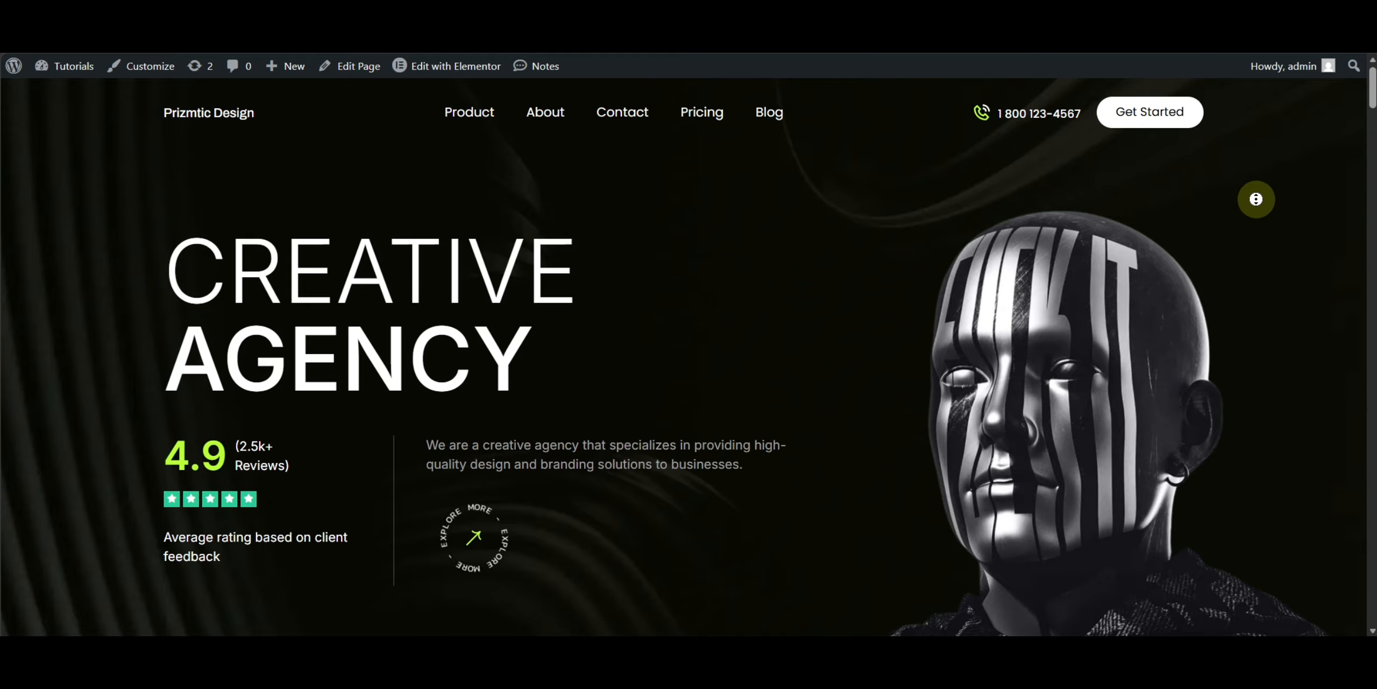
- Scroll through the agency homepage from the hero section down to the footer to review its sections
{"action": "scroll", "coordinate": [1260, 255], "scroll_direction": "down", "scroll_amount": 2}
{"action": "scroll", "coordinate": [1259, 255], "scroll_direction": "down", "scroll_amount": 10}
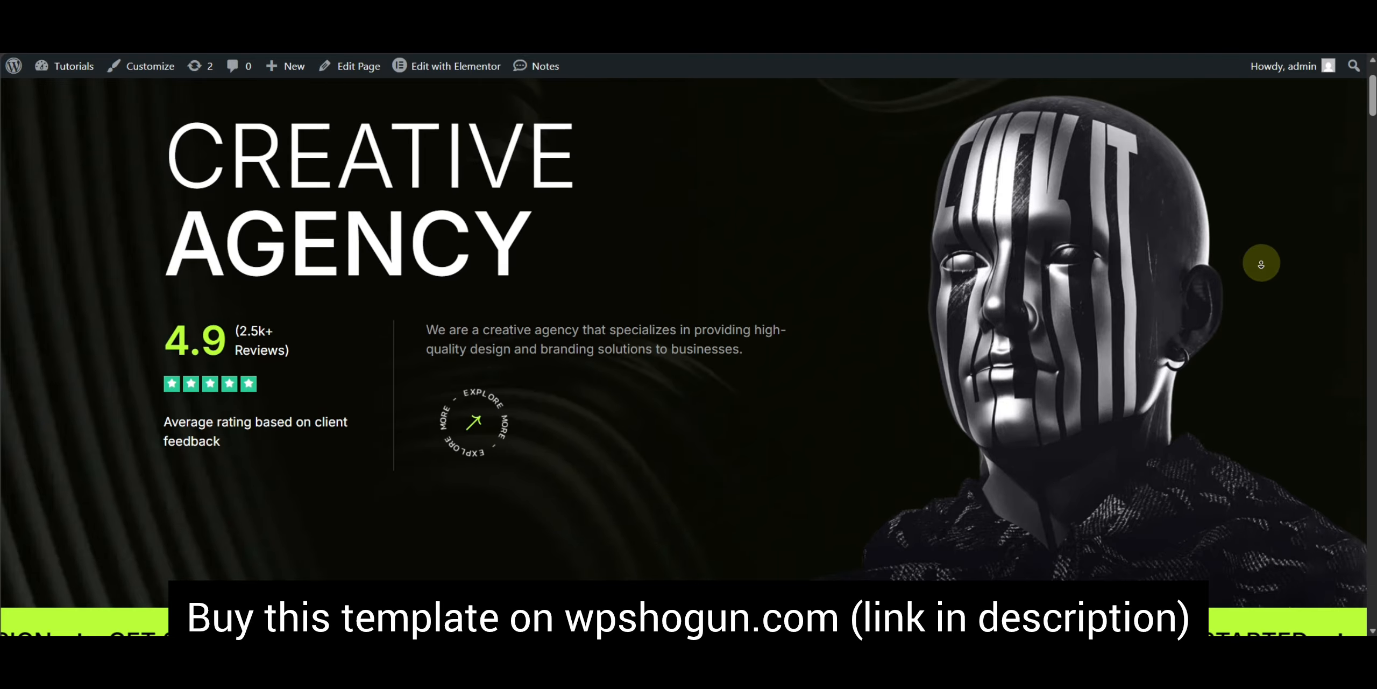
{"action": "scroll", "coordinate": [1261, 264], "scroll_direction": "down", "scroll_amount": 10}
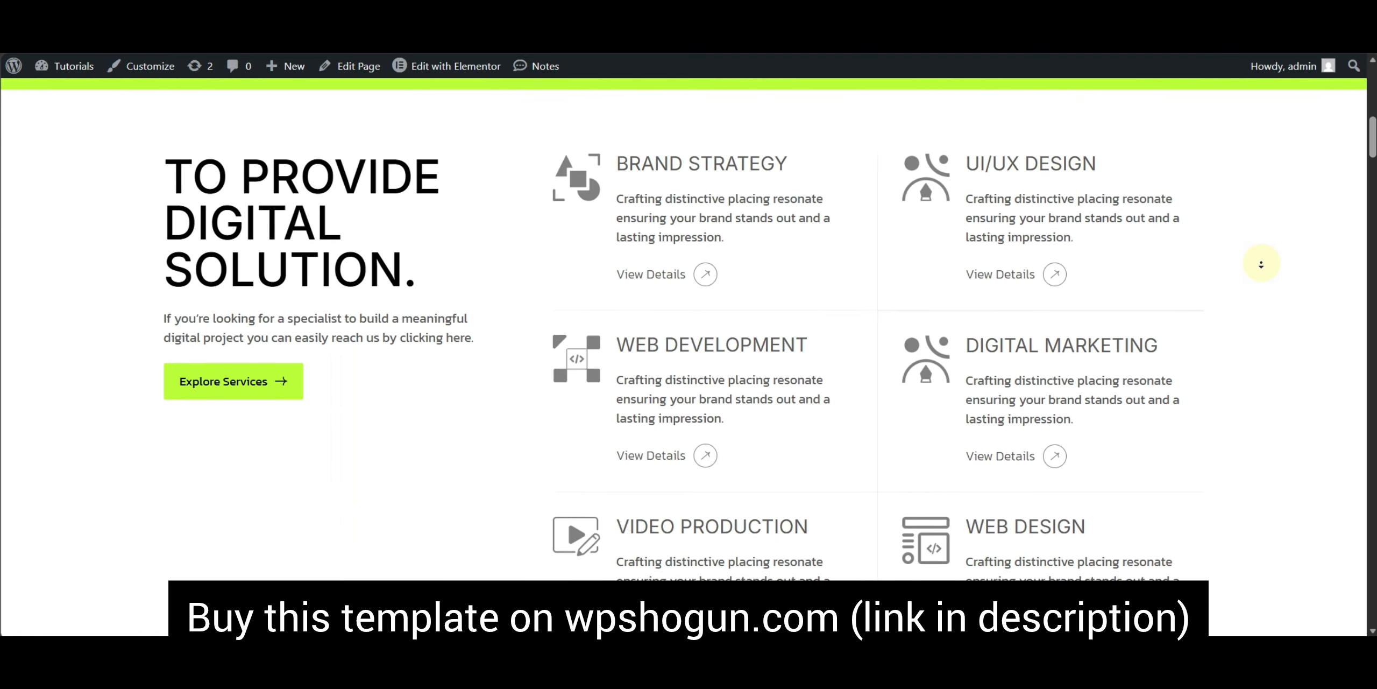
{"action": "scroll", "coordinate": [1261, 257], "scroll_direction": "down", "scroll_amount": 4}
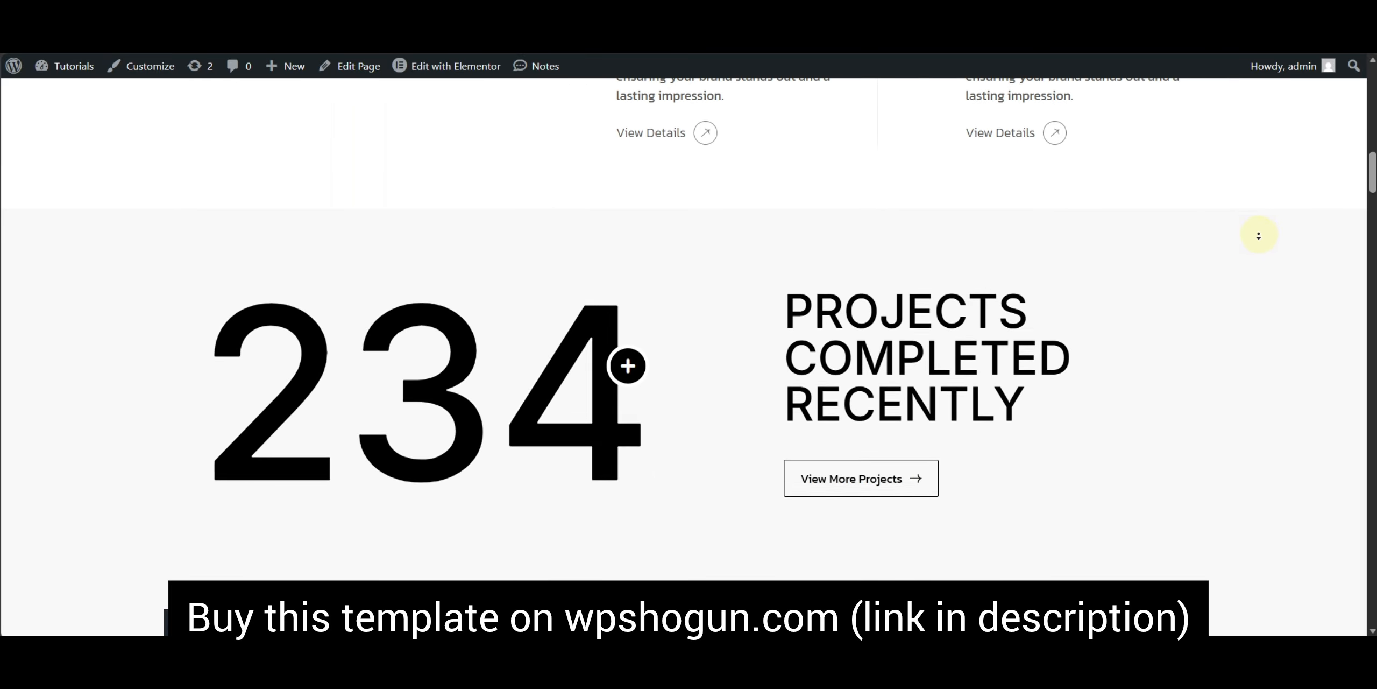
{"action": "scroll", "coordinate": [1256, 259], "scroll_direction": "down", "scroll_amount": 10}
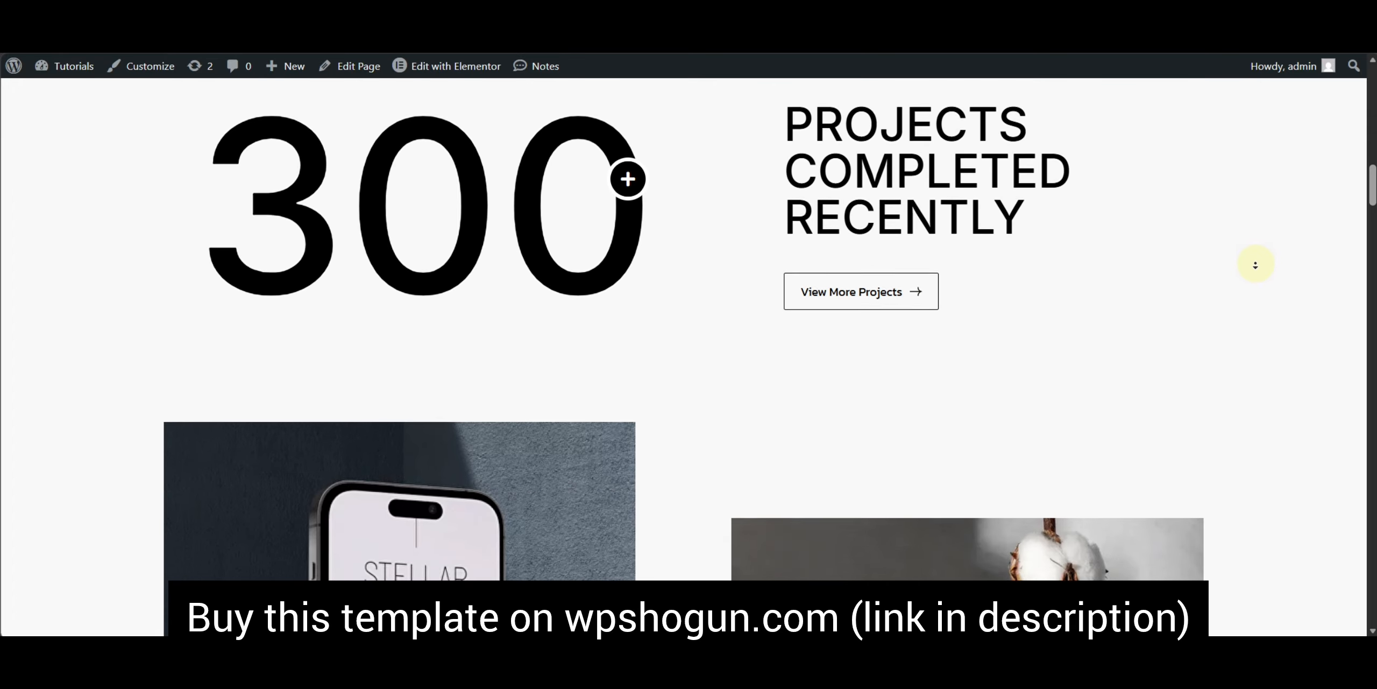
{"action": "scroll", "coordinate": [1256, 265], "scroll_direction": "down", "scroll_amount": 12}
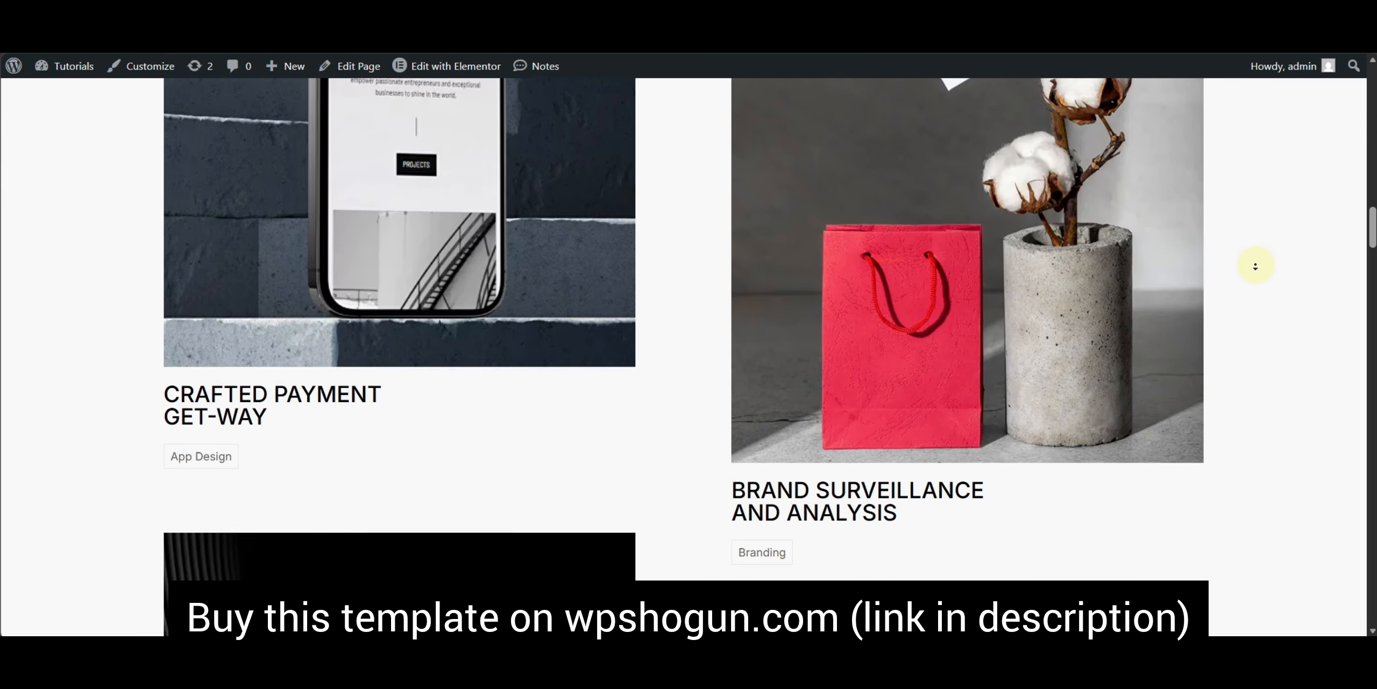
{"action": "scroll", "coordinate": [1256, 271], "scroll_direction": "down", "scroll_amount": 16}
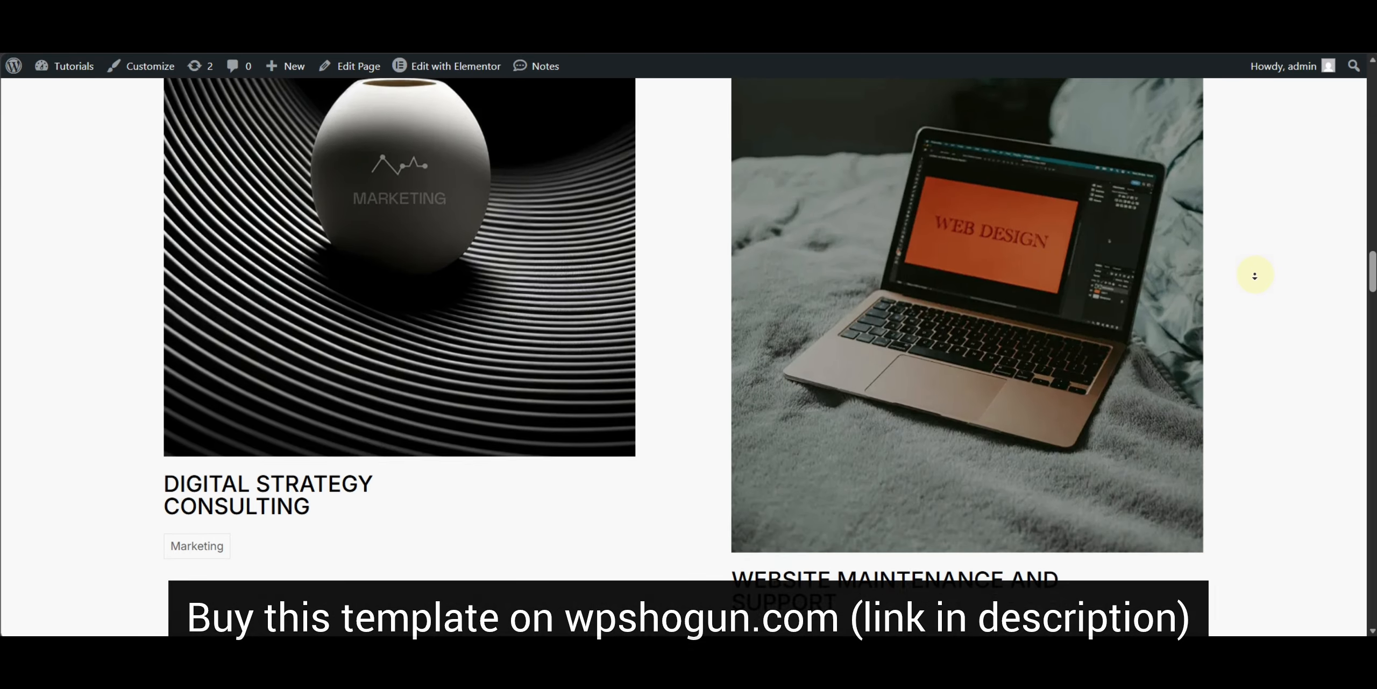
{"action": "scroll", "coordinate": [1255, 276], "scroll_direction": "down", "scroll_amount": 6}
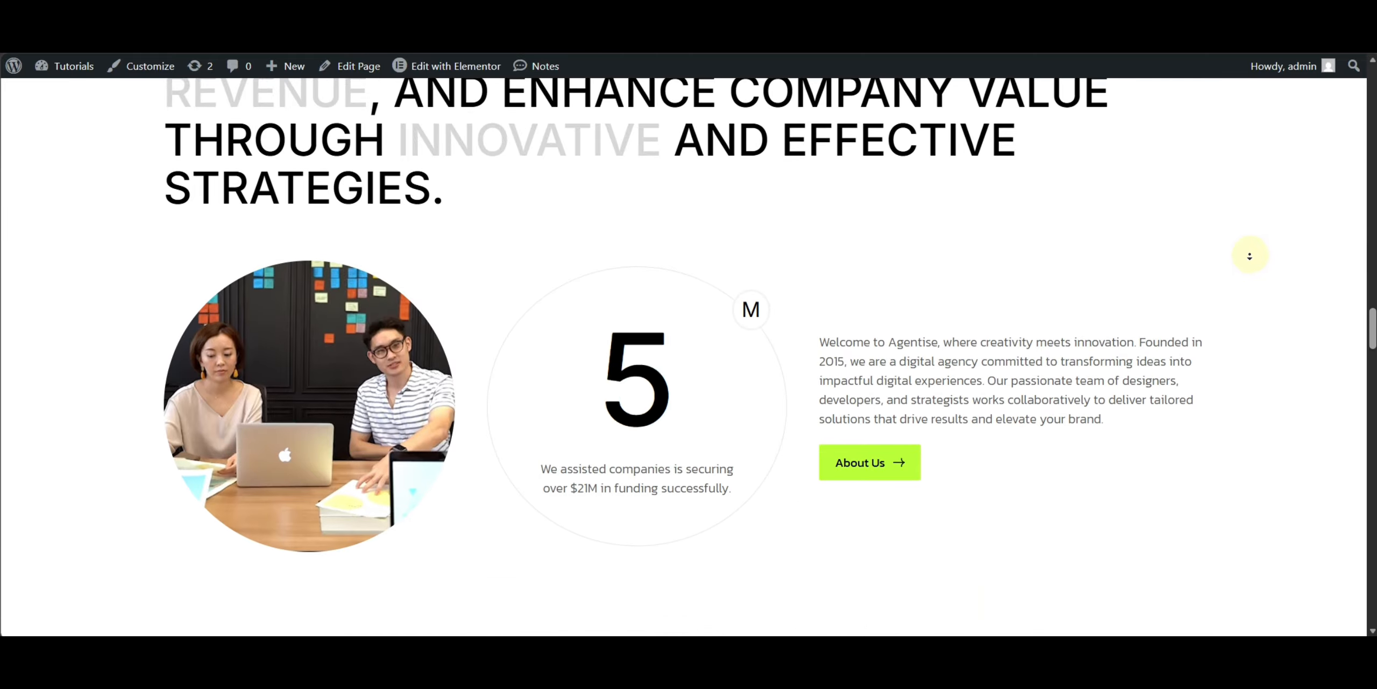
{"action": "scroll", "coordinate": [1243, 264], "scroll_direction": "down", "scroll_amount": 8}
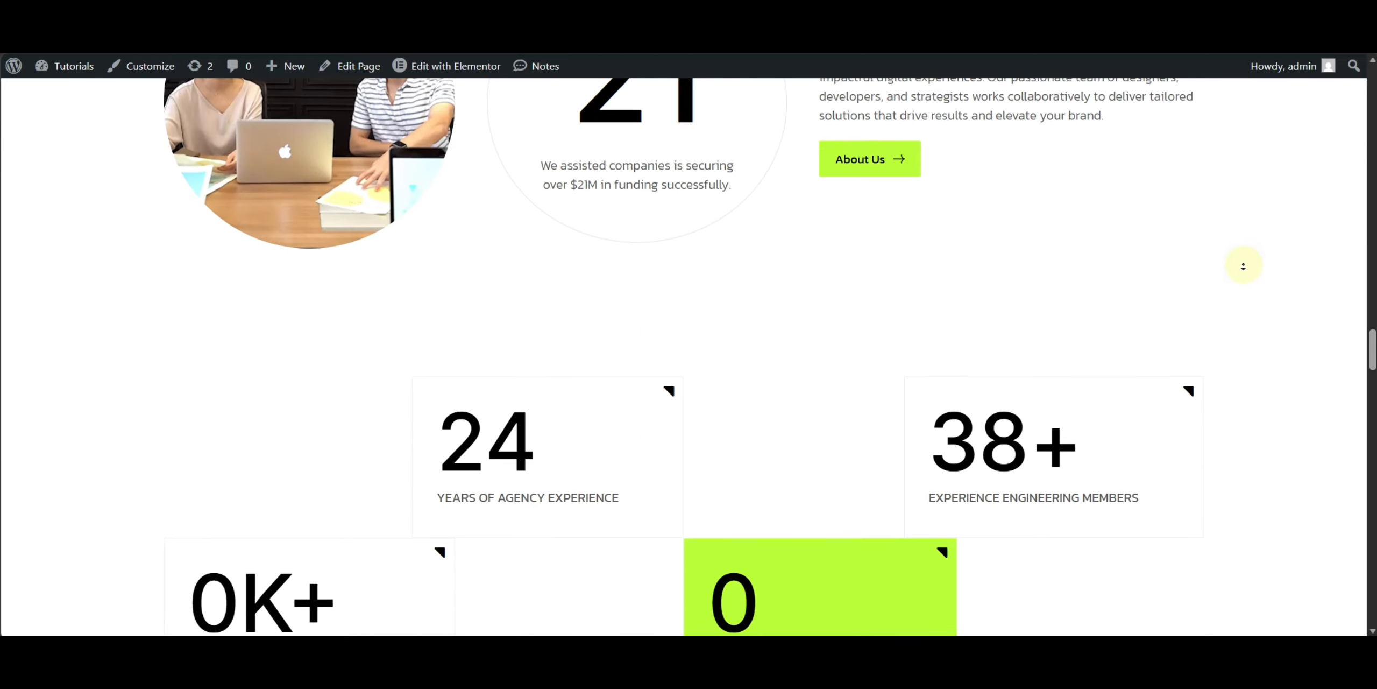
{"action": "scroll", "coordinate": [1237, 251], "scroll_direction": "down", "scroll_amount": 9}
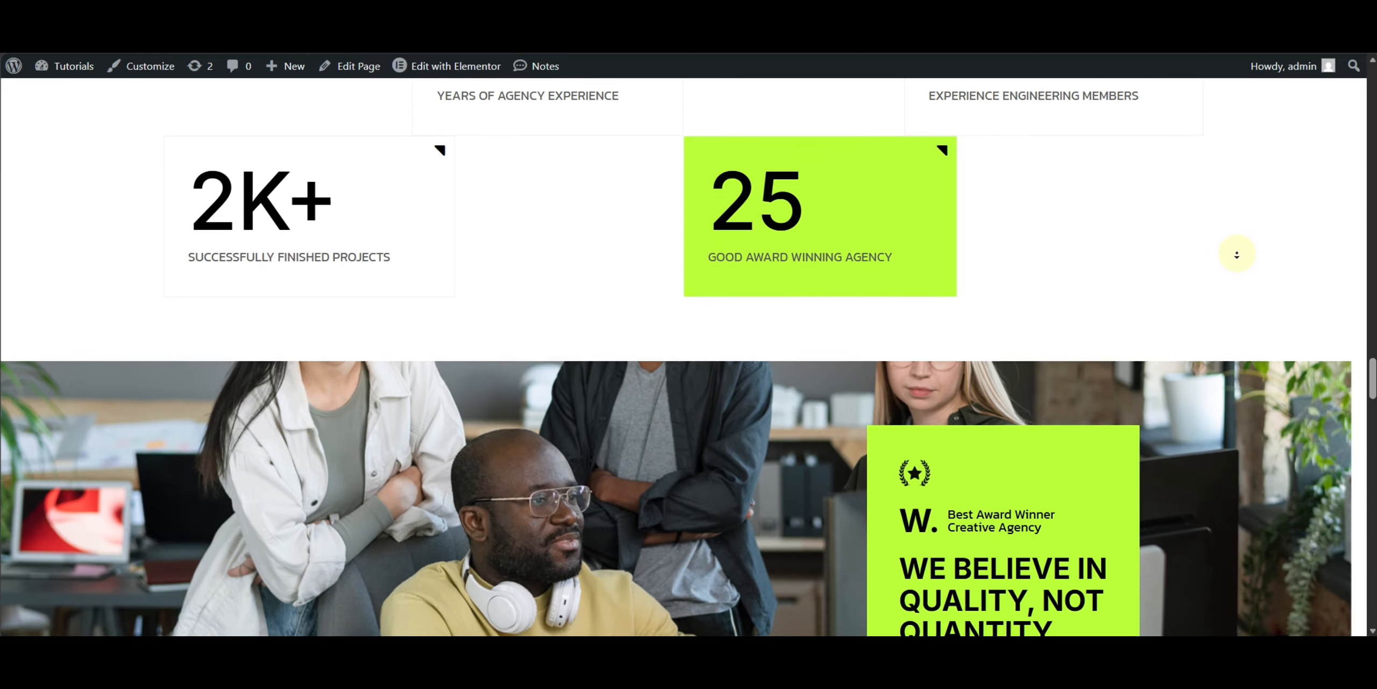
{"action": "scroll", "coordinate": [1233, 272], "scroll_direction": "down", "scroll_amount": 11}
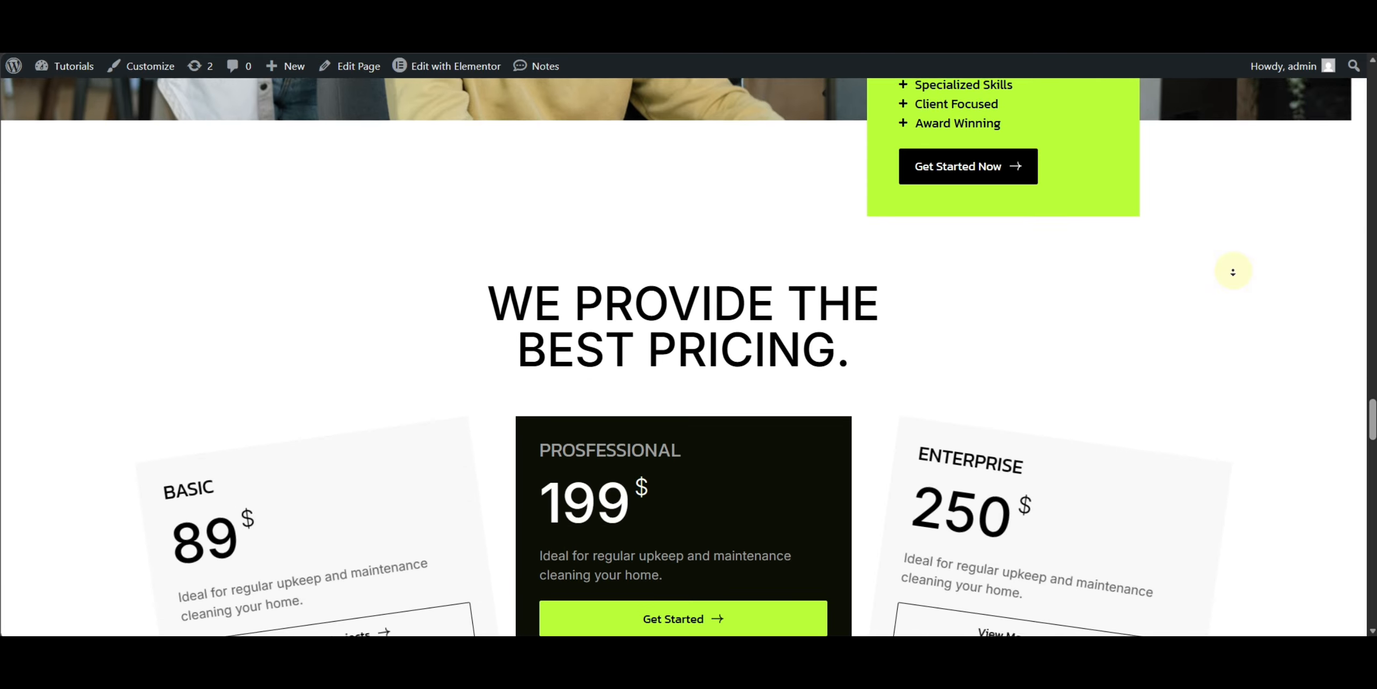
{"action": "scroll", "coordinate": [1233, 268], "scroll_direction": "down", "scroll_amount": 12}
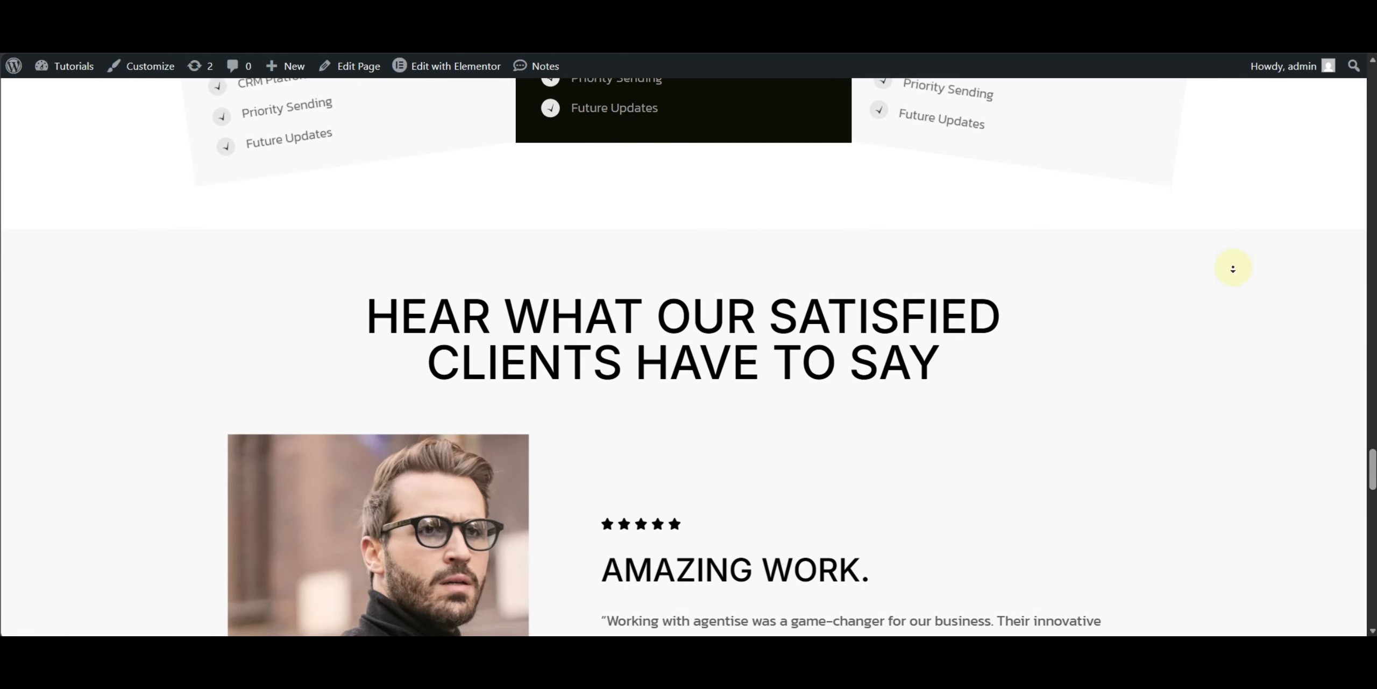
{"action": "scroll", "coordinate": [1233, 269], "scroll_direction": "down", "scroll_amount": 13}
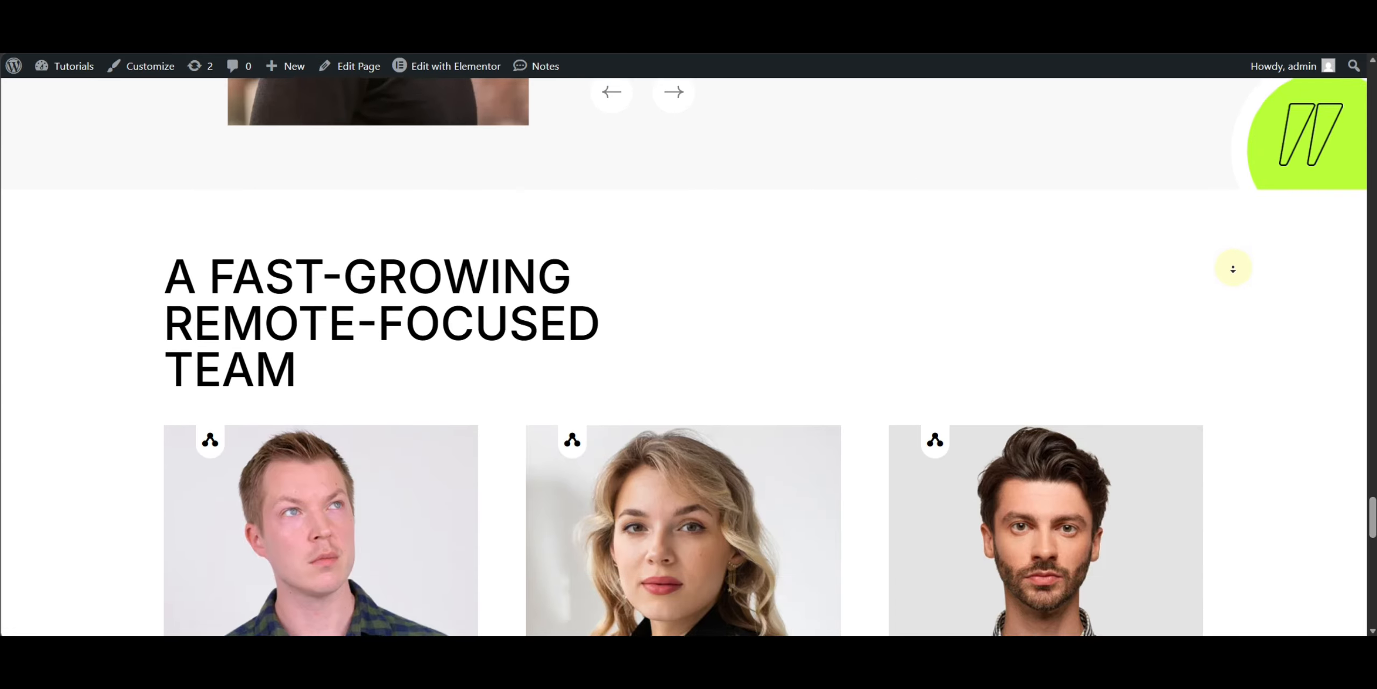
{"action": "scroll", "coordinate": [1233, 269], "scroll_direction": "down", "scroll_amount": 13}
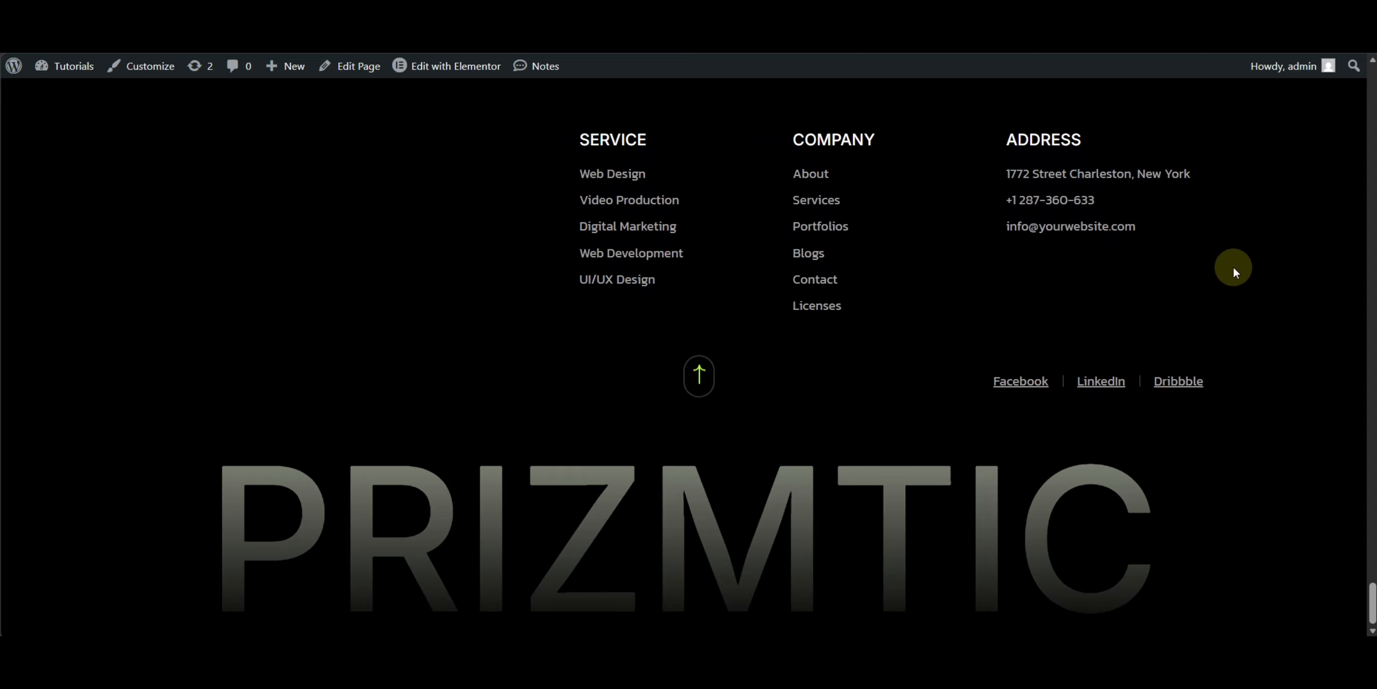
- Scroll back up to the client testimonials and advance the testimonial slider to the next review
{"action": "scroll", "coordinate": [1205, 285], "scroll_direction": "up", "scroll_amount": 6}
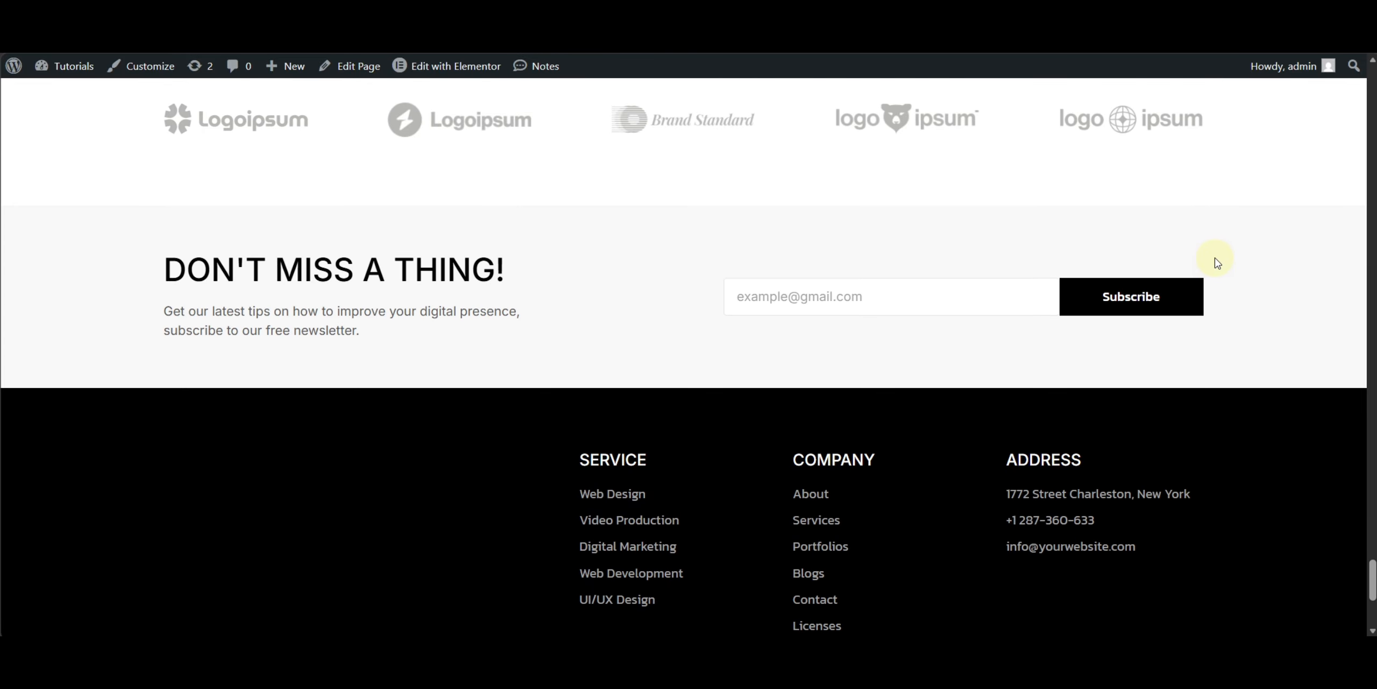
{"action": "scroll", "coordinate": [1143, 283], "scroll_direction": "up", "scroll_amount": 9}
{"action": "scroll", "coordinate": [1218, 326], "scroll_direction": "down", "scroll_amount": 6}
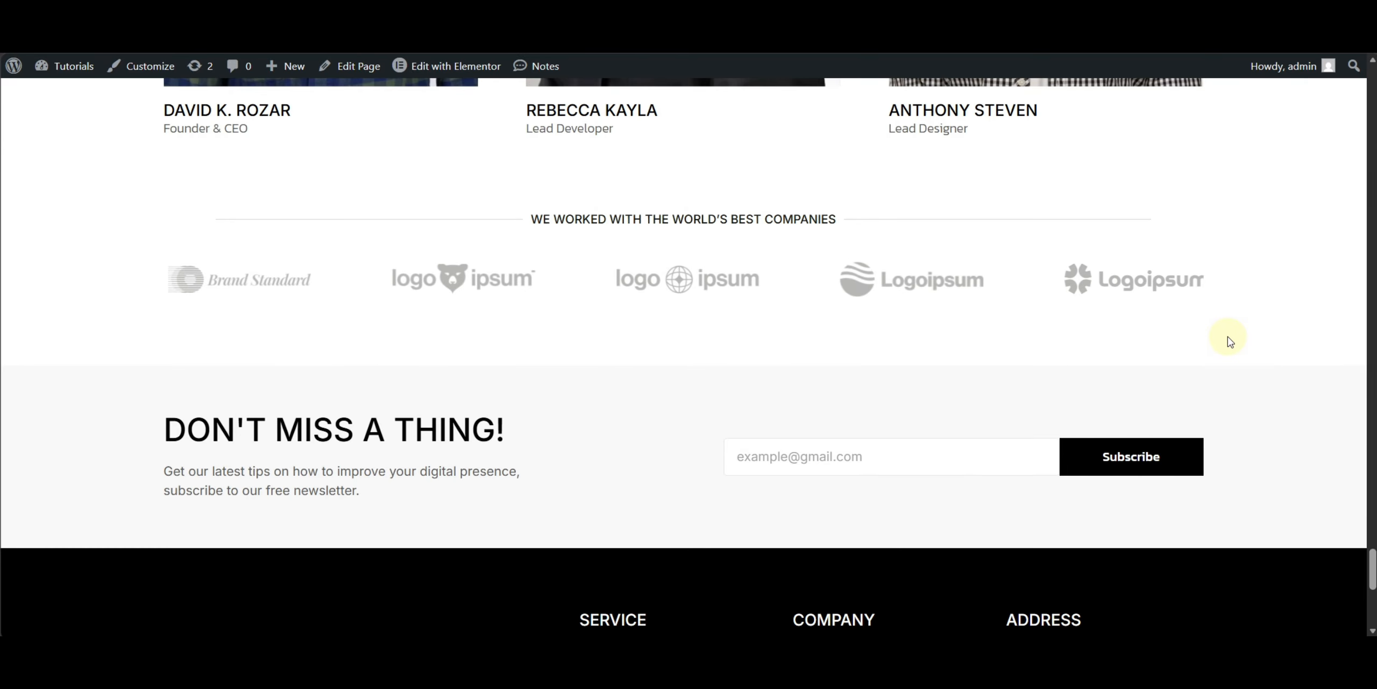
{"action": "scroll", "coordinate": [1230, 328], "scroll_direction": "up", "scroll_amount": 15}
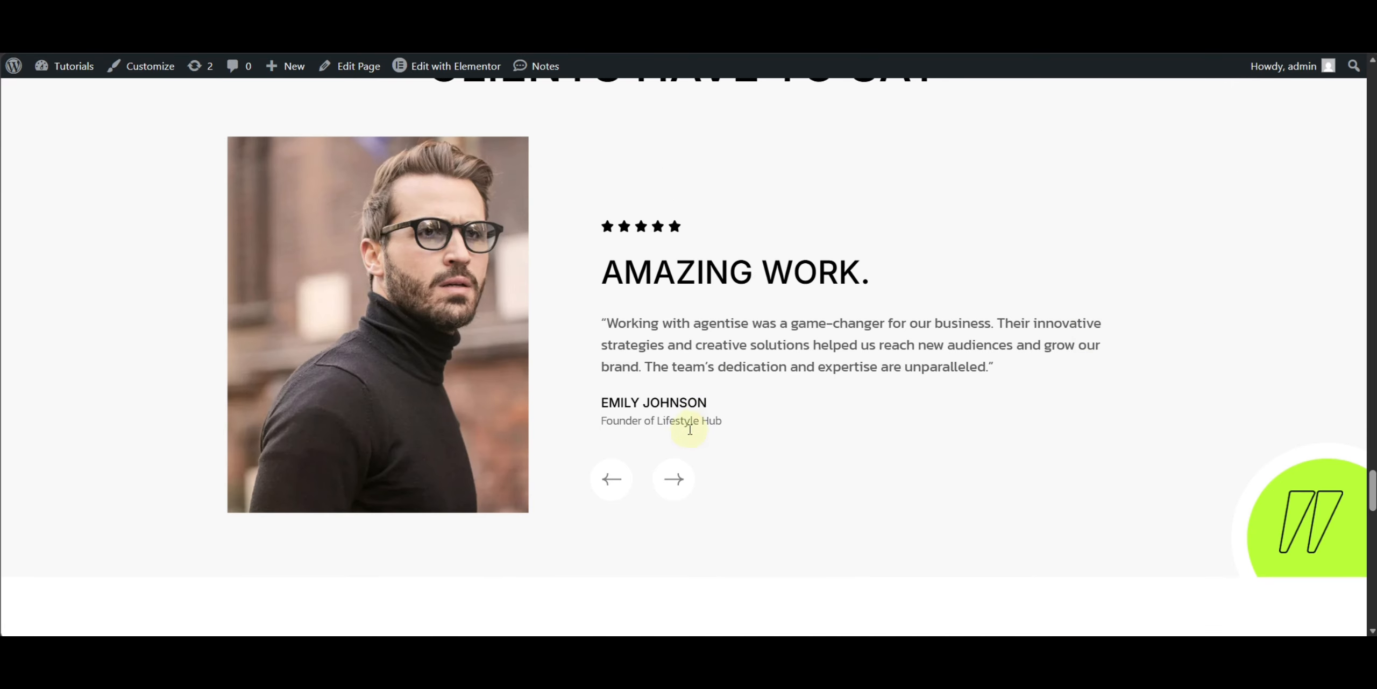
{"action": "left_click", "coordinate": [675, 480]}
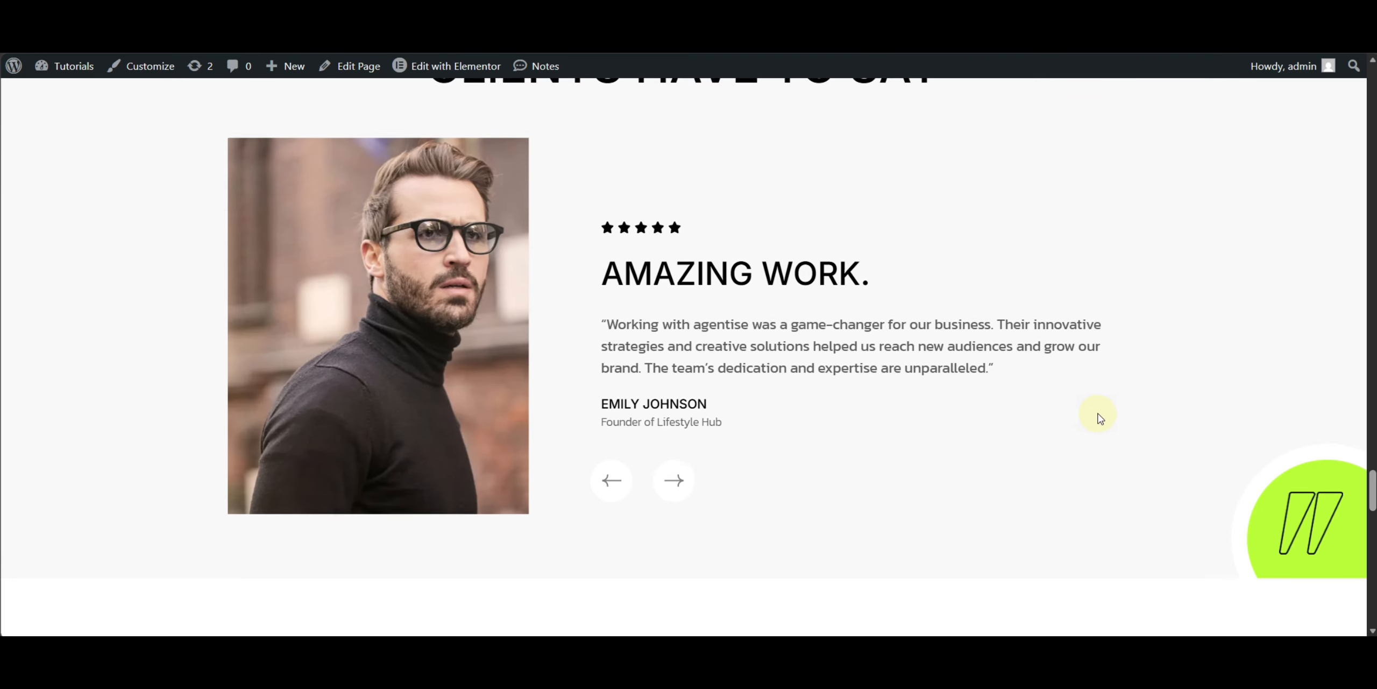
- Scroll back up through pricing, services and portfolio to the hero at the top of the homepage
{"action": "scroll", "coordinate": [1097, 414], "scroll_direction": "up", "scroll_amount": 8}
{"action": "scroll", "coordinate": [1097, 414], "scroll_direction": "up", "scroll_amount": 5}
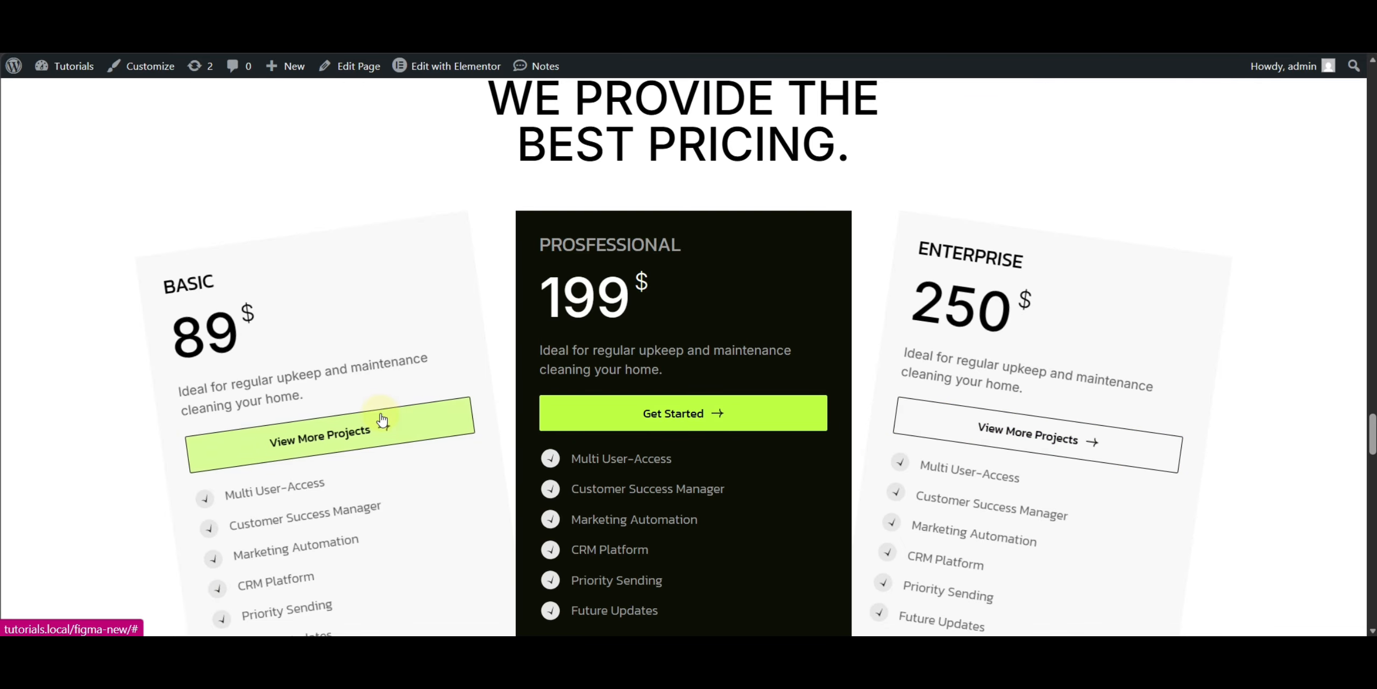
{"action": "scroll", "coordinate": [380, 418], "scroll_direction": "up", "scroll_amount": 8}
{"action": "scroll", "coordinate": [762, 369], "scroll_direction": "up", "scroll_amount": 10}
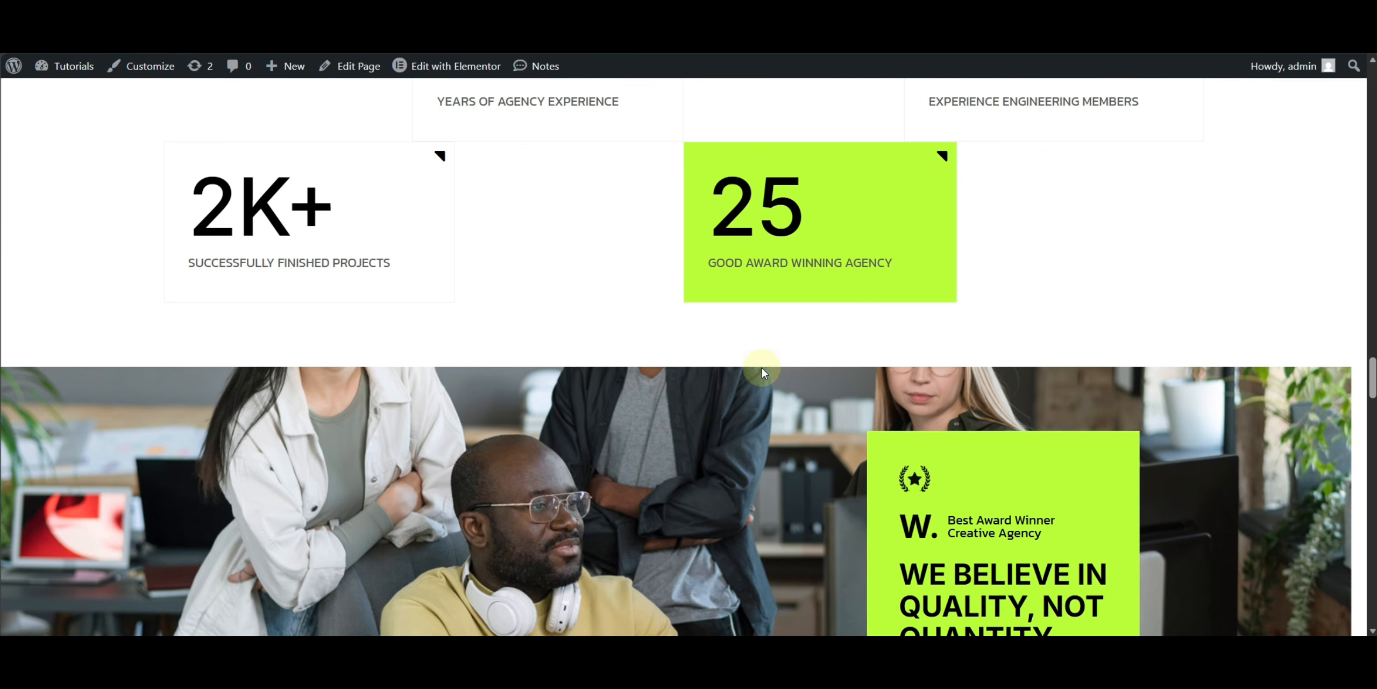
{"action": "scroll", "coordinate": [764, 373], "scroll_direction": "up", "scroll_amount": 15}
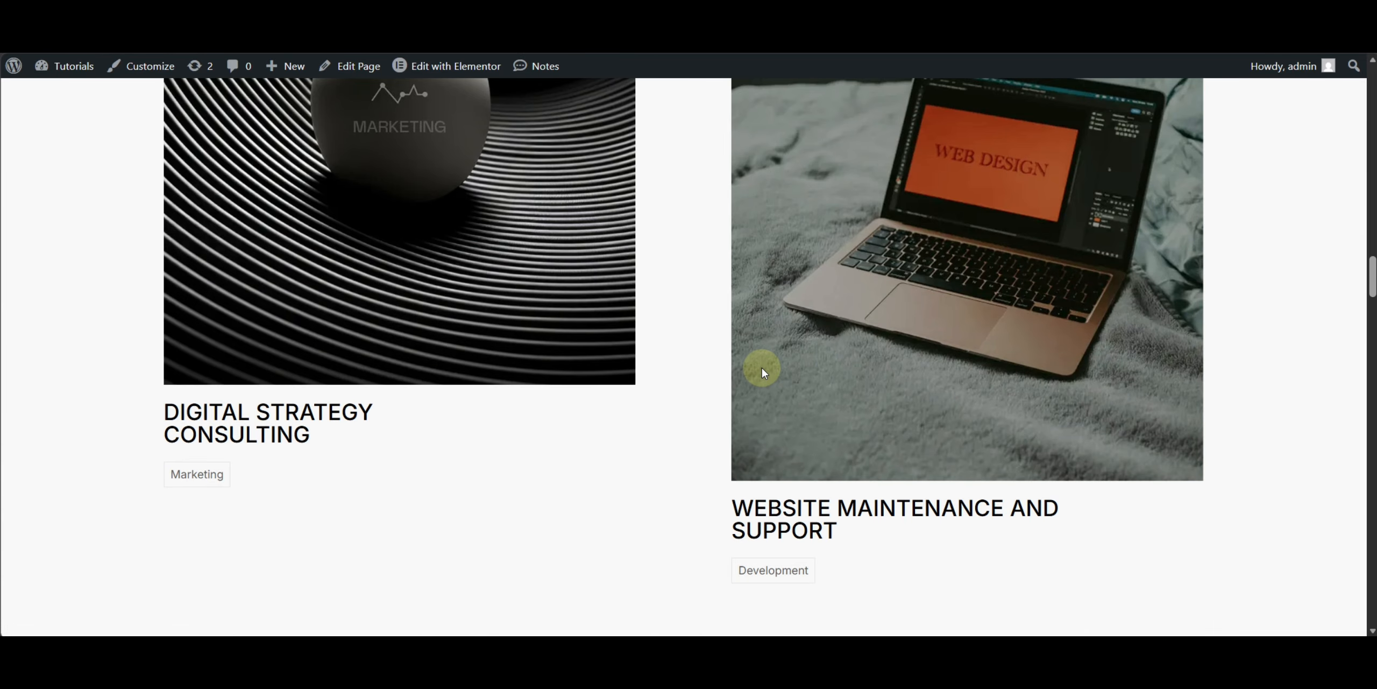
{"action": "scroll", "coordinate": [764, 373], "scroll_direction": "up", "scroll_amount": 15}
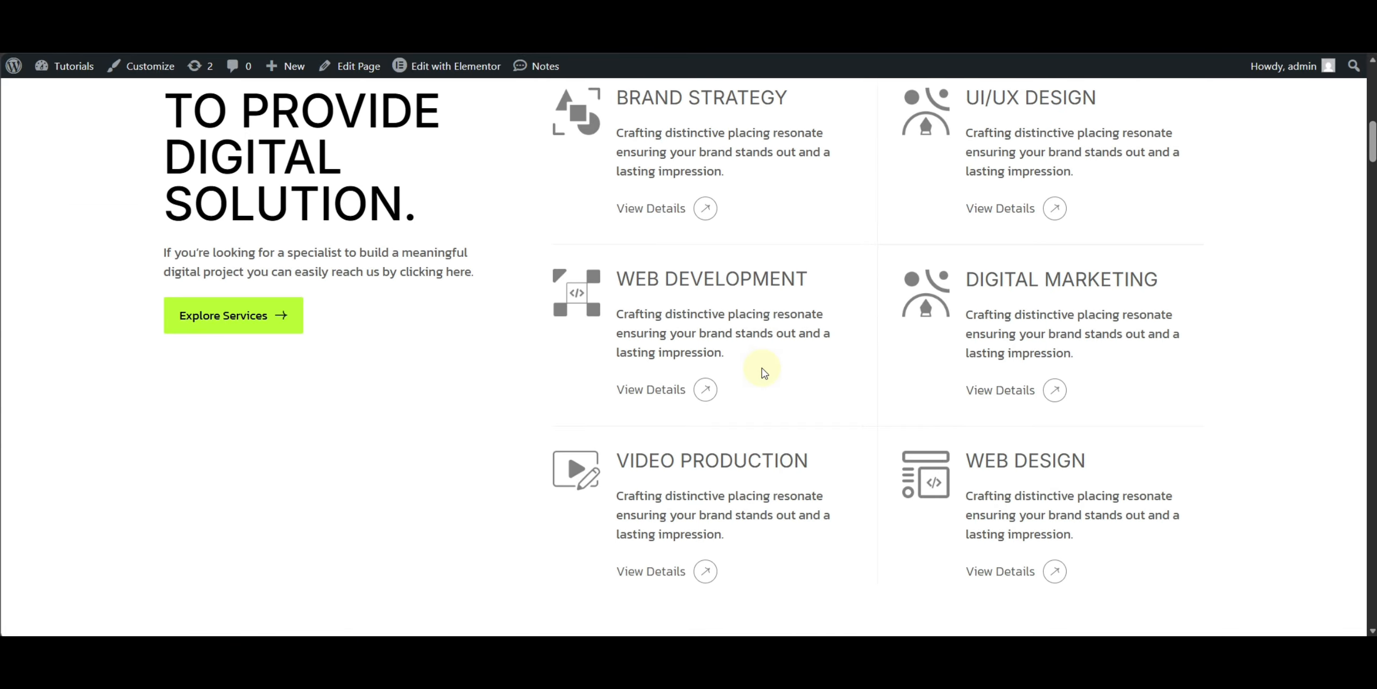
{"action": "scroll", "coordinate": [764, 372], "scroll_direction": "up", "scroll_amount": 10}
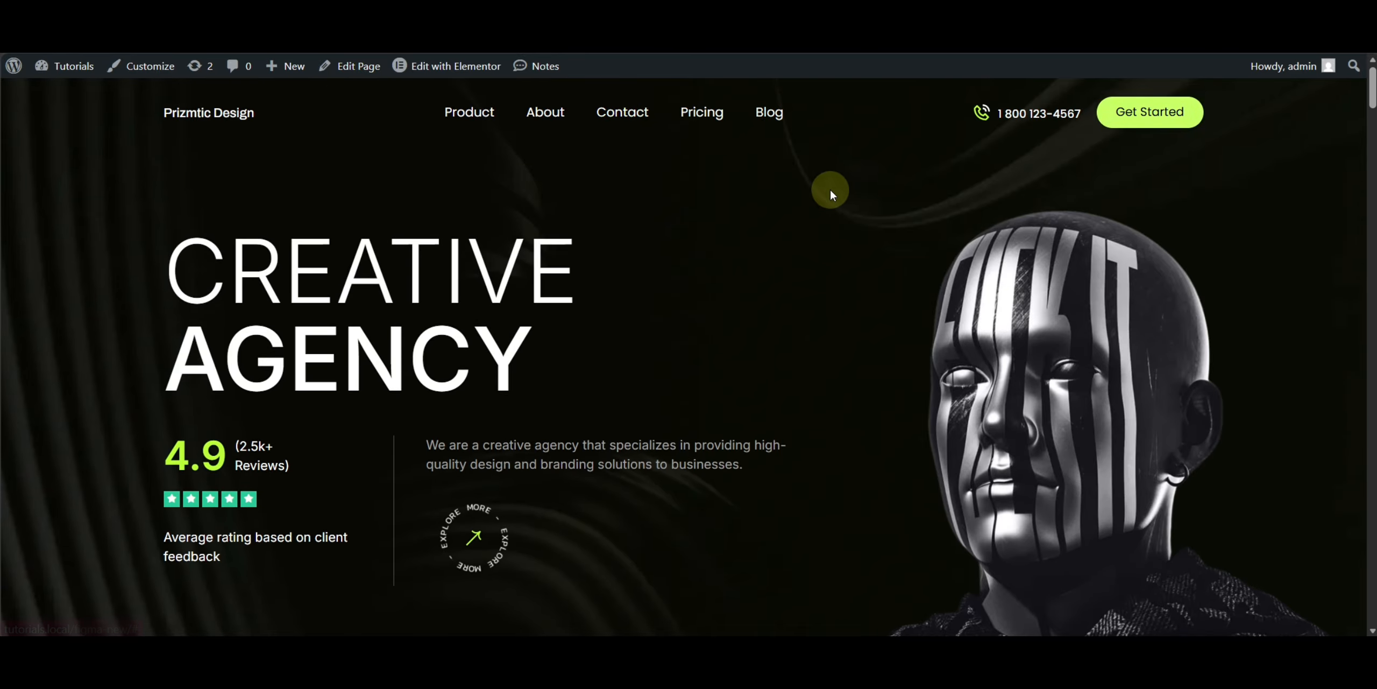
- Inspect the page and browse the 768 px wide responsive preview from the hero down to the footer
{"action": "right_click", "coordinate": [641, 244]}
{"action": "left_click", "coordinate": [729, 624]}
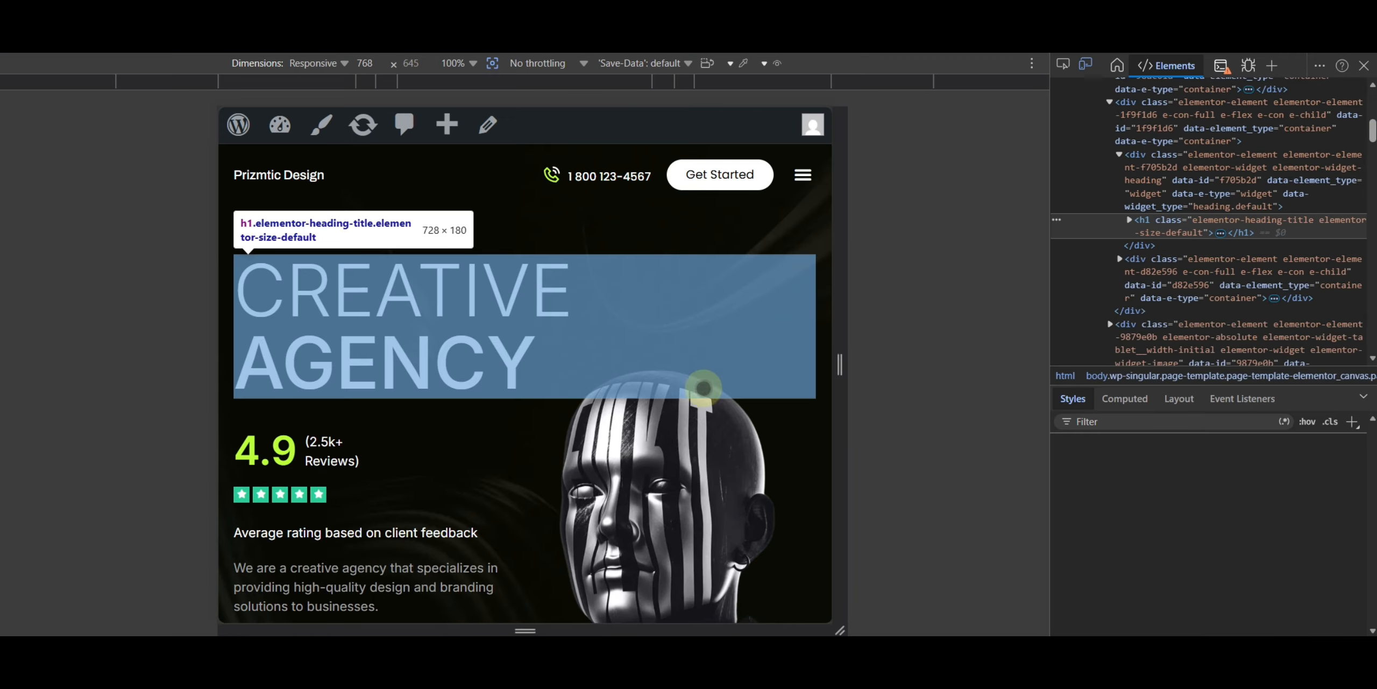
{"action": "scroll", "coordinate": [699, 484], "scroll_direction": "down", "scroll_amount": 5}
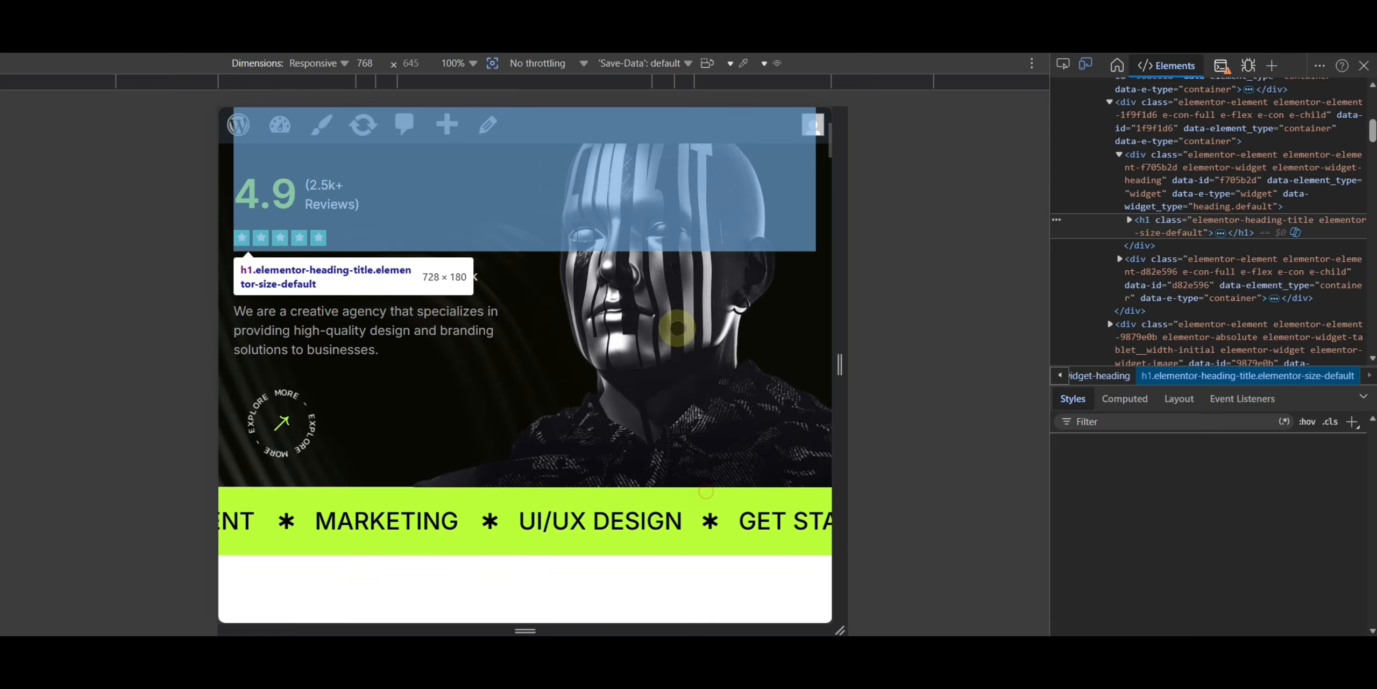
{"action": "scroll", "coordinate": [678, 328], "scroll_direction": "down", "scroll_amount": 15}
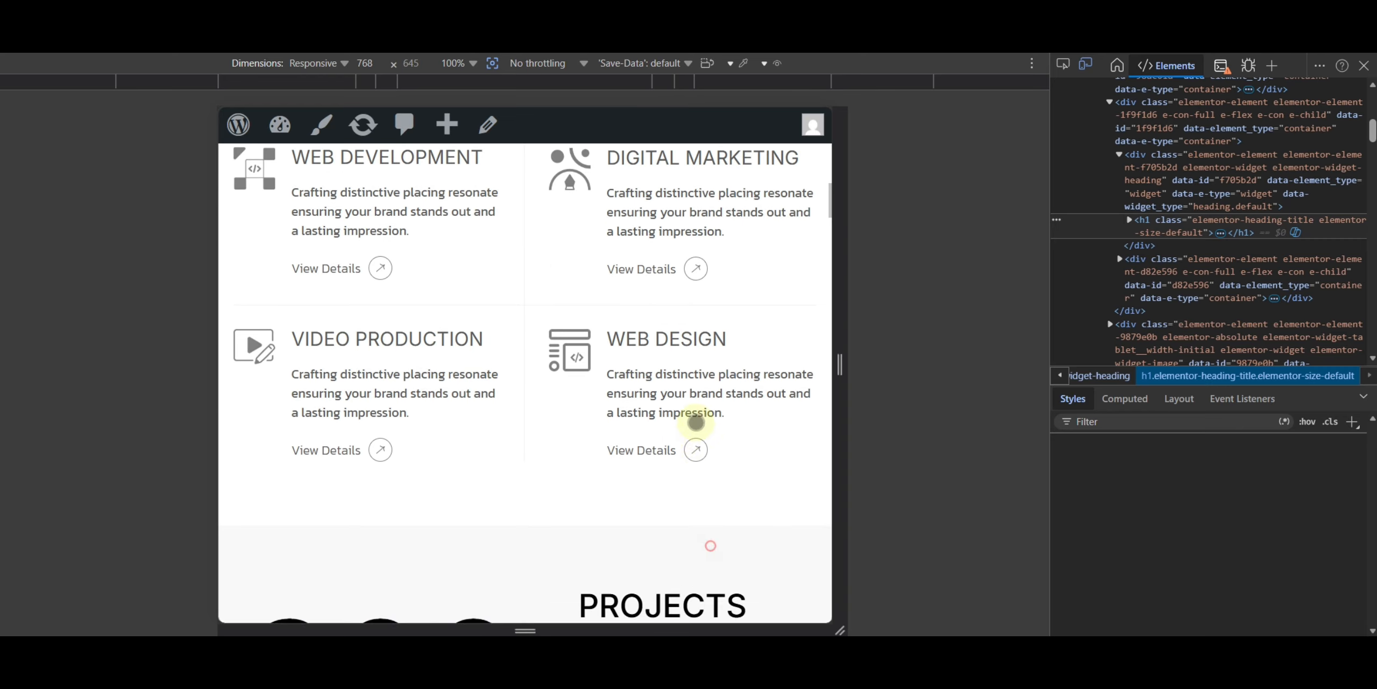
{"action": "scroll", "coordinate": [696, 423], "scroll_direction": "down", "scroll_amount": 20}
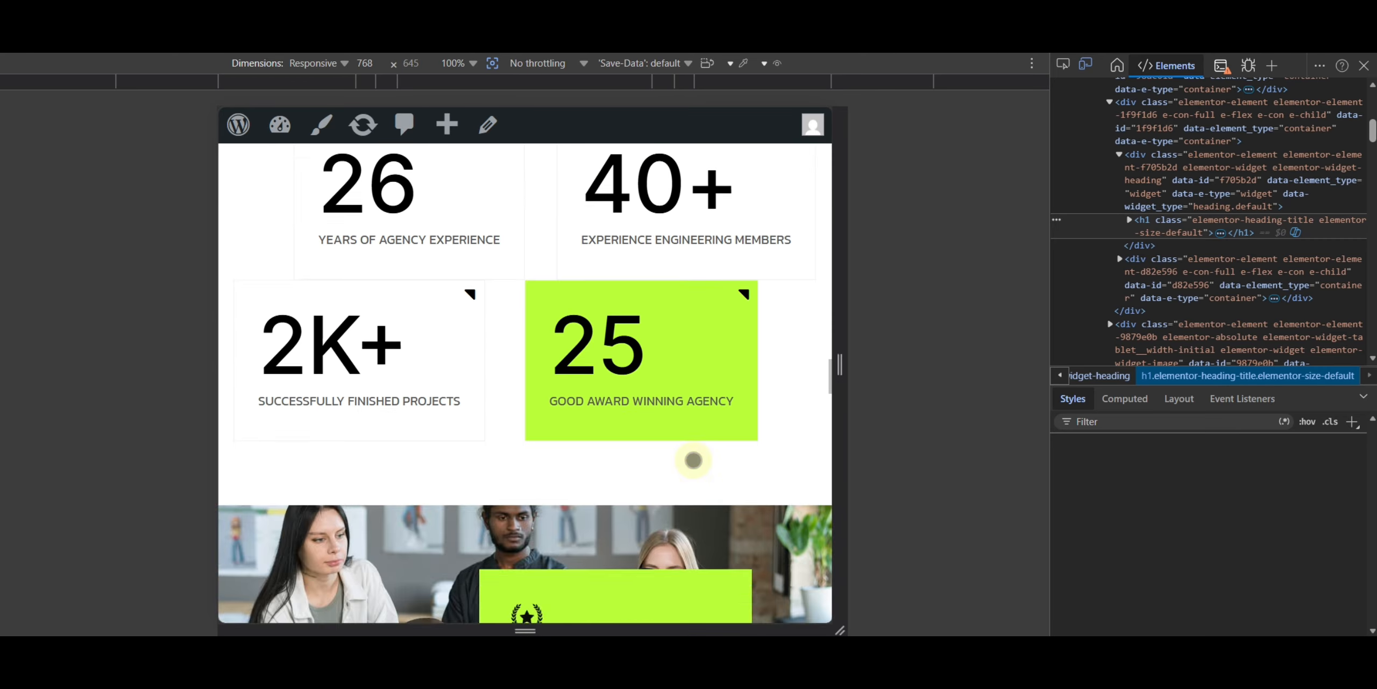
{"action": "scroll", "coordinate": [693, 460], "scroll_direction": "down", "scroll_amount": 15}
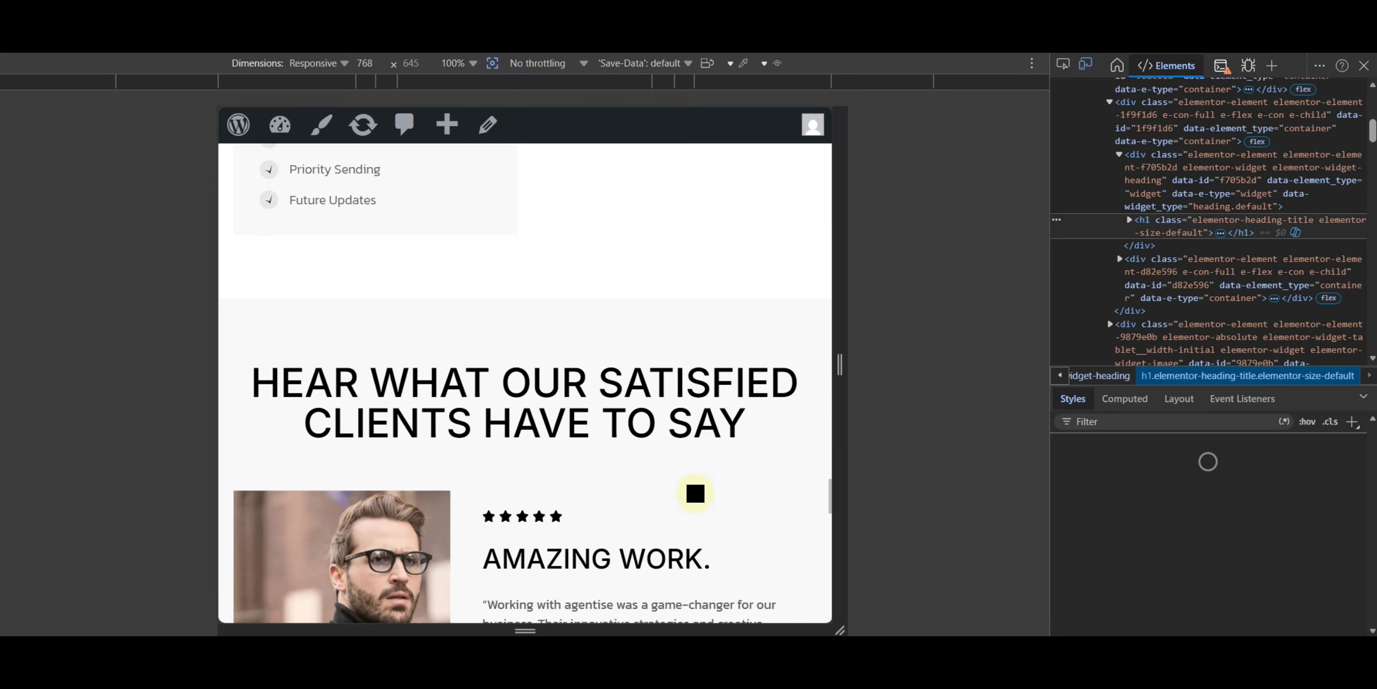
{"action": "scroll", "coordinate": [696, 493], "scroll_direction": "down", "scroll_amount": 6}
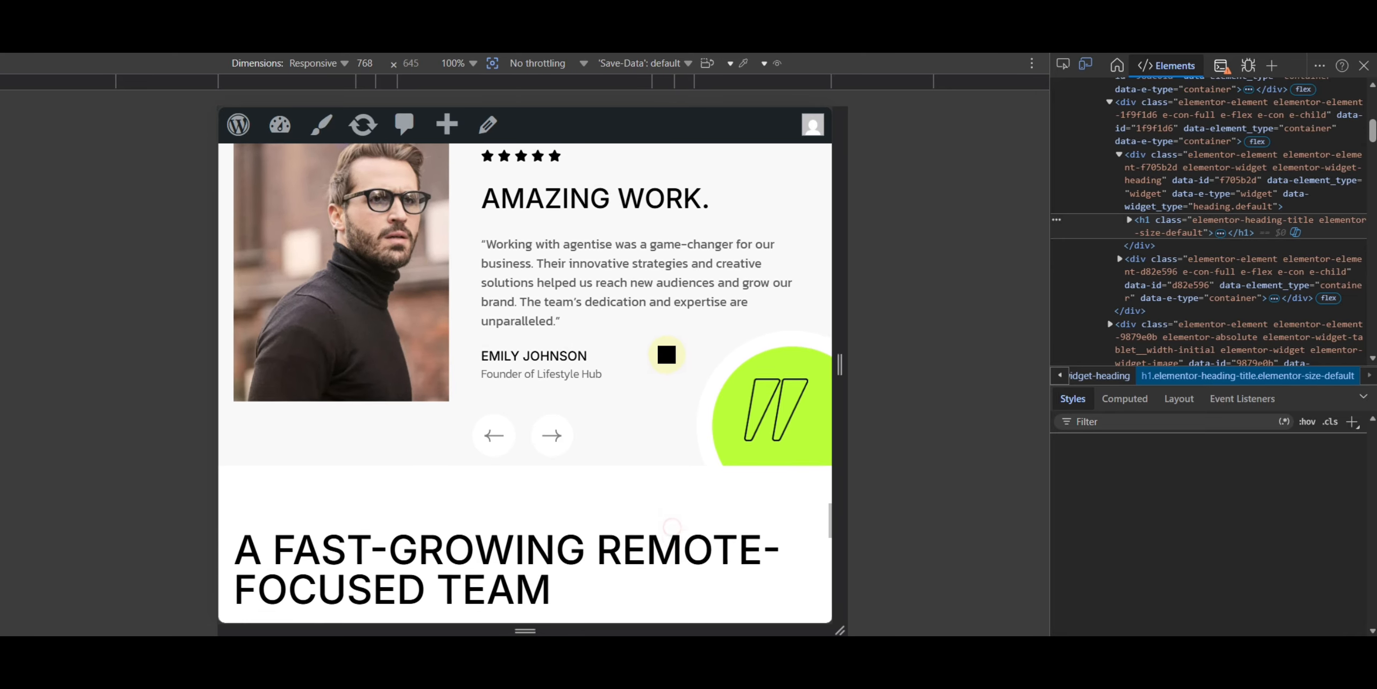
{"action": "scroll", "coordinate": [667, 354], "scroll_direction": "down", "scroll_amount": 15}
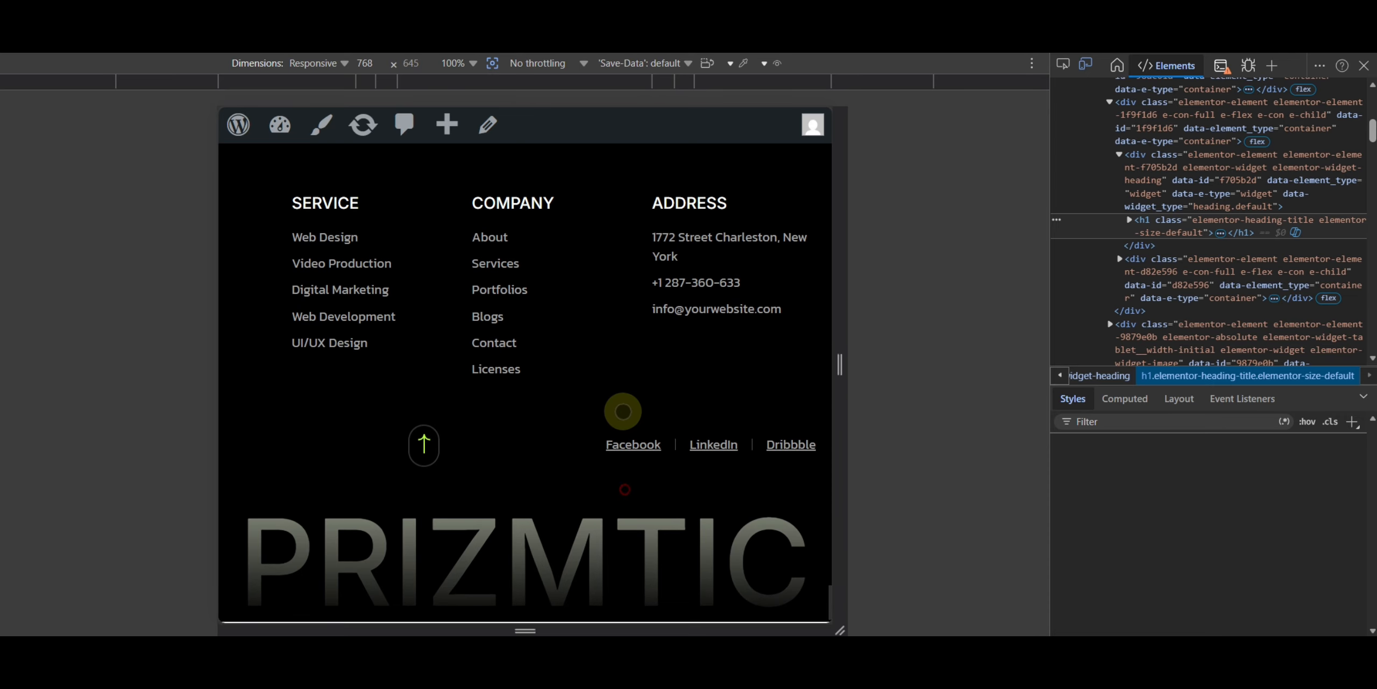
- Return to the top of the responsive preview and toggle the mobile hamburger menu open and closed
{"action": "left_click", "coordinate": [424, 440]}
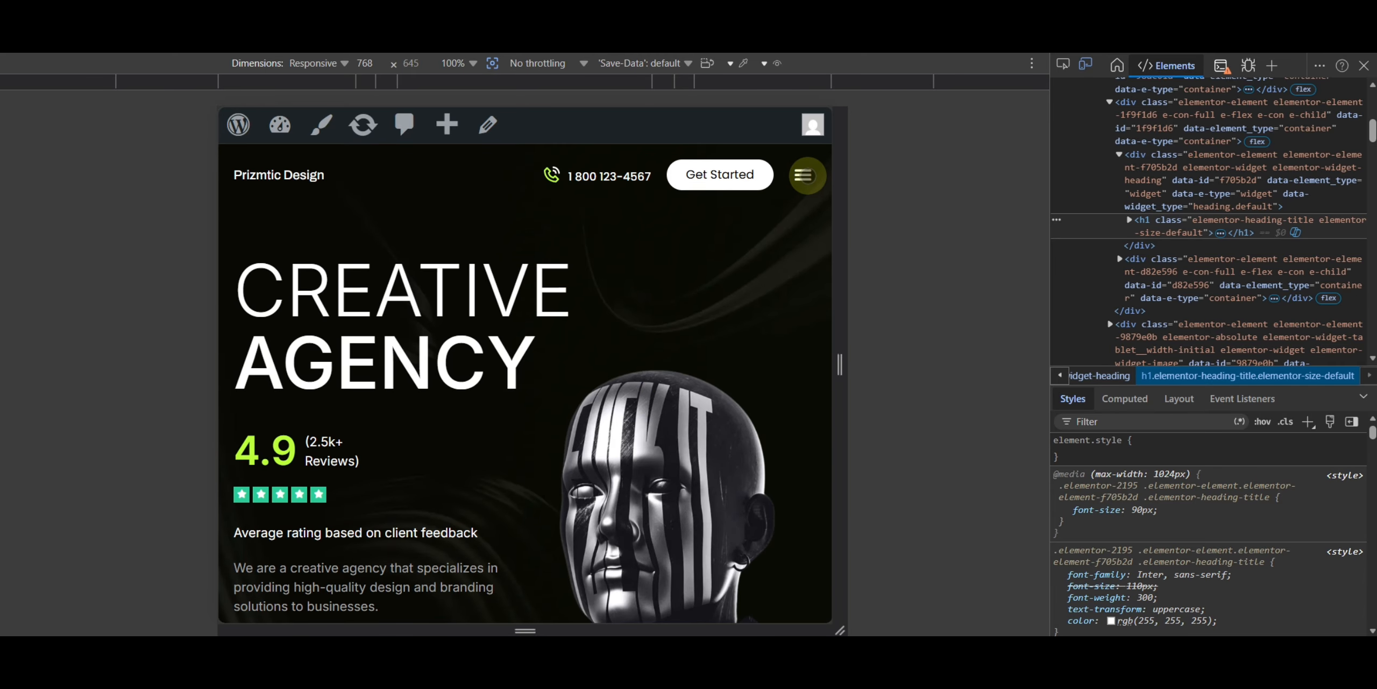
{"action": "left_click", "coordinate": [807, 175]}
{"action": "left_click", "coordinate": [806, 174]}
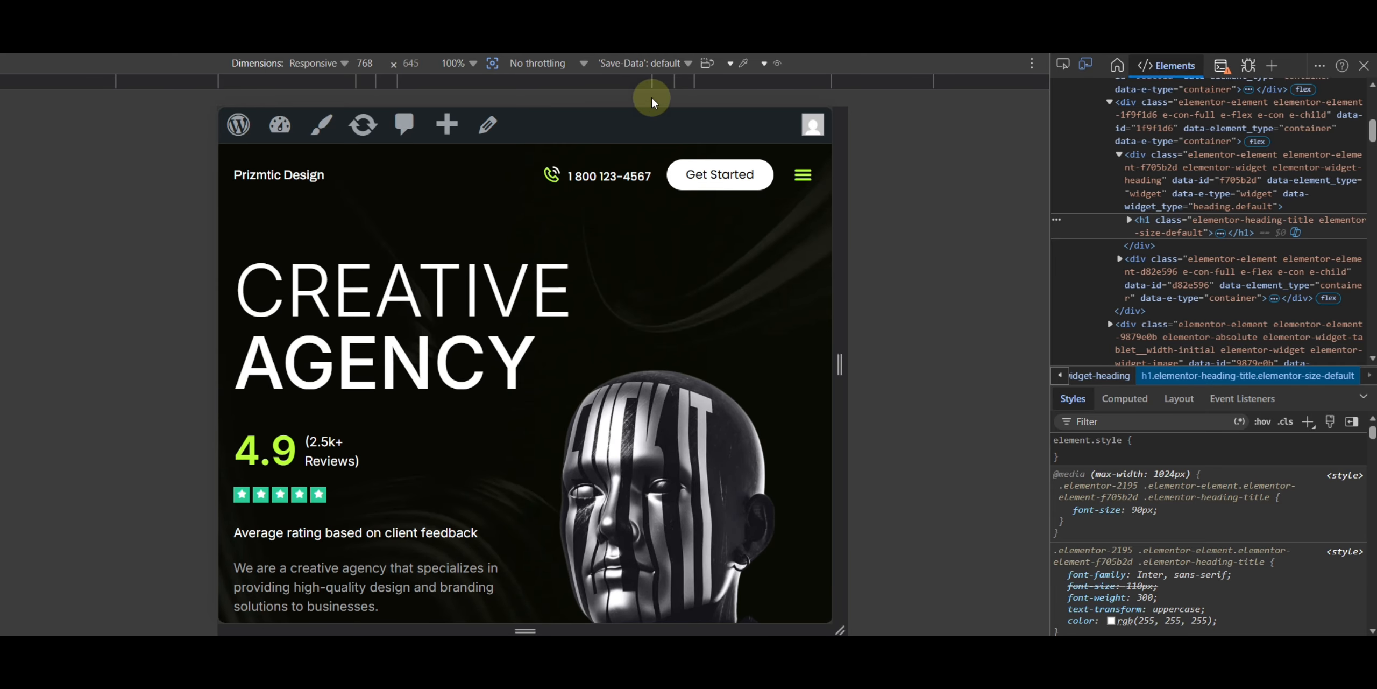
- Narrow the responsive preview to 425 px and scroll to the testimonials, advancing the slider
{"action": "left_click", "coordinate": [685, 81]}
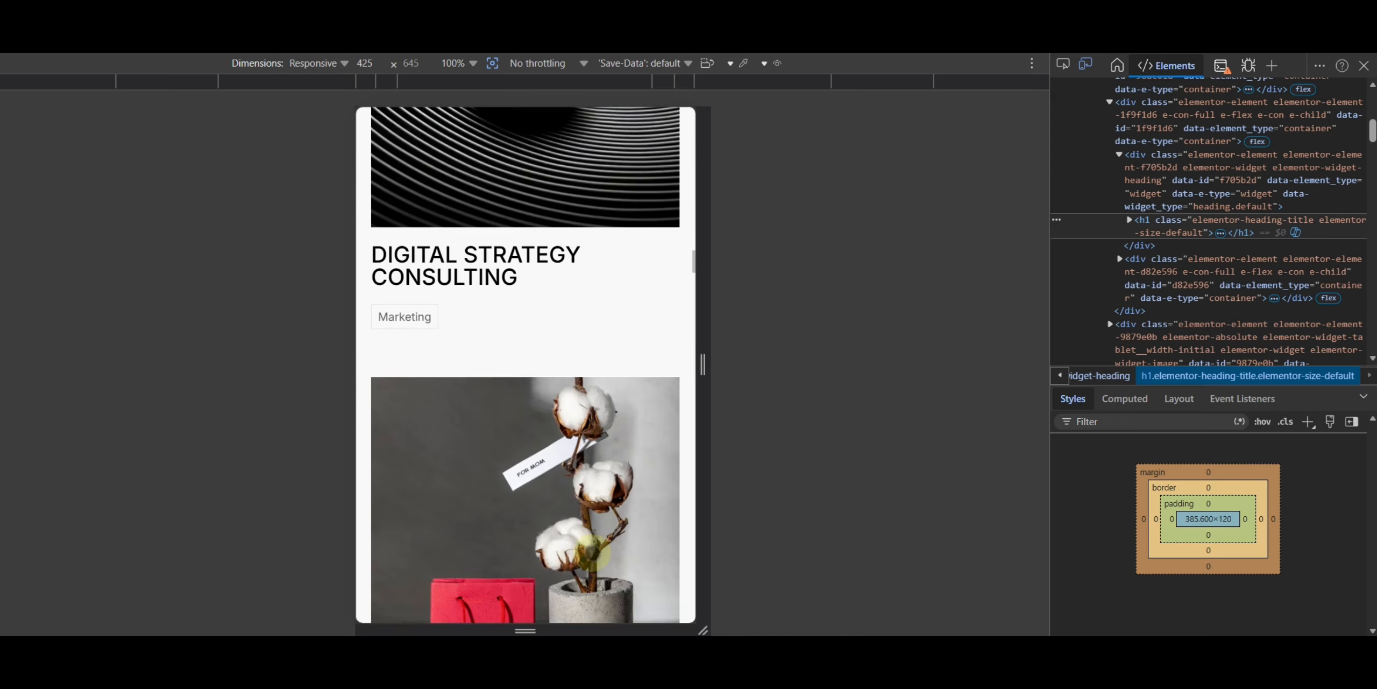
{"action": "scroll", "coordinate": [585, 569], "scroll_direction": "down", "scroll_amount": 15}
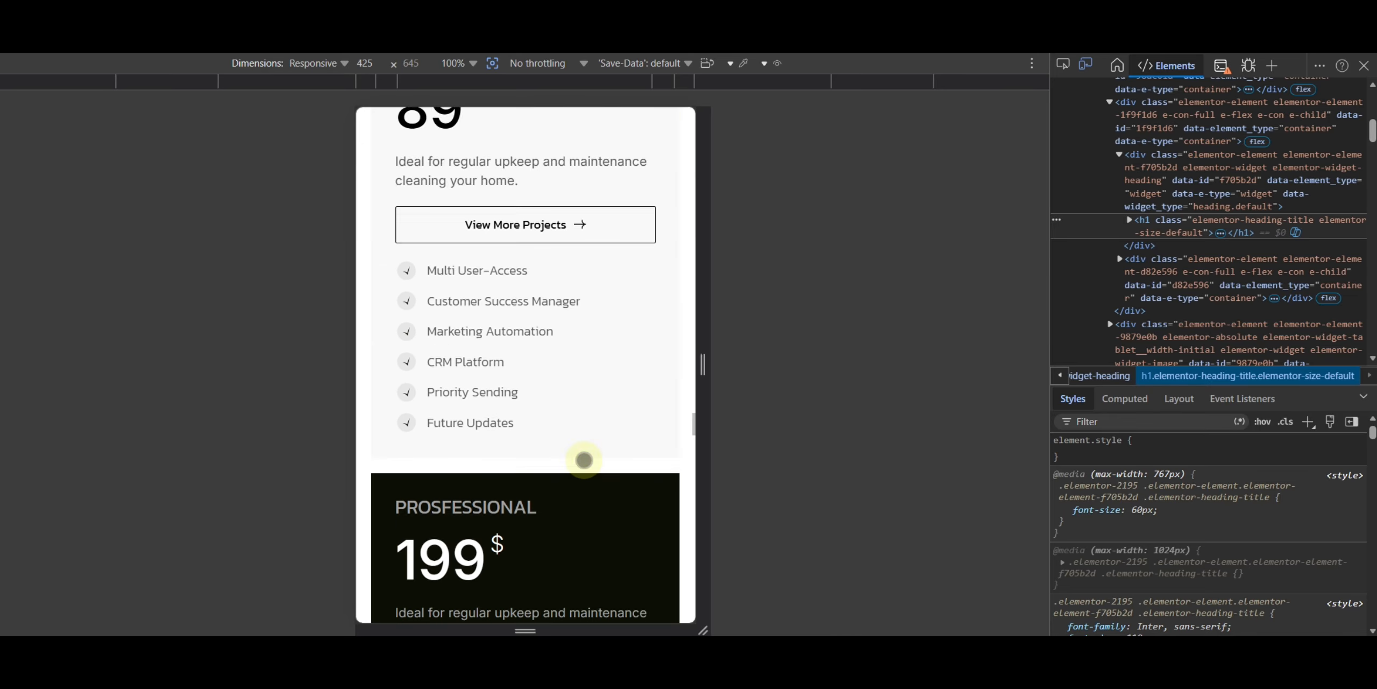
{"action": "scroll", "coordinate": [567, 510], "scroll_direction": "down", "scroll_amount": 12}
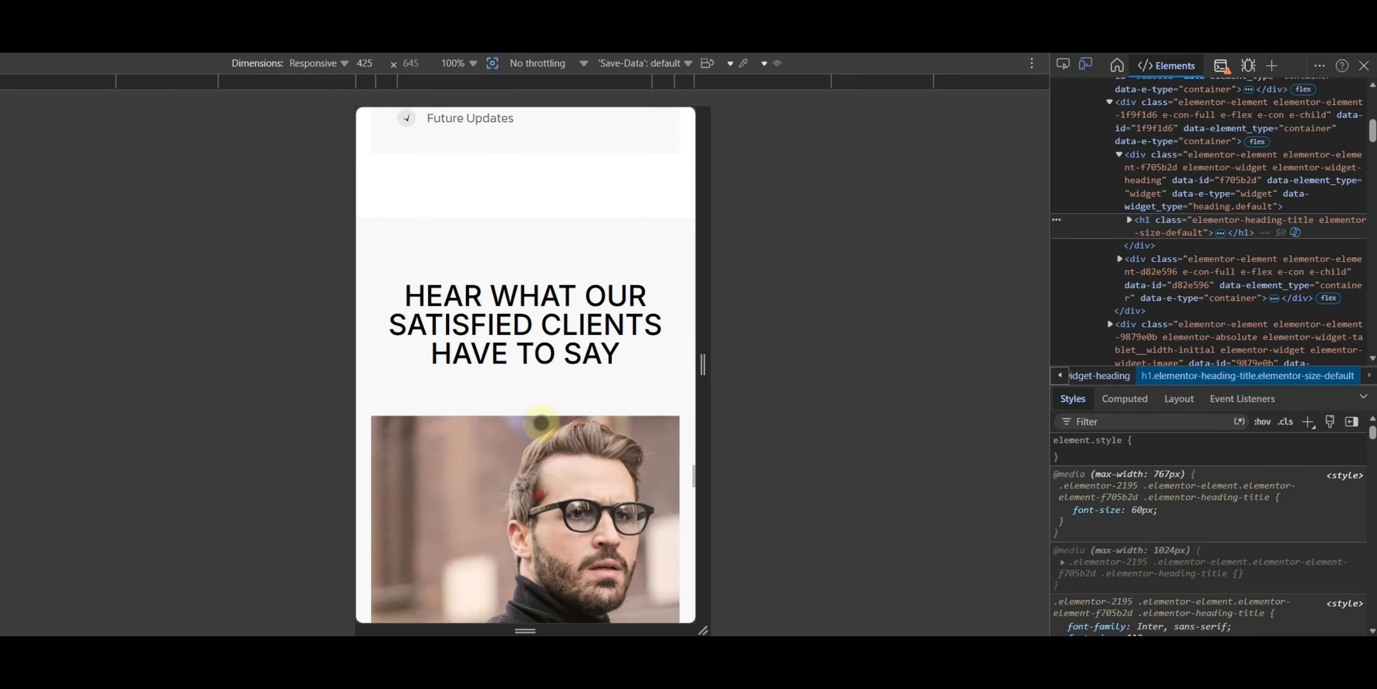
{"action": "scroll", "coordinate": [512, 437], "scroll_direction": "down", "scroll_amount": 3}
{"action": "left_click", "coordinate": [449, 452]}
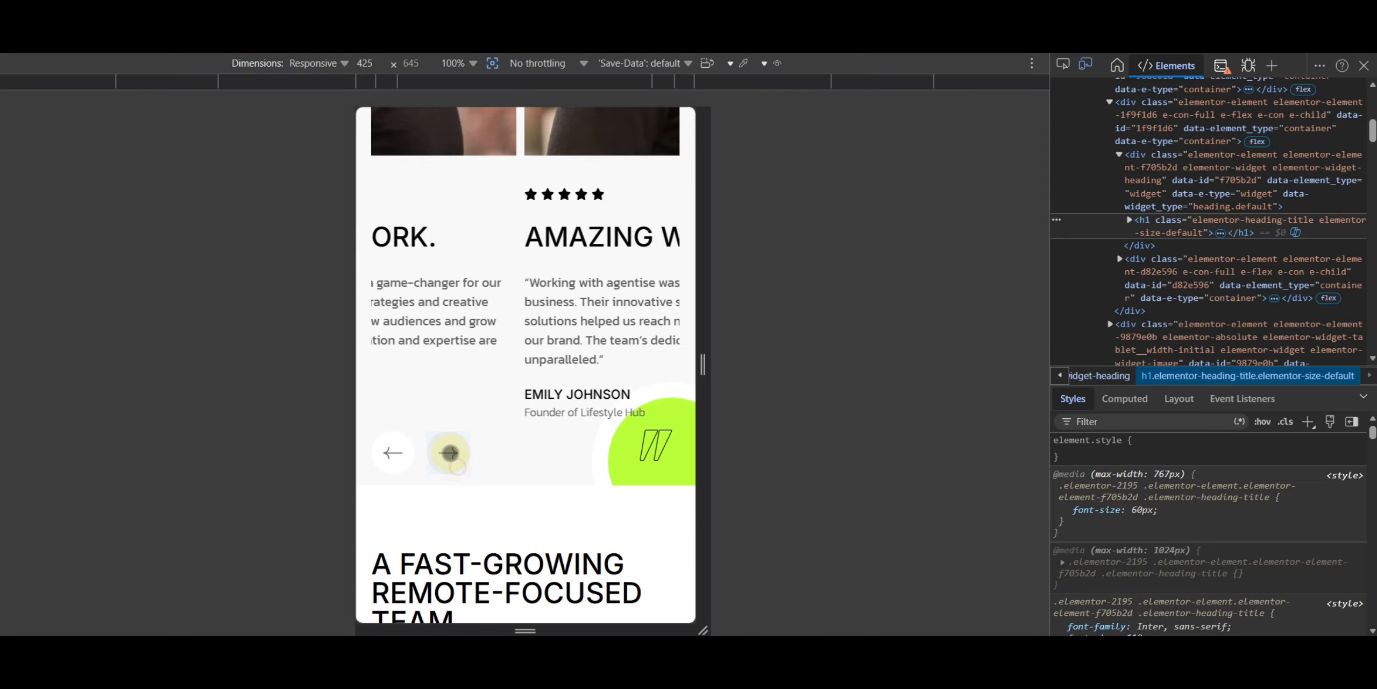
- Scroll the 425 px preview down through the team section to the footer and close the developer tools
{"action": "scroll", "coordinate": [600, 543], "scroll_direction": "down", "scroll_amount": 15}
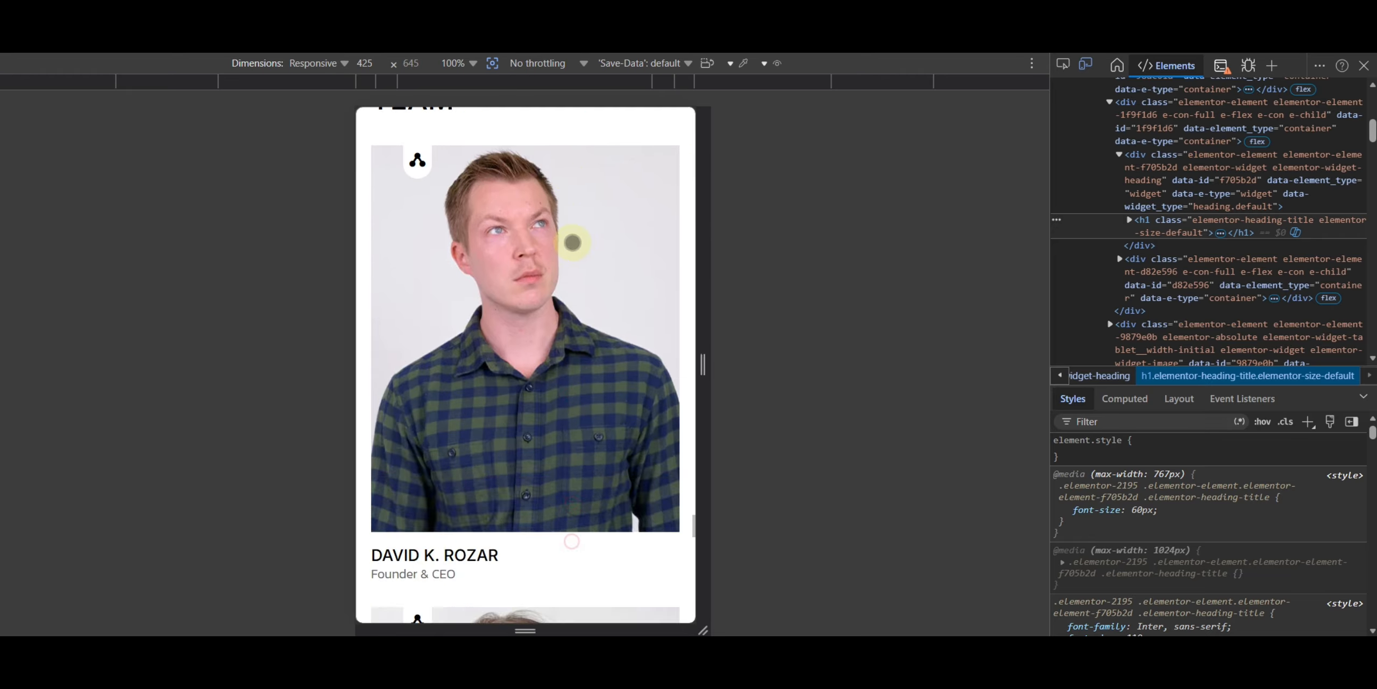
{"action": "scroll", "coordinate": [567, 469], "scroll_direction": "down", "scroll_amount": 10}
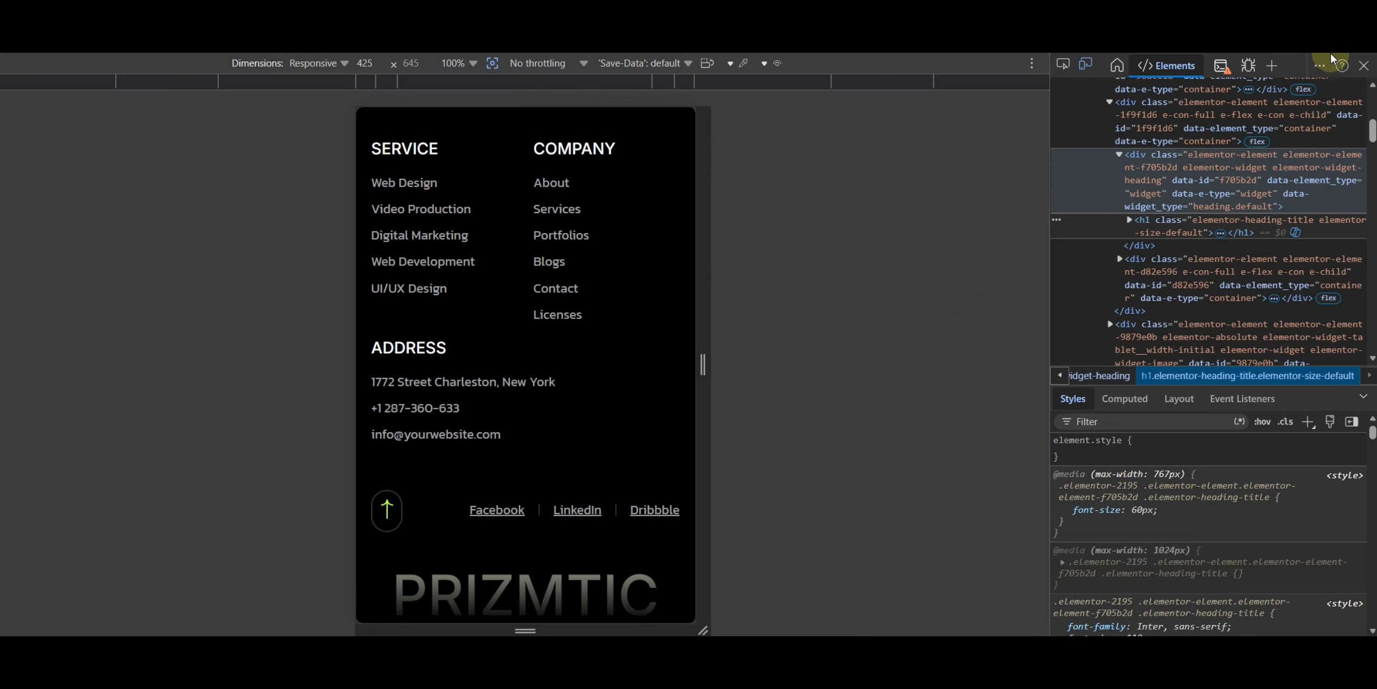
{"action": "left_click", "coordinate": [1361, 69]}
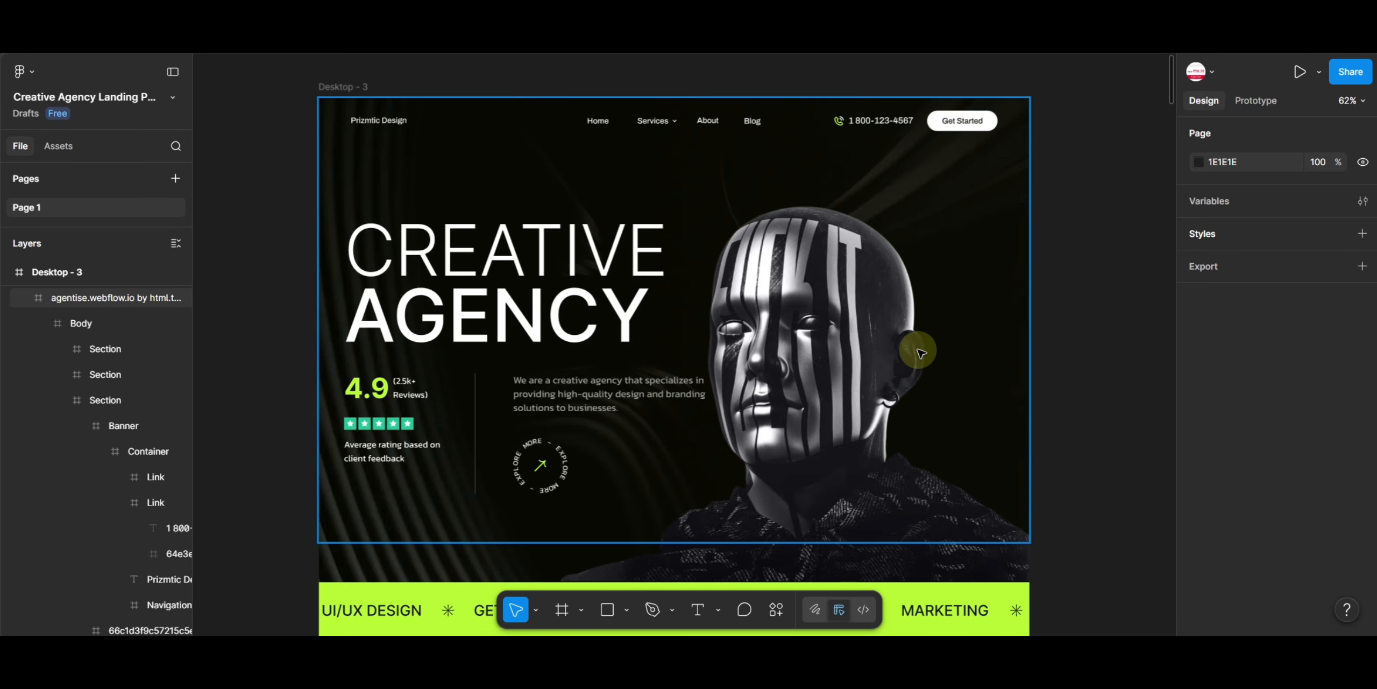
- Drill into the hero's 3D head image and move it out of the desktop frame onto the canvas beside it
{"action": "left_click", "coordinate": [813, 375]}
{"action": "double_click", "coordinate": [814, 375]}
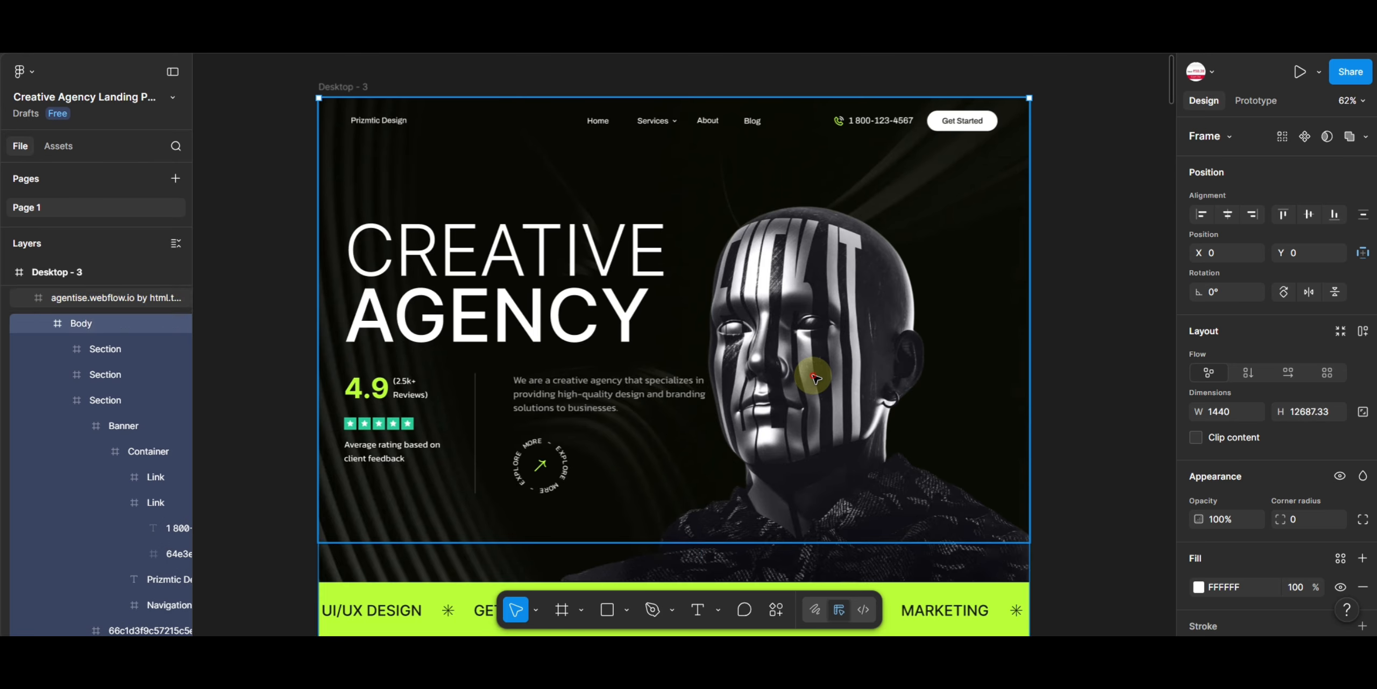
{"action": "double_click", "coordinate": [817, 375]}
{"action": "double_click", "coordinate": [821, 375]}
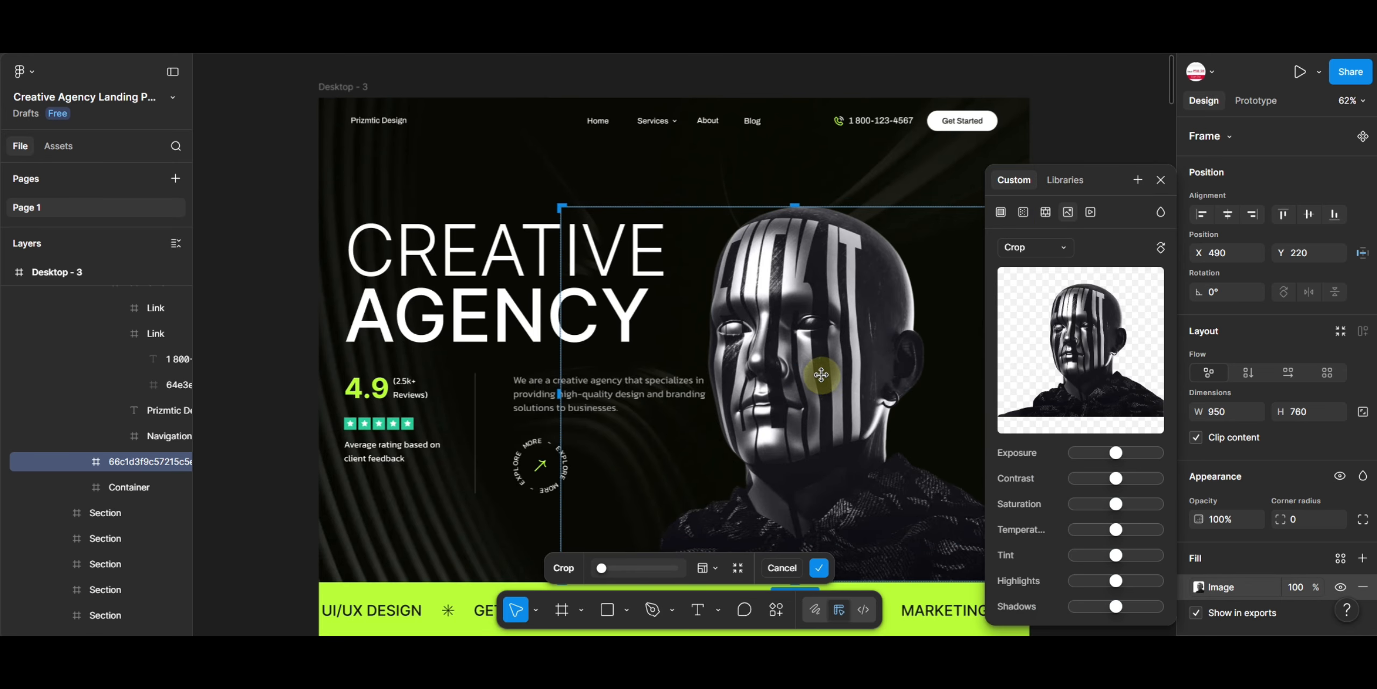
{"action": "left_click", "coordinate": [1159, 181]}
{"action": "key", "text": "Escape"}
{"action": "scroll", "coordinate": [1082, 261], "scroll_direction": "right", "scroll_amount": 10}
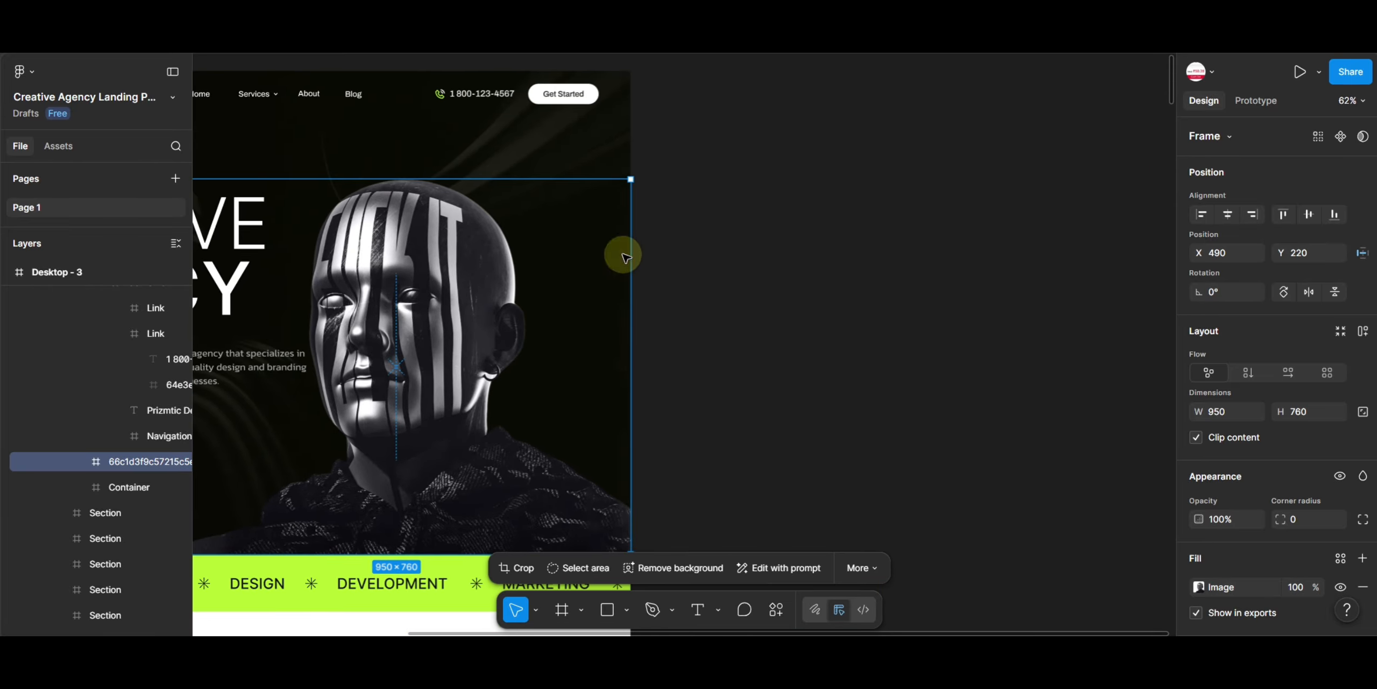
{"action": "left_click_drag", "start_coordinate": [461, 311], "coordinate": [913, 248]}
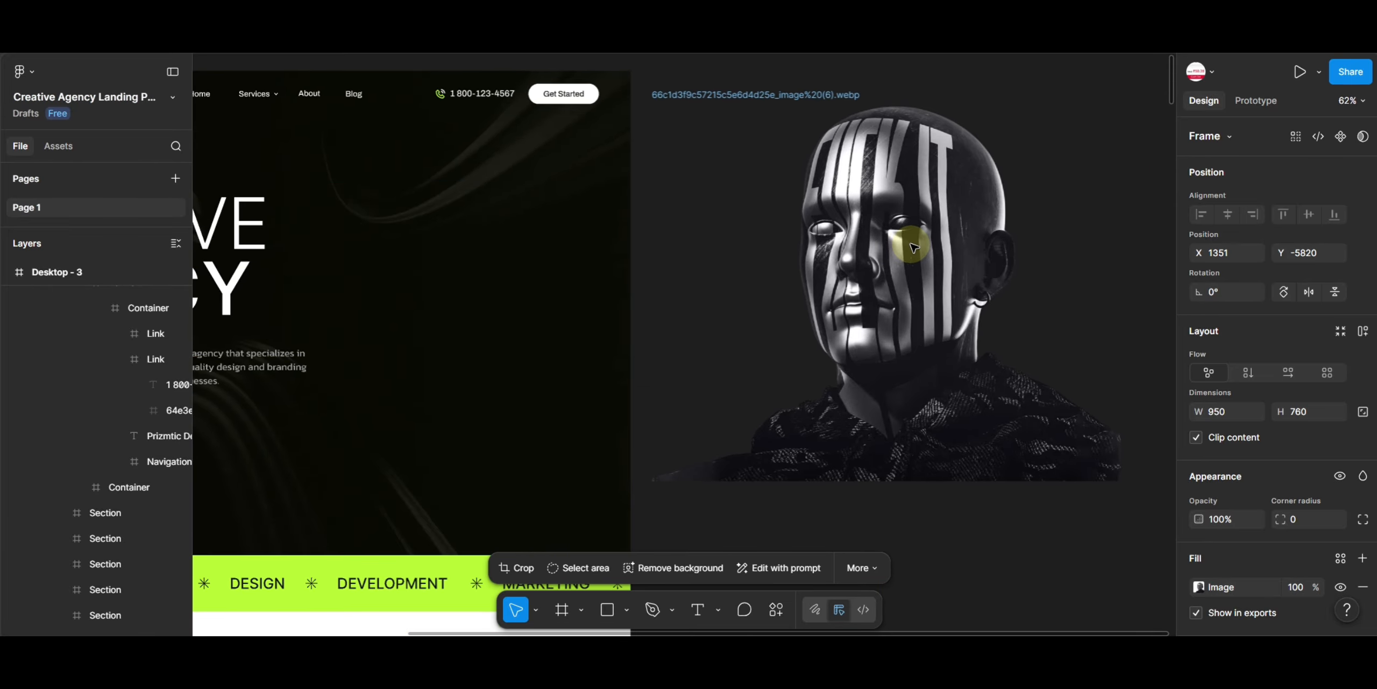
- Export the hero head image at 2x as PNG
{"action": "scroll", "coordinate": [1314, 476], "scroll_direction": "down", "scroll_amount": 5}
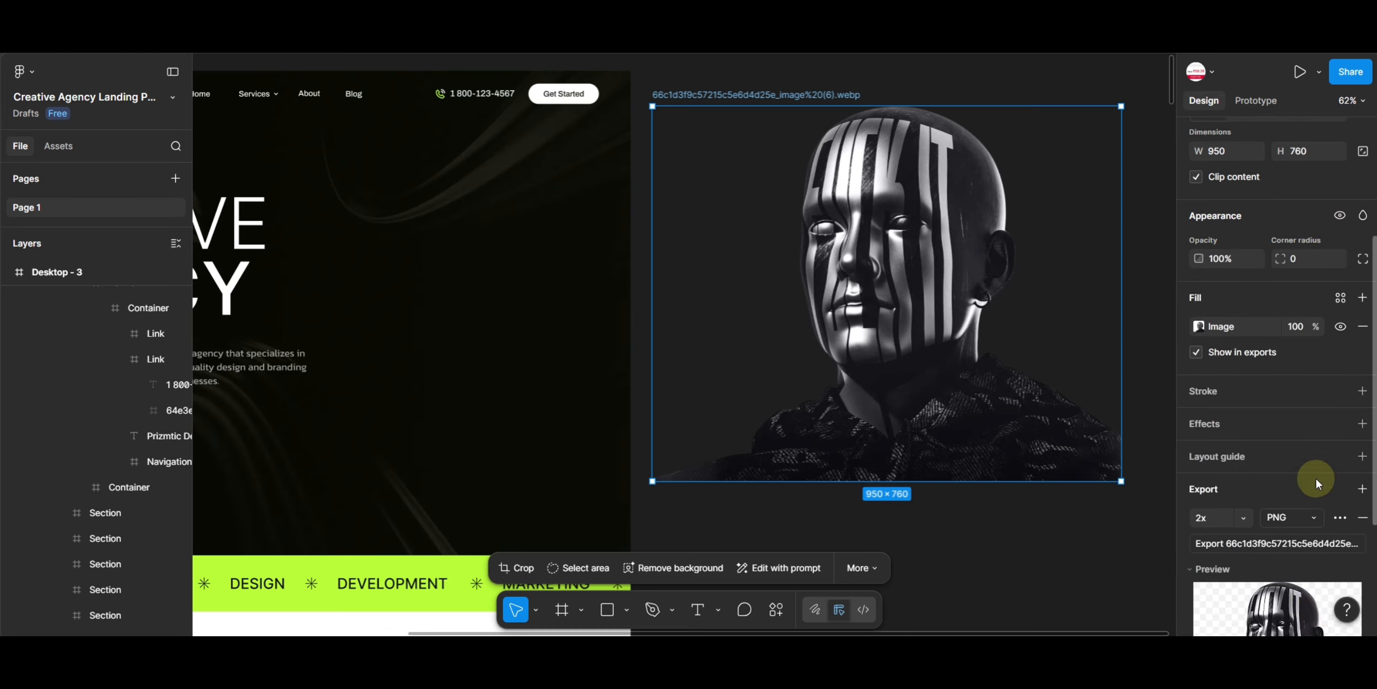
{"action": "scroll", "coordinate": [1314, 476], "scroll_direction": "down", "scroll_amount": 3}
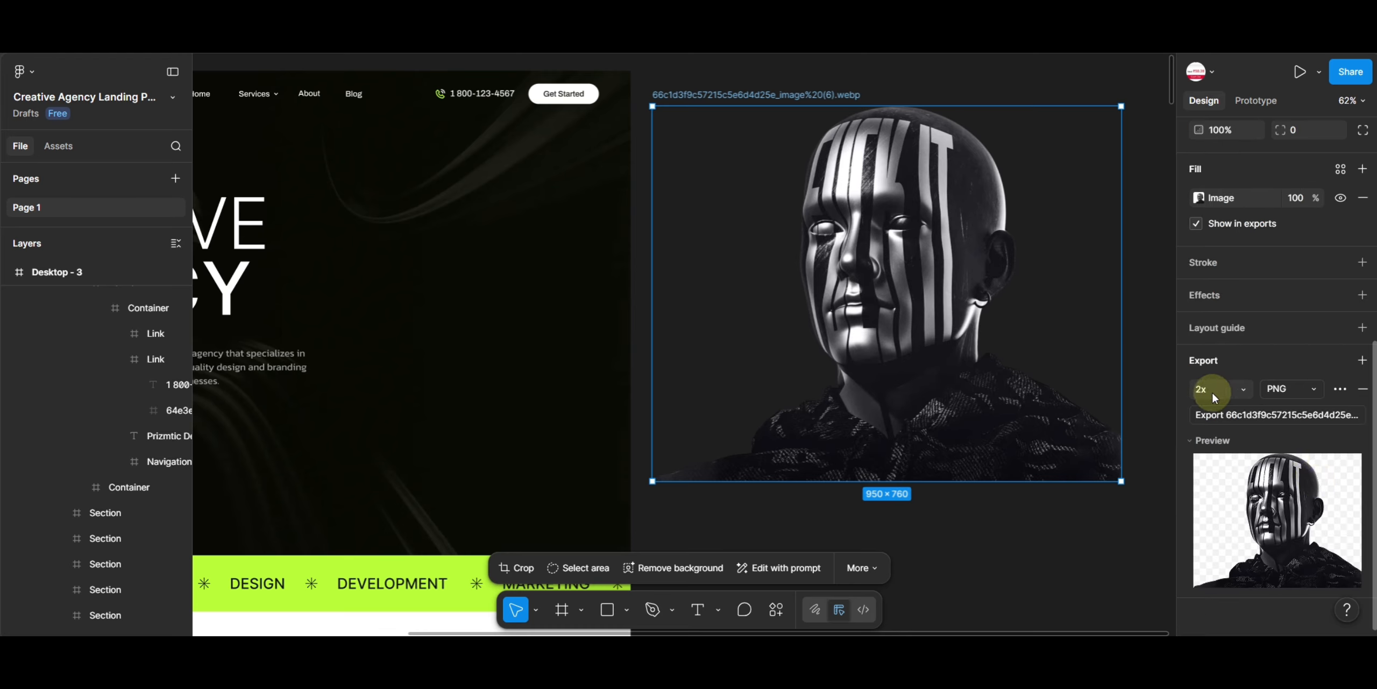
{"action": "left_click", "coordinate": [1243, 390]}
{"action": "left_click", "coordinate": [1223, 493]}
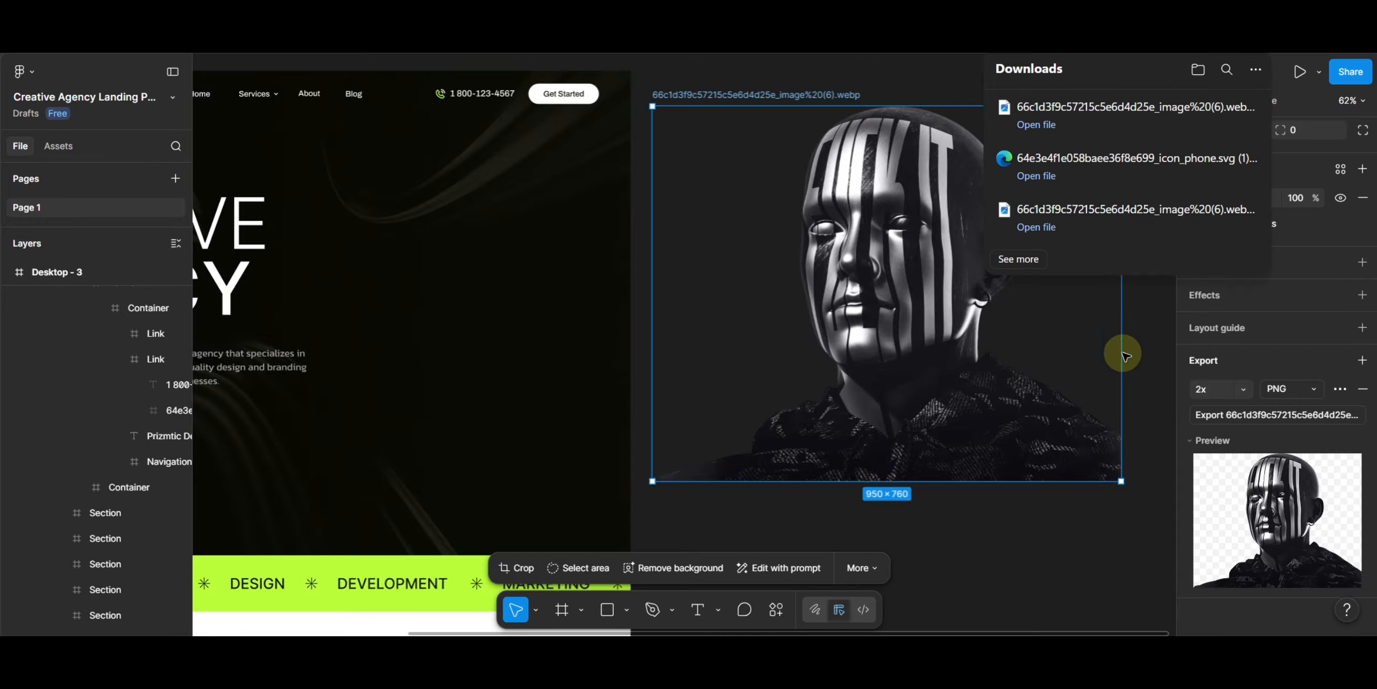
{"action": "left_click", "coordinate": [1144, 420]}
- Drill into the navigation bar's phone icon and move it out above the desktop frame
{"action": "left_click", "coordinate": [461, 286]}
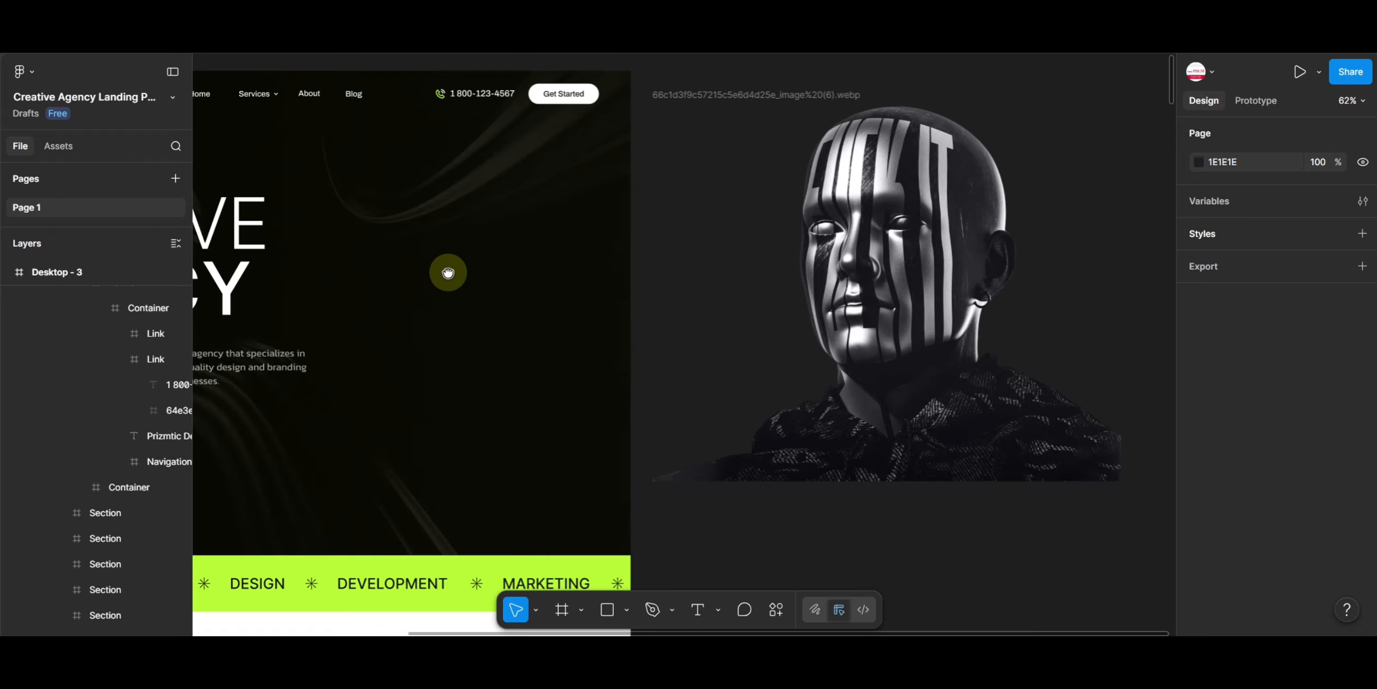
{"action": "left_click_drag", "start_coordinate": [449, 274], "coordinate": [770, 569]}
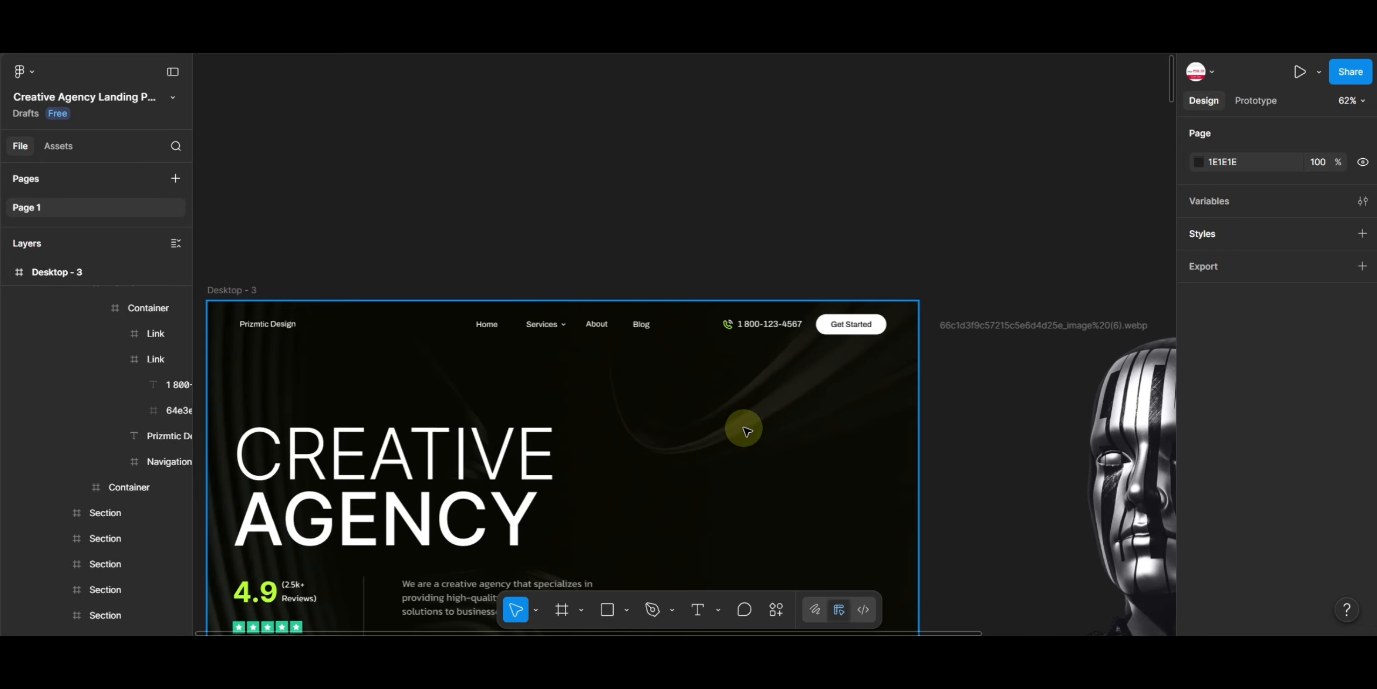
{"action": "left_click", "coordinate": [725, 325]}
{"action": "double_click", "coordinate": [725, 325]}
{"action": "double_click", "coordinate": [726, 326]}
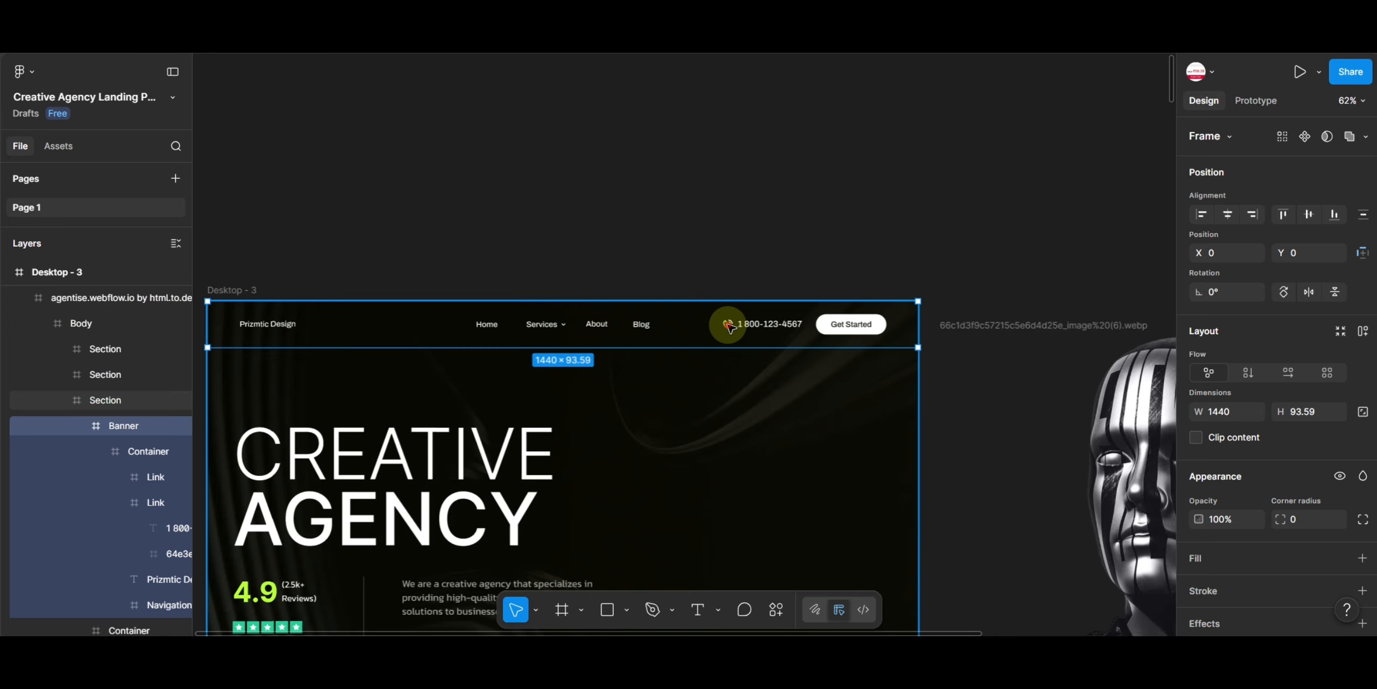
{"action": "double_click", "coordinate": [727, 326]}
{"action": "double_click", "coordinate": [727, 327]}
{"action": "left_click_drag", "start_coordinate": [728, 326], "coordinate": [709, 221]}
- Export the phone icon in SVG format
{"action": "scroll", "coordinate": [1227, 532], "scroll_direction": "down", "scroll_amount": 4}
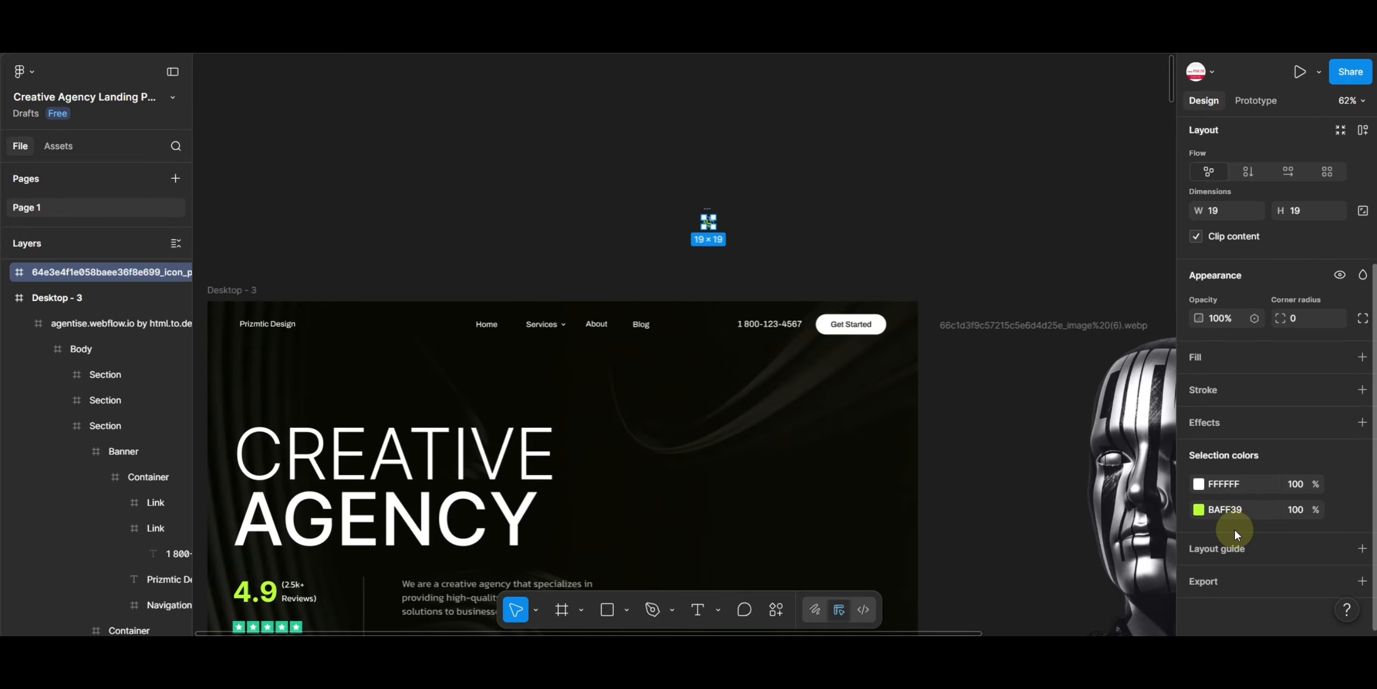
{"action": "scroll", "coordinate": [1234, 583], "scroll_direction": "down", "scroll_amount": 5}
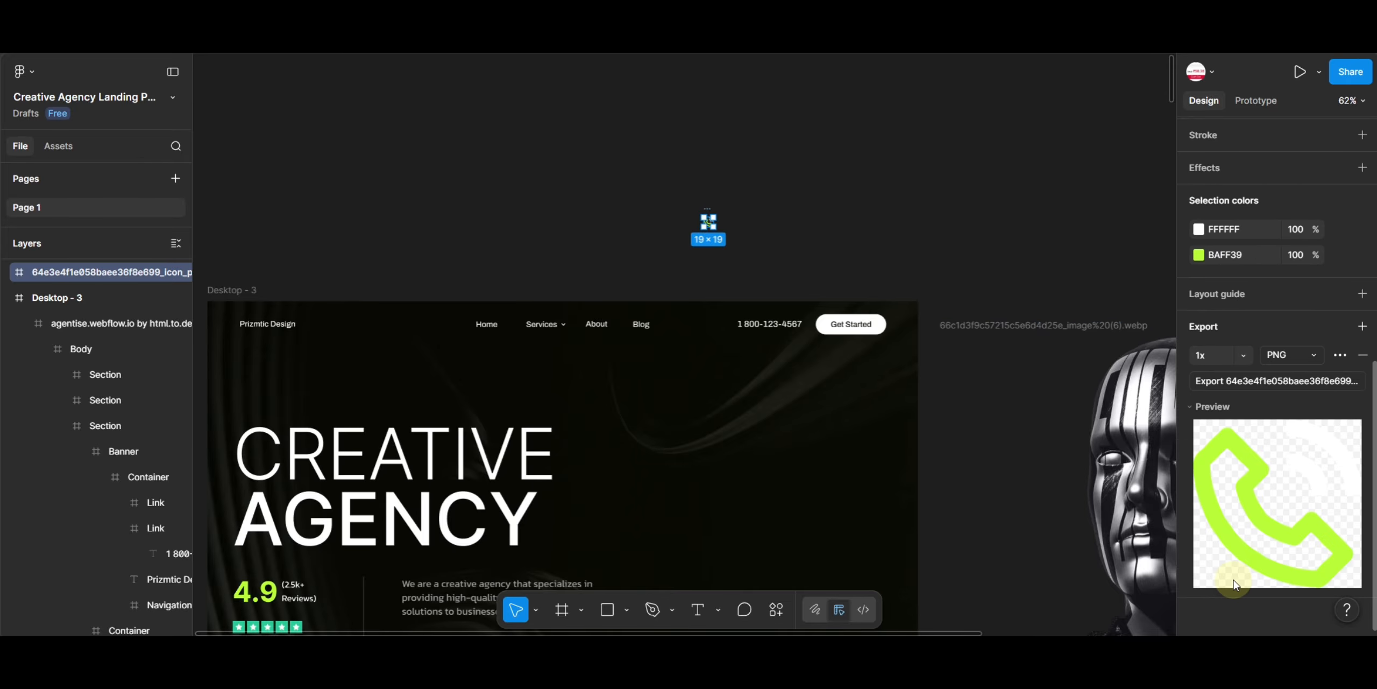
{"action": "left_click", "coordinate": [1285, 356]}
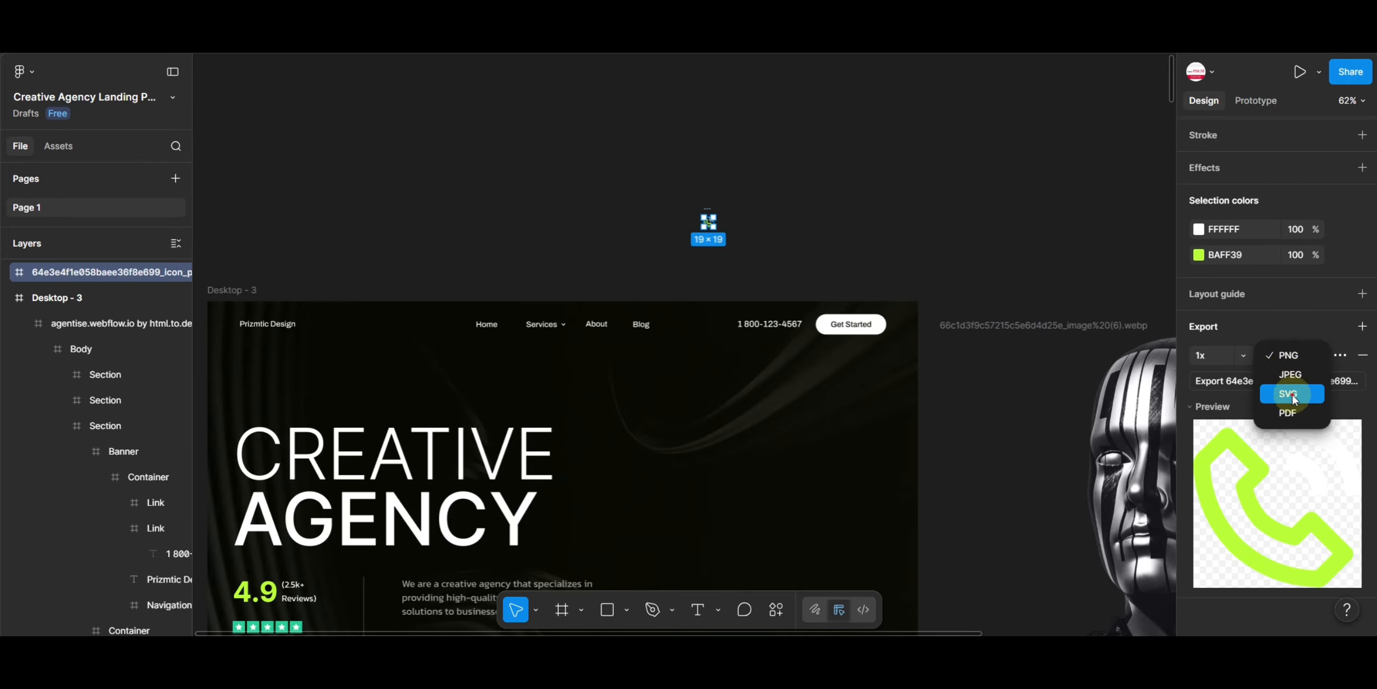
{"action": "left_click", "coordinate": [1293, 397]}
{"action": "left_click", "coordinate": [1268, 382]}
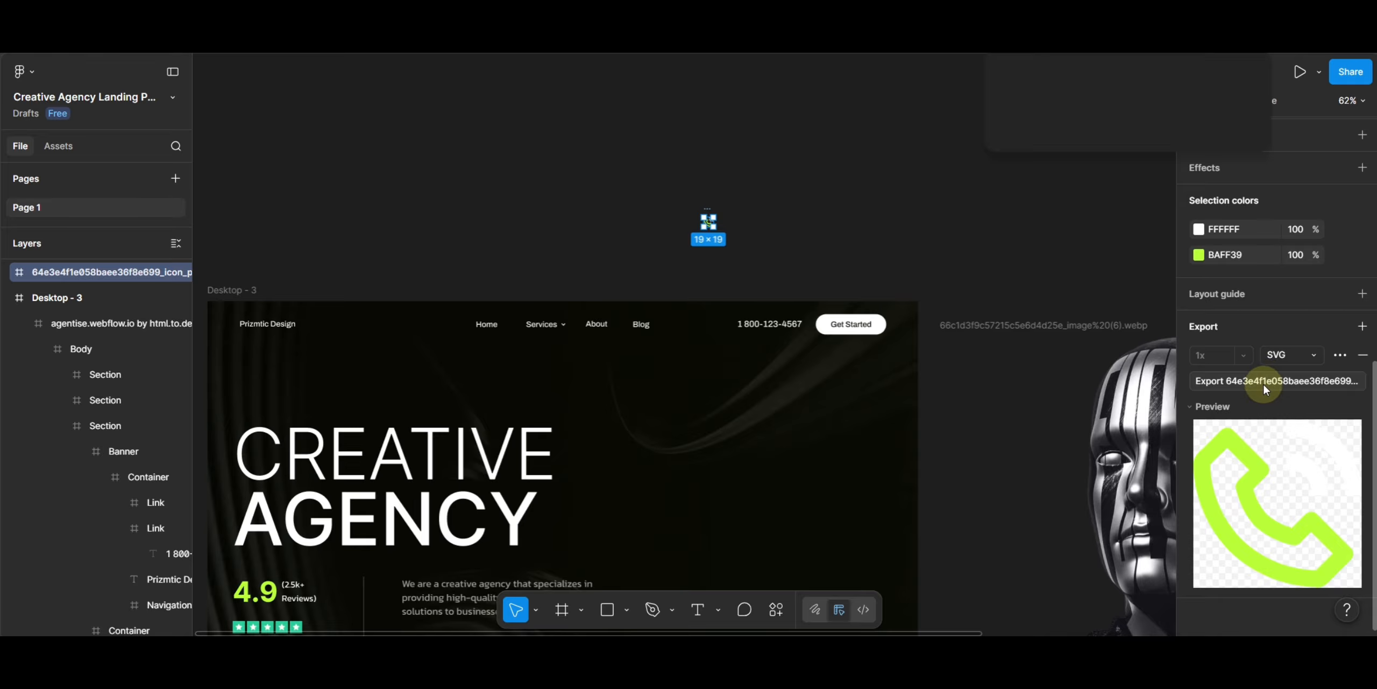
{"action": "left_click", "coordinate": [908, 194]}
- Select the page body layer and add an export setting to it
{"action": "scroll", "coordinate": [633, 420], "scroll_direction": "down", "scroll_amount": 5}
{"action": "scroll", "coordinate": [634, 420], "scroll_direction": "left", "scroll_amount": 3}
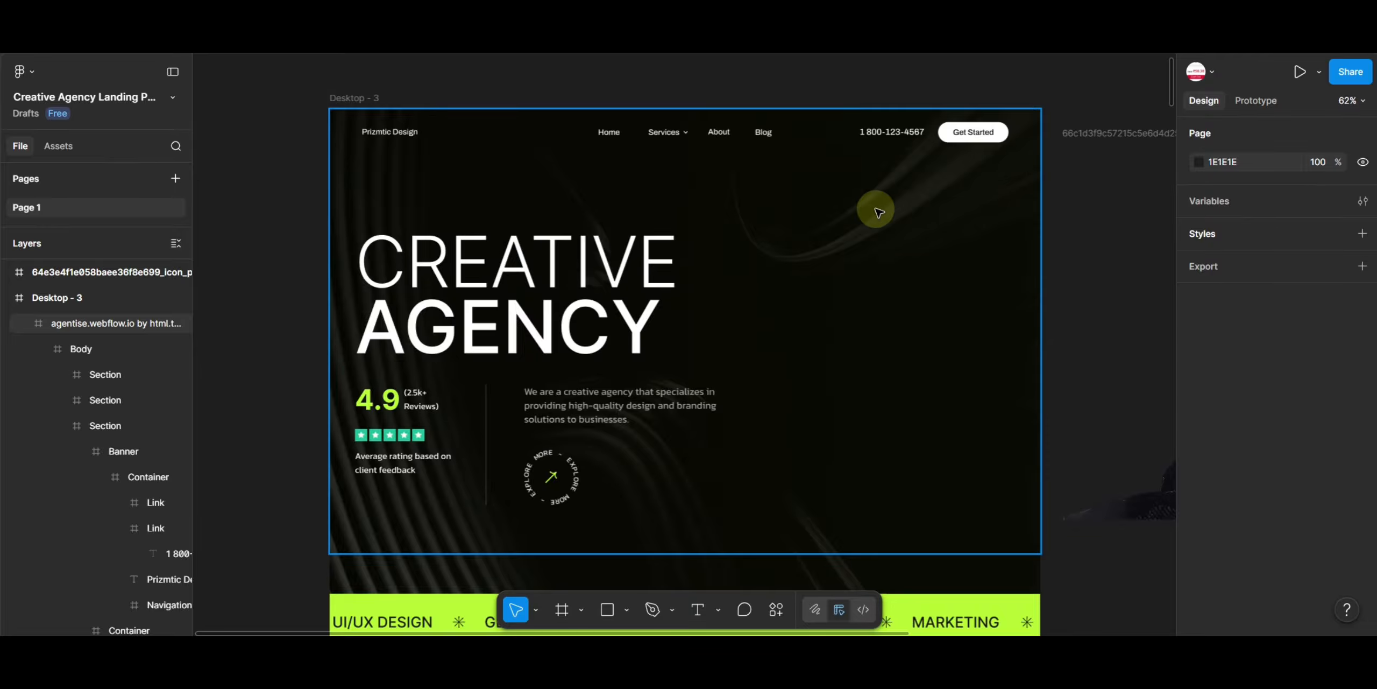
{"action": "left_click", "coordinate": [874, 268]}
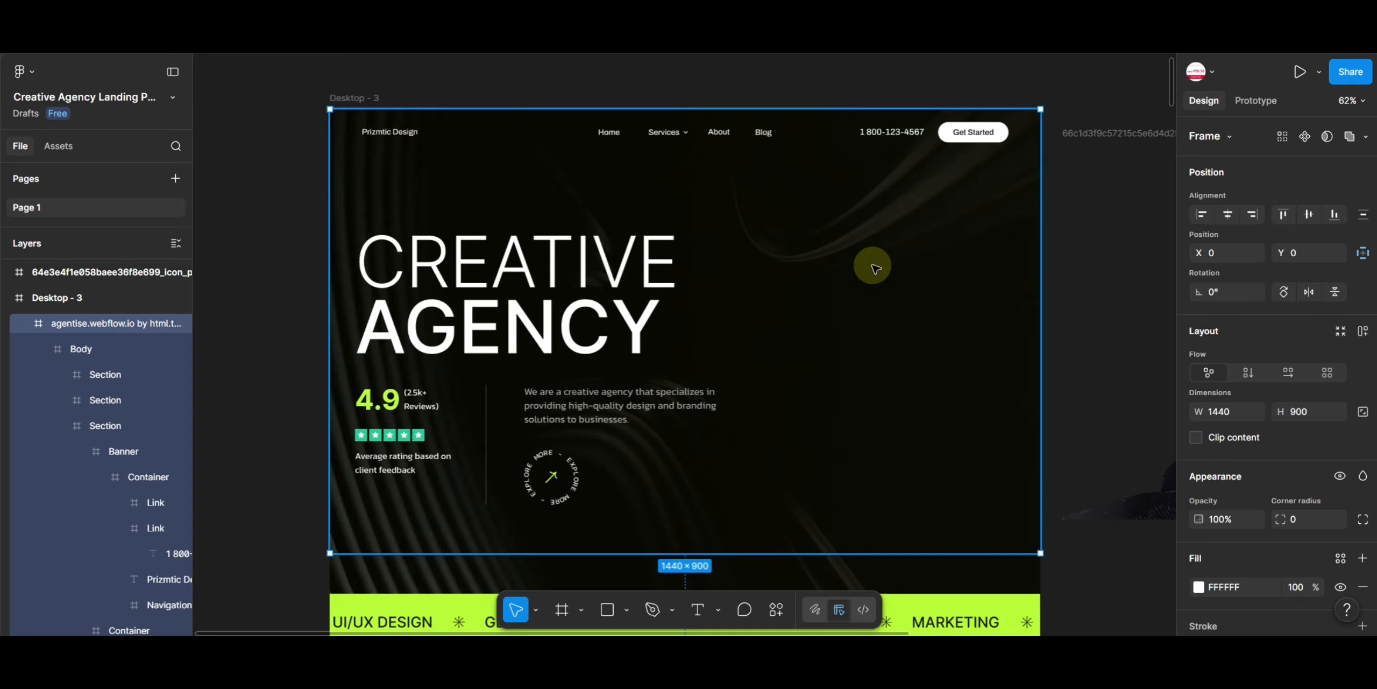
{"action": "scroll", "coordinate": [1270, 455], "scroll_direction": "down", "scroll_amount": 5}
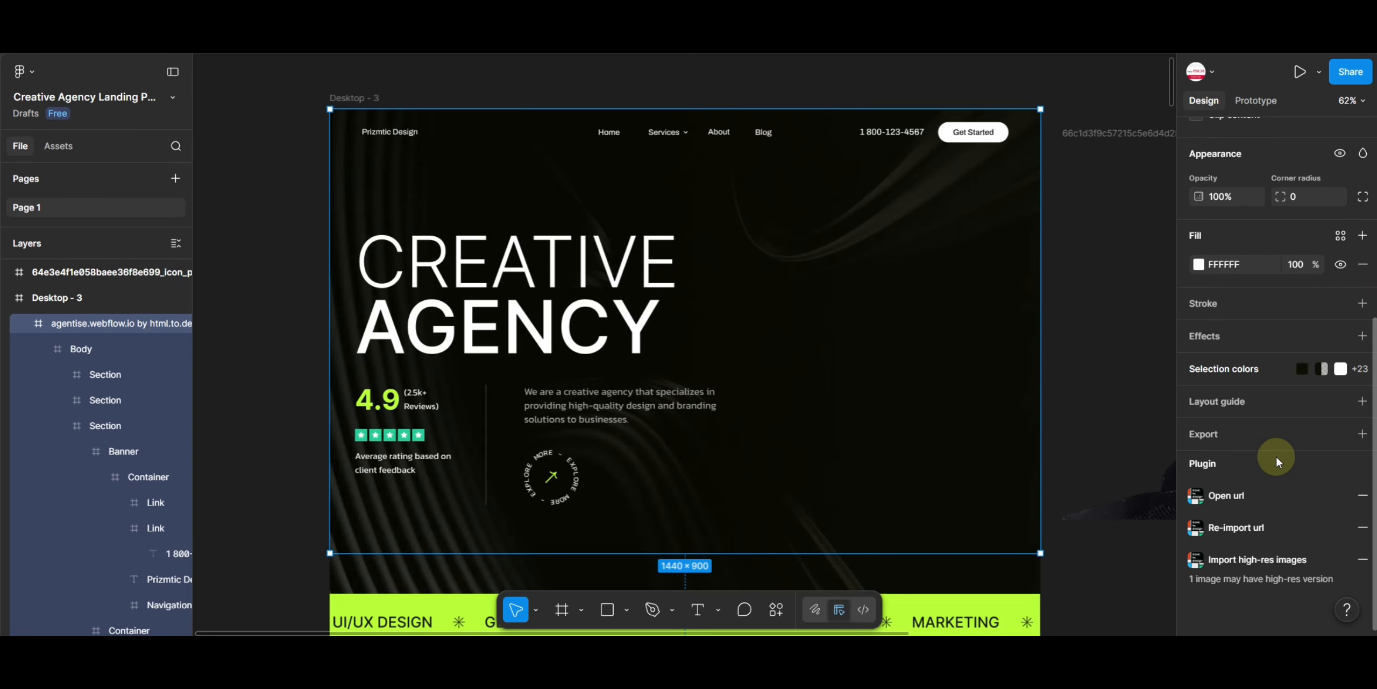
{"action": "left_click", "coordinate": [816, 311]}
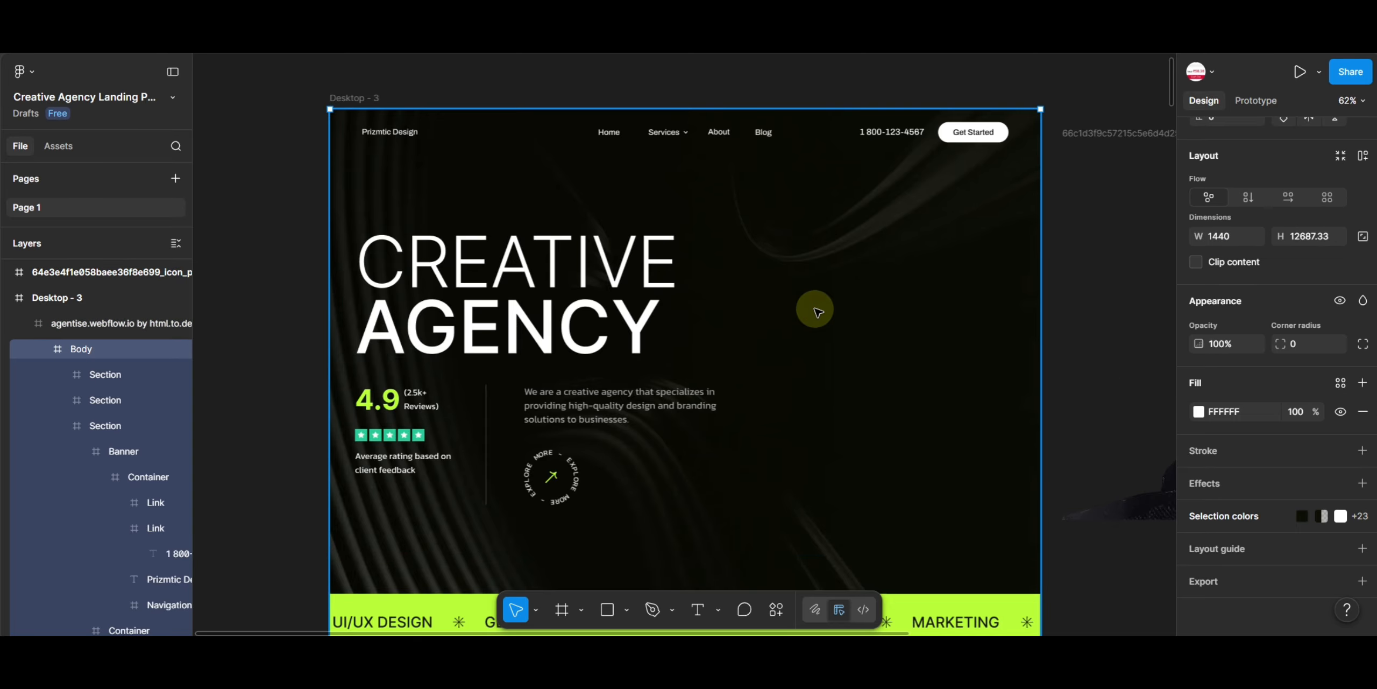
{"action": "left_click", "coordinate": [1232, 578]}
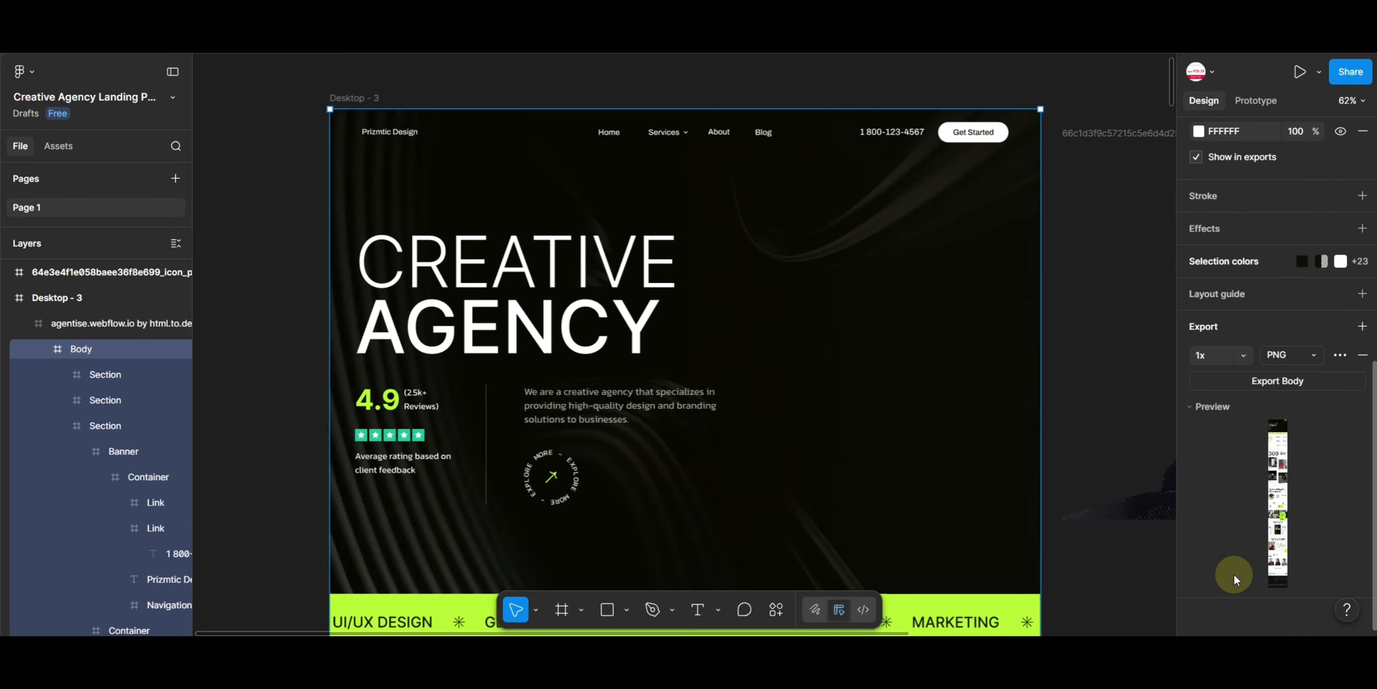
- Select the hero section, open and close its image fill settings, and add an export setting to it
{"action": "left_click", "coordinate": [953, 328]}
{"action": "left_click", "coordinate": [936, 323]}
{"action": "left_click", "coordinate": [887, 209]}
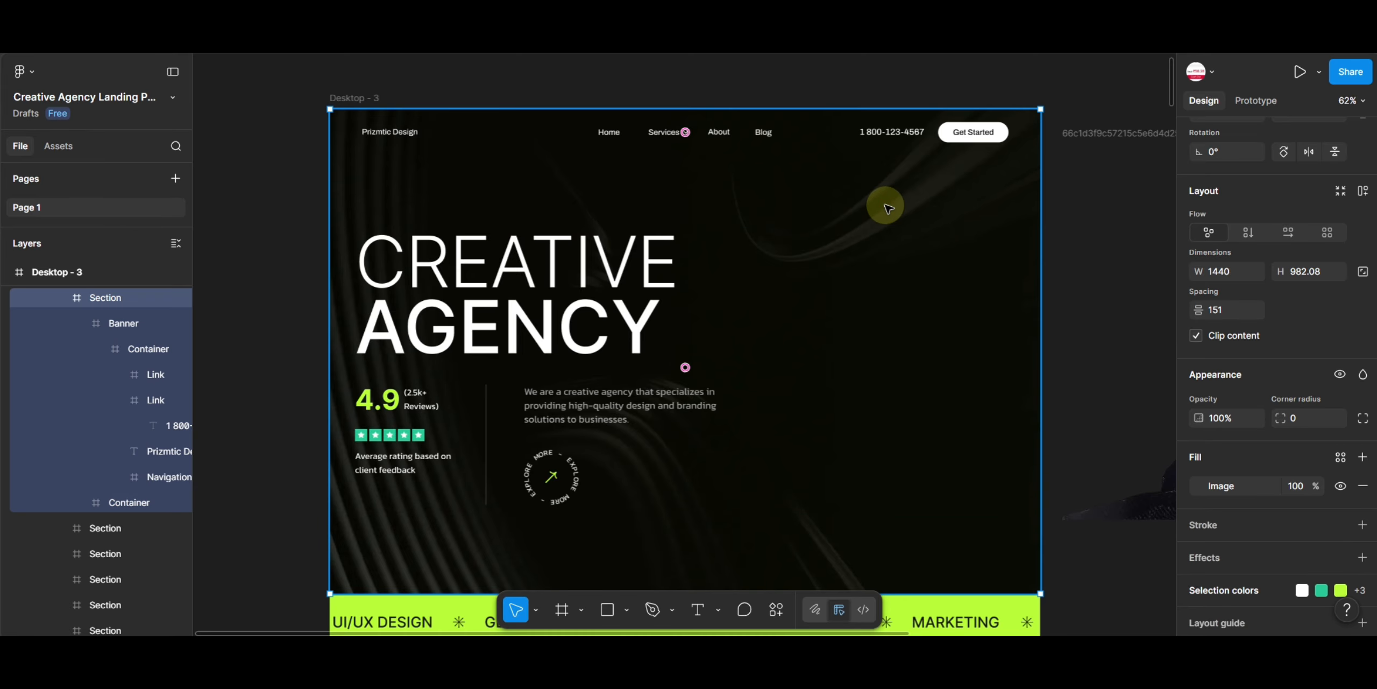
{"action": "scroll", "coordinate": [1354, 425], "scroll_direction": "down", "scroll_amount": 2}
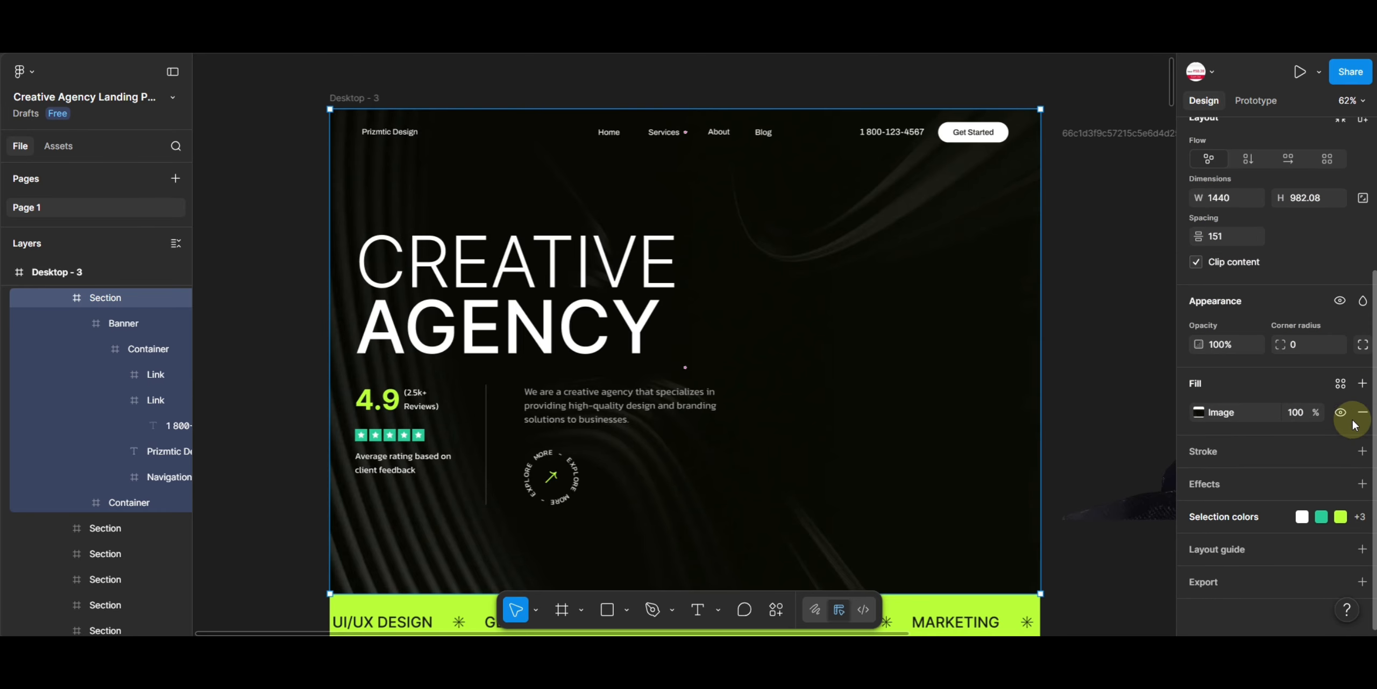
{"action": "left_click", "coordinate": [1210, 419]}
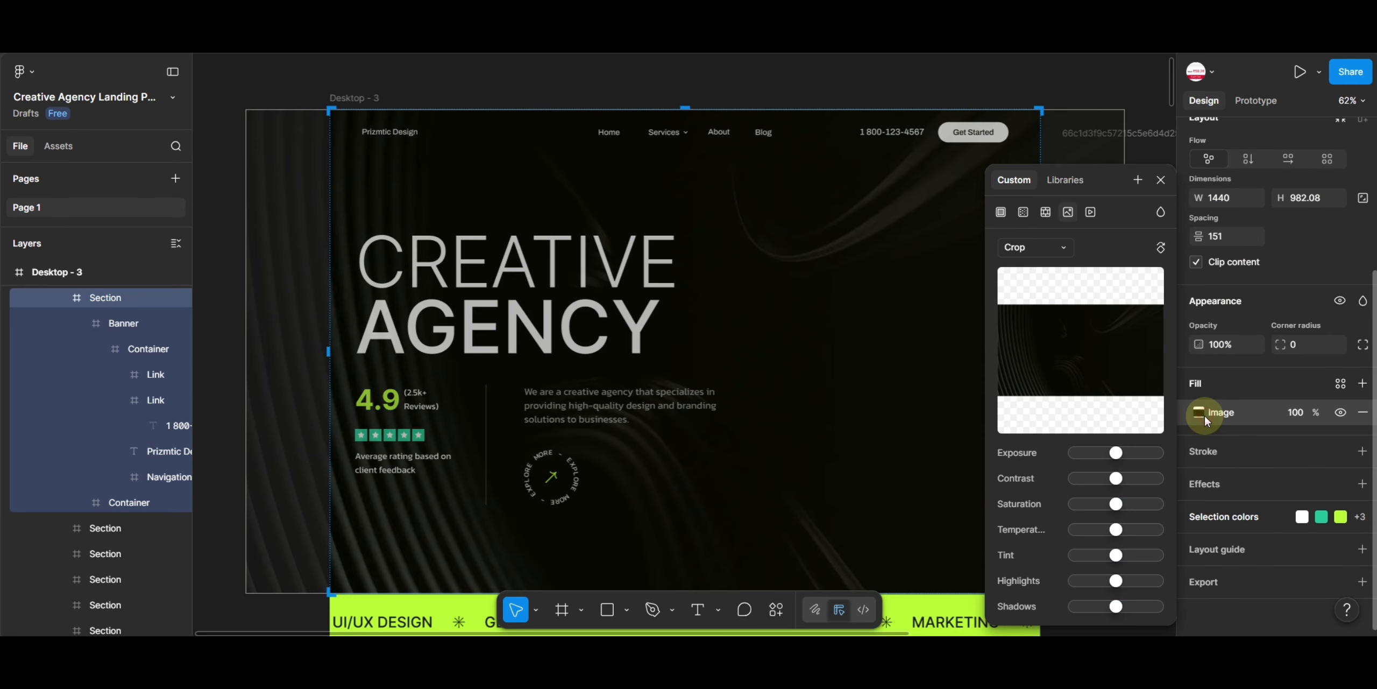
{"action": "left_click", "coordinate": [1160, 180]}
{"action": "left_click", "coordinate": [1253, 593]}
{"action": "scroll", "coordinate": [1248, 571], "scroll_direction": "down", "scroll_amount": 4}
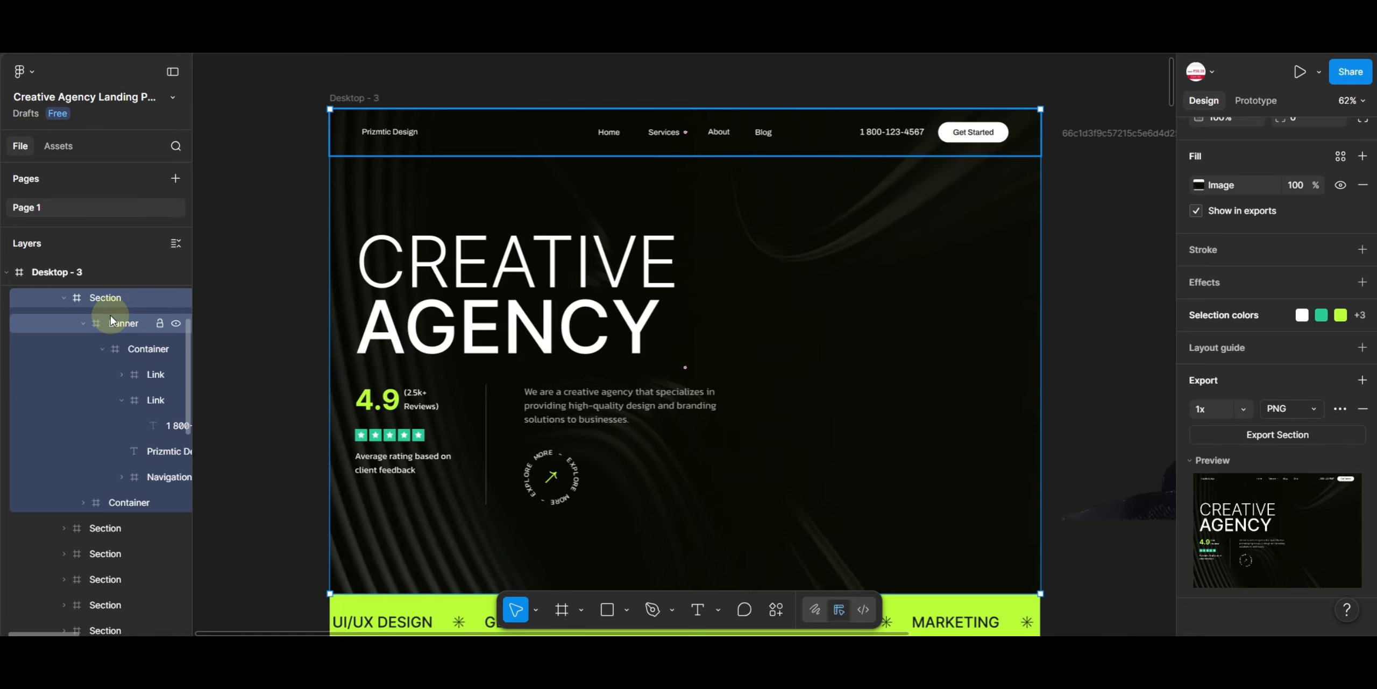
- Hide the hero section's Banner and Container layers to leave only the background
{"action": "left_click", "coordinate": [175, 324]}
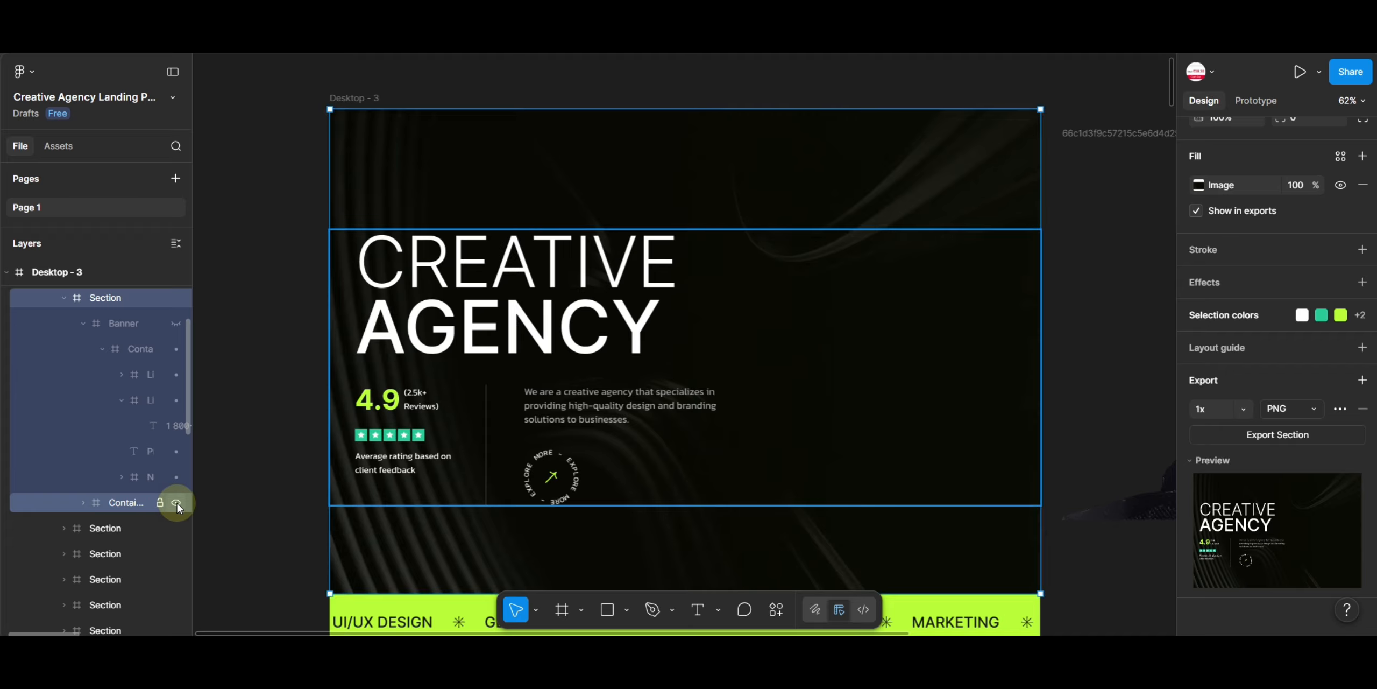
{"action": "left_click", "coordinate": [177, 502]}
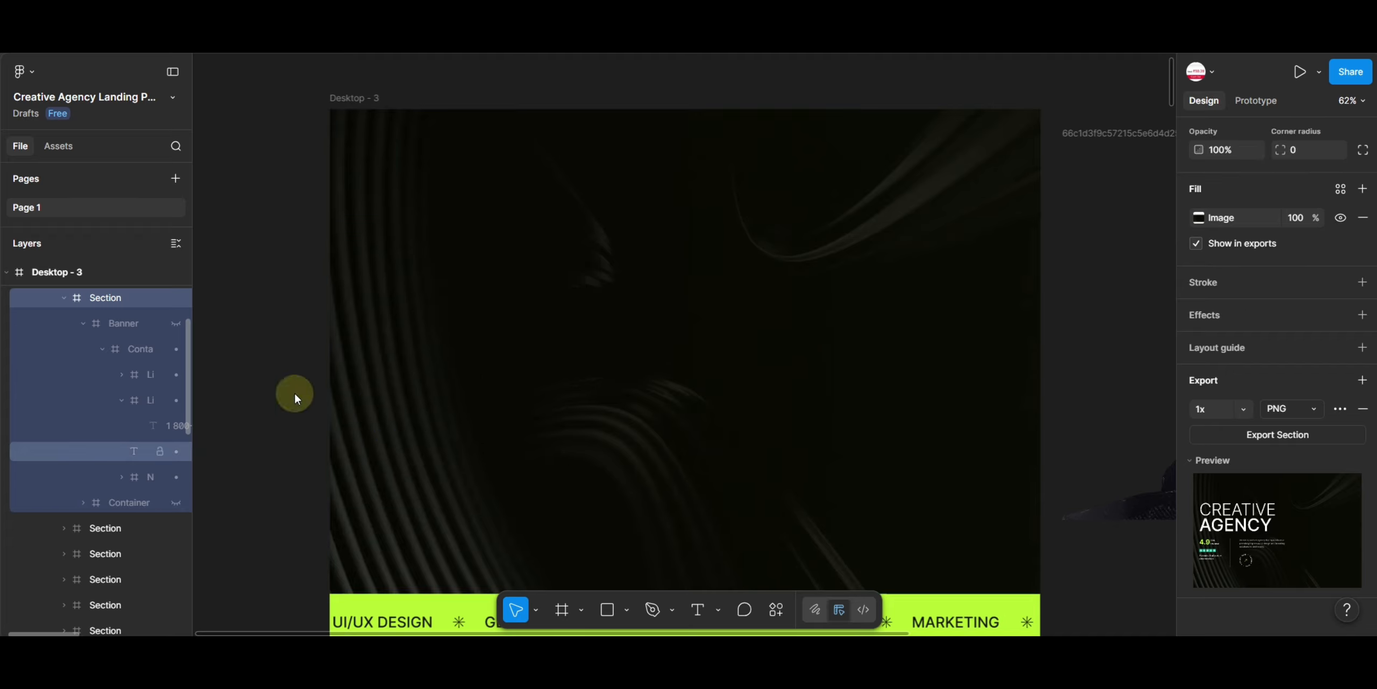
- Export the hero section background at 2x as PNG
{"action": "left_click", "coordinate": [1243, 408]}
{"action": "left_click", "coordinate": [1219, 515]}
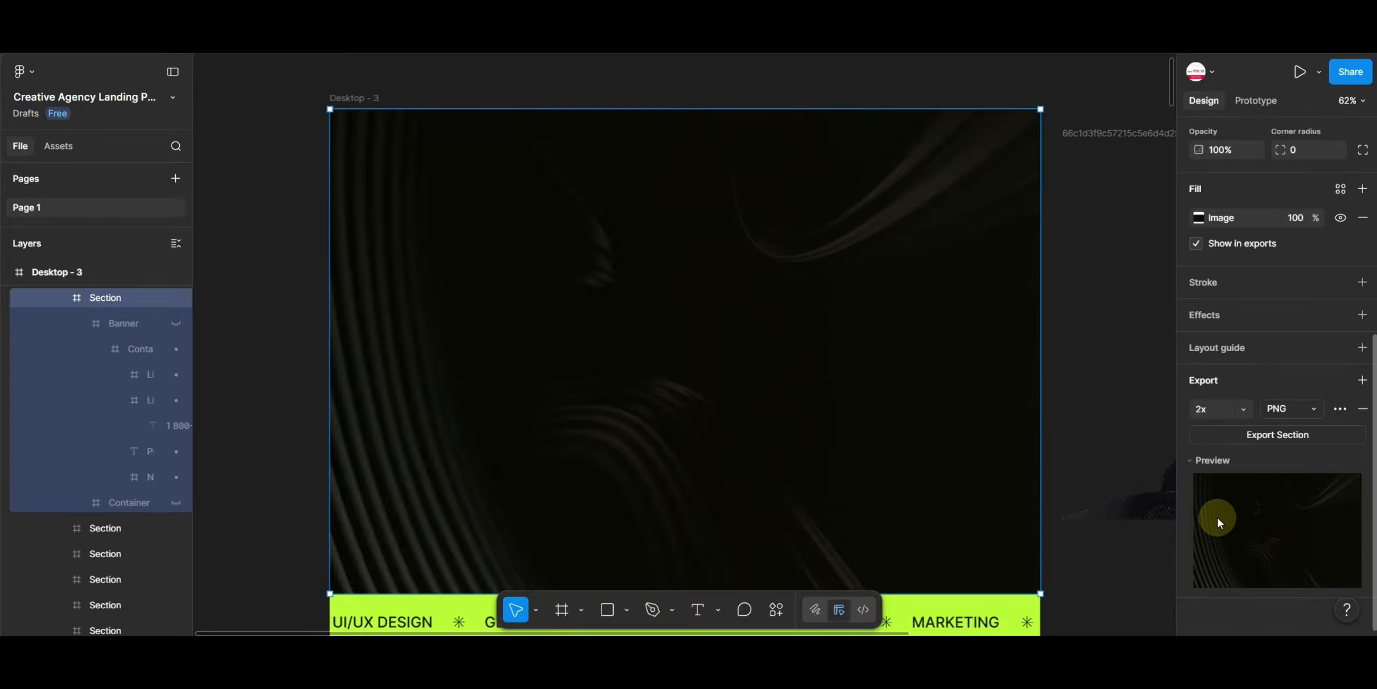
{"action": "left_click", "coordinate": [1292, 414]}
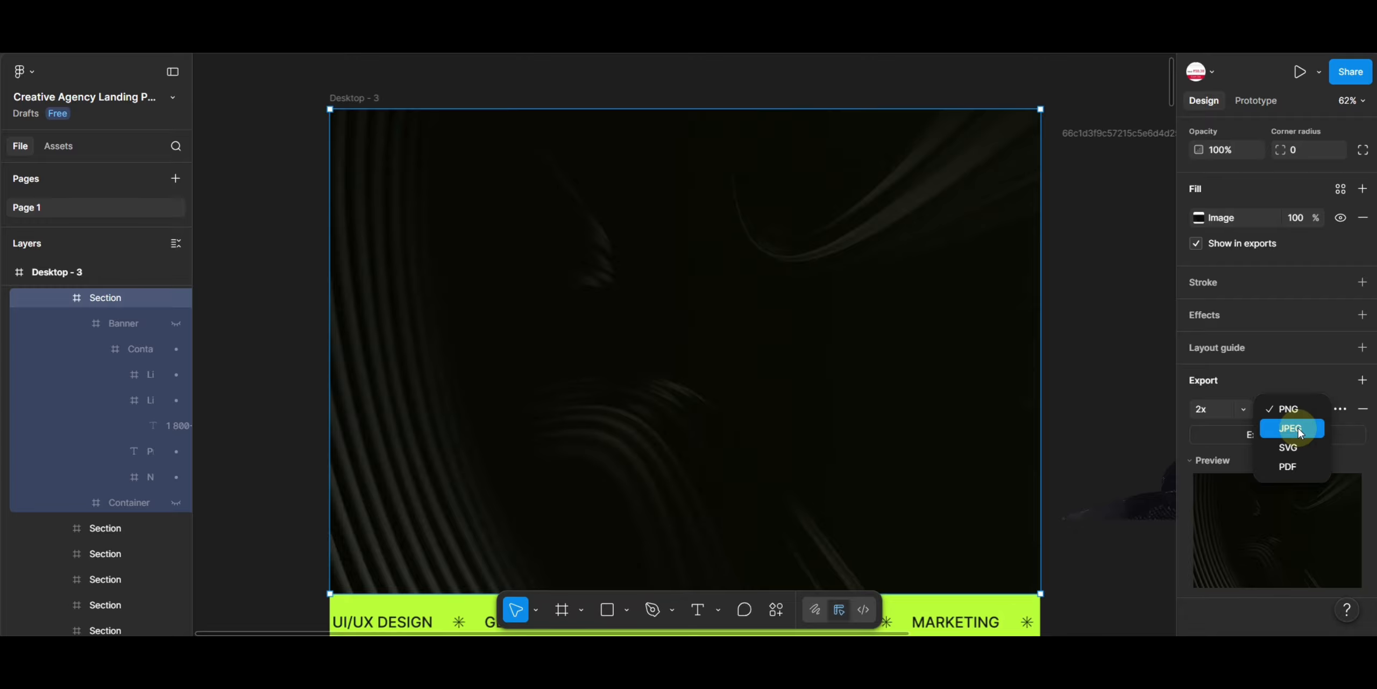
{"action": "left_click", "coordinate": [1294, 411]}
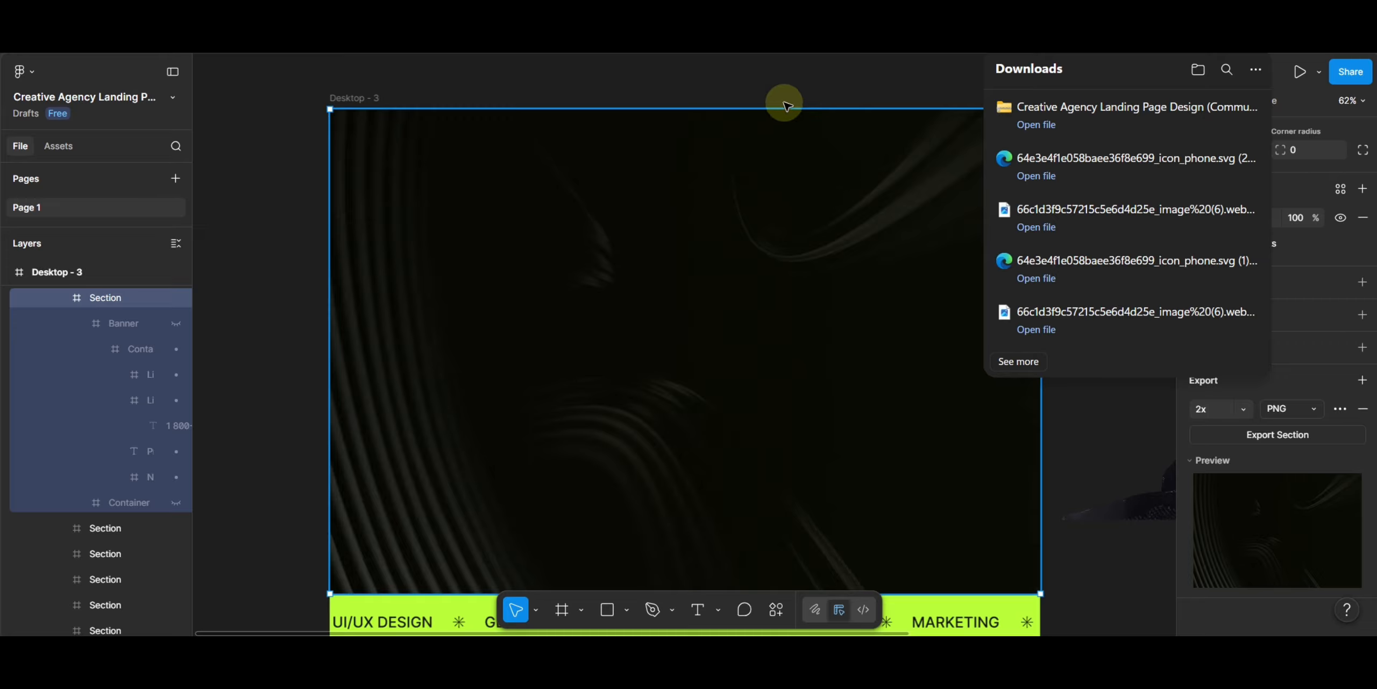
{"action": "left_click", "coordinate": [778, 86]}
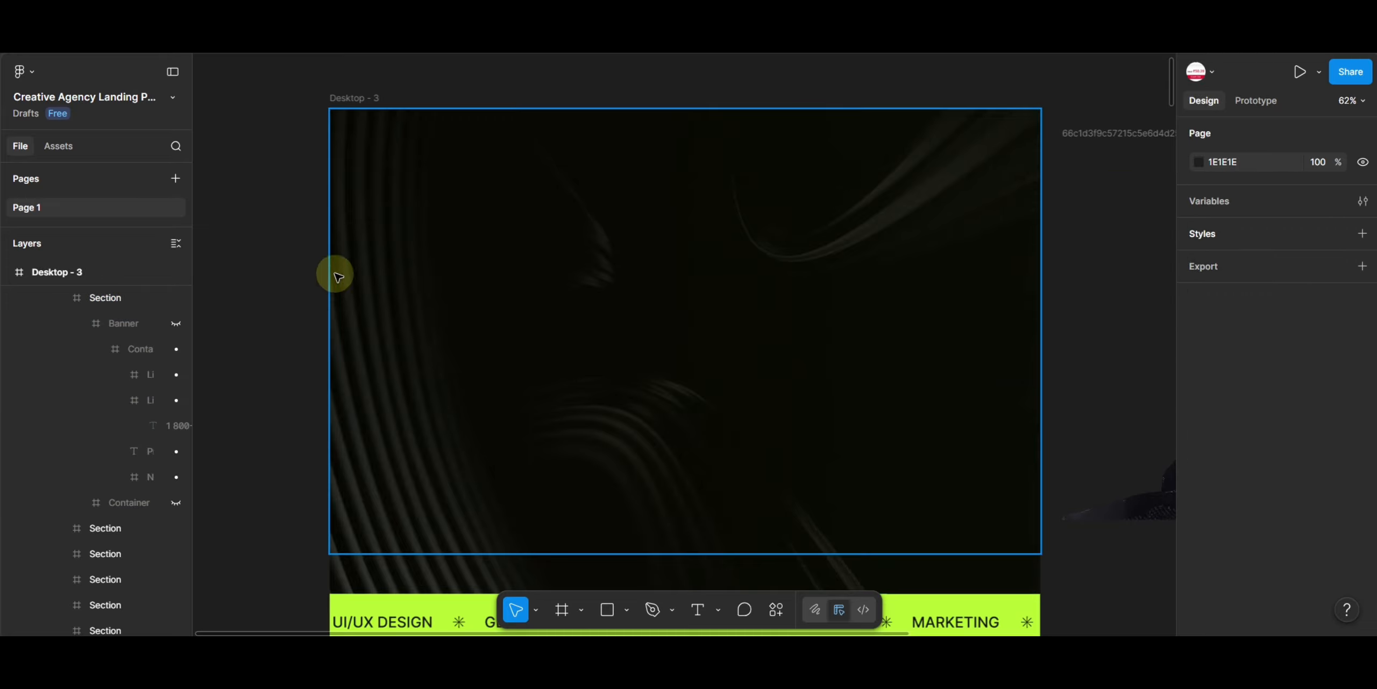
- Show the Banner and Container layers again and select the desktop frame
{"action": "left_click", "coordinate": [176, 324]}
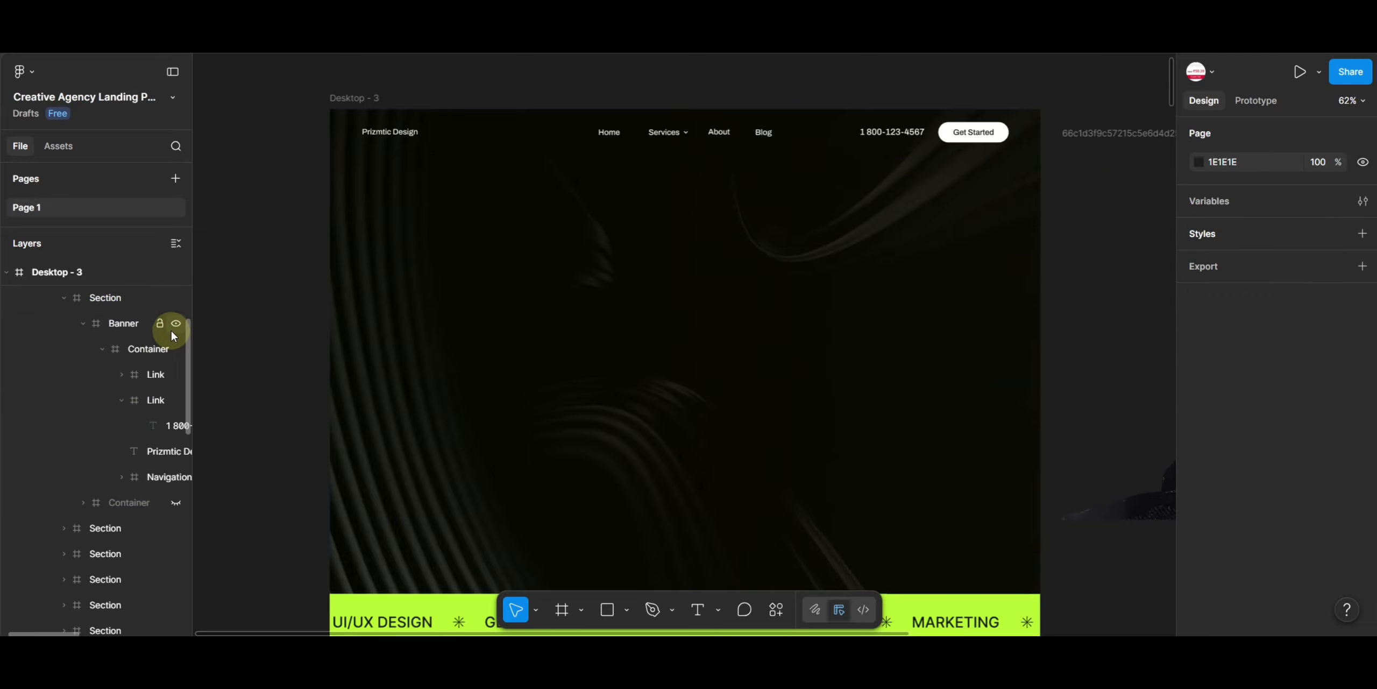
{"action": "left_click", "coordinate": [176, 504]}
{"action": "scroll", "coordinate": [541, 463], "scroll_direction": "down", "scroll_amount": 2}
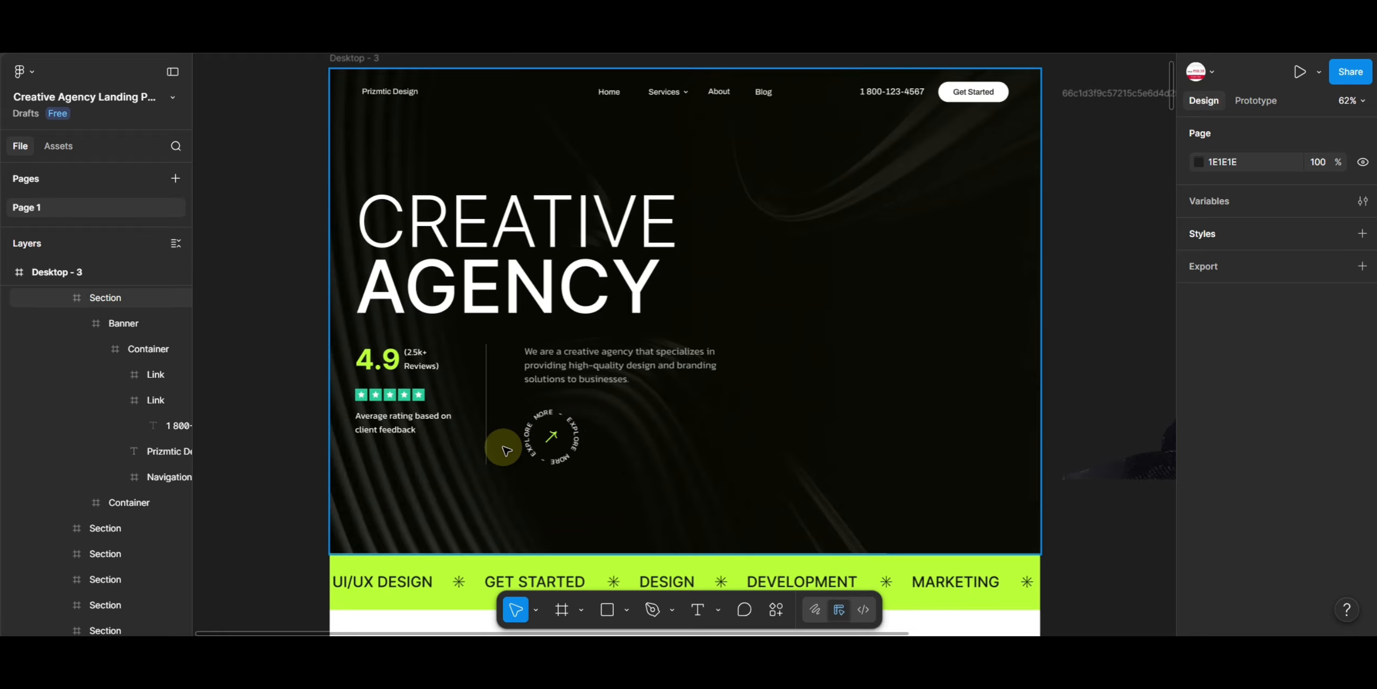
{"action": "scroll", "coordinate": [511, 446], "scroll_direction": "up", "scroll_amount": 5}
{"action": "left_click", "coordinate": [581, 436]}
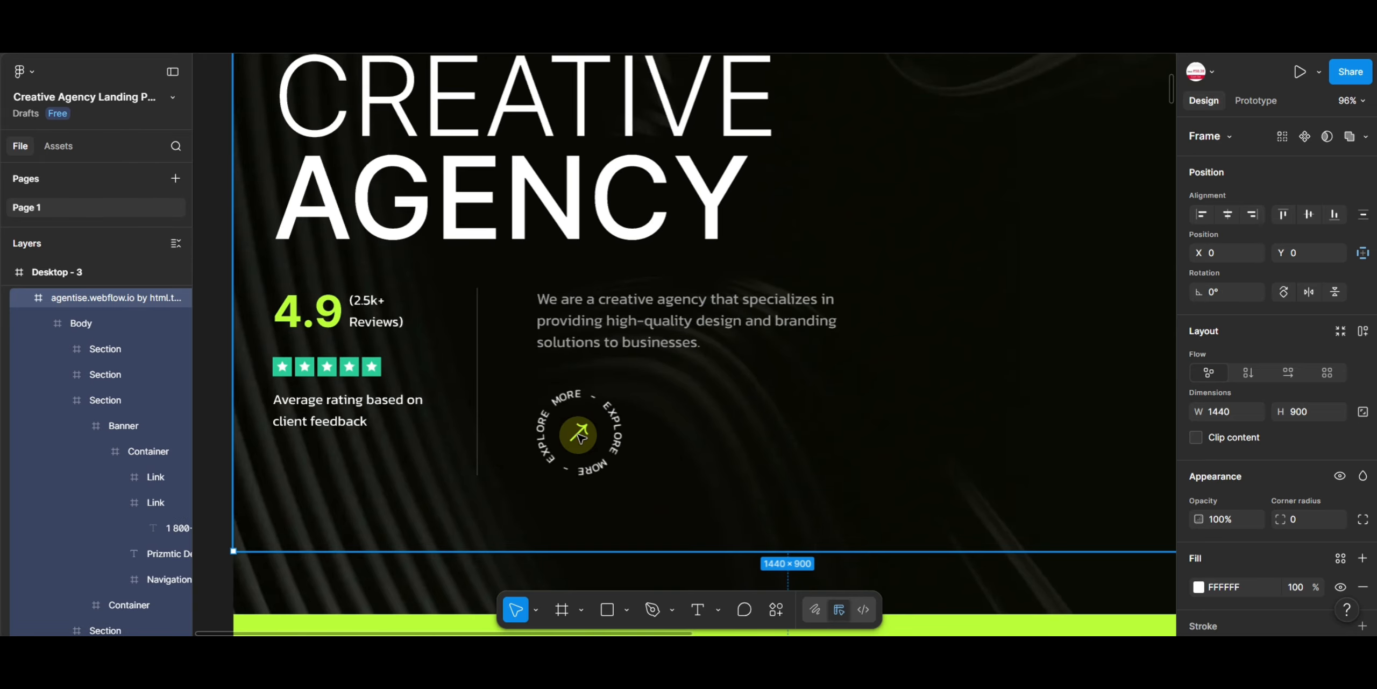
- Drill into the hero's Explore More link and rating stars to select a single star vector
{"action": "left_click", "coordinate": [580, 436]}
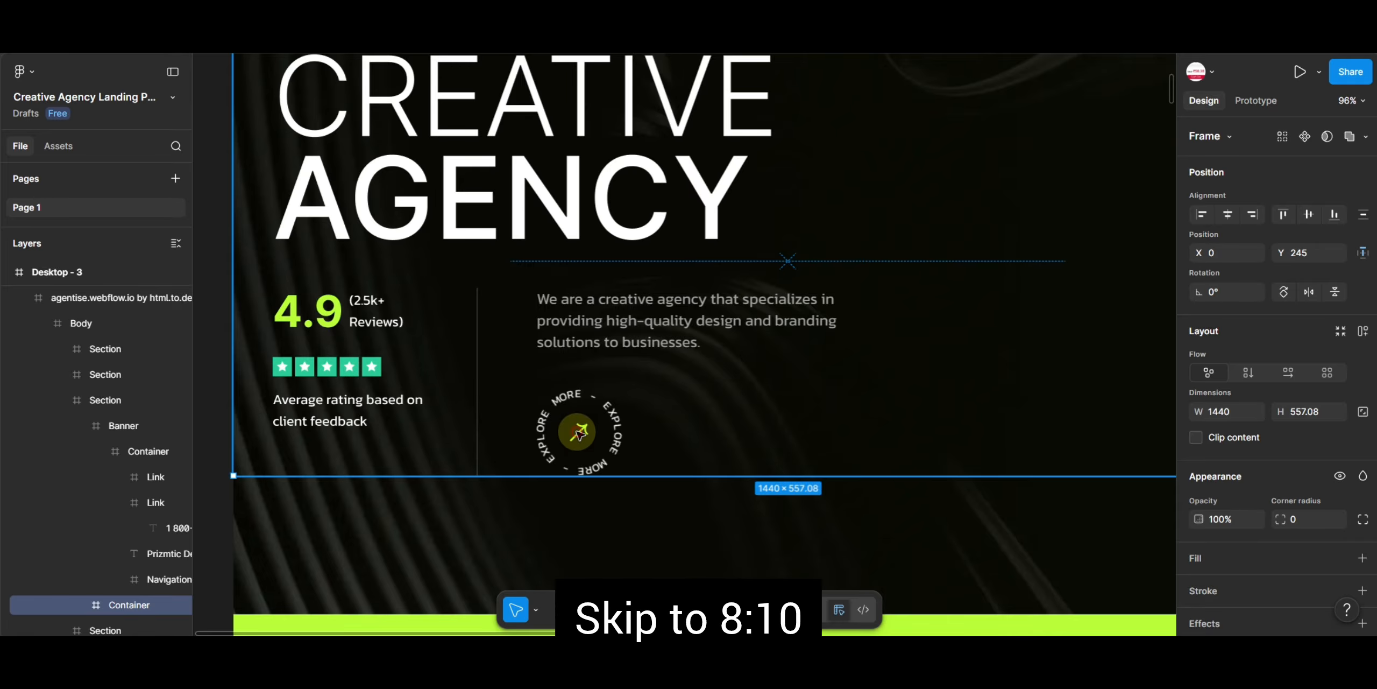
{"action": "left_click", "coordinate": [580, 433]}
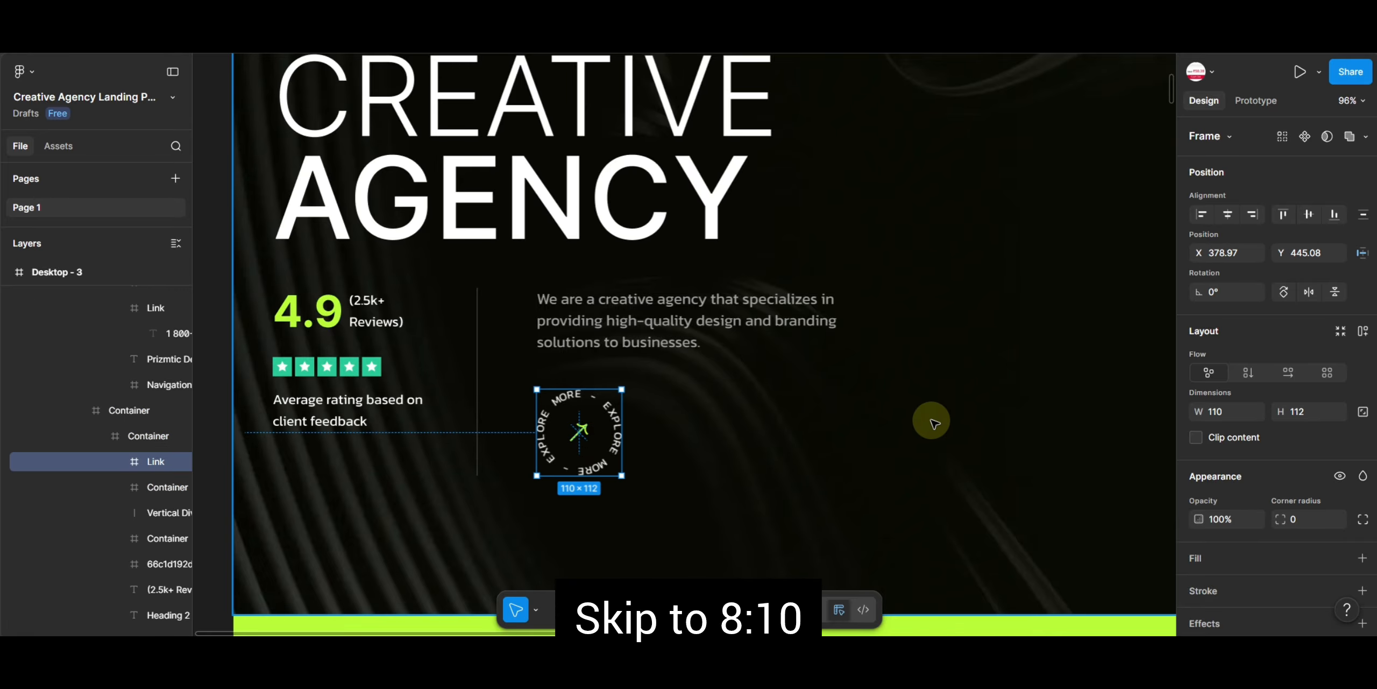
{"action": "scroll", "coordinate": [934, 422], "scroll_direction": "down", "scroll_amount": 3}
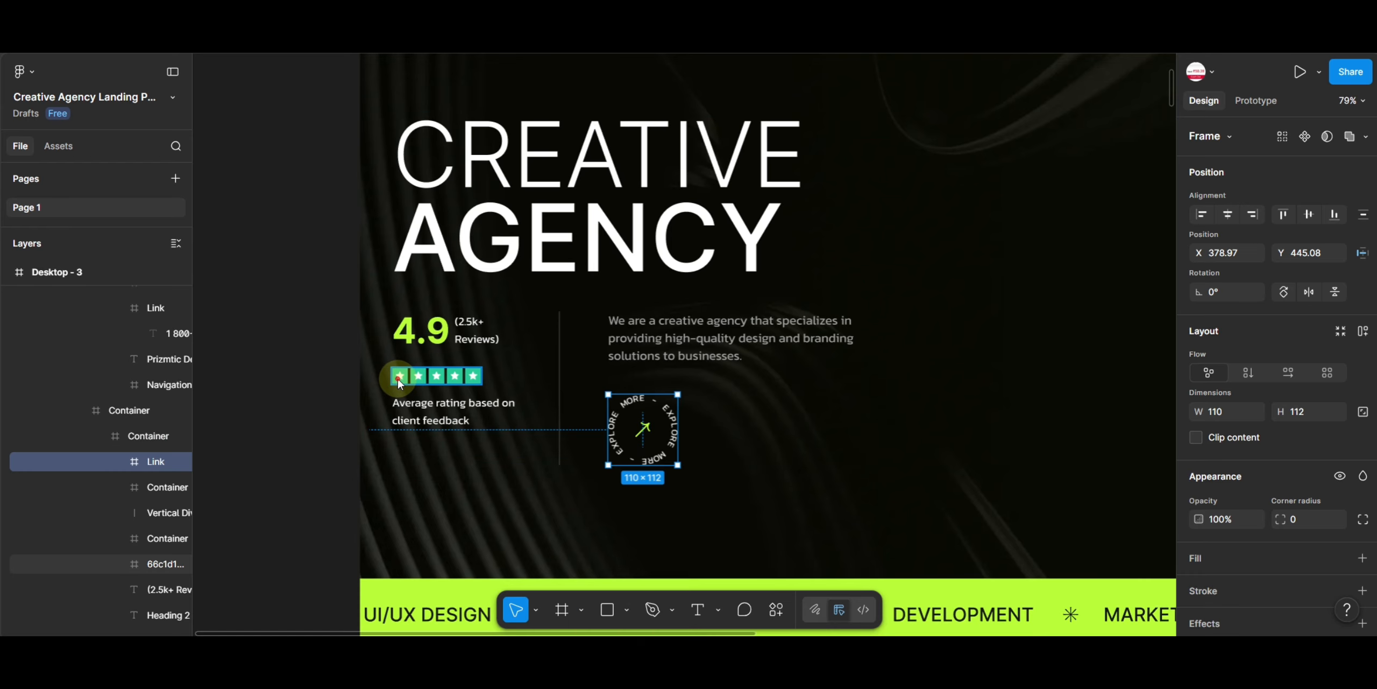
{"action": "left_click", "coordinate": [400, 380]}
{"action": "double_click", "coordinate": [402, 380]}
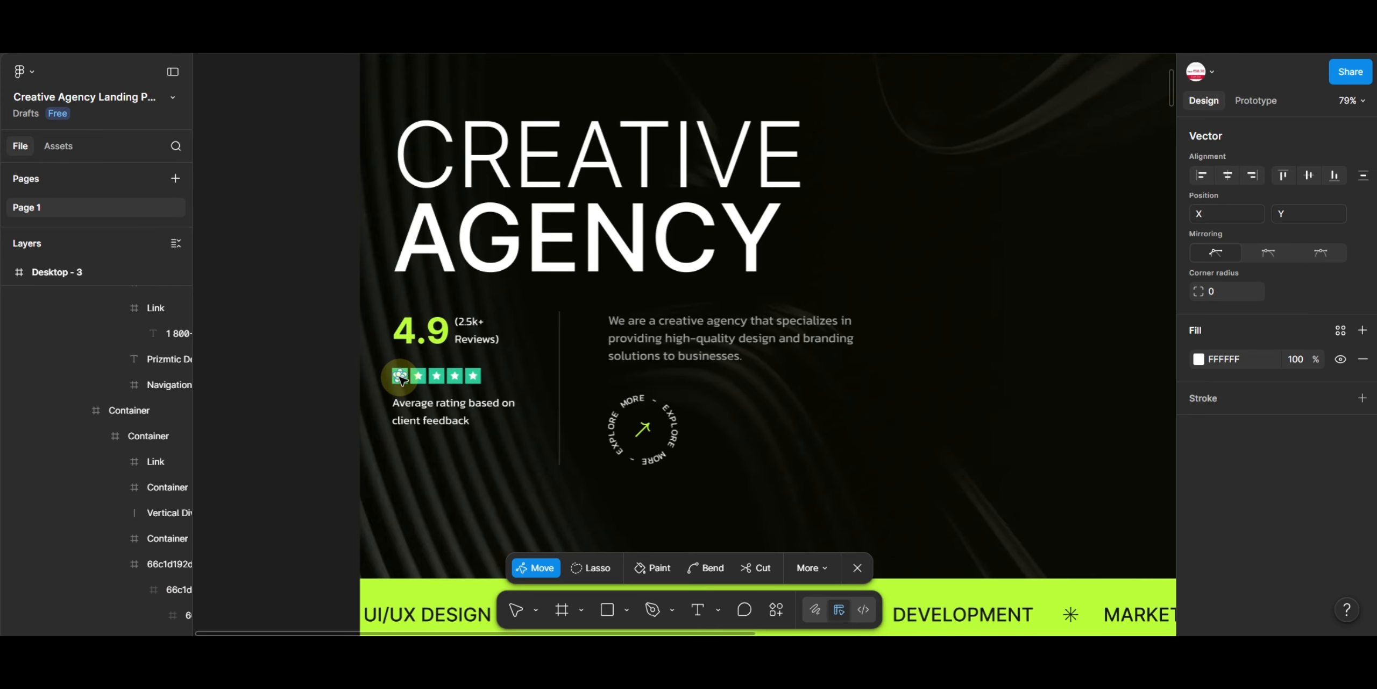
{"action": "key", "text": "Escape"}
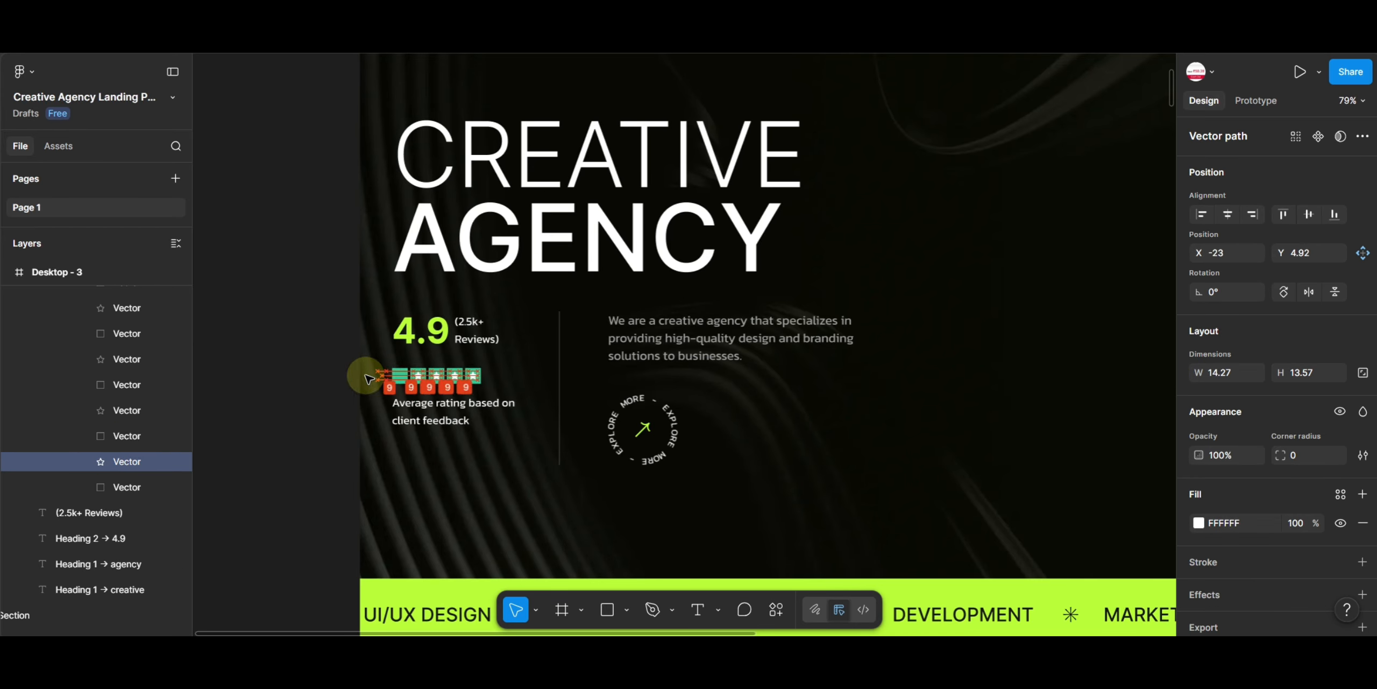
{"action": "left_click", "coordinate": [399, 379]}
{"action": "key", "text": "Escape"}
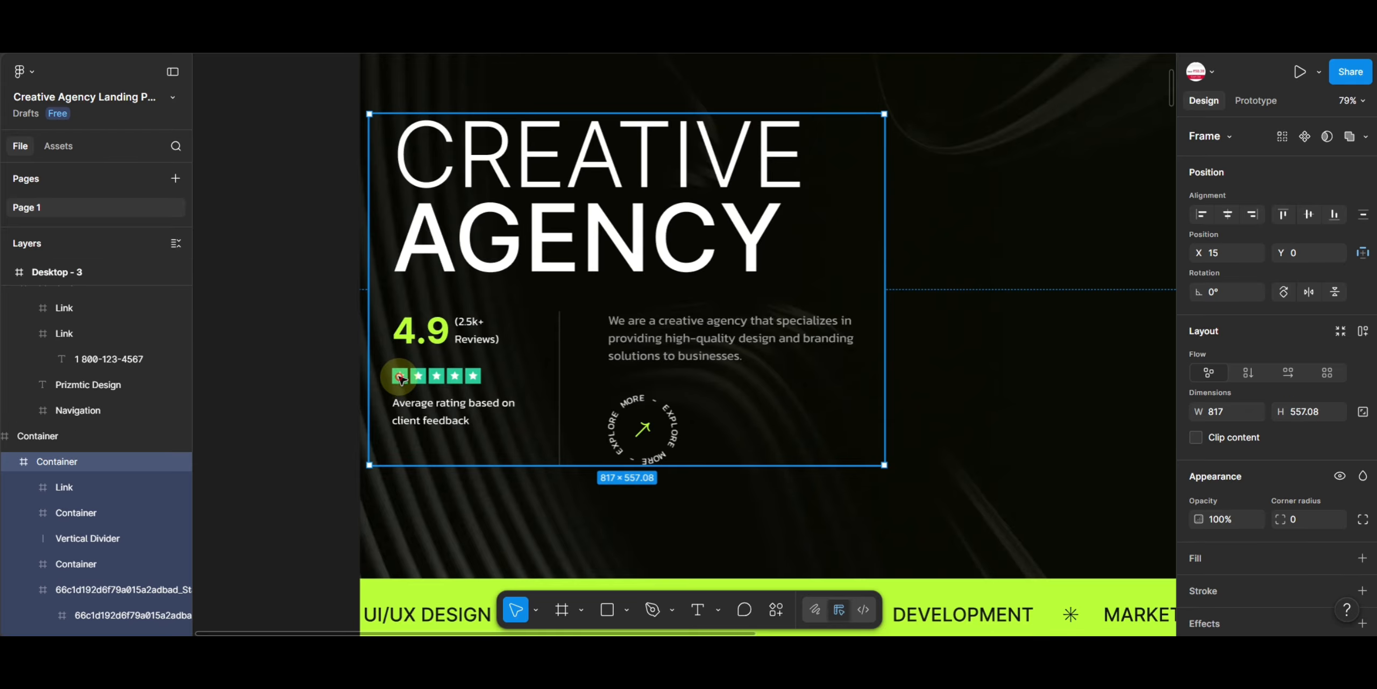
{"action": "double_click", "coordinate": [400, 378]}
{"action": "double_click", "coordinate": [399, 379]}
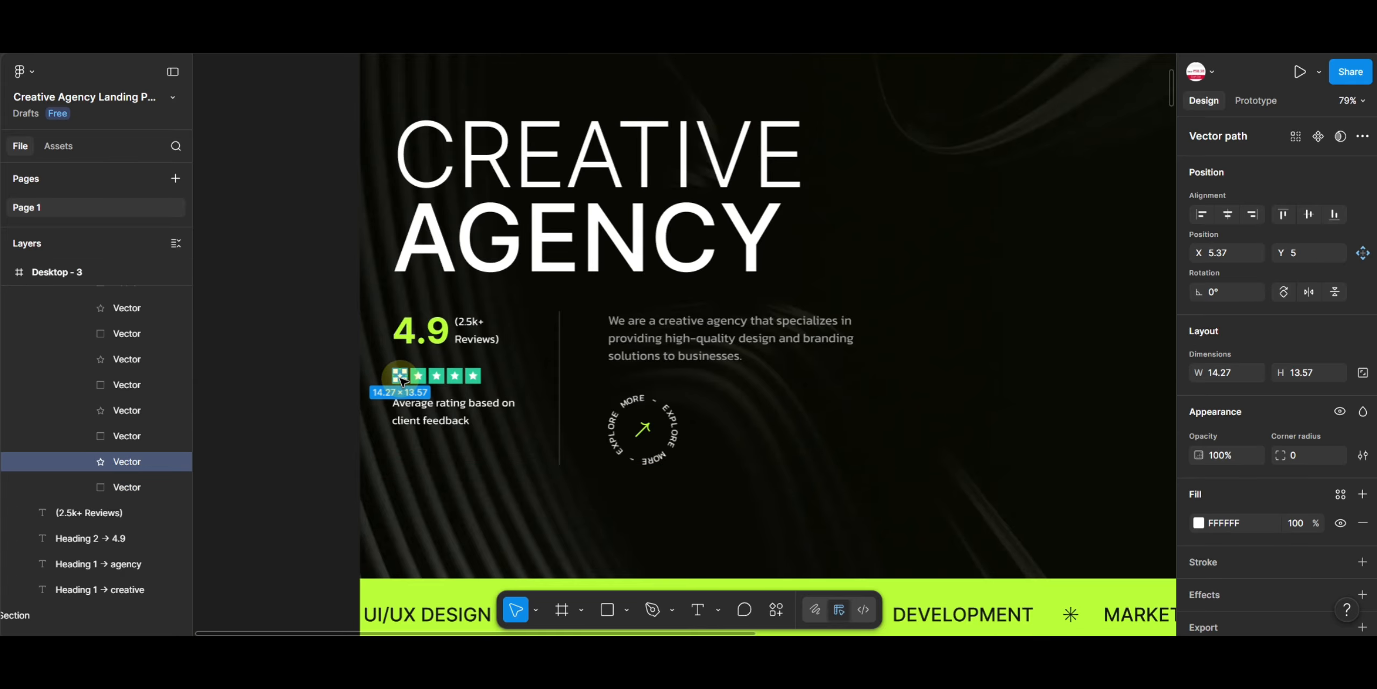
{"action": "key", "text": "Escape"}
{"action": "double_click", "coordinate": [400, 378]}
{"action": "double_click", "coordinate": [399, 379]}
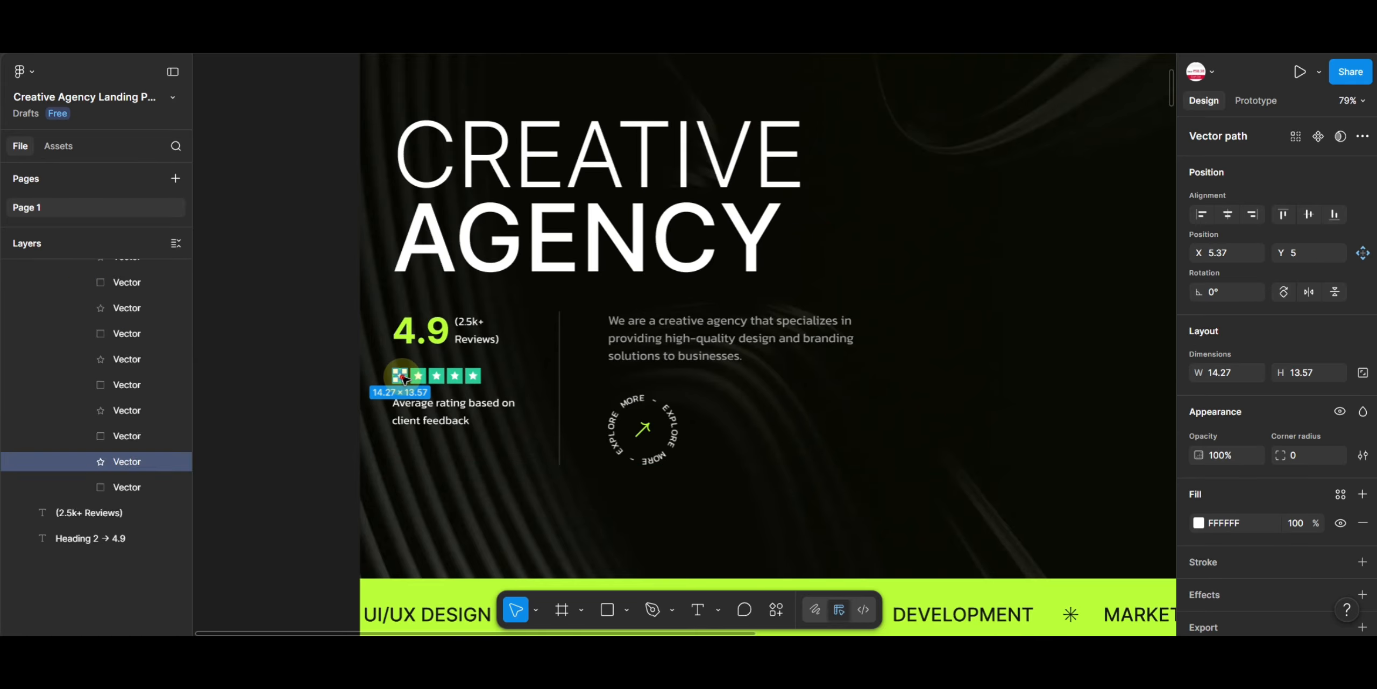
{"action": "left_click", "coordinate": [433, 382]}
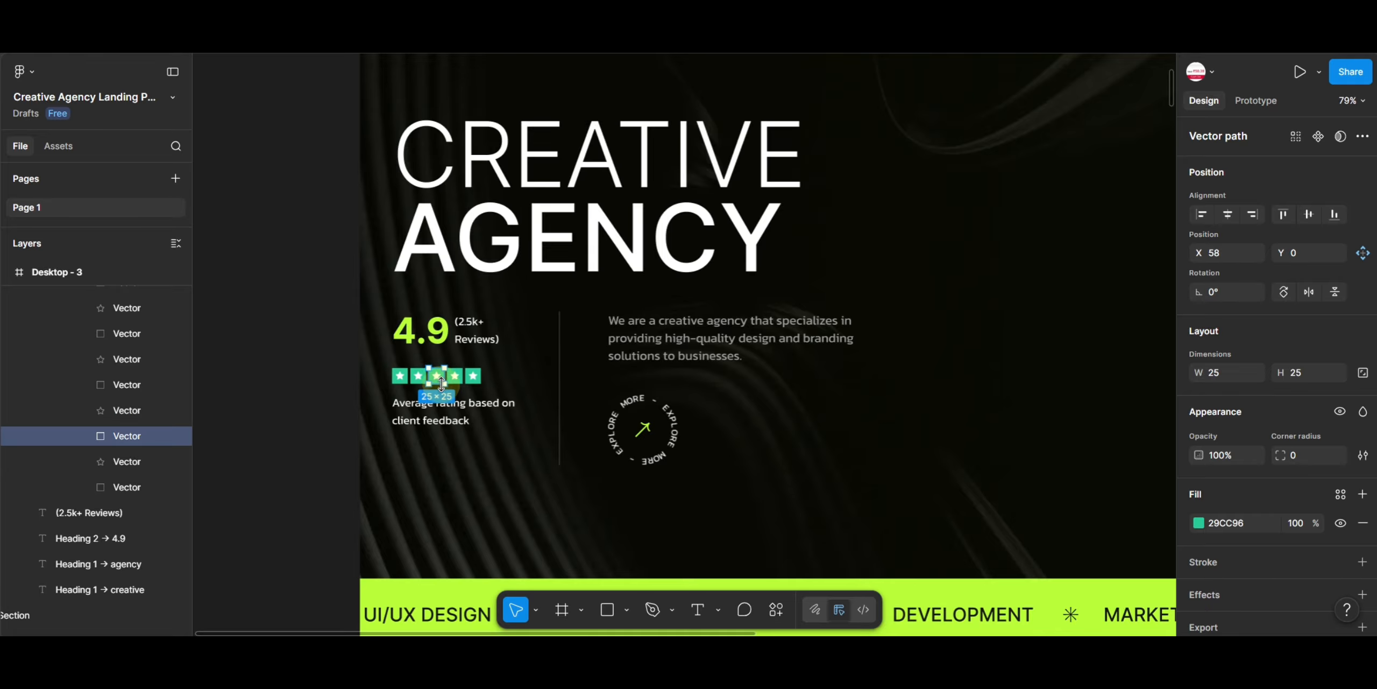
{"action": "left_click_drag", "start_coordinate": [410, 383], "coordinate": [354, 382]}
{"action": "key", "text": "ctrl+z"}
{"action": "left_click", "coordinate": [354, 381]}
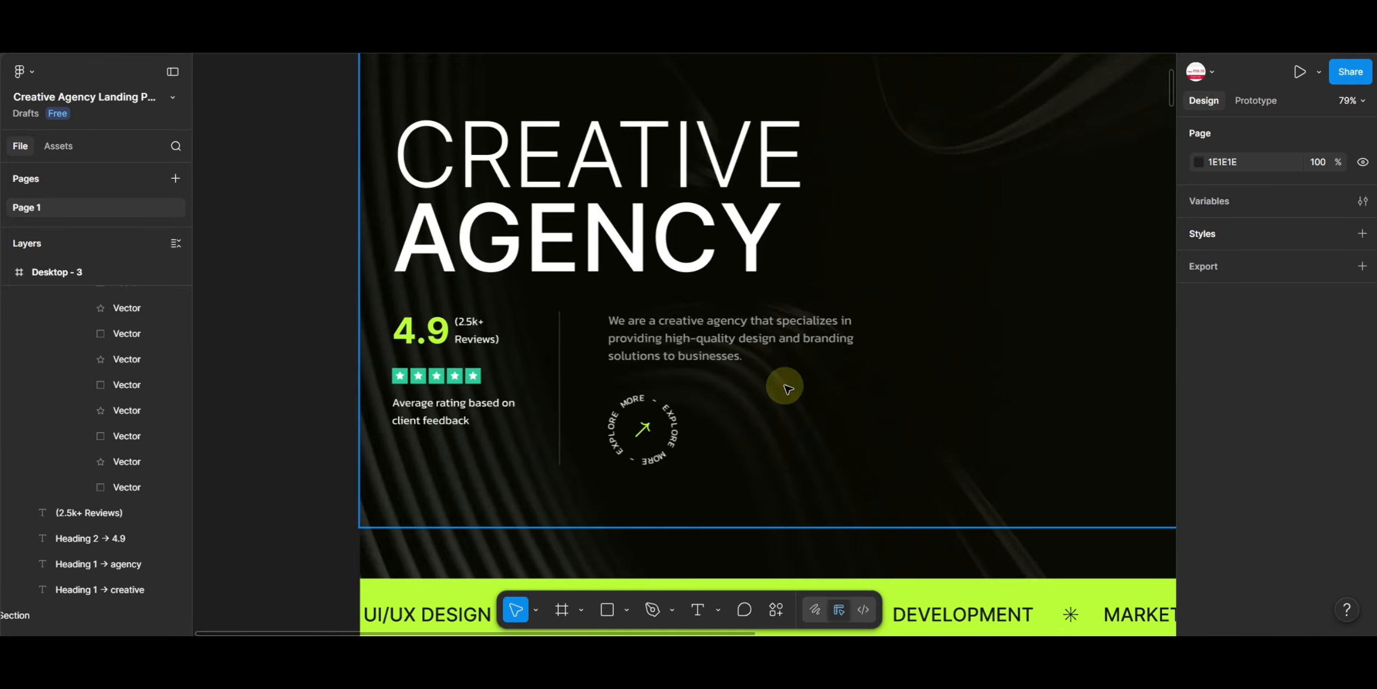
- Drag the asterisk separator icon from the green marquee band out onto the empty canvas
{"action": "scroll", "coordinate": [917, 381], "scroll_direction": "down", "scroll_amount": 2}
{"action": "scroll", "coordinate": [1040, 396], "scroll_direction": "down", "scroll_amount": 5}
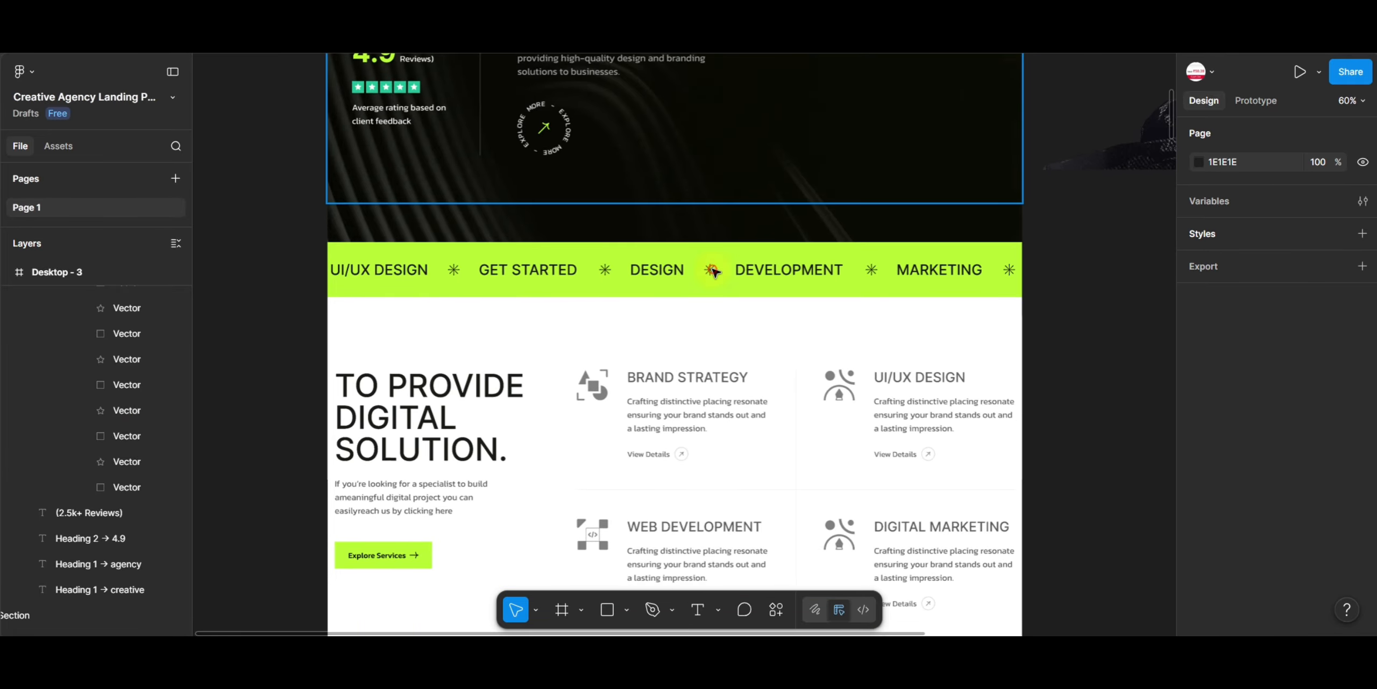
{"action": "left_click", "coordinate": [713, 271]}
{"action": "left_click_drag", "start_coordinate": [1073, 327], "coordinate": [1071, 327]}
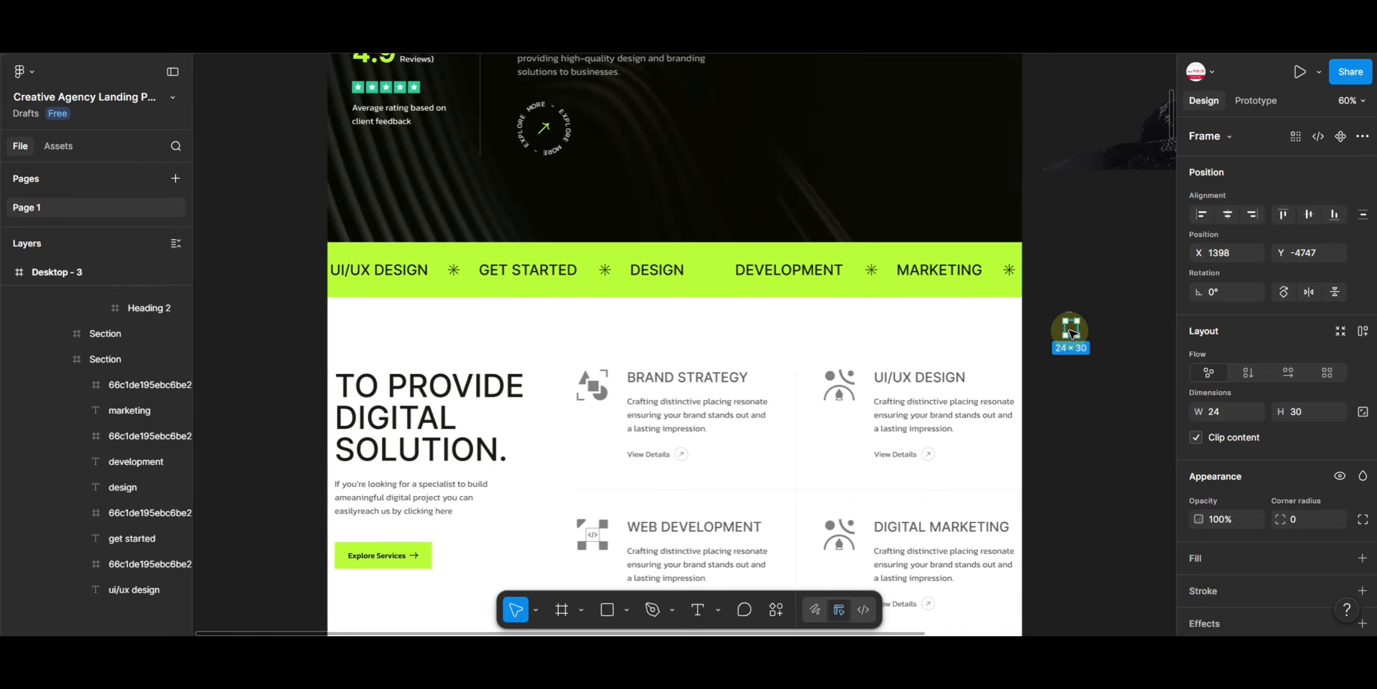
- Add an export setting to the asterisk icon, set it to SVG, preview it and export it
{"action": "scroll", "coordinate": [1288, 561], "scroll_direction": "down", "scroll_amount": 4}
{"action": "left_click", "coordinate": [1257, 583]}
{"action": "scroll", "coordinate": [1255, 585], "scroll_direction": "down", "scroll_amount": 2}
{"action": "left_click", "coordinate": [1286, 529]}
{"action": "left_click", "coordinate": [1288, 562]}
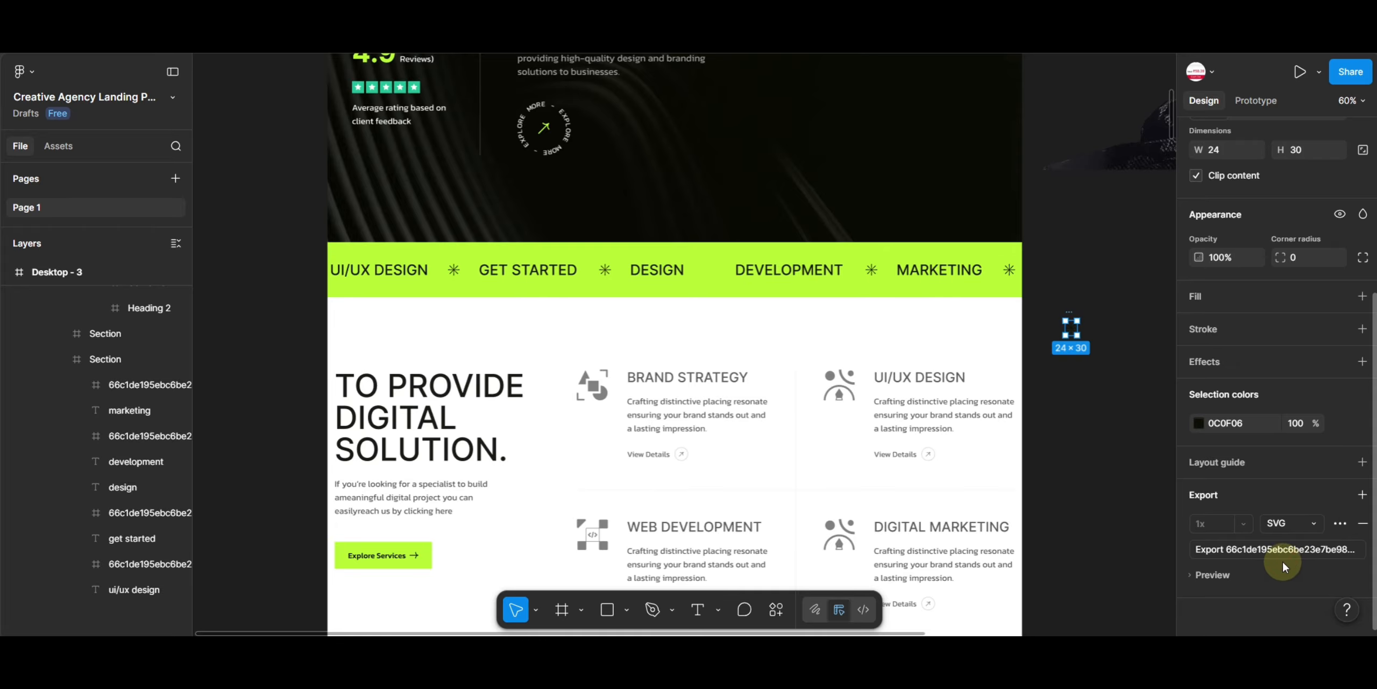
{"action": "left_click", "coordinate": [1212, 574]}
{"action": "scroll", "coordinate": [1268, 361], "scroll_direction": "down", "scroll_amount": 3}
{"action": "left_click", "coordinate": [1268, 382]}
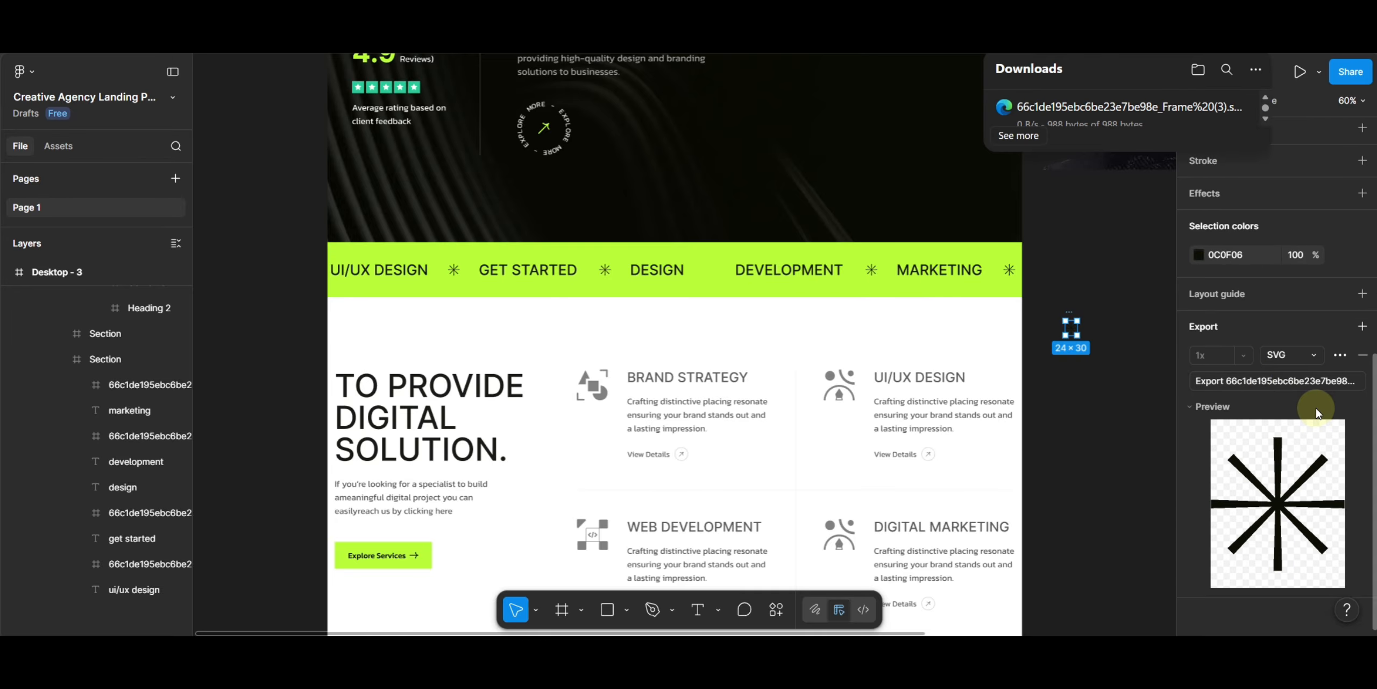
- Move the Brand Strategy icon onto the canvas and export it as PNG at 2x
{"action": "left_click", "coordinate": [288, 232]}
{"action": "left_click_drag", "start_coordinate": [663, 399], "coordinate": [1036, 276]}
{"action": "double_click", "coordinate": [521, 226]}
{"action": "double_click", "coordinate": [522, 226]}
{"action": "double_click", "coordinate": [521, 226]}
{"action": "double_click", "coordinate": [520, 225]}
{"action": "double_click", "coordinate": [520, 225]}
{"action": "scroll", "coordinate": [1273, 555], "scroll_direction": "down", "scroll_amount": 8}
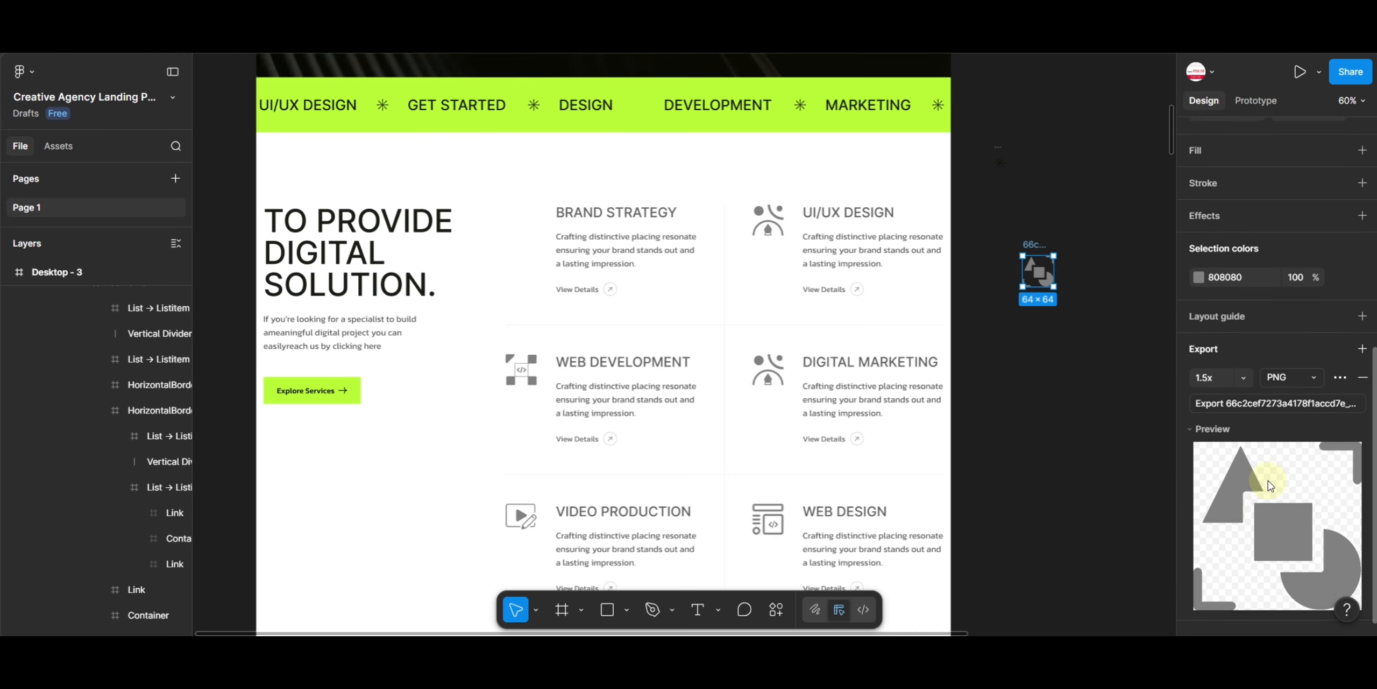
{"action": "left_click", "coordinate": [1219, 355]}
{"action": "left_click", "coordinate": [1225, 452]}
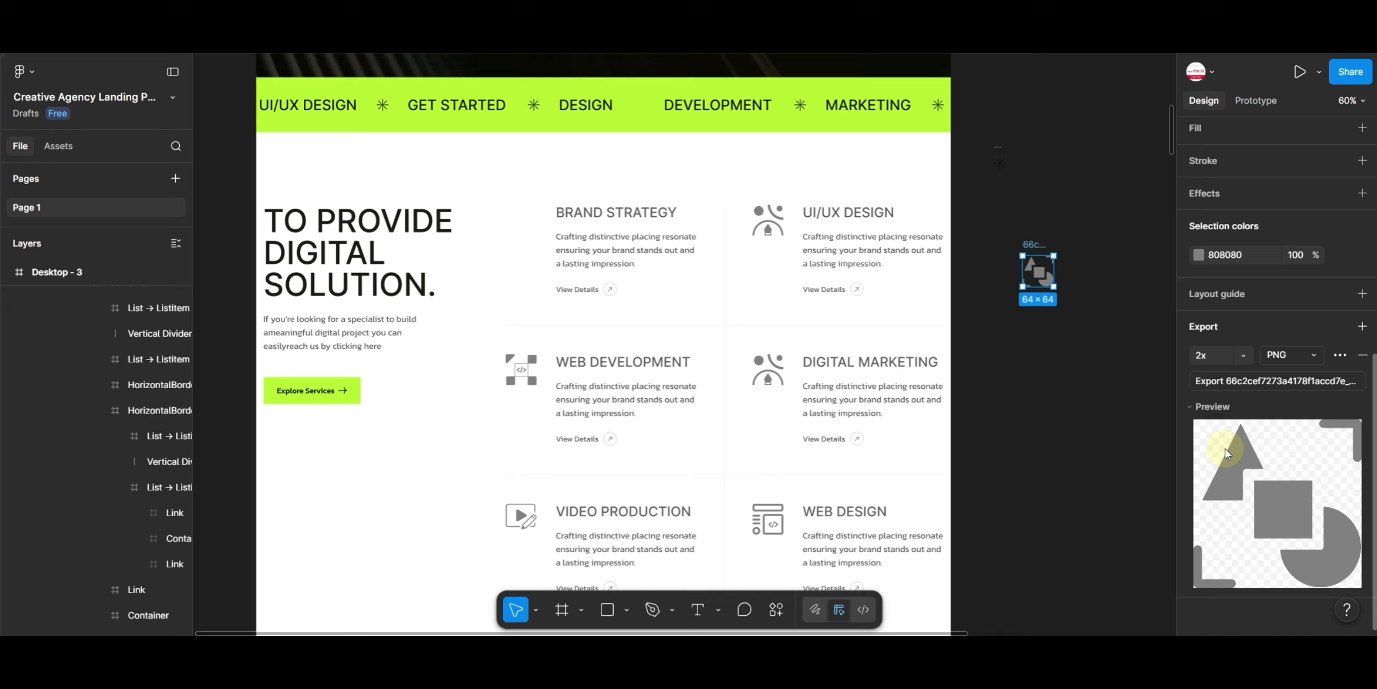
{"action": "left_click", "coordinate": [1291, 383]}
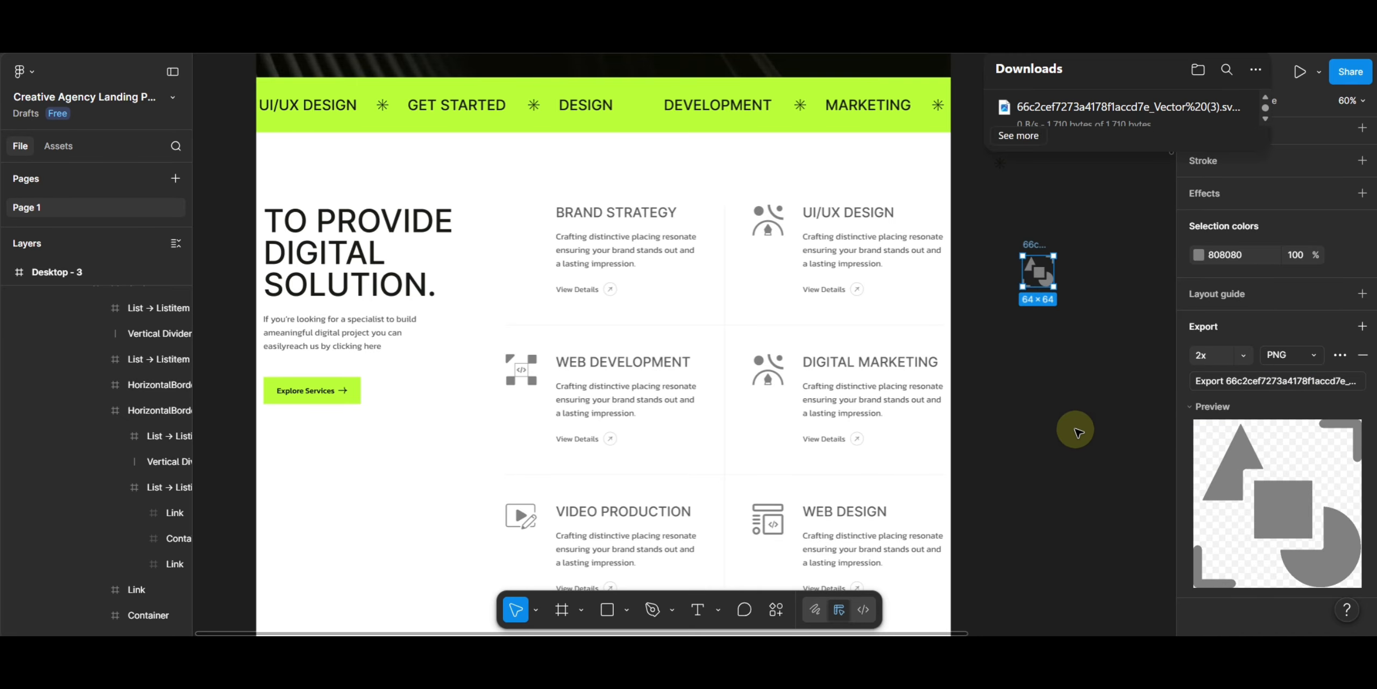
- Move the UI/UX Design icon onto the canvas, add an export setting and export it as PNG at 2x
{"action": "left_click", "coordinate": [769, 225]}
{"action": "double_click", "coordinate": [769, 225]}
{"action": "left_click_drag", "start_coordinate": [769, 224], "coordinate": [1064, 181]}
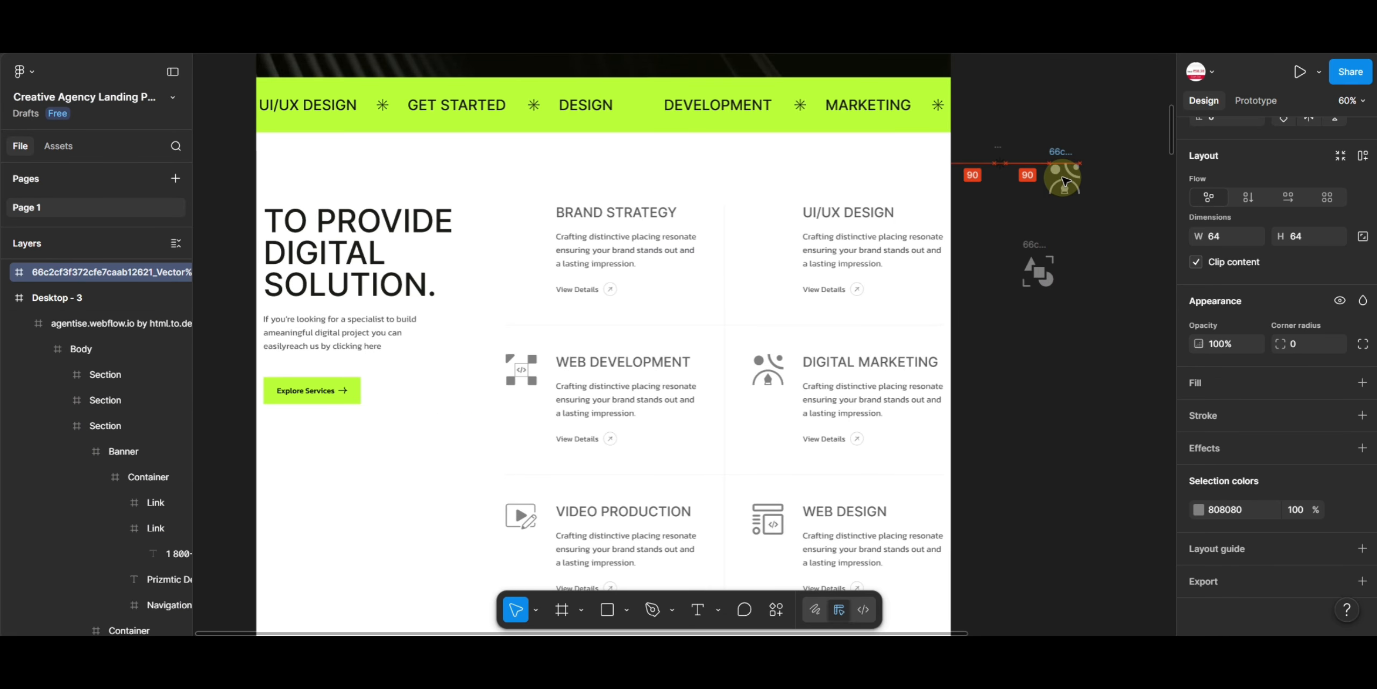
{"action": "left_click", "coordinate": [1362, 580]}
{"action": "left_click", "coordinate": [1219, 355]}
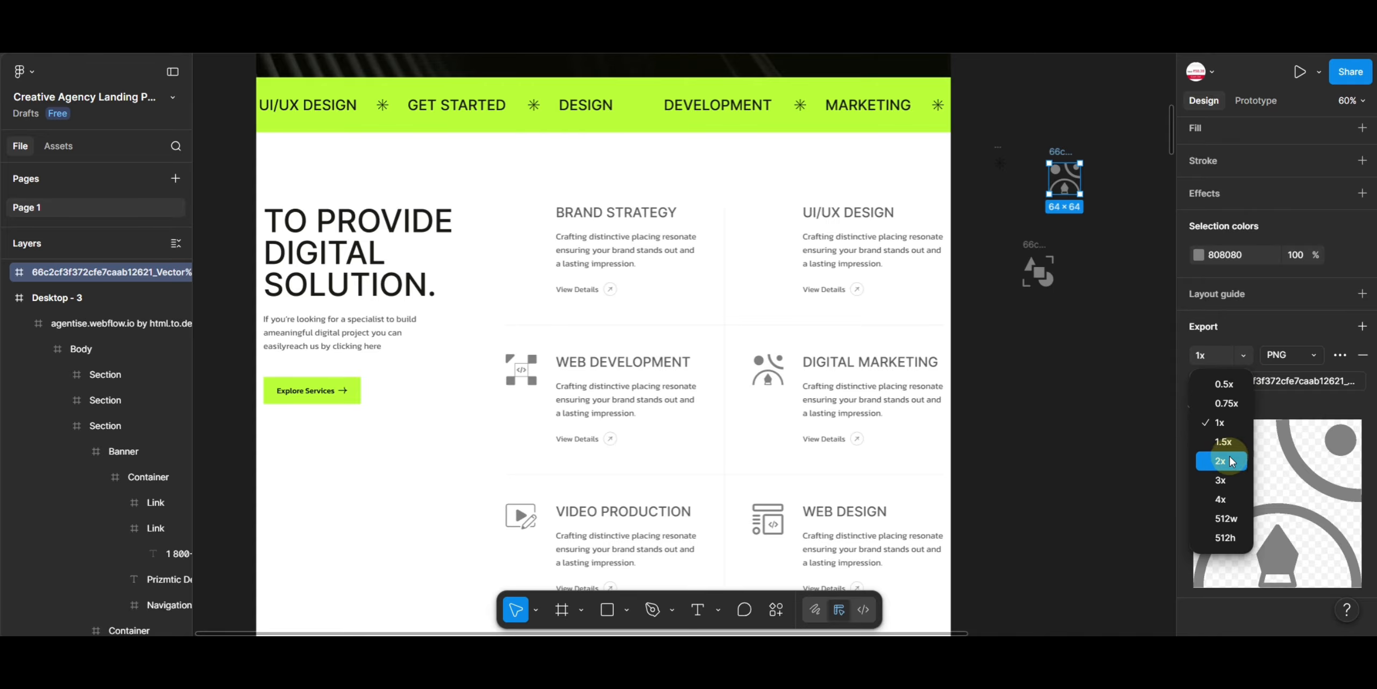
{"action": "left_click", "coordinate": [1226, 452]}
{"action": "left_click", "coordinate": [1280, 383]}
- Move the Web Development icon onto the canvas and export it as PNG at 2x
{"action": "scroll", "coordinate": [627, 385], "scroll_direction": "down", "scroll_amount": 1}
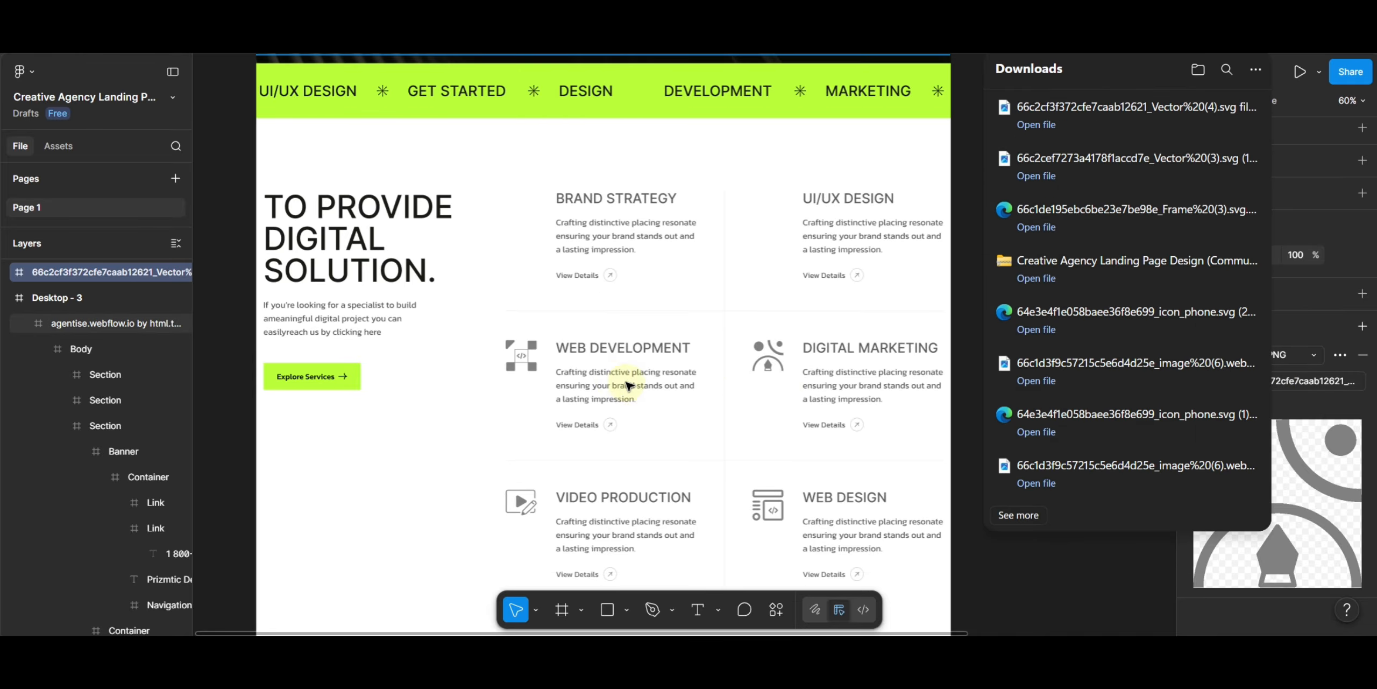
{"action": "left_click", "coordinate": [520, 359]}
{"action": "left_click", "coordinate": [521, 359]}
{"action": "double_click", "coordinate": [521, 360]}
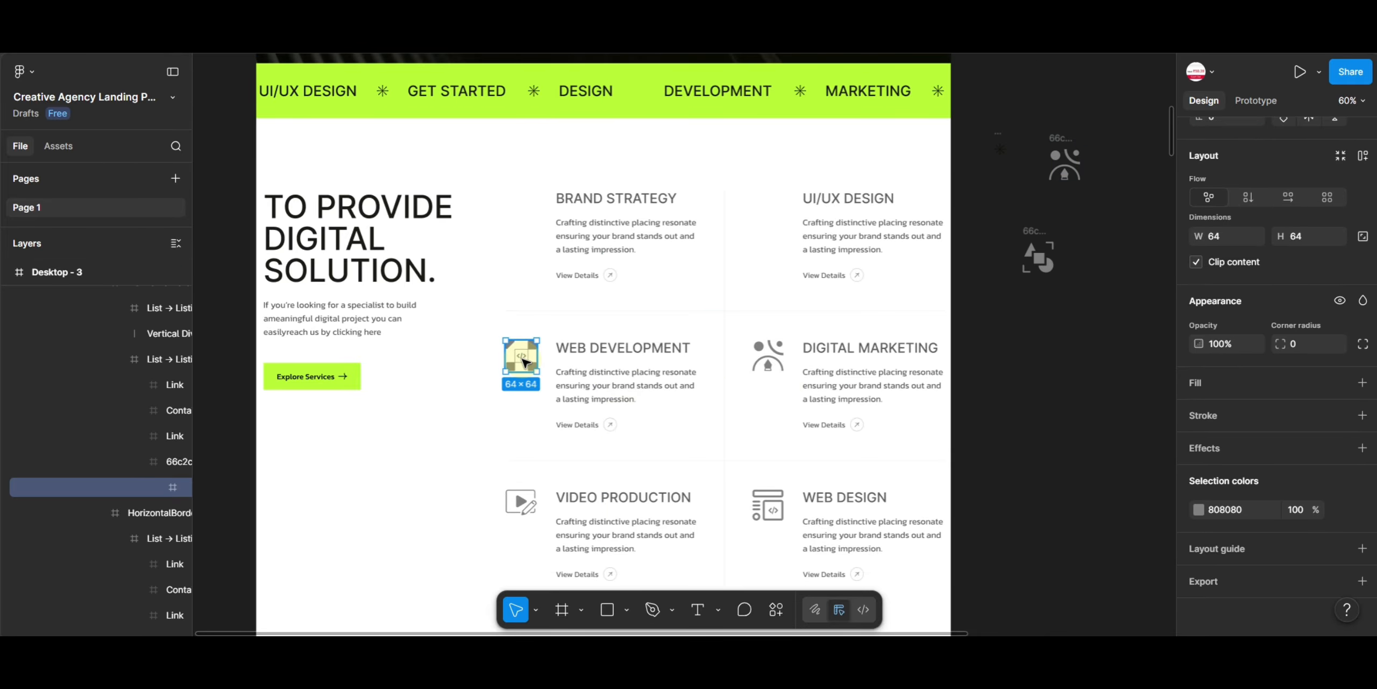
{"action": "left_click_drag", "start_coordinate": [521, 359], "coordinate": [645, 370]}
{"action": "left_click_drag", "start_coordinate": [1064, 386], "coordinate": [1065, 385]}
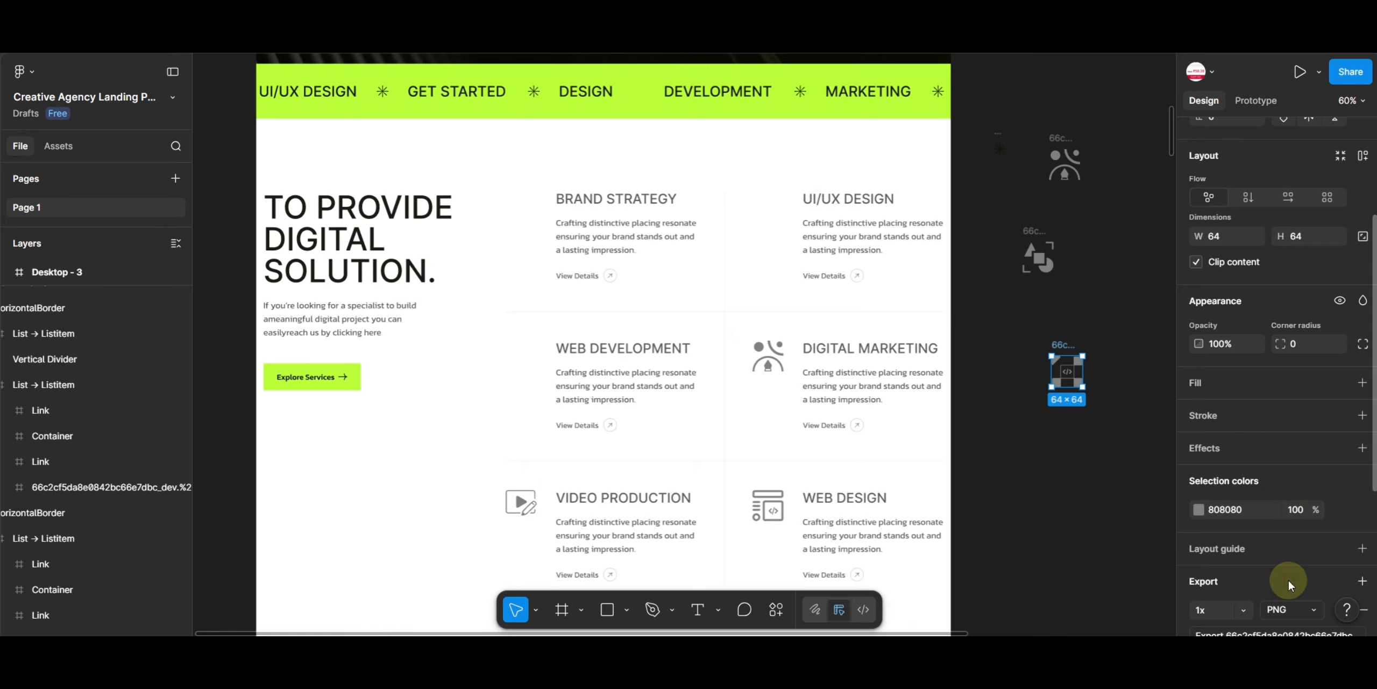
{"action": "scroll", "coordinate": [1289, 582], "scroll_direction": "down", "scroll_amount": 5}
{"action": "left_click", "coordinate": [1232, 355]}
{"action": "left_click", "coordinate": [1218, 467]}
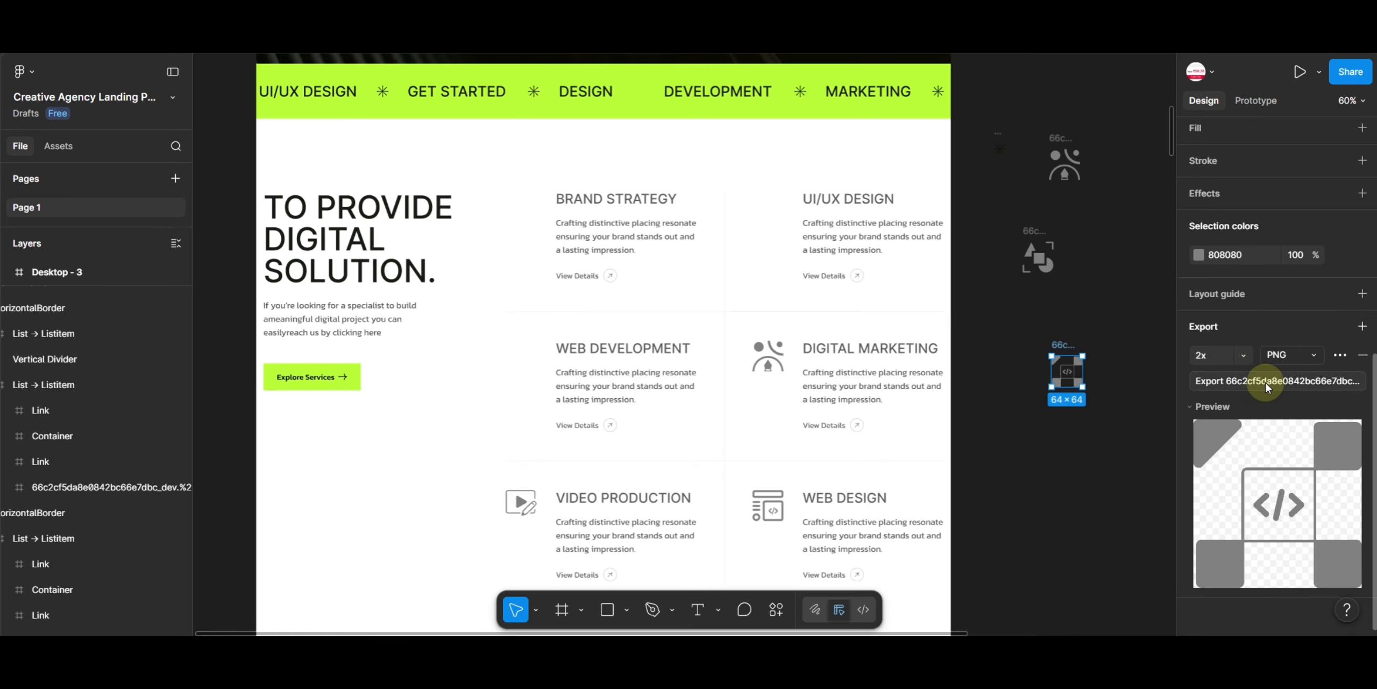
{"action": "left_click", "coordinate": [1265, 382]}
- Move the Video Production icon onto the canvas, add an export setting and export it as PNG at 1x
{"action": "left_click", "coordinate": [772, 365]}
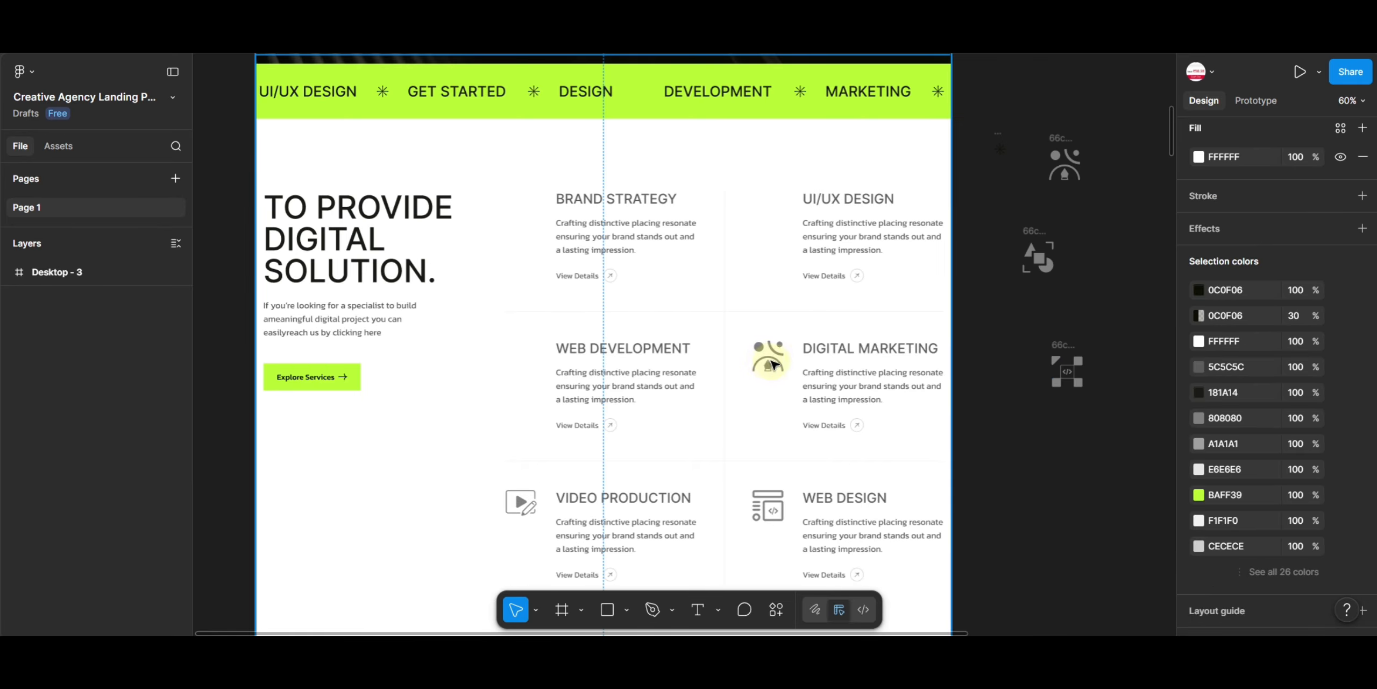
{"action": "scroll", "coordinate": [773, 329], "scroll_direction": "down", "scroll_amount": 1}
{"action": "double_click", "coordinate": [523, 481]}
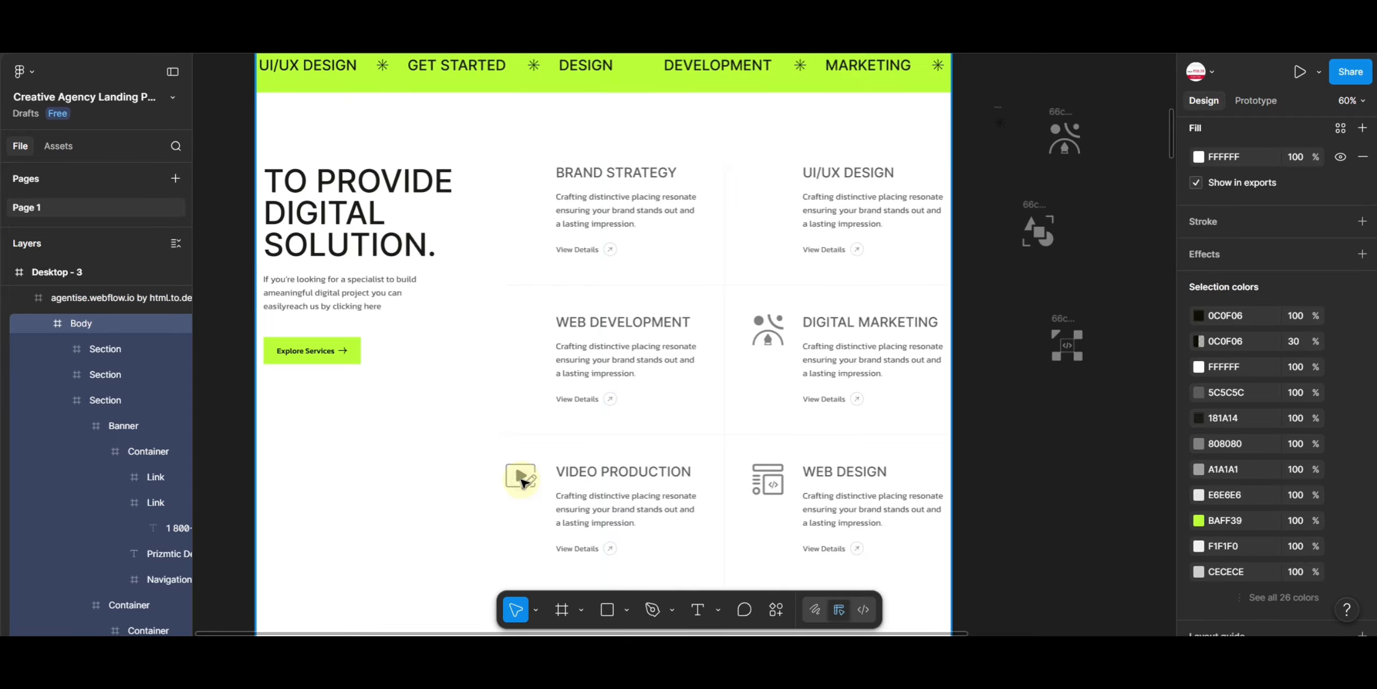
{"action": "double_click", "coordinate": [521, 478]}
{"action": "double_click", "coordinate": [521, 478]}
{"action": "double_click", "coordinate": [521, 479]}
{"action": "double_click", "coordinate": [520, 479]}
{"action": "left_click_drag", "start_coordinate": [521, 479], "coordinate": [1054, 447]}
{"action": "left_click", "coordinate": [1221, 575]}
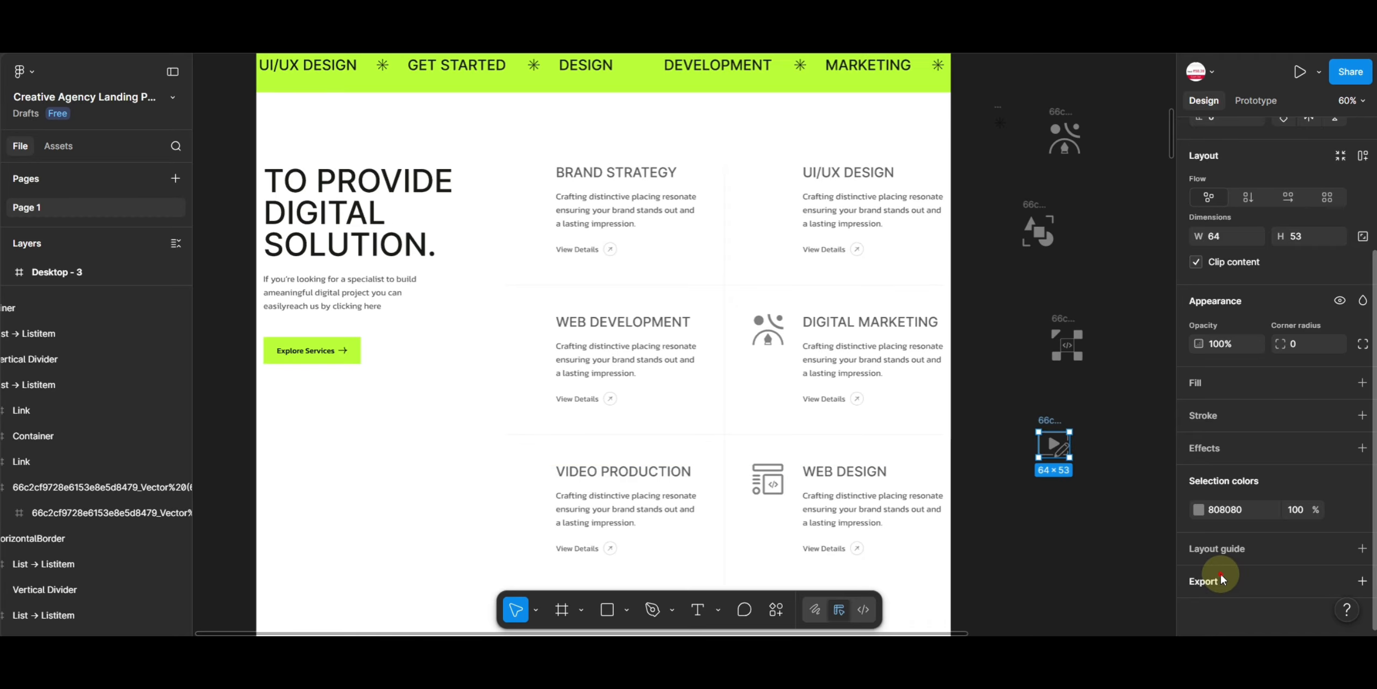
{"action": "left_click", "coordinate": [1260, 411]}
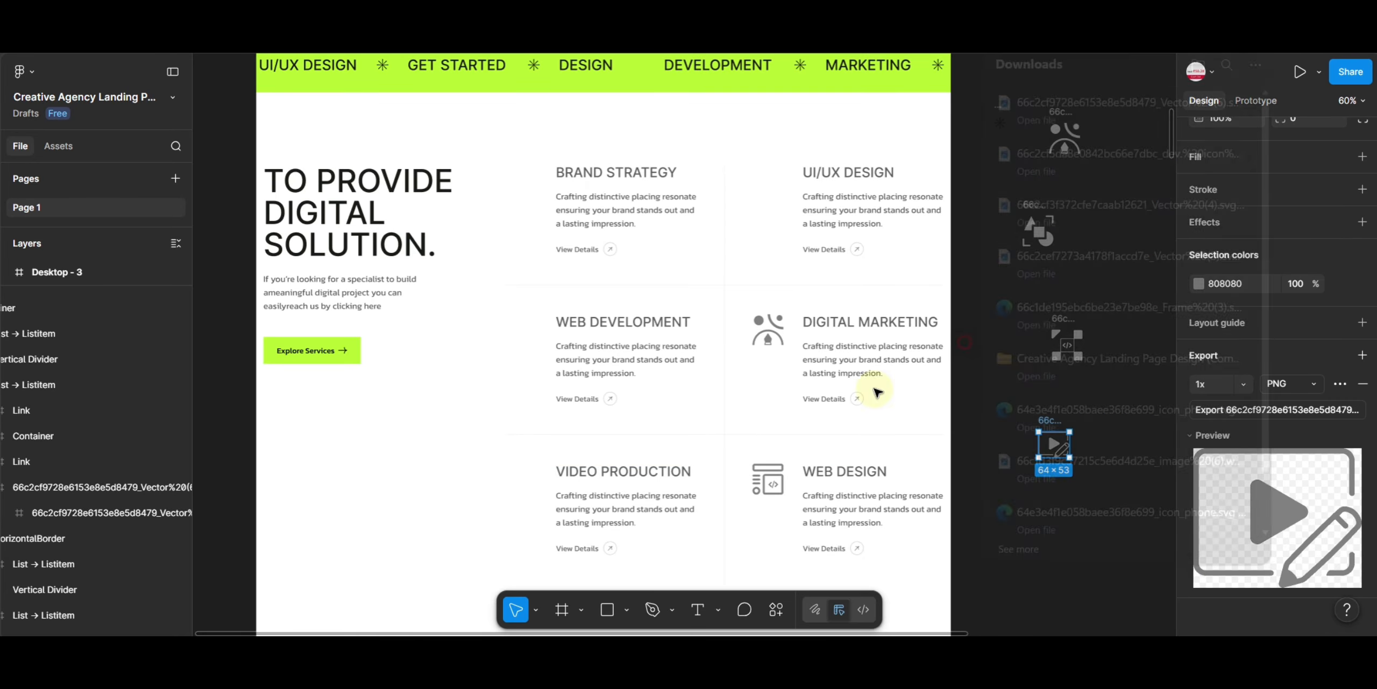
- Move the Web Design icon onto the canvas and set its export scale to 2x
{"action": "left_click", "coordinate": [767, 480]}
{"action": "double_click", "coordinate": [766, 481]}
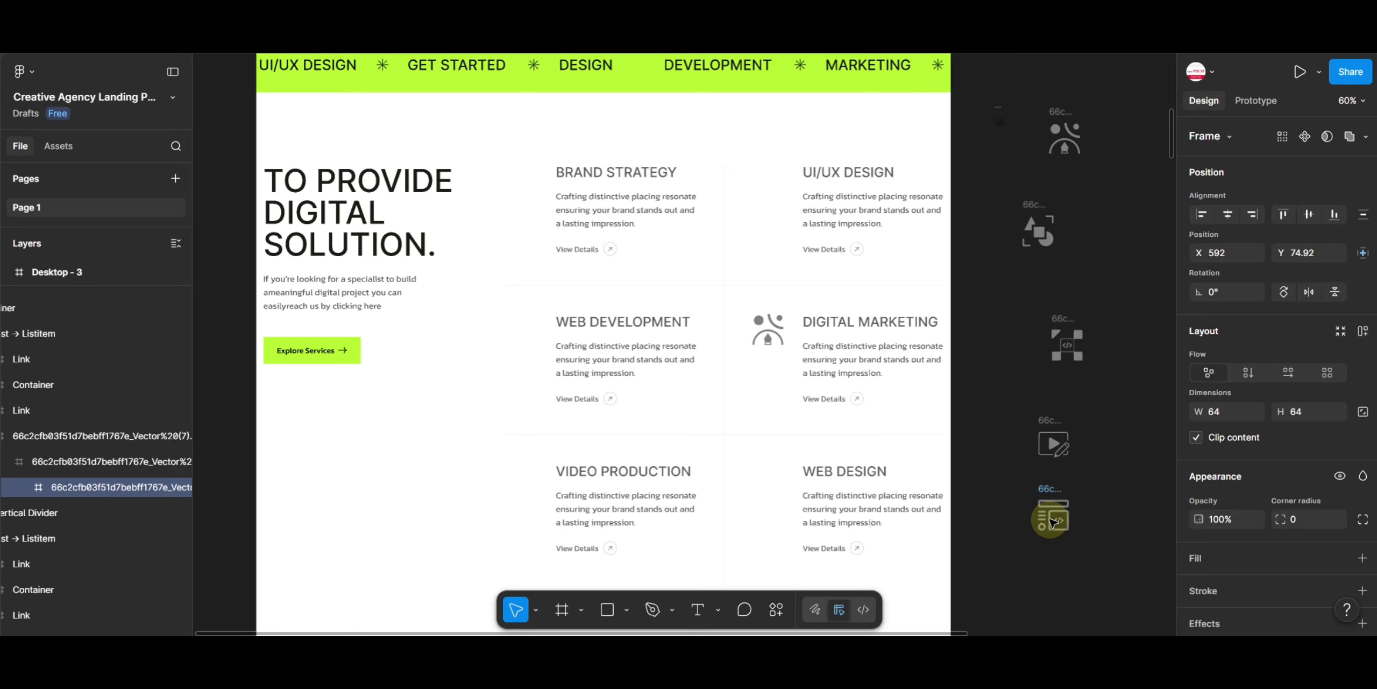
{"action": "scroll", "coordinate": [1252, 538], "scroll_direction": "down", "scroll_amount": 8}
{"action": "left_click", "coordinate": [1243, 356]}
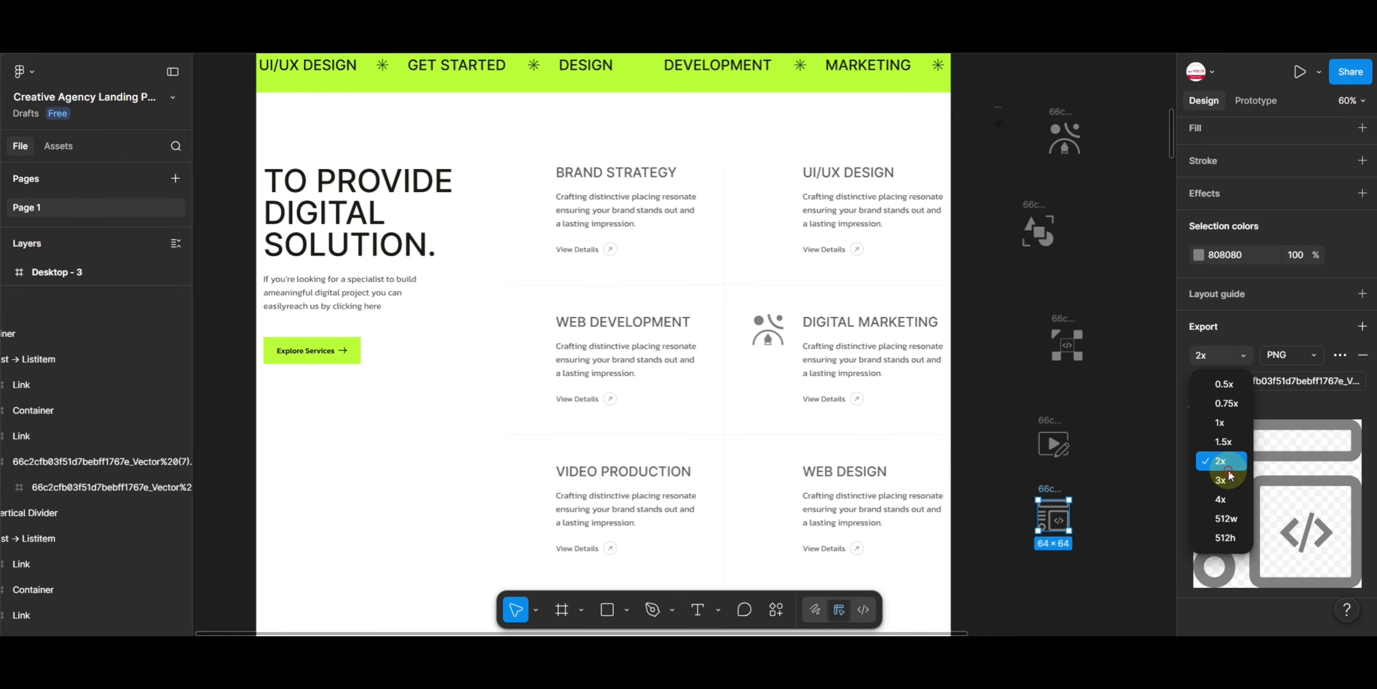
{"action": "left_click", "coordinate": [1228, 468]}
{"action": "left_click", "coordinate": [962, 295]}
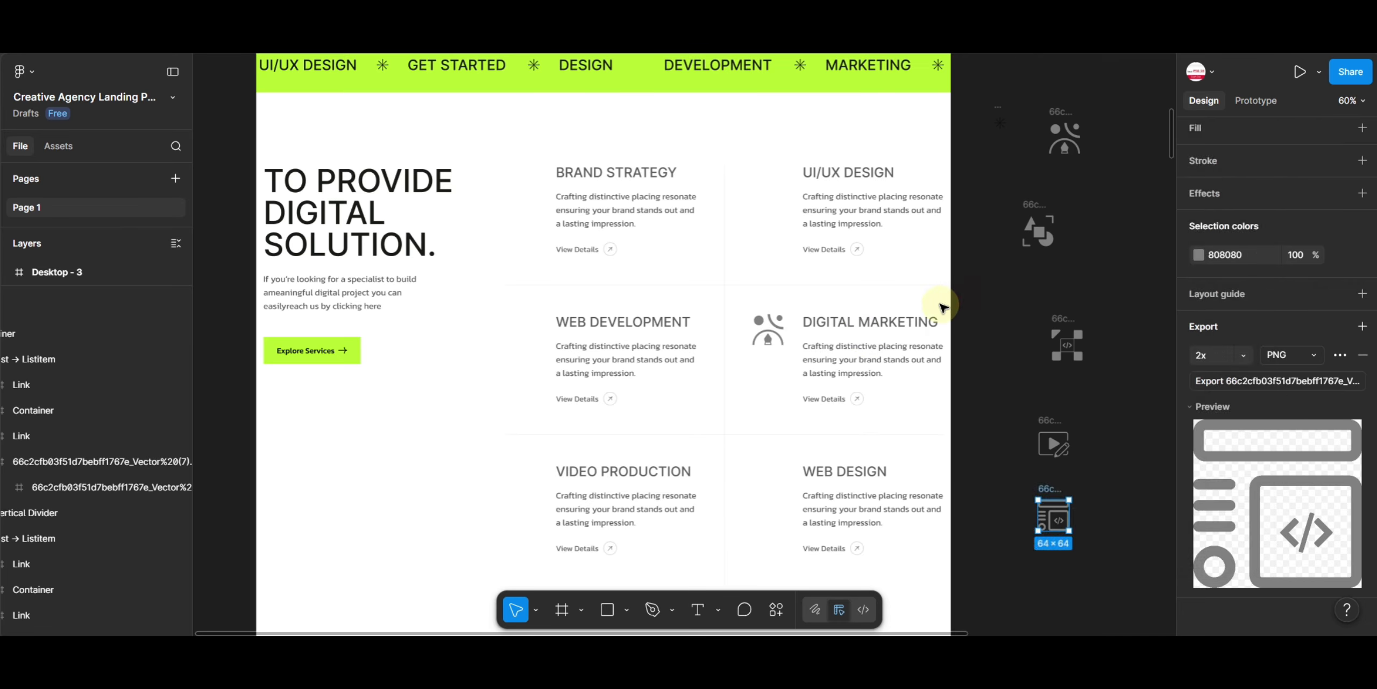
- Move the Crafted Payment Get-Way project image out of the projects section onto the empty canvas
{"action": "scroll", "coordinate": [900, 324], "scroll_direction": "down", "scroll_amount": 4}
{"action": "scroll", "coordinate": [900, 324], "scroll_direction": "down", "scroll_amount": 5}
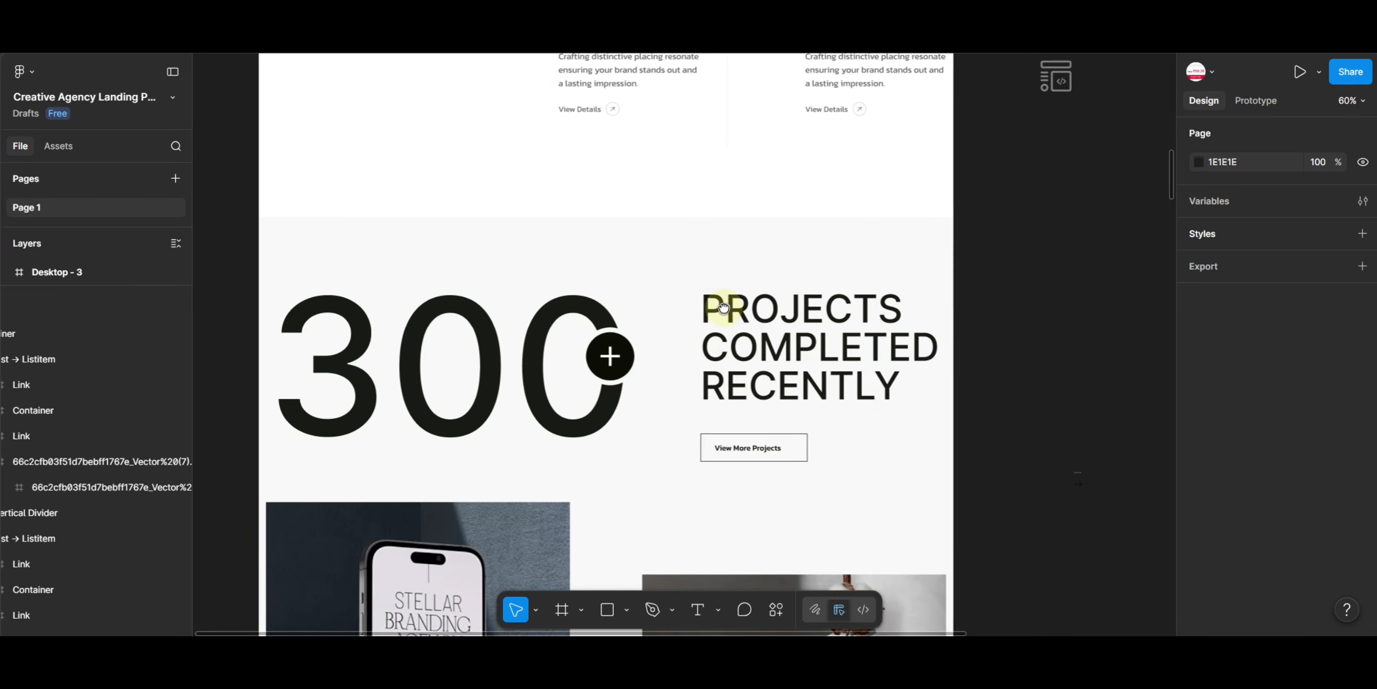
{"action": "scroll", "coordinate": [753, 317], "scroll_direction": "left", "scroll_amount": 2}
{"action": "scroll", "coordinate": [915, 368], "scroll_direction": "down", "scroll_amount": 10}
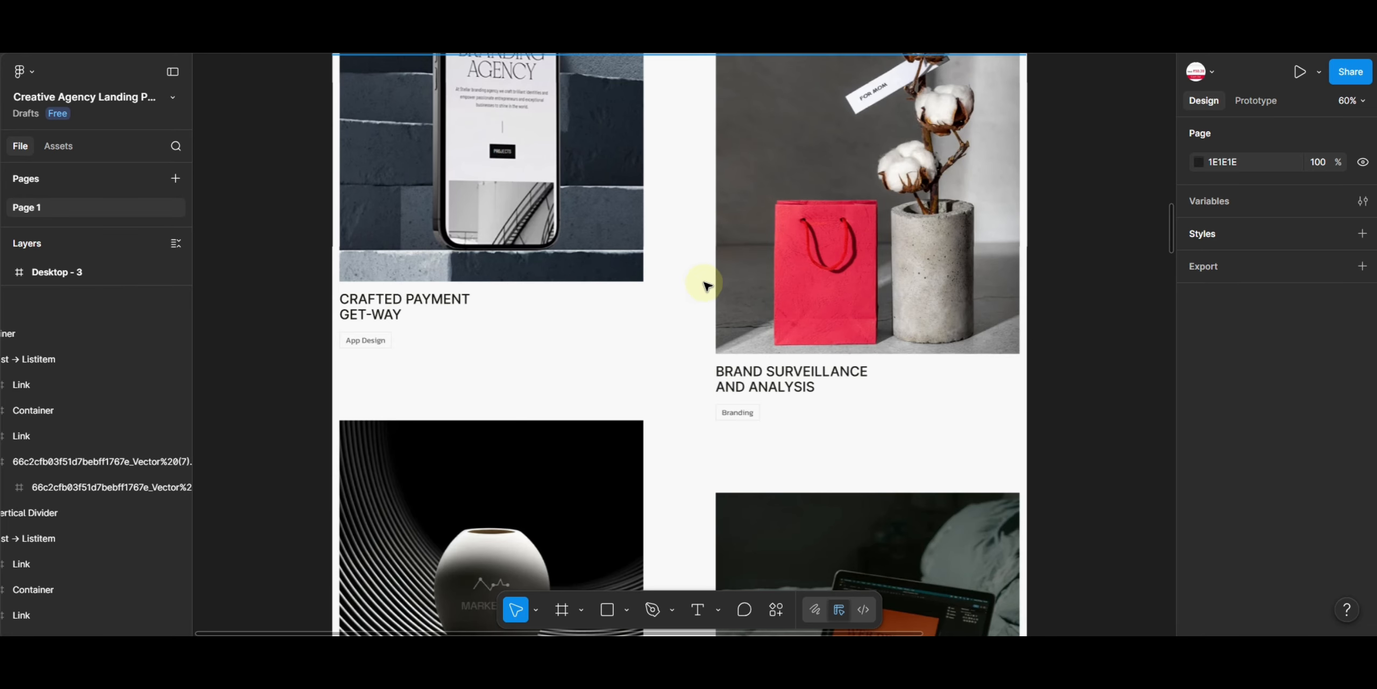
{"action": "left_click_drag", "start_coordinate": [704, 283], "coordinate": [921, 477]}
{"action": "left_click", "coordinate": [779, 314]}
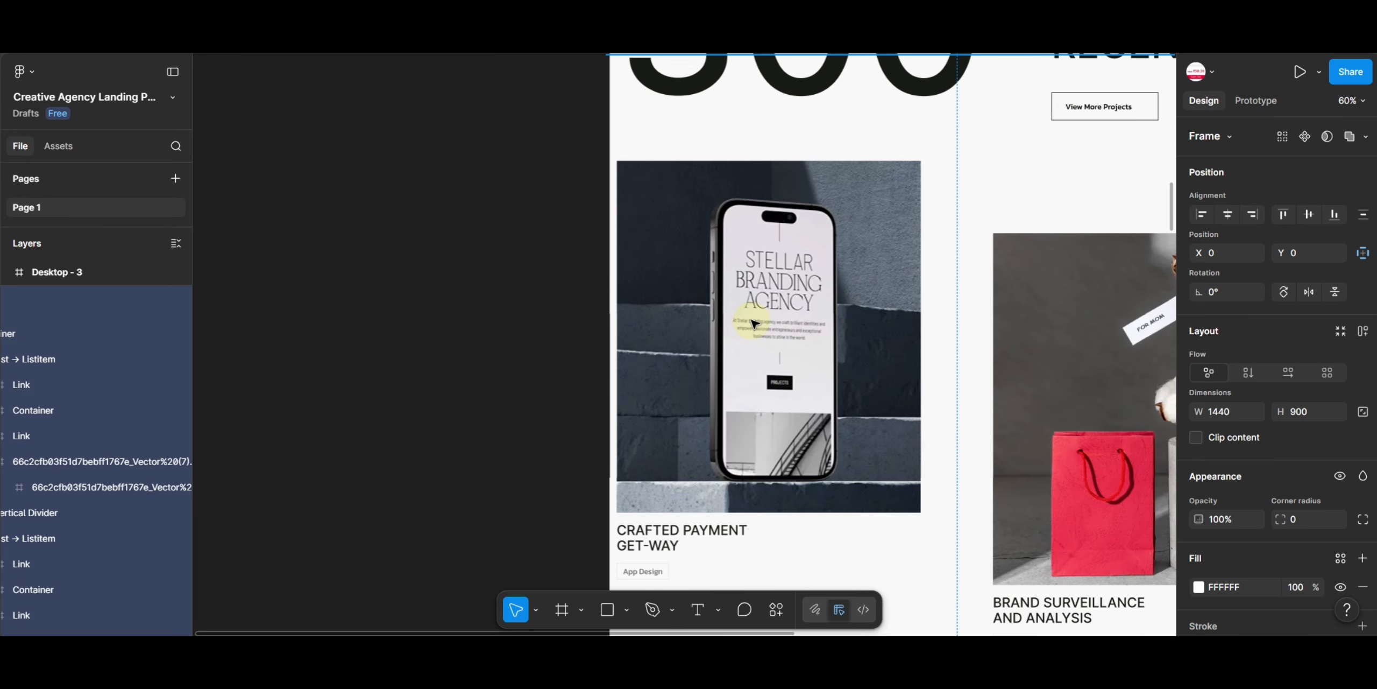
{"action": "double_click", "coordinate": [778, 314]}
{"action": "double_click", "coordinate": [778, 309]}
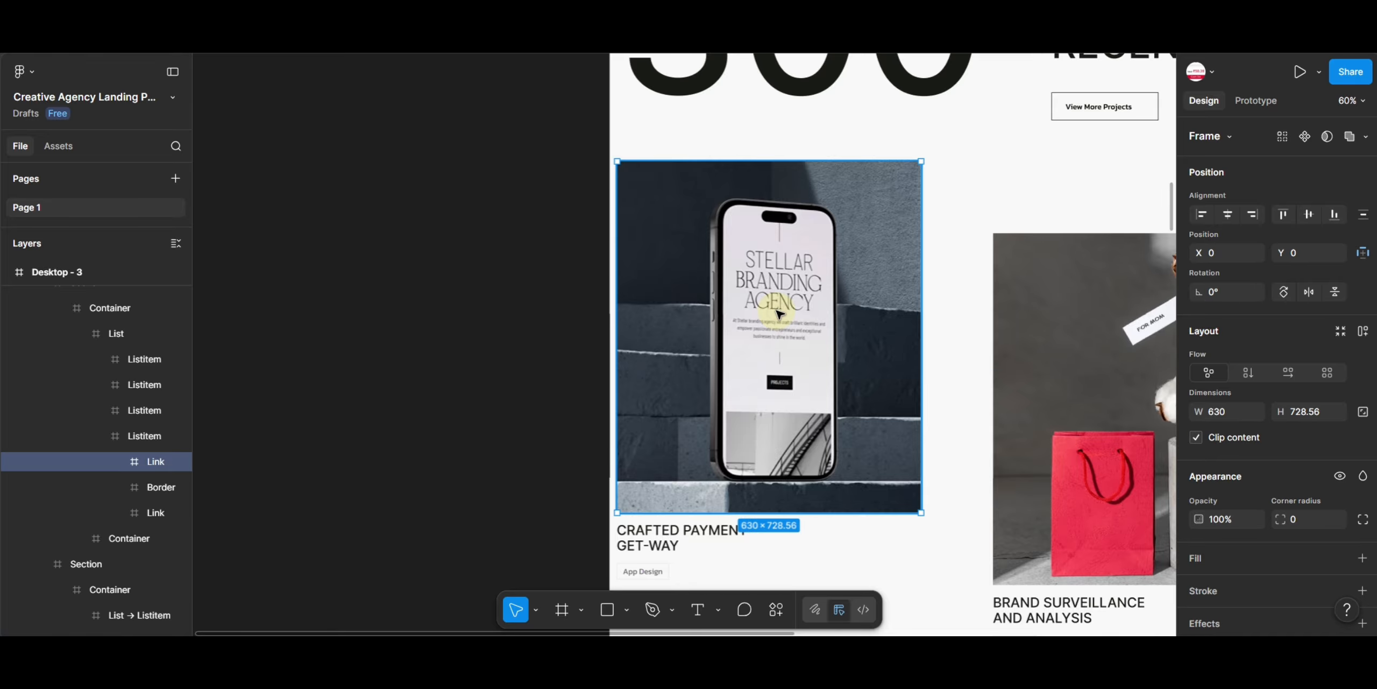
{"action": "left_click_drag", "start_coordinate": [778, 309], "coordinate": [452, 280]}
{"action": "scroll", "coordinate": [1257, 586], "scroll_direction": "down", "scroll_amount": 4}
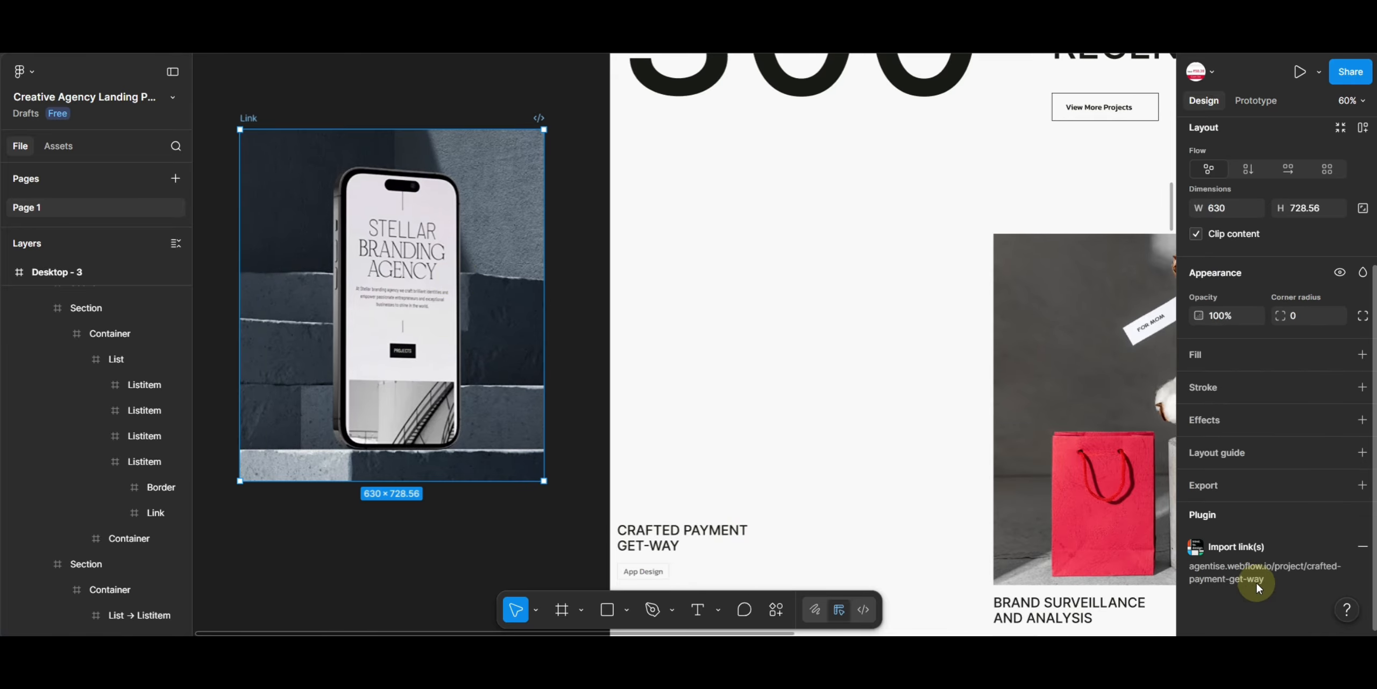
- Export the Crafted Payment Get-Way project image as PNG at 1.5x
{"action": "double_click", "coordinate": [501, 336]}
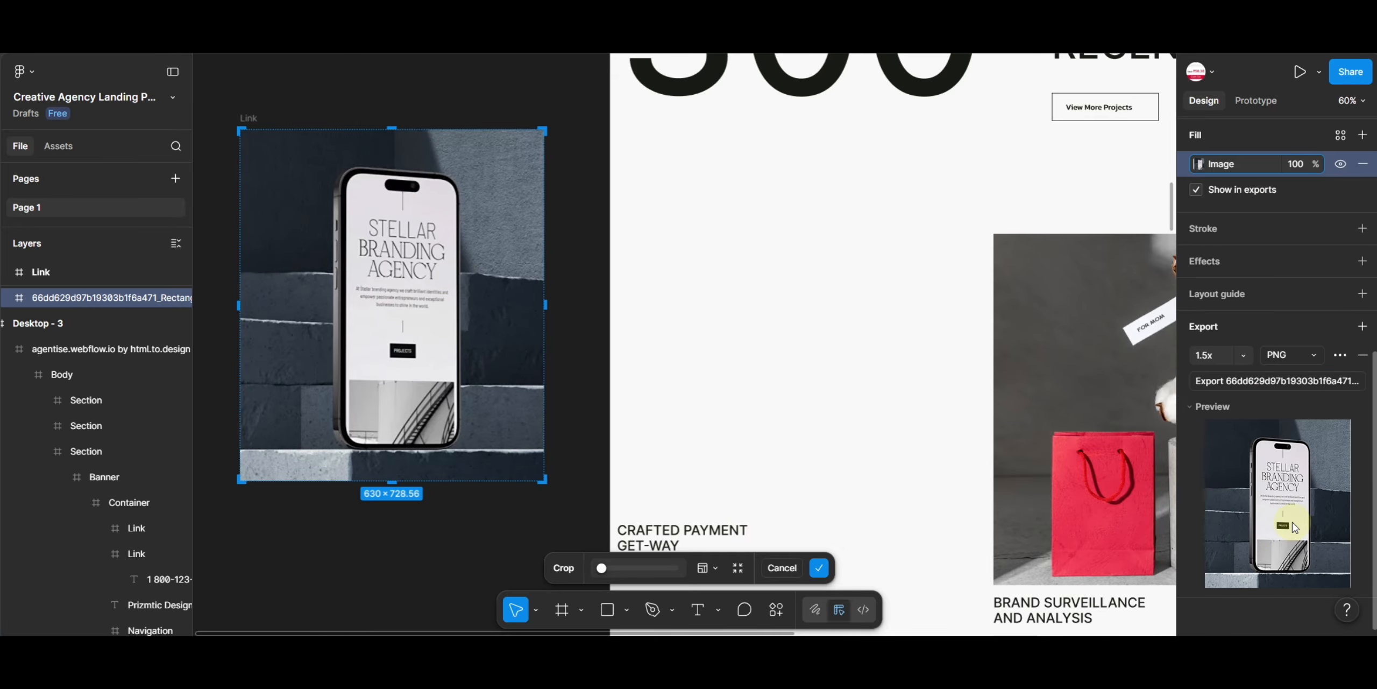
{"action": "left_click", "coordinate": [1243, 356]}
{"action": "left_click", "coordinate": [1221, 447]}
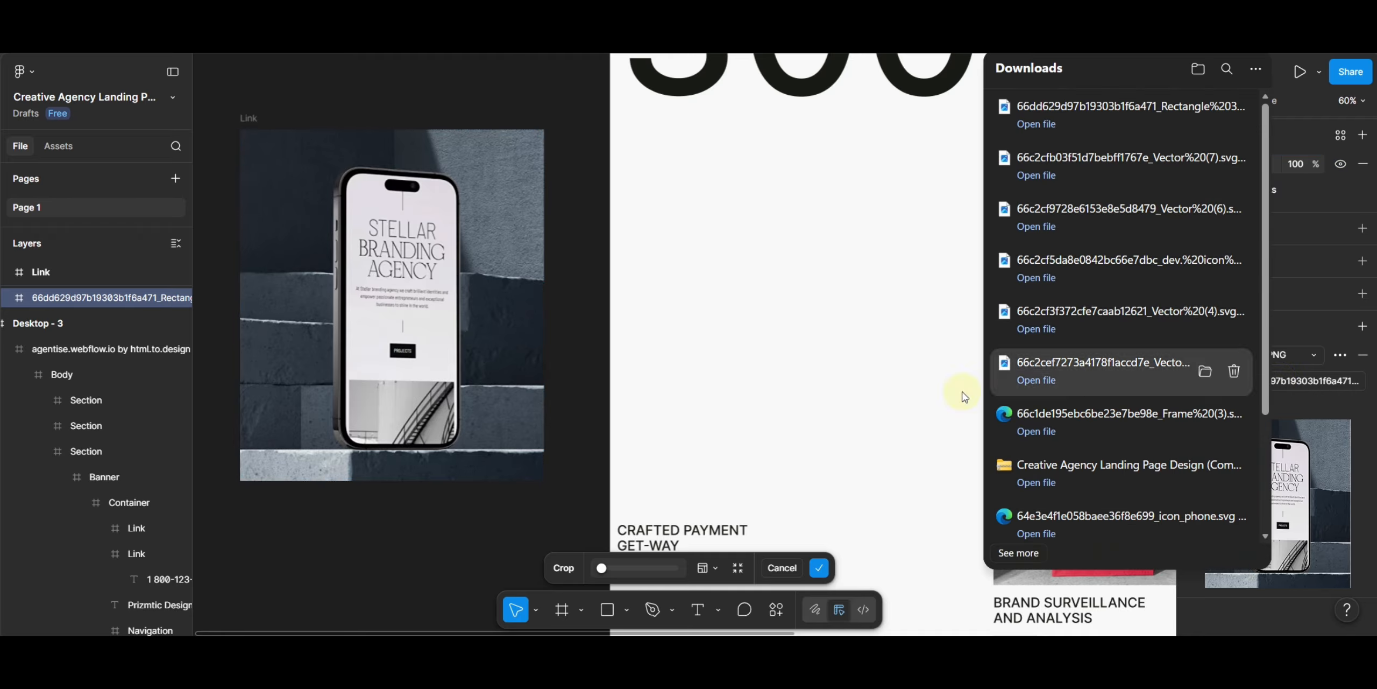
{"action": "left_click", "coordinate": [424, 549]}
{"action": "left_click_drag", "start_coordinate": [797, 400], "coordinate": [247, 286]}
{"action": "left_click", "coordinate": [618, 311]}
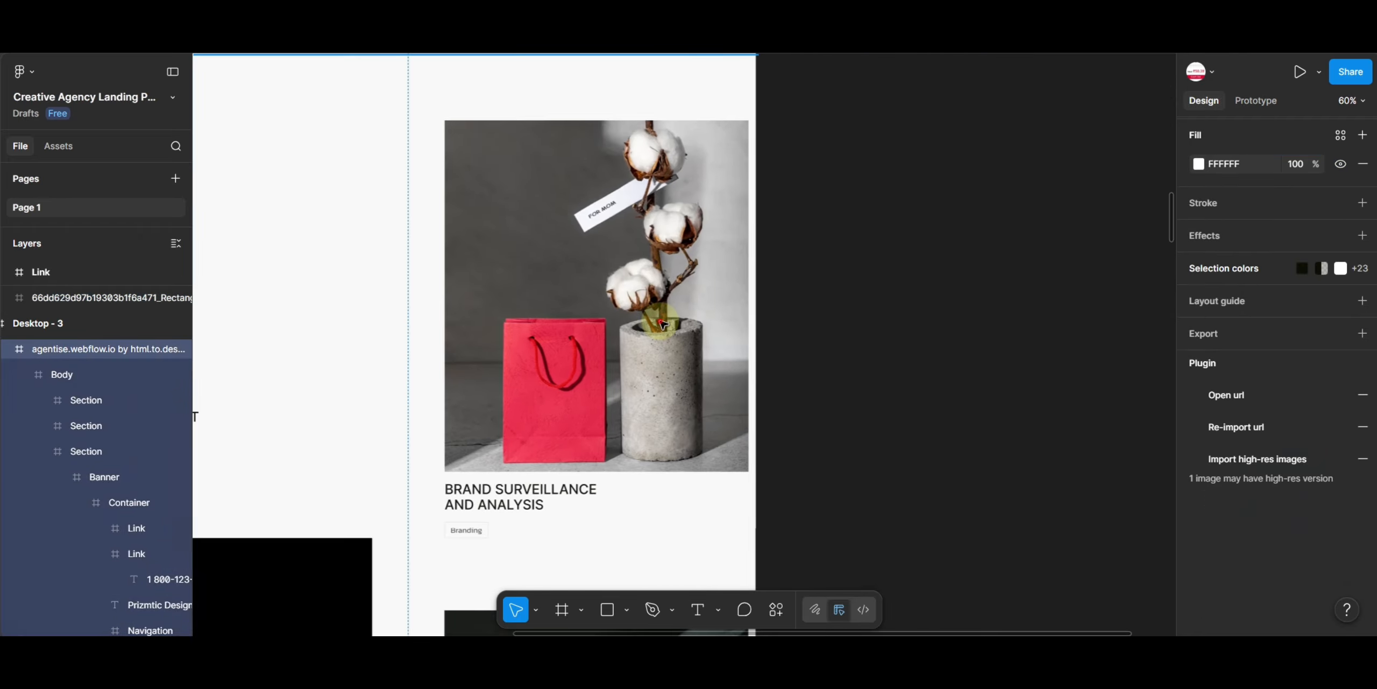
{"action": "double_click", "coordinate": [619, 311], "text": "ctrl"}
{"action": "left_click_drag", "start_coordinate": [607, 305], "coordinate": [955, 286]}
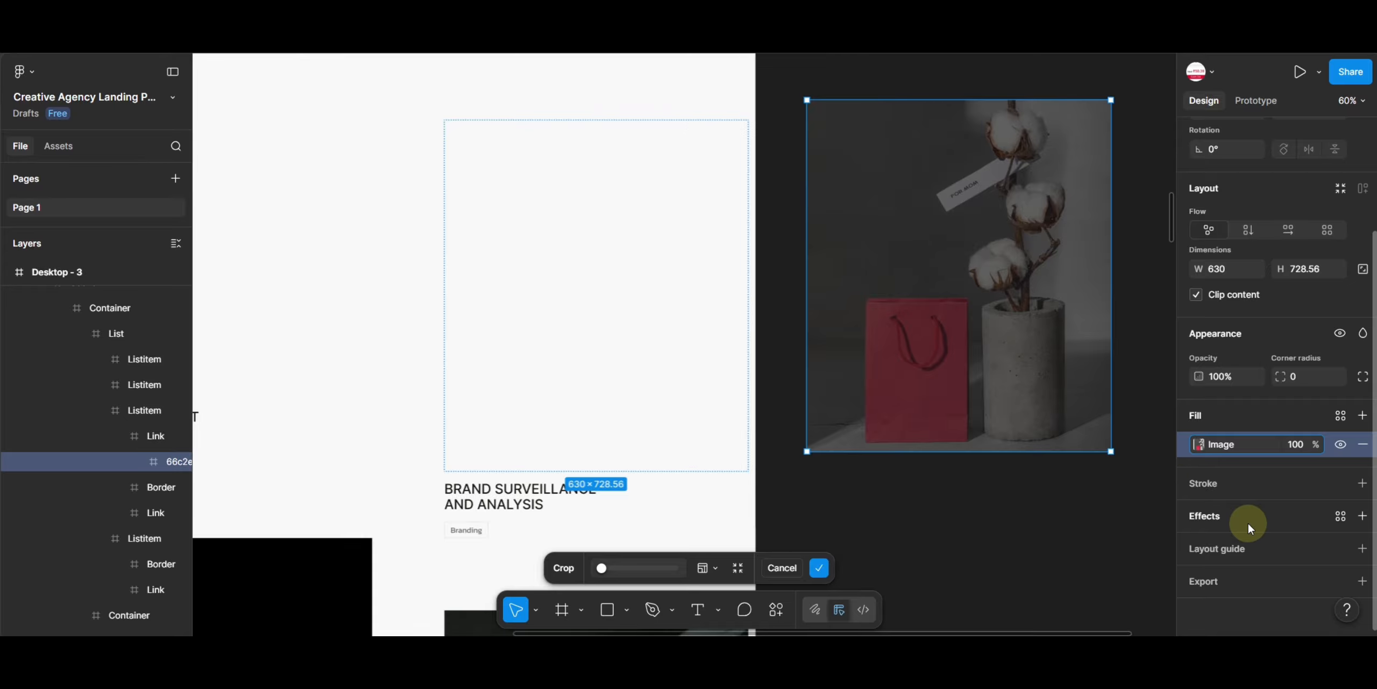
{"action": "left_click", "coordinate": [1280, 578]}
{"action": "scroll", "coordinate": [1260, 505], "scroll_direction": "down", "scroll_amount": 5}
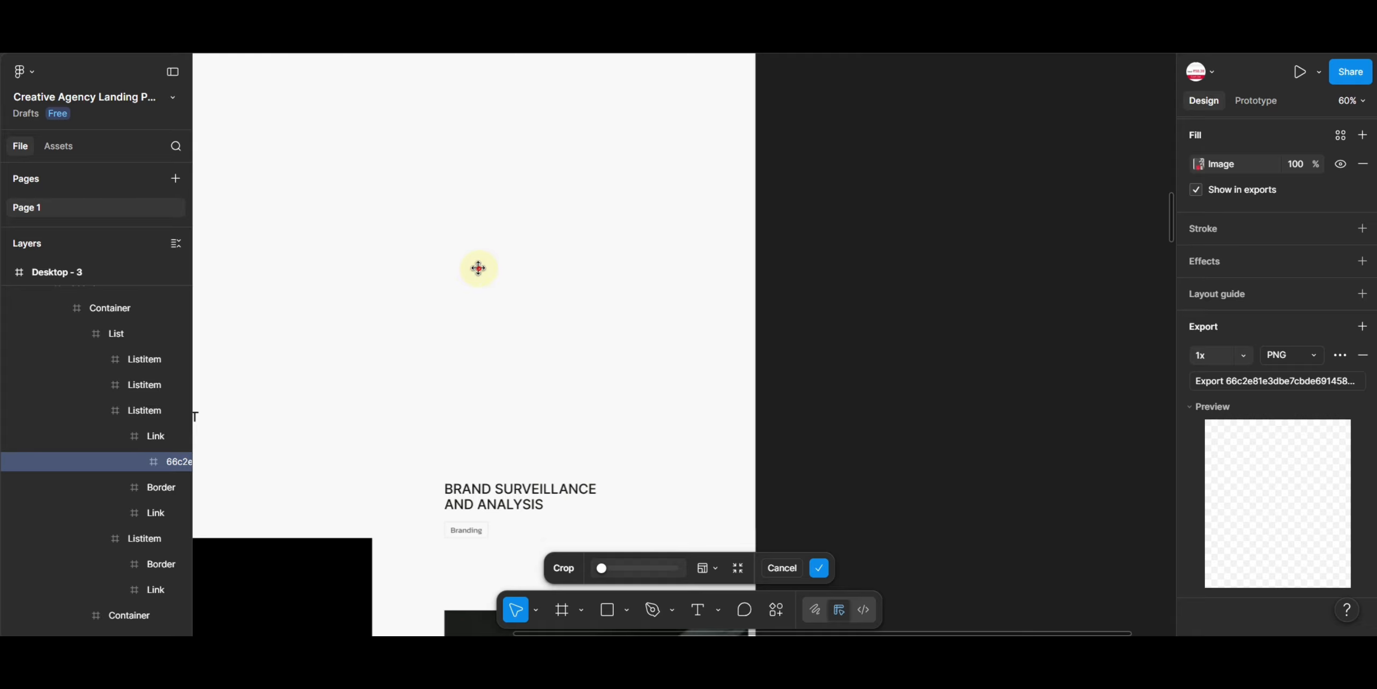
{"action": "key", "text": "ctrl+z"}
{"action": "key", "text": "ctrl+z"}
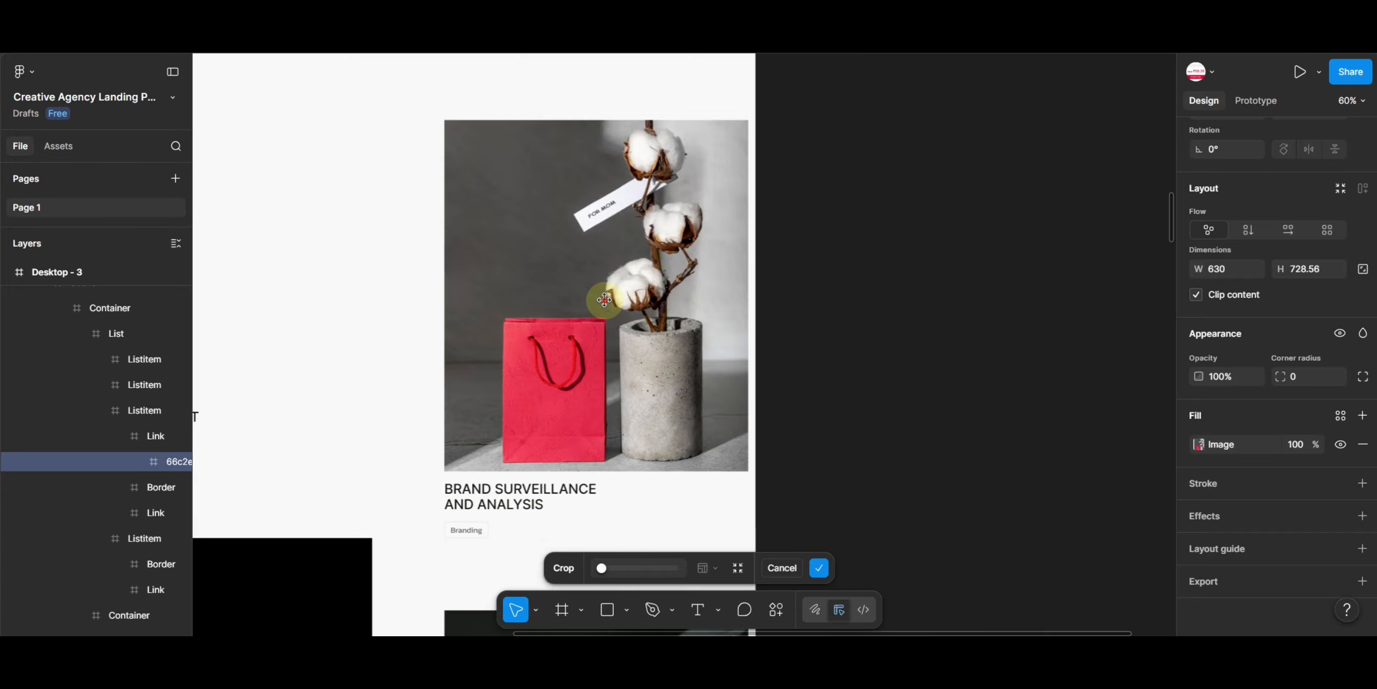
- Move the Brand Surveillance and Analysis image onto the empty canvas and add an export setting to it
{"action": "left_click_drag", "start_coordinate": [517, 301], "coordinate": [964, 281]}
{"action": "key", "text": "Return"}
{"action": "scroll", "coordinate": [1257, 458], "scroll_direction": "down", "scroll_amount": 1}
{"action": "double_click", "coordinate": [977, 307]}
{"action": "double_click", "coordinate": [977, 307]}
{"action": "left_click", "coordinate": [1258, 583]}
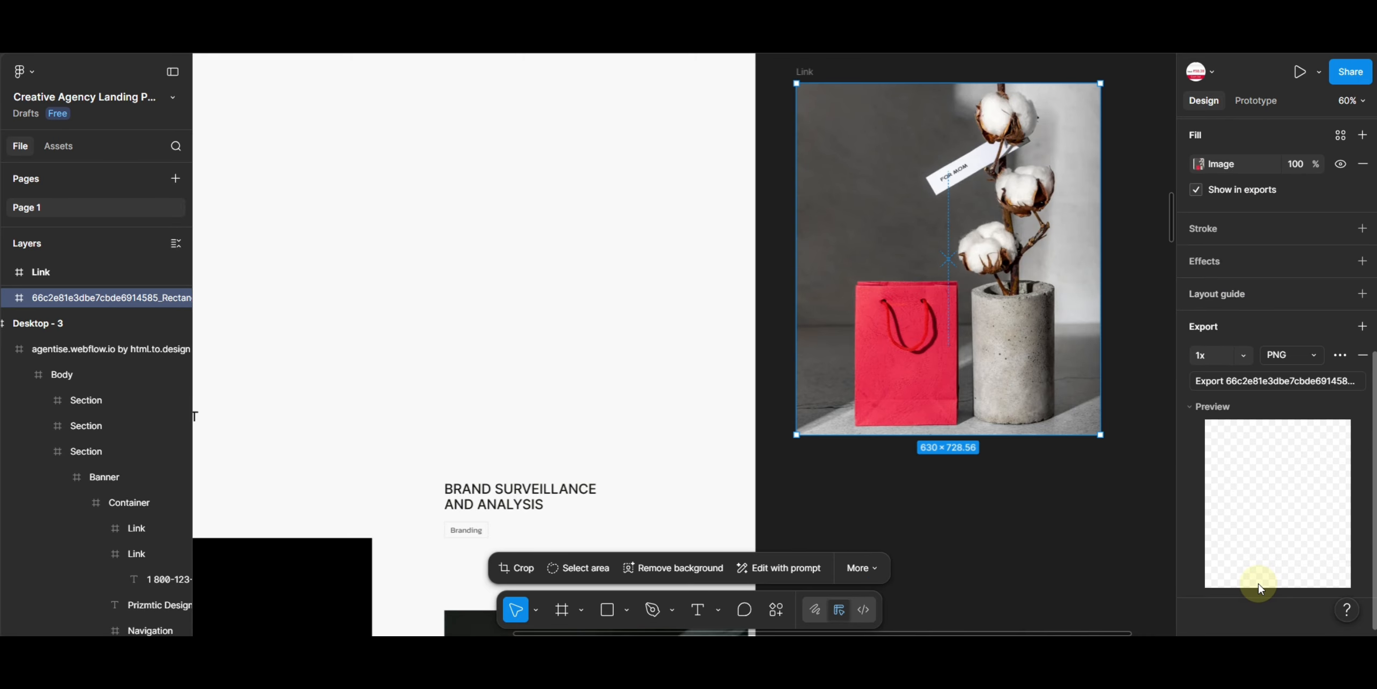
- Set the Brand Surveillance image's export scale to 1.5x and export it as PNG
{"action": "left_click", "coordinate": [1243, 355]}
{"action": "left_click", "coordinate": [1229, 459]}
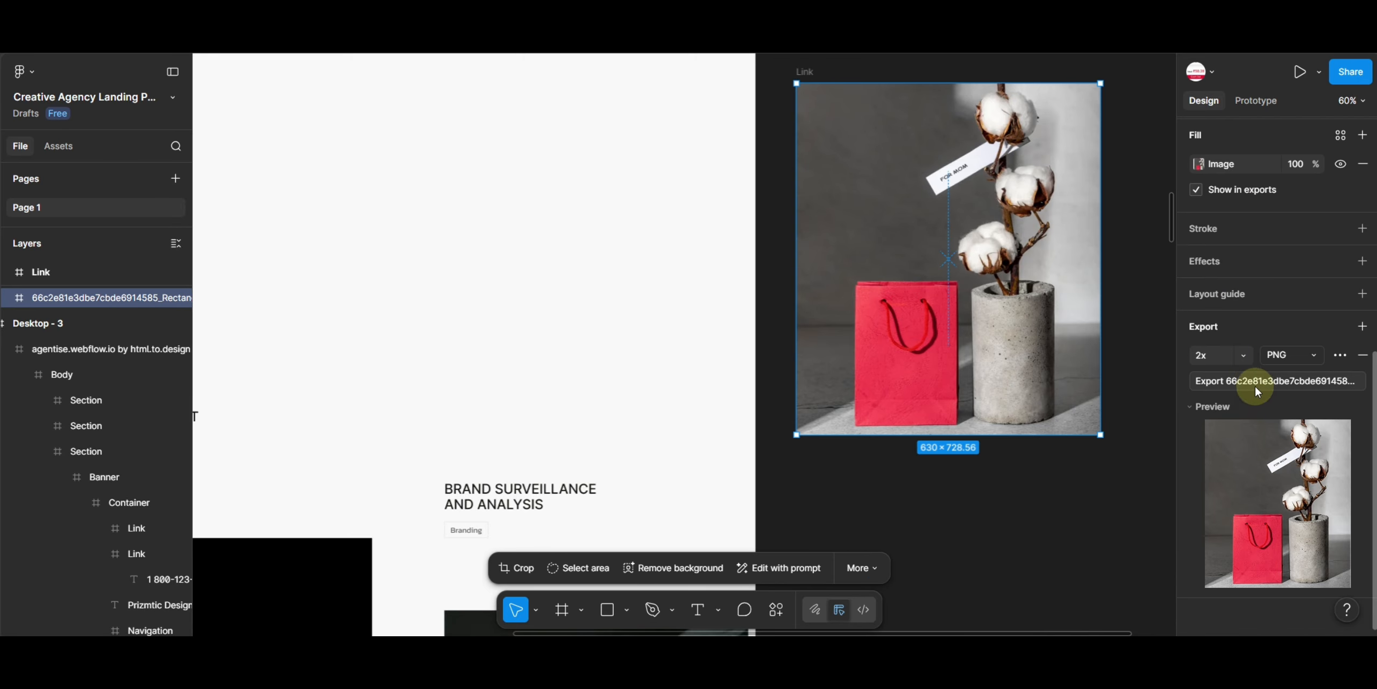
{"action": "left_click", "coordinate": [1244, 355]}
{"action": "left_click", "coordinate": [1230, 441]}
{"action": "left_click", "coordinate": [1265, 381]}
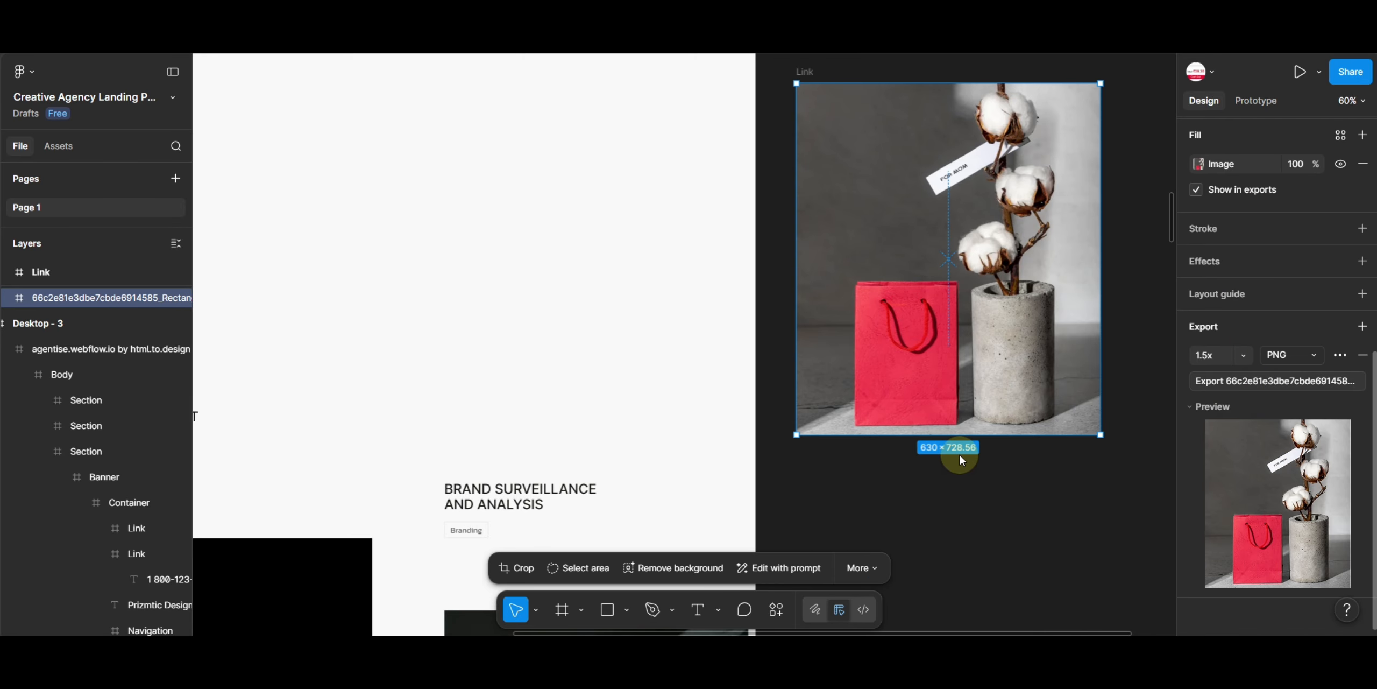
- Move the Digital Strategy Consulting image onto the canvas, add an export setting and set its scale to 1.5x
{"action": "left_click_drag", "start_coordinate": [862, 225], "coordinate": [1097, 70]}
{"action": "left_click_drag", "start_coordinate": [636, 479], "coordinate": [1030, 201]}
{"action": "double_click", "coordinate": [853, 257]}
{"action": "double_click", "coordinate": [852, 253]}
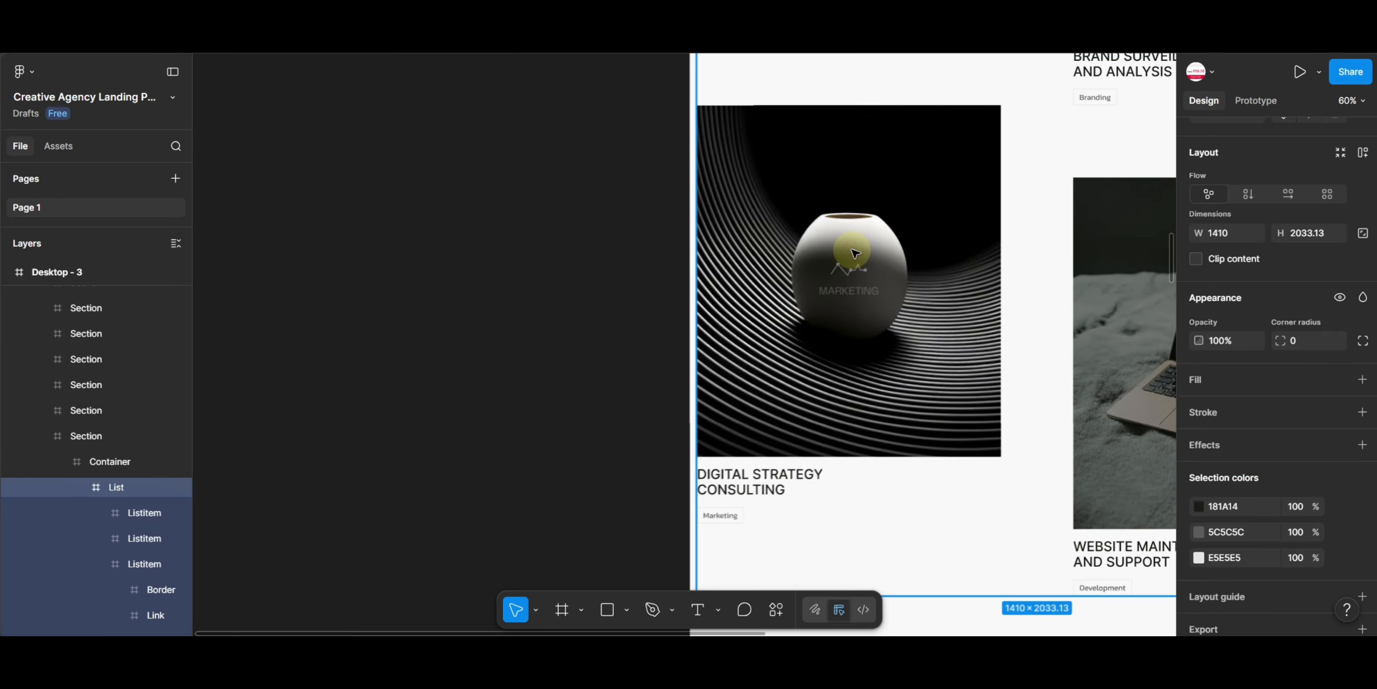
{"action": "double_click", "coordinate": [852, 250]}
{"action": "double_click", "coordinate": [853, 250]}
{"action": "left_click_drag", "start_coordinate": [876, 236], "coordinate": [472, 245]}
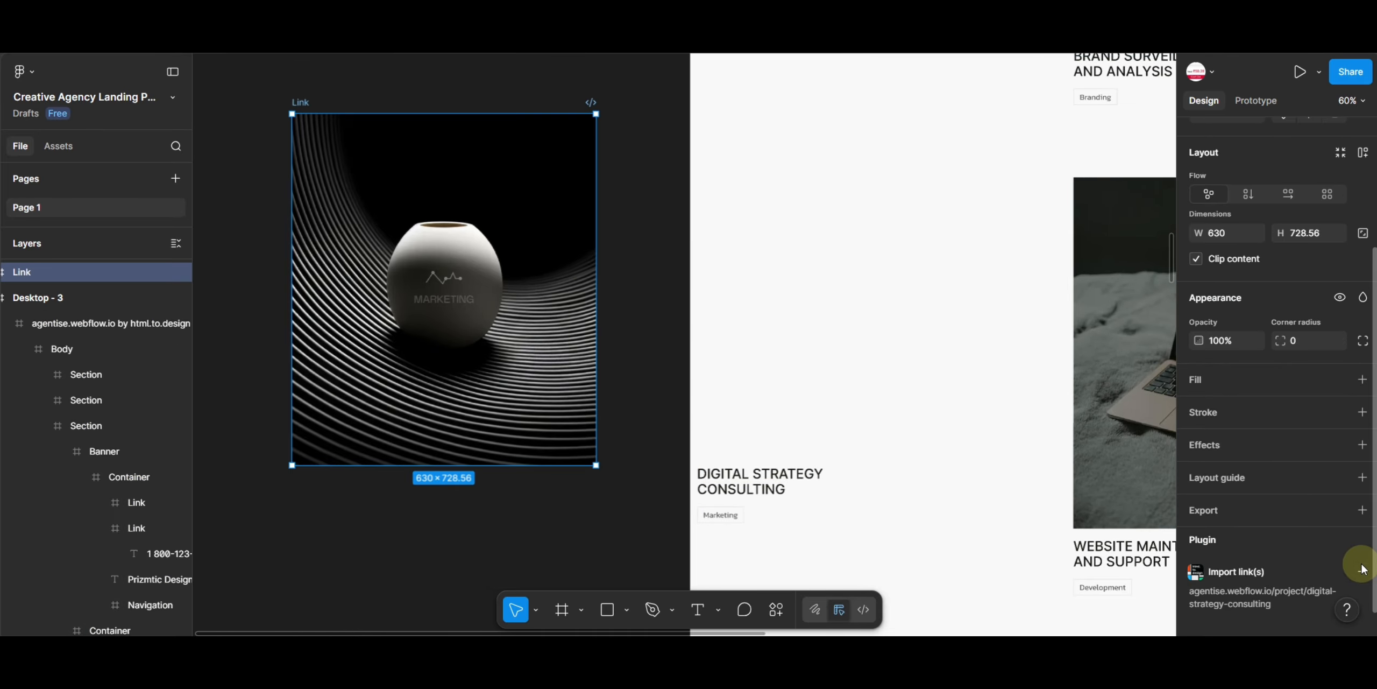
{"action": "scroll", "coordinate": [1361, 564], "scroll_direction": "down", "scroll_amount": 1}
{"action": "double_click", "coordinate": [521, 297]}
{"action": "left_click", "coordinate": [1239, 580]}
{"action": "scroll", "coordinate": [1257, 544], "scroll_direction": "down", "scroll_amount": 4}
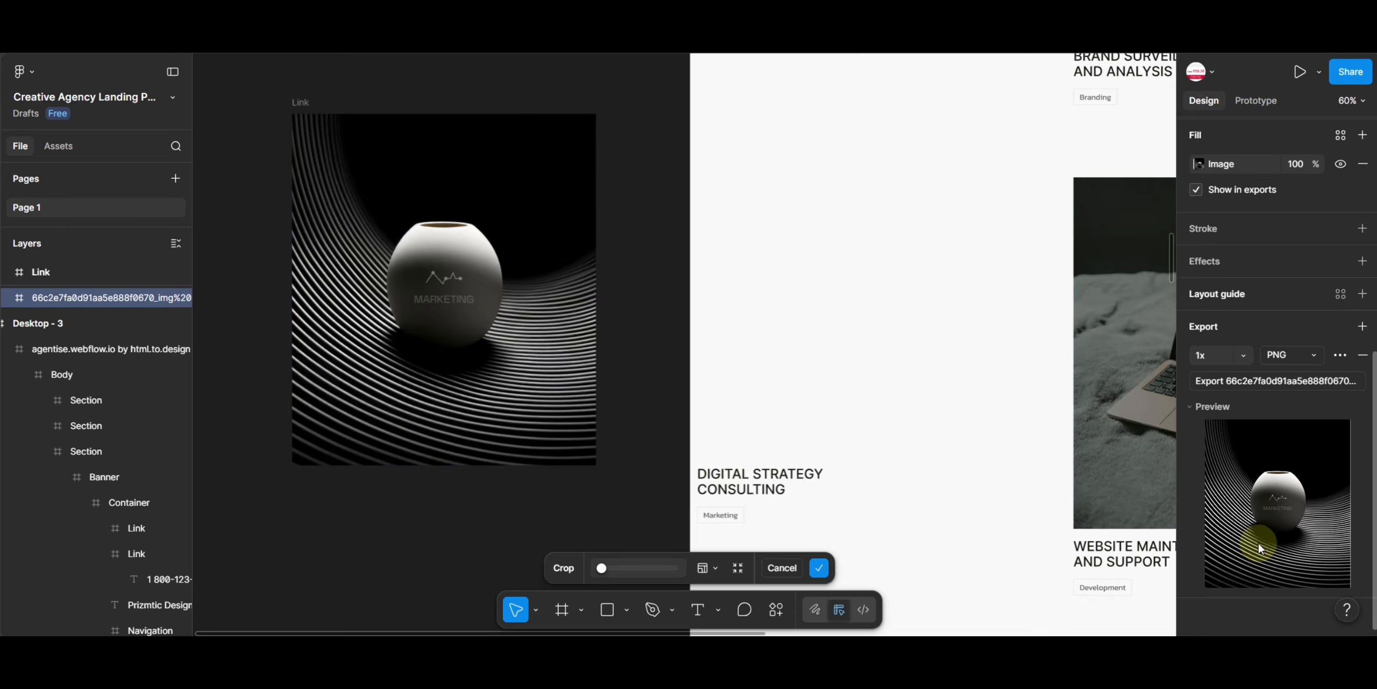
{"action": "left_click", "coordinate": [1243, 355]}
{"action": "left_click", "coordinate": [1231, 440]}
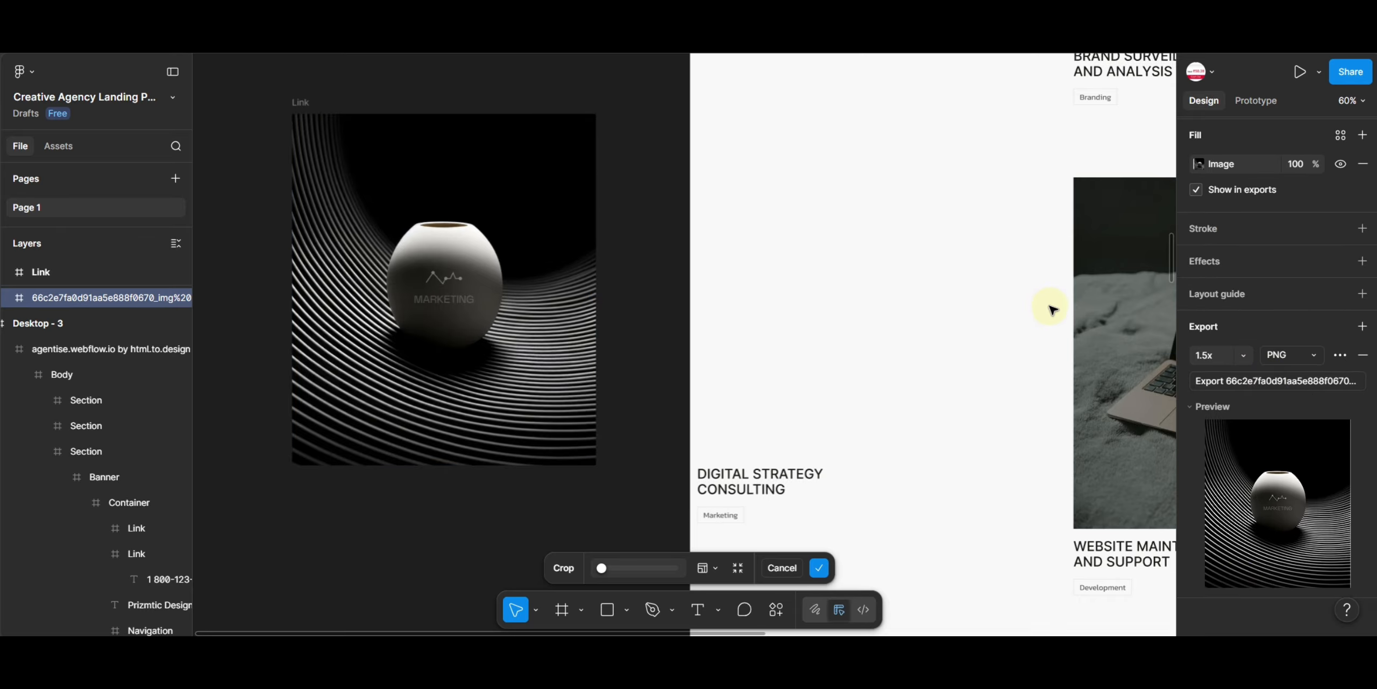
- Move the Website Maintenance and Support image onto the canvas and export it as PNG at 1.5x
{"action": "left_click_drag", "start_coordinate": [899, 344], "coordinate": [360, 279]}
{"action": "left_click", "coordinate": [680, 286]}
{"action": "left_click", "coordinate": [683, 289]}
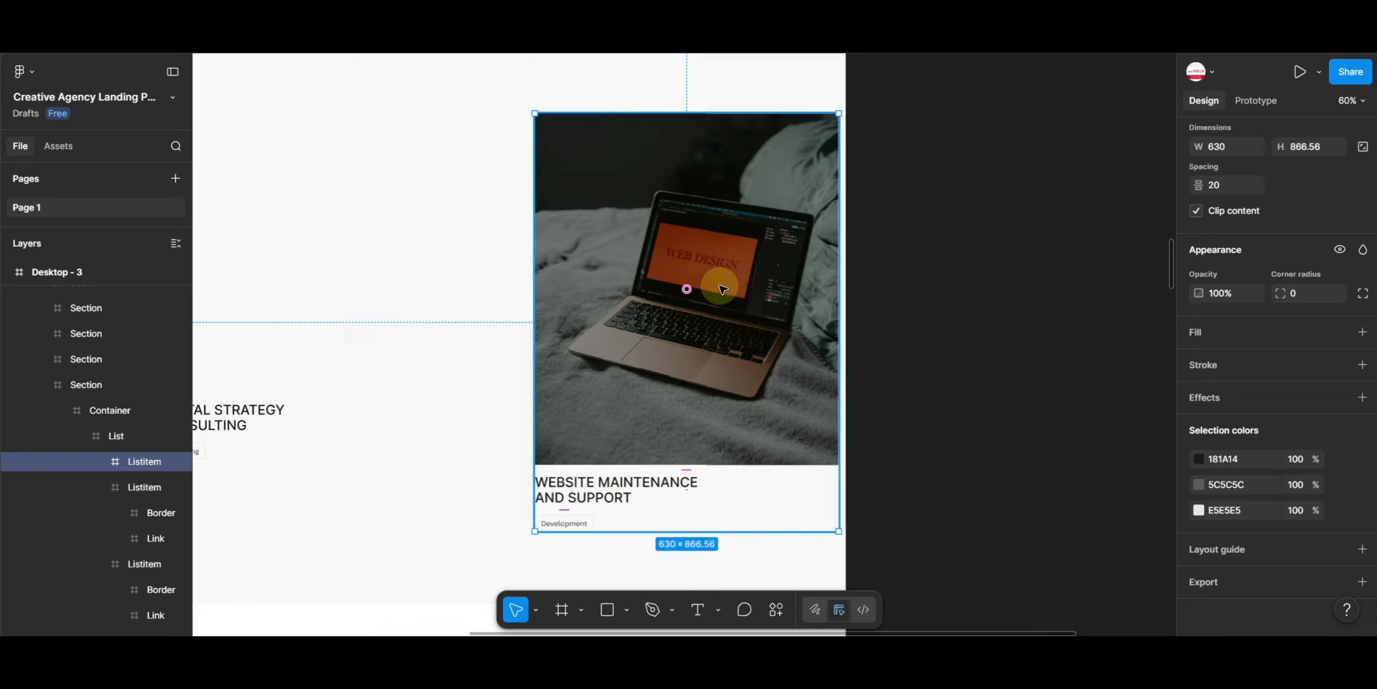
{"action": "left_click", "coordinate": [651, 209]}
{"action": "left_click_drag", "start_coordinate": [651, 209], "coordinate": [1023, 211]}
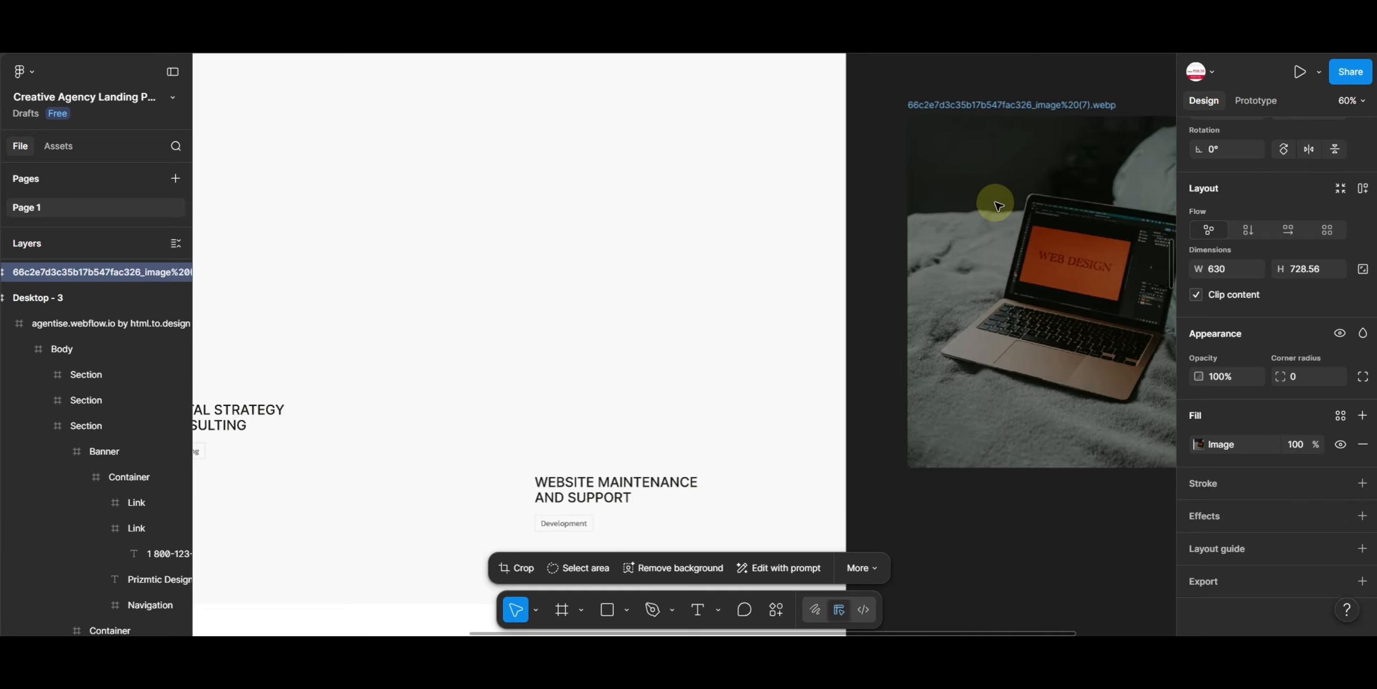
{"action": "left_click", "coordinate": [1243, 578]}
{"action": "left_click", "coordinate": [1243, 355]}
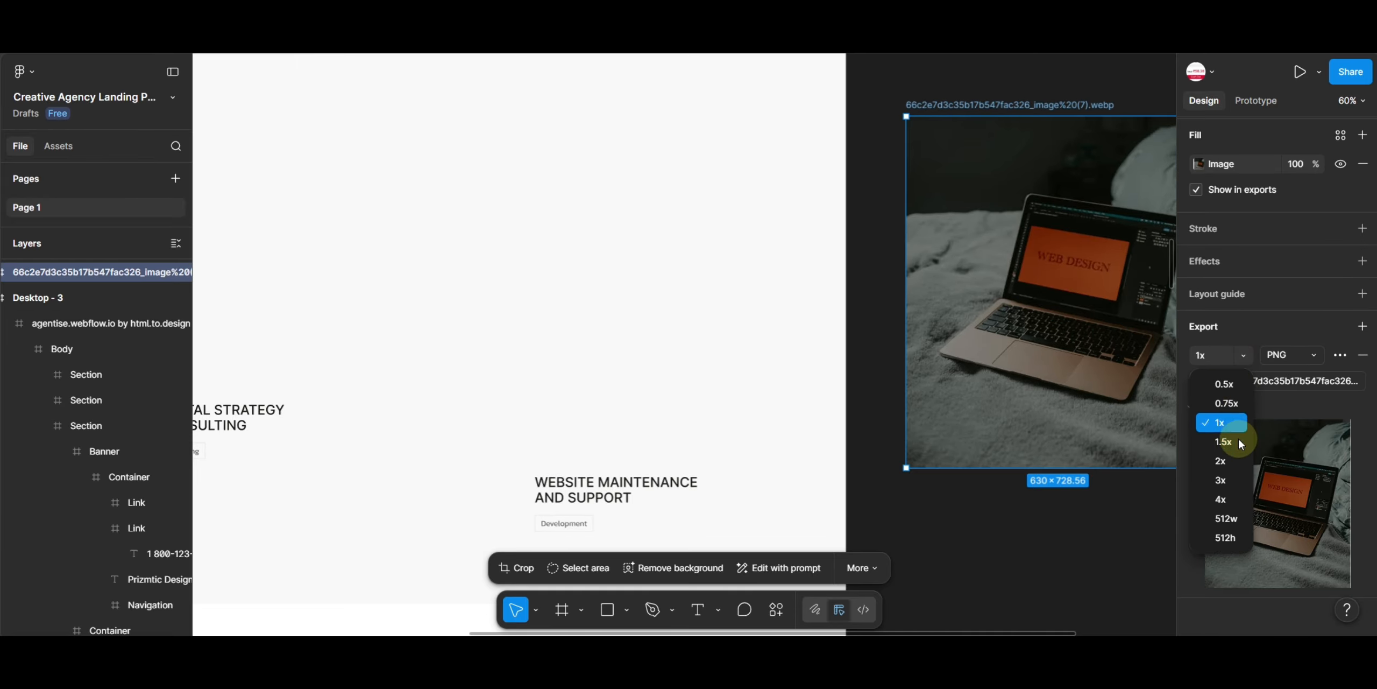
{"action": "left_click", "coordinate": [1237, 436]}
{"action": "left_click", "coordinate": [1259, 383]}
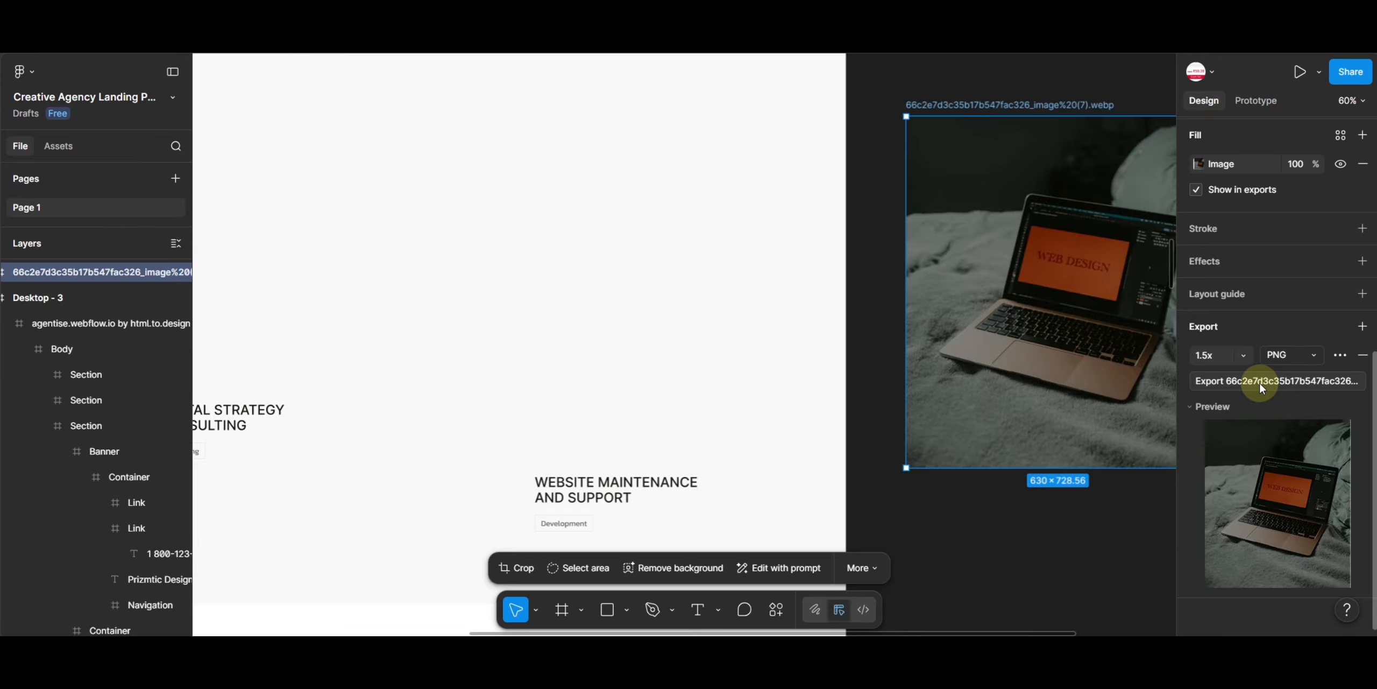
- Move the round team photo from the about section onto the canvas and export it as PNG at 2x
{"action": "left_click_drag", "start_coordinate": [487, 326], "coordinate": [747, 196]}
{"action": "left_click_drag", "start_coordinate": [727, 430], "coordinate": [707, 170]}
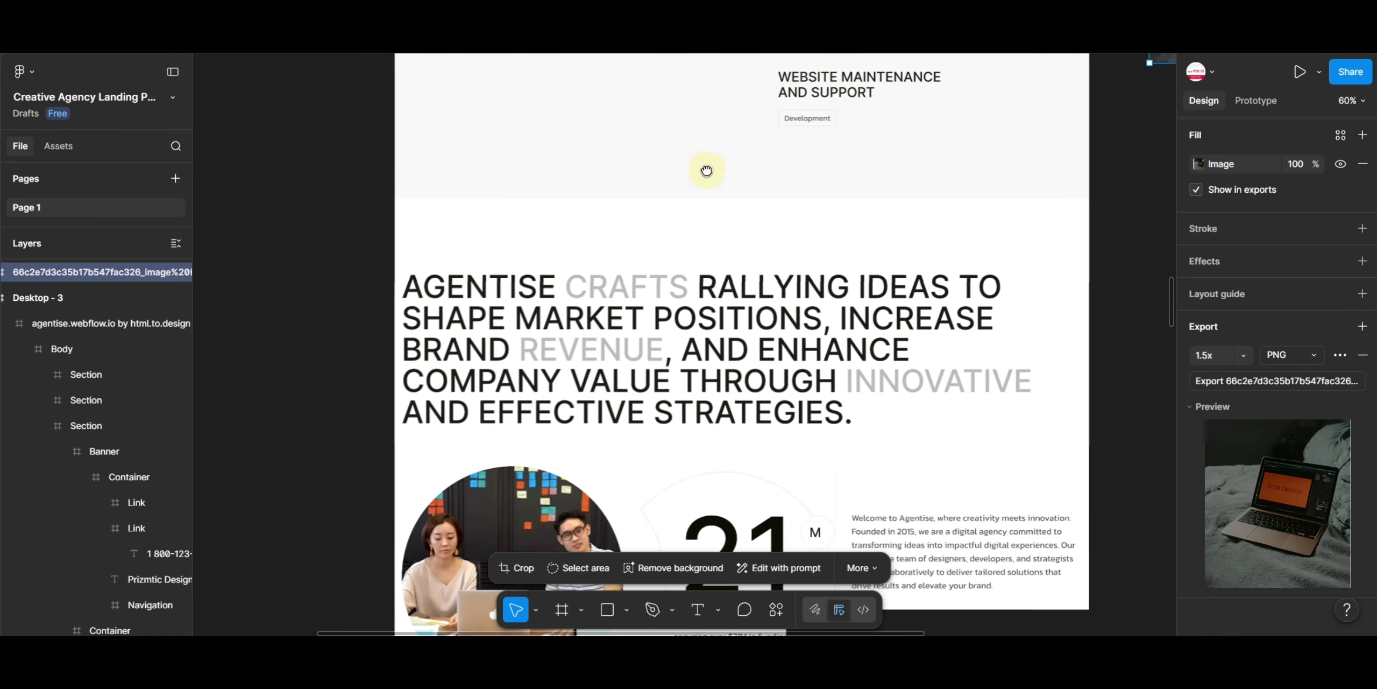
{"action": "scroll", "coordinate": [707, 170], "scroll_direction": "down", "scroll_amount": 6}
{"action": "scroll", "coordinate": [707, 171], "scroll_direction": "left", "scroll_amount": 4}
{"action": "left_click", "coordinate": [731, 290]}
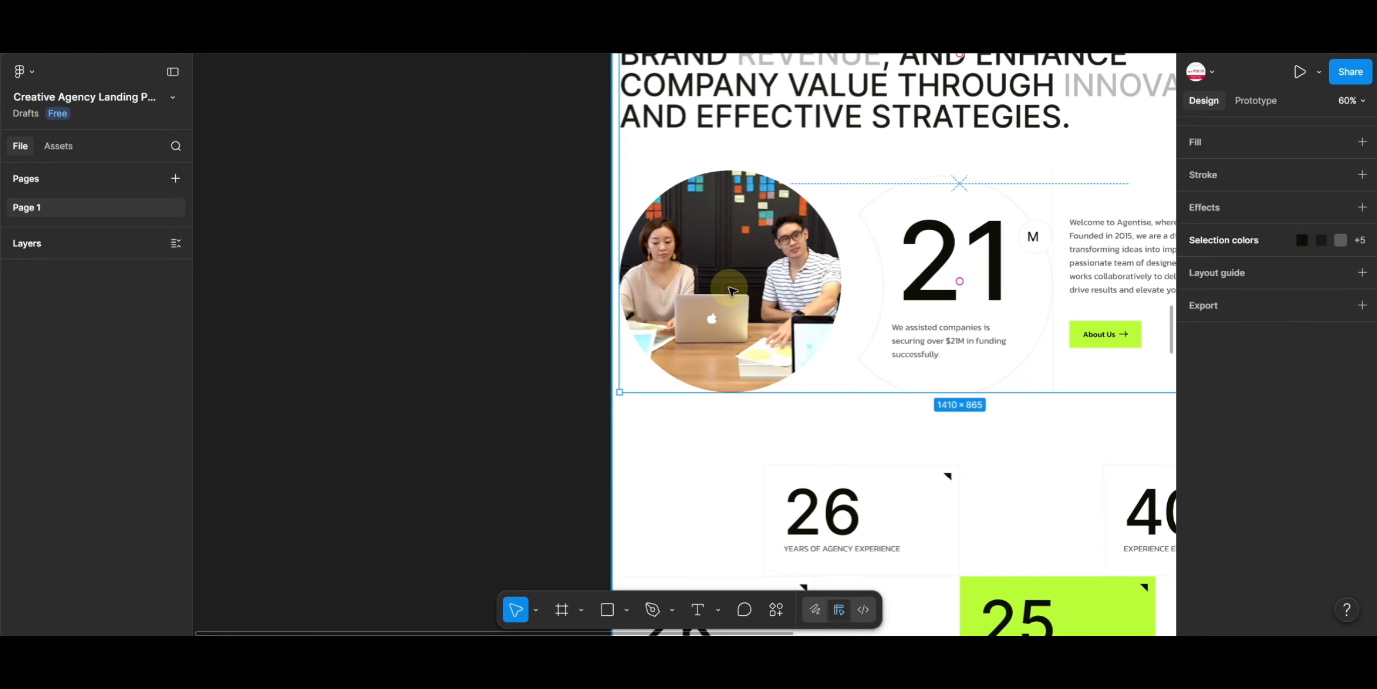
{"action": "double_click", "coordinate": [729, 286]}
{"action": "double_click", "coordinate": [729, 287]}
{"action": "left_click_drag", "start_coordinate": [780, 236], "coordinate": [439, 243]}
{"action": "left_click", "coordinate": [1254, 590]}
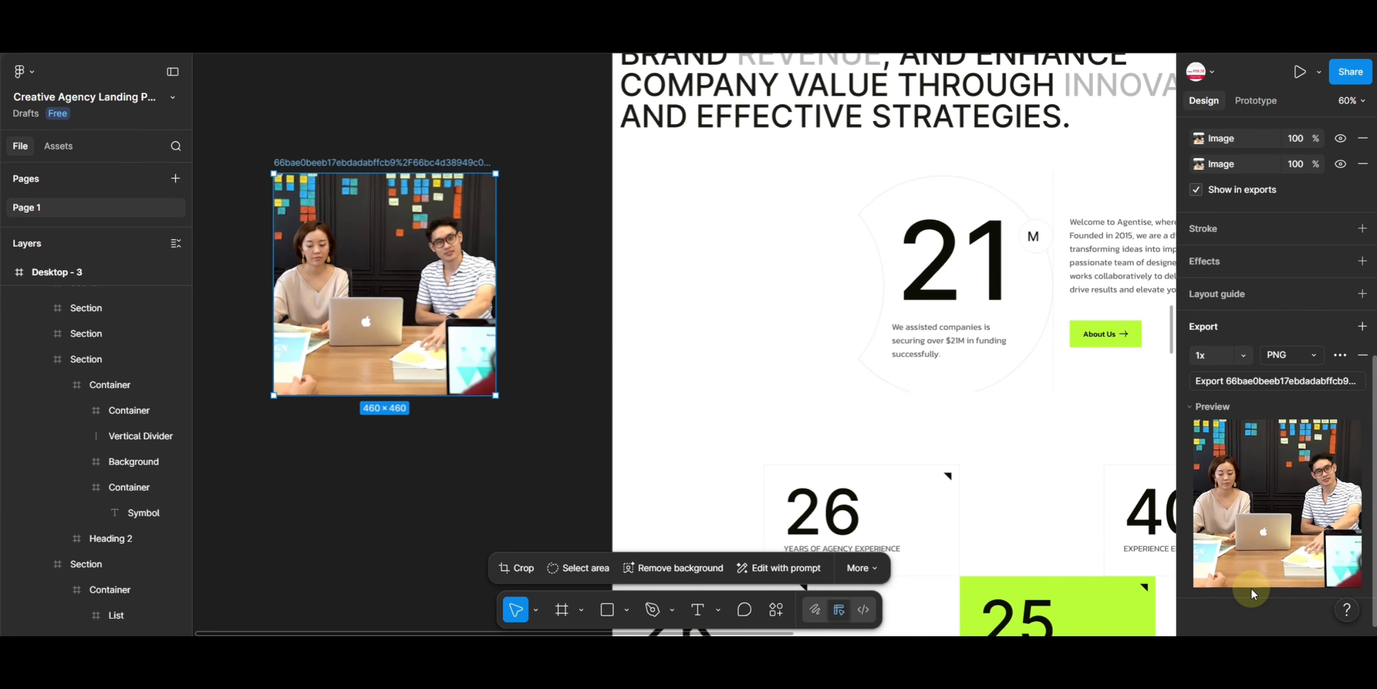
{"action": "left_click", "coordinate": [1243, 355]}
{"action": "left_click", "coordinate": [1223, 460]}
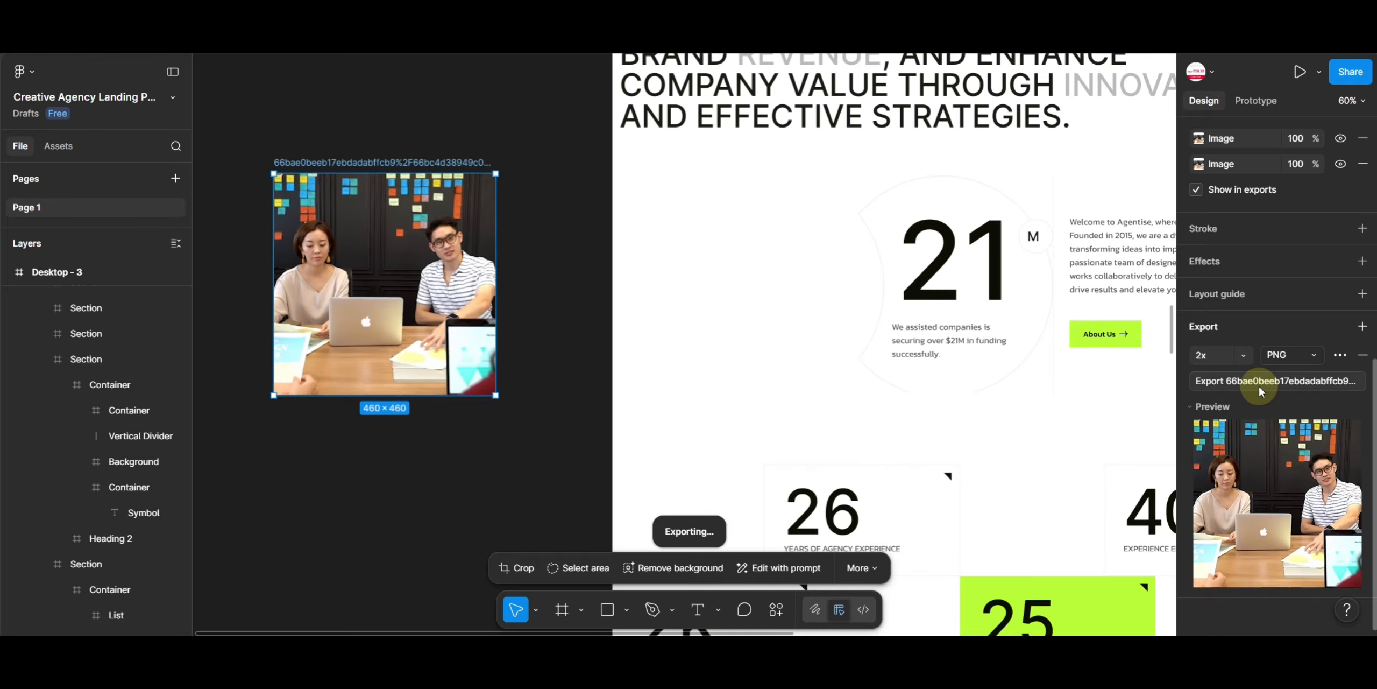
- Select the award banner's office team photo and shift it within its crop frame
{"action": "left_click", "coordinate": [471, 478]}
{"action": "scroll", "coordinate": [943, 424], "scroll_direction": "down", "scroll_amount": 3}
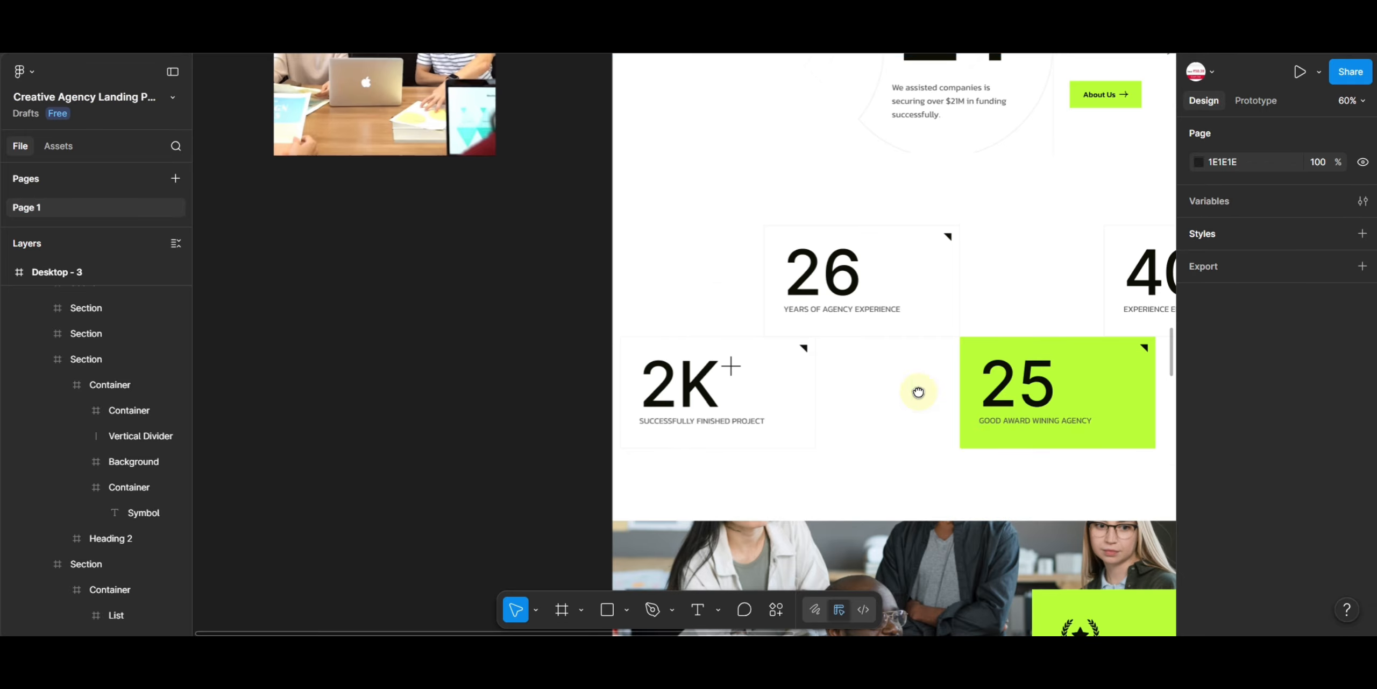
{"action": "scroll", "coordinate": [918, 391], "scroll_direction": "down", "scroll_amount": 5}
{"action": "left_click", "coordinate": [770, 330]}
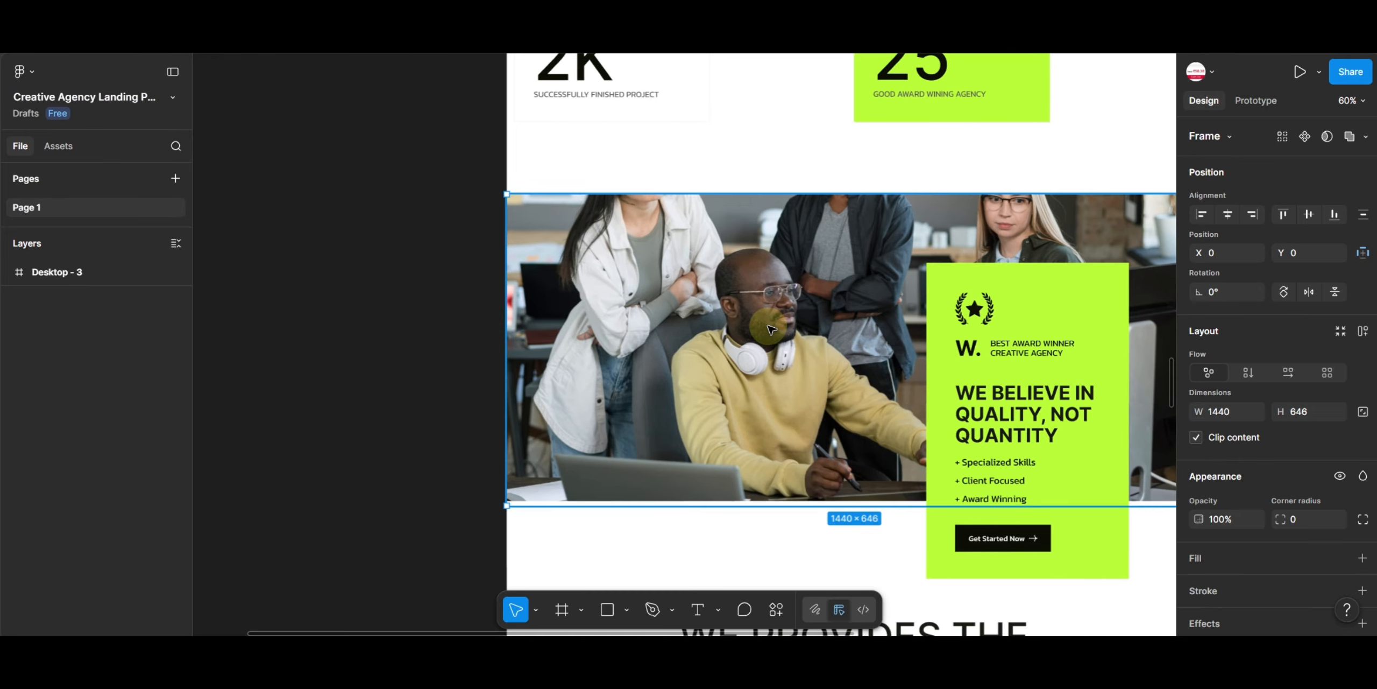
{"action": "double_click", "coordinate": [769, 327]}
{"action": "double_click", "coordinate": [835, 321]}
{"action": "left_click", "coordinate": [697, 312]}
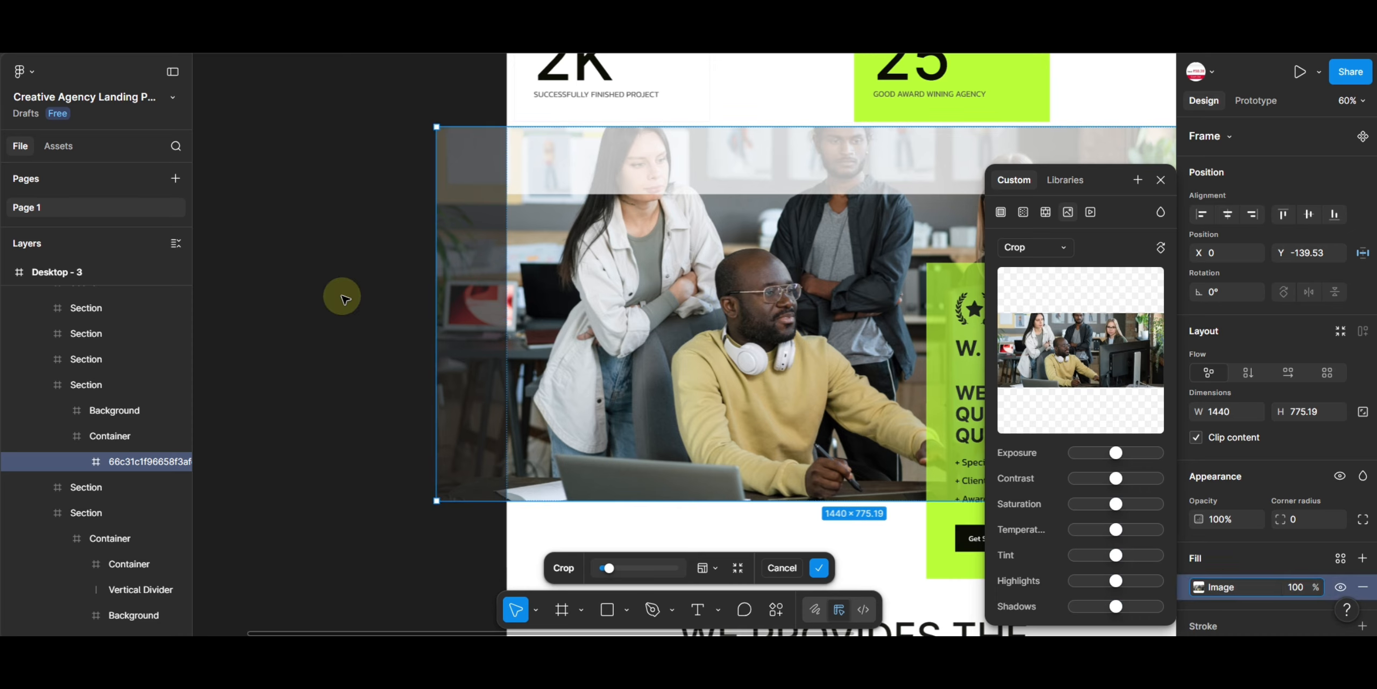
{"action": "left_click_drag", "start_coordinate": [434, 132], "coordinate": [582, 217]}
{"action": "left_click", "coordinate": [302, 298]}
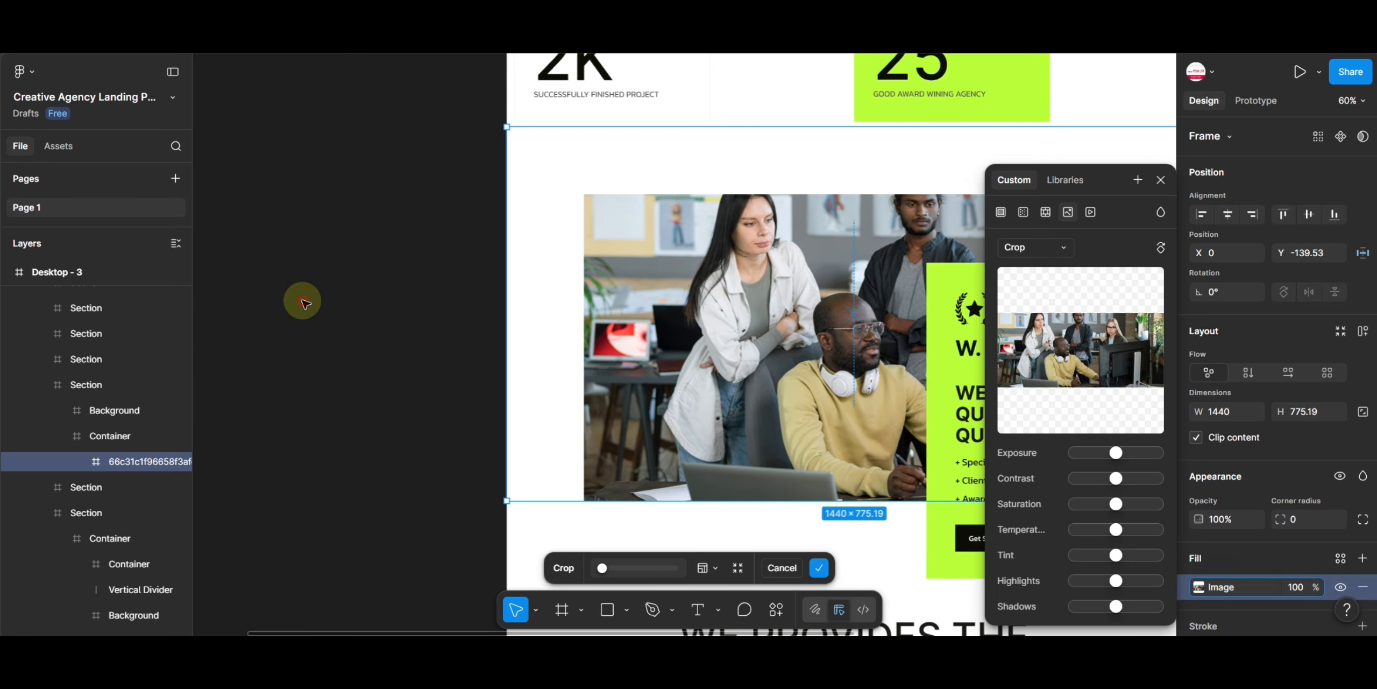
{"action": "left_click", "coordinate": [818, 347]}
{"action": "left_click_drag", "start_coordinate": [794, 345], "coordinate": [739, 344]}
- Add an export setting to the banner photo and export it as PNG at 2x
{"action": "scroll", "coordinate": [1327, 451], "scroll_direction": "down", "scroll_amount": 3}
{"action": "left_click", "coordinate": [1242, 572]}
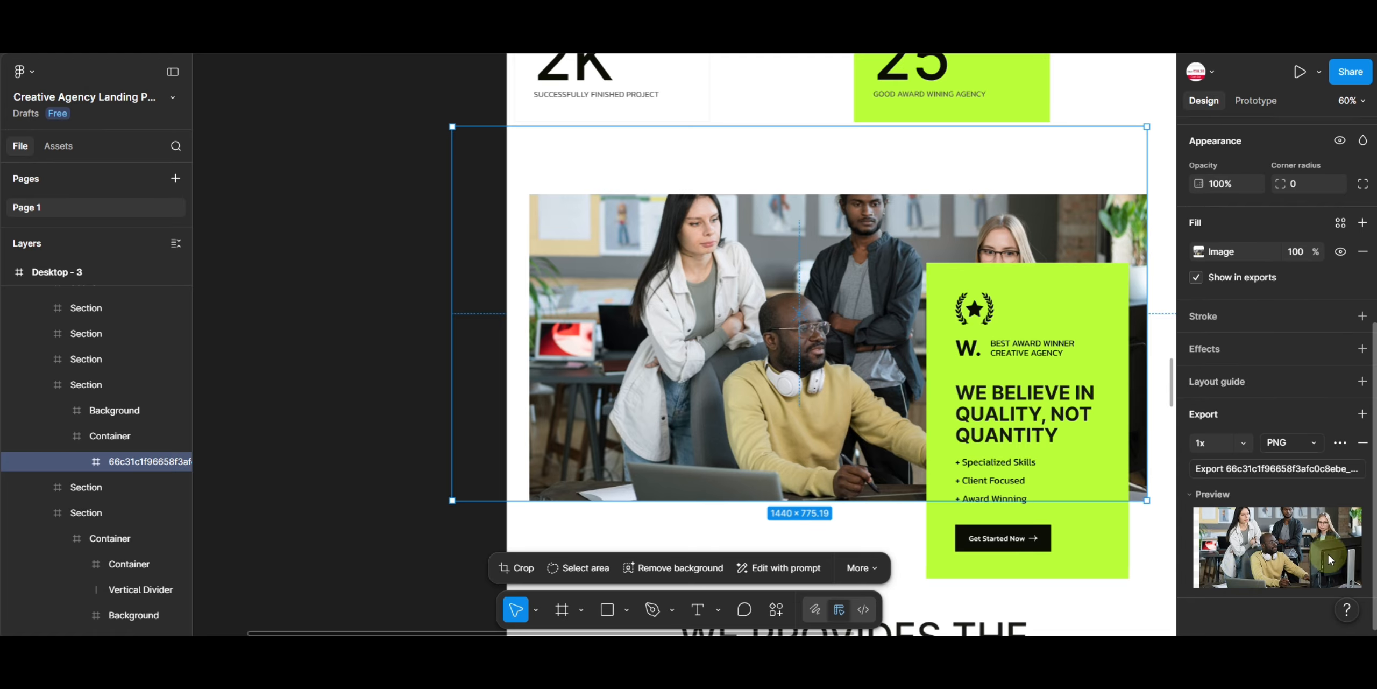
{"action": "left_click", "coordinate": [1237, 433]}
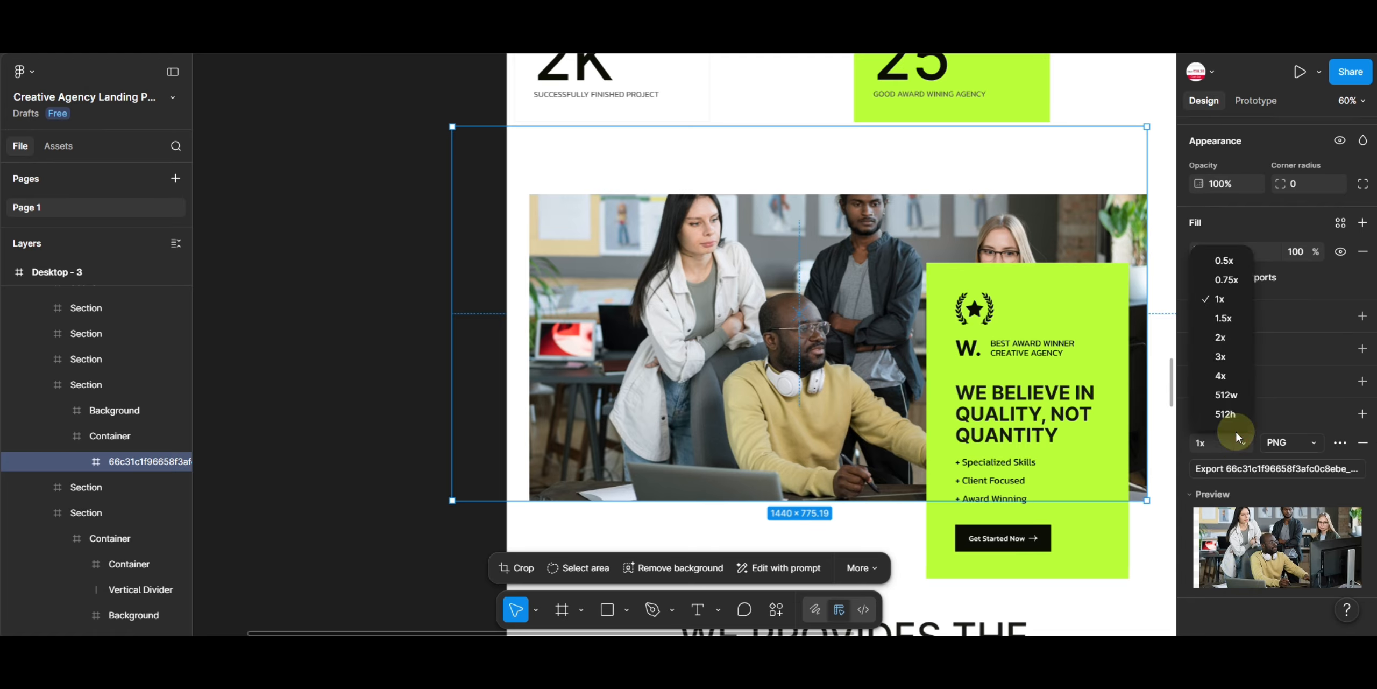
{"action": "left_click", "coordinate": [1219, 337]}
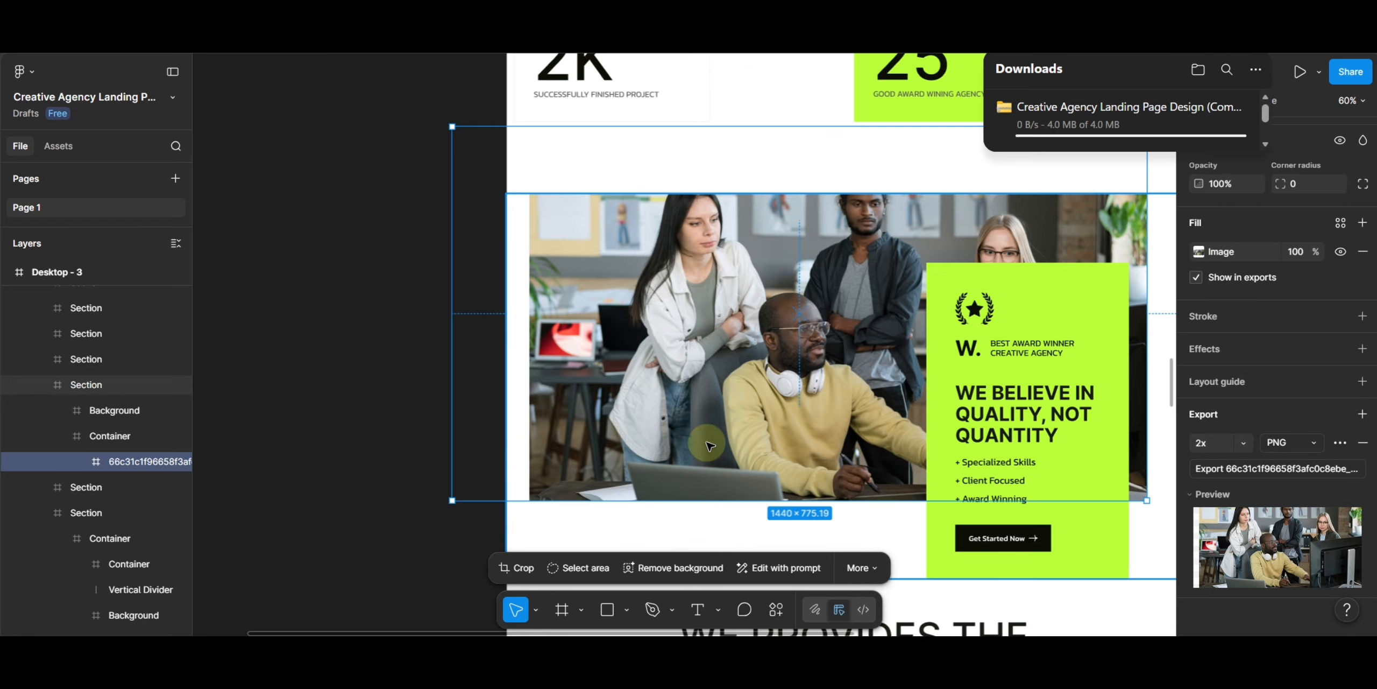
- Move the testimonial section's man portrait onto the empty canvas
{"action": "left_click", "coordinate": [324, 225]}
{"action": "scroll", "coordinate": [1003, 353], "scroll_direction": "down", "scroll_amount": 15}
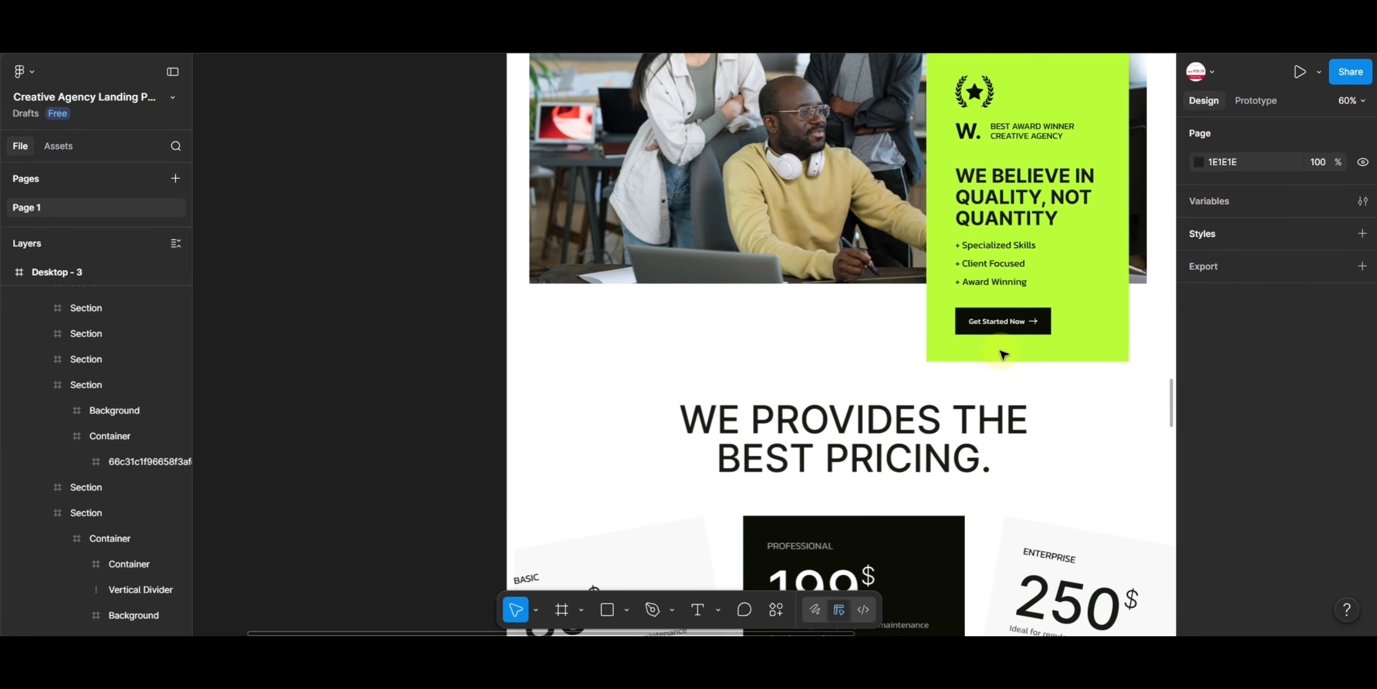
{"action": "double_click", "coordinate": [667, 331]}
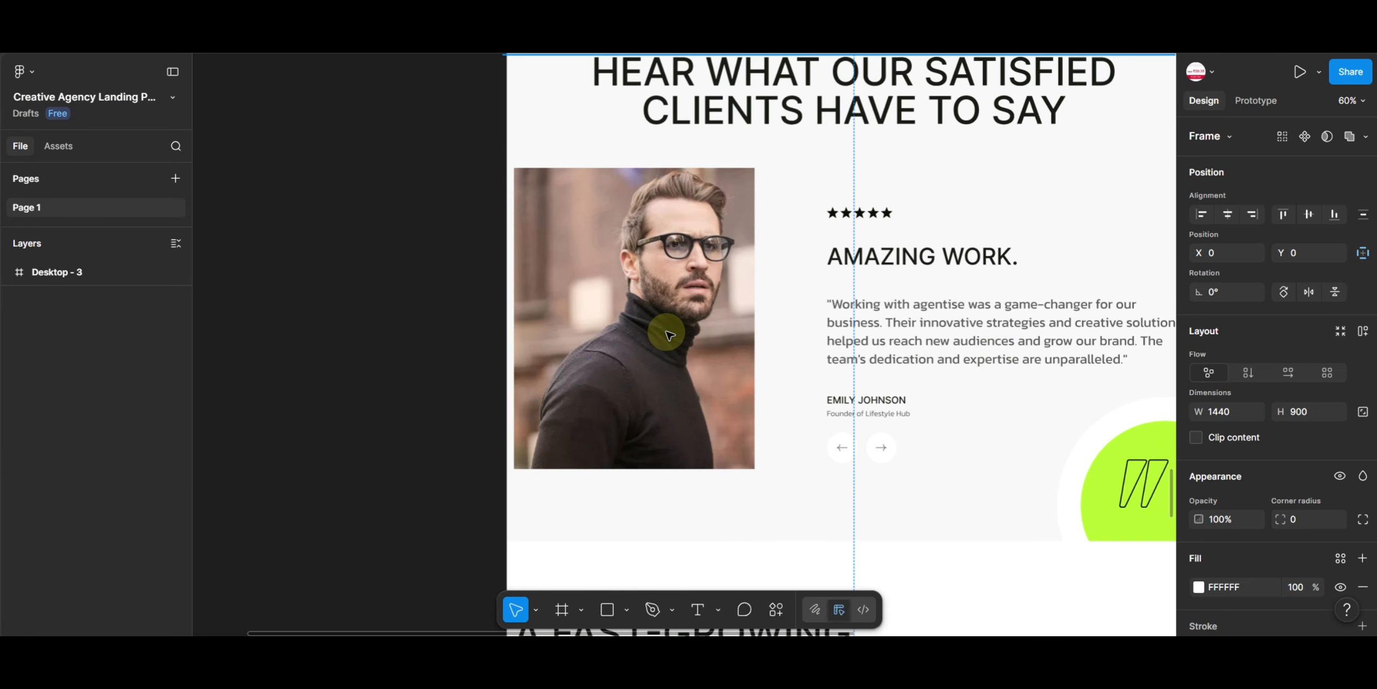
{"action": "double_click", "coordinate": [667, 331]}
{"action": "double_click", "coordinate": [667, 331]}
{"action": "double_click", "coordinate": [667, 329]}
{"action": "left_click", "coordinate": [1161, 179]}
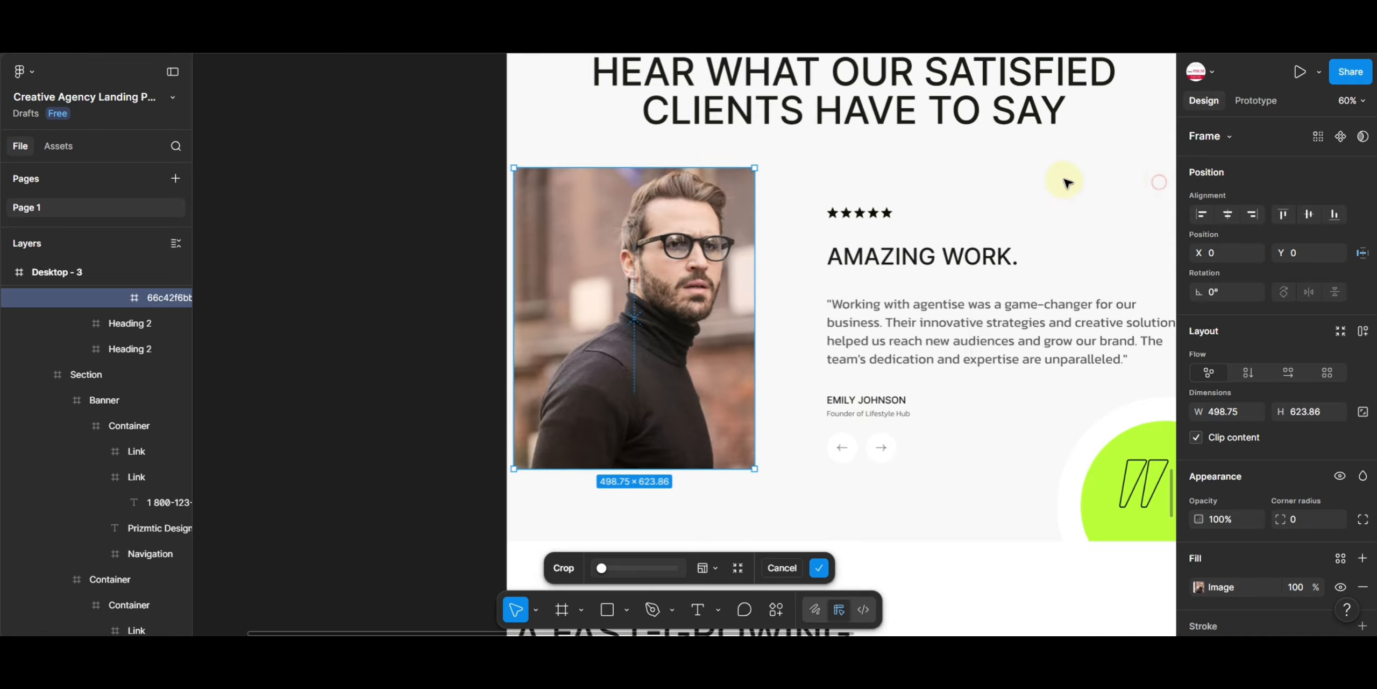
{"action": "left_click_drag", "start_coordinate": [676, 253], "coordinate": [366, 245]}
{"action": "scroll", "coordinate": [1304, 578], "scroll_direction": "down", "scroll_amount": 4}
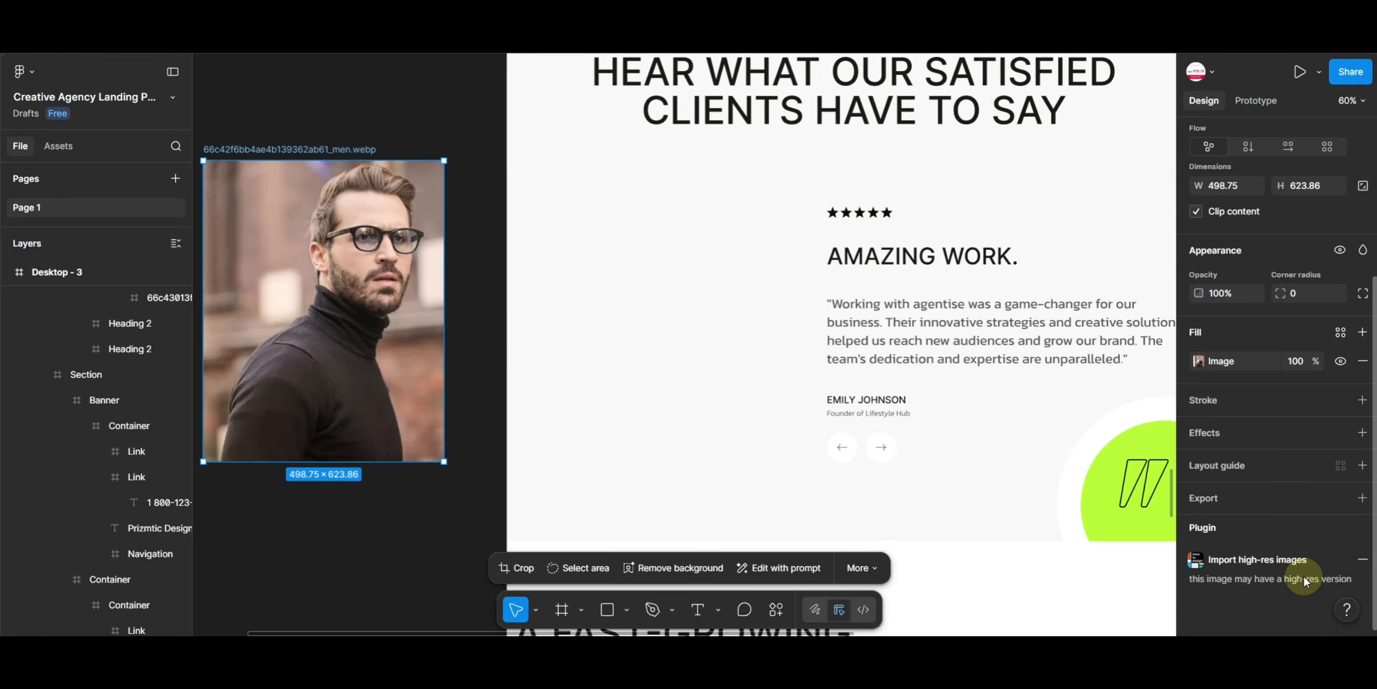
- Add an export setting to the testimonial portrait and set its PNG scale to 1.5x
{"action": "double_click", "coordinate": [362, 307]}
{"action": "left_click", "coordinate": [1293, 493]}
{"action": "scroll", "coordinate": [1293, 492], "scroll_direction": "down", "scroll_amount": 5}
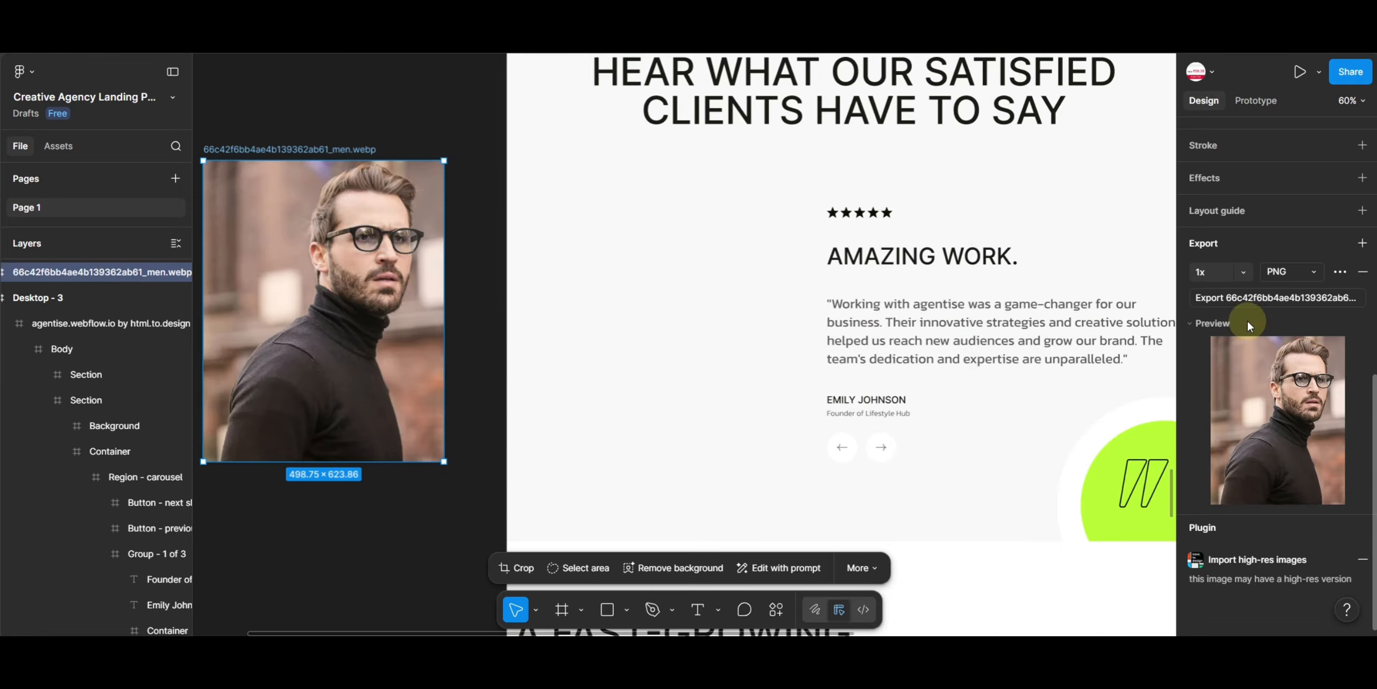
{"action": "left_click", "coordinate": [1243, 272]}
{"action": "left_click", "coordinate": [1227, 359]}
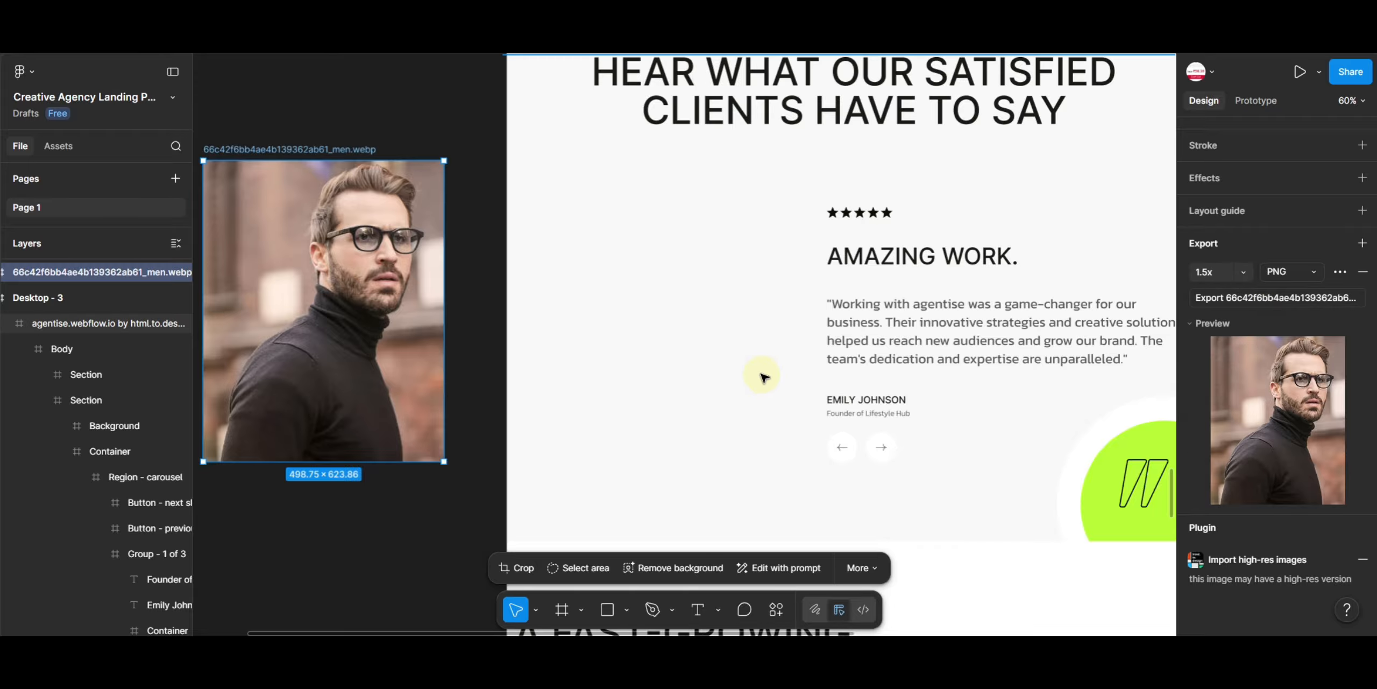
{"action": "scroll", "coordinate": [882, 470], "scroll_direction": "down", "scroll_amount": 10}
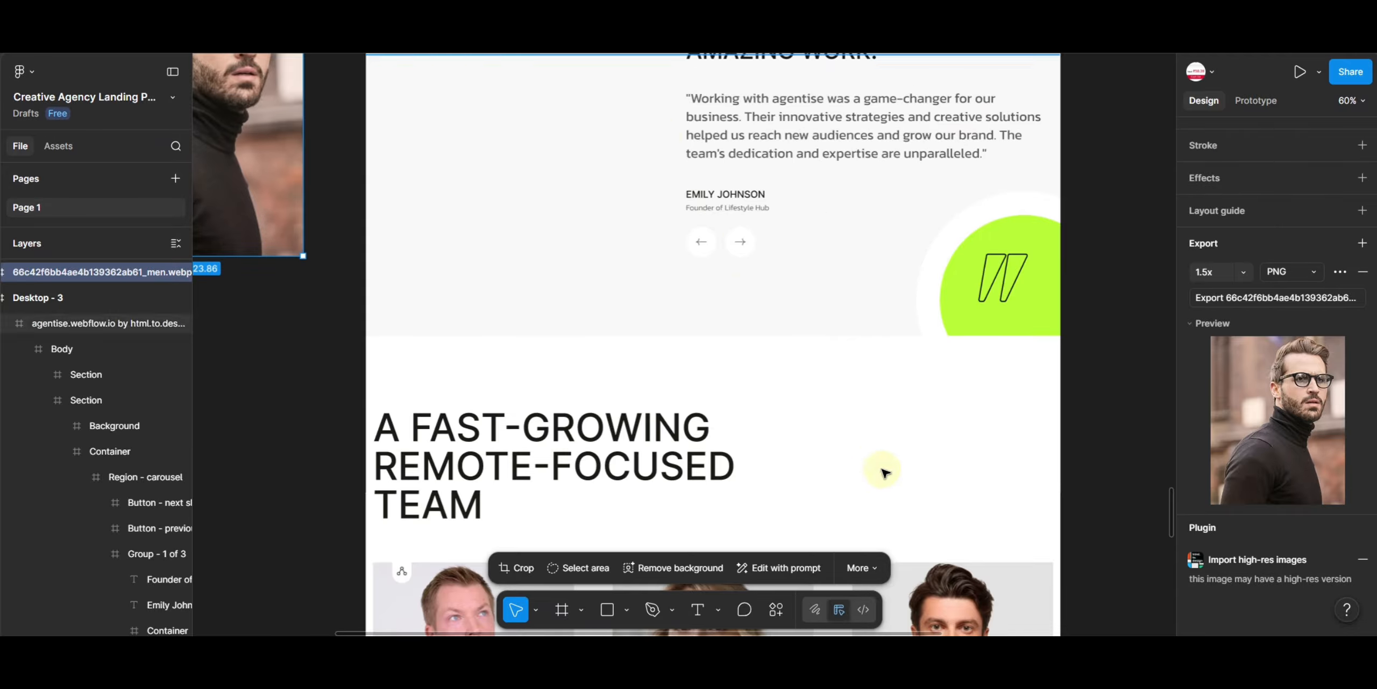
- Move the Brand Standard logo from the partner logos row onto the empty canvas
{"action": "scroll", "coordinate": [689, 295], "scroll_direction": "left", "scroll_amount": 3}
{"action": "scroll", "coordinate": [689, 296], "scroll_direction": "down", "scroll_amount": 1}
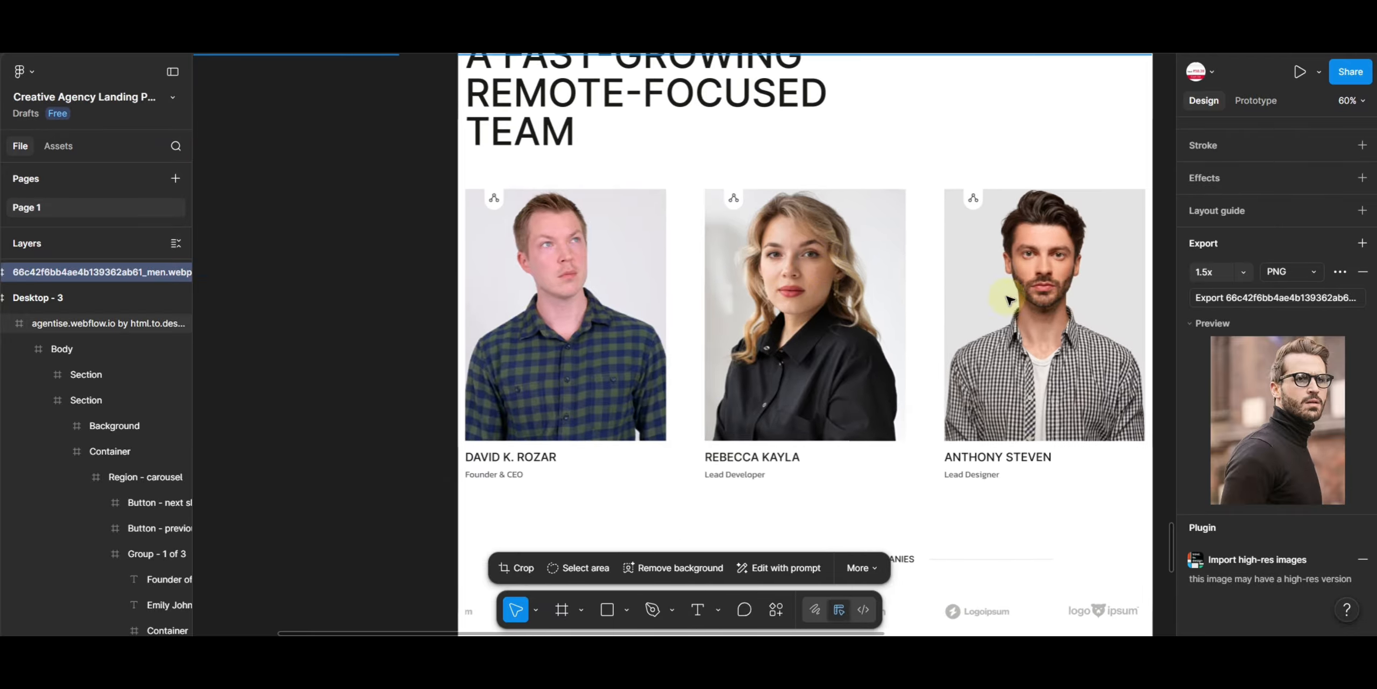
{"action": "scroll", "coordinate": [921, 389], "scroll_direction": "down", "scroll_amount": 5}
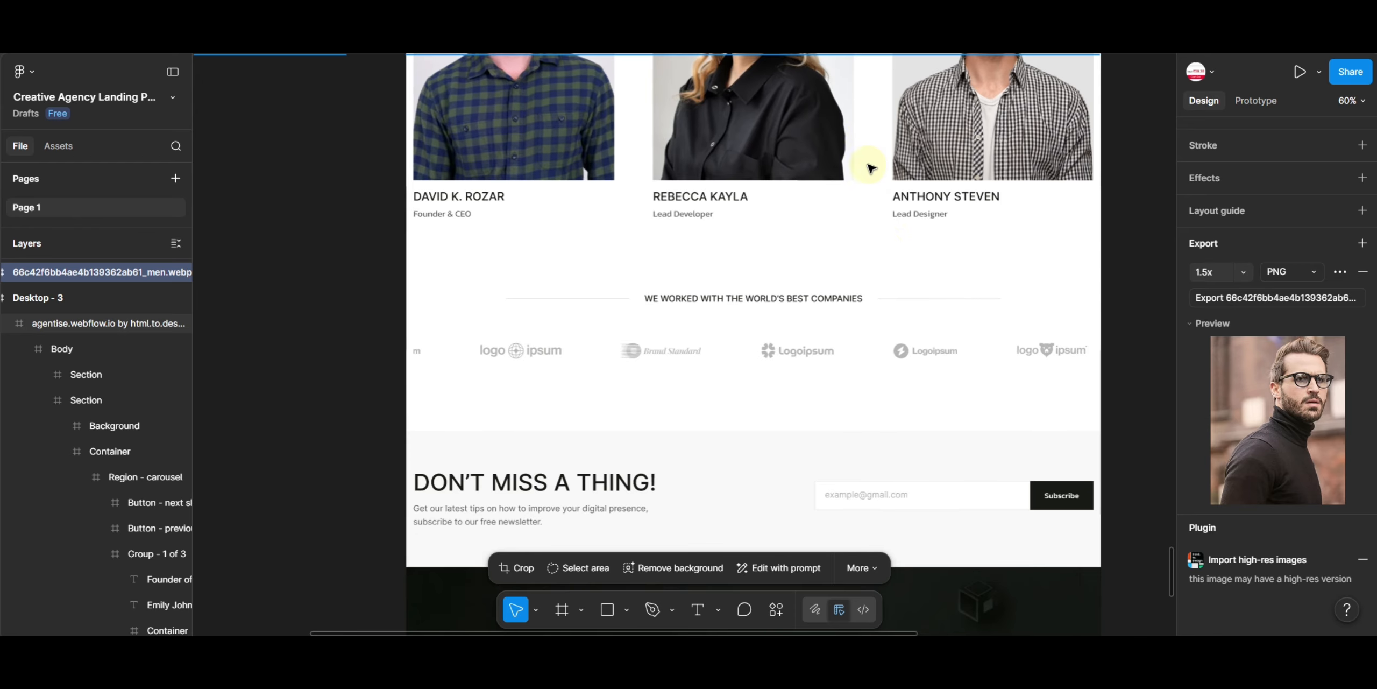
{"action": "left_click", "coordinate": [797, 380]}
{"action": "scroll", "coordinate": [774, 355], "scroll_direction": "left", "scroll_amount": 3}
{"action": "double_click", "coordinate": [750, 350]}
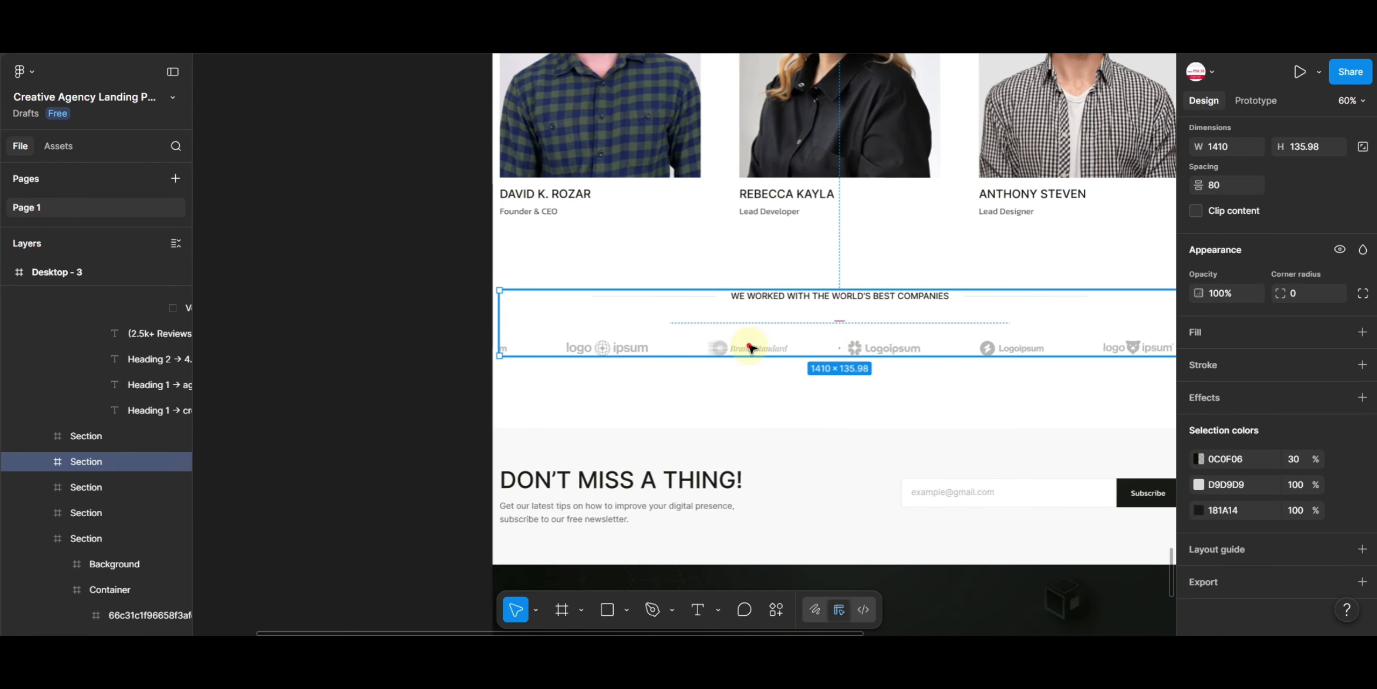
{"action": "double_click", "coordinate": [750, 347]}
{"action": "double_click", "coordinate": [751, 349]}
{"action": "left_click_drag", "start_coordinate": [391, 321], "coordinate": [392, 321]}
- Add an export setting to the Brand Standard logo and export it as SVG
{"action": "left_click", "coordinate": [1362, 580]}
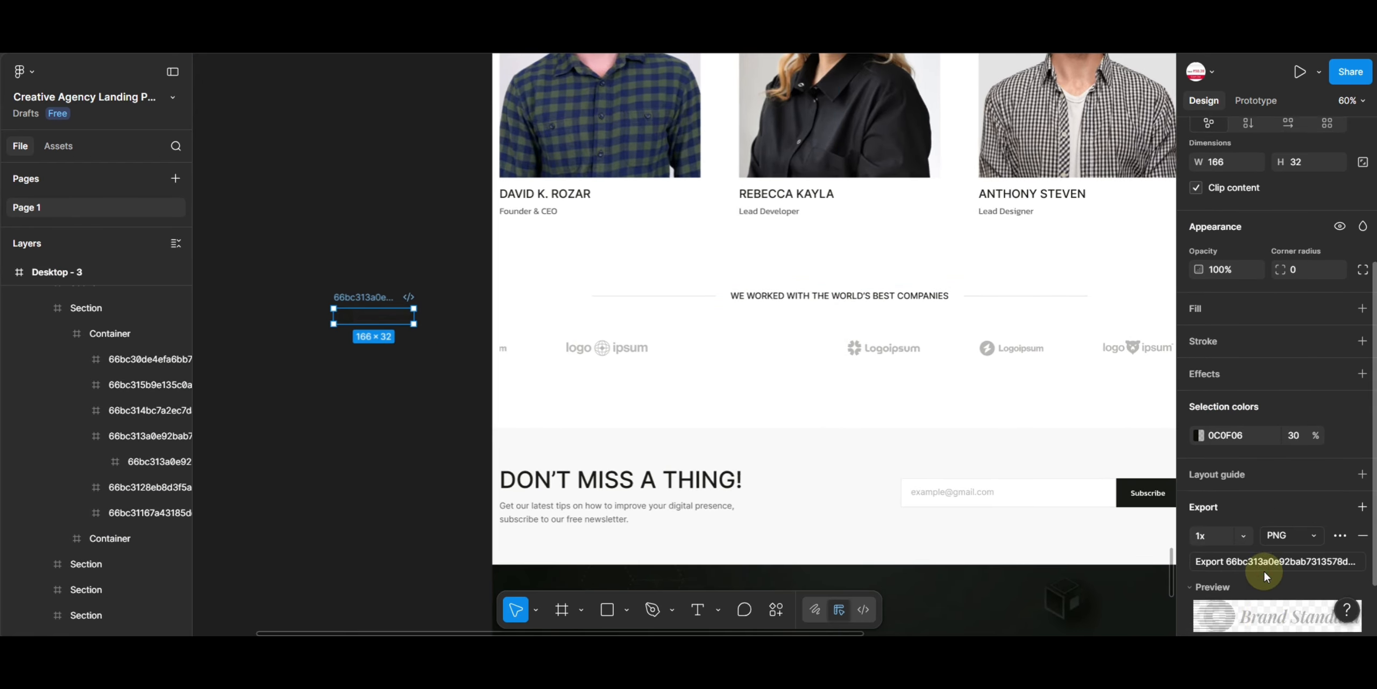
{"action": "scroll", "coordinate": [1238, 570], "scroll_direction": "down", "scroll_amount": 3}
{"action": "left_click", "coordinate": [1283, 491]}
{"action": "left_click", "coordinate": [1217, 520]}
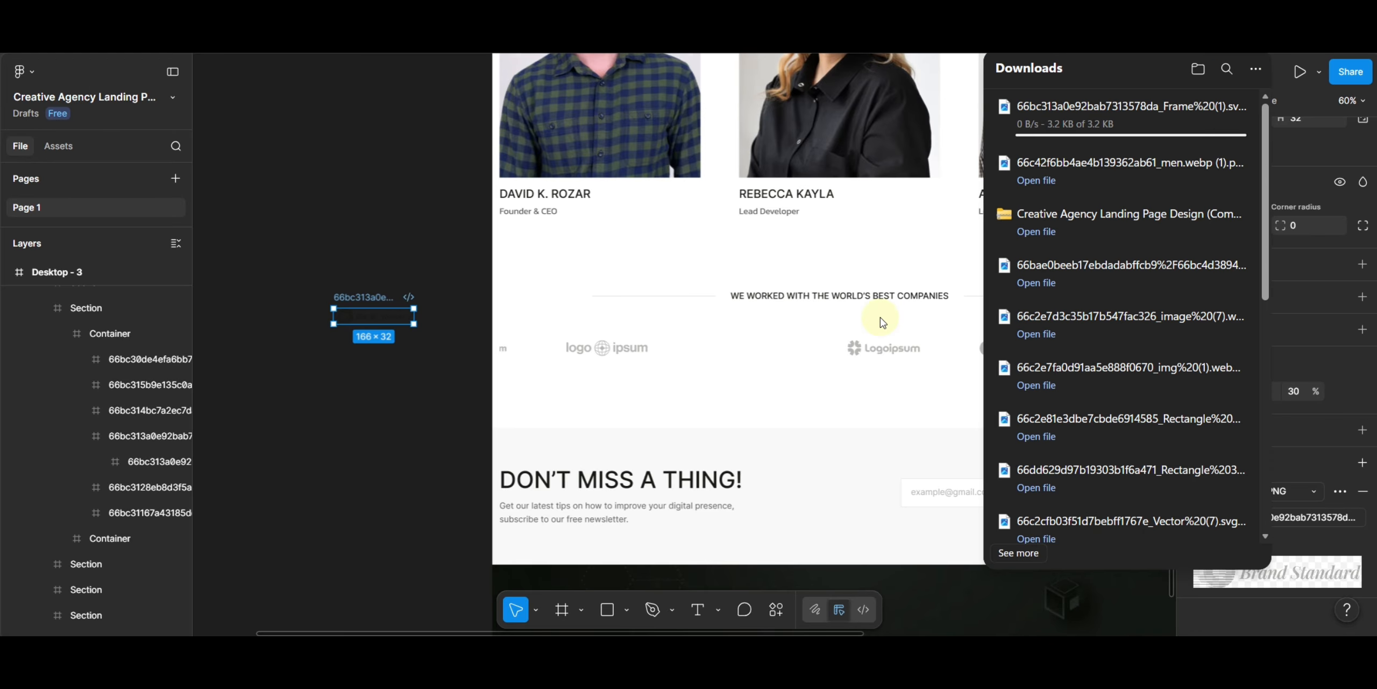
- Move the testimonial section's quote icon out of the lime circle onto the canvas
{"action": "left_click_drag", "start_coordinate": [772, 220], "coordinate": [608, 74]}
{"action": "left_click_drag", "start_coordinate": [828, 485], "coordinate": [847, 318]}
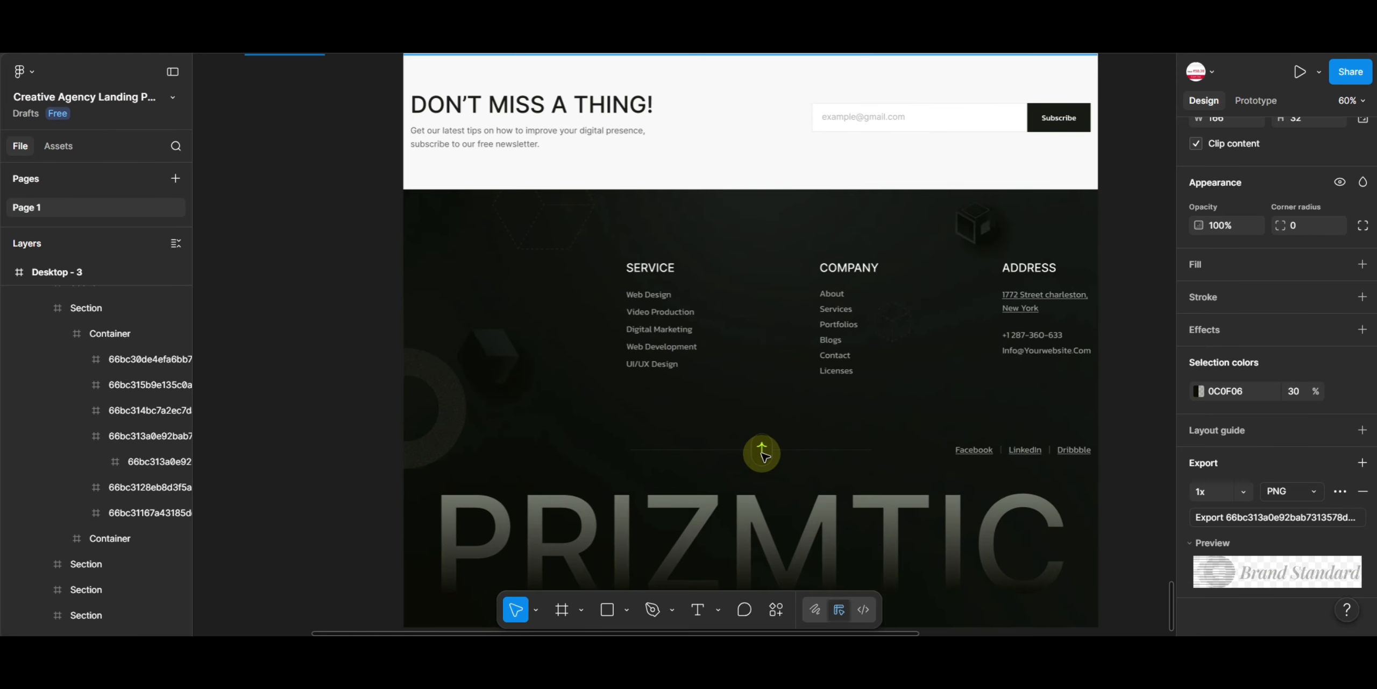
{"action": "scroll", "coordinate": [915, 183], "scroll_direction": "up", "scroll_amount": 7}
{"action": "scroll", "coordinate": [977, 158], "scroll_direction": "up", "scroll_amount": 12}
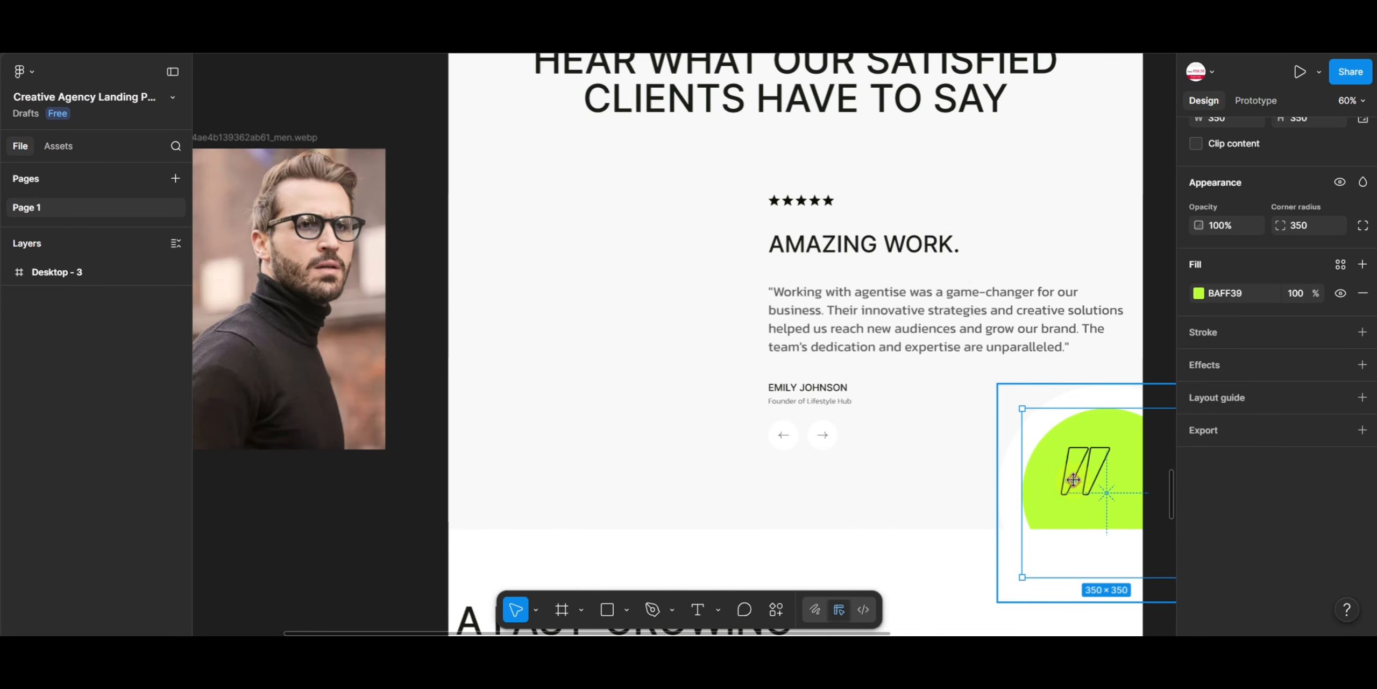
{"action": "double_click", "coordinate": [1075, 482]}
{"action": "scroll", "coordinate": [968, 447], "scroll_direction": "right", "scroll_amount": 5}
{"action": "left_click_drag", "start_coordinate": [863, 417], "coordinate": [1015, 283]}
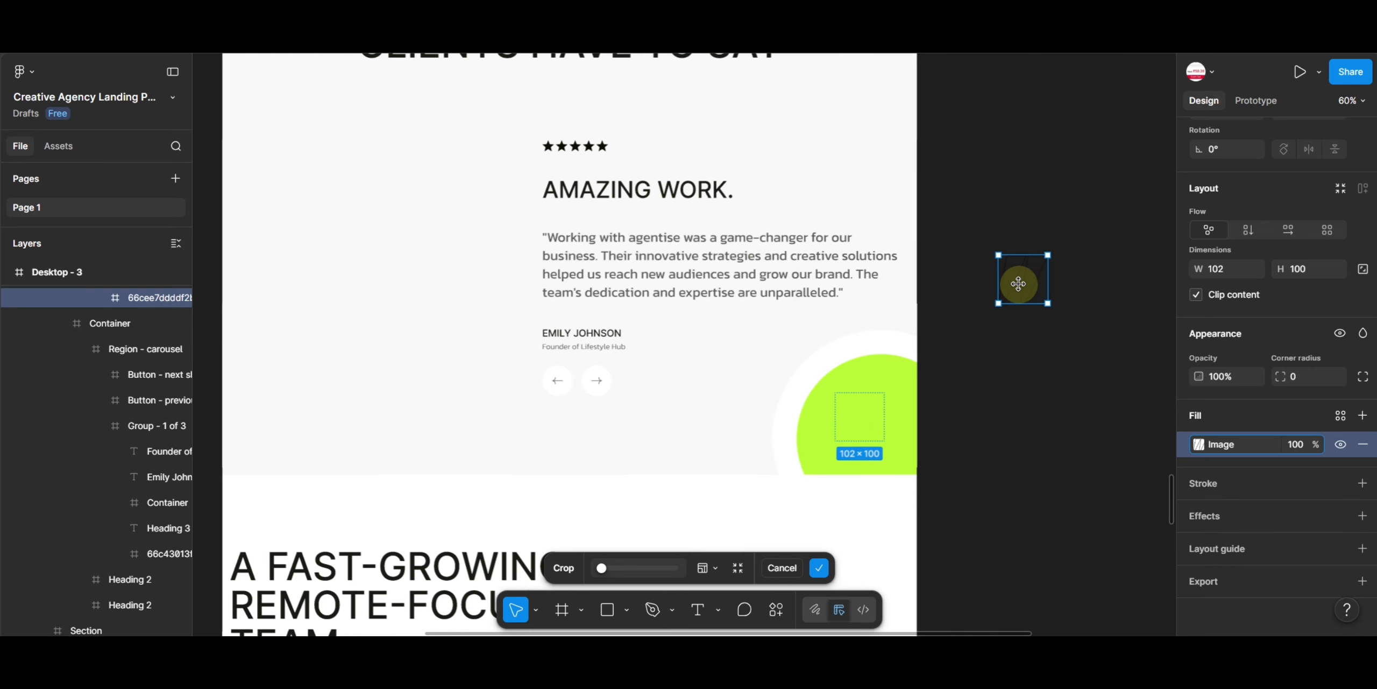
- Add an export setting to the quote icon and undo its move onto the canvas
{"action": "left_click", "coordinate": [1263, 583]}
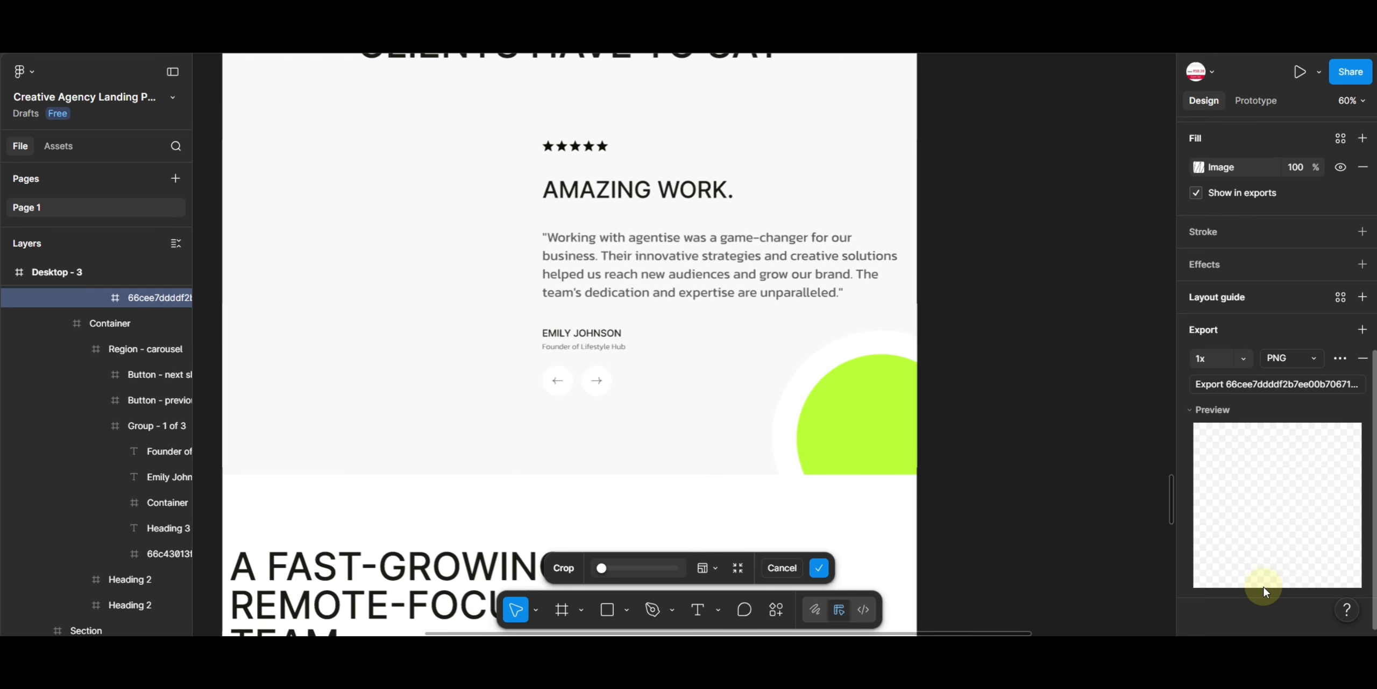
{"action": "left_click", "coordinate": [978, 264]}
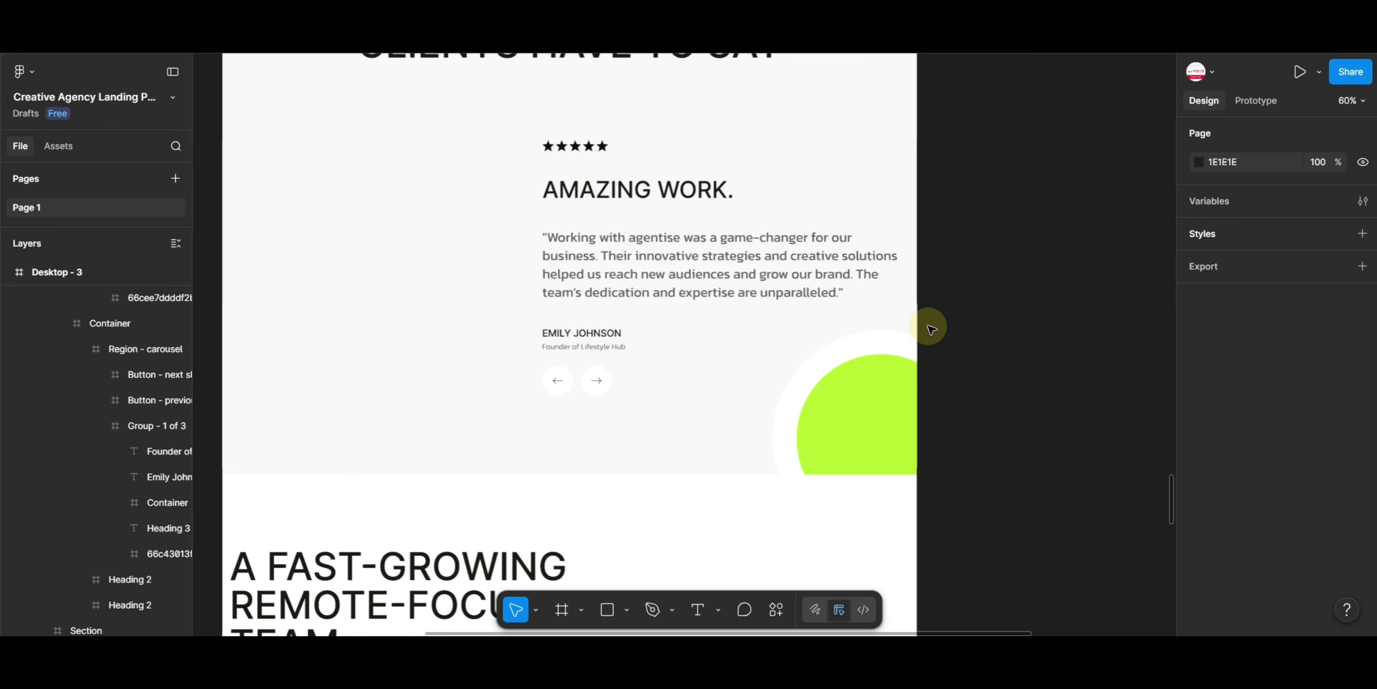
{"action": "key", "text": "ctrl+z"}
{"action": "key", "text": "Escape"}
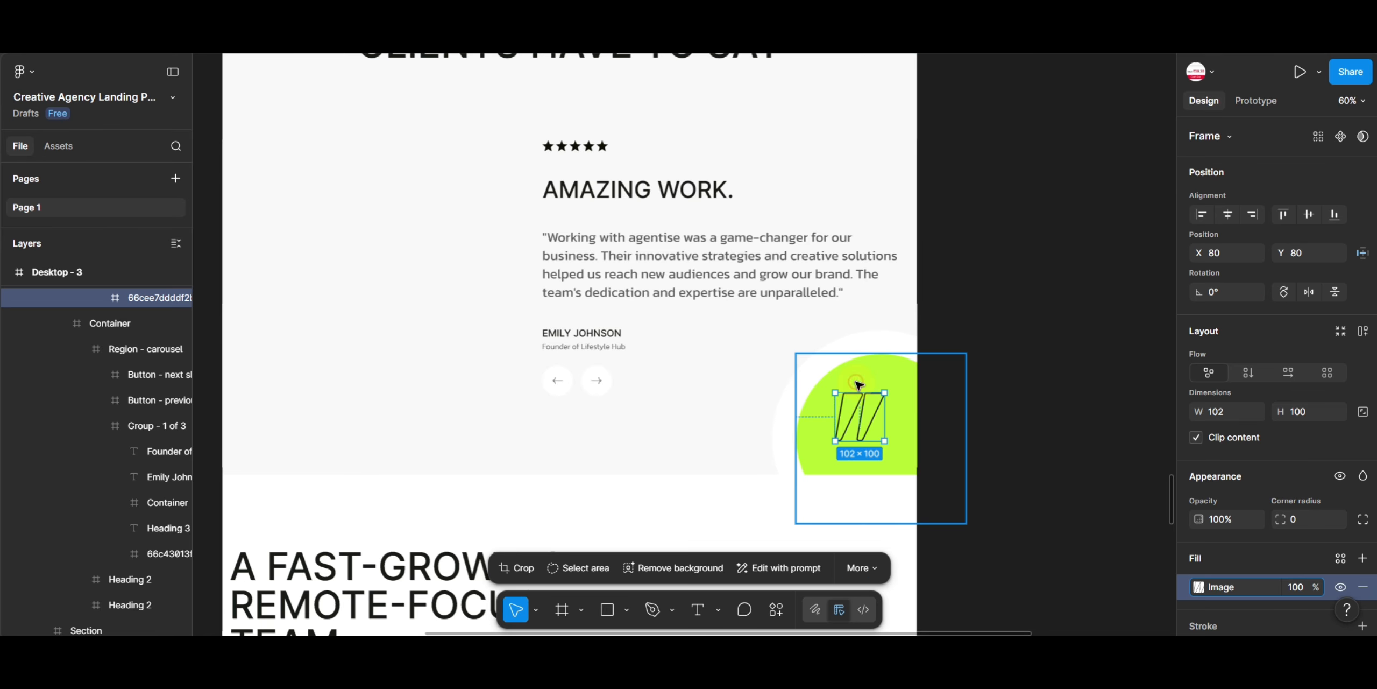
- Move the quote icon onto the canvas again and export it as PNG
{"action": "left_click_drag", "start_coordinate": [864, 414], "coordinate": [990, 322]}
{"action": "scroll", "coordinate": [1244, 585], "scroll_direction": "down", "scroll_amount": 8}
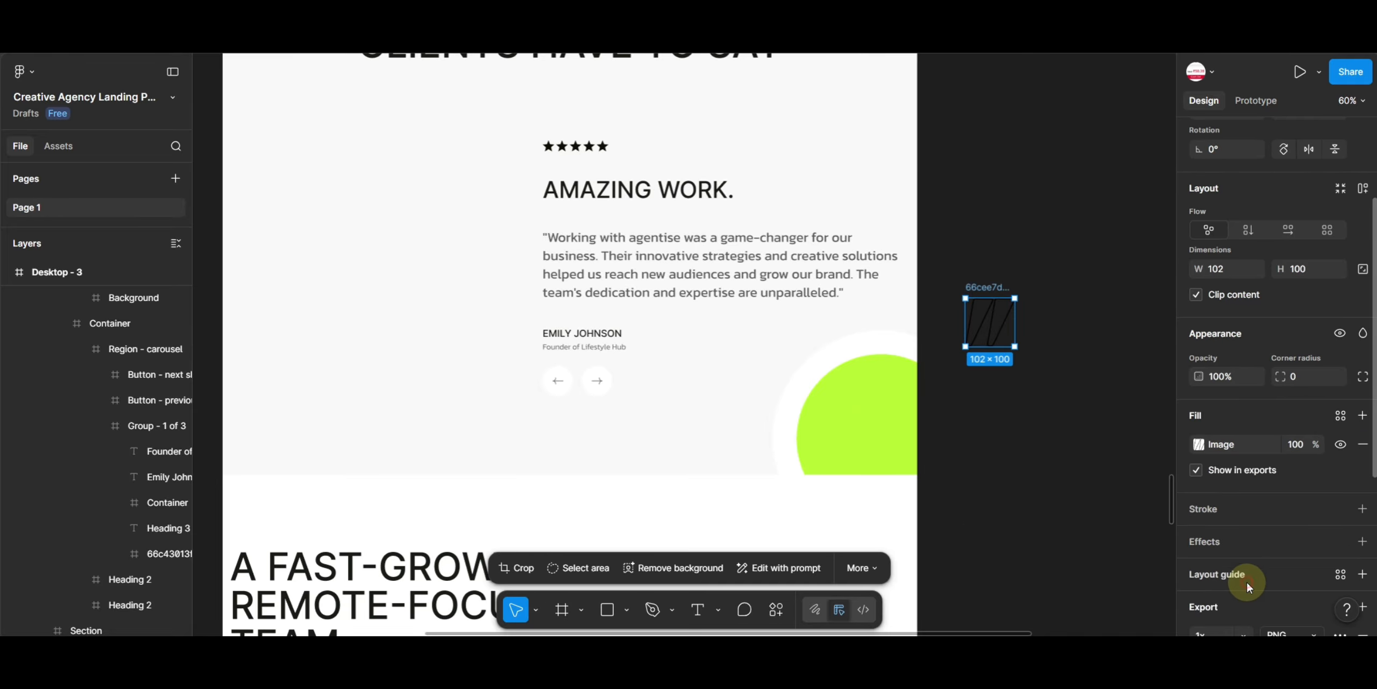
{"action": "left_click", "coordinate": [1244, 364]}
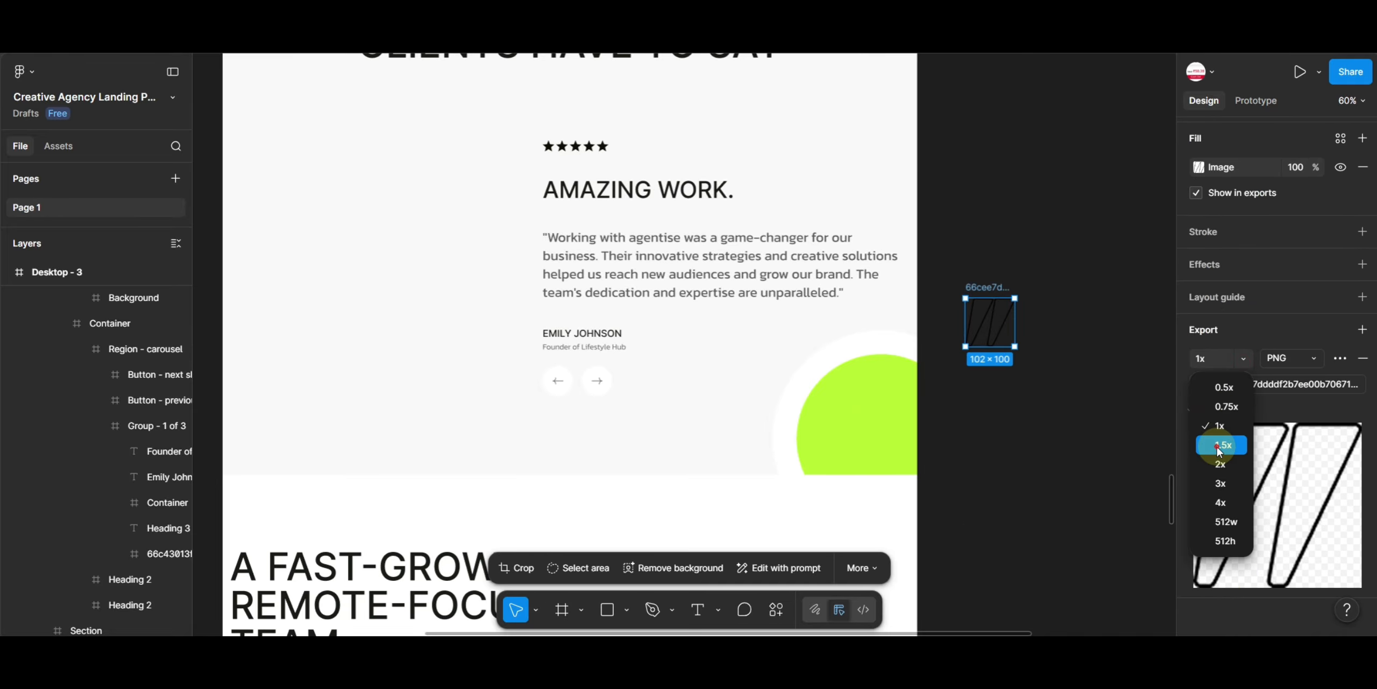
{"action": "left_click", "coordinate": [1246, 387]}
{"action": "left_click", "coordinate": [1246, 387]}
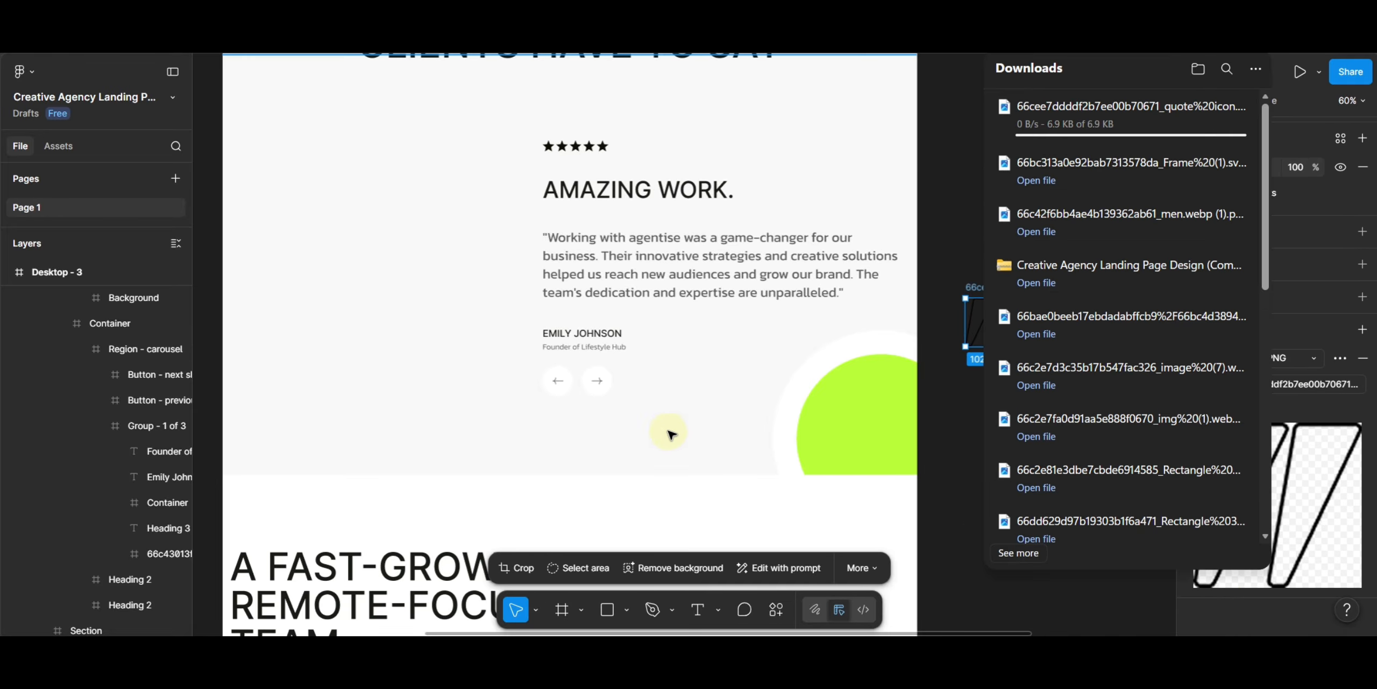
- Move the carousel's next-slide arrow icon onto the empty canvas
{"action": "left_click", "coordinate": [594, 385]}
{"action": "scroll", "coordinate": [594, 385], "scroll_direction": "up", "scroll_amount": 1}
{"action": "scroll", "coordinate": [593, 383], "scroll_direction": "up", "scroll_amount": 1}
{"action": "double_click", "coordinate": [601, 381]}
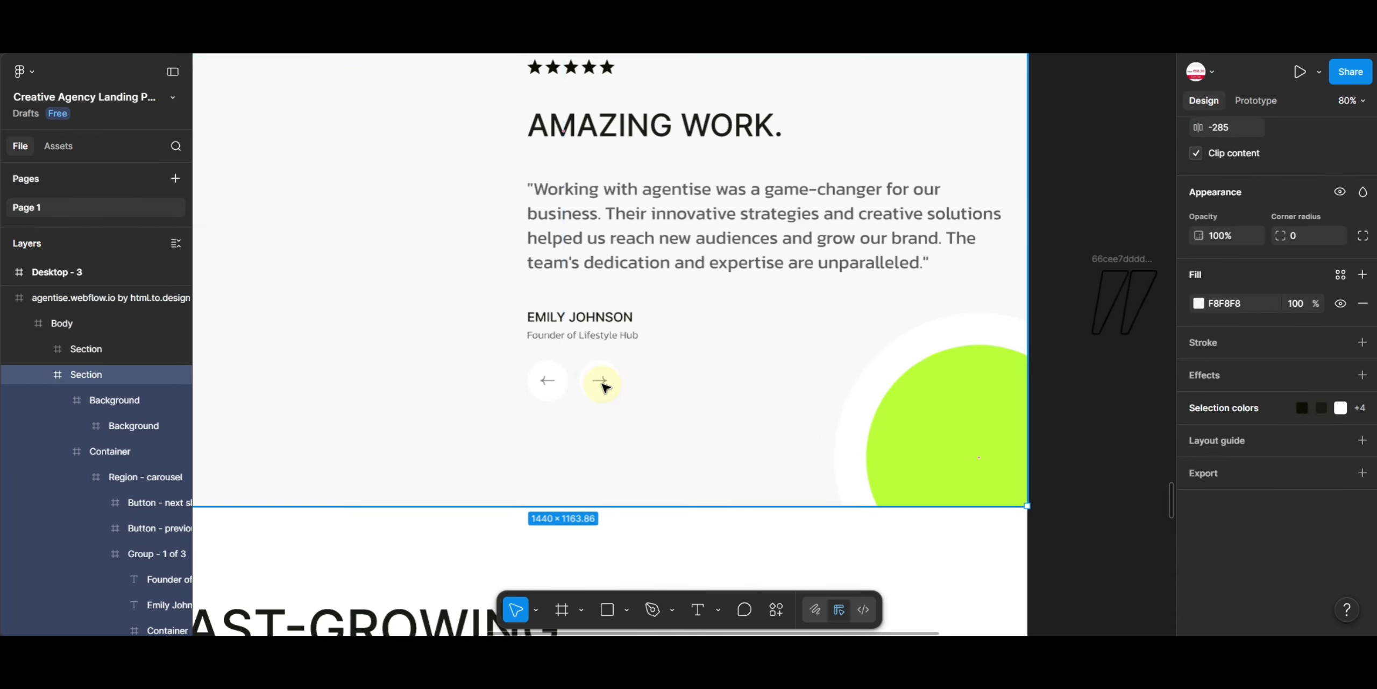
{"action": "double_click", "coordinate": [600, 380]}
{"action": "left_click", "coordinate": [600, 381], "text": "ctrl"}
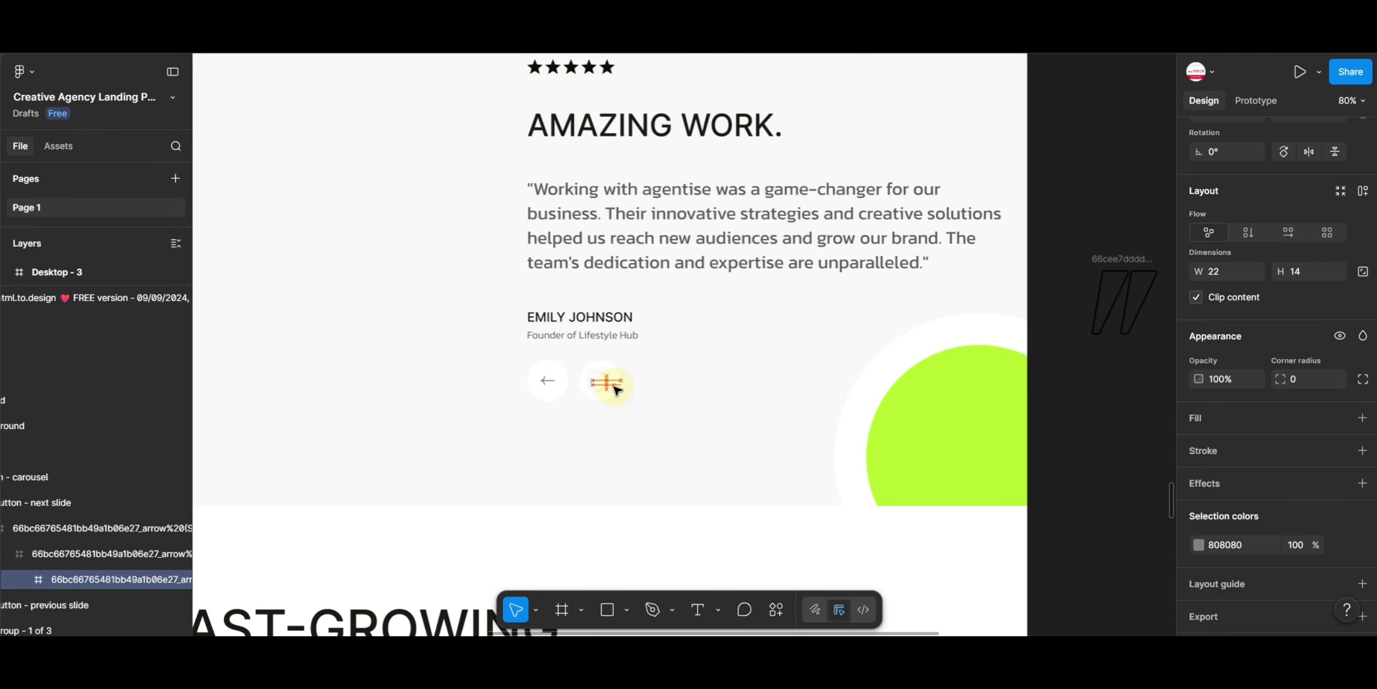
{"action": "double_click", "coordinate": [1080, 395]}
- Add an export setting to the next-slide arrow and export it as SVG
{"action": "scroll", "coordinate": [1241, 590], "scroll_direction": "down", "scroll_amount": 1}
{"action": "left_click", "coordinate": [1242, 589]}
{"action": "scroll", "coordinate": [1242, 589], "scroll_direction": "down", "scroll_amount": 4}
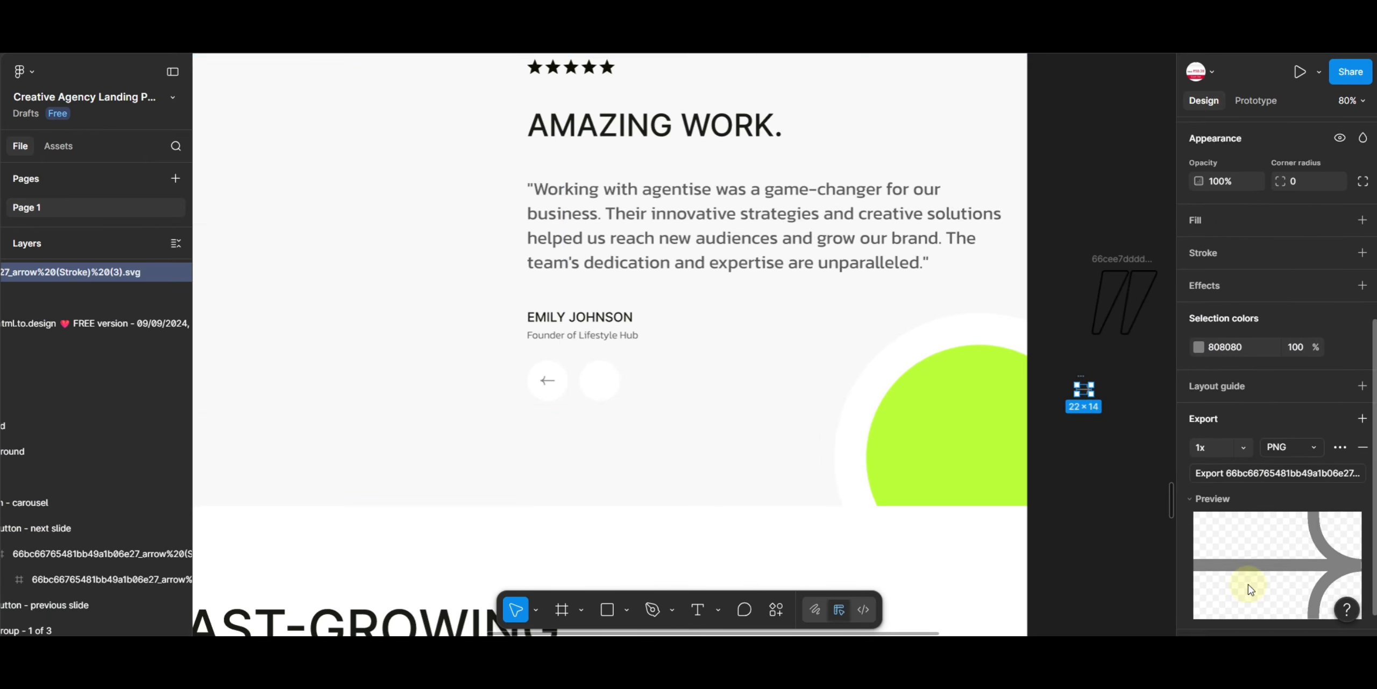
{"action": "left_click", "coordinate": [1278, 417]}
{"action": "left_click", "coordinate": [1288, 454]}
{"action": "left_click", "coordinate": [1262, 442]}
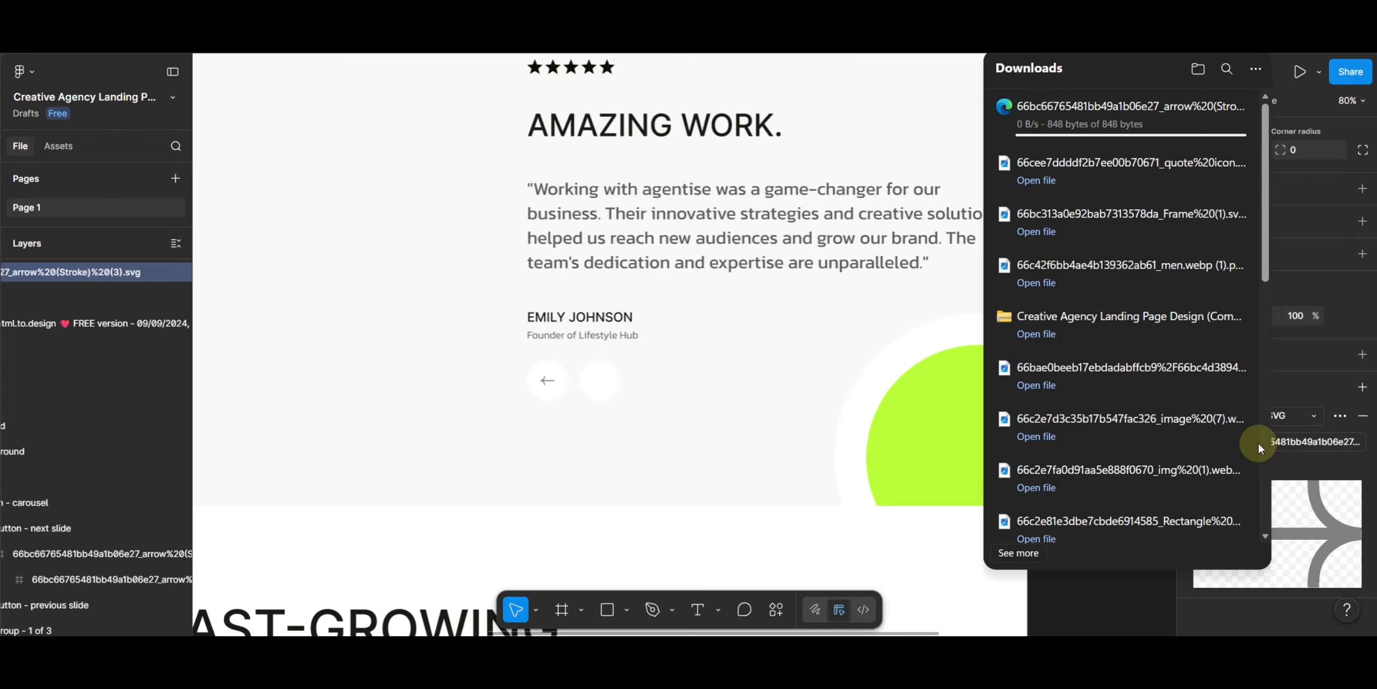
- Move the arrow icon from the pricing card's Get started button onto the canvas
{"action": "left_click", "coordinate": [701, 313]}
{"action": "scroll", "coordinate": [756, 236], "scroll_direction": "down", "scroll_amount": 5}
{"action": "scroll", "coordinate": [756, 235], "scroll_direction": "up", "scroll_amount": 10}
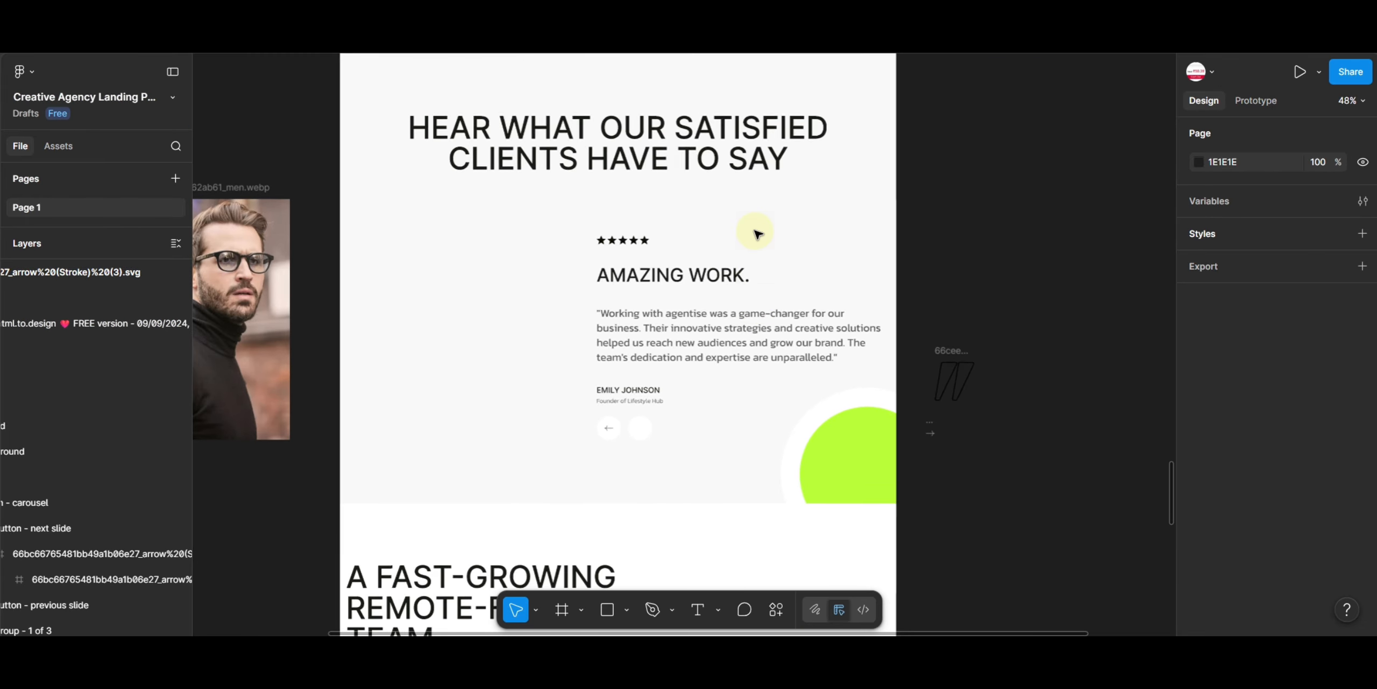
{"action": "scroll", "coordinate": [802, 288], "scroll_direction": "left", "scroll_amount": 2}
{"action": "scroll", "coordinate": [716, 468], "scroll_direction": "down", "scroll_amount": 4}
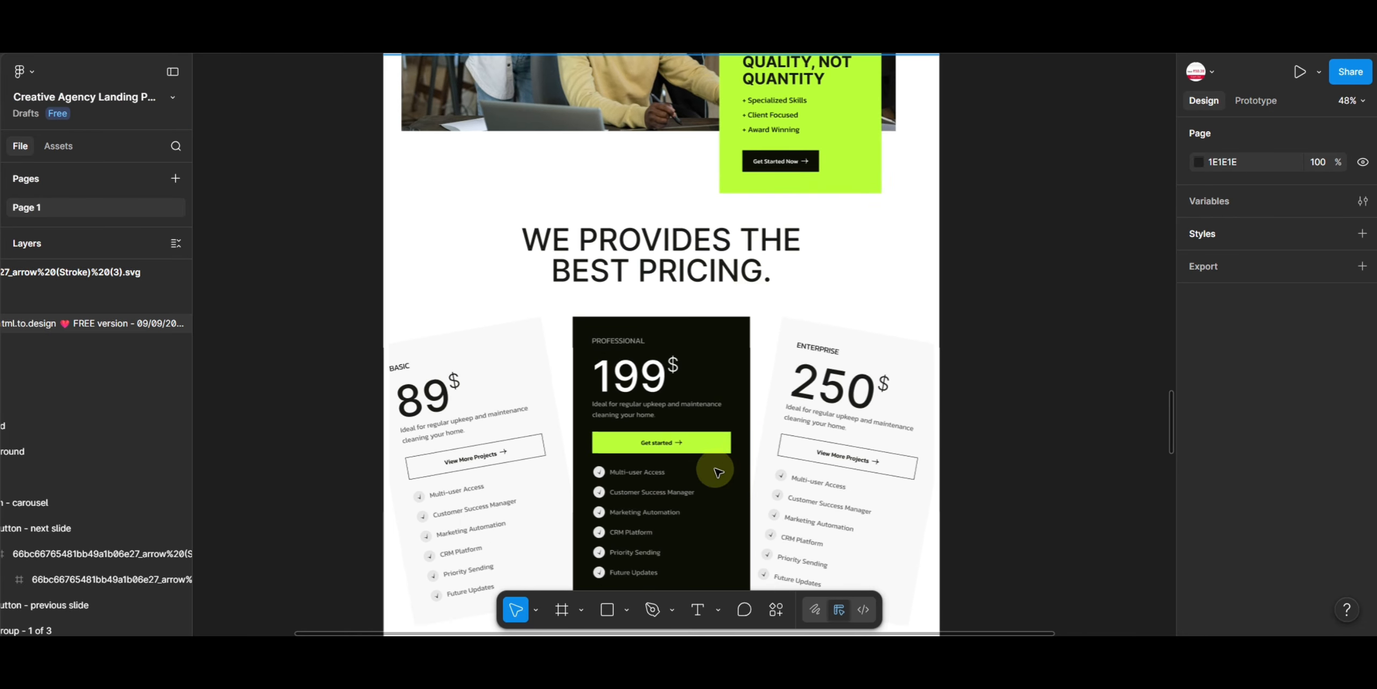
{"action": "scroll", "coordinate": [699, 438], "scroll_direction": "up", "scroll_amount": 6, "text": "ctrl"}
{"action": "left_click", "coordinate": [696, 439]}
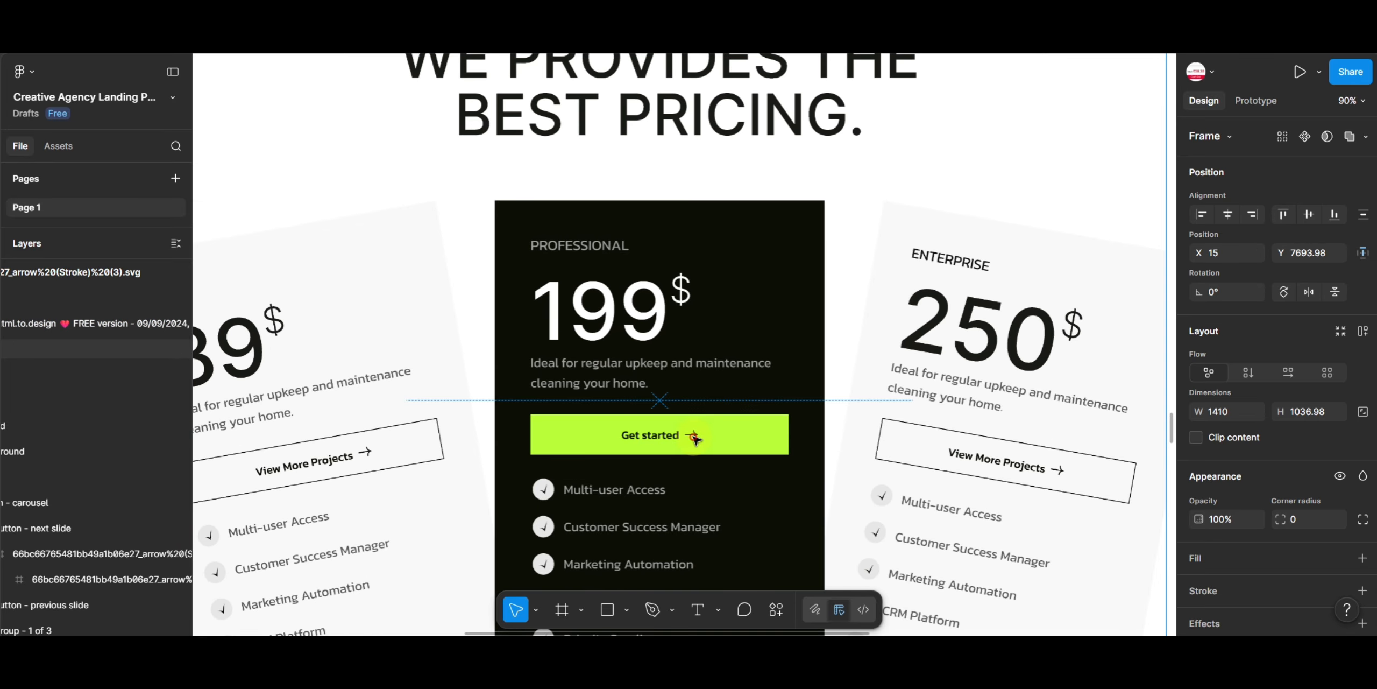
{"action": "double_click", "coordinate": [694, 439]}
{"action": "scroll", "coordinate": [801, 340], "scroll_direction": "right", "scroll_amount": 5}
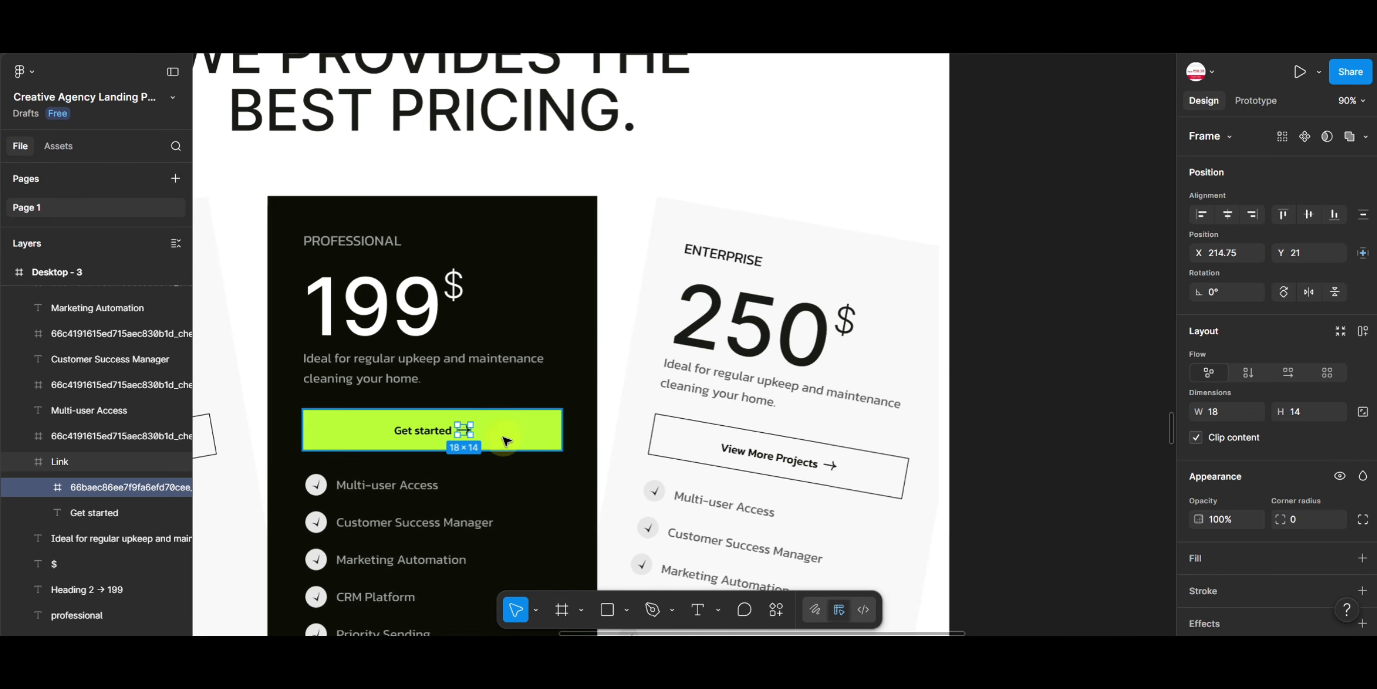
{"action": "left_click_drag", "start_coordinate": [464, 434], "coordinate": [1029, 326]}
- Add an export setting to the Get started arrow and export it as SVG
{"action": "scroll", "coordinate": [1313, 537], "scroll_direction": "down", "scroll_amount": 3}
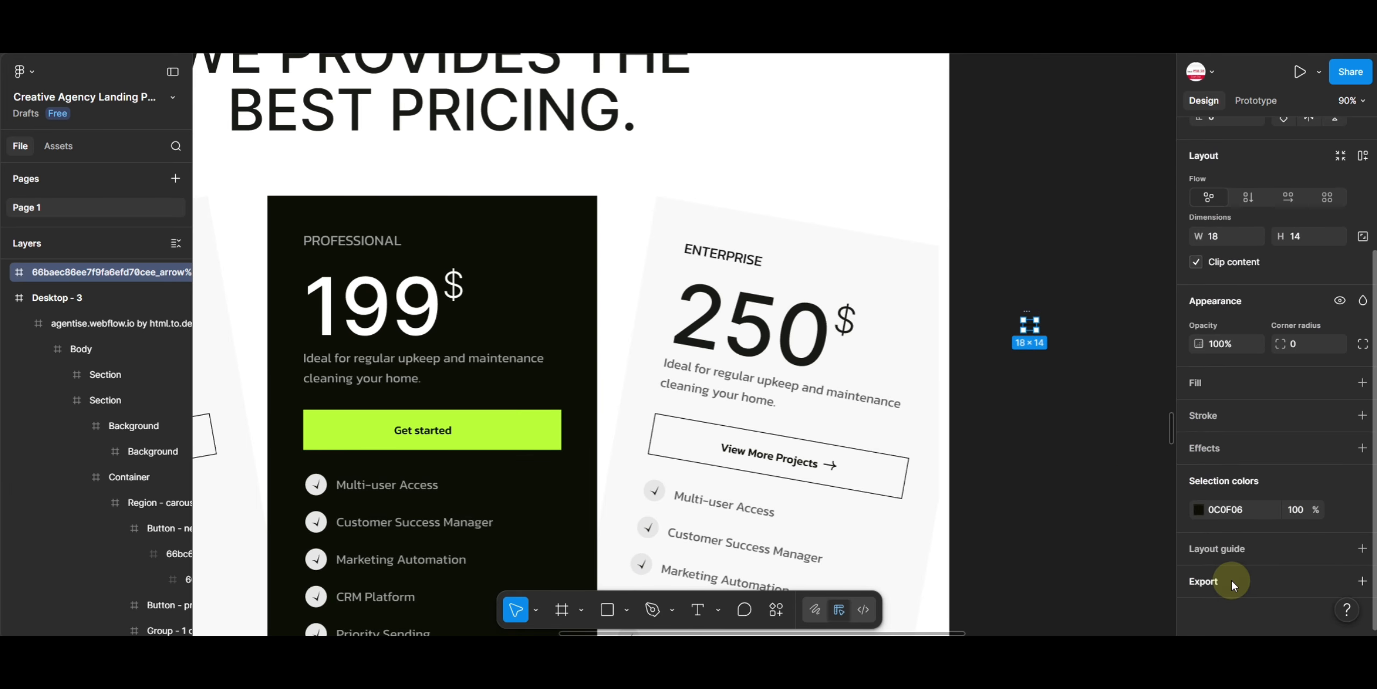
{"action": "left_click", "coordinate": [1231, 579]}
{"action": "scroll", "coordinate": [1237, 548], "scroll_direction": "down", "scroll_amount": 4}
{"action": "left_click", "coordinate": [1274, 392]}
{"action": "left_click", "coordinate": [1289, 431]}
{"action": "left_click", "coordinate": [1255, 419]}
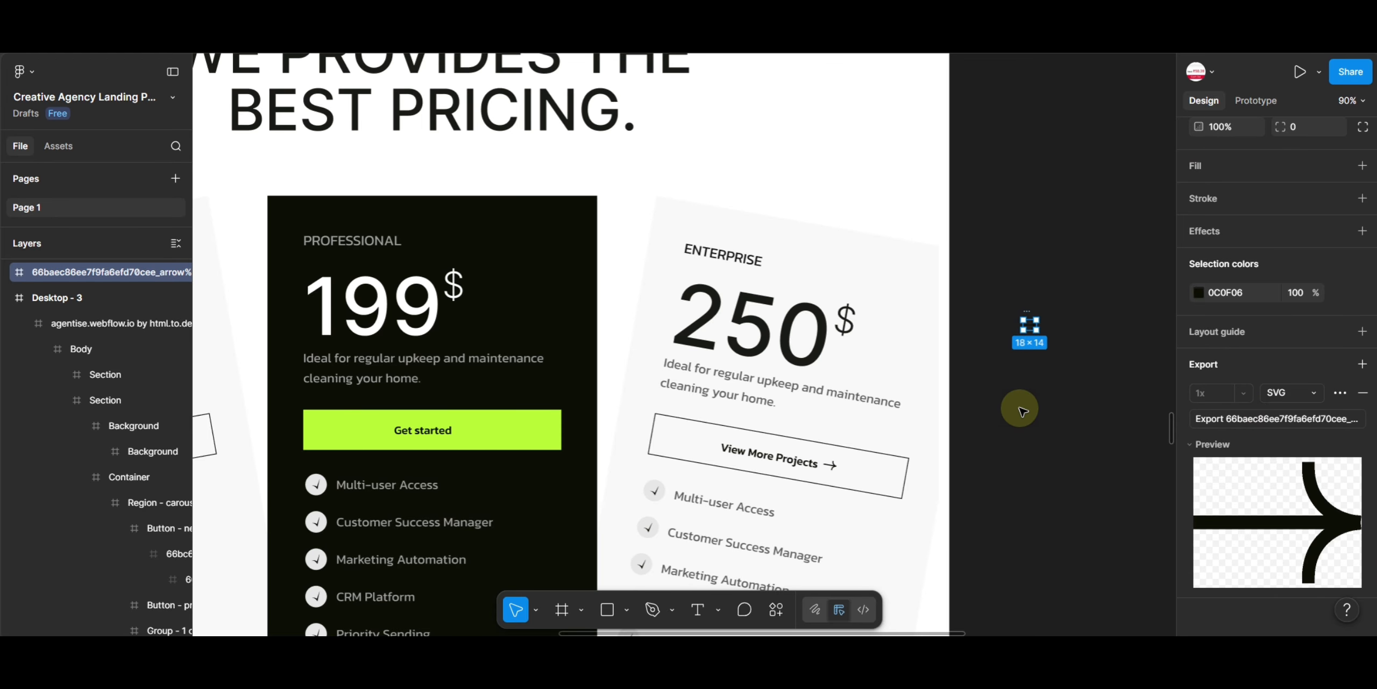
- Move the award card's laurel star icon onto the empty canvas
{"action": "left_click", "coordinate": [959, 418]}
{"action": "scroll", "coordinate": [378, 258], "scroll_direction": "down", "scroll_amount": 3}
{"action": "scroll", "coordinate": [378, 258], "scroll_direction": "up", "scroll_amount": 8}
{"action": "scroll", "coordinate": [378, 258], "scroll_direction": "left", "scroll_amount": 5}
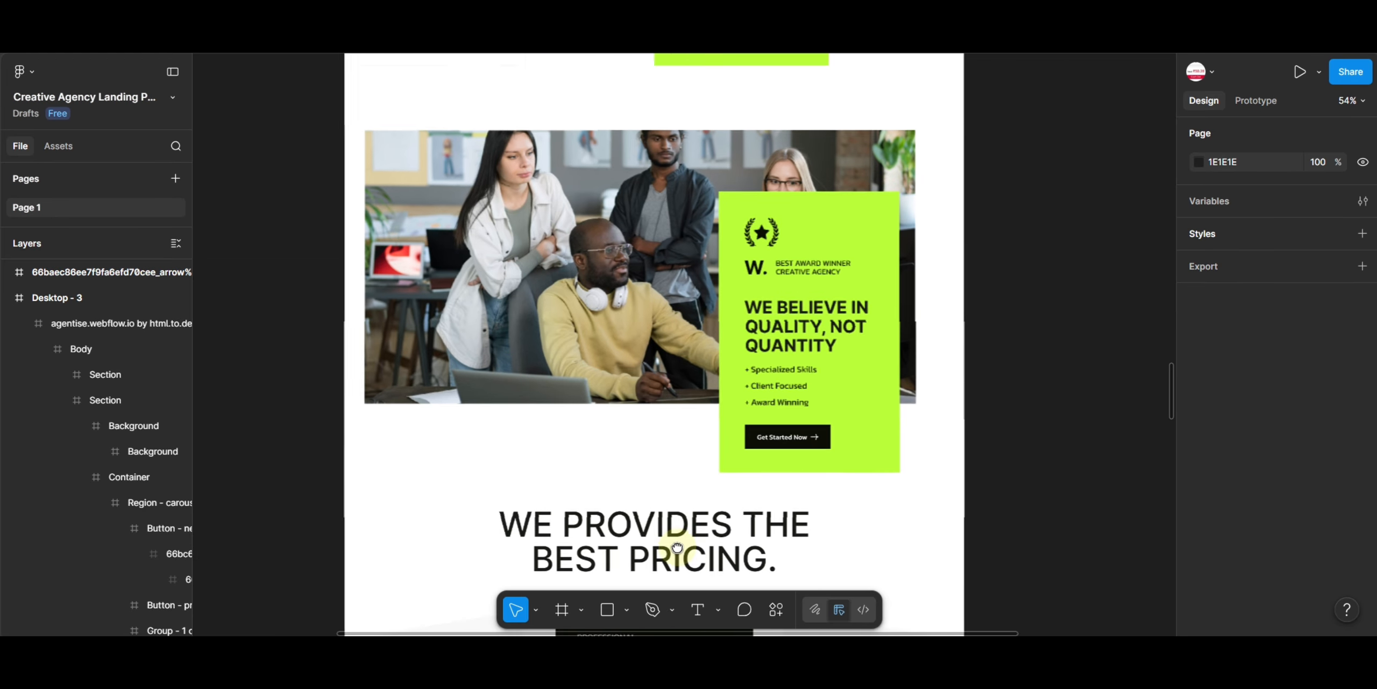
{"action": "double_click", "coordinate": [773, 245]}
{"action": "double_click", "coordinate": [772, 246]}
{"action": "double_click", "coordinate": [773, 245]}
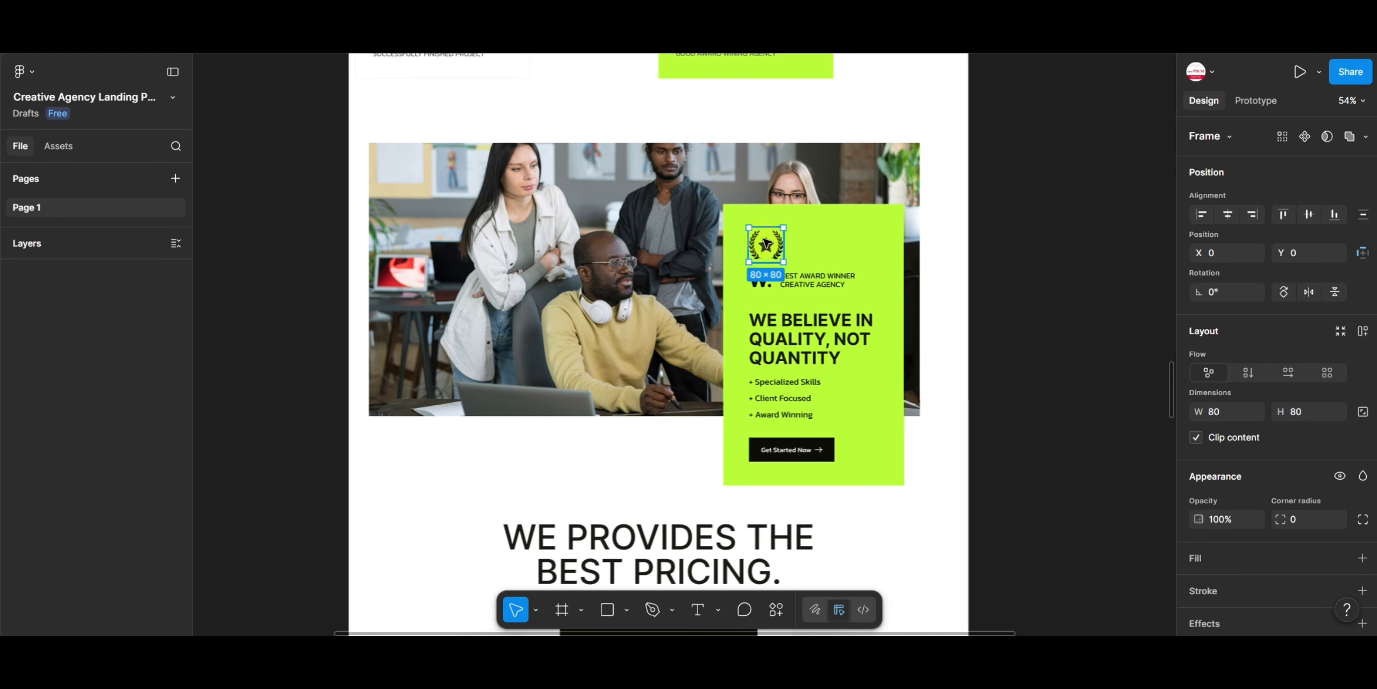
{"action": "left_click_drag", "start_coordinate": [772, 245], "coordinate": [1050, 246]}
- Add an export setting to the laurel star icon and export it as PNG
{"action": "scroll", "coordinate": [1241, 518], "scroll_direction": "down", "scroll_amount": 4}
{"action": "left_click", "coordinate": [1261, 591]}
{"action": "scroll", "coordinate": [1246, 538], "scroll_direction": "down", "scroll_amount": 5}
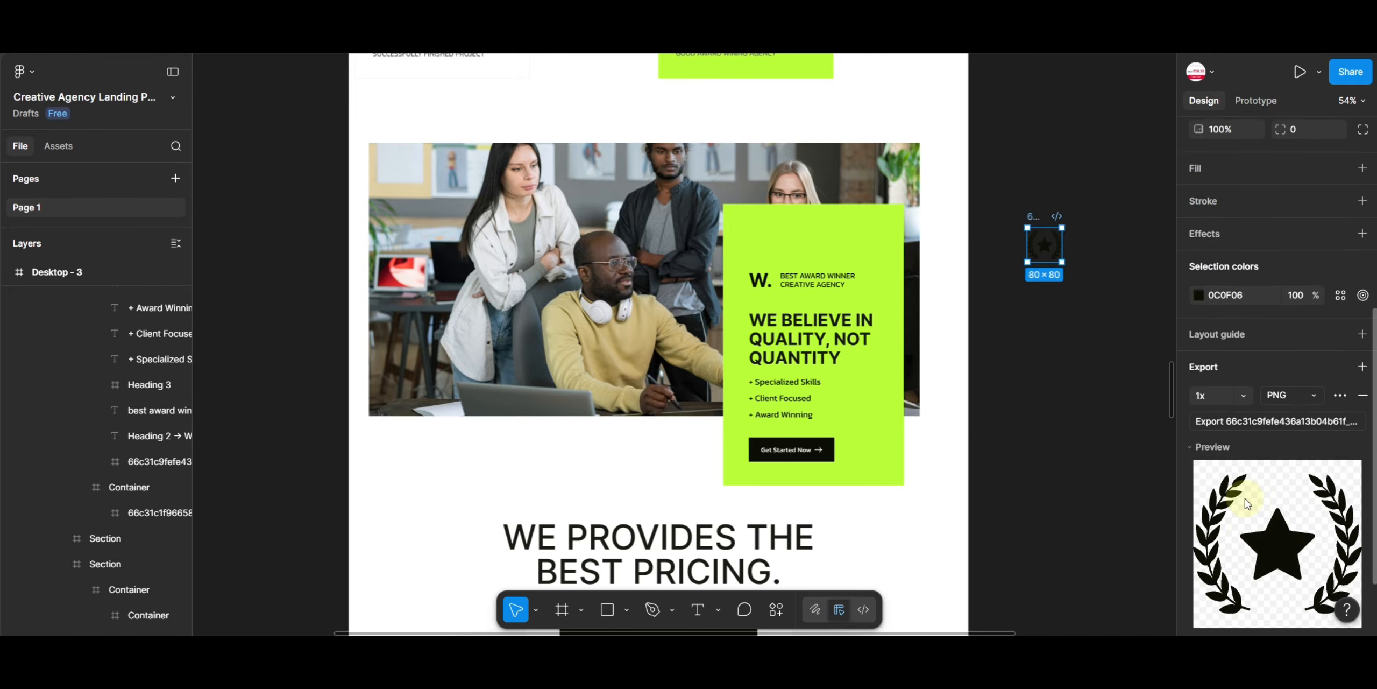
{"action": "left_click", "coordinate": [1297, 383]}
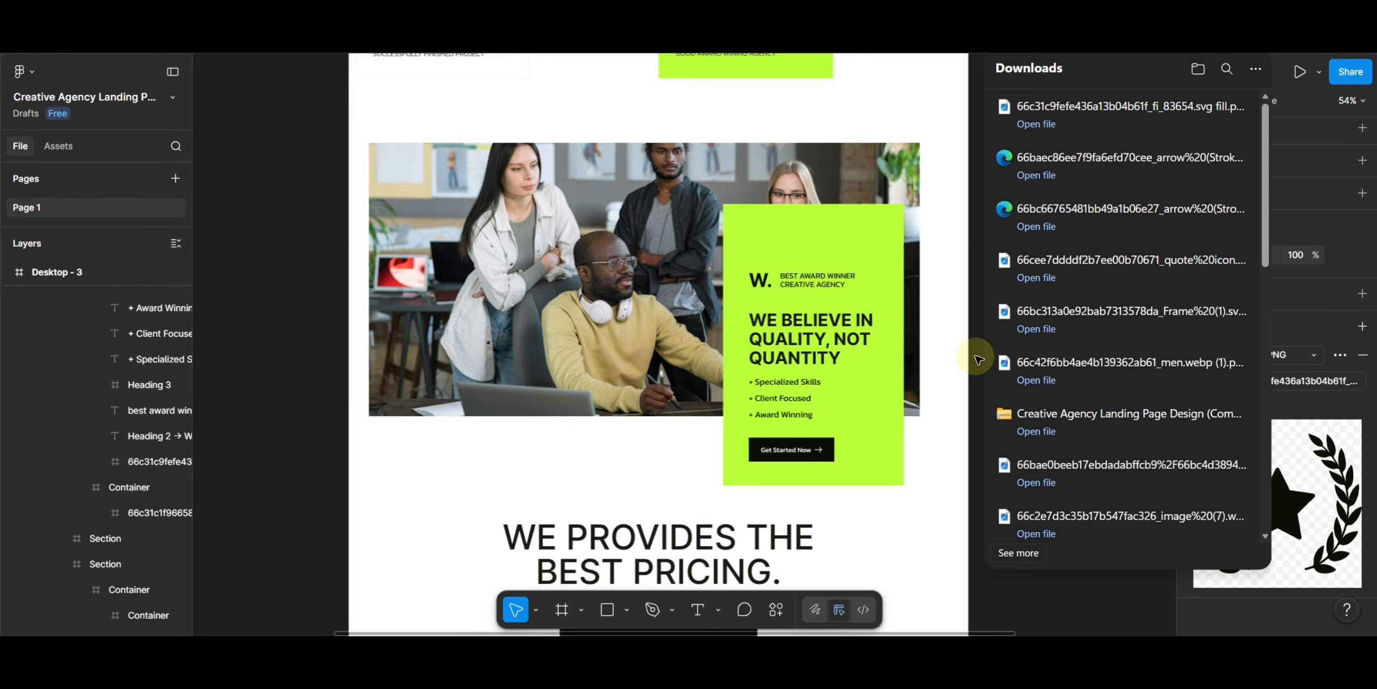
{"action": "left_click", "coordinate": [978, 356]}
{"action": "scroll", "coordinate": [745, 280], "scroll_direction": "up", "scroll_amount": 8}
{"action": "scroll", "coordinate": [745, 281], "scroll_direction": "left", "scroll_amount": 2}
{"action": "scroll", "coordinate": [763, 347], "scroll_direction": "up", "scroll_amount": 15}
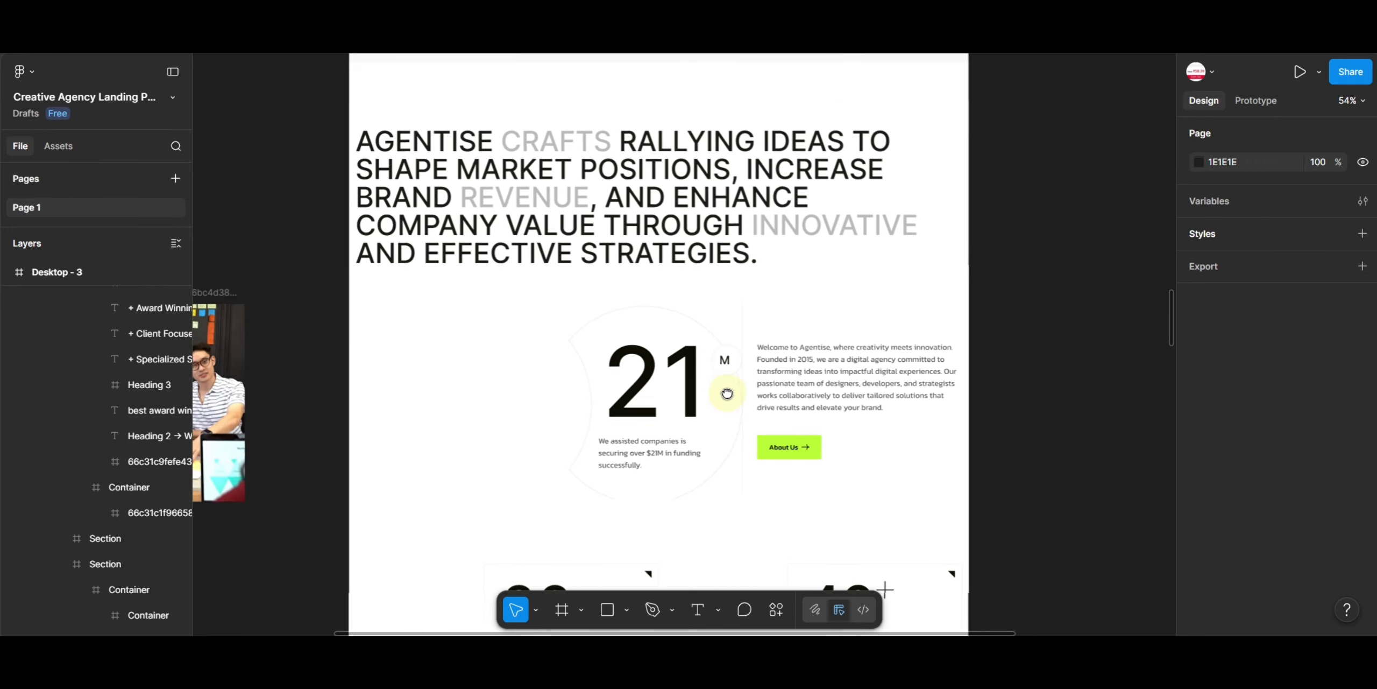
{"action": "scroll", "coordinate": [794, 366], "scroll_direction": "up", "scroll_amount": 20}
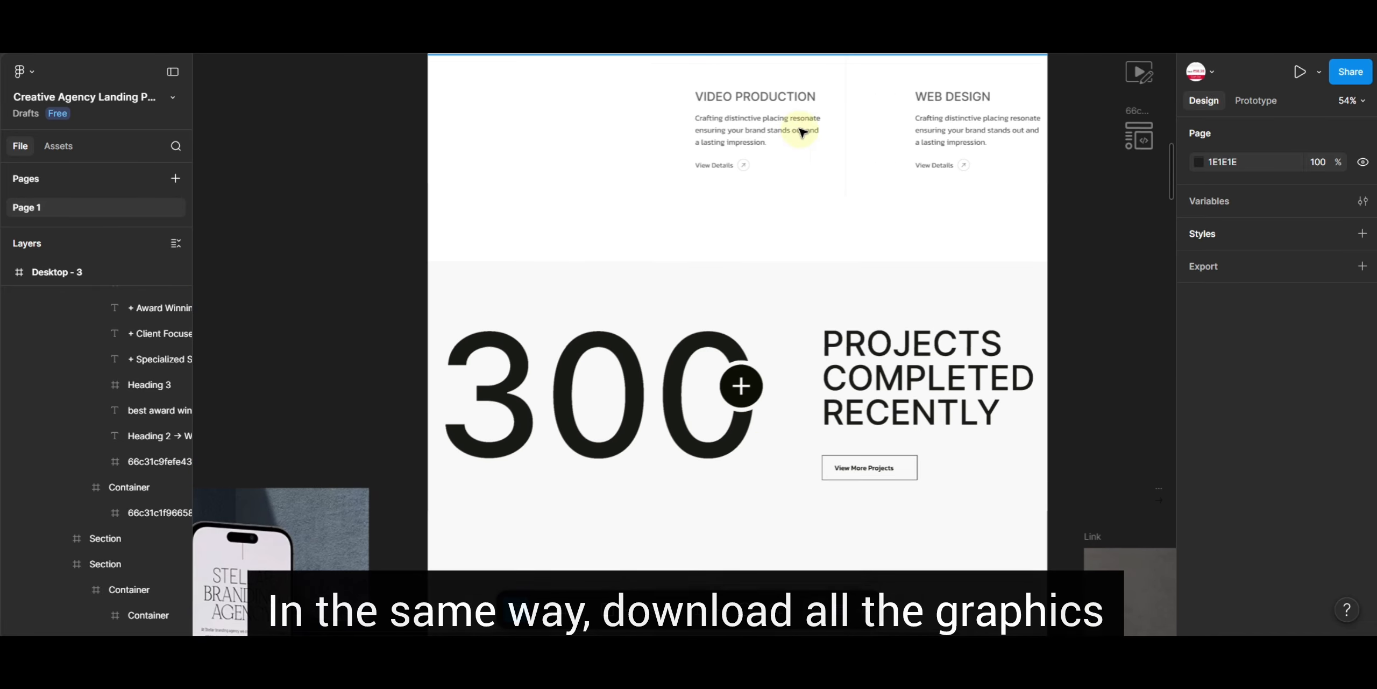
{"action": "scroll", "coordinate": [785, 376], "scroll_direction": "up", "scroll_amount": 10}
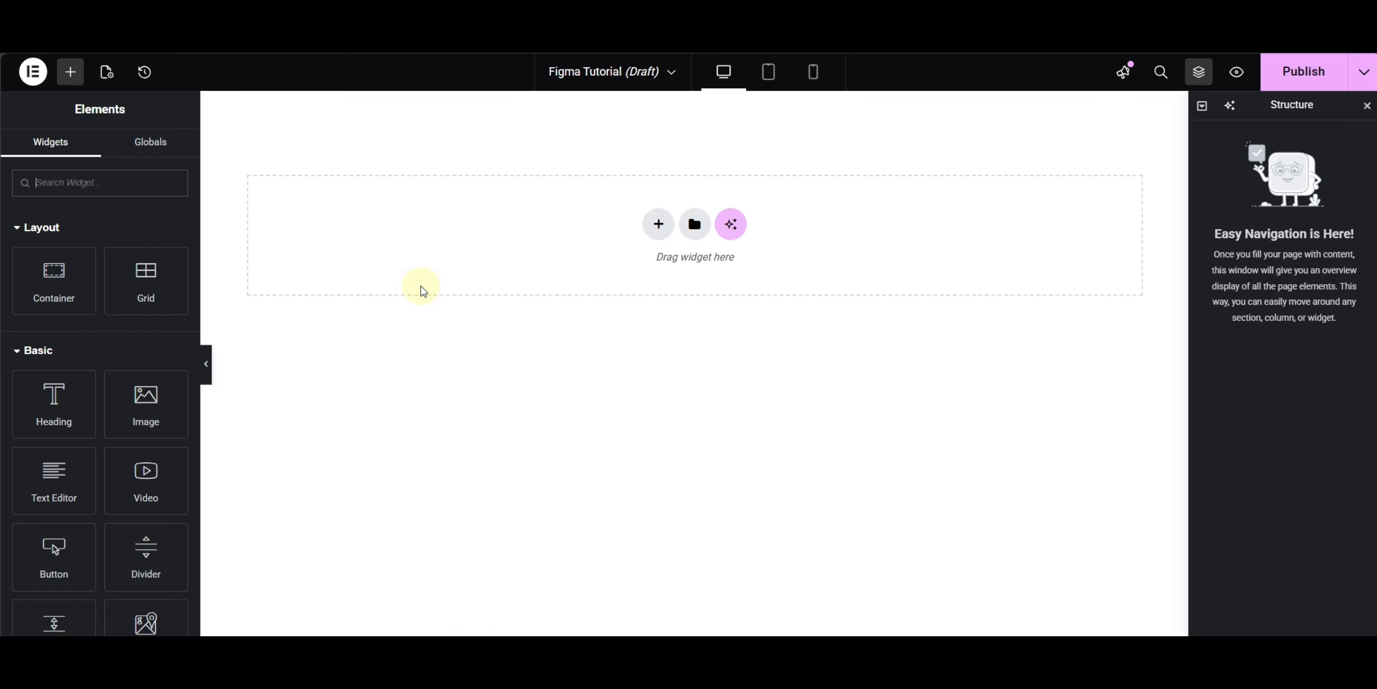
- Switch to Elementor and open Site Settings, then its Global Colors section
{"action": "left_click", "coordinate": [35, 80]}
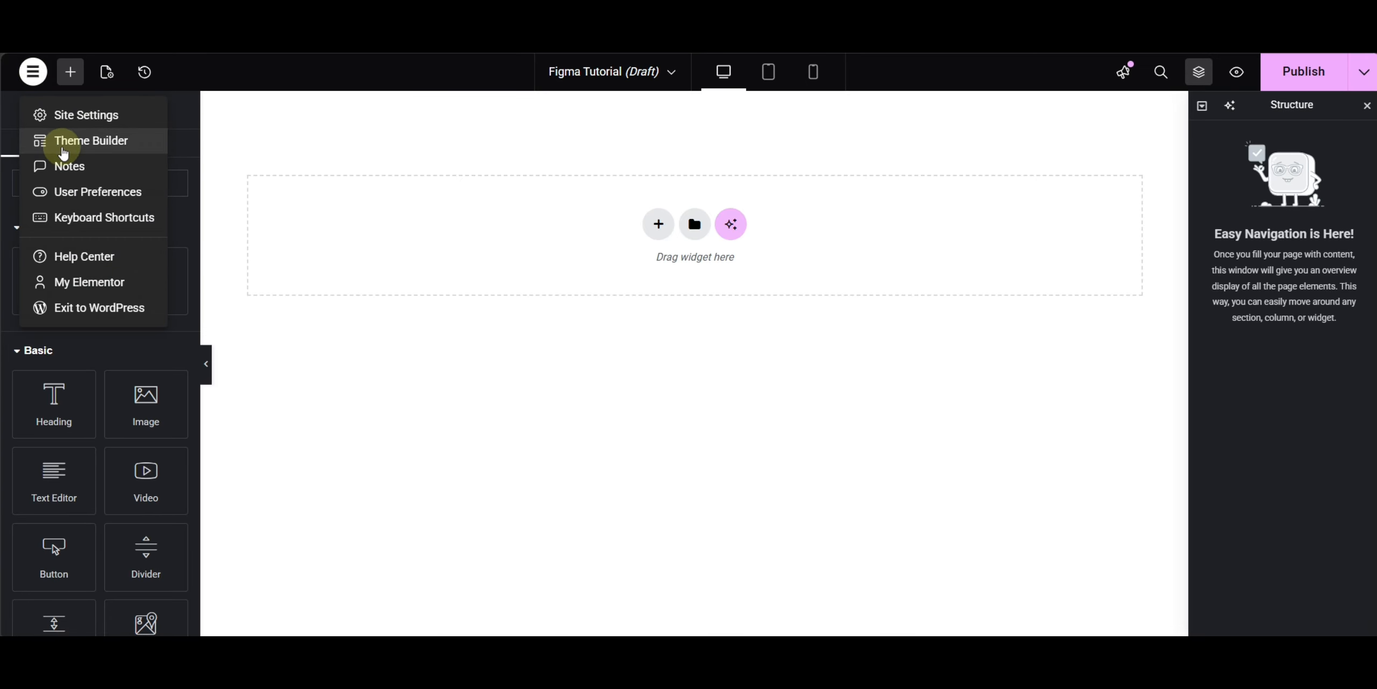
{"action": "left_click", "coordinate": [91, 123]}
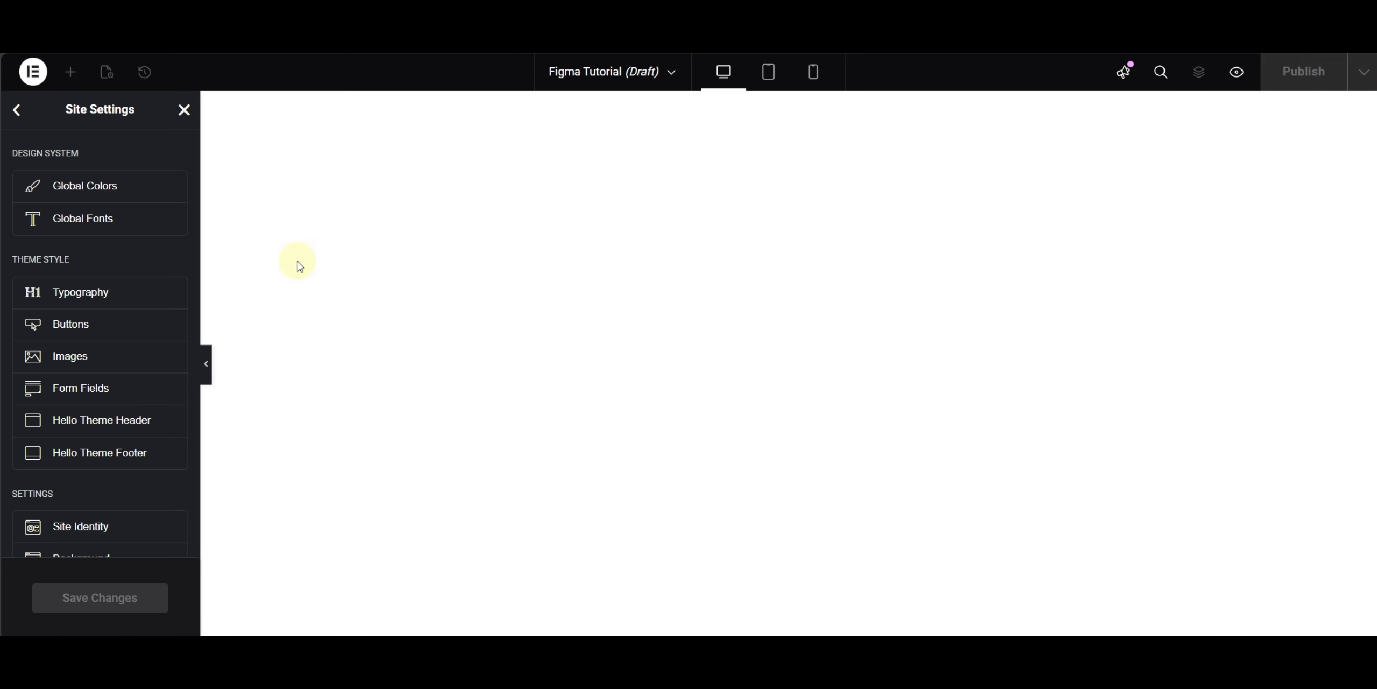
{"action": "left_click", "coordinate": [98, 195]}
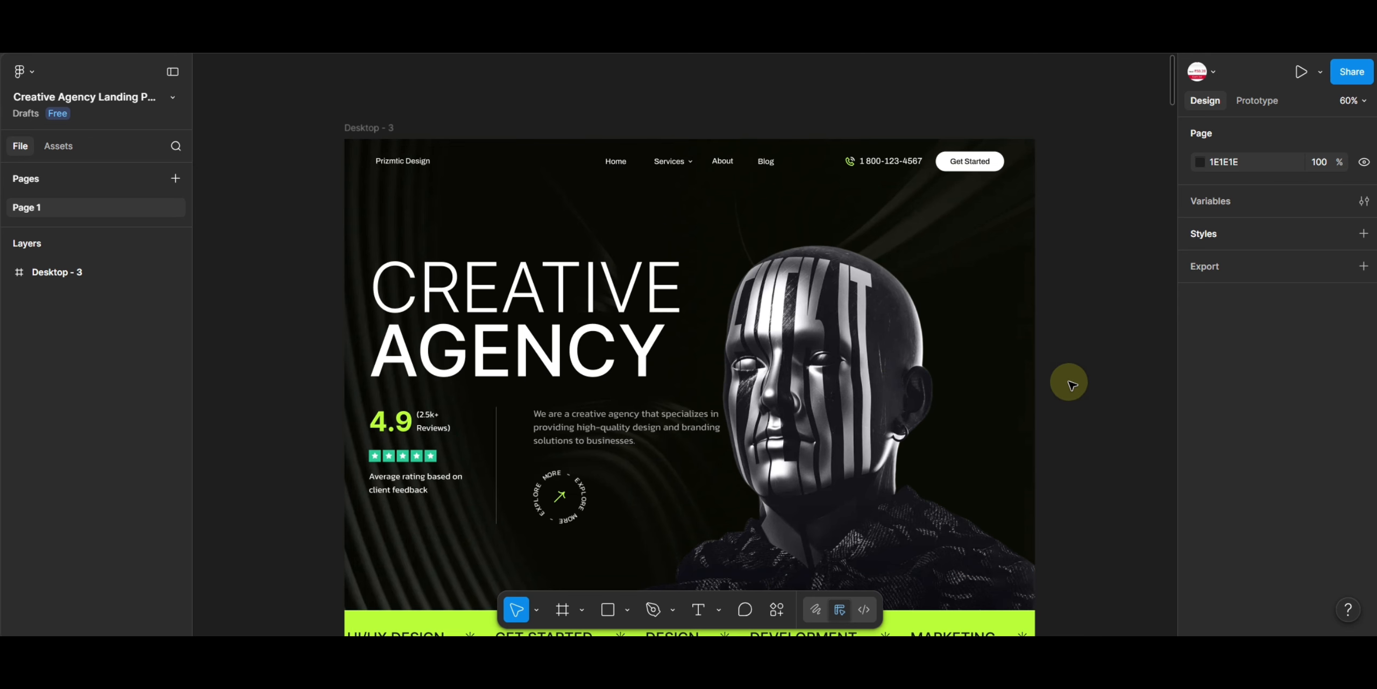
{"action": "scroll", "coordinate": [1068, 383], "scroll_direction": "down", "scroll_amount": 12}
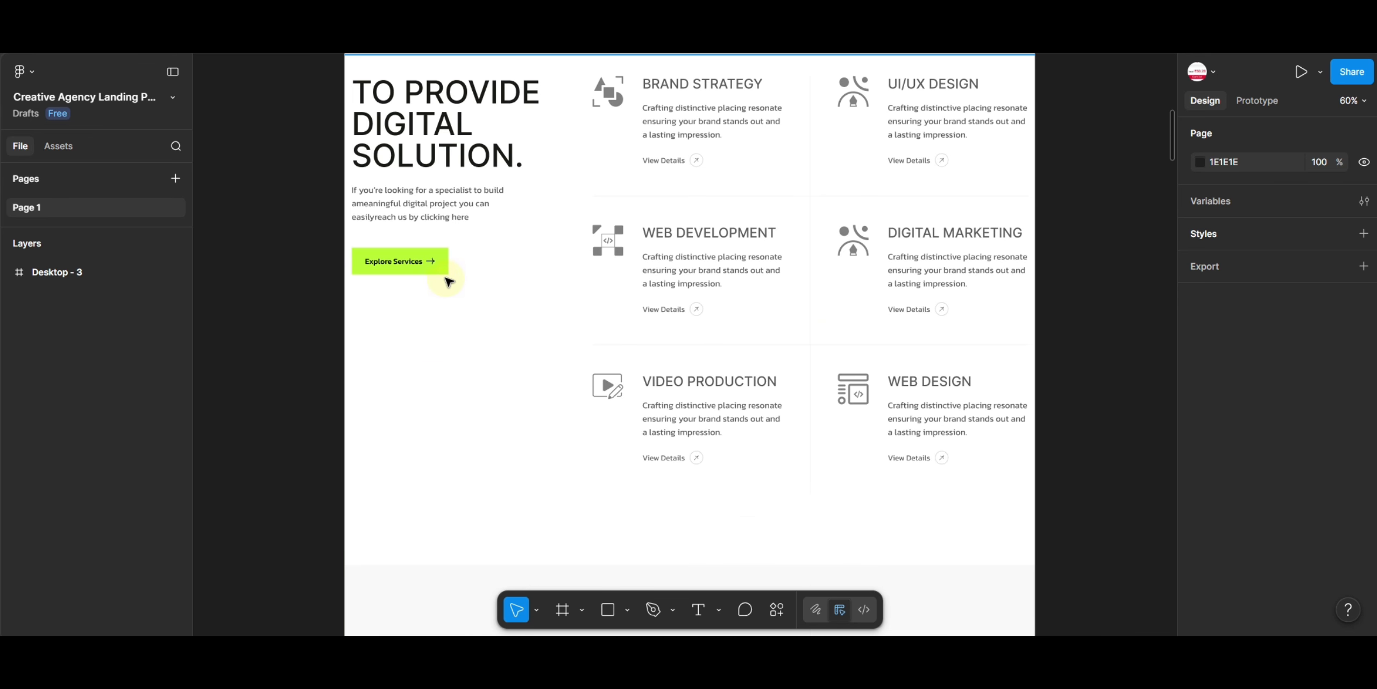
- Select the Explore Services button in the design and copy its fill colour BAFF39
{"action": "scroll", "coordinate": [448, 281], "scroll_direction": "up", "scroll_amount": 5}
{"action": "scroll", "coordinate": [761, 113], "scroll_direction": "down", "scroll_amount": 20}
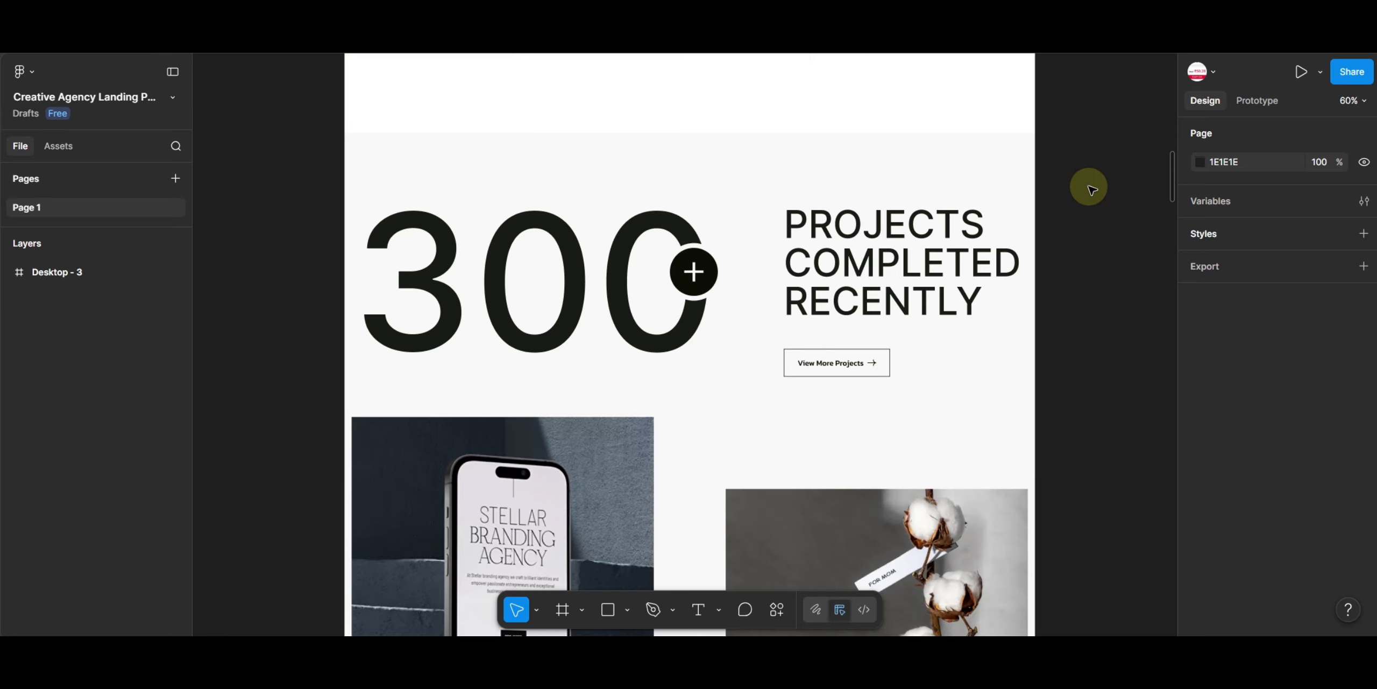
{"action": "left_click_drag", "start_coordinate": [1081, 169], "coordinate": [1074, 618]}
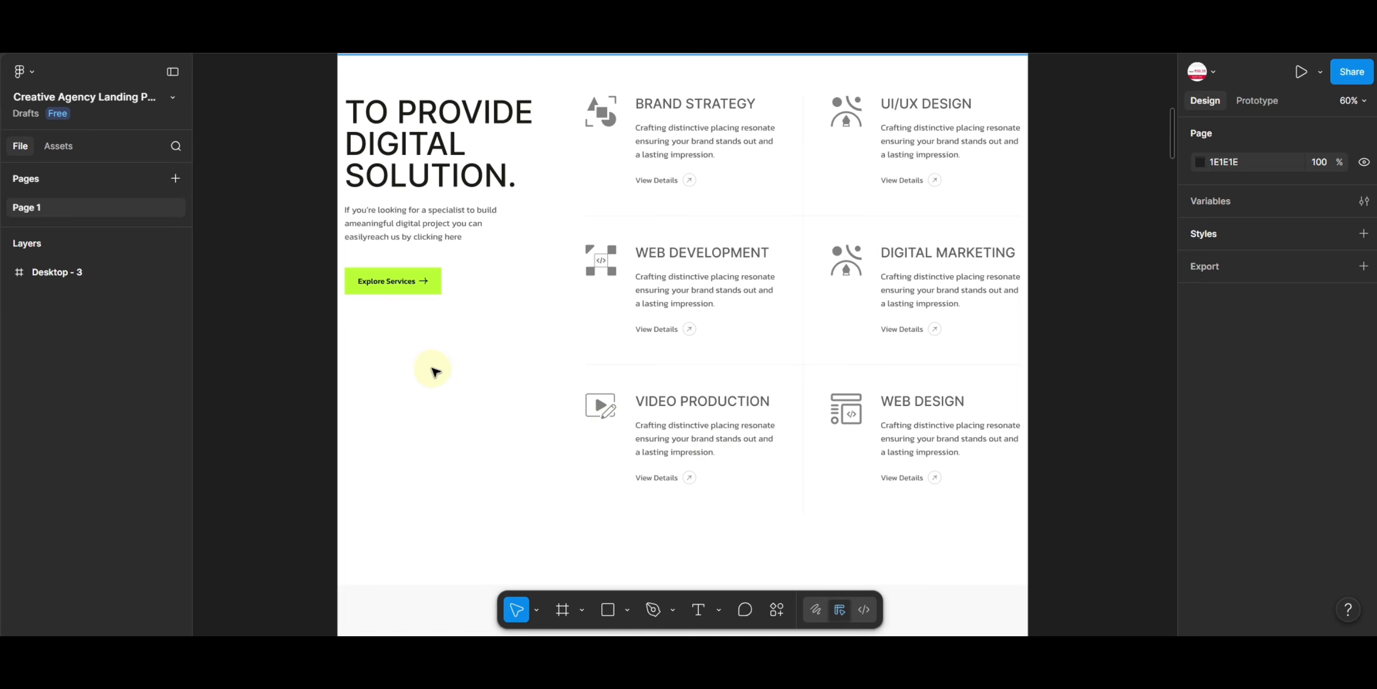
{"action": "double_click", "coordinate": [420, 289]}
{"action": "double_click", "coordinate": [419, 289]}
{"action": "double_click", "coordinate": [420, 289]}
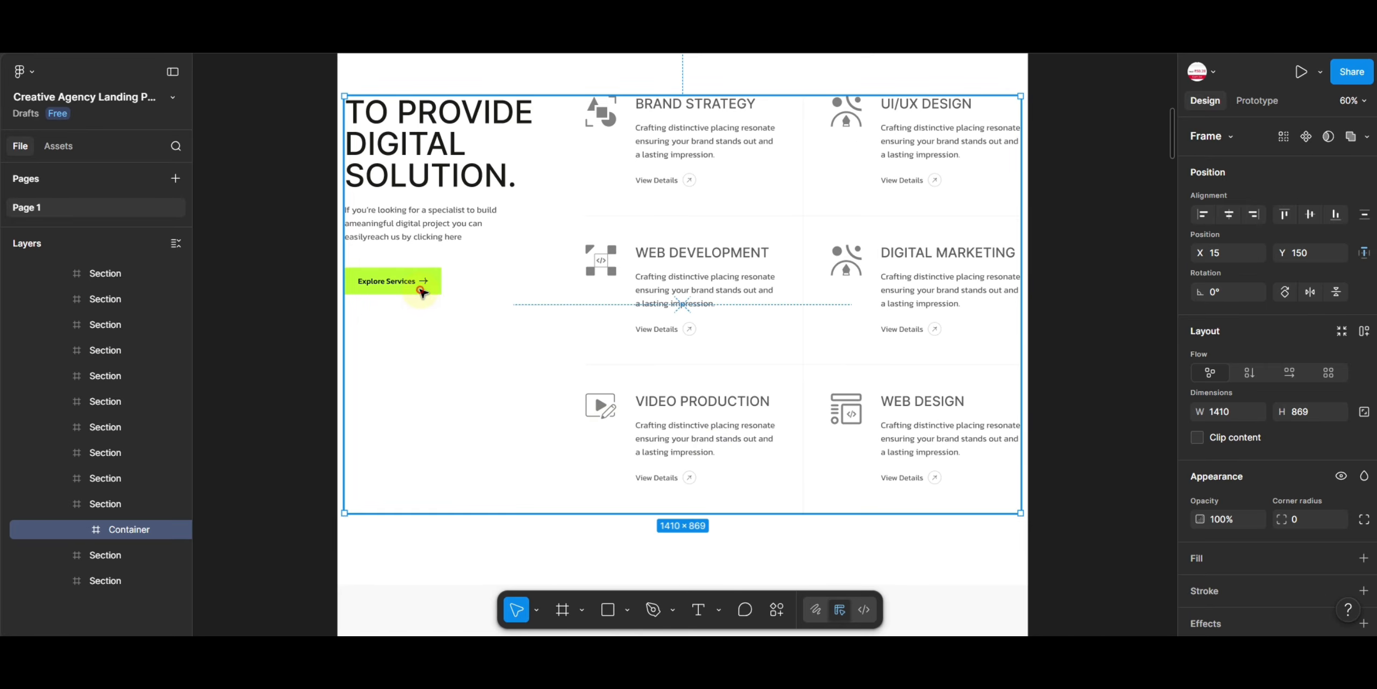
{"action": "double_click", "coordinate": [420, 289]}
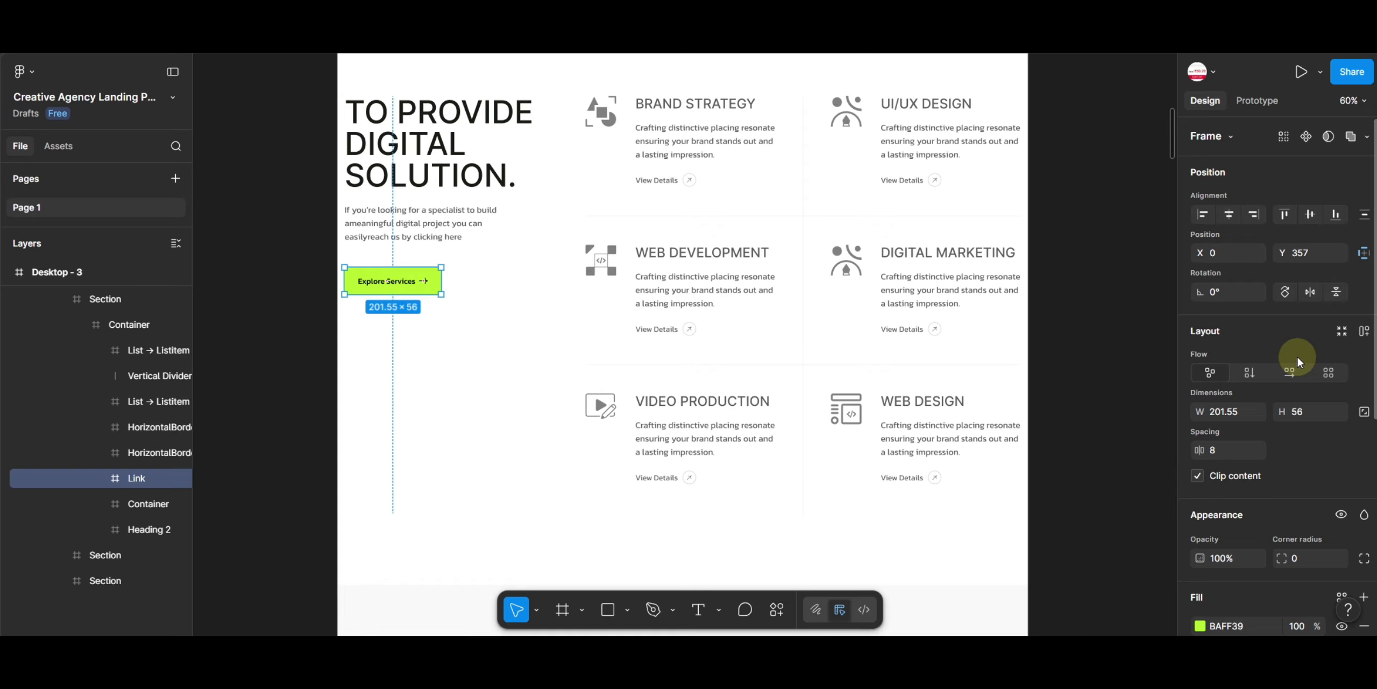
{"action": "scroll", "coordinate": [1297, 354], "scroll_direction": "down", "scroll_amount": 6}
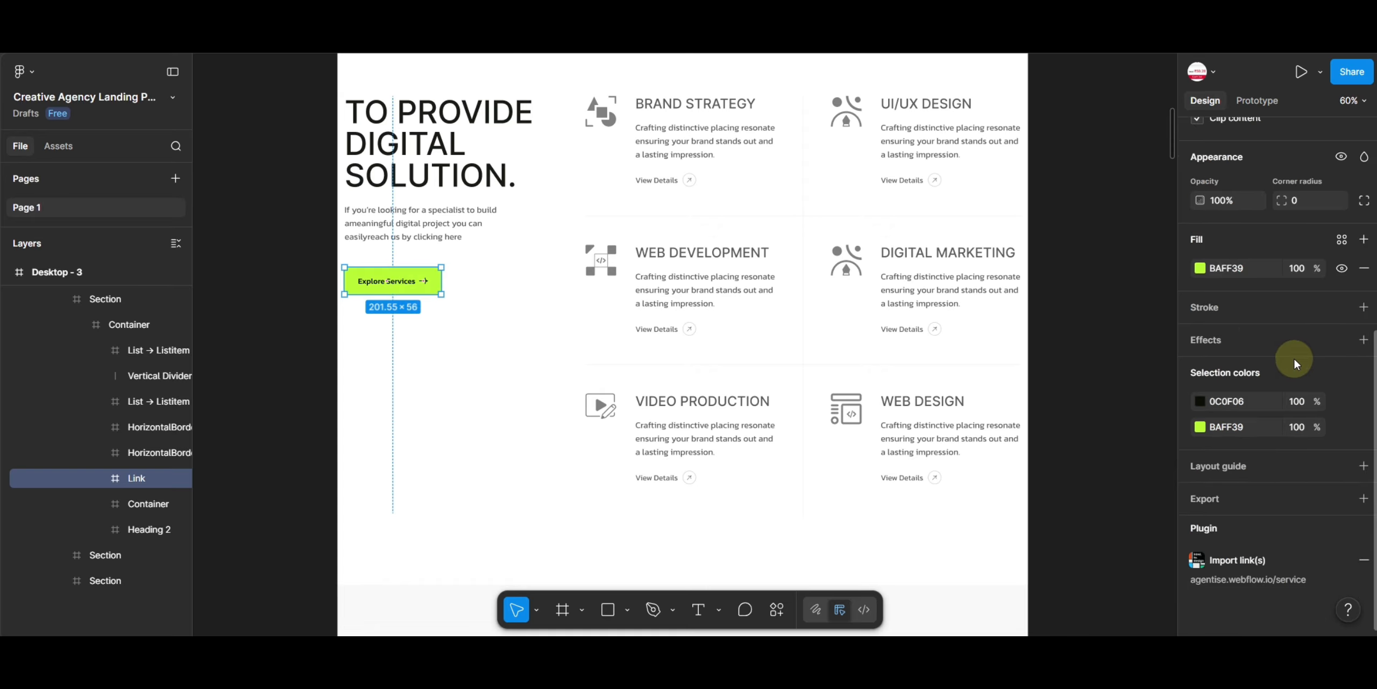
{"action": "left_click", "coordinate": [1222, 271]}
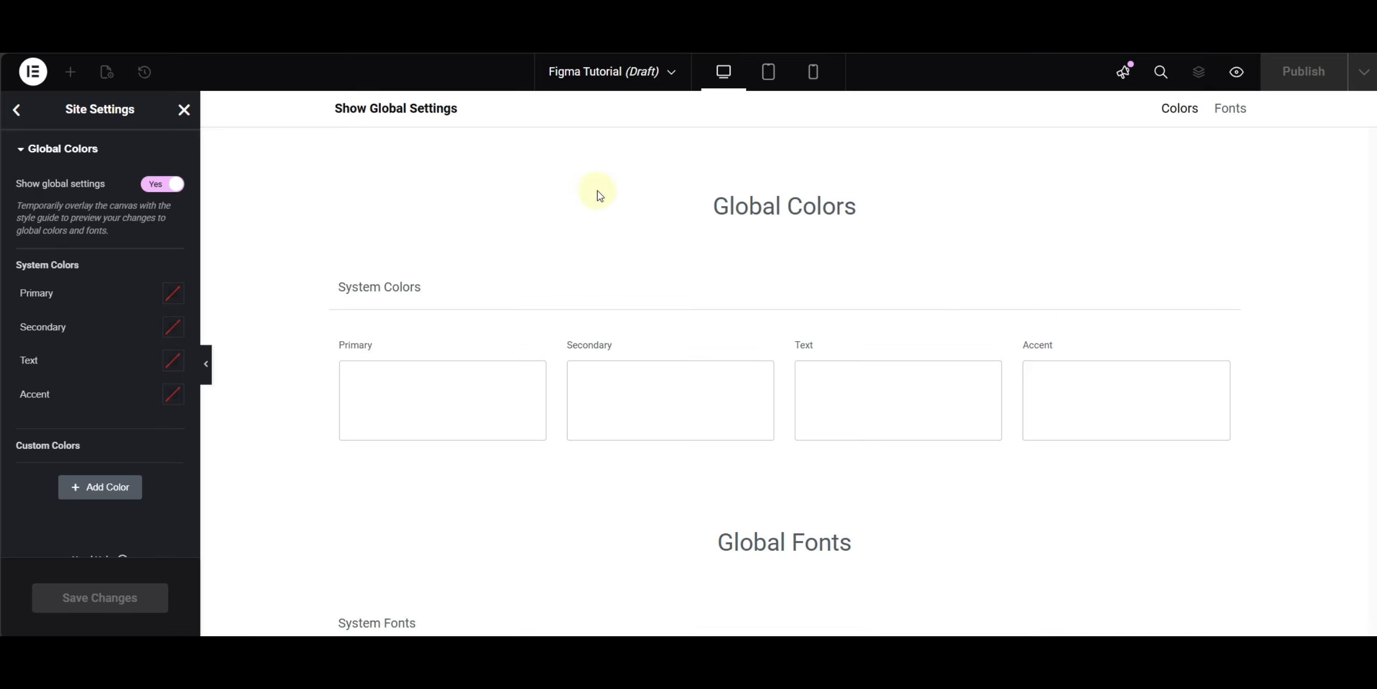
- Set the Primary system colour to BAFF39
{"action": "left_click", "coordinate": [173, 293]}
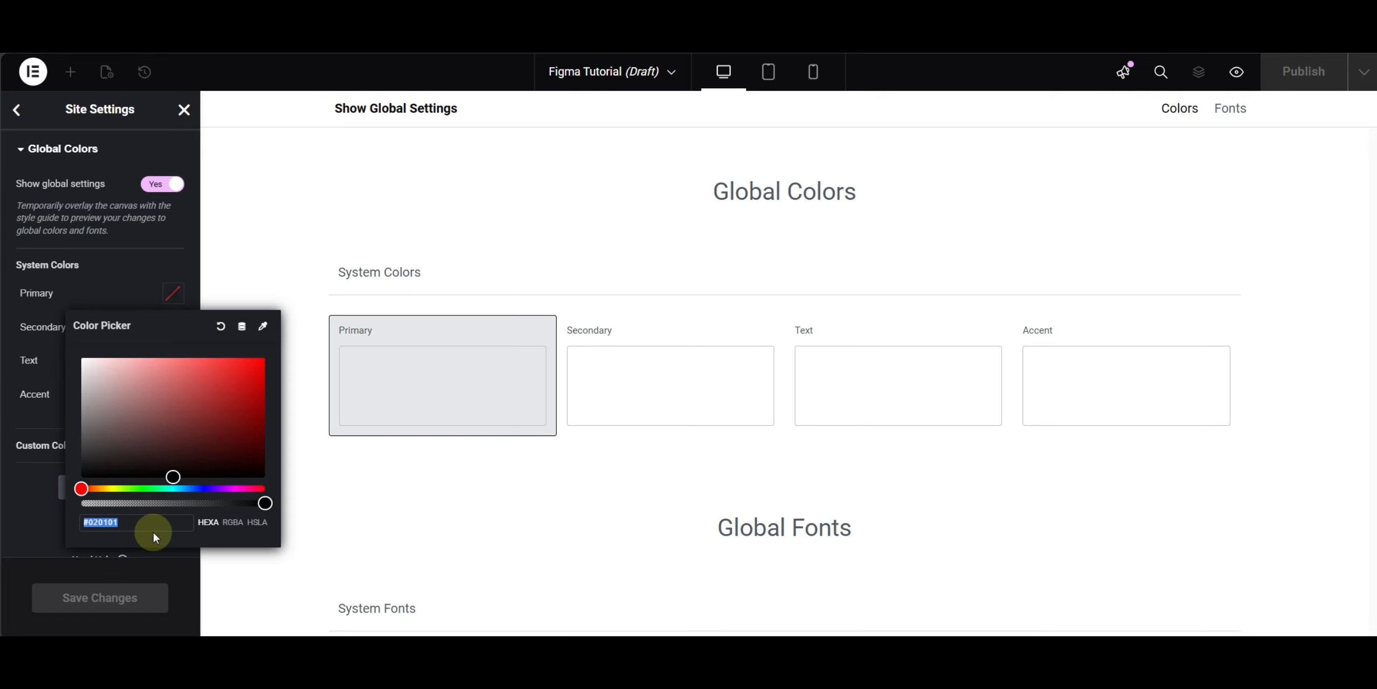
{"action": "type", "text": "#BAFF39"}
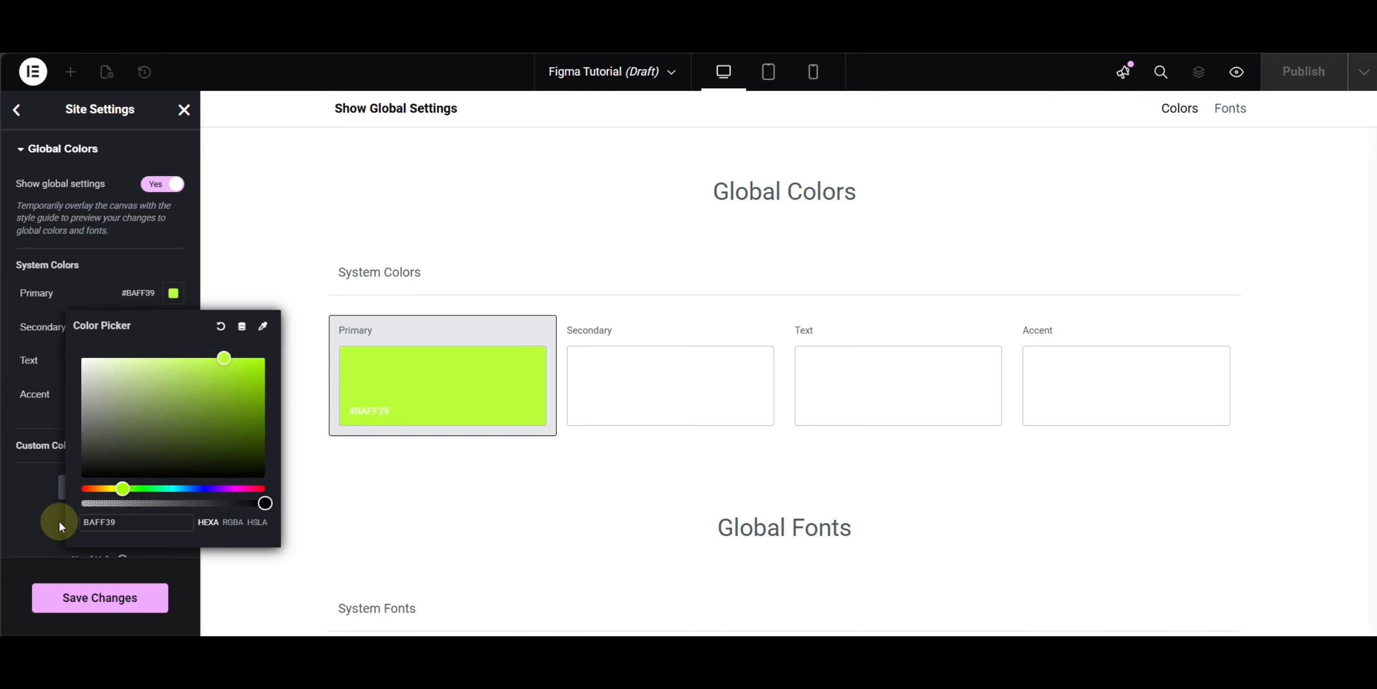
{"action": "left_click", "coordinate": [37, 499]}
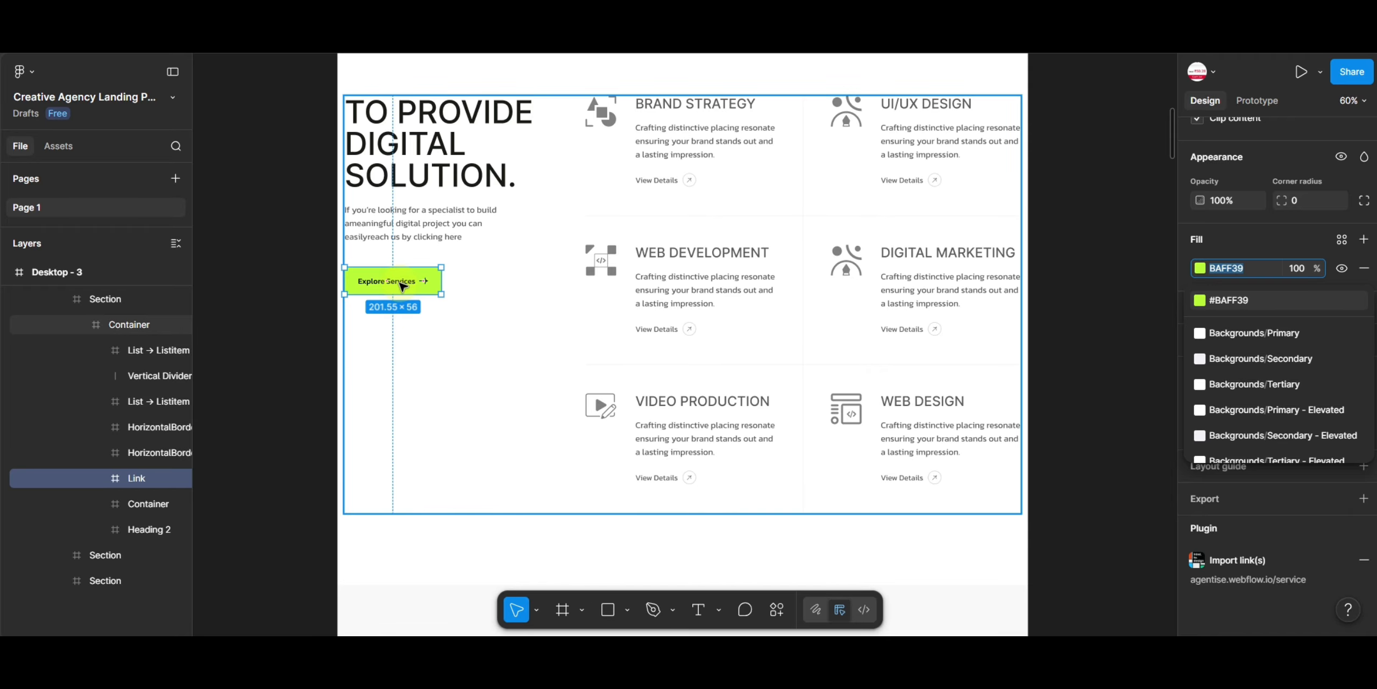
- Select the intro paragraph text under the heading and copy its fill colour 5C5C5C
{"action": "left_click", "coordinate": [400, 282]}
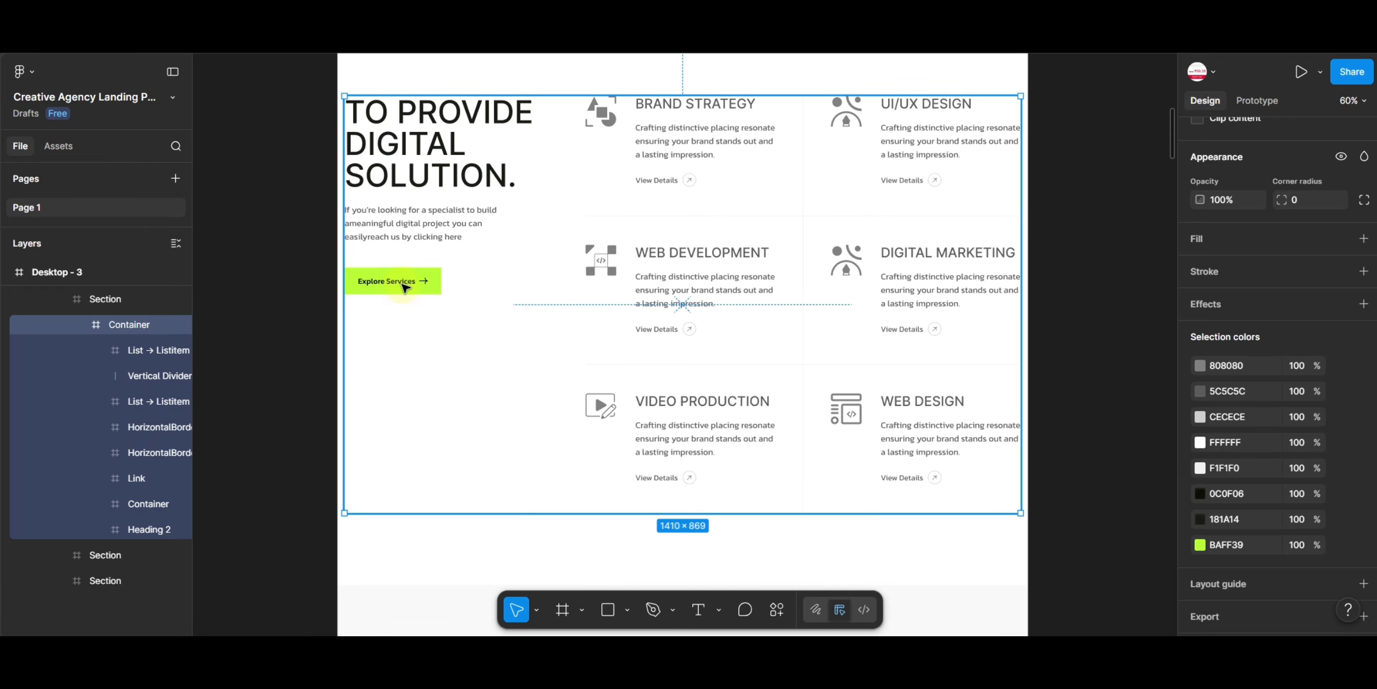
{"action": "scroll", "coordinate": [421, 282], "scroll_direction": "up", "scroll_amount": 1}
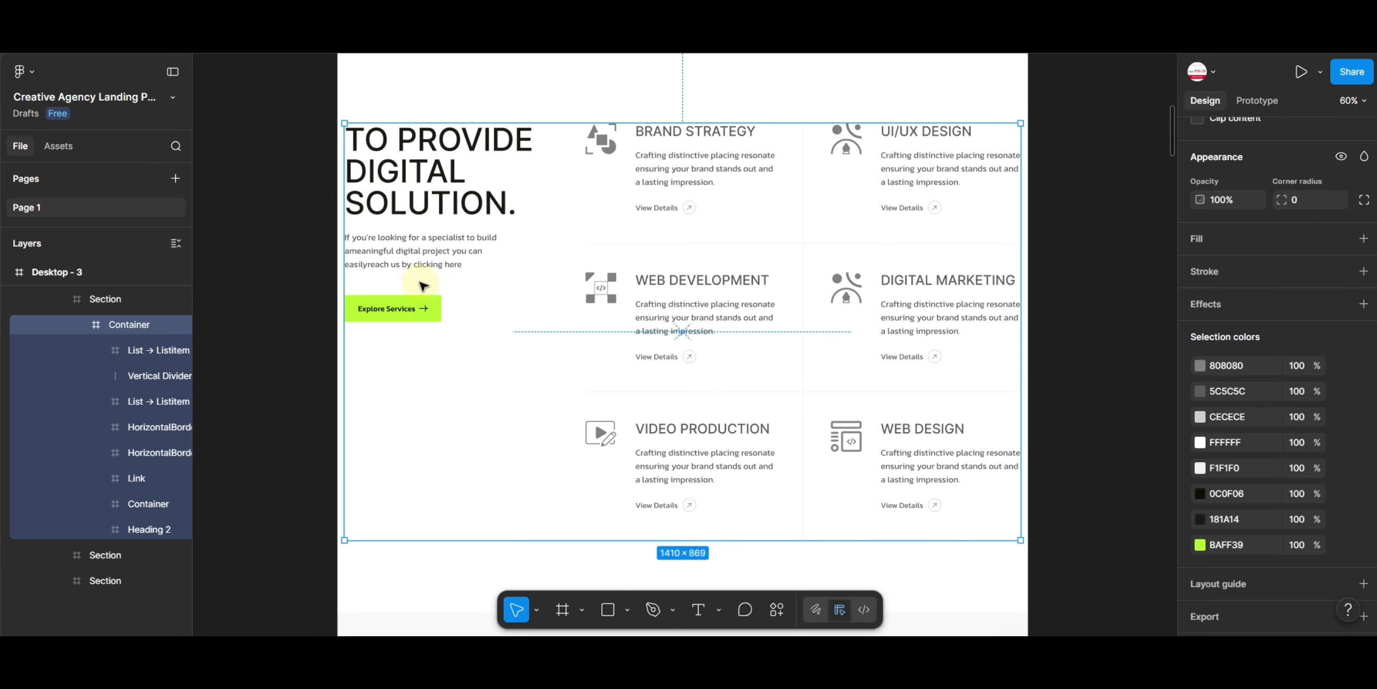
{"action": "left_click", "coordinate": [415, 252]}
{"action": "double_click", "coordinate": [416, 253]}
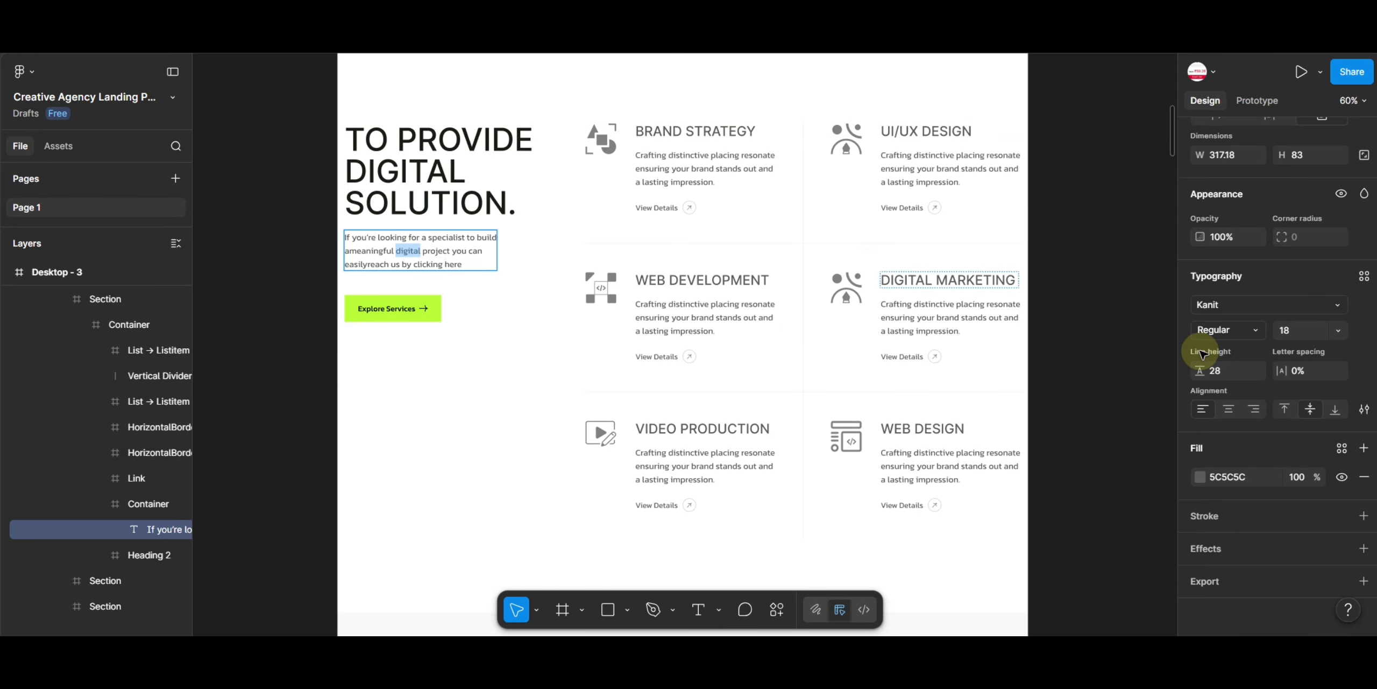
{"action": "left_click", "coordinate": [1227, 478]}
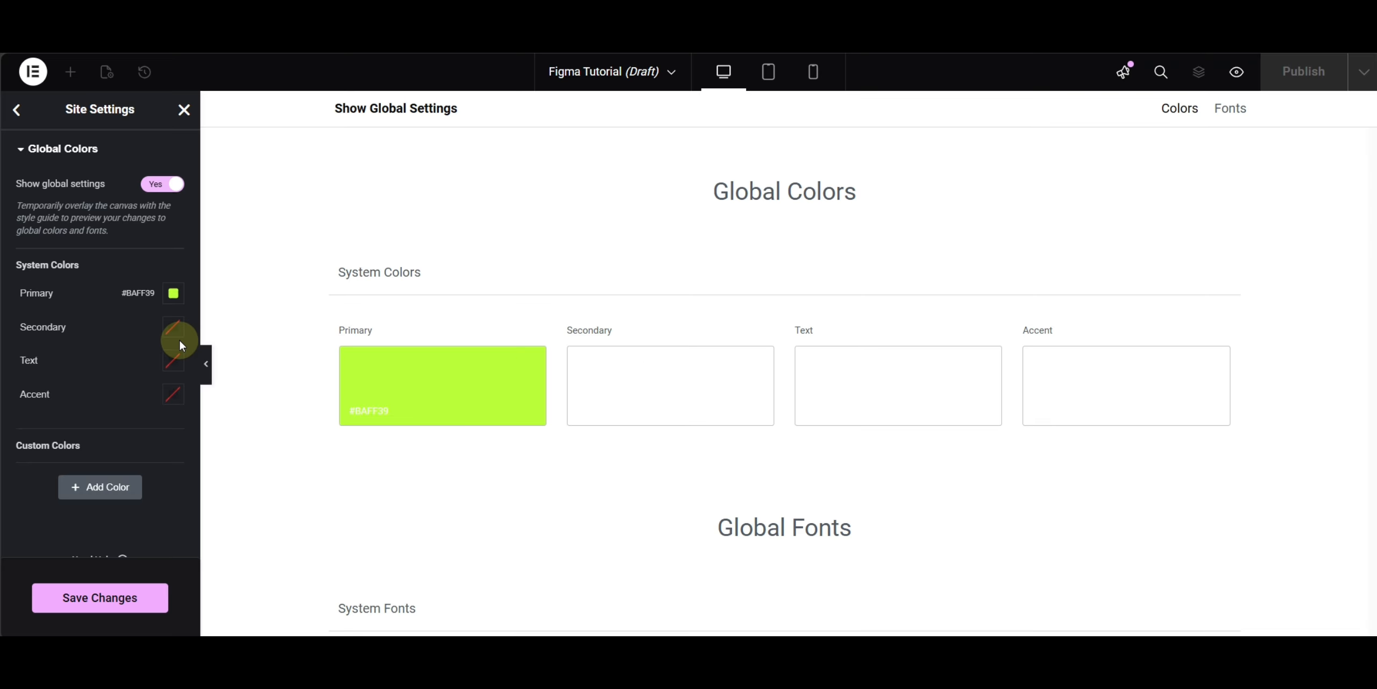
- Set the Secondary system colour to 5C5C5C and rename it Text Grey
{"action": "left_click", "coordinate": [172, 337]}
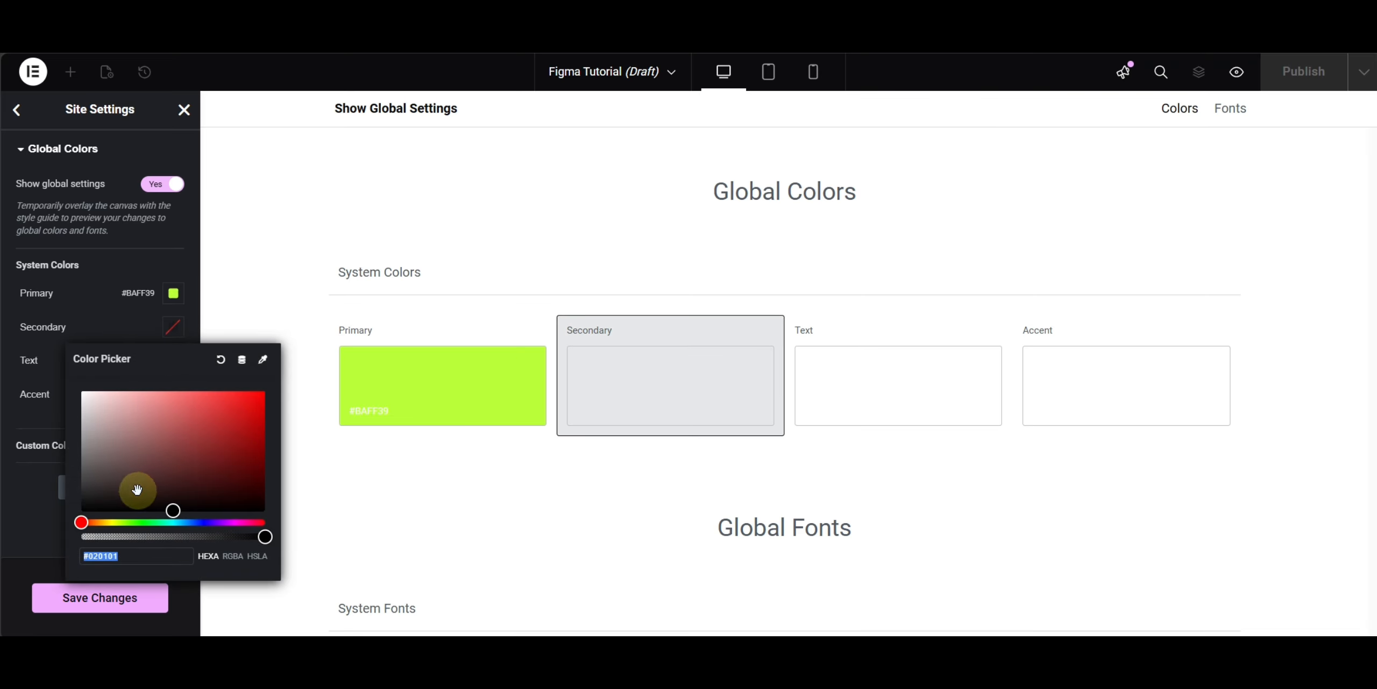
{"action": "type", "text": "#5C5C5C"}
{"action": "left_click", "coordinate": [47, 342]}
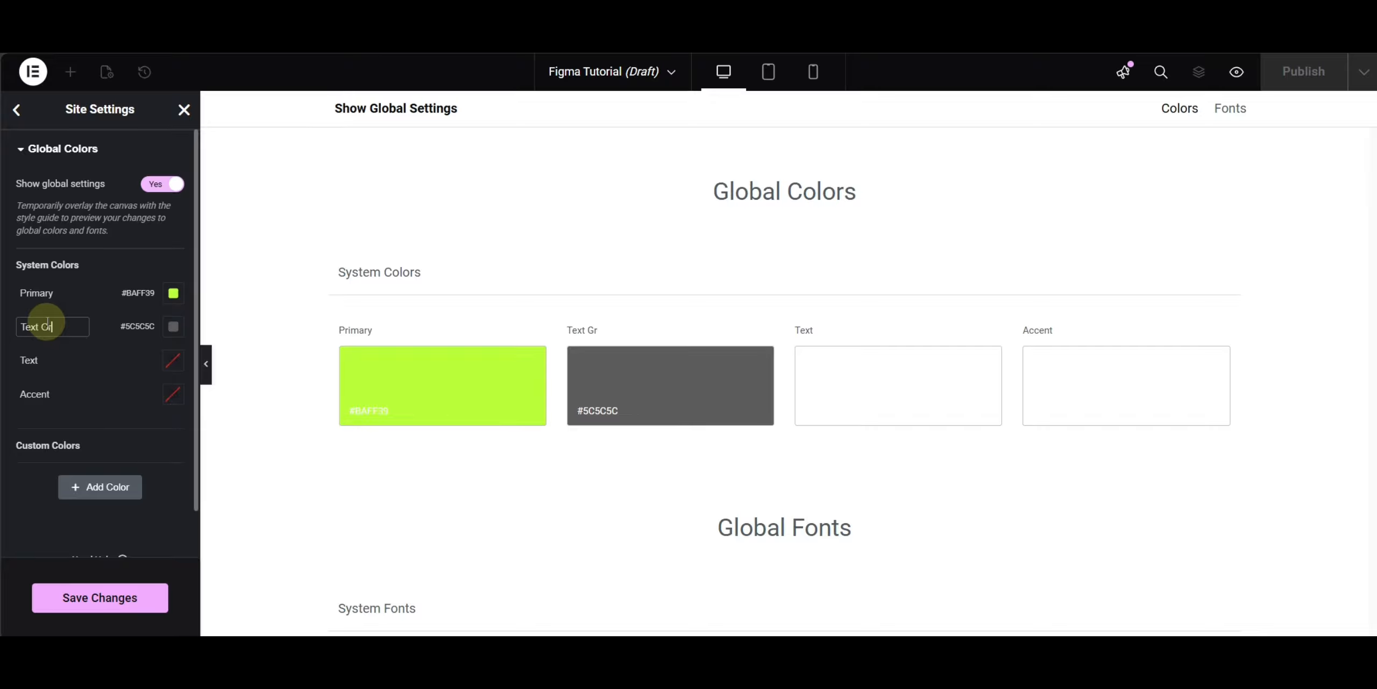
{"action": "key", "text": "Return"}
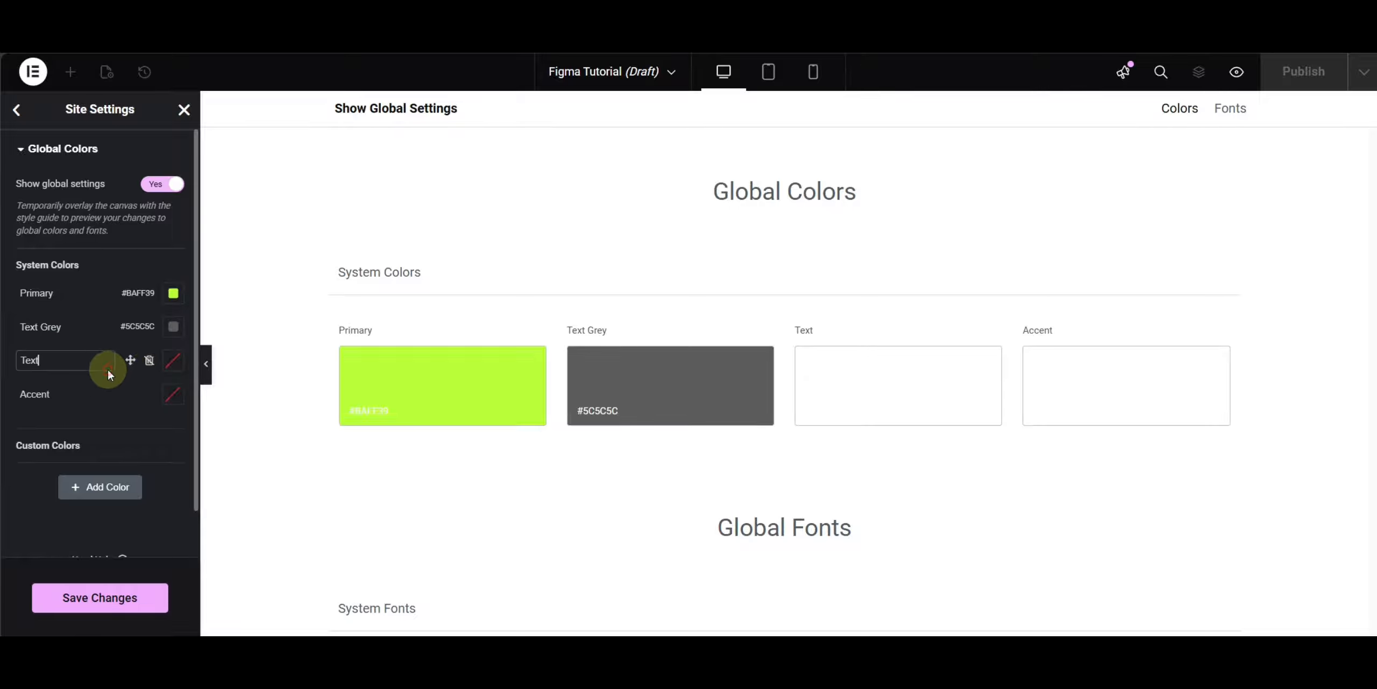
- Set the Text system colour to #000000 and save the site settings changes
{"action": "left_click", "coordinate": [172, 360]}
{"action": "left_click_drag", "start_coordinate": [103, 534], "coordinate": [49, 559]}
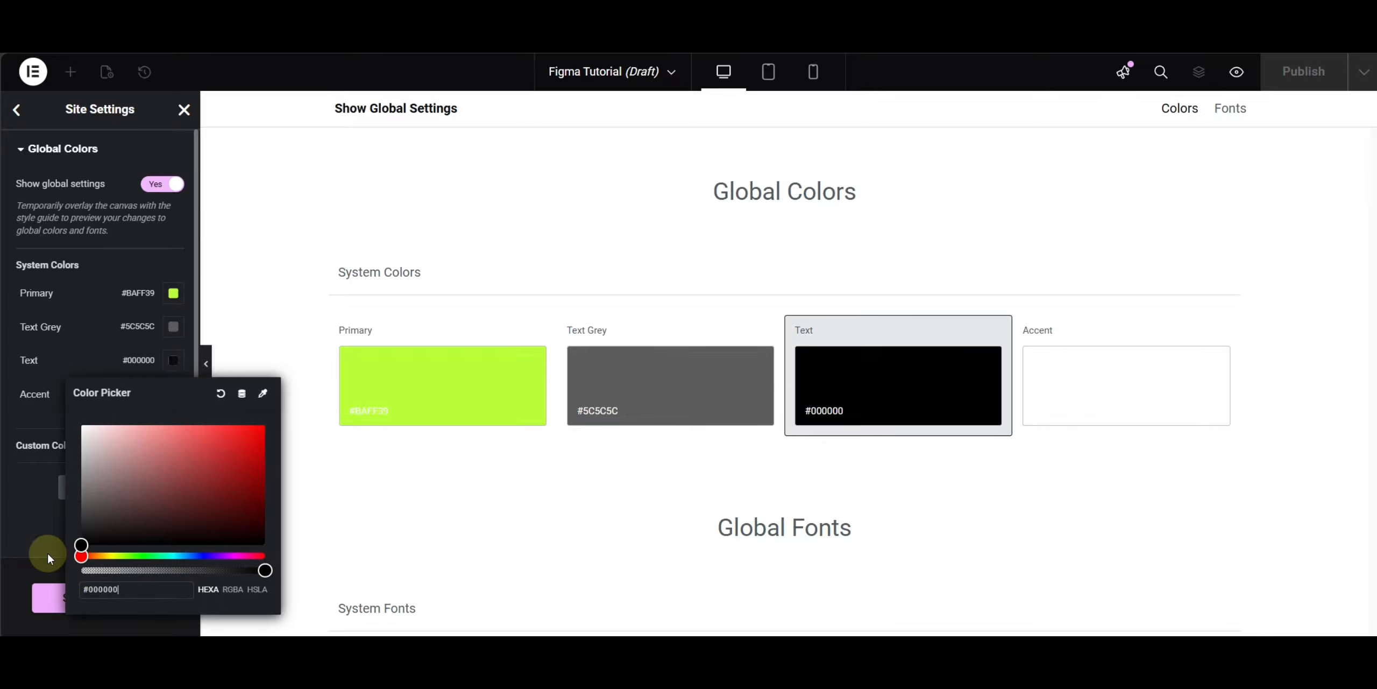
{"action": "left_click", "coordinate": [42, 553]}
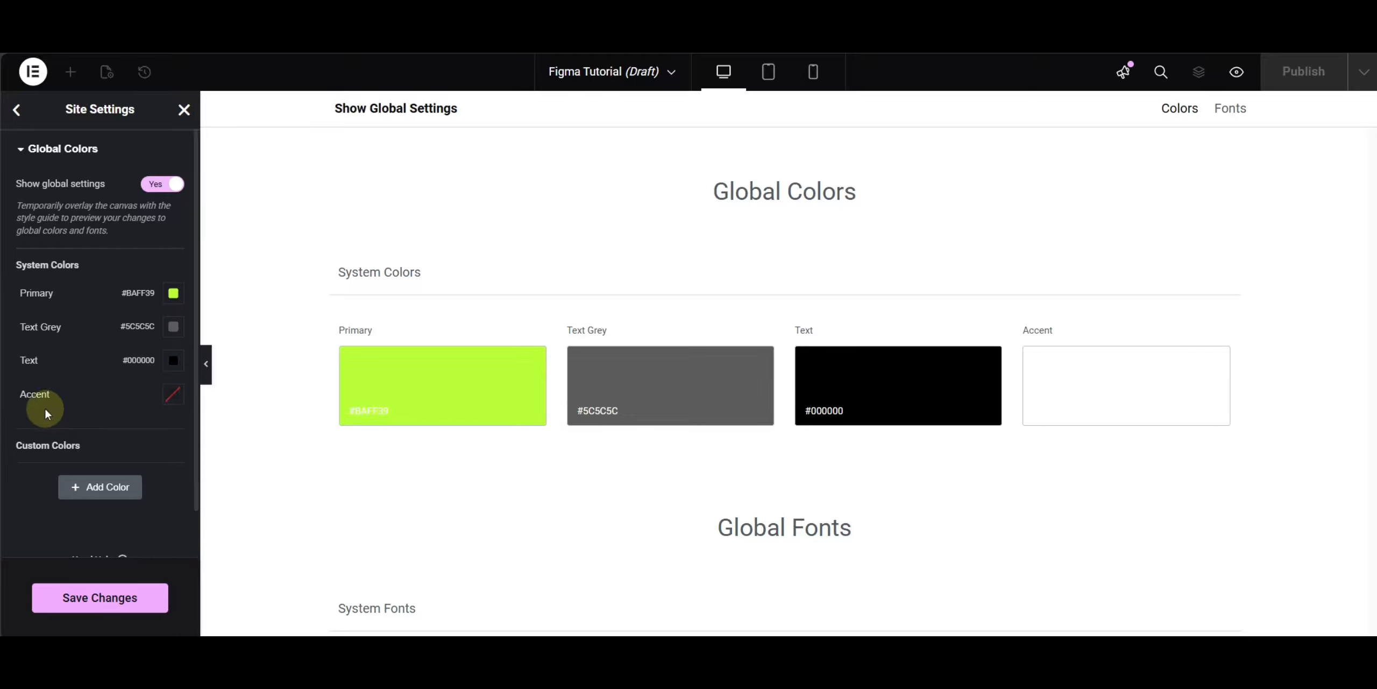
{"action": "scroll", "coordinate": [70, 415], "scroll_direction": "down", "scroll_amount": 1}
{"action": "left_click", "coordinate": [115, 607]}
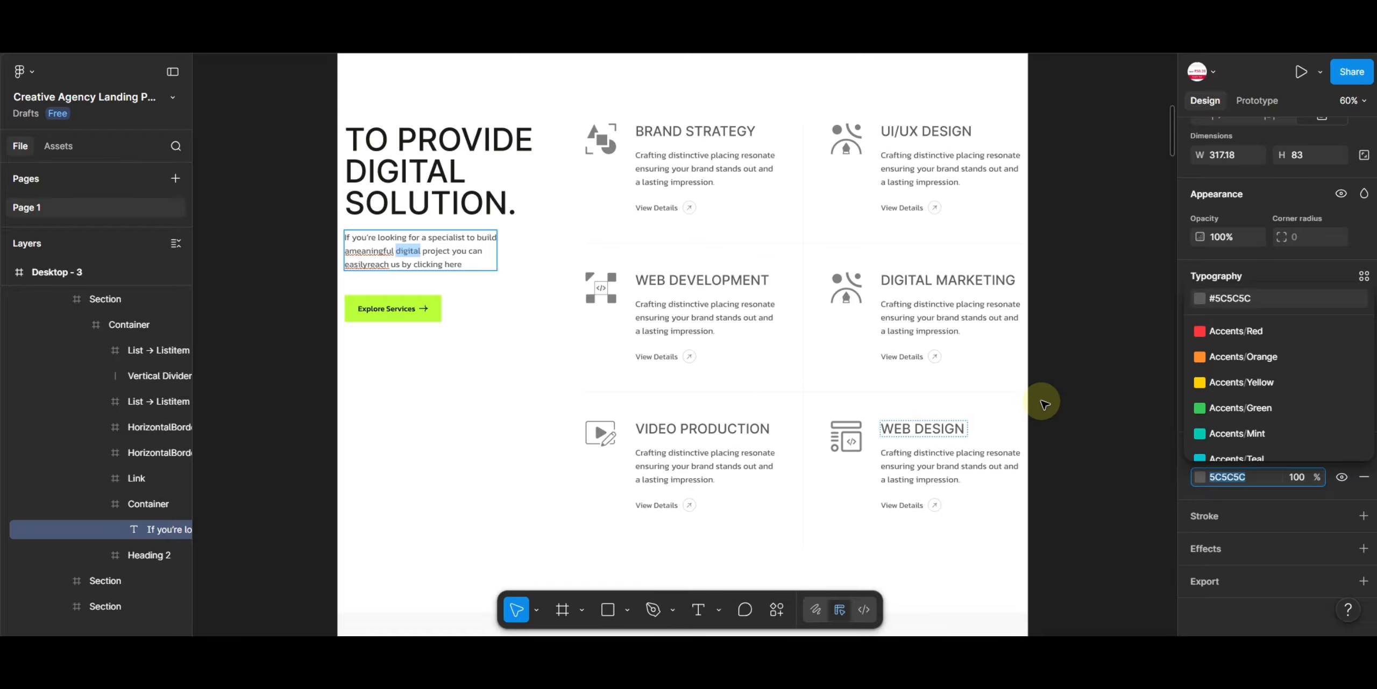
- Inspect the typography of the TO PROVIDE DIGITAL SOLUTION. heading in the design
{"action": "scroll", "coordinate": [1045, 400], "scroll_direction": "up", "scroll_amount": 1}
{"action": "left_click", "coordinate": [1055, 399]}
{"action": "left_click", "coordinate": [1057, 398]}
{"action": "scroll", "coordinate": [876, 371], "scroll_direction": "up", "scroll_amount": 5}
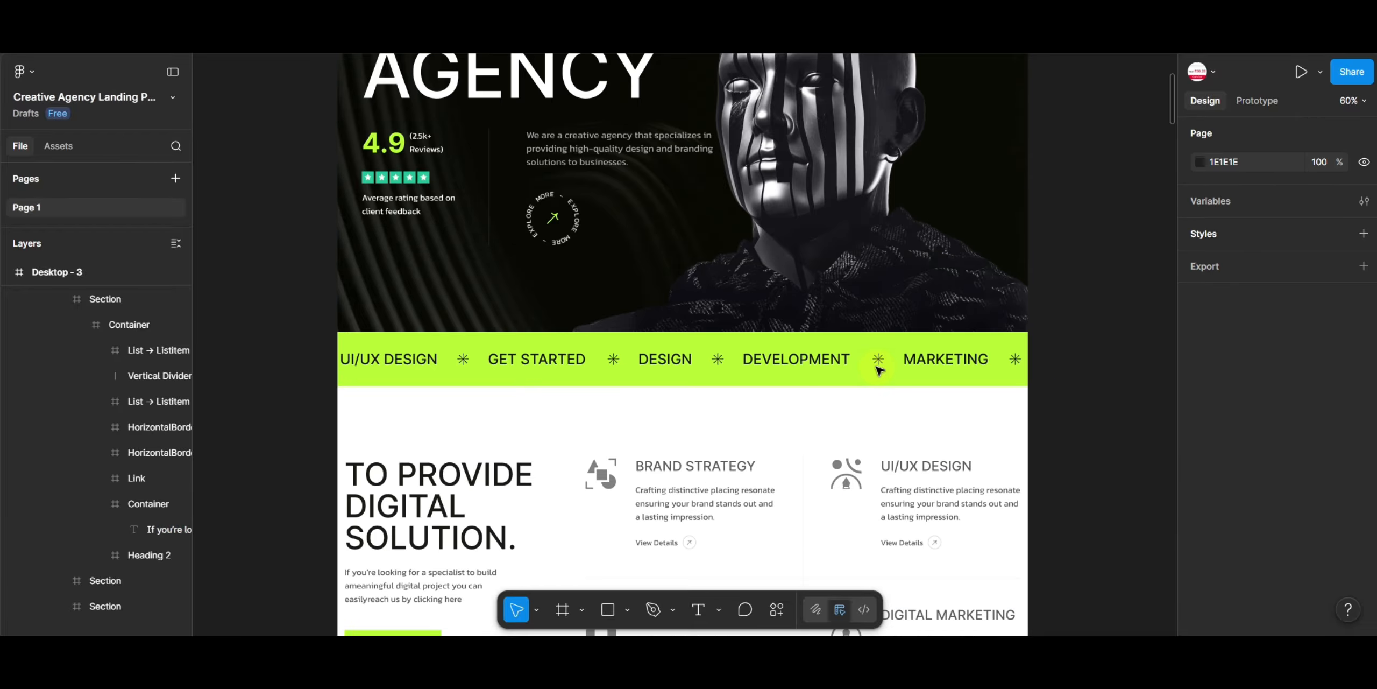
{"action": "scroll", "coordinate": [824, 387], "scroll_direction": "down", "scroll_amount": 5}
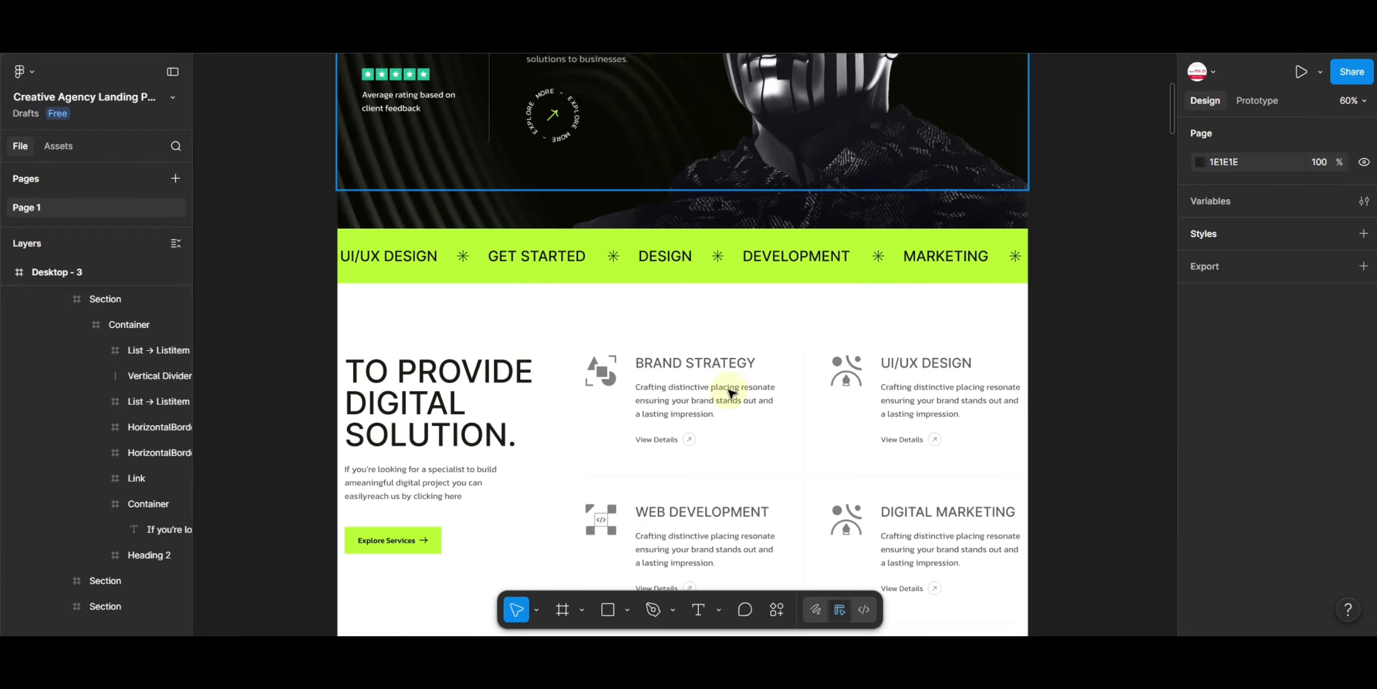
{"action": "double_click", "coordinate": [436, 398]}
{"action": "double_click", "coordinate": [435, 397]}
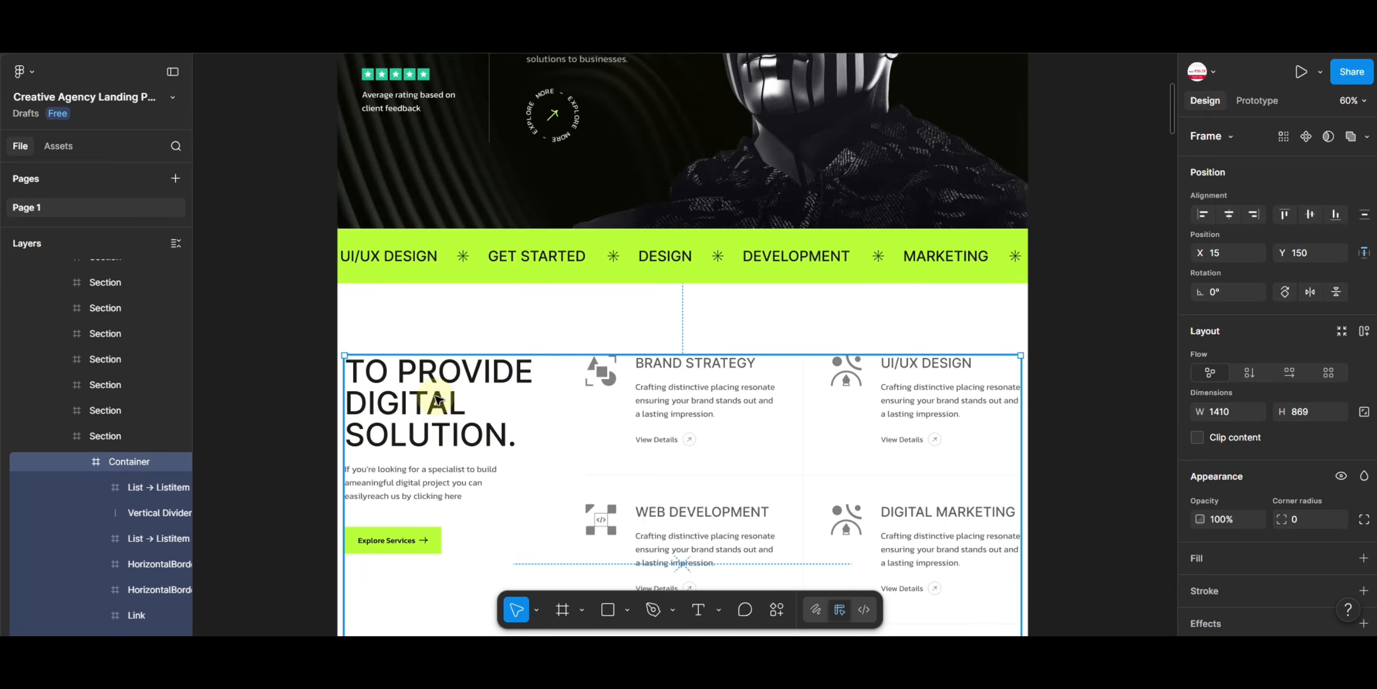
{"action": "double_click", "coordinate": [437, 398]}
{"action": "scroll", "coordinate": [1221, 317], "scroll_direction": "down", "scroll_amount": 2}
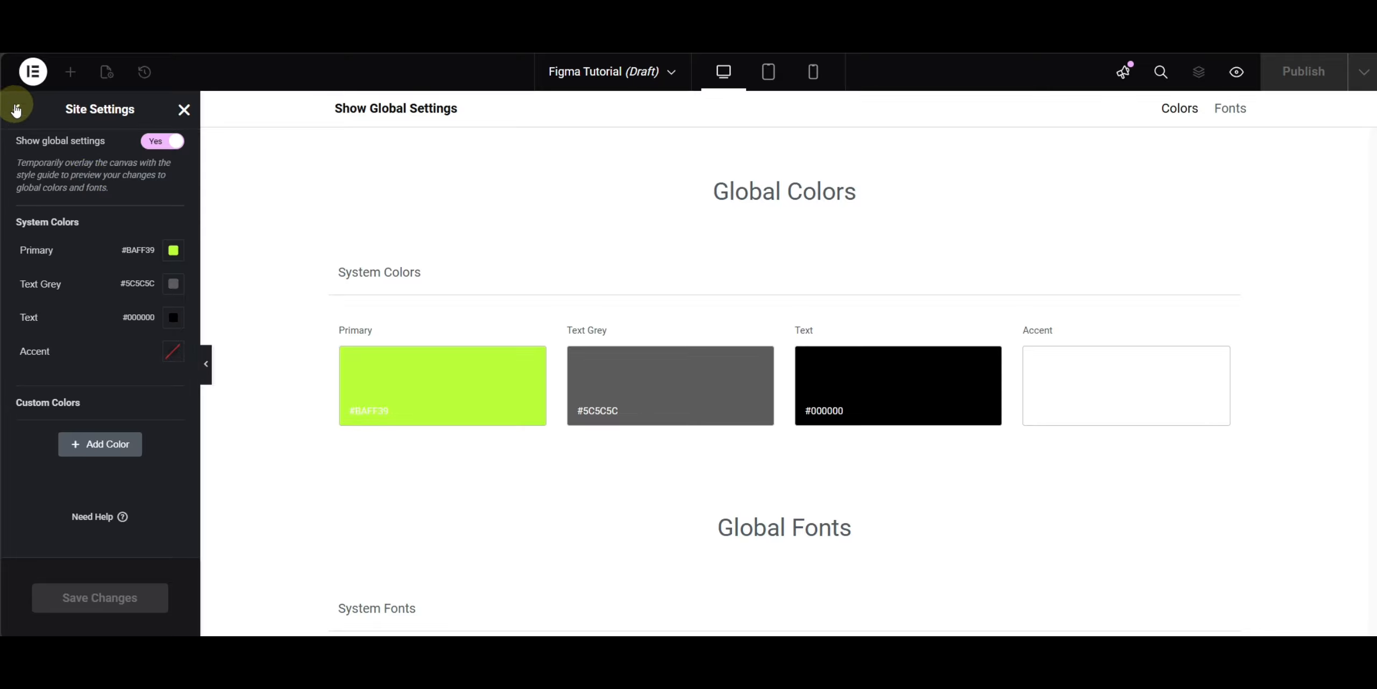
- Open Global Fonts and set the Primary font family to Inter with weight 400
{"action": "left_click", "coordinate": [16, 109]}
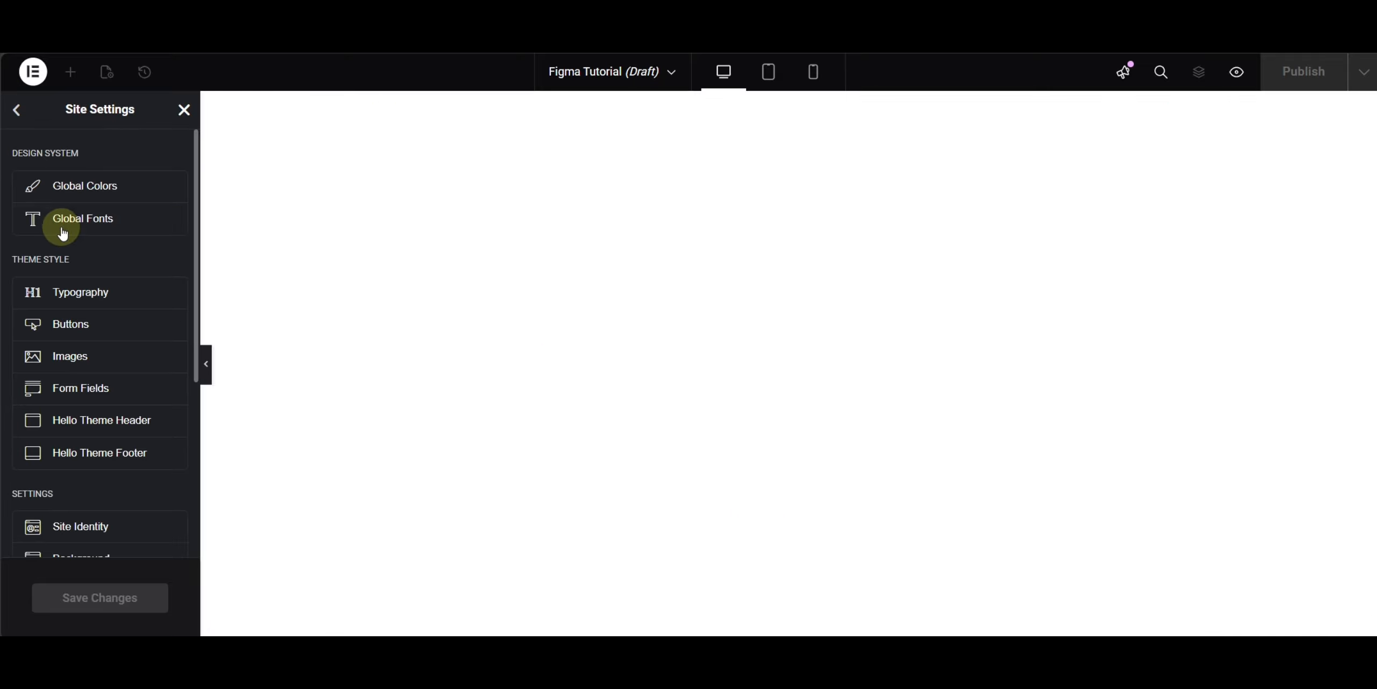
{"action": "left_click", "coordinate": [93, 226]}
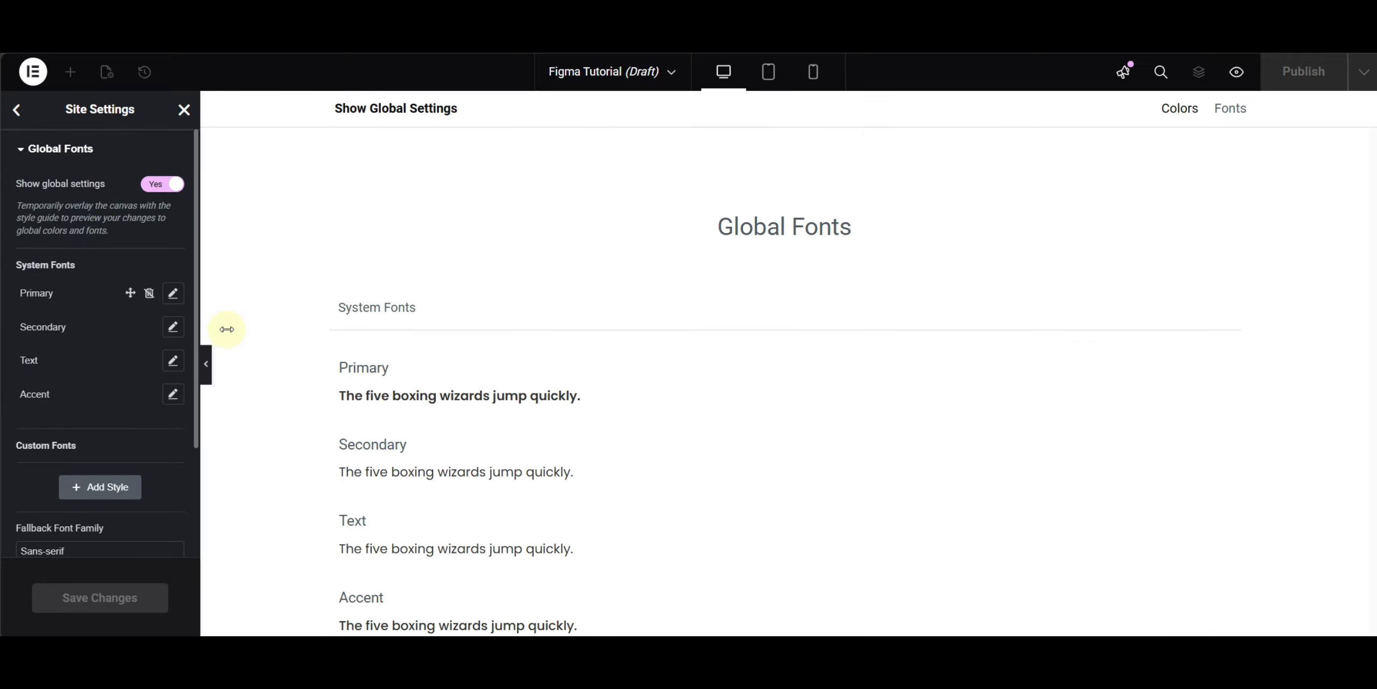
{"action": "left_click", "coordinate": [173, 293]}
{"action": "left_click", "coordinate": [114, 369]}
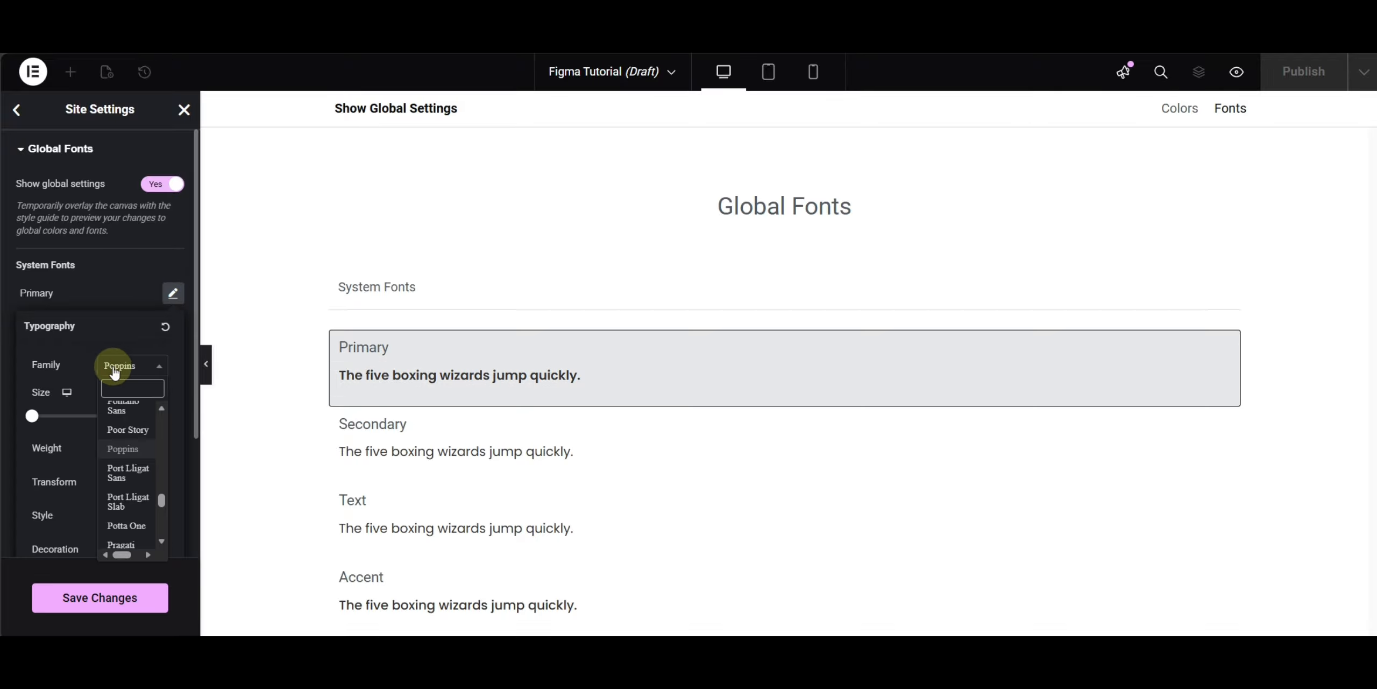
{"action": "type", "text": "inter"}
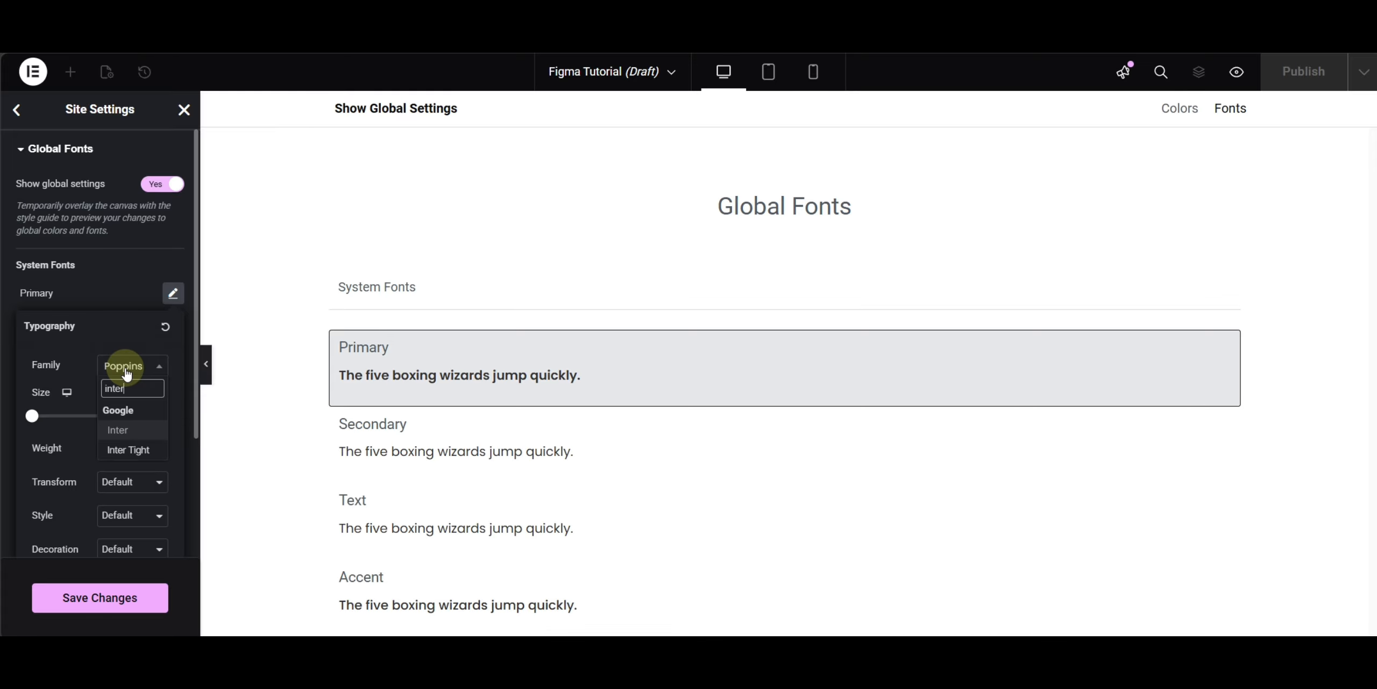
{"action": "left_click", "coordinate": [128, 428]}
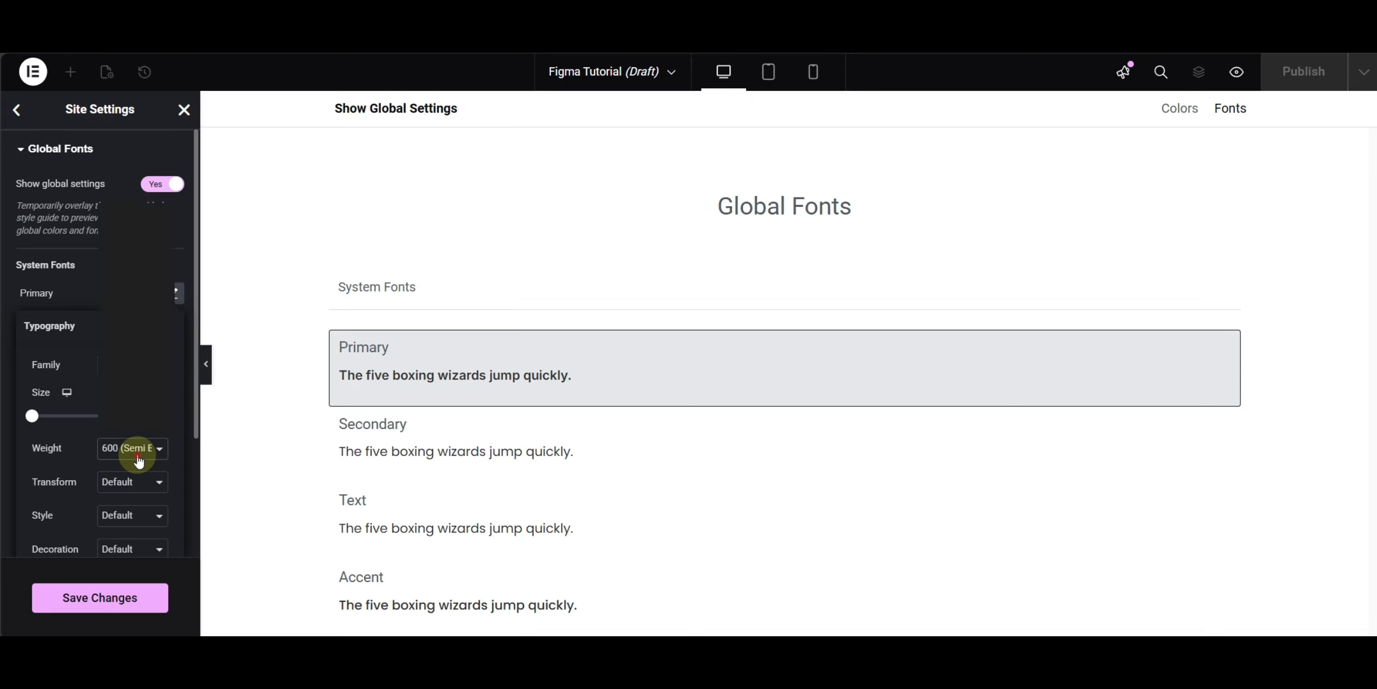
{"action": "left_click", "coordinate": [136, 449]}
{"action": "left_click", "coordinate": [144, 271]}
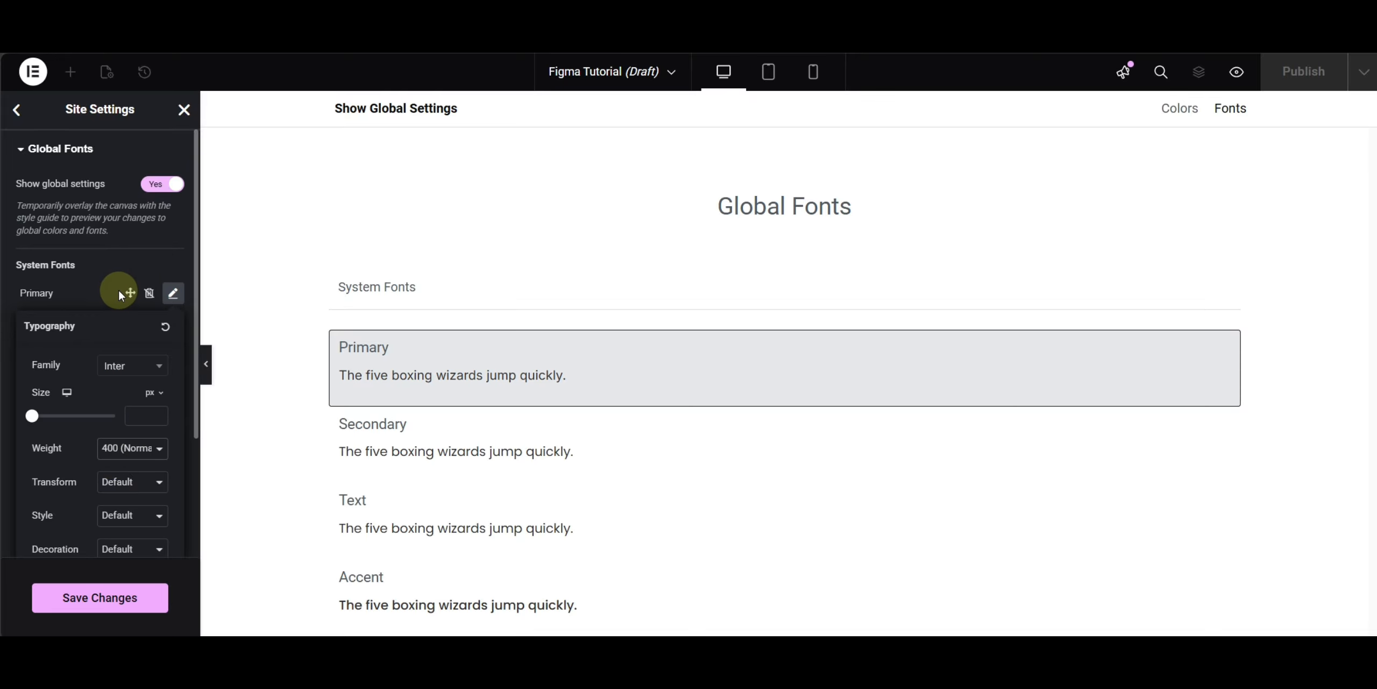
{"action": "left_click", "coordinate": [85, 265]}
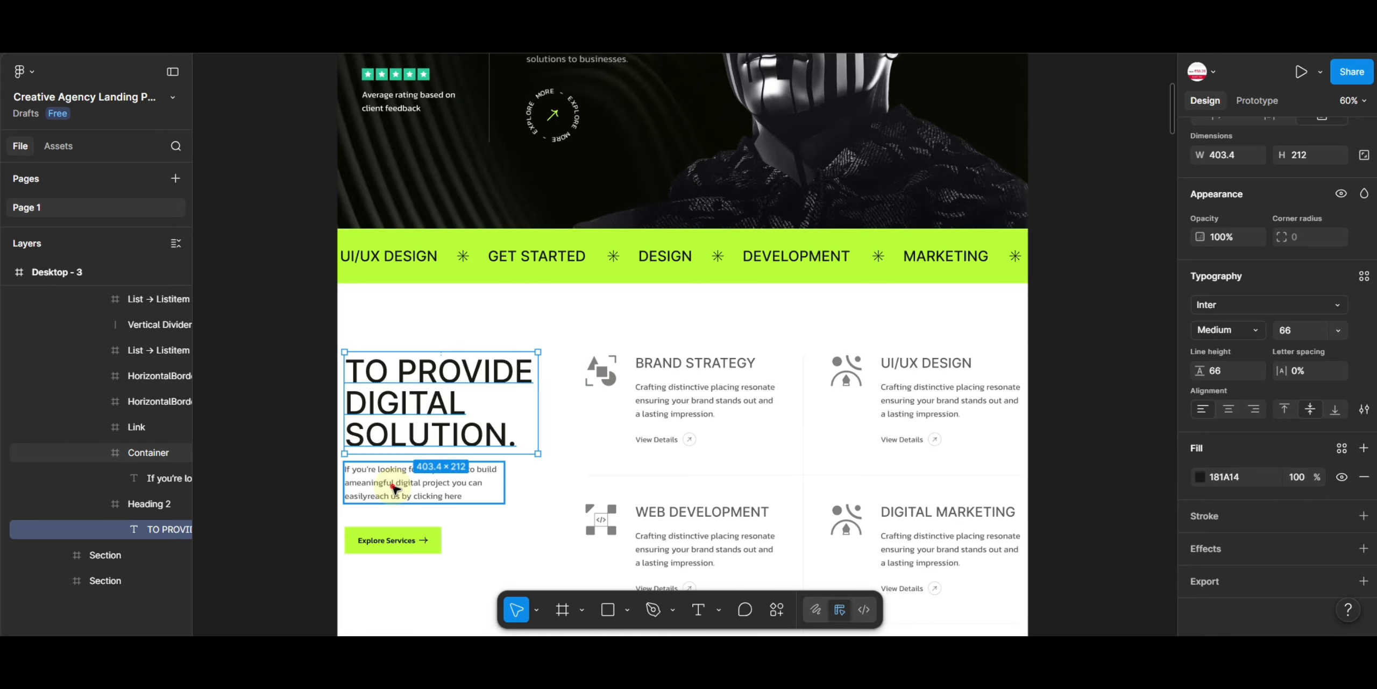
- Check the paragraph text's font, then set the Secondary global font family to Kanit
{"action": "left_click", "coordinate": [396, 488]}
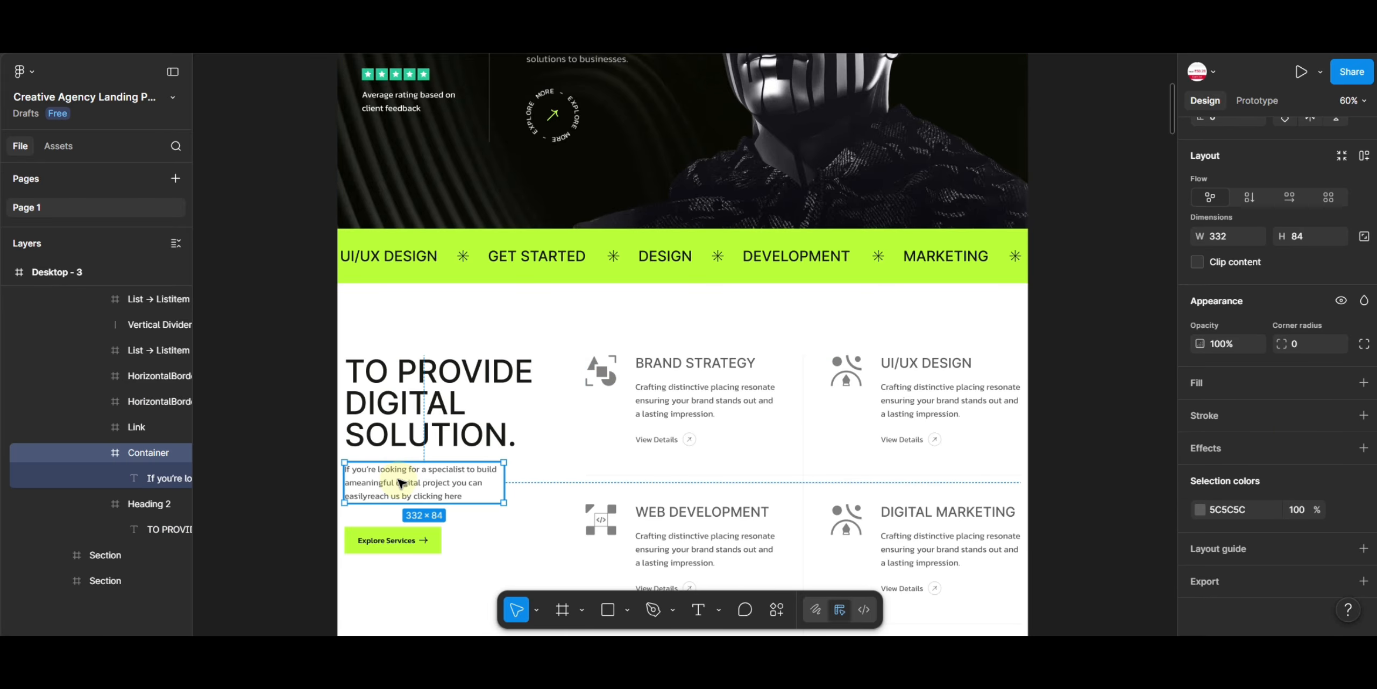
{"action": "left_click", "coordinate": [399, 482]}
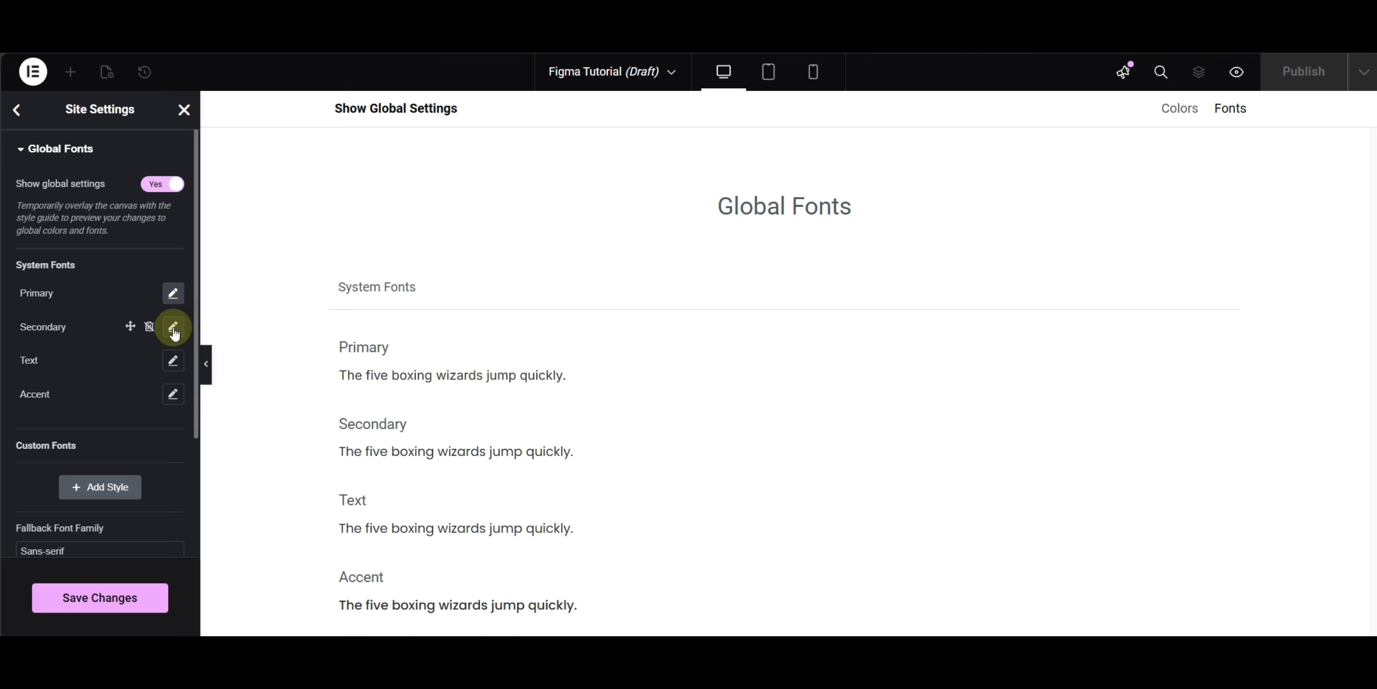
{"action": "left_click", "coordinate": [173, 326]}
{"action": "left_click", "coordinate": [135, 404]}
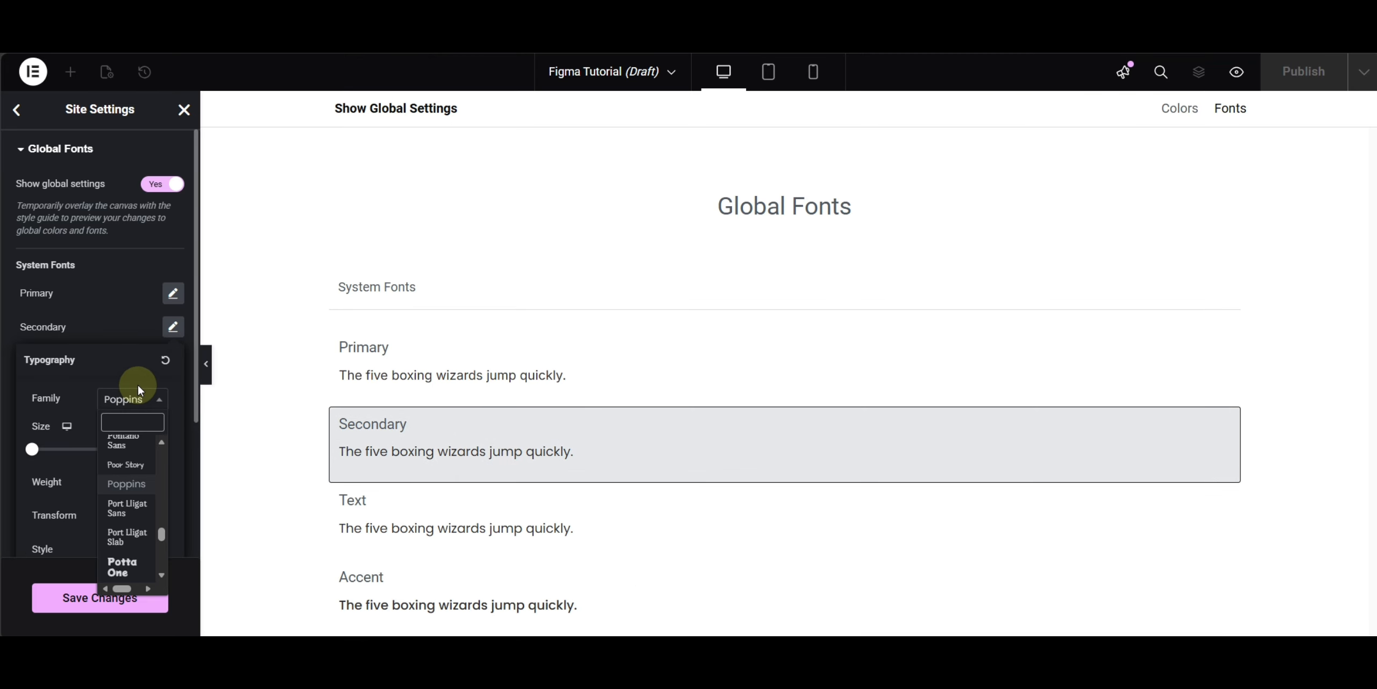
{"action": "type", "text": "kanmi"}
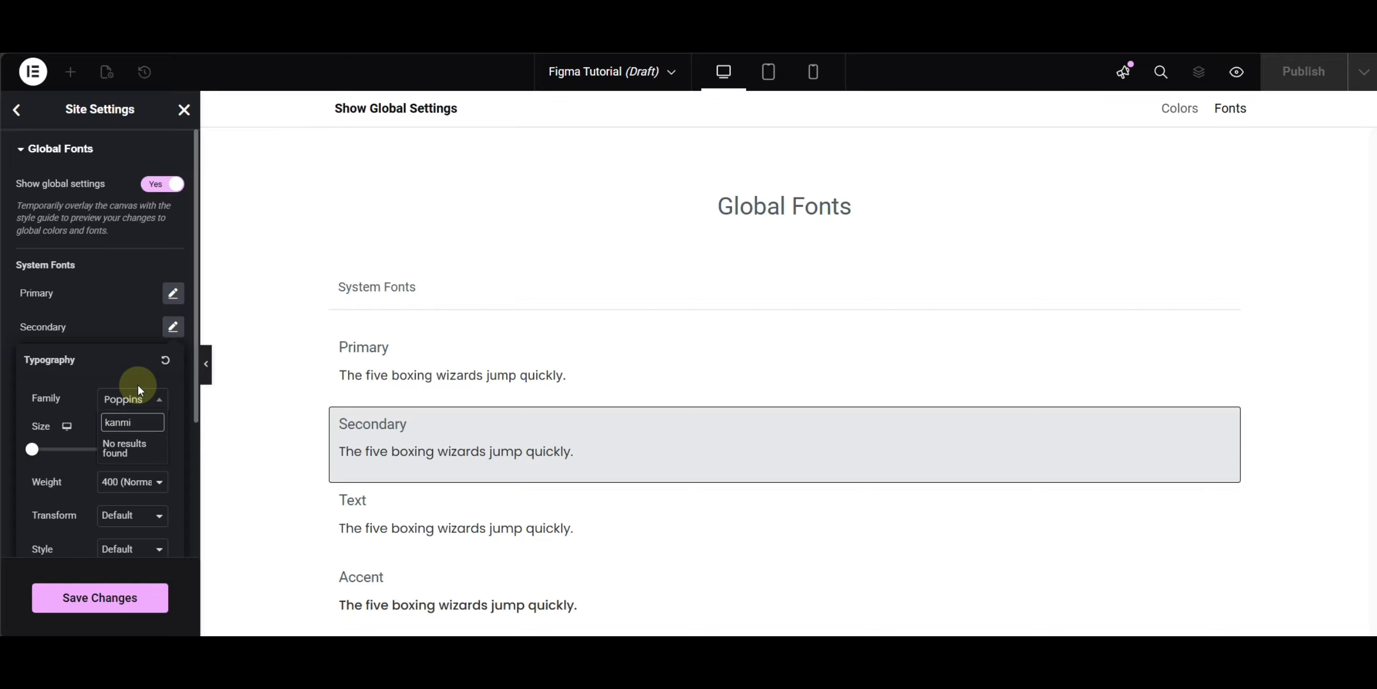
{"action": "key", "text": "BackSpace"}
{"action": "key", "text": "BackSpace"}
{"action": "type", "text": "i"}
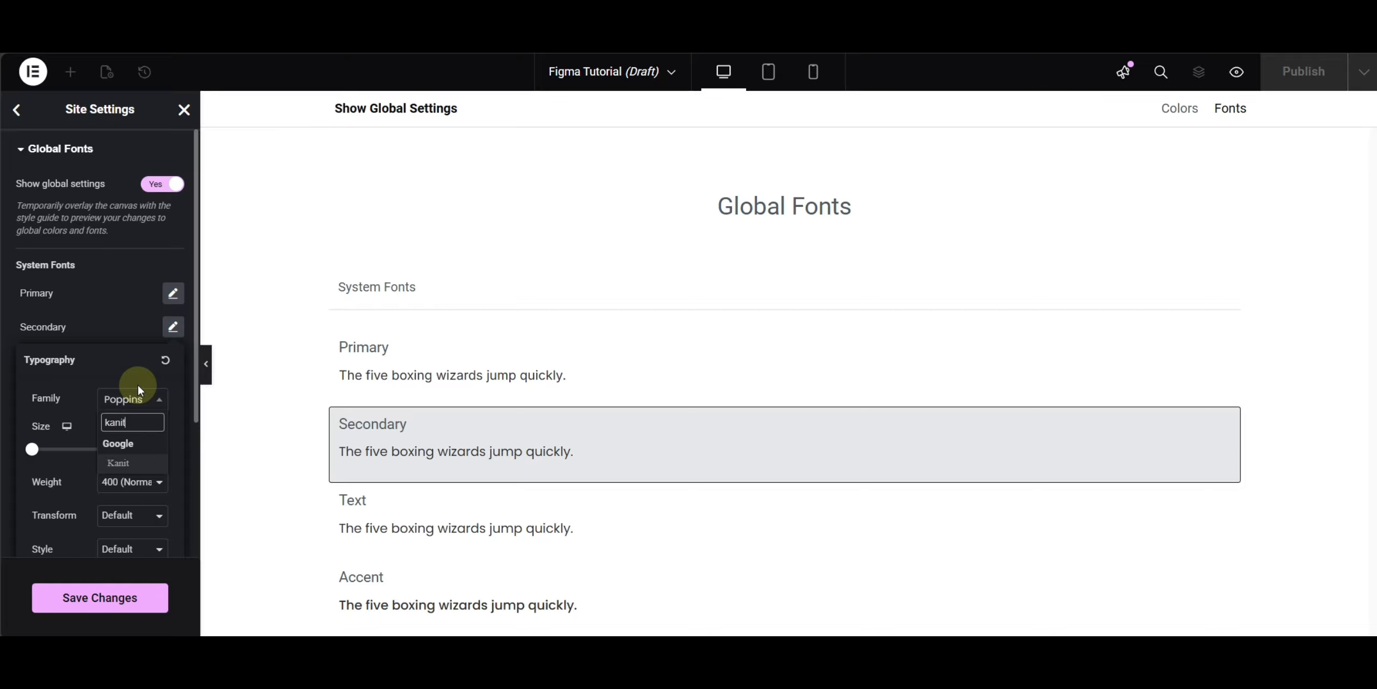
{"action": "left_click", "coordinate": [120, 463]}
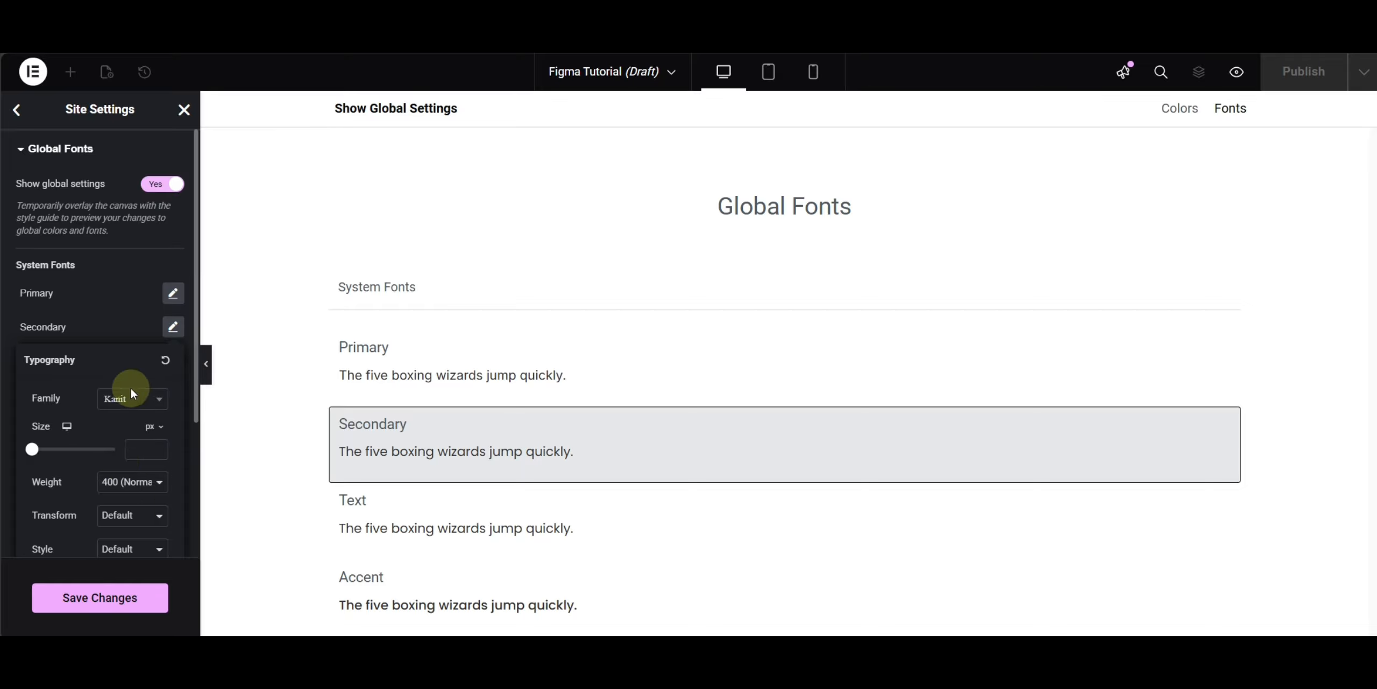
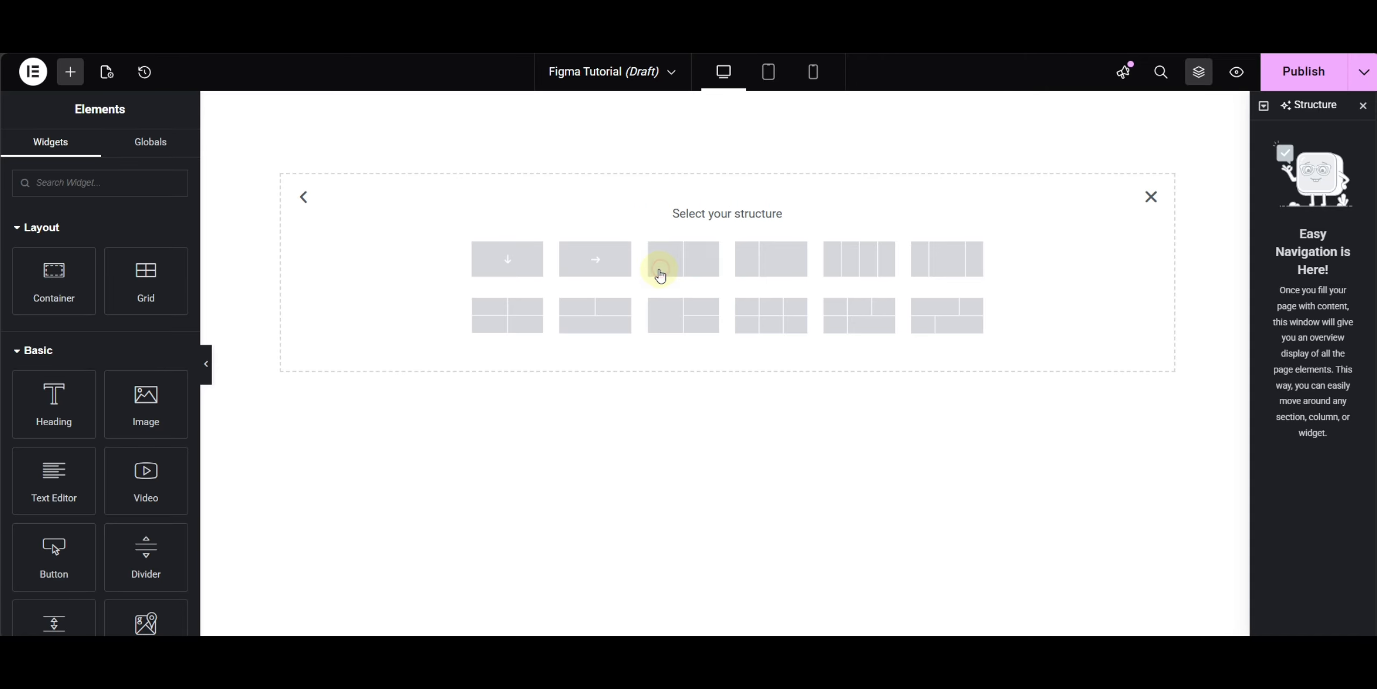
- Add a single-column container and set its minimum height to 100 vh
{"action": "left_click", "coordinate": [508, 269]}
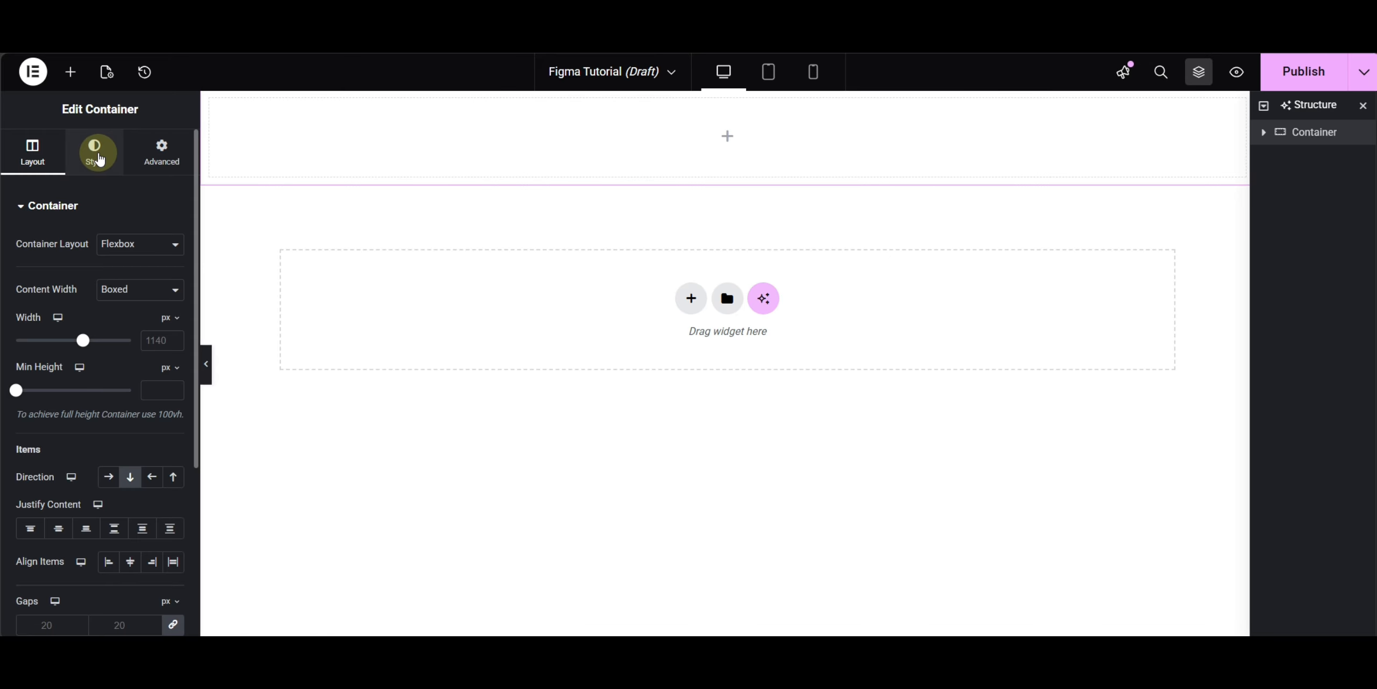
{"action": "left_click", "coordinate": [170, 367]}
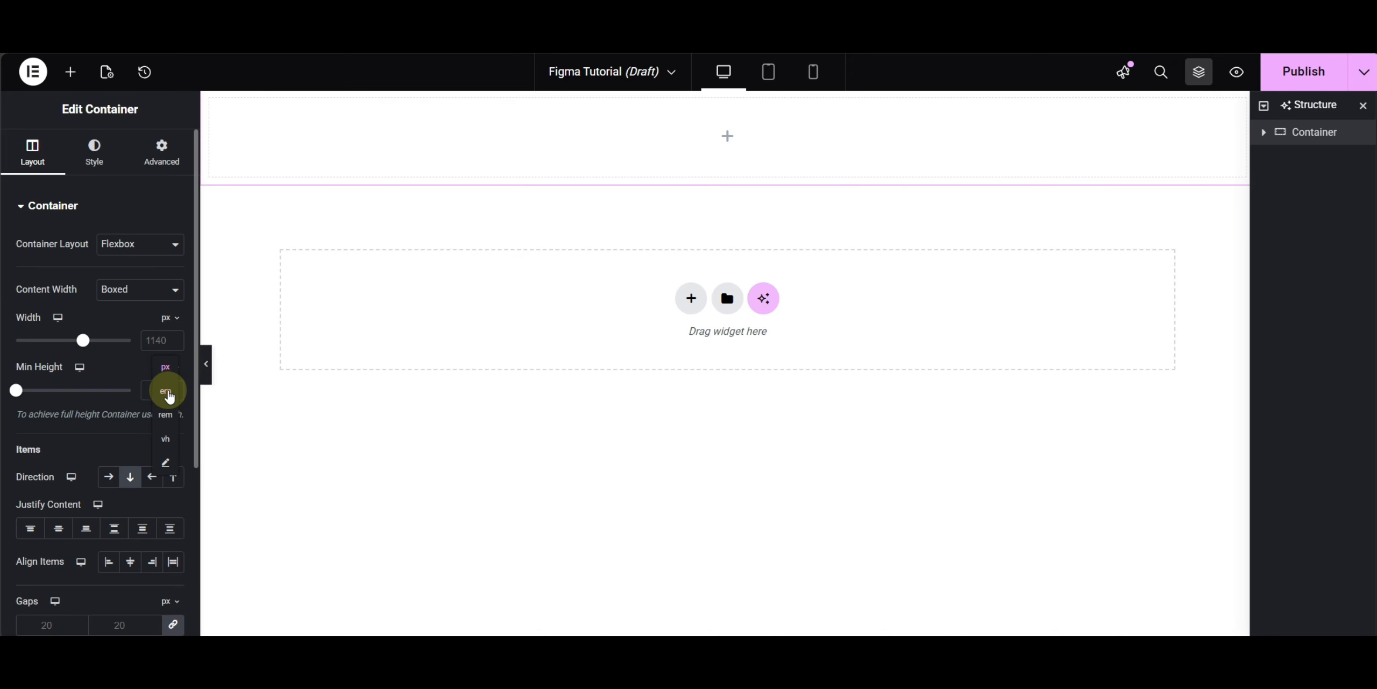
{"action": "left_click", "coordinate": [167, 442]}
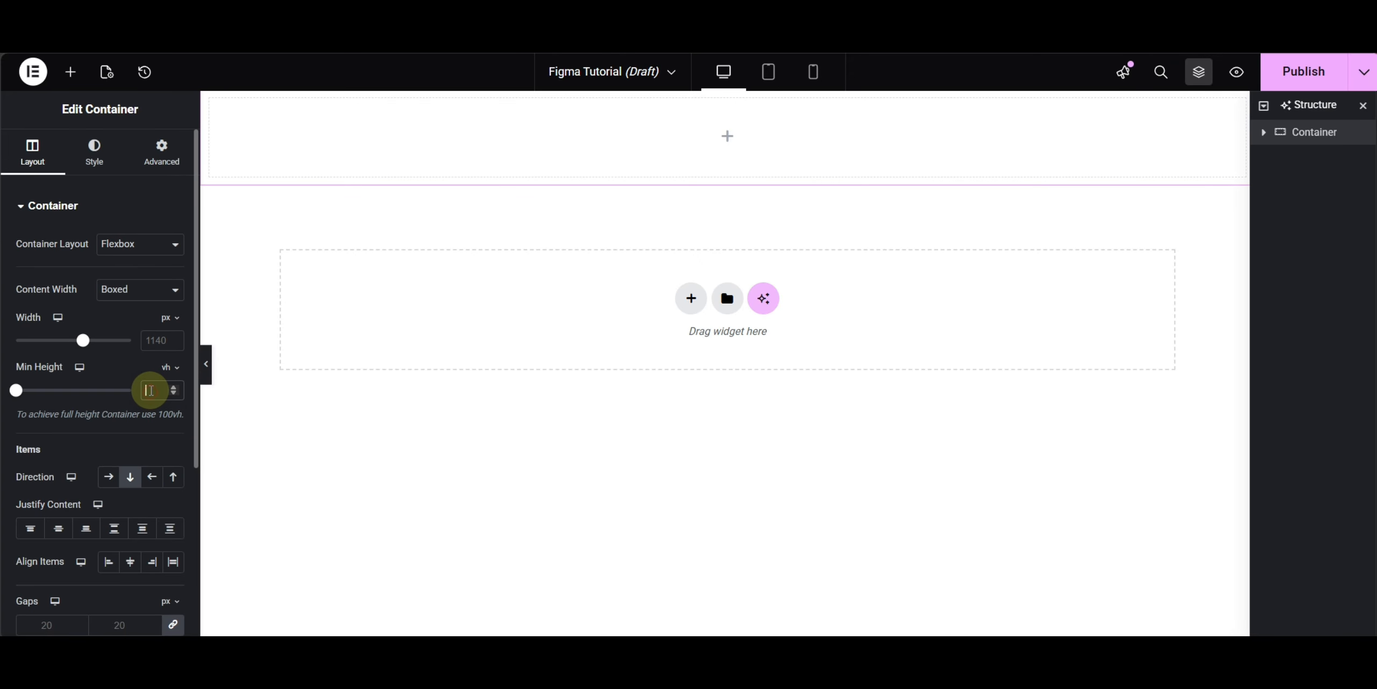
{"action": "type", "text": "100"}
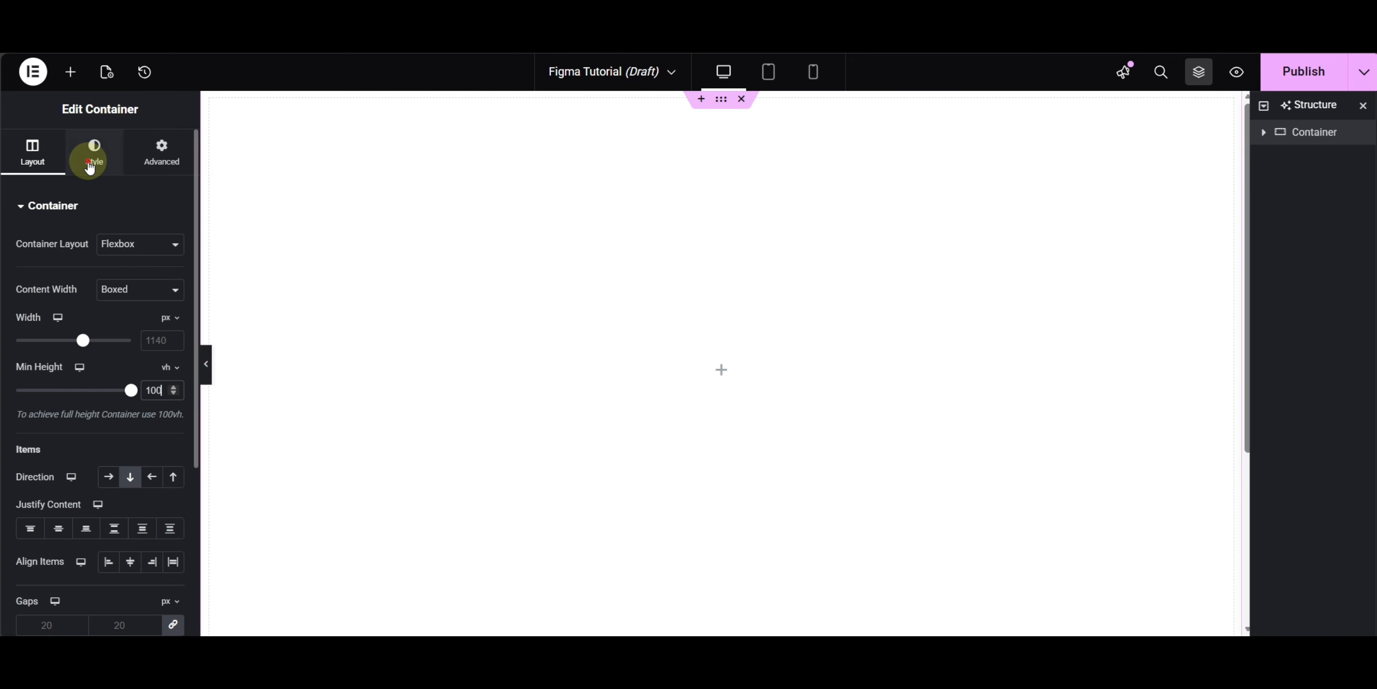
- Give the container a classic background image, choosing asset23 from the media library
{"action": "left_click", "coordinate": [90, 167]}
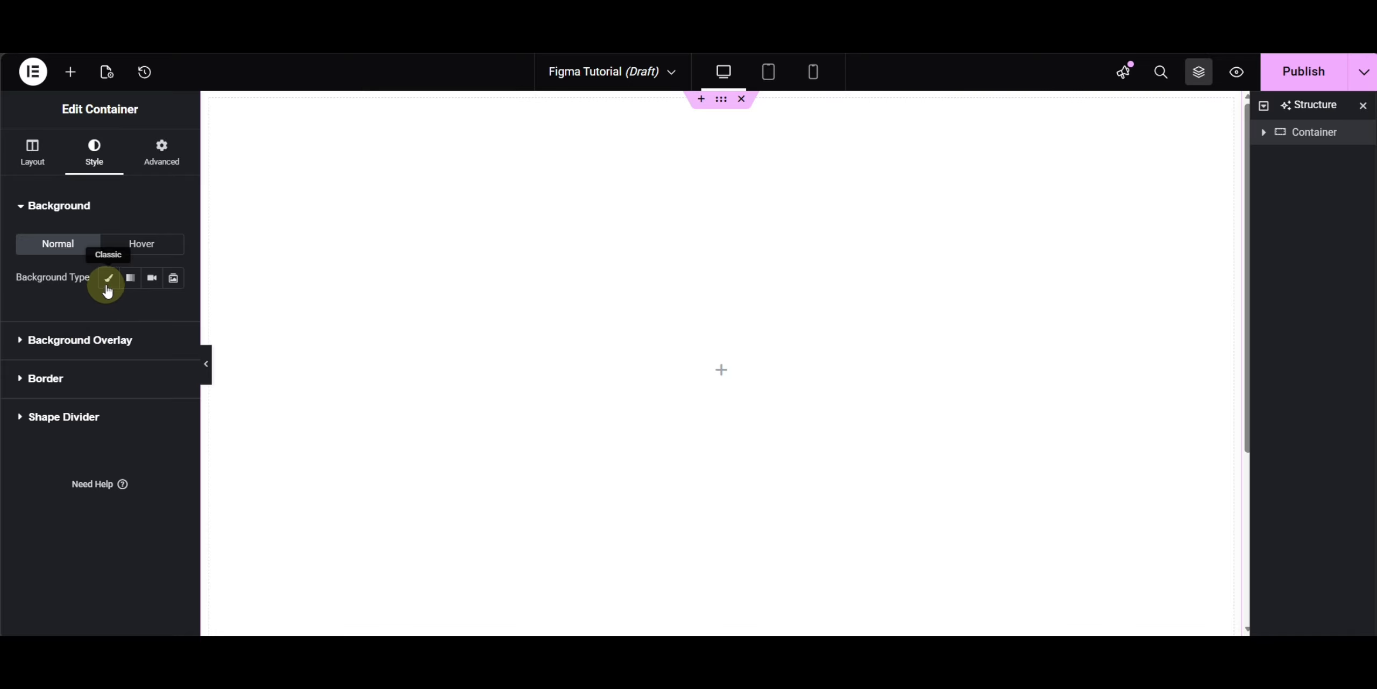
{"action": "left_click", "coordinate": [108, 291]}
{"action": "left_click", "coordinate": [92, 384]}
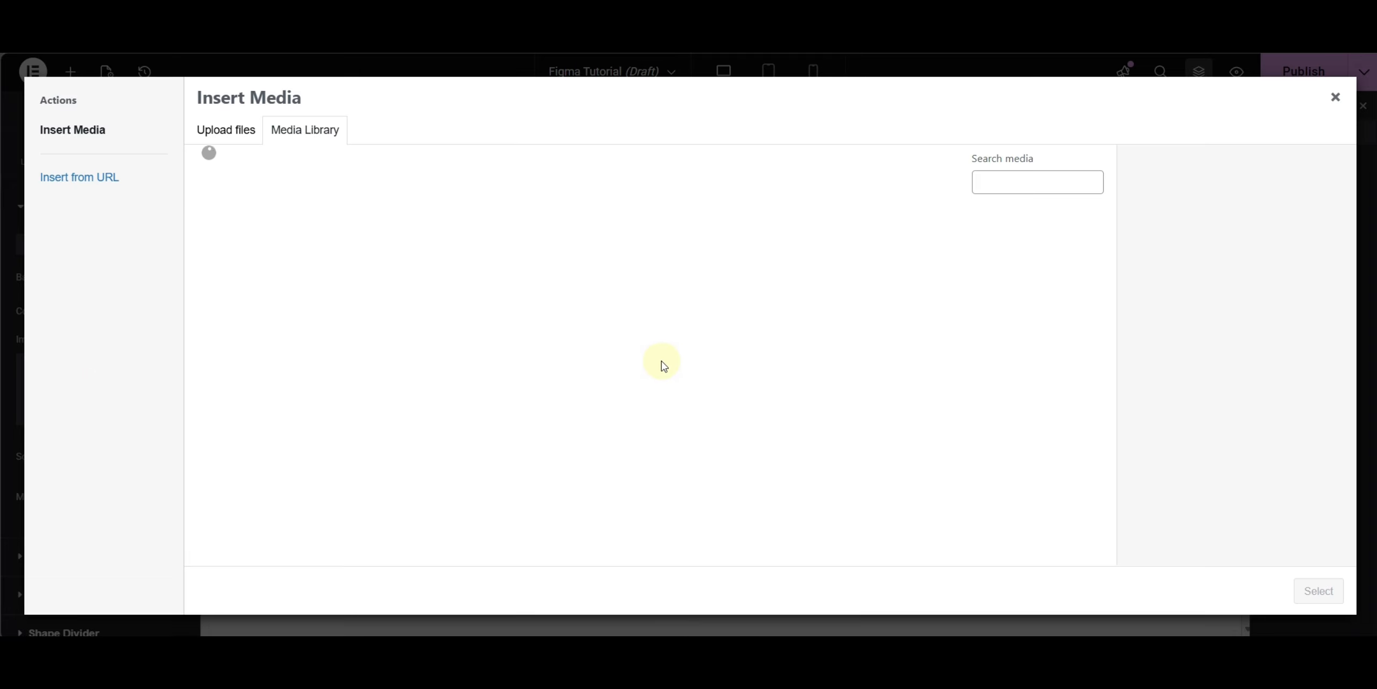
{"action": "scroll", "coordinate": [739, 321], "scroll_direction": "down", "scroll_amount": 3}
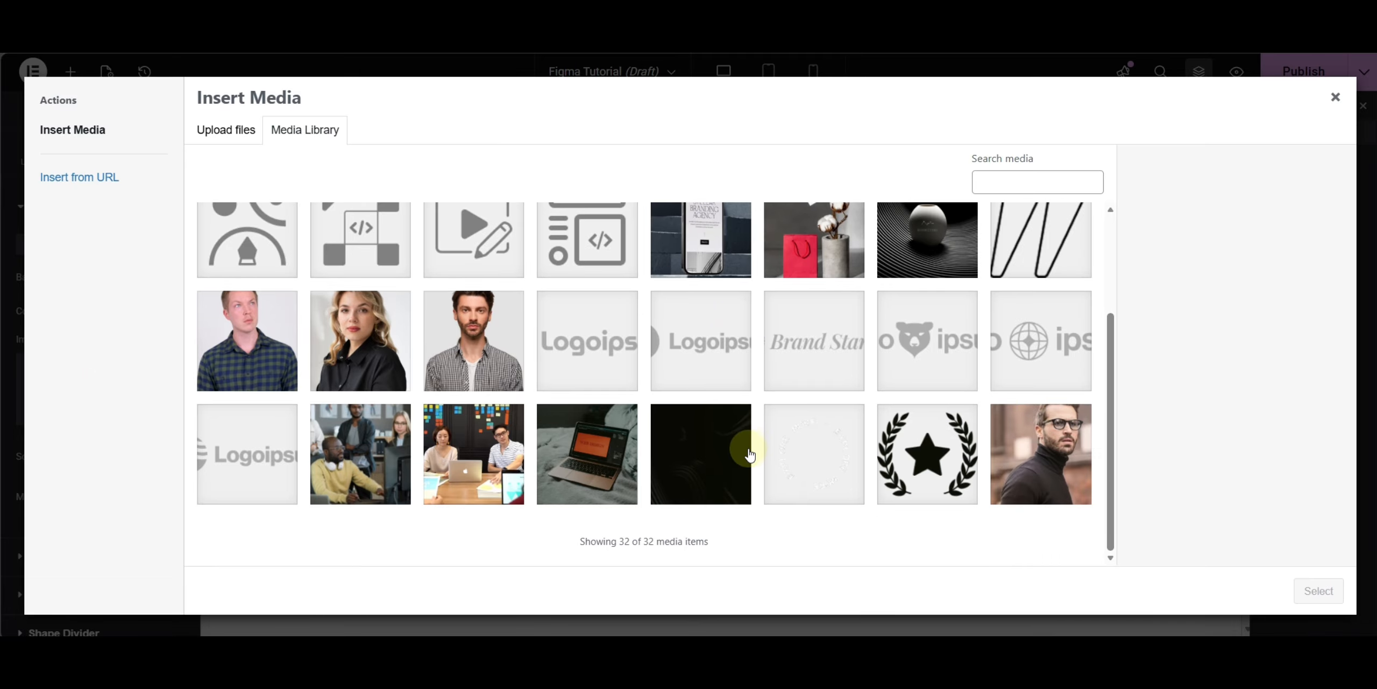
{"action": "scroll", "coordinate": [323, 253], "scroll_direction": "up", "scroll_amount": 3}
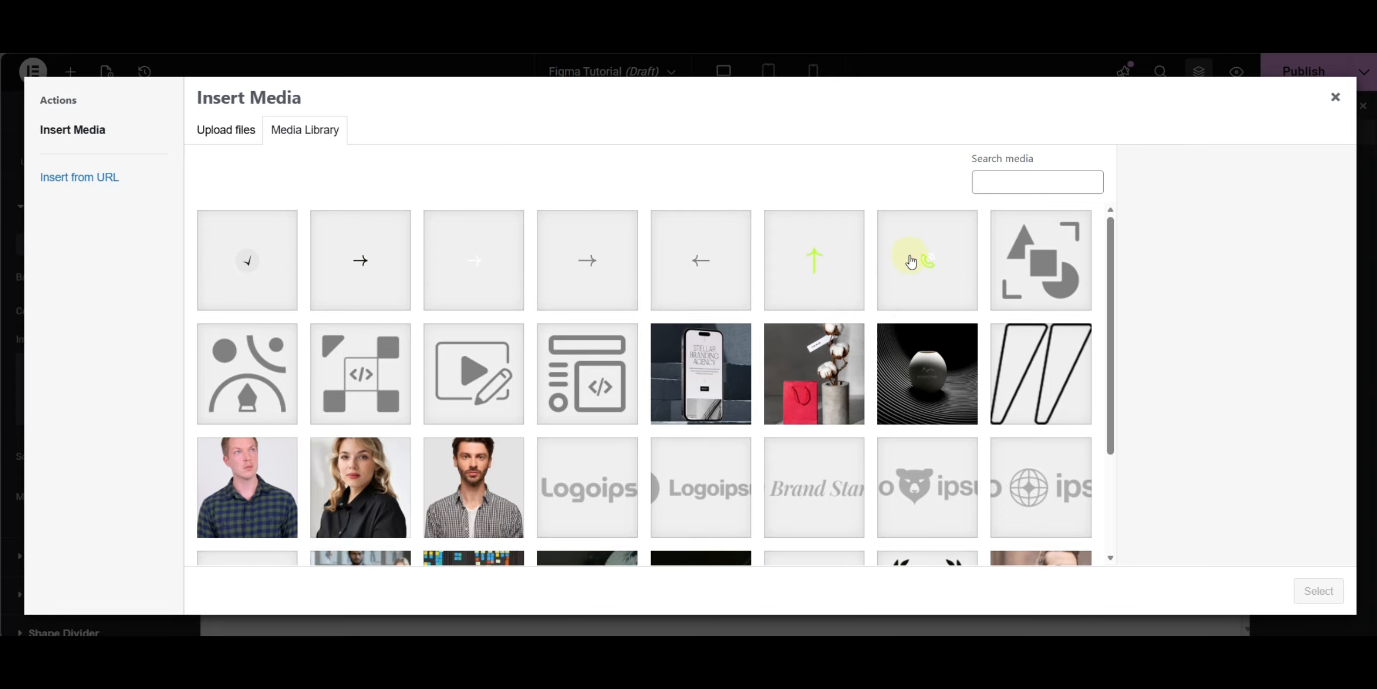
{"action": "scroll", "coordinate": [845, 305], "scroll_direction": "down", "scroll_amount": 3}
{"action": "left_click", "coordinate": [697, 454]}
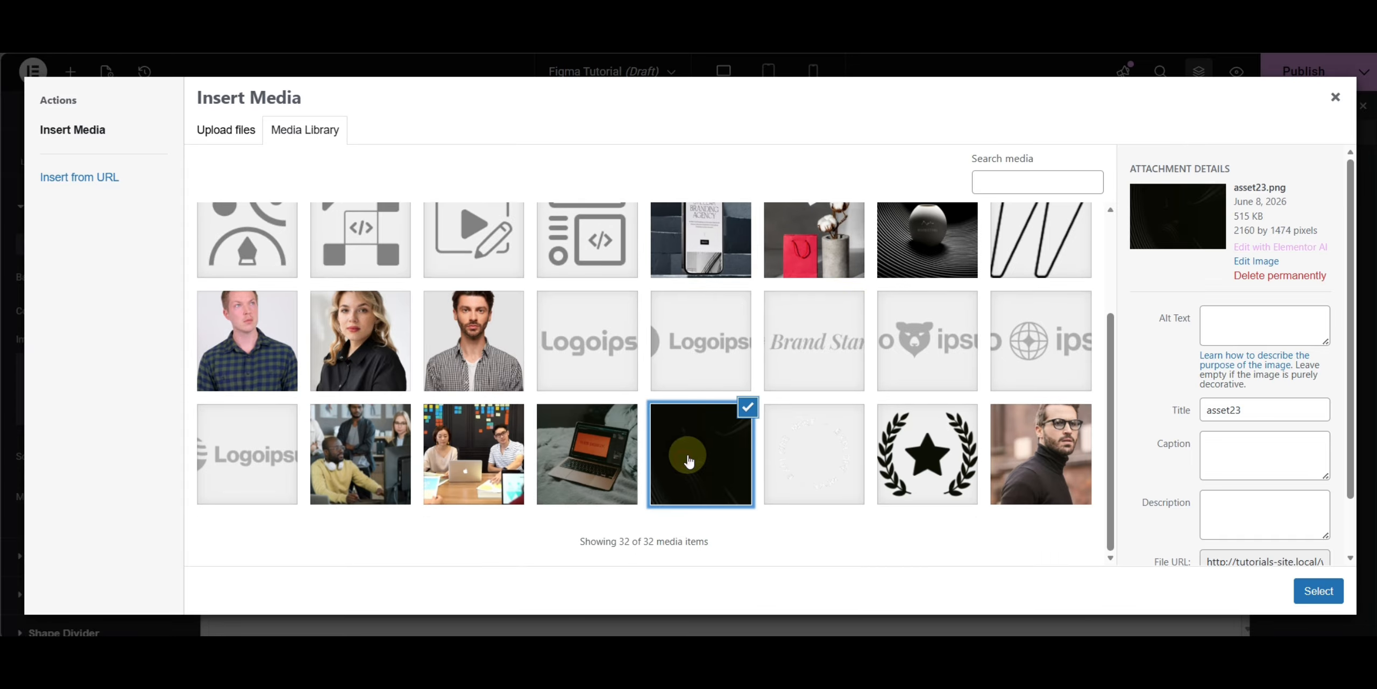
{"action": "left_click", "coordinate": [1313, 591]}
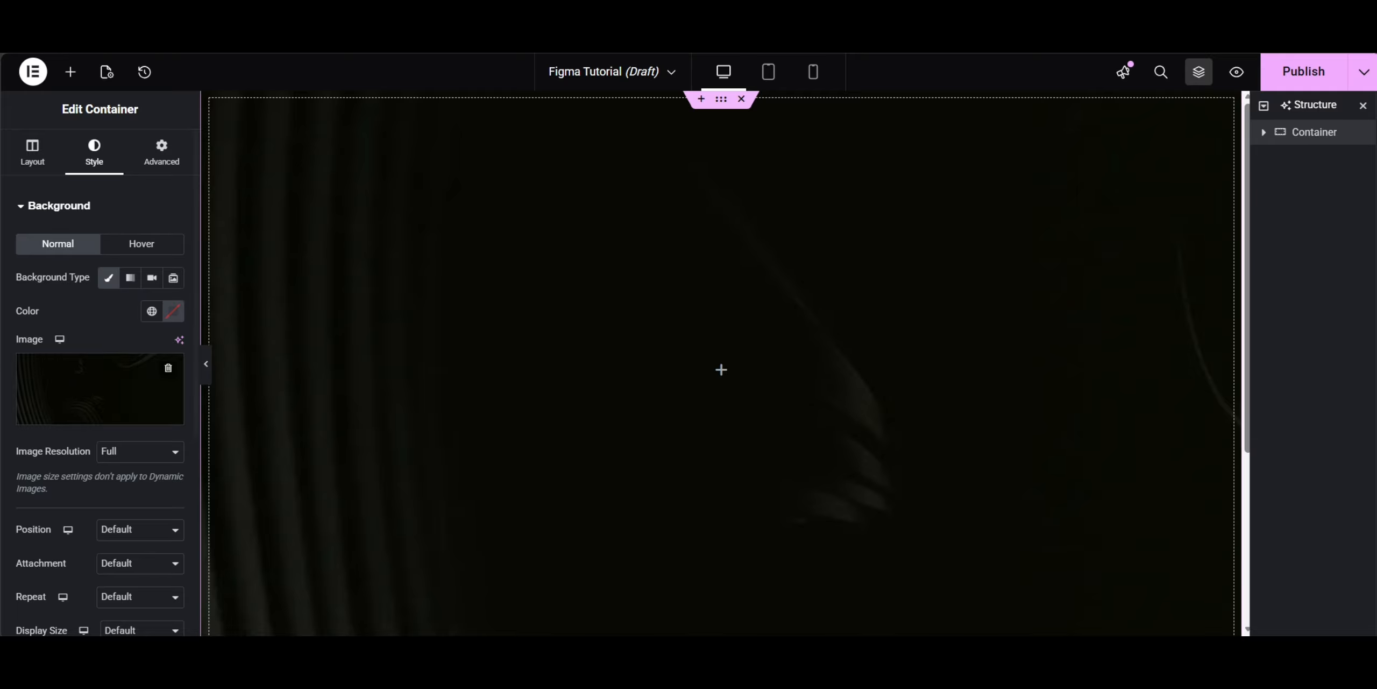
- Set the background image to No-repeat, Cover display size and Center Center position
{"action": "scroll", "coordinate": [109, 439], "scroll_direction": "down", "scroll_amount": 3}
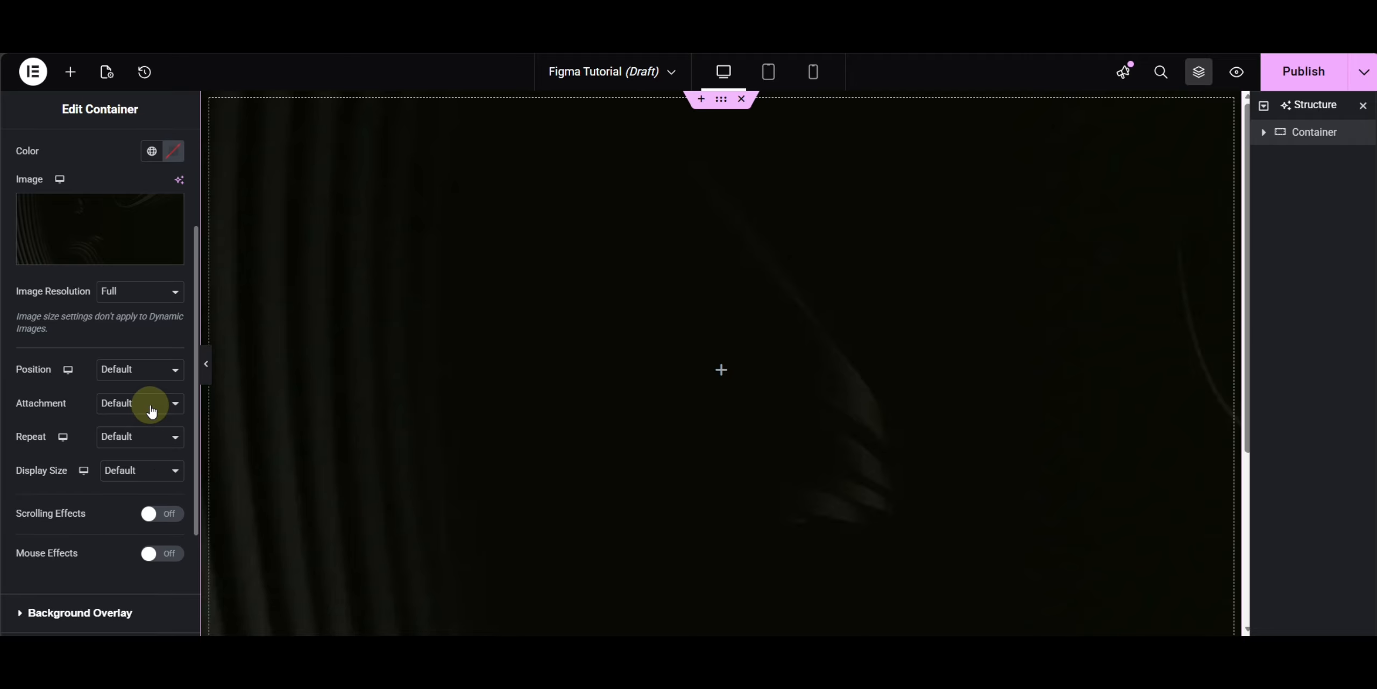
{"action": "left_click", "coordinate": [151, 411]}
{"action": "left_click", "coordinate": [118, 438]}
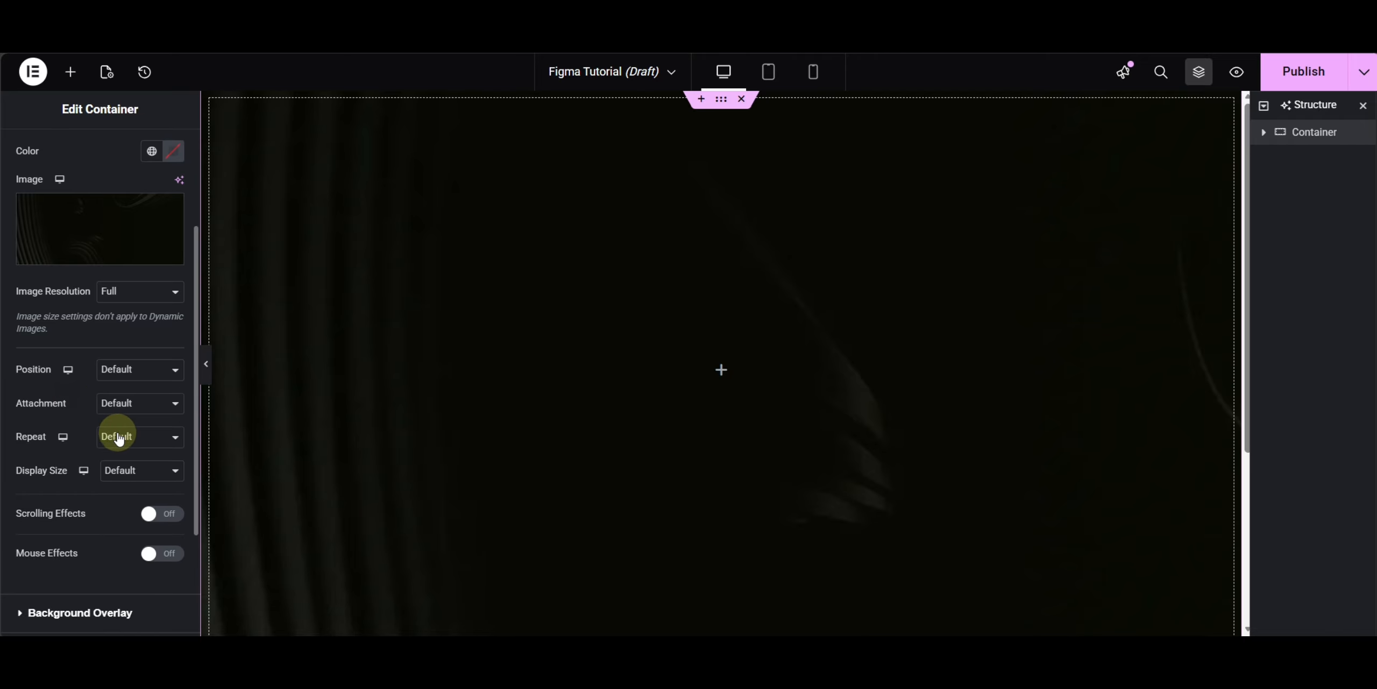
{"action": "left_click", "coordinate": [135, 498]}
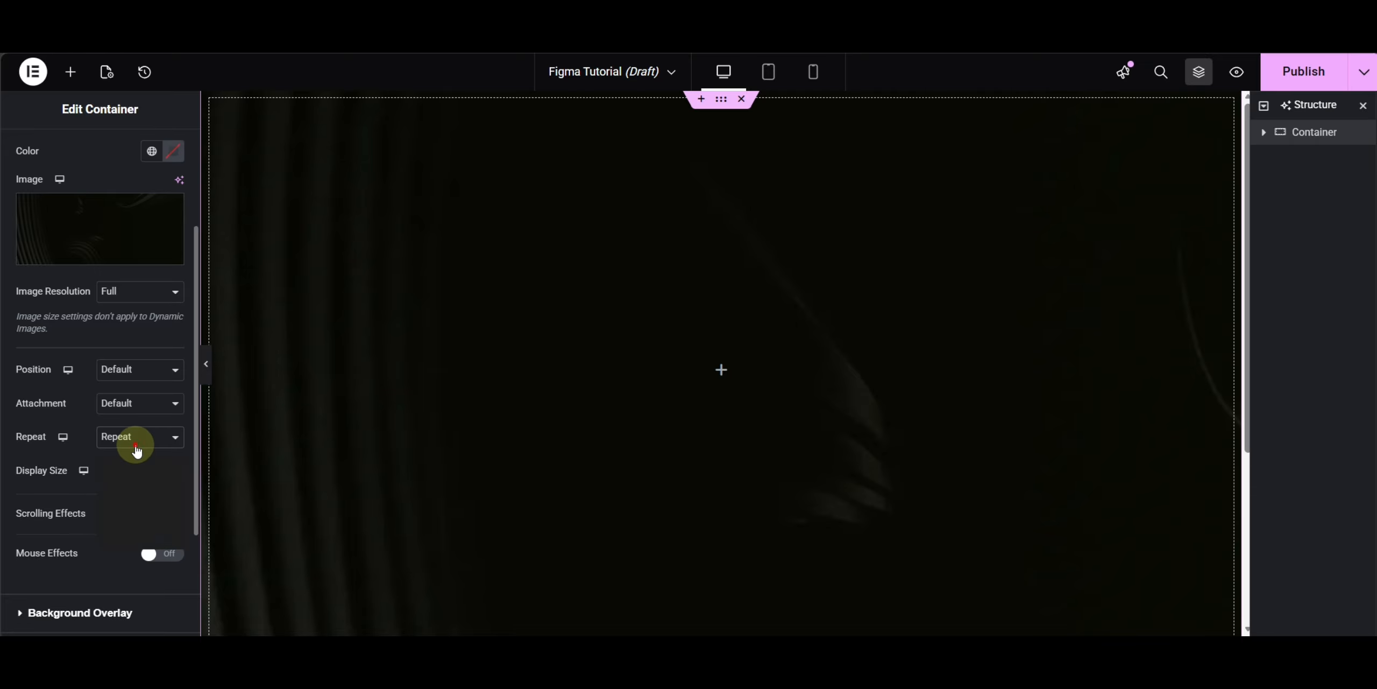
{"action": "left_click", "coordinate": [136, 451]}
{"action": "left_click", "coordinate": [132, 478]}
{"action": "left_click", "coordinate": [133, 474]}
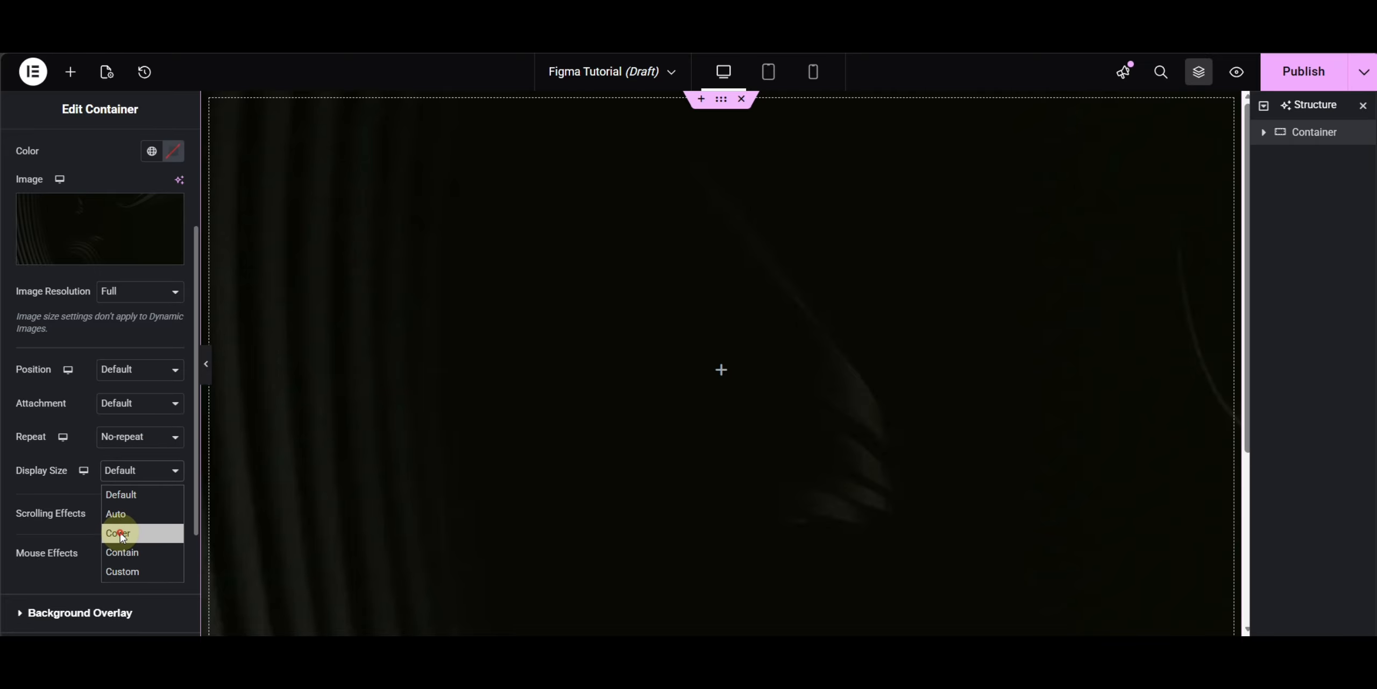
{"action": "left_click", "coordinate": [121, 533]}
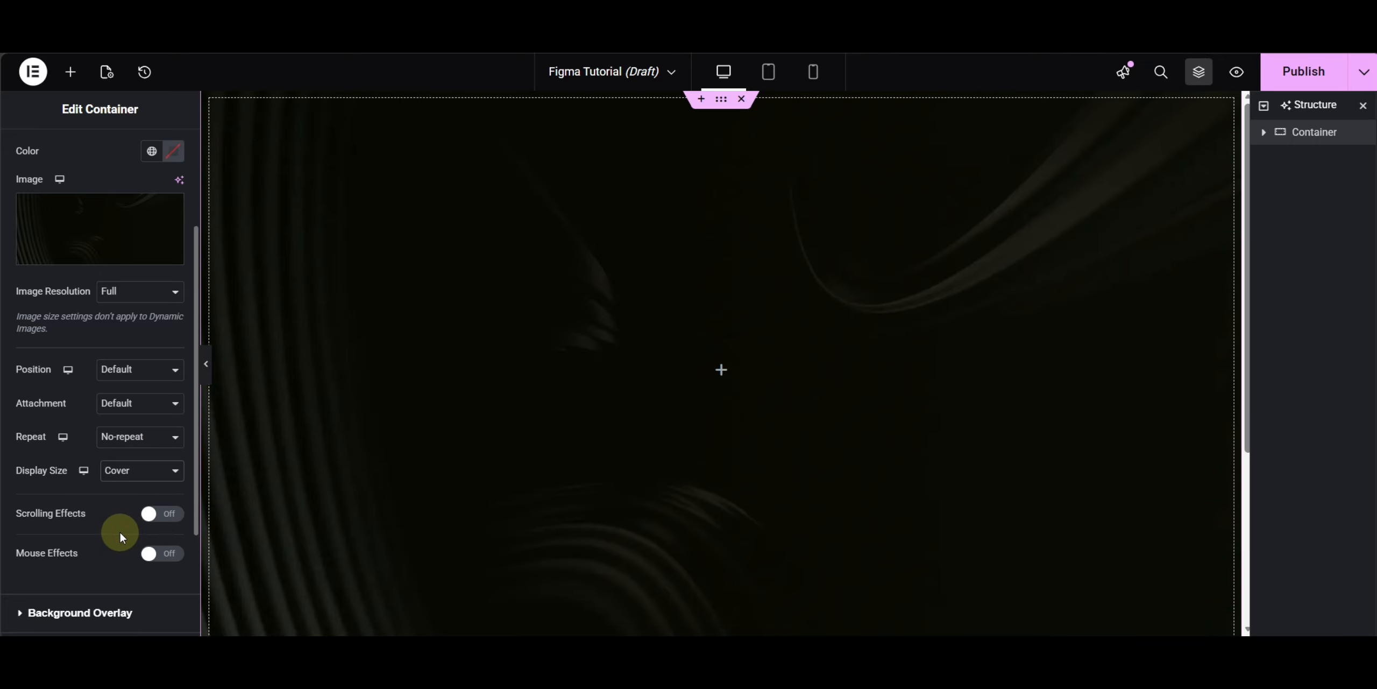
{"action": "left_click", "coordinate": [139, 370]}
{"action": "left_click", "coordinate": [138, 422]}
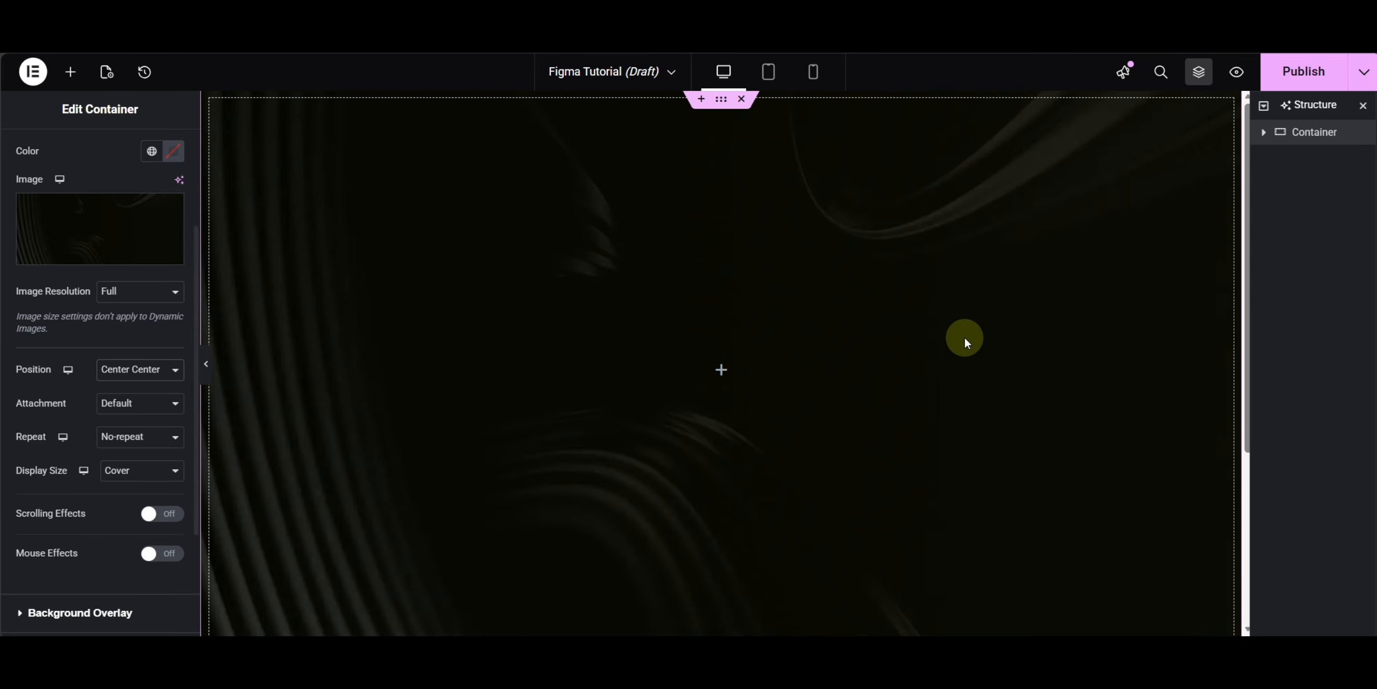
- Set the container's padding to 20 px on all sides
{"action": "scroll", "coordinate": [964, 336], "scroll_direction": "down", "scroll_amount": 4}
{"action": "scroll", "coordinate": [405, 390], "scroll_direction": "up", "scroll_amount": 2}
{"action": "scroll", "coordinate": [405, 393], "scroll_direction": "up", "scroll_amount": 2}
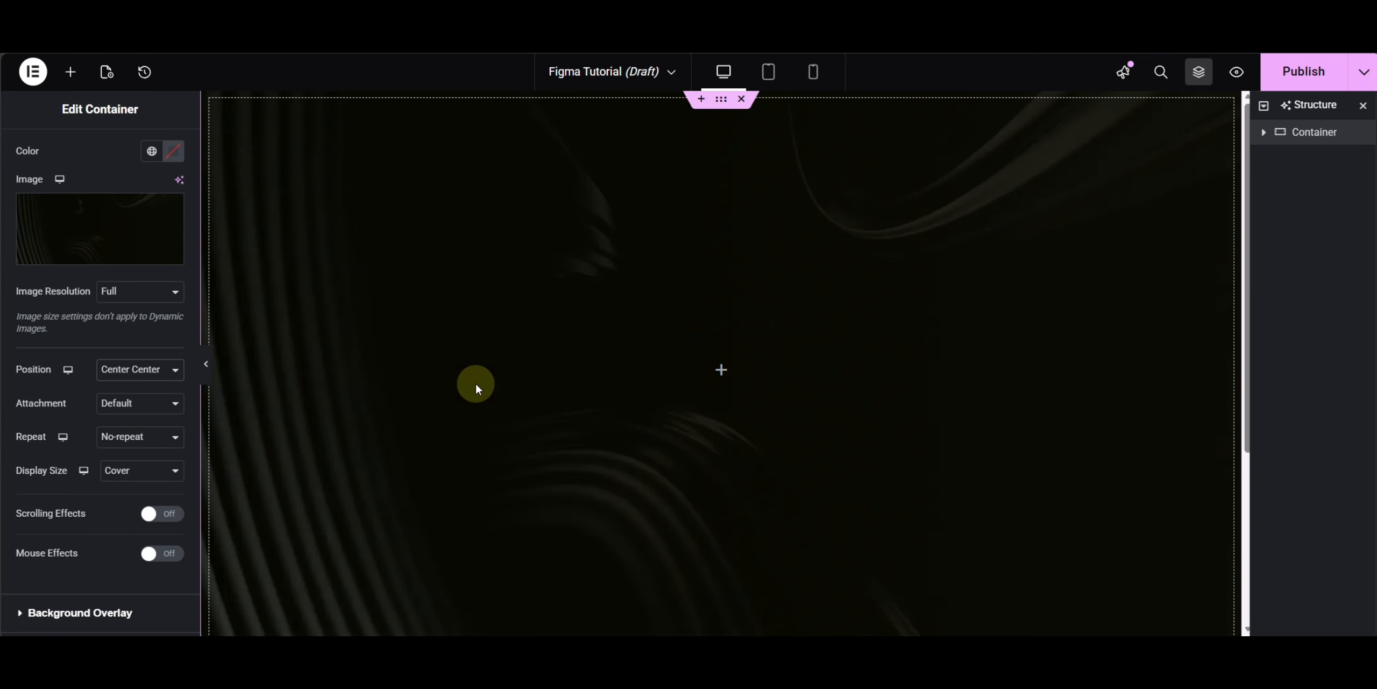
{"action": "scroll", "coordinate": [140, 152], "scroll_direction": "up", "scroll_amount": 3}
{"action": "left_click", "coordinate": [159, 146]}
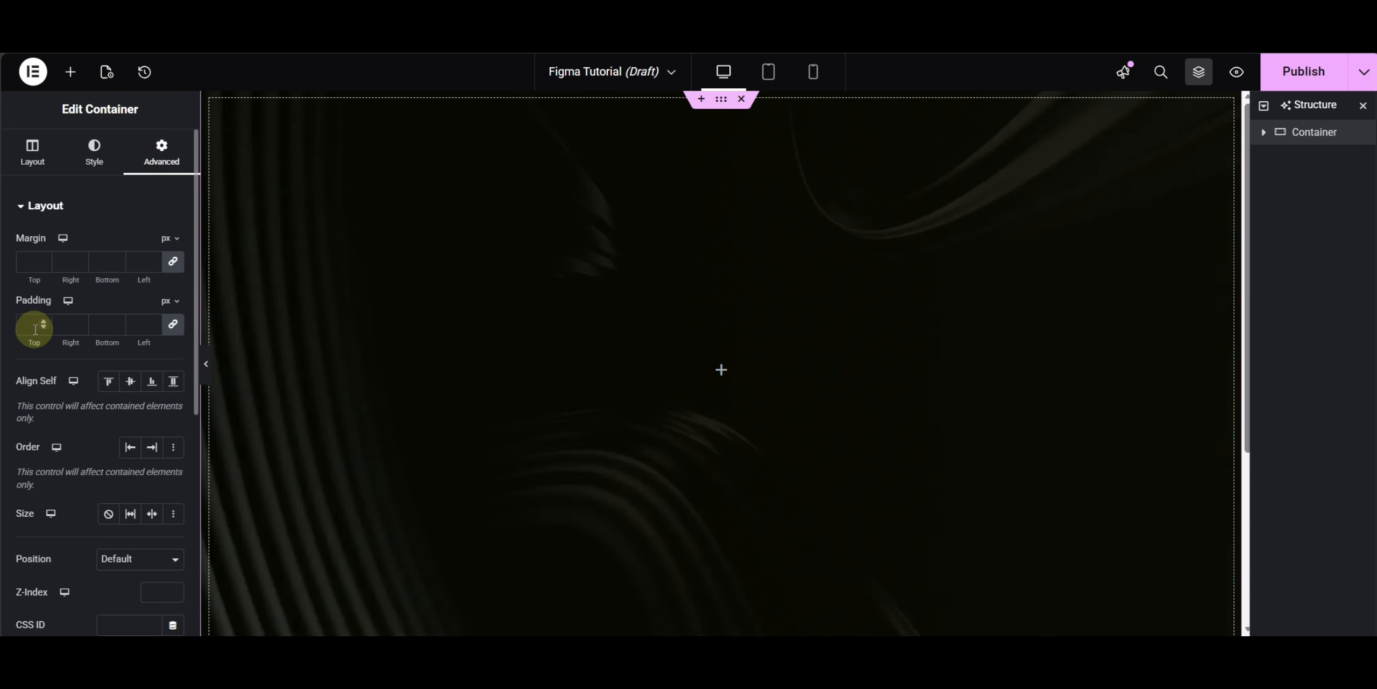
{"action": "type", "text": "20"}
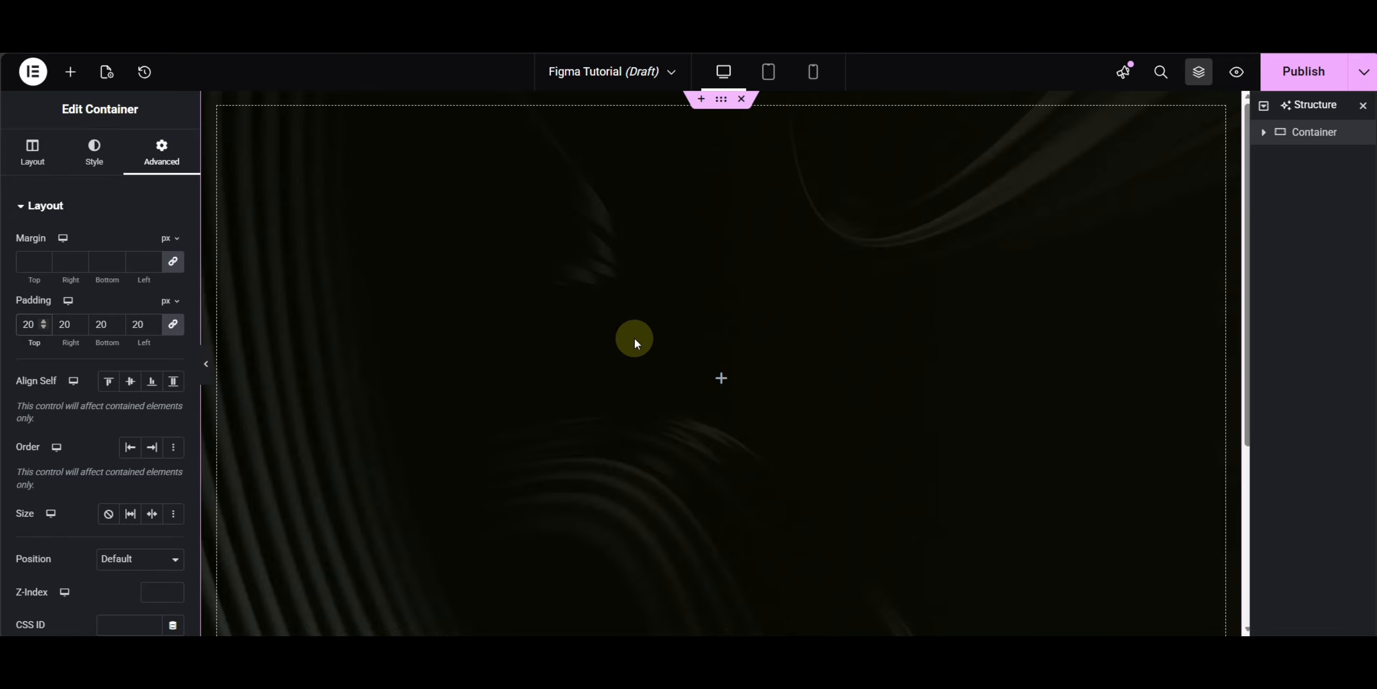
- Add an inner container with row direction, centered items and Space Between justification
{"action": "left_click", "coordinate": [70, 72]}
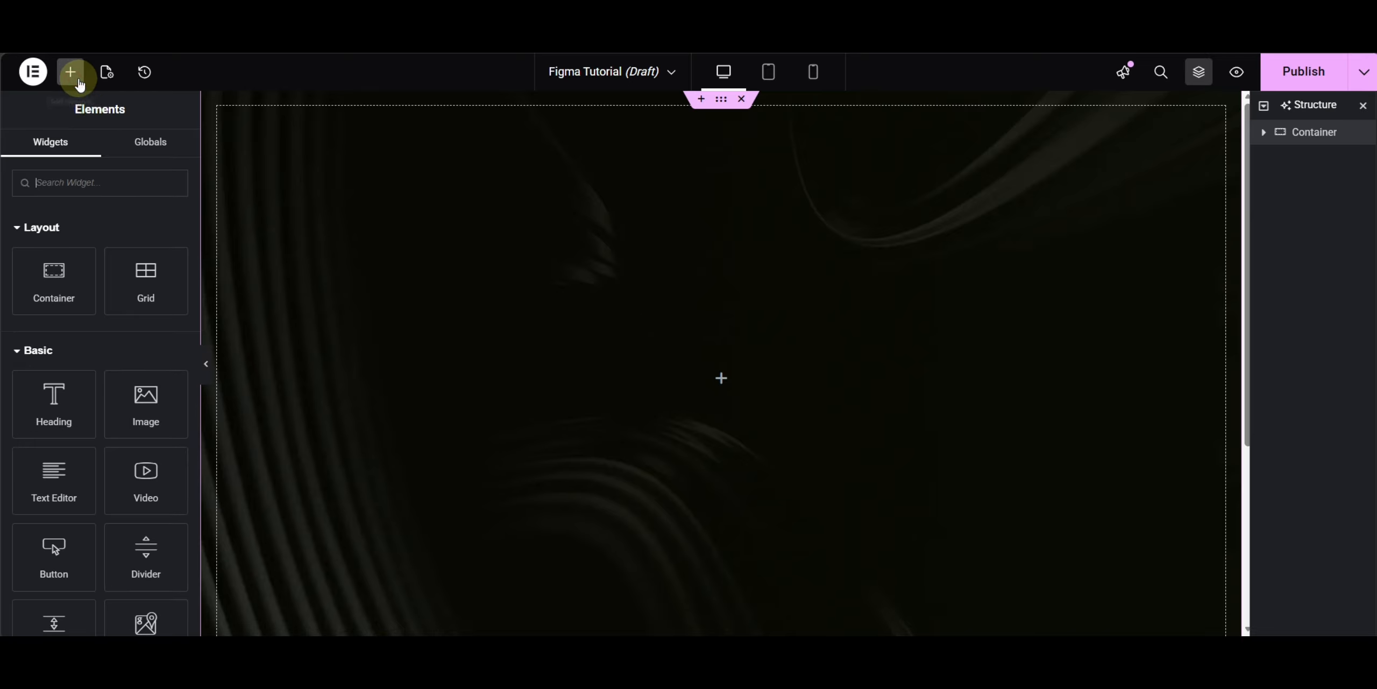
{"action": "left_click_drag", "start_coordinate": [52, 283], "coordinate": [811, 357]}
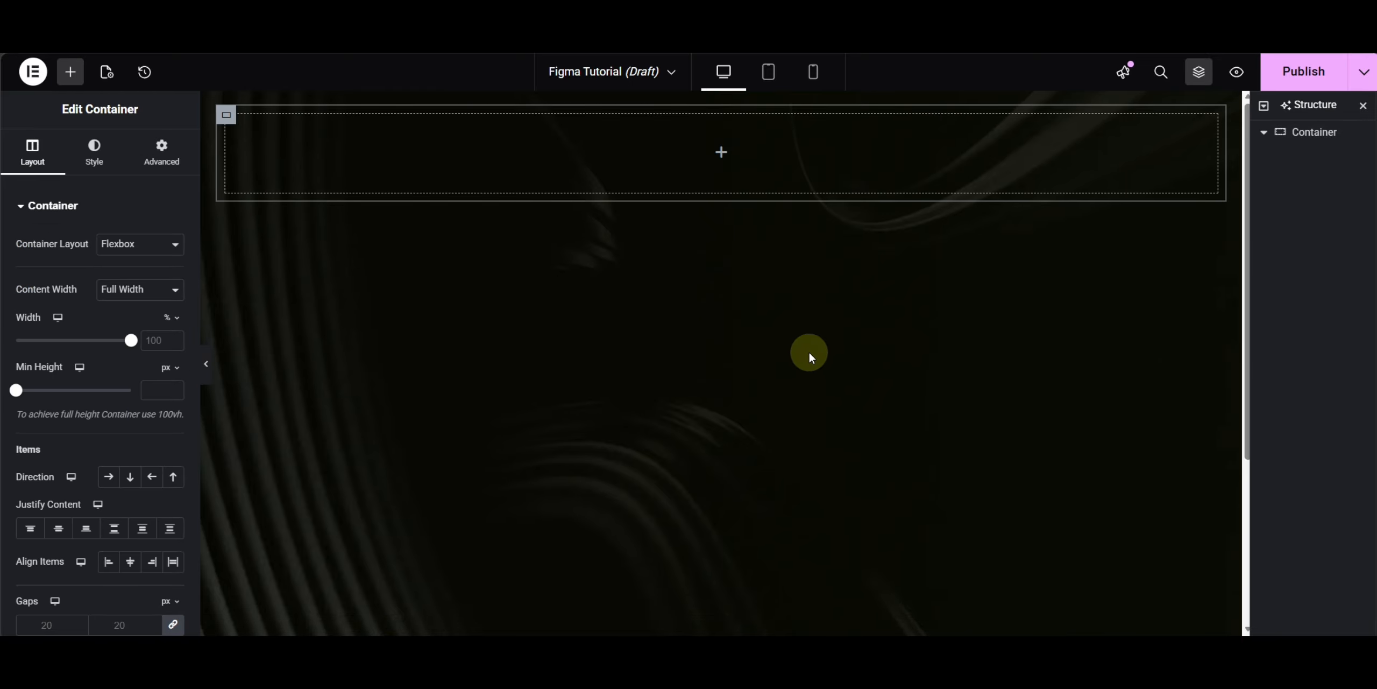
{"action": "left_click", "coordinate": [109, 483]}
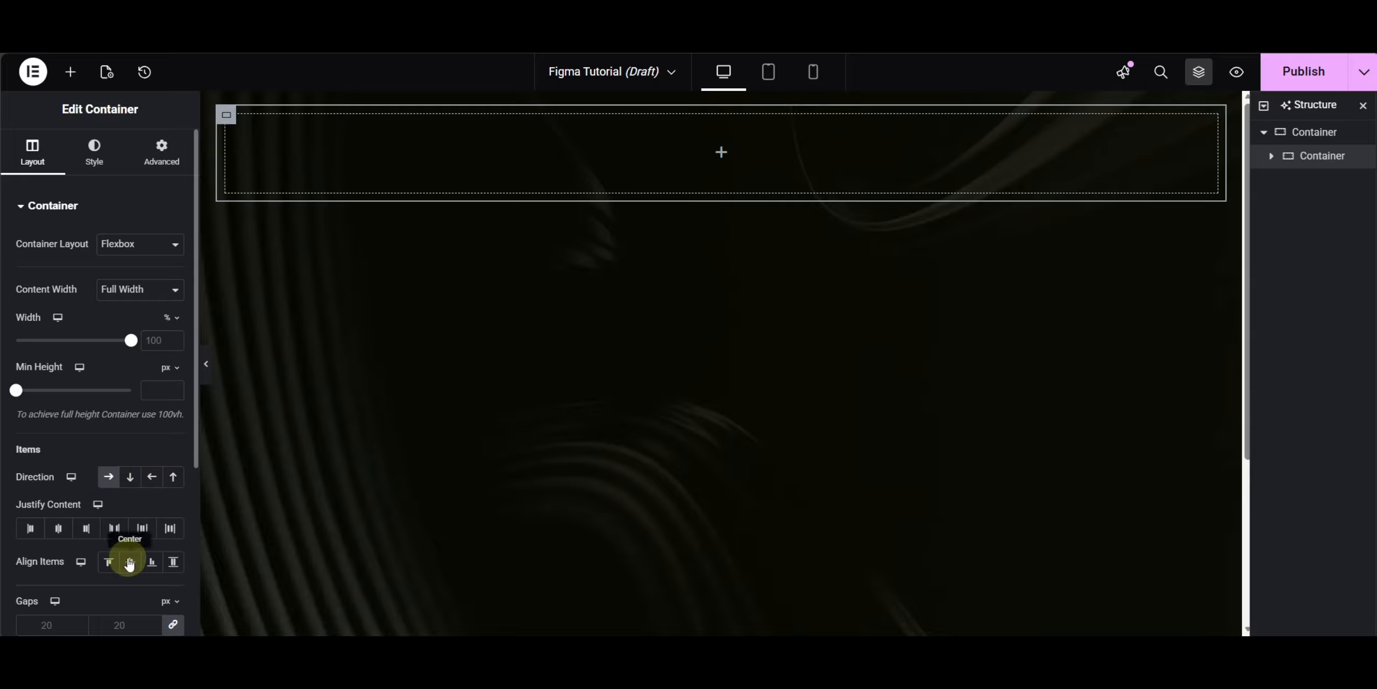
{"action": "left_click", "coordinate": [130, 561]}
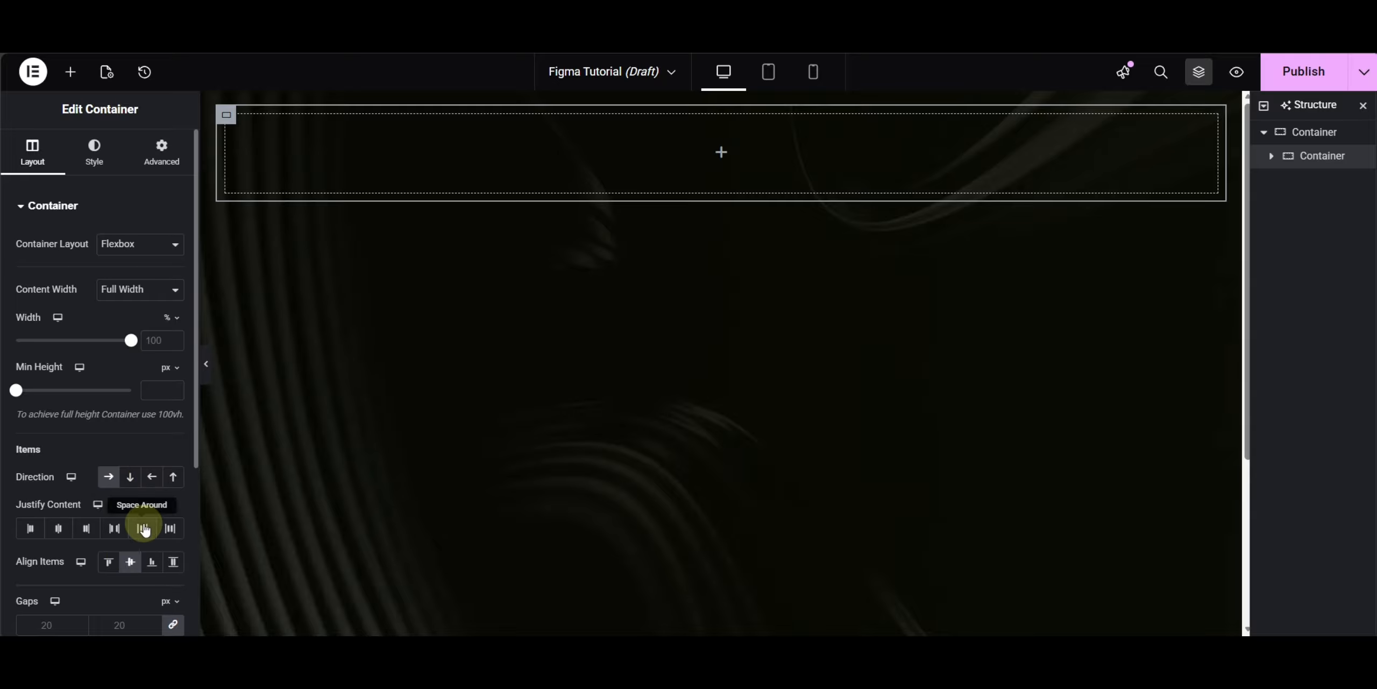
{"action": "left_click", "coordinate": [114, 528]}
- Switch to Figma and copy the Prizmtic Design logo text from the design's header
{"action": "left_click", "coordinate": [71, 75]}
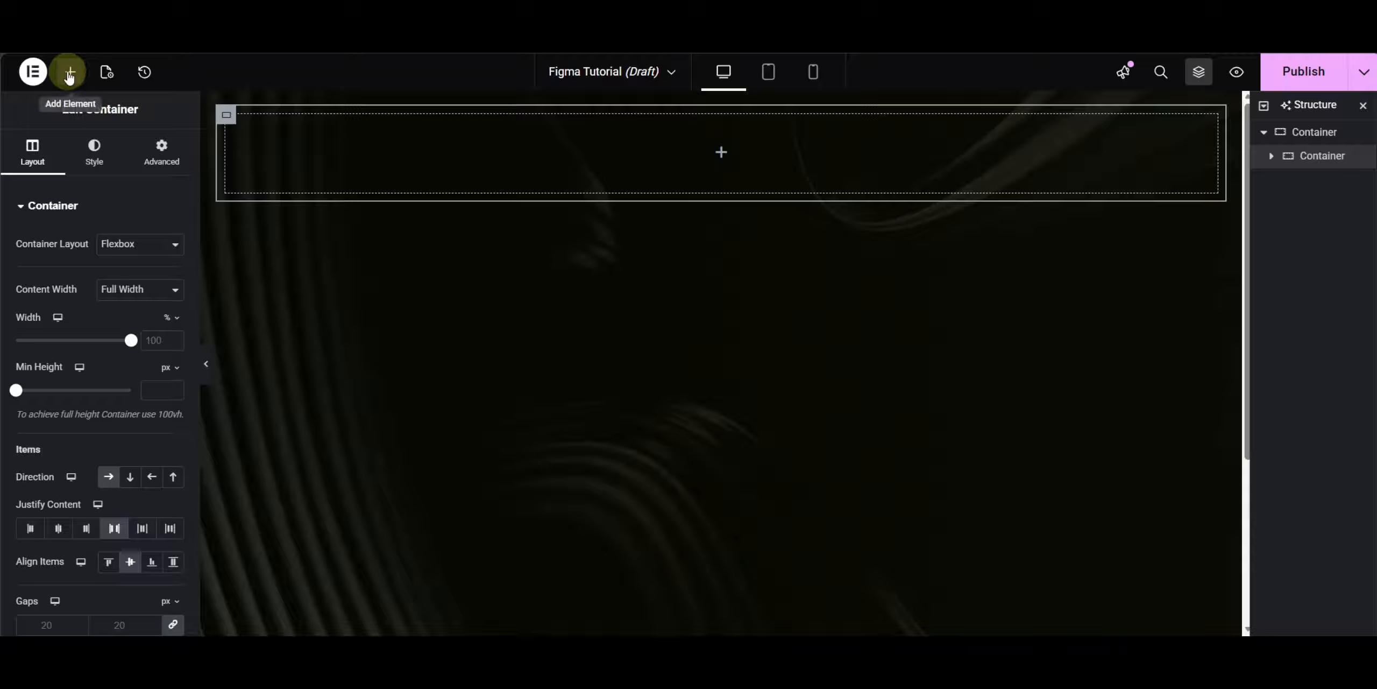
{"action": "left_click", "coordinate": [161, 151]}
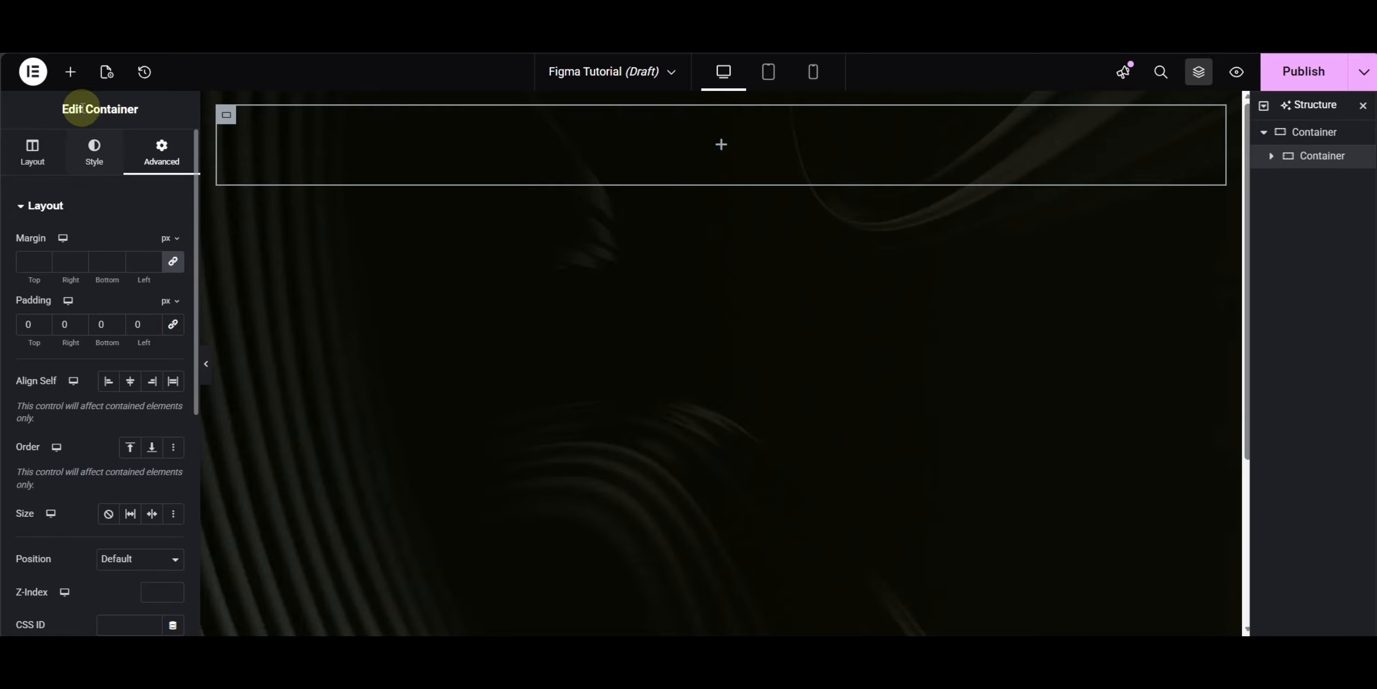
{"action": "left_click", "coordinate": [70, 72]}
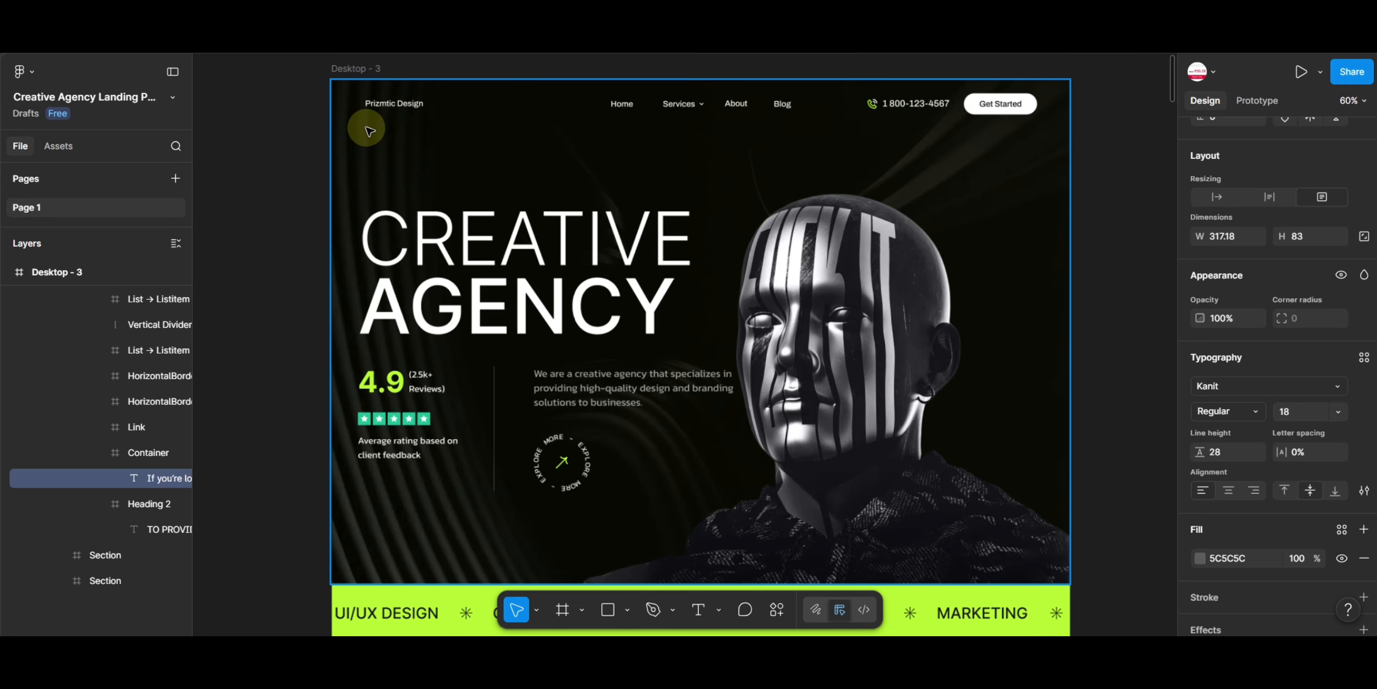
{"action": "scroll", "coordinate": [370, 131], "scroll_direction": "up", "scroll_amount": 3}
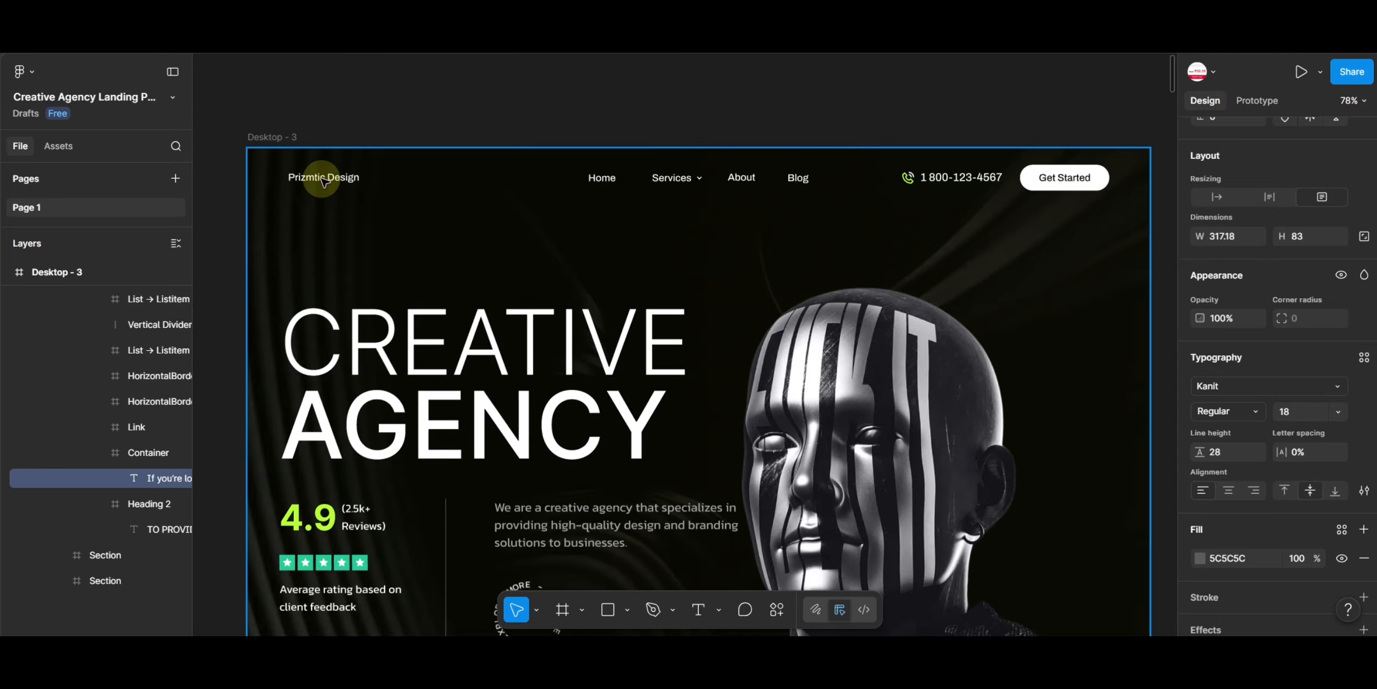
{"action": "left_click", "coordinate": [325, 181]}
{"action": "left_click", "coordinate": [330, 181]}
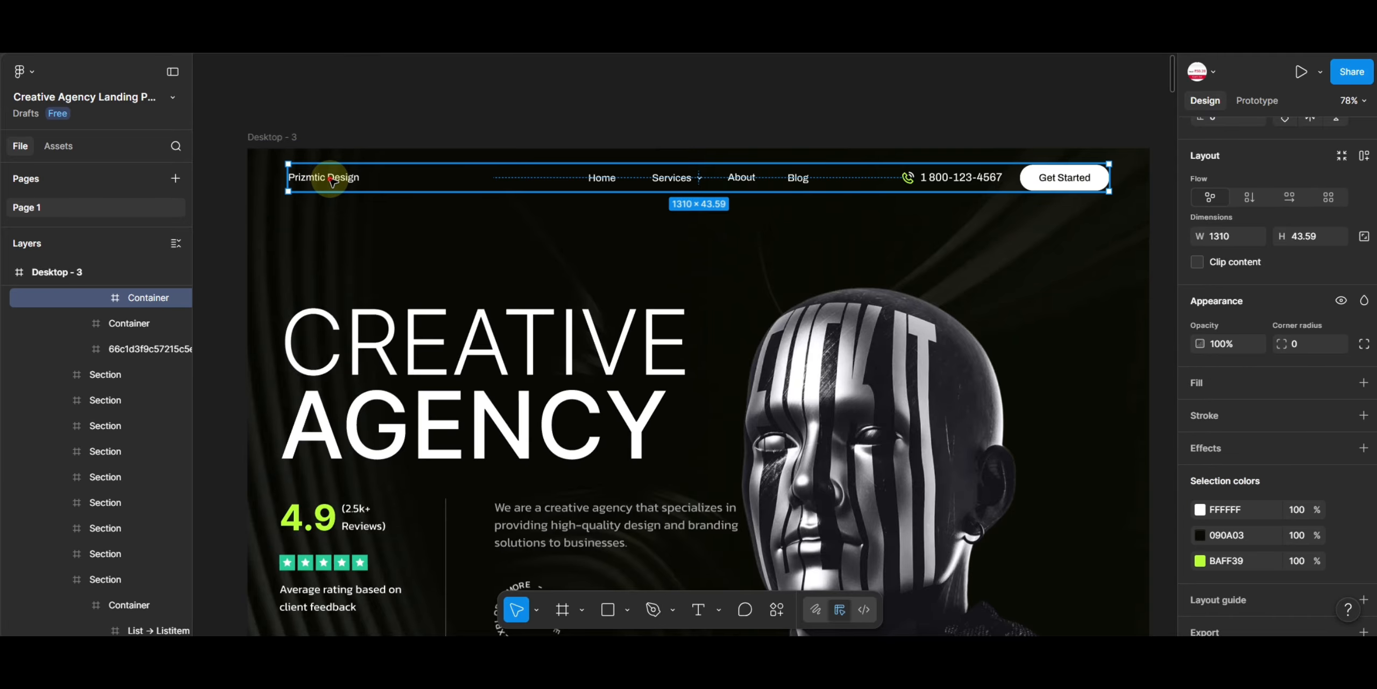
{"action": "double_click", "coordinate": [331, 181]}
{"action": "key", "text": "ctrl+c"}
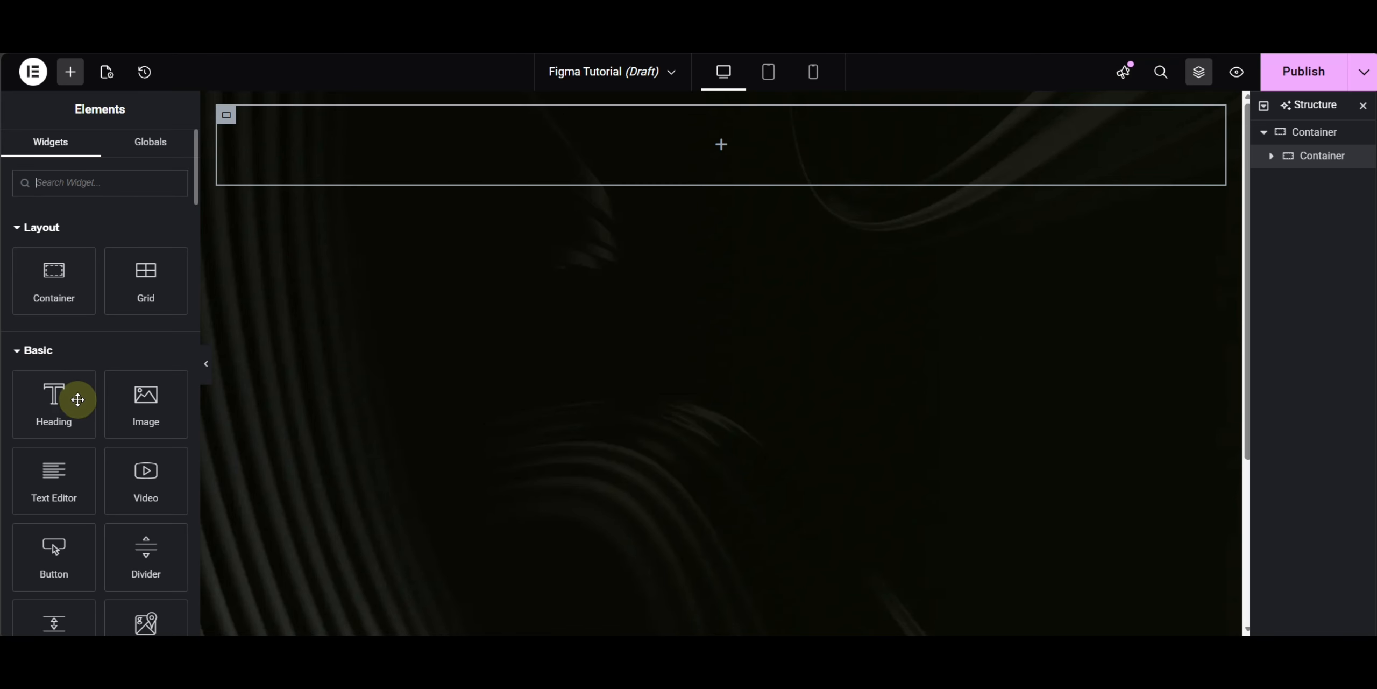
- Add a Heading widget with the div HTML tag and paste Prizmtic Design as its title
{"action": "left_click", "coordinate": [52, 415]}
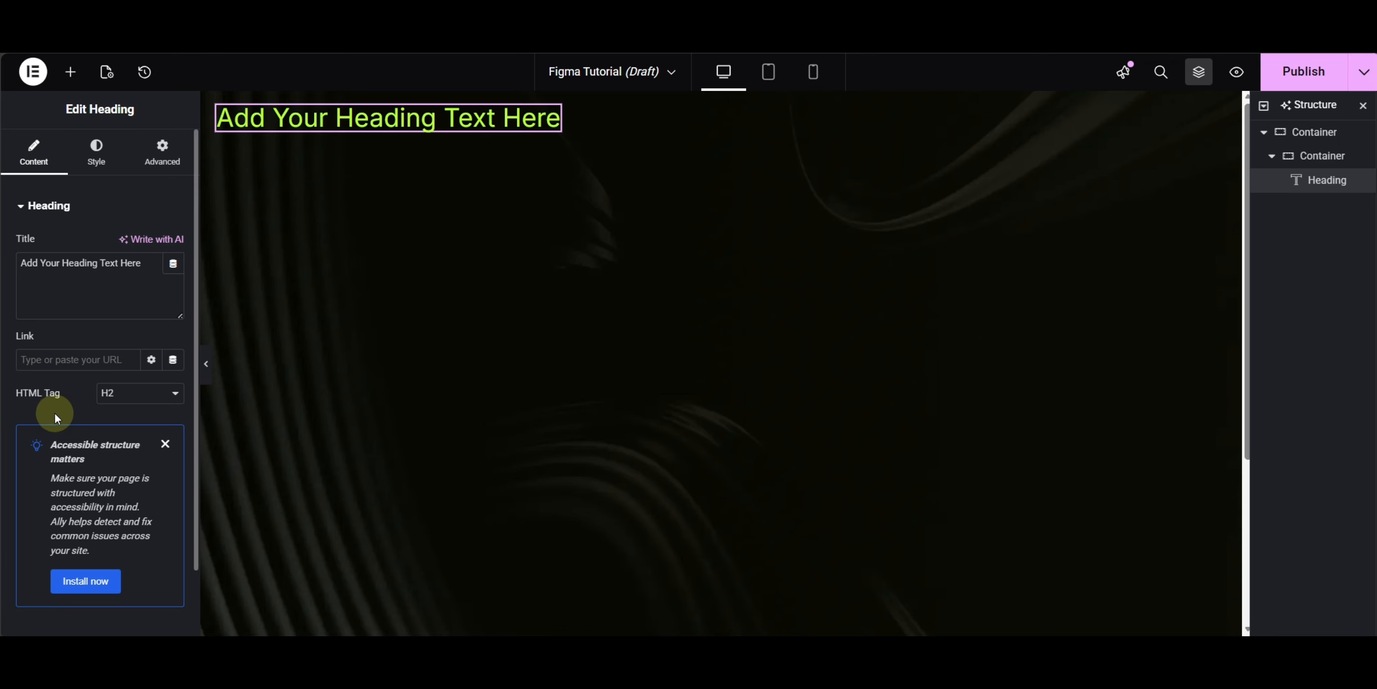
{"action": "left_click", "coordinate": [111, 398]}
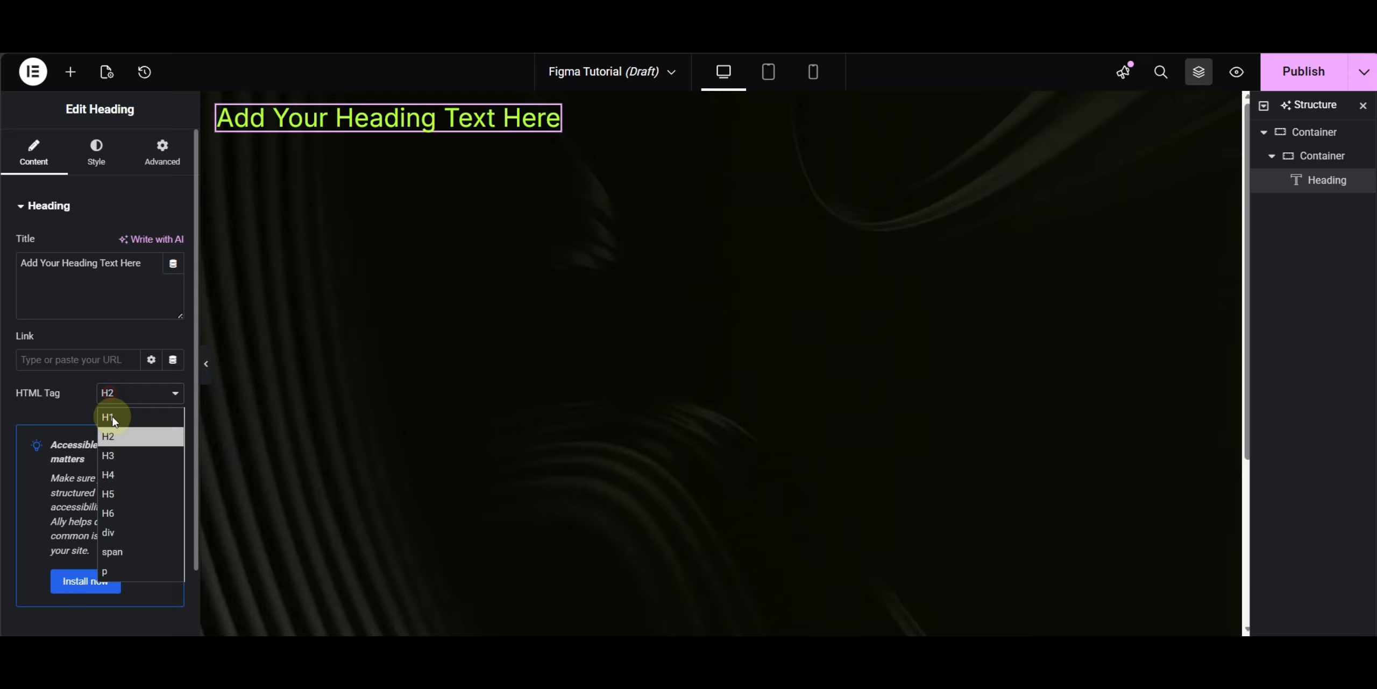
{"action": "left_click", "coordinate": [119, 539]}
{"action": "triple_click", "coordinate": [92, 309]}
{"action": "key", "text": "ctrl+v"}
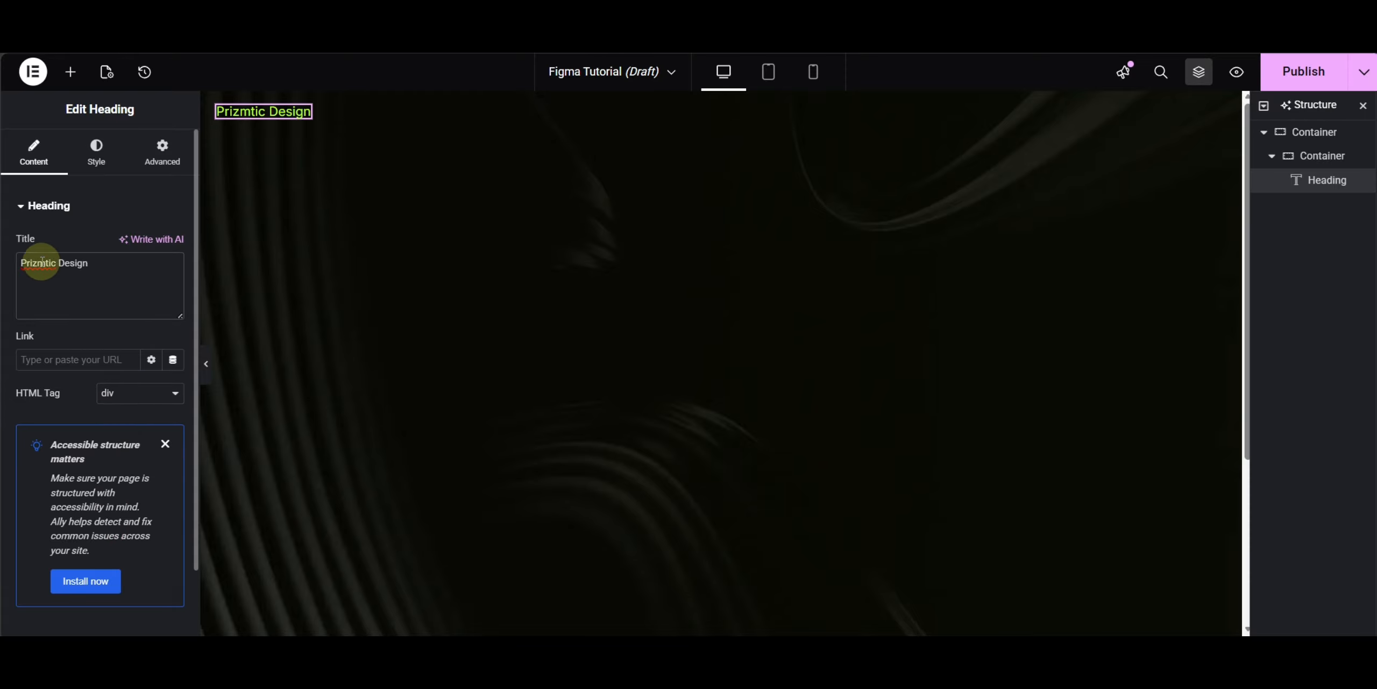
- Set the heading's text colour to the Text global colour
{"action": "left_click", "coordinate": [92, 151]}
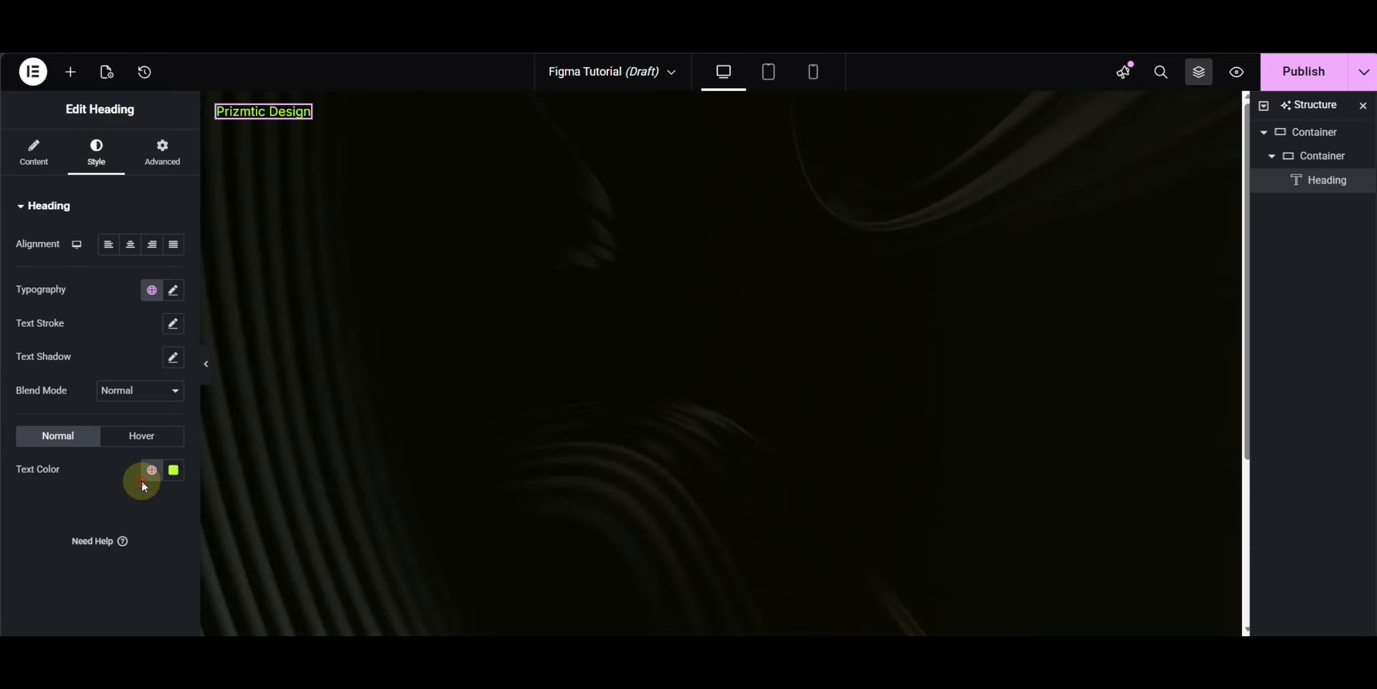
{"action": "left_click", "coordinate": [149, 472]}
{"action": "left_click", "coordinate": [74, 606]}
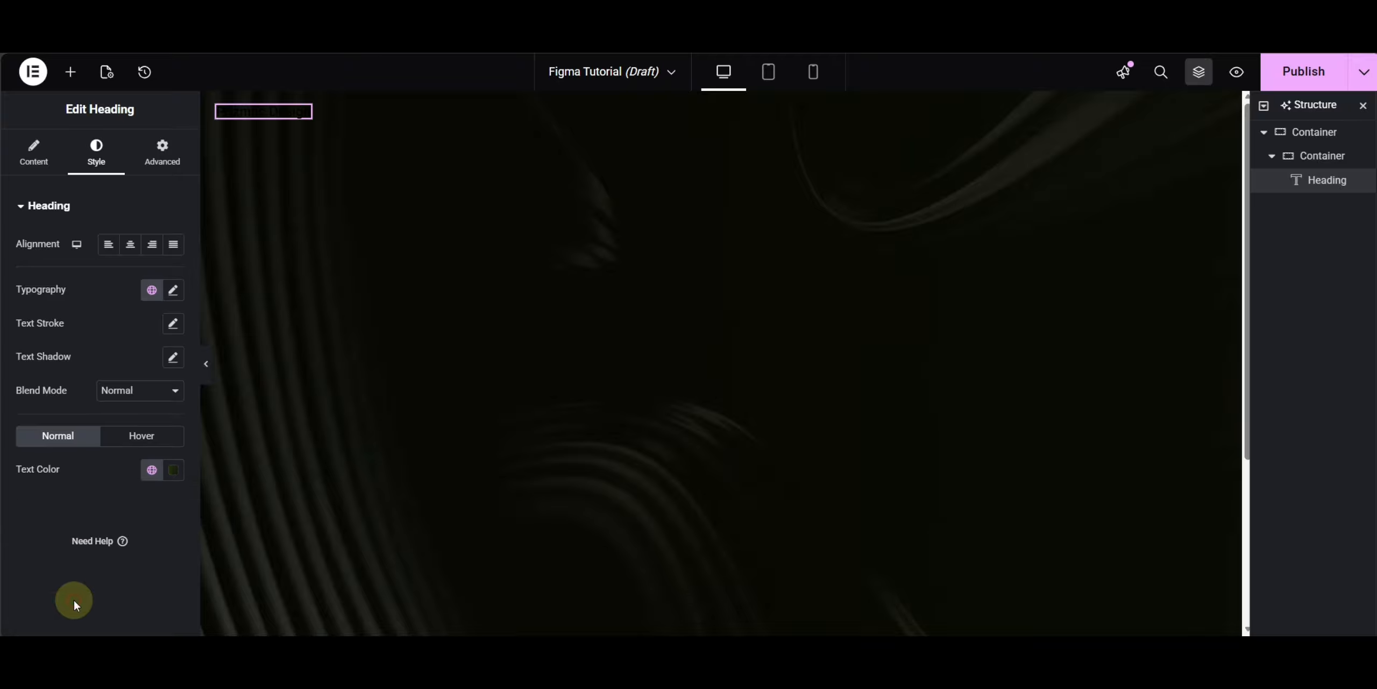
{"action": "left_click", "coordinate": [152, 471]}
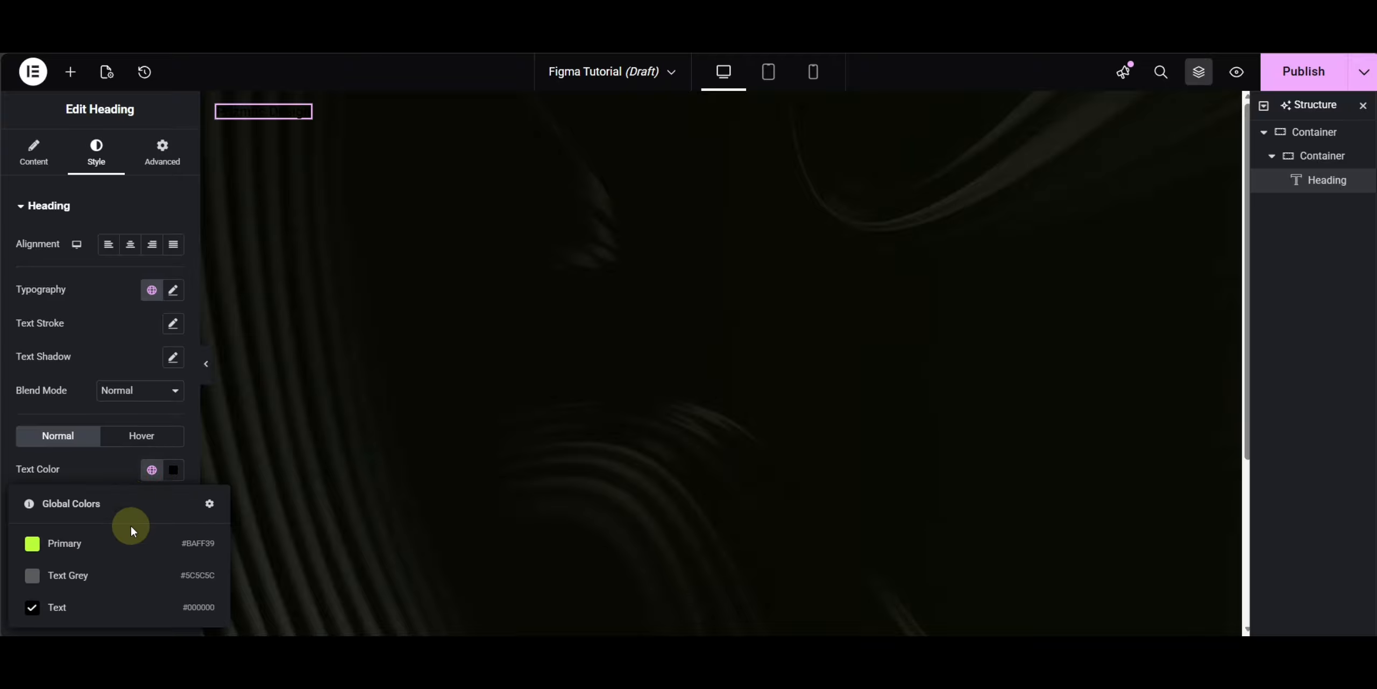
- Set the heading's text colour to a custom white
{"action": "left_click", "coordinate": [175, 474]}
{"action": "left_click_drag", "start_coordinate": [95, 283], "coordinate": [69, 248]}
{"action": "left_click", "coordinate": [31, 508]}
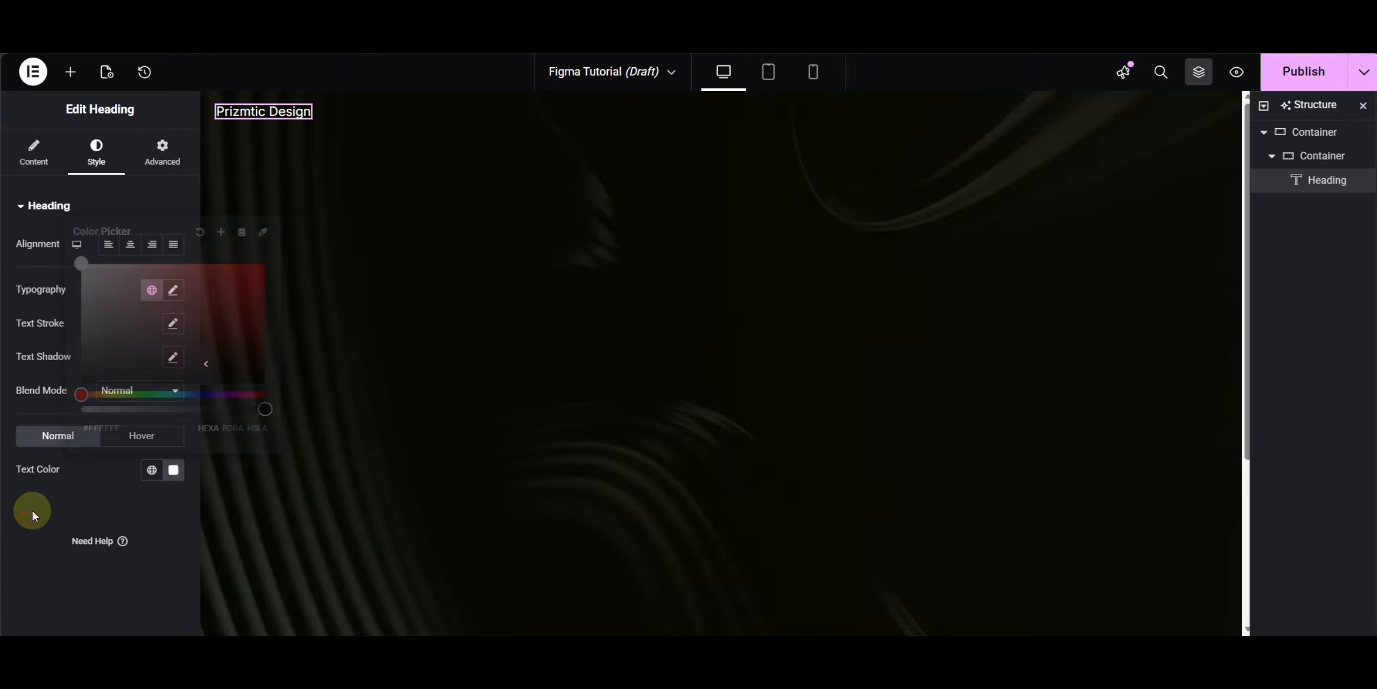
- Set the heading's typography to the Archivo font family with weight 500 (Medium)
{"action": "left_click", "coordinate": [173, 291]}
{"action": "left_click", "coordinate": [128, 363]}
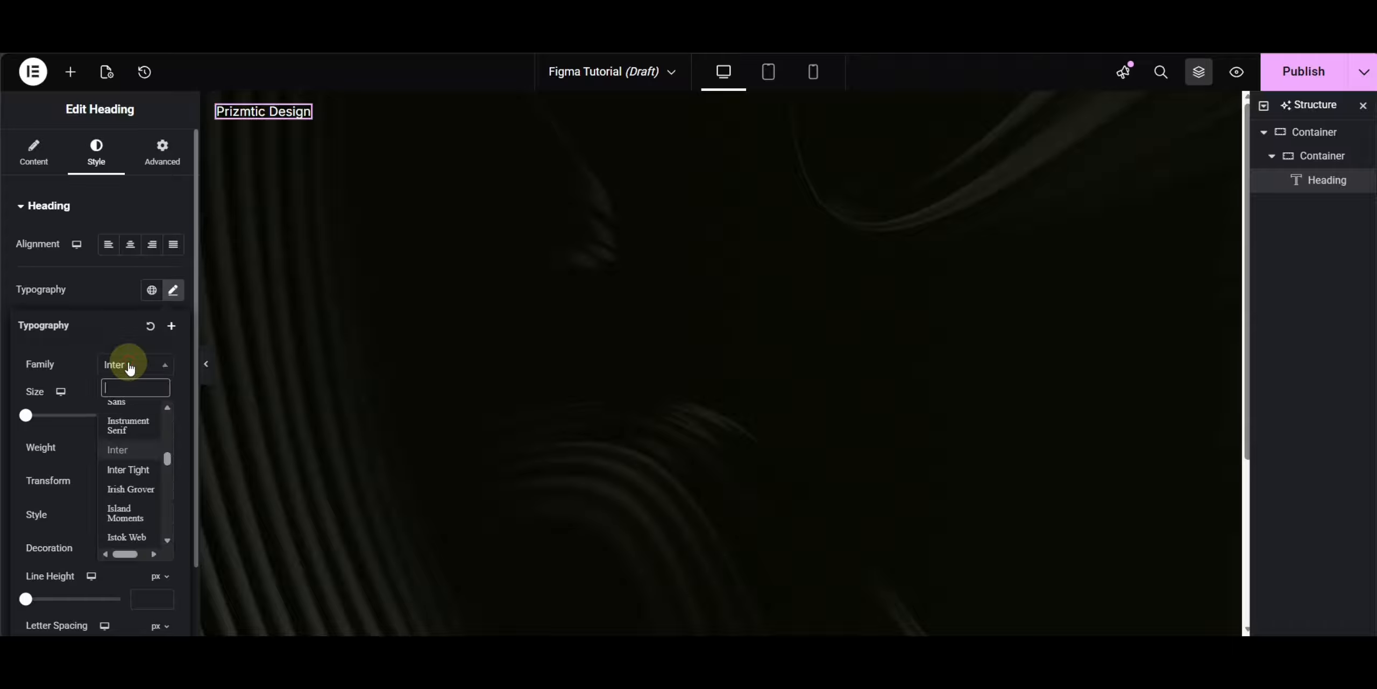
{"action": "type", "text": "archiv"}
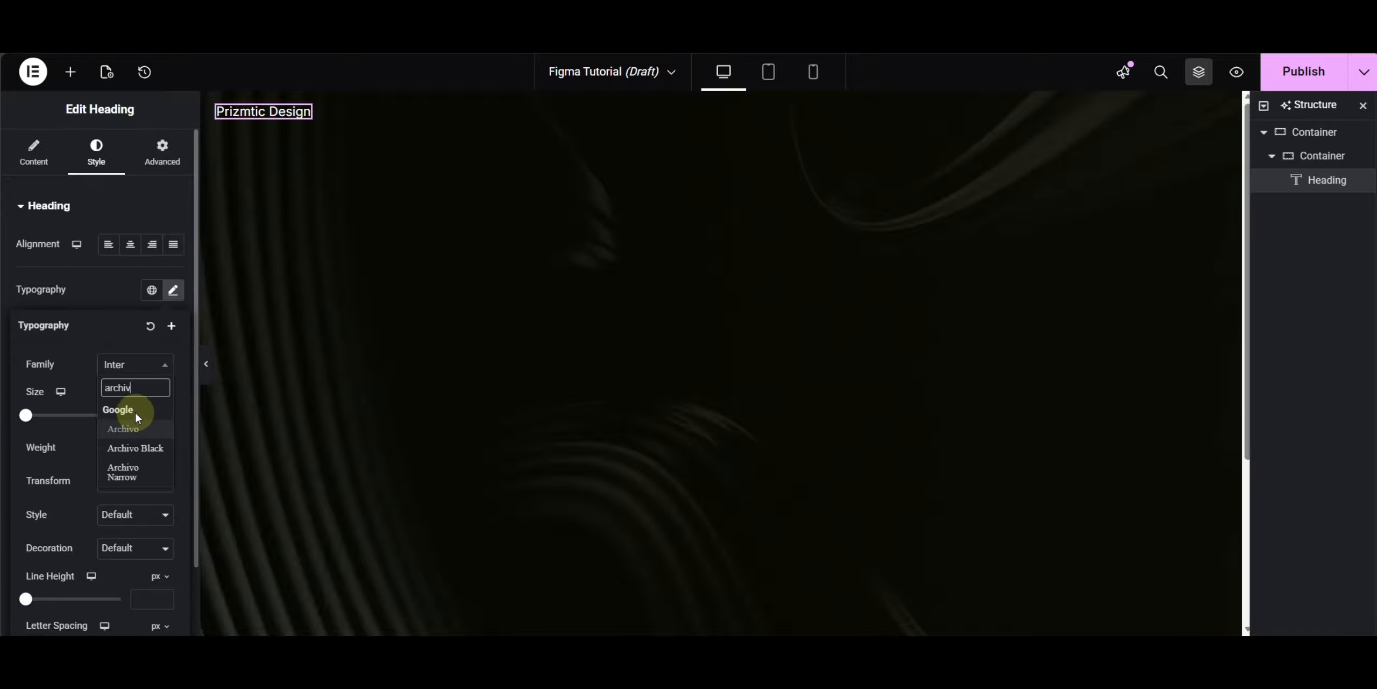
{"action": "left_click", "coordinate": [132, 457]}
{"action": "left_click", "coordinate": [149, 452]}
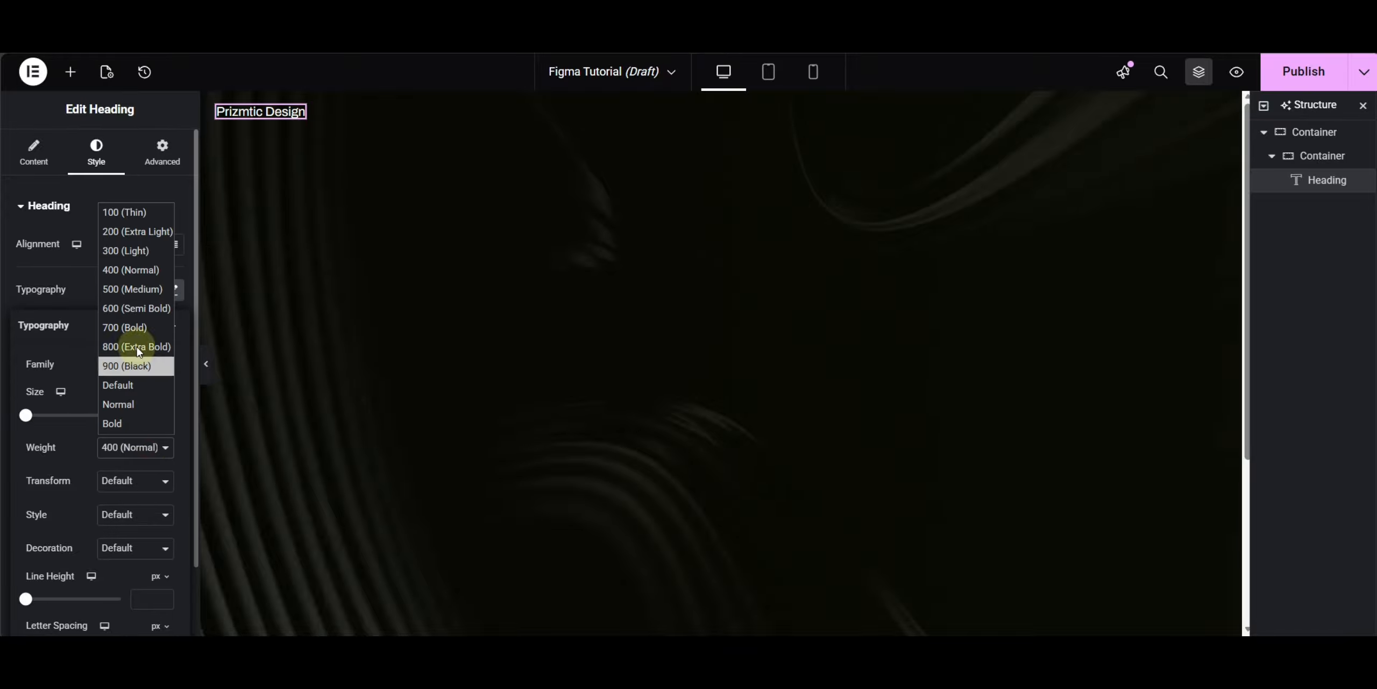
{"action": "left_click", "coordinate": [139, 288]}
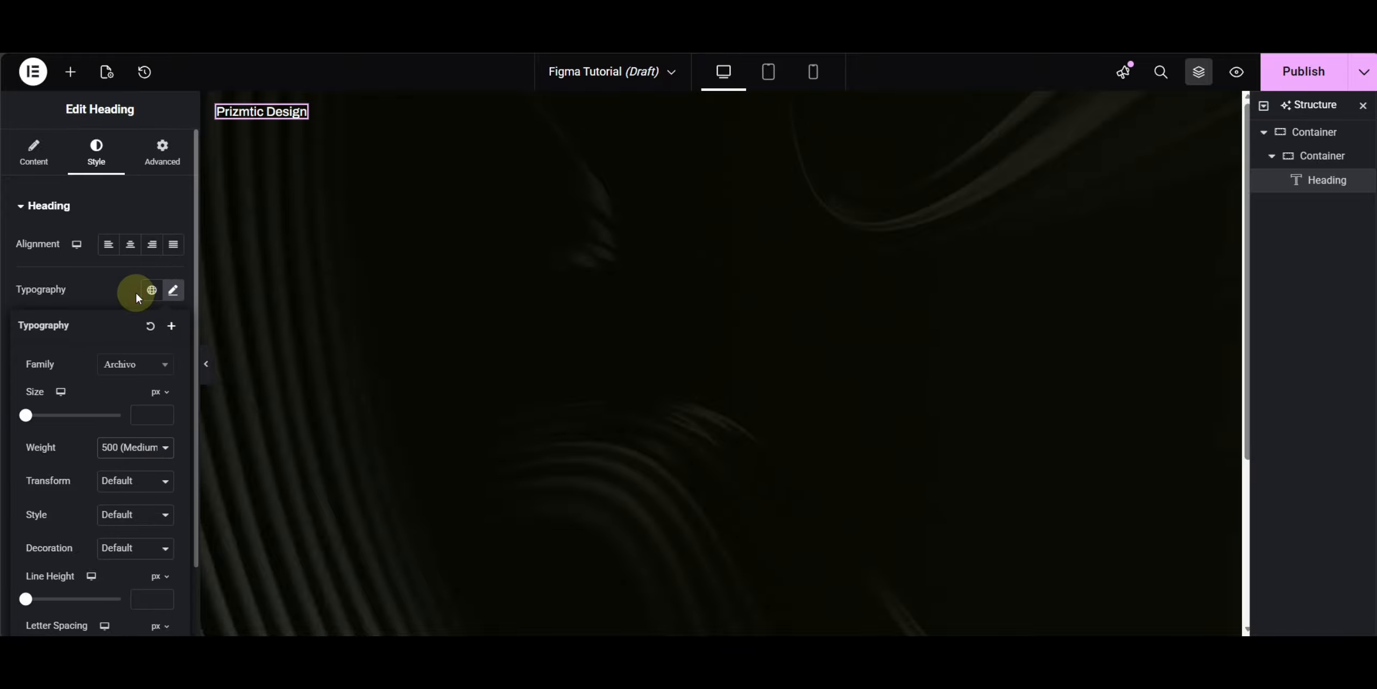
{"action": "left_click", "coordinate": [83, 281]}
- Compare with the Figma header, then add a WordPress Menu widget beside the logo heading
{"action": "left_click", "coordinate": [484, 38]}
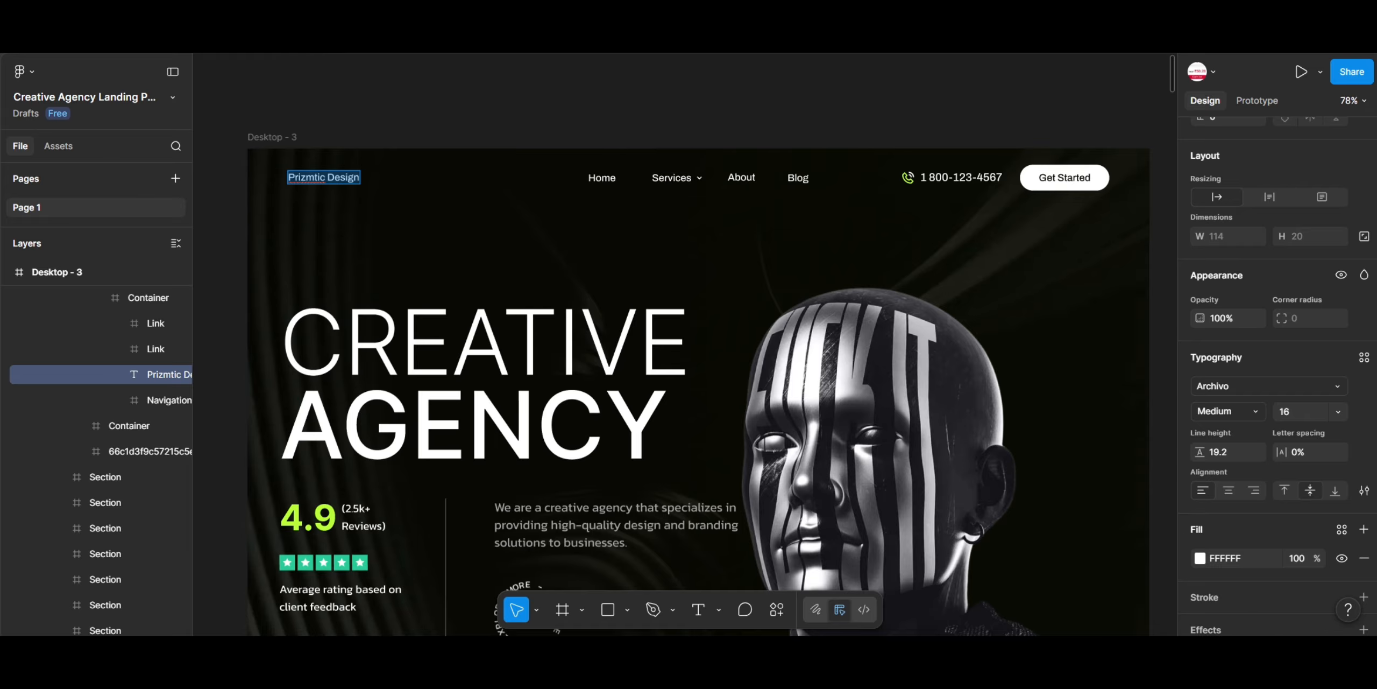
{"action": "left_click", "coordinate": [365, 35]}
{"action": "left_click", "coordinate": [70, 72]}
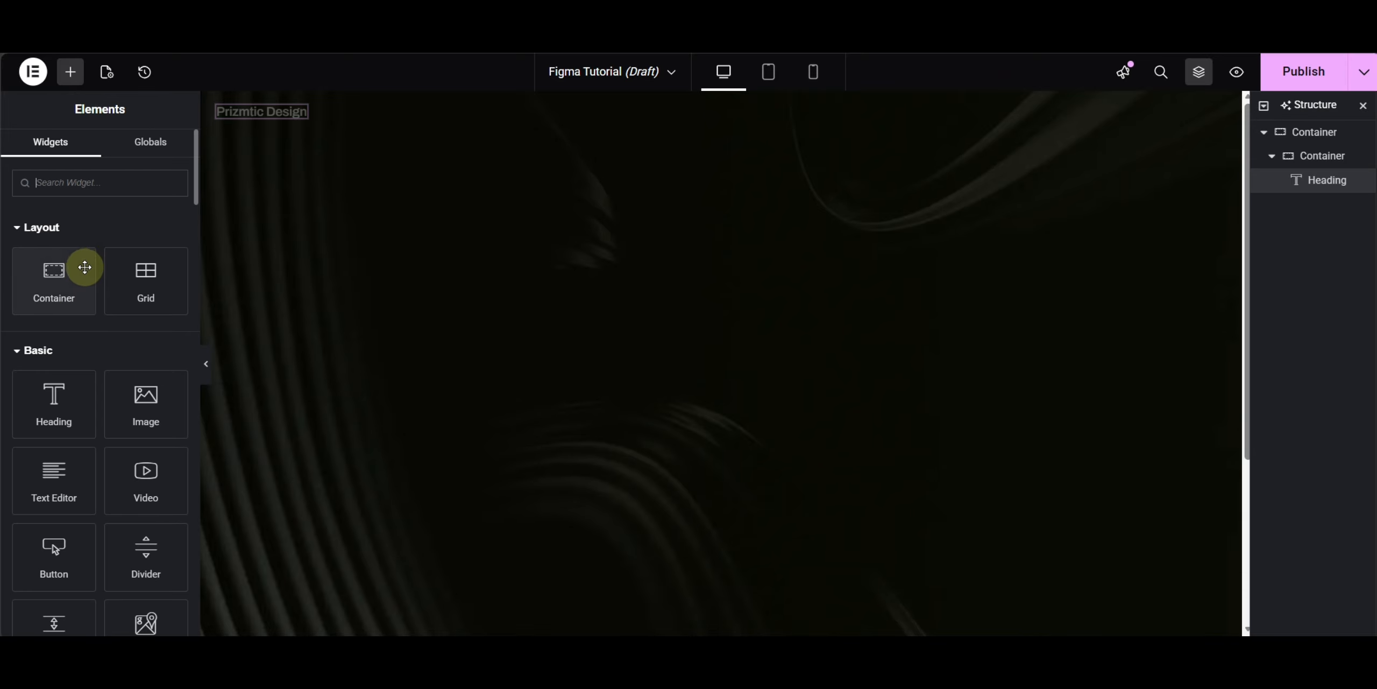
{"action": "type", "text": "menu"}
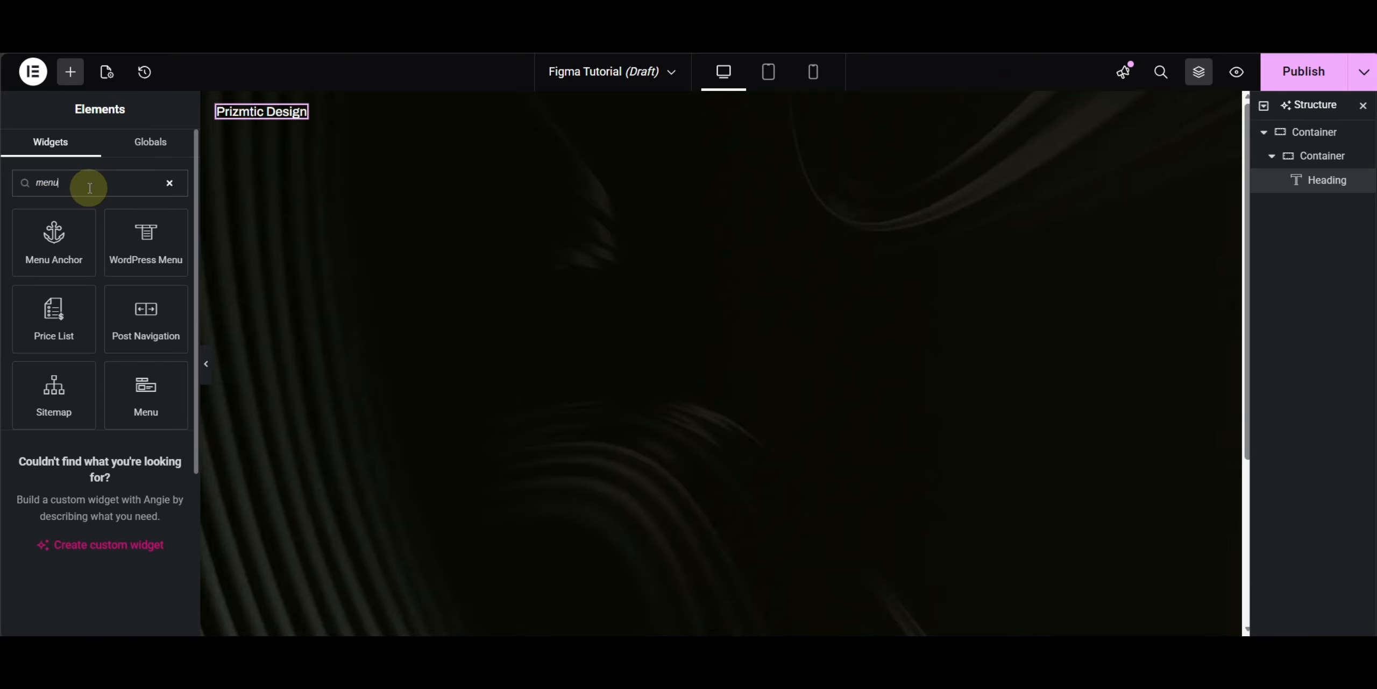
{"action": "left_click", "coordinate": [146, 245]}
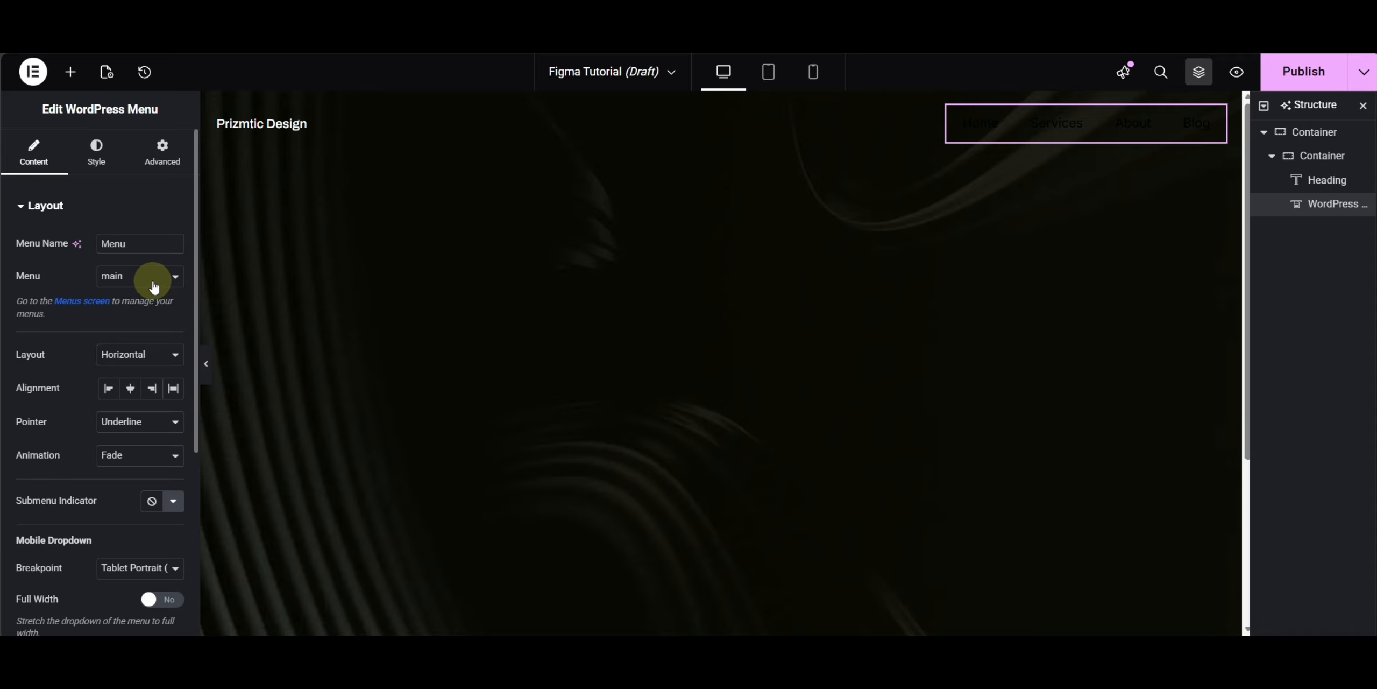
- Set the menu's normal text colour to white
{"action": "scroll", "coordinate": [152, 283], "scroll_direction": "down", "scroll_amount": 5}
{"action": "scroll", "coordinate": [144, 243], "scroll_direction": "up", "scroll_amount": 5}
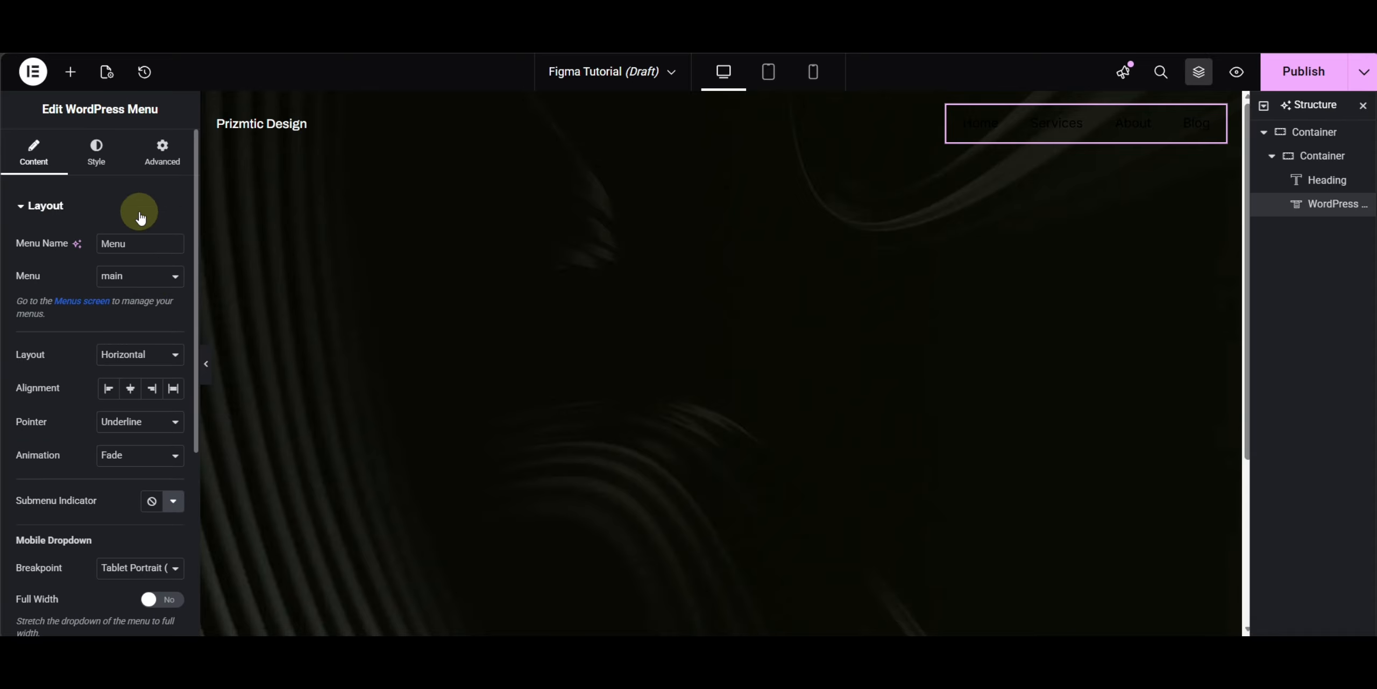
{"action": "left_click", "coordinate": [97, 153]}
{"action": "left_click", "coordinate": [173, 317]}
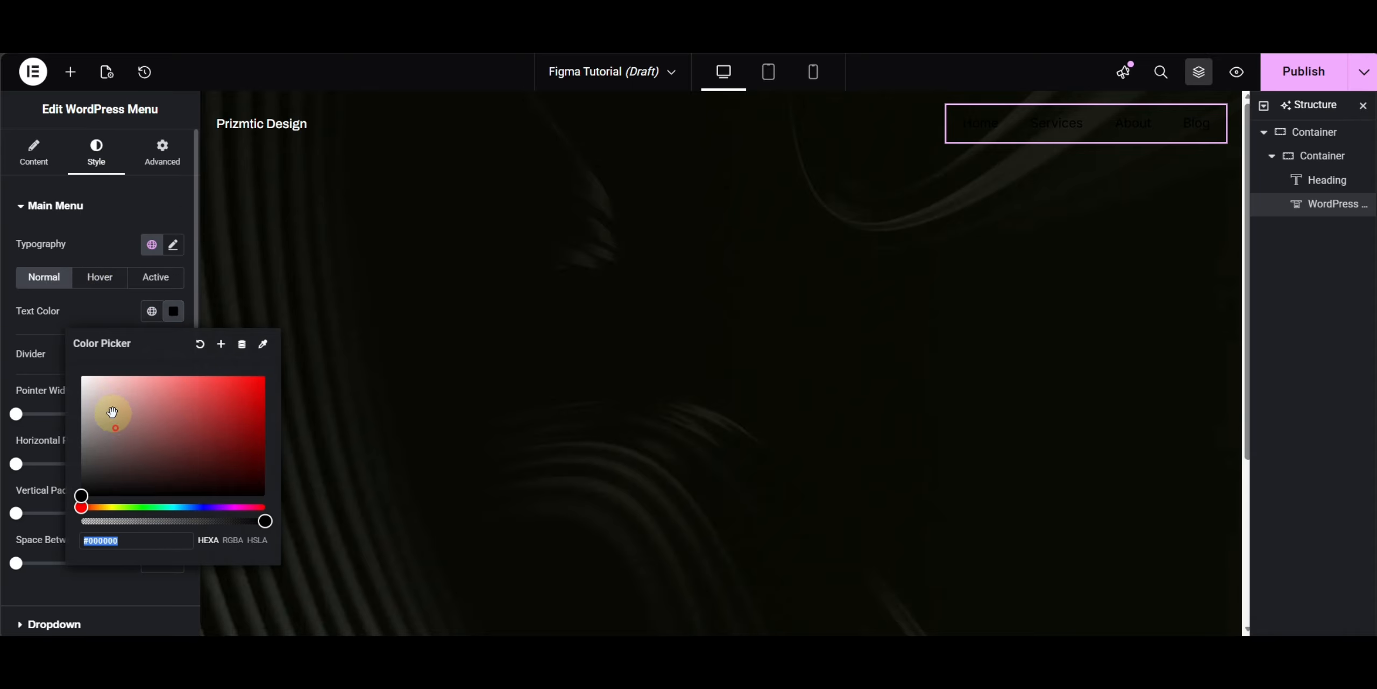
{"action": "left_click_drag", "start_coordinate": [112, 411], "coordinate": [53, 317]}
{"action": "left_click", "coordinate": [40, 318]}
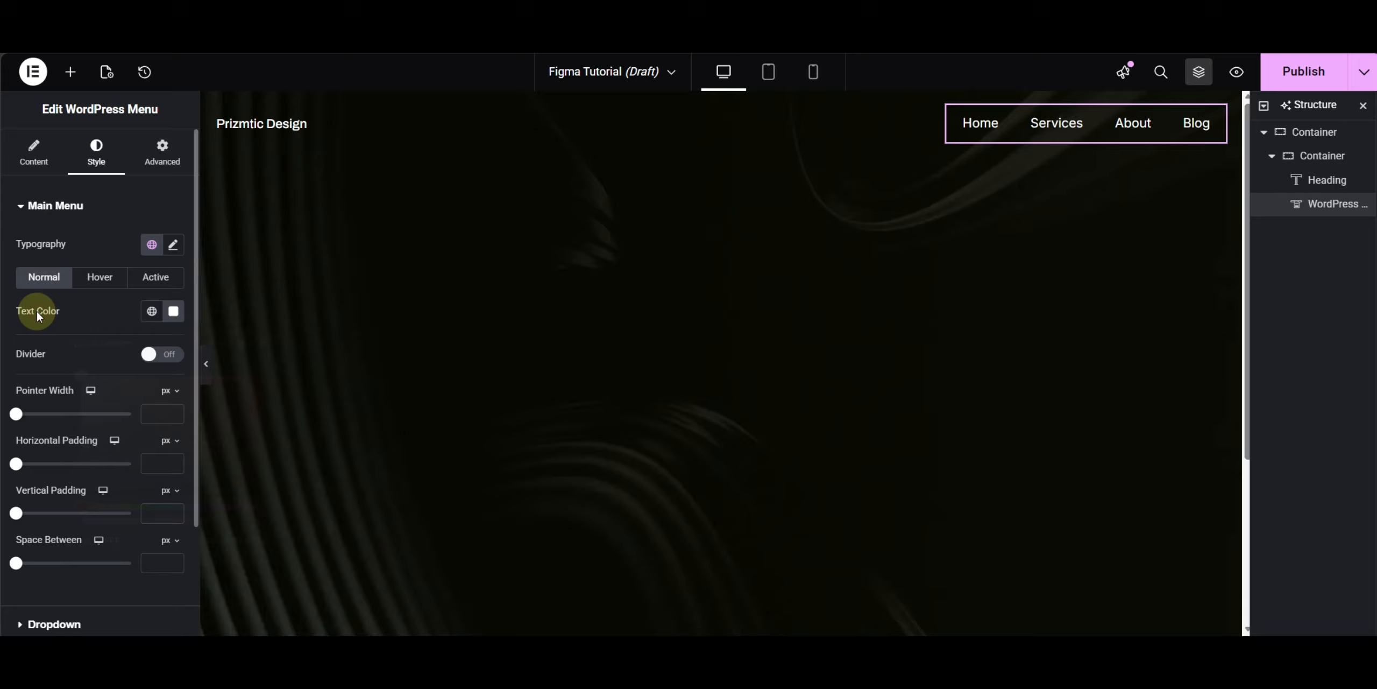
- Check the Figma menu item's font, then set the menu typography family to Archivo
{"action": "left_click", "coordinate": [152, 244]}
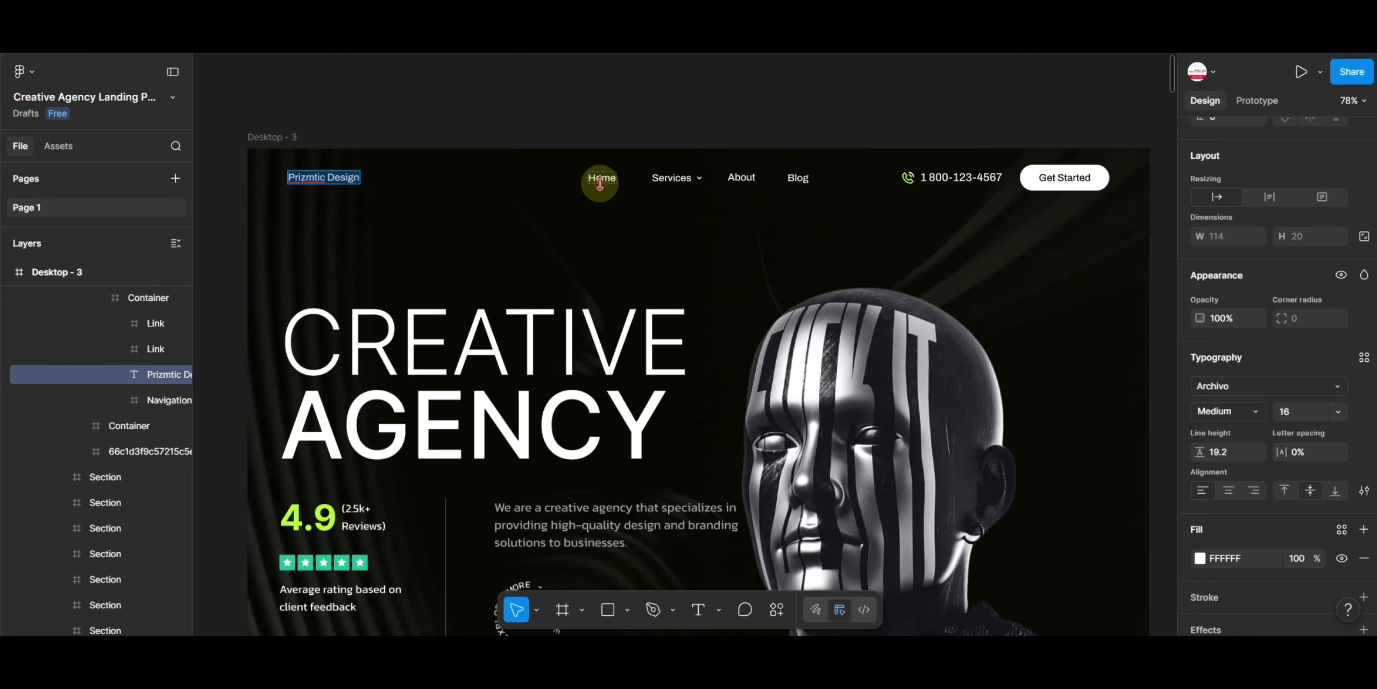
{"action": "left_click", "coordinate": [601, 181]}
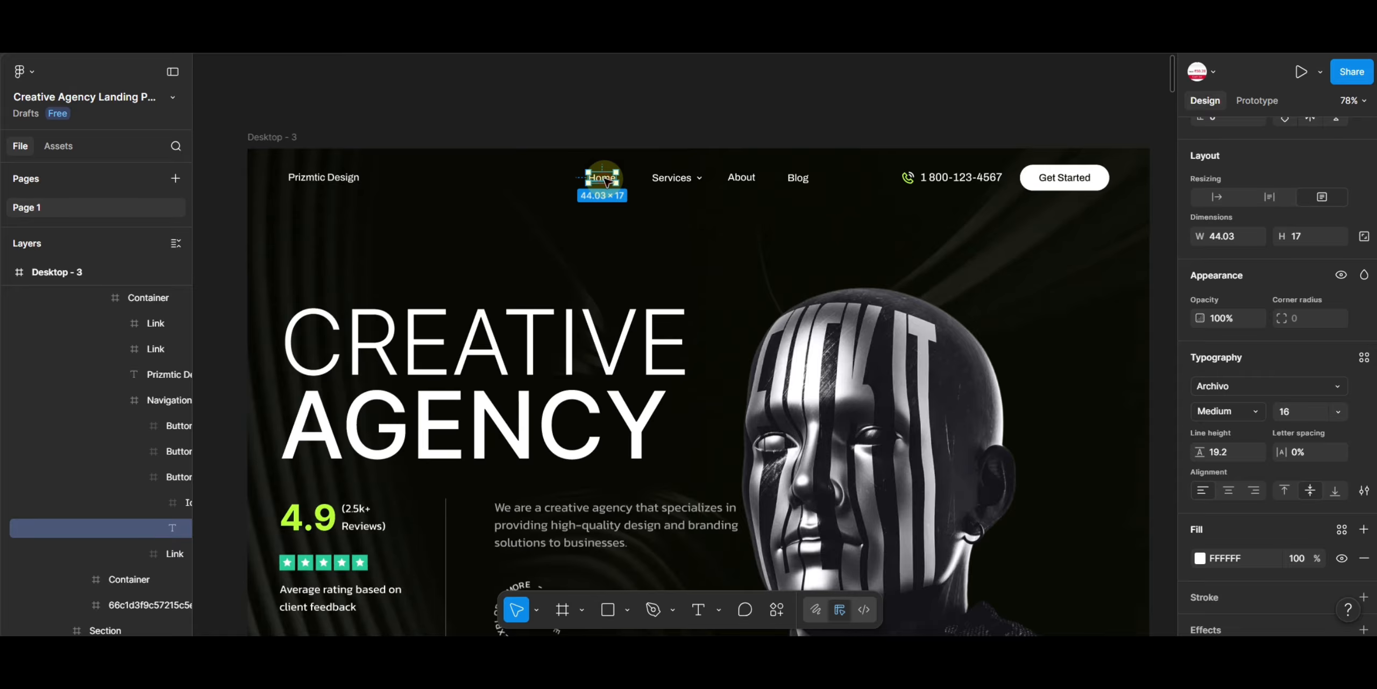
{"action": "double_click", "coordinate": [603, 179]}
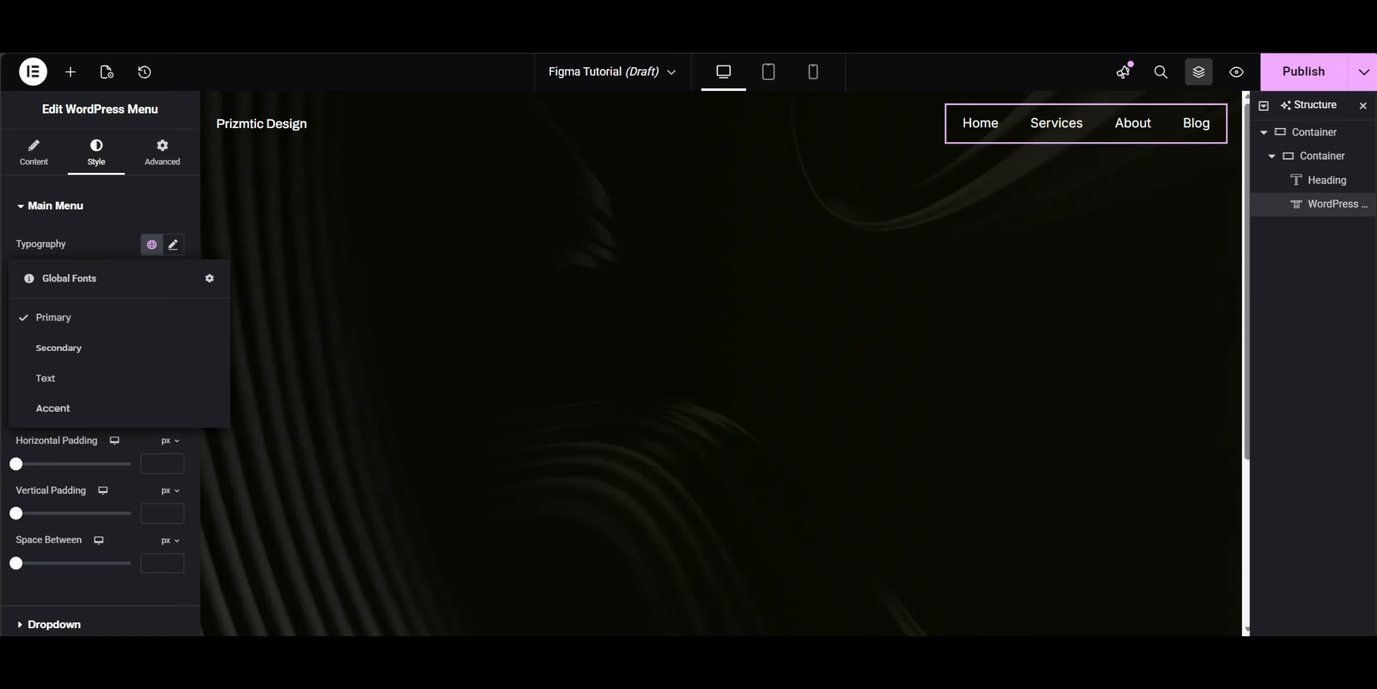
{"action": "left_click", "coordinate": [174, 246]}
{"action": "left_click", "coordinate": [136, 322]}
{"action": "type", "text": "archi"}
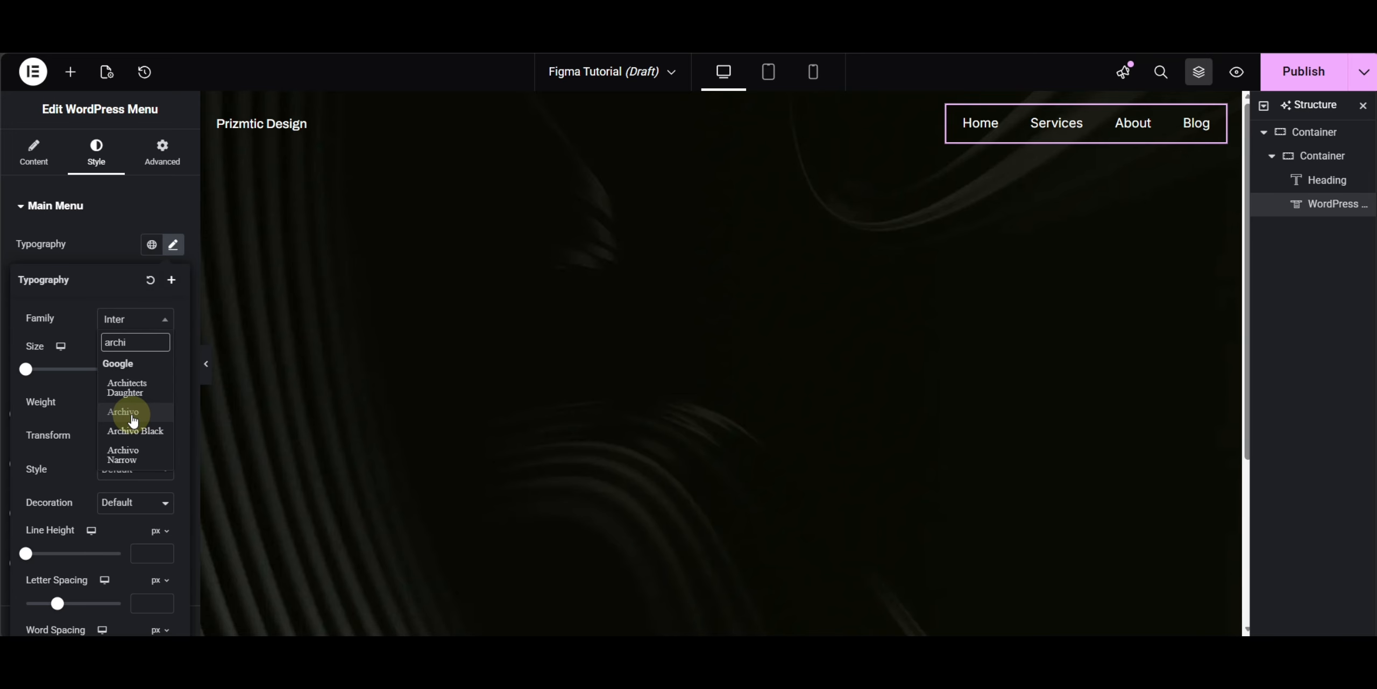
{"action": "left_click", "coordinate": [133, 414]}
{"action": "left_click", "coordinate": [108, 247]}
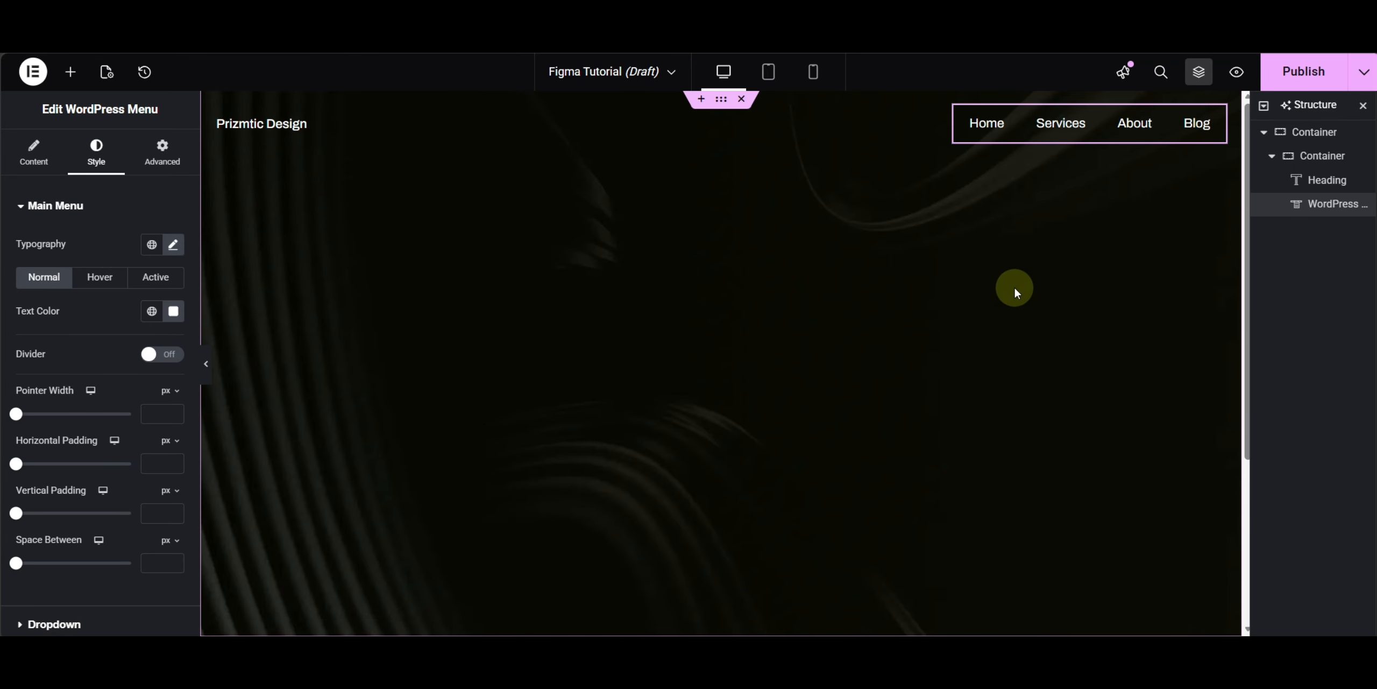
- Add a new container to the header row after the menu
{"action": "left_click", "coordinate": [70, 72]}
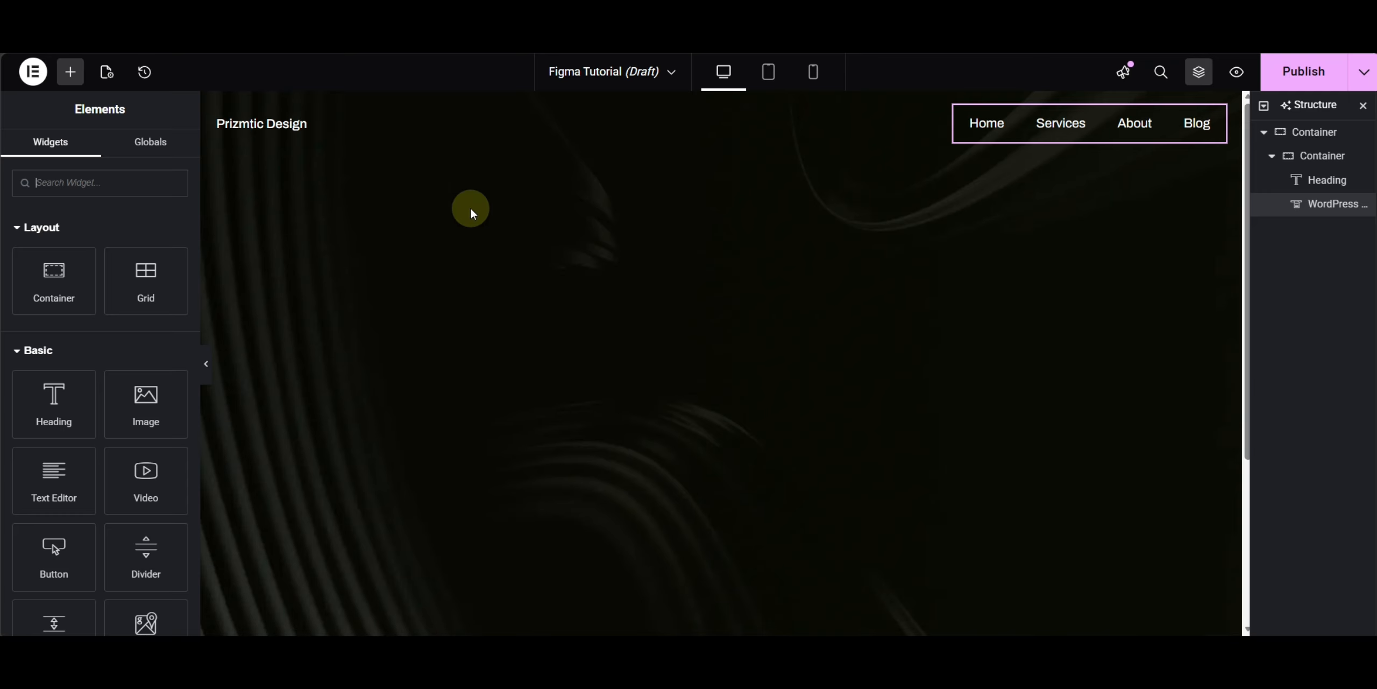
{"action": "left_click", "coordinate": [52, 289]}
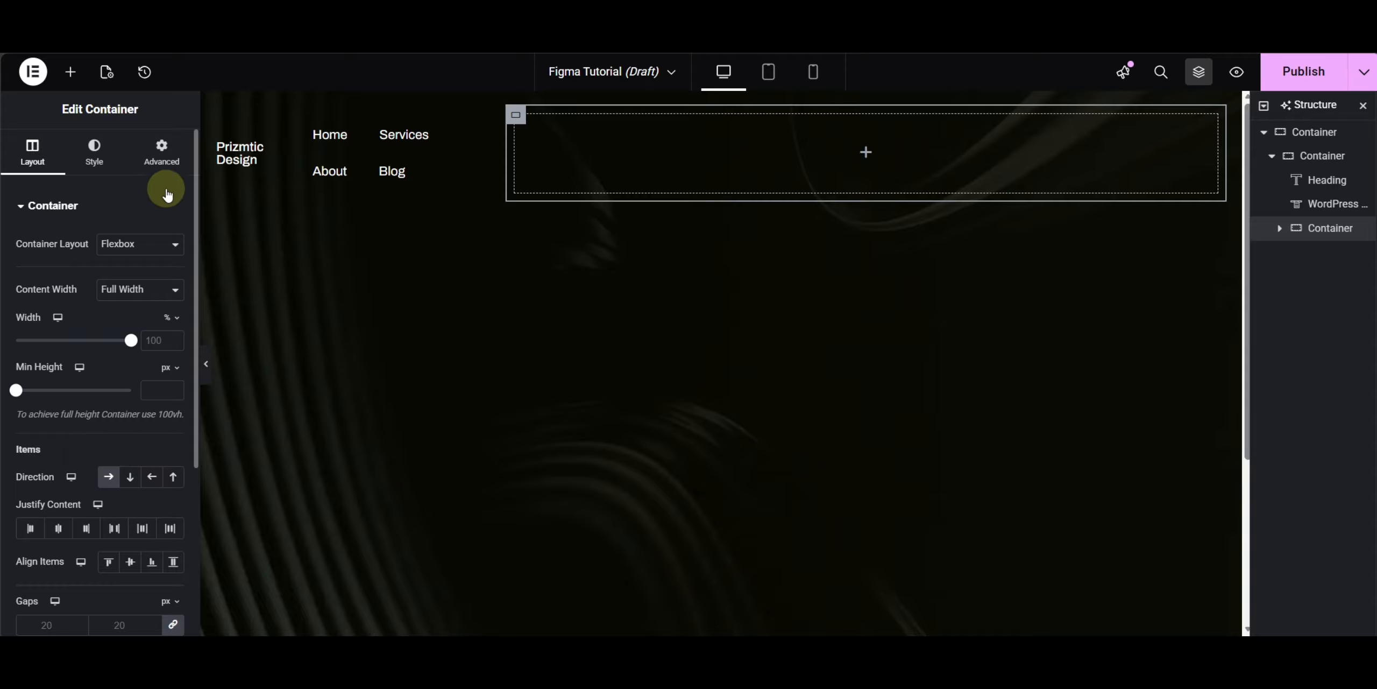
{"action": "left_click", "coordinate": [161, 159]}
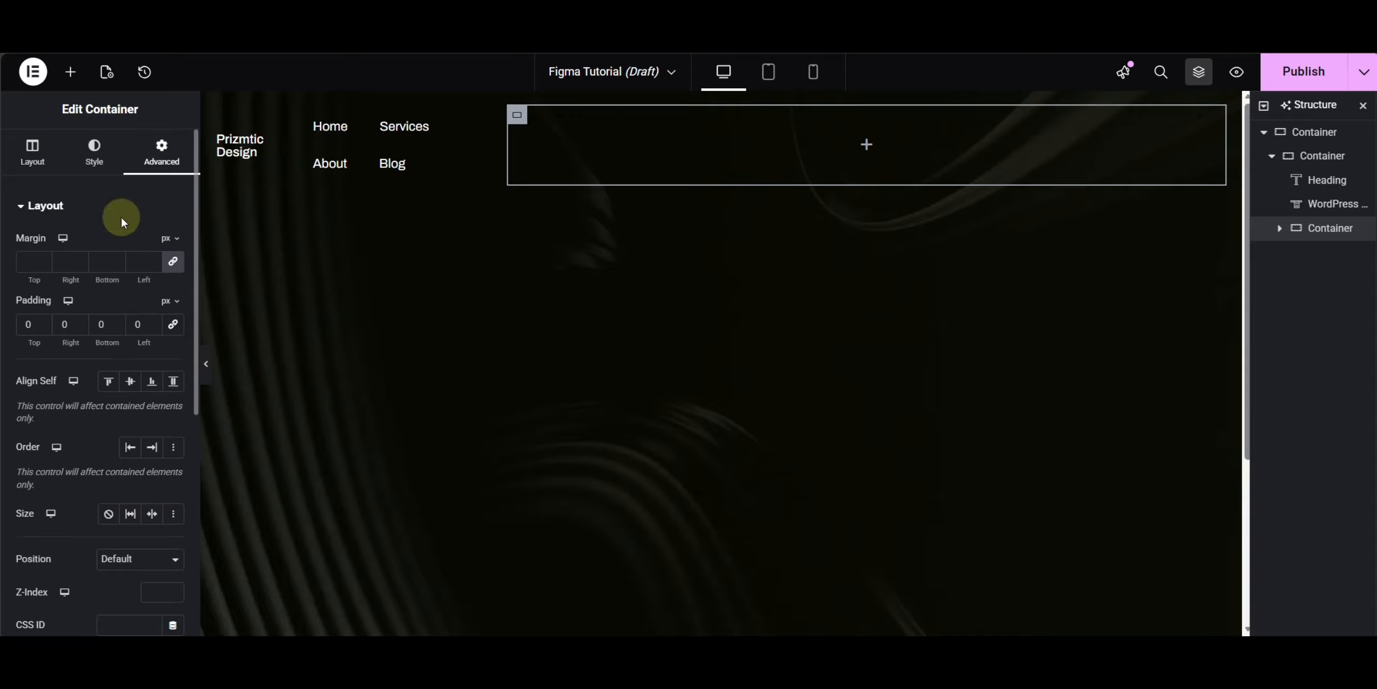
- Add an Icon Box widget into the new container
{"action": "left_click", "coordinate": [70, 72]}
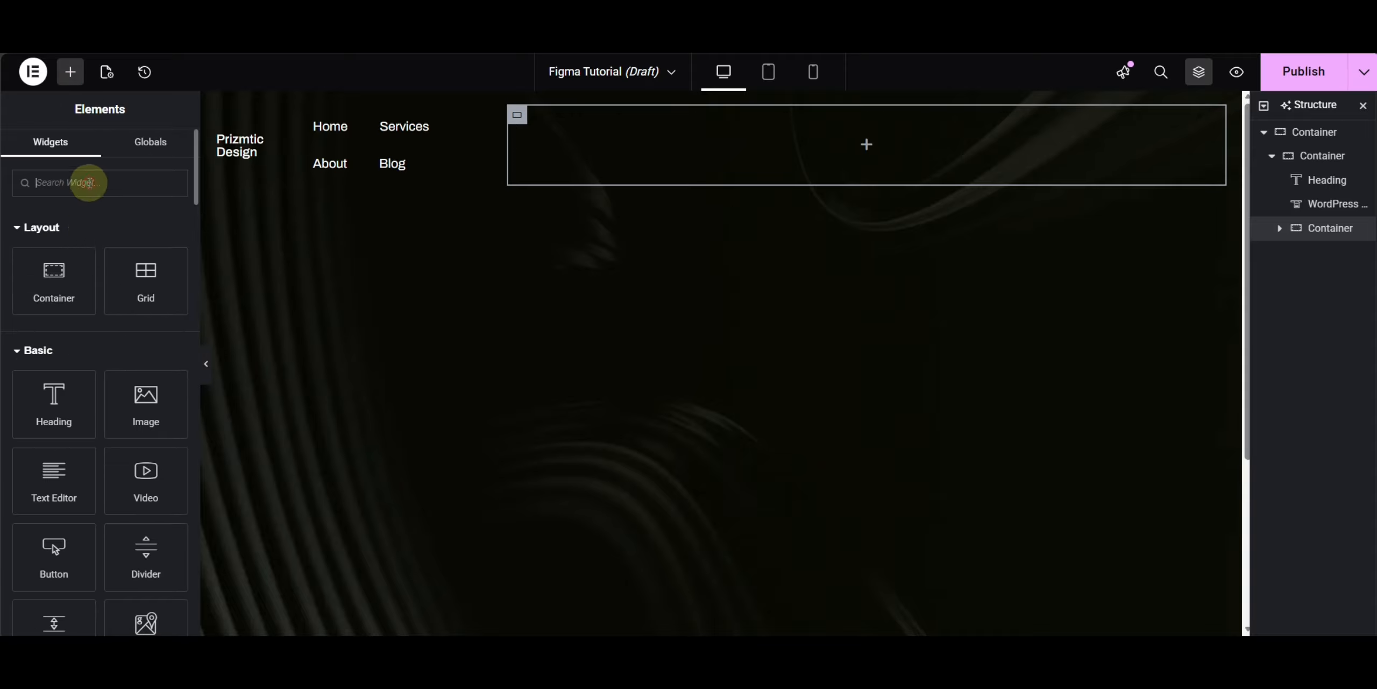
{"action": "type", "text": "icon"}
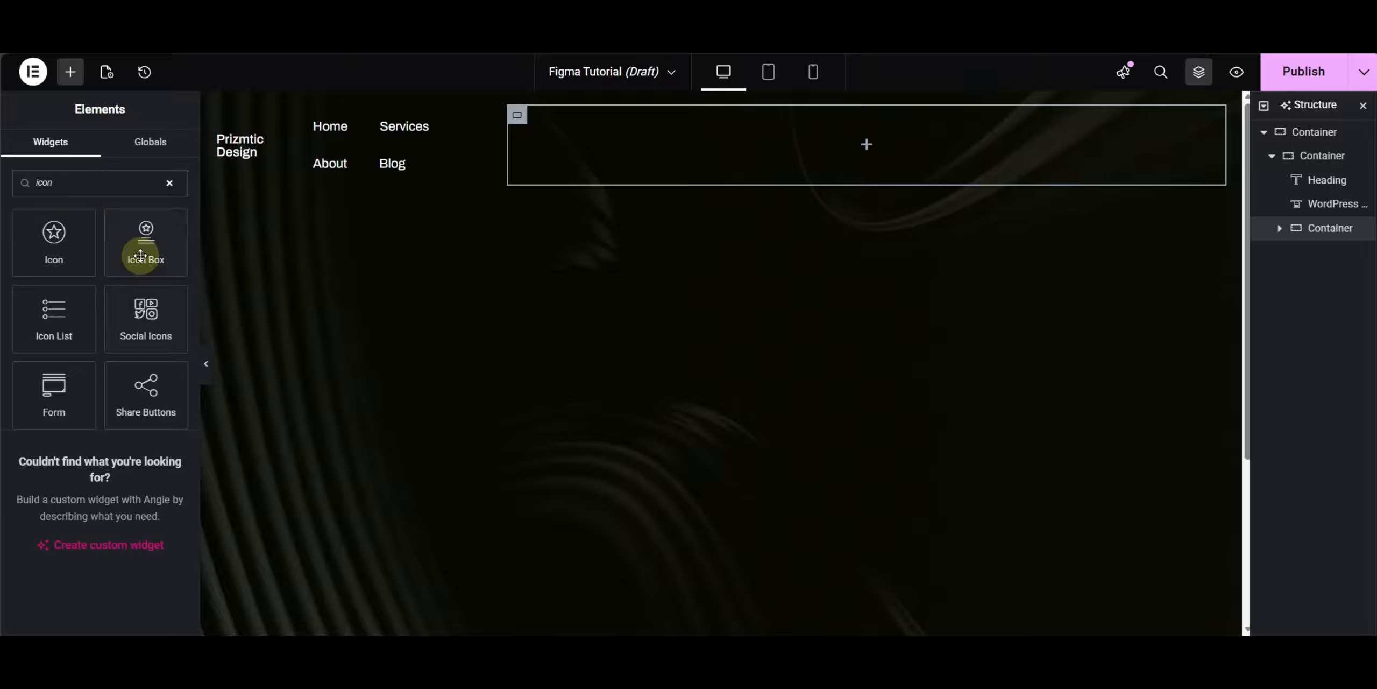
{"action": "left_click", "coordinate": [140, 256]}
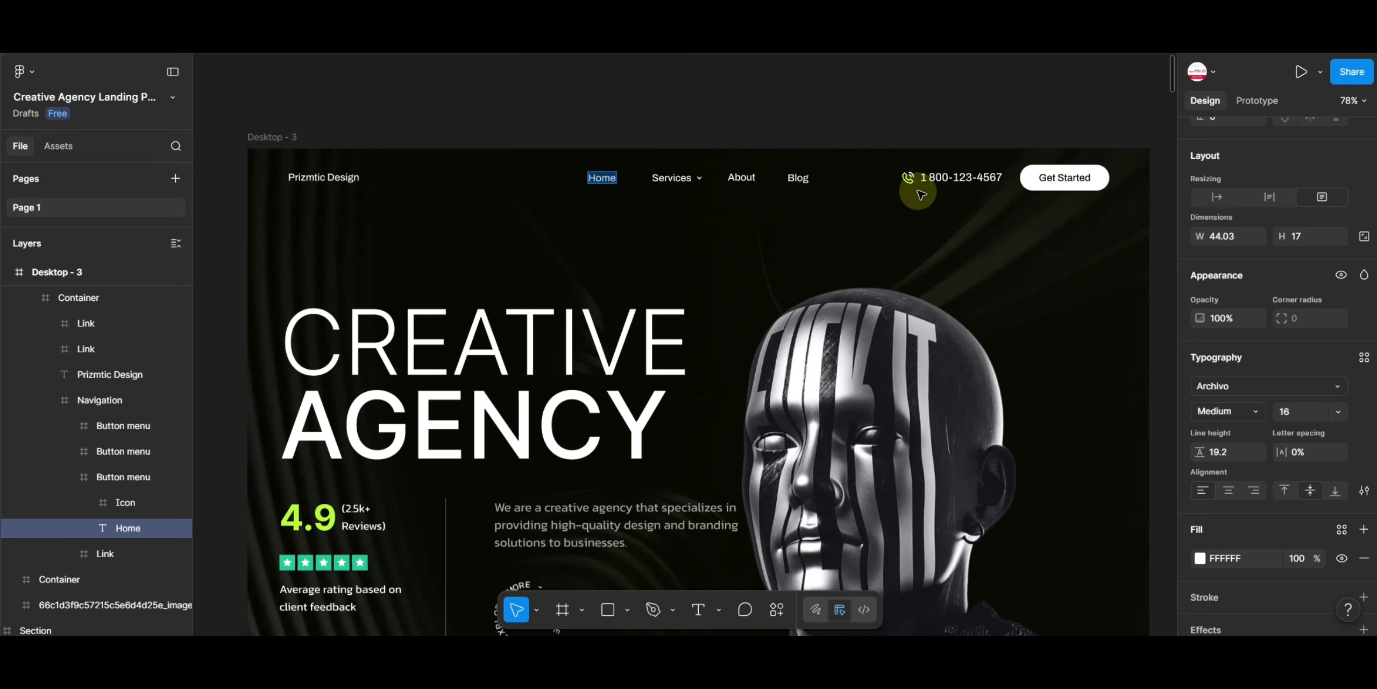
- Replace the icon box's icon with the uploaded phone SVG from the media library
{"action": "scroll", "coordinate": [904, 188], "scroll_direction": "up", "scroll_amount": 5}
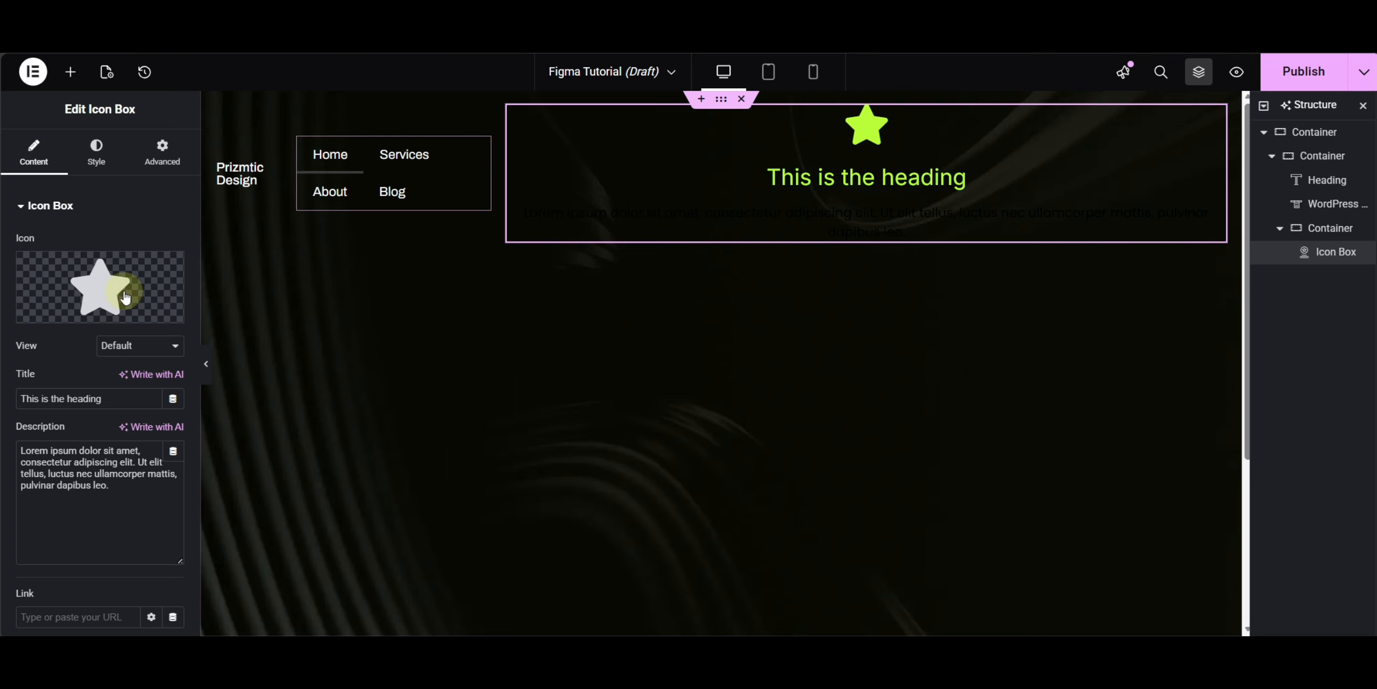
{"action": "left_click", "coordinate": [81, 289]}
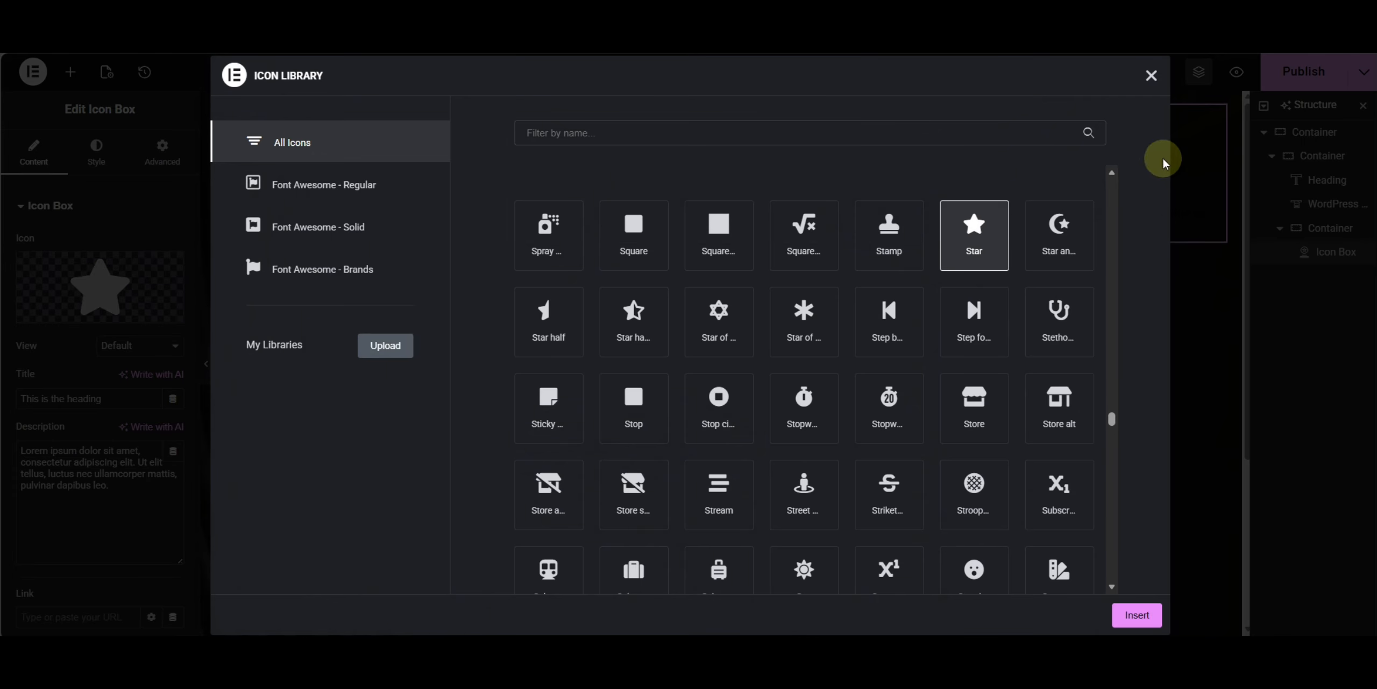
{"action": "left_click", "coordinate": [1151, 75]}
{"action": "mouse_move", "coordinate": [135, 303]}
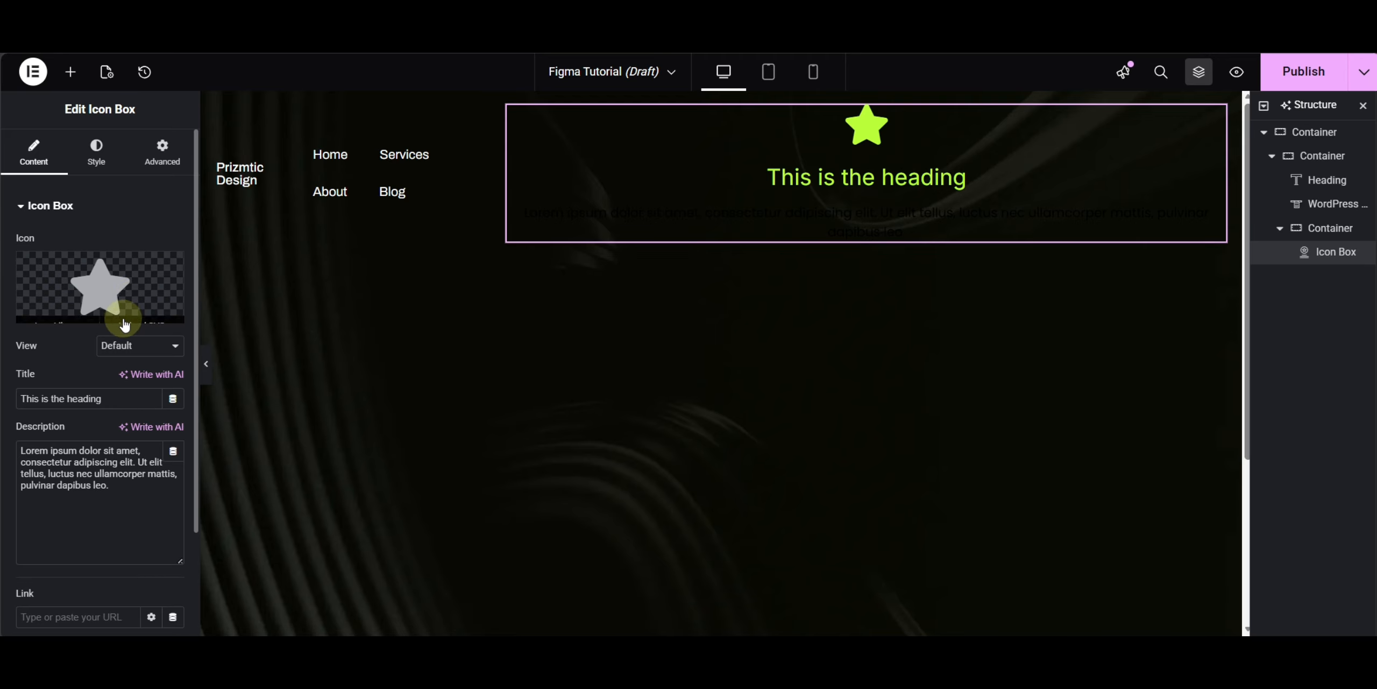
{"action": "left_click", "coordinate": [139, 317]}
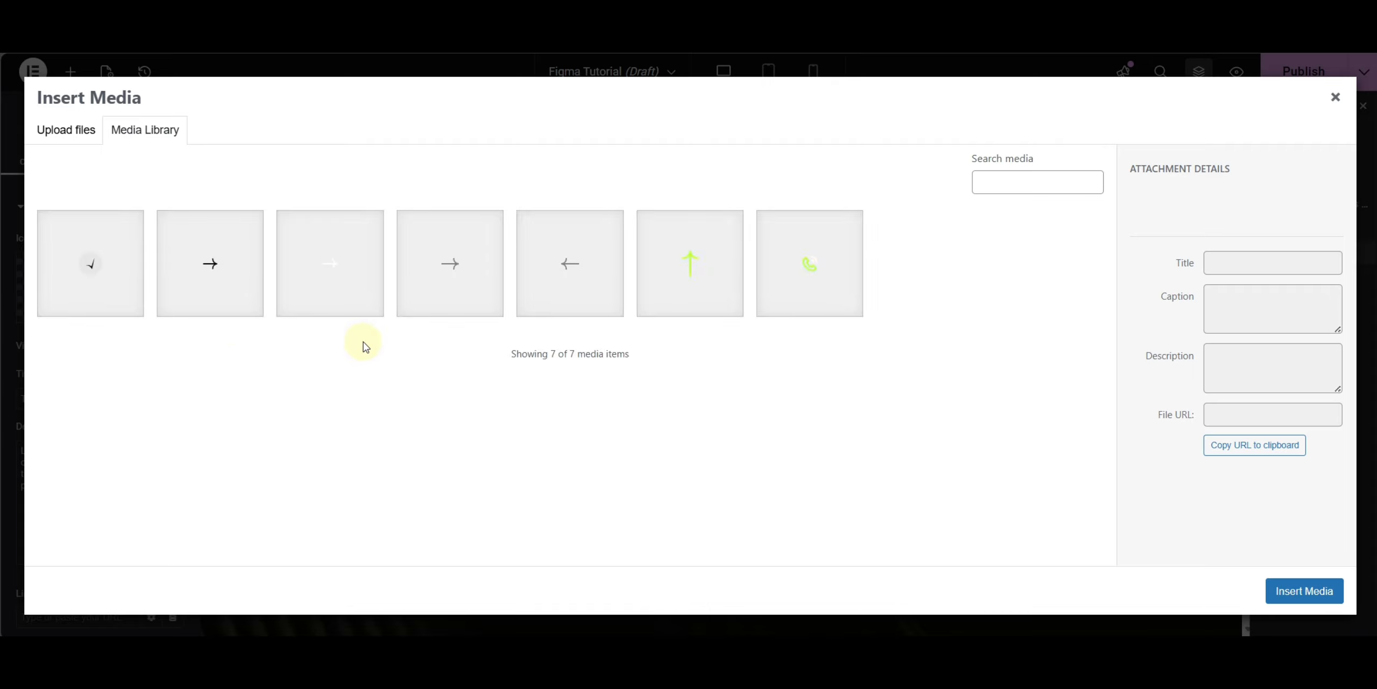
{"action": "left_click", "coordinate": [835, 280]}
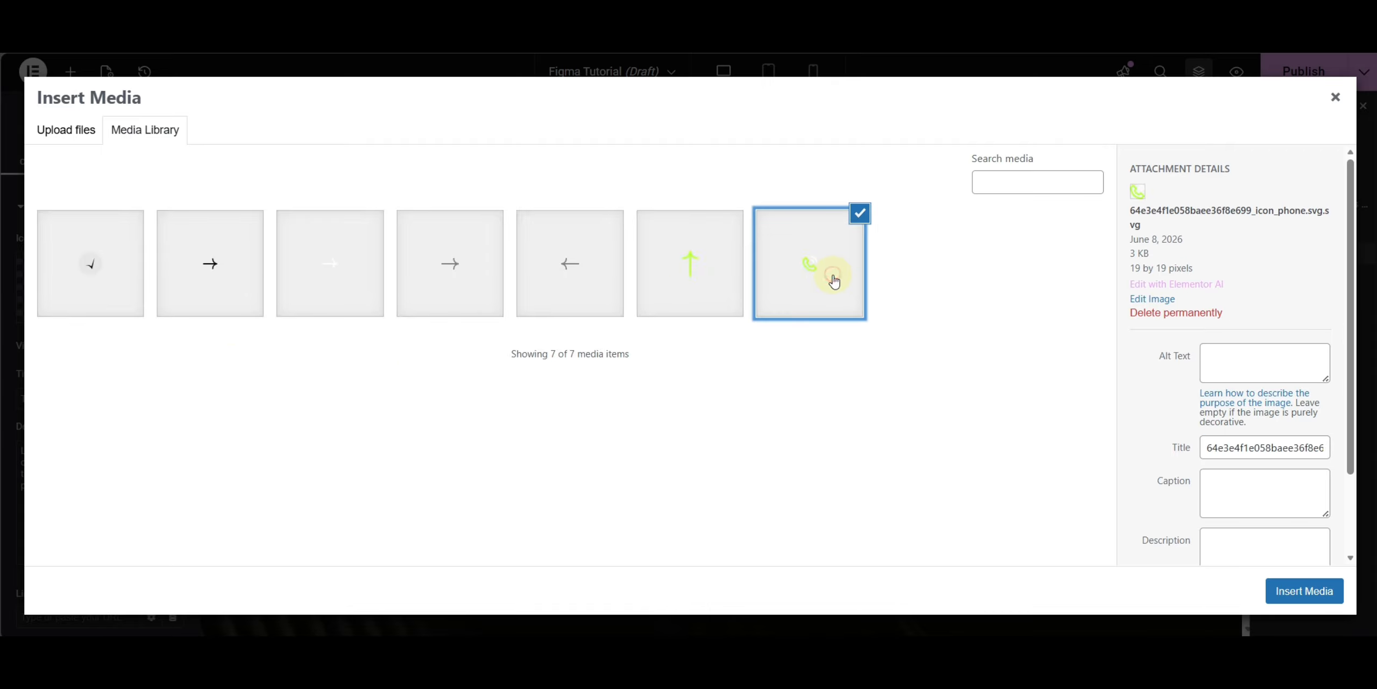
{"action": "left_click", "coordinate": [1291, 591]}
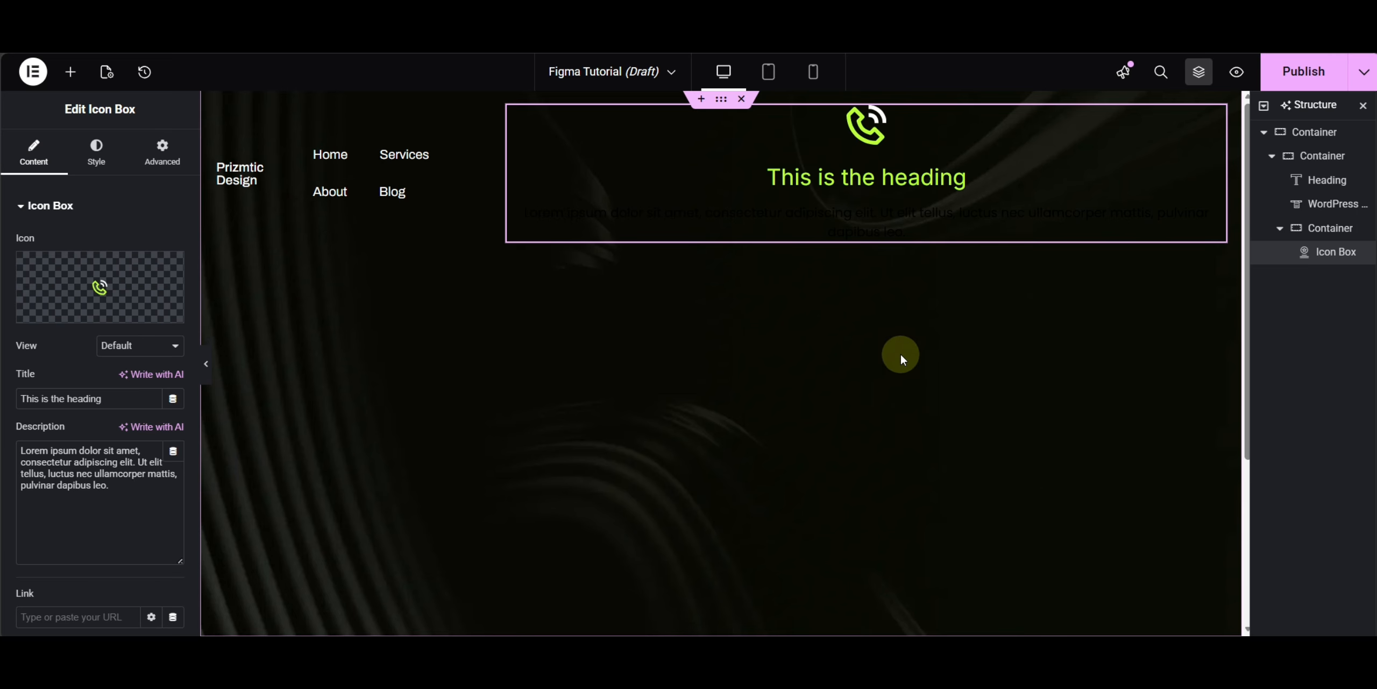
- Clear the icon box description and paste the phone number copied from the Figma header as its title
{"action": "triple_click", "coordinate": [105, 483]}
{"action": "key", "text": "BackSpace"}
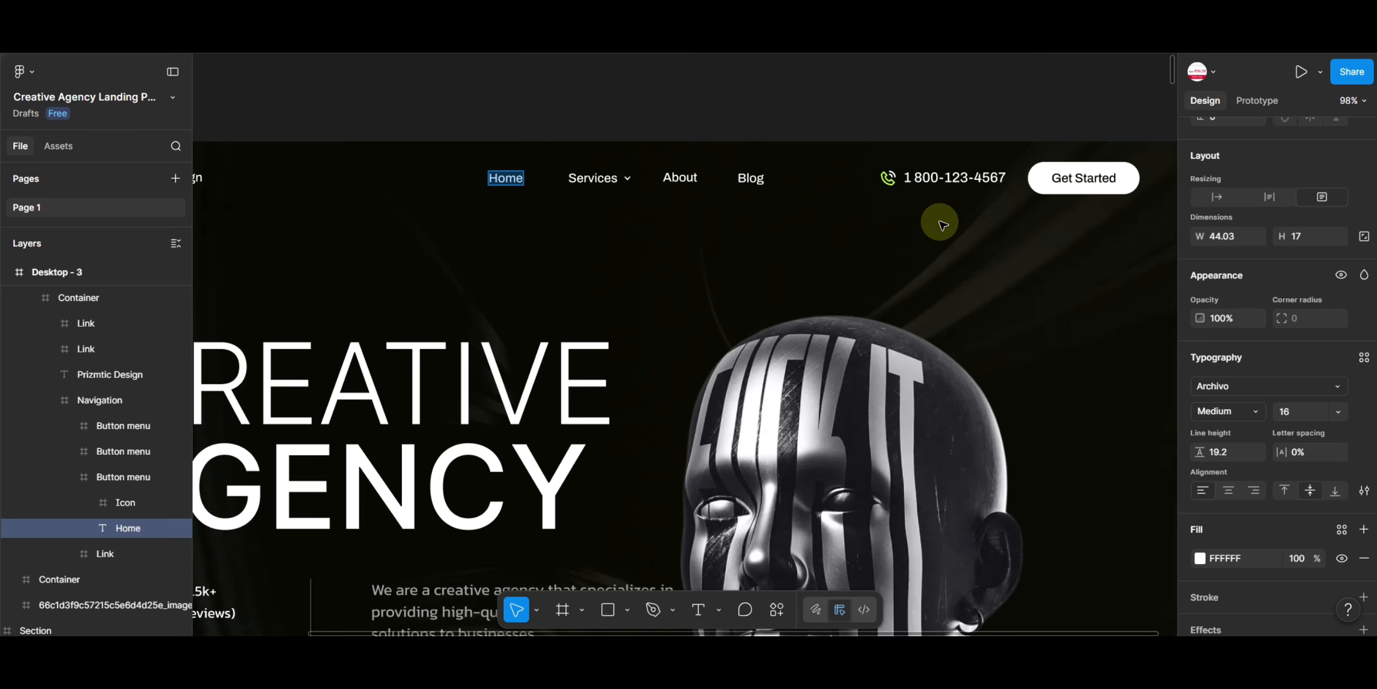
{"action": "double_click", "coordinate": [945, 177]}
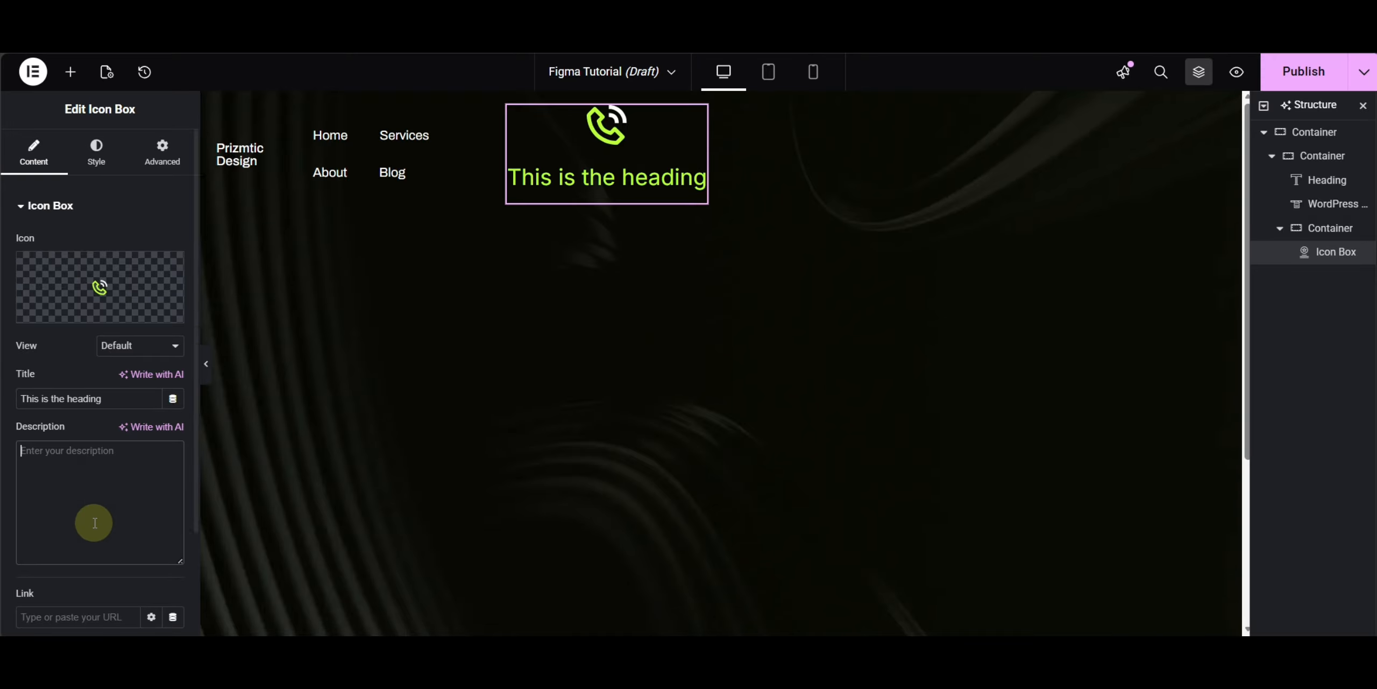
{"action": "key", "text": "ctrl+a"}
{"action": "key", "text": "ctrl+v"}
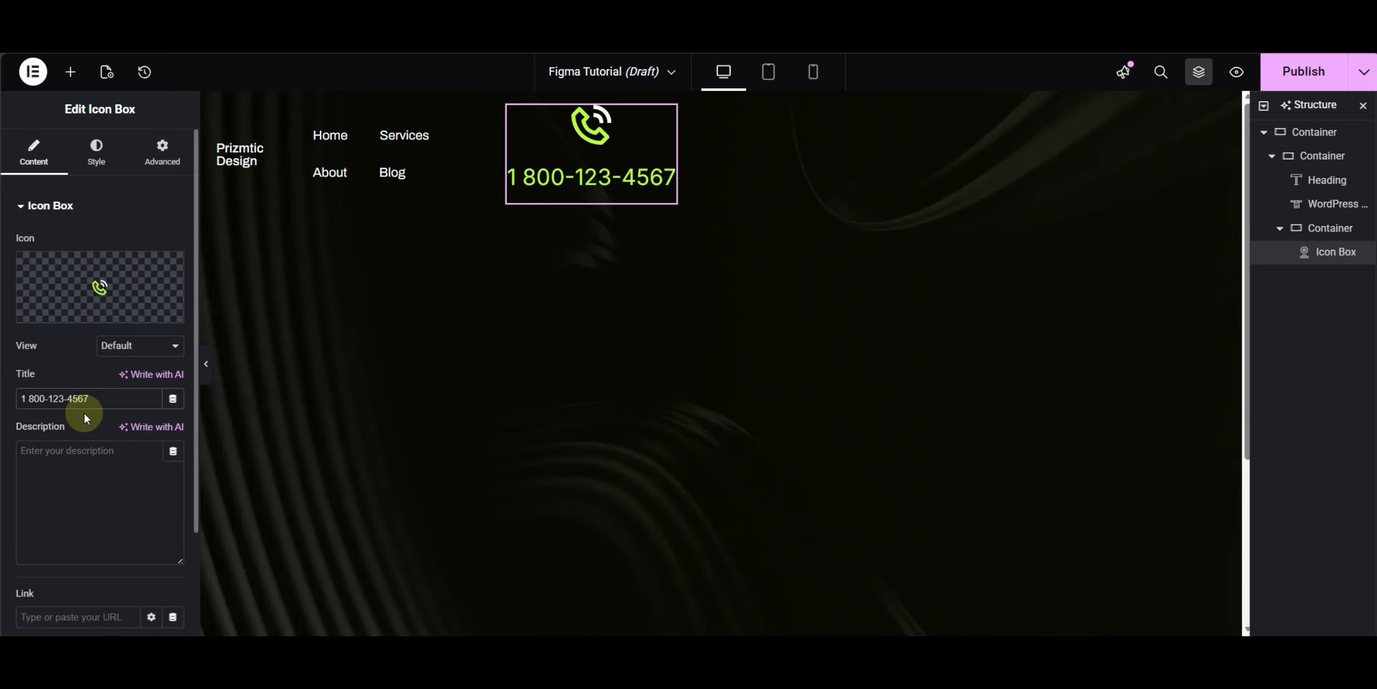
- Set the icon box's icon position to start, beside the text, and open its icon style settings
{"action": "left_click", "coordinate": [96, 153]}
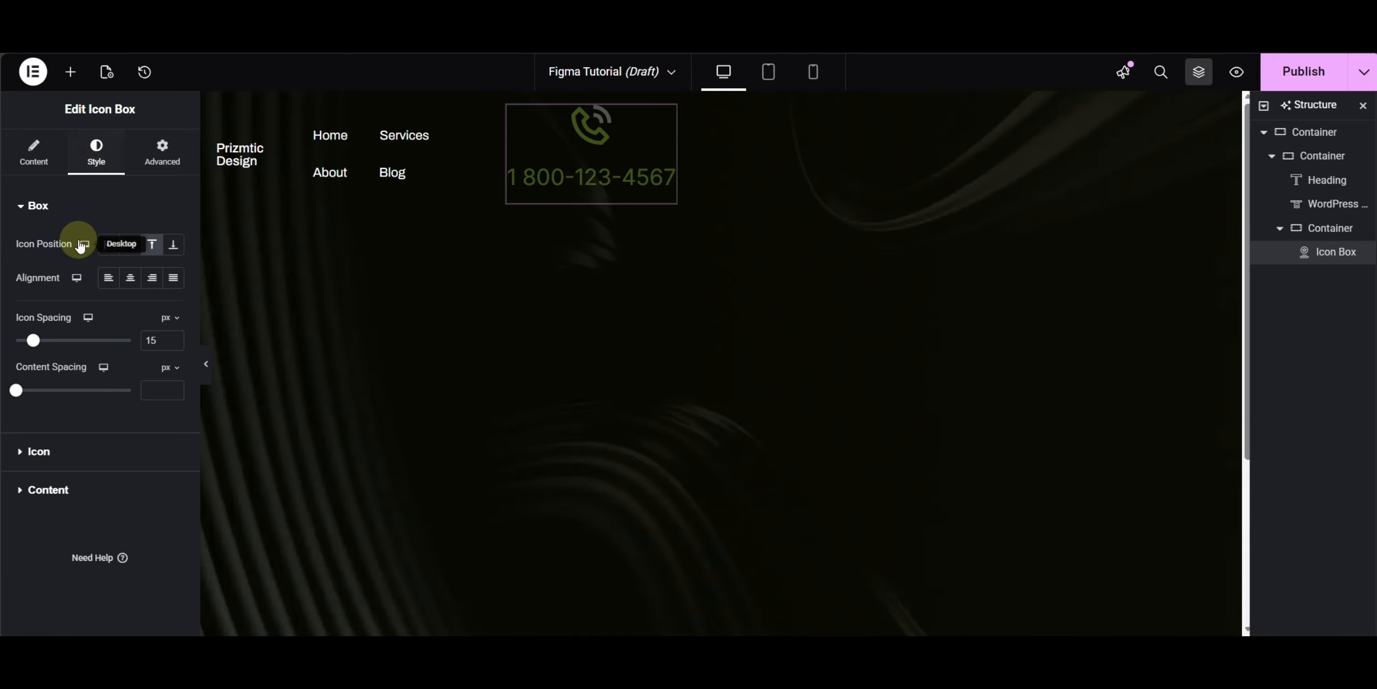
{"action": "left_click", "coordinate": [107, 246]}
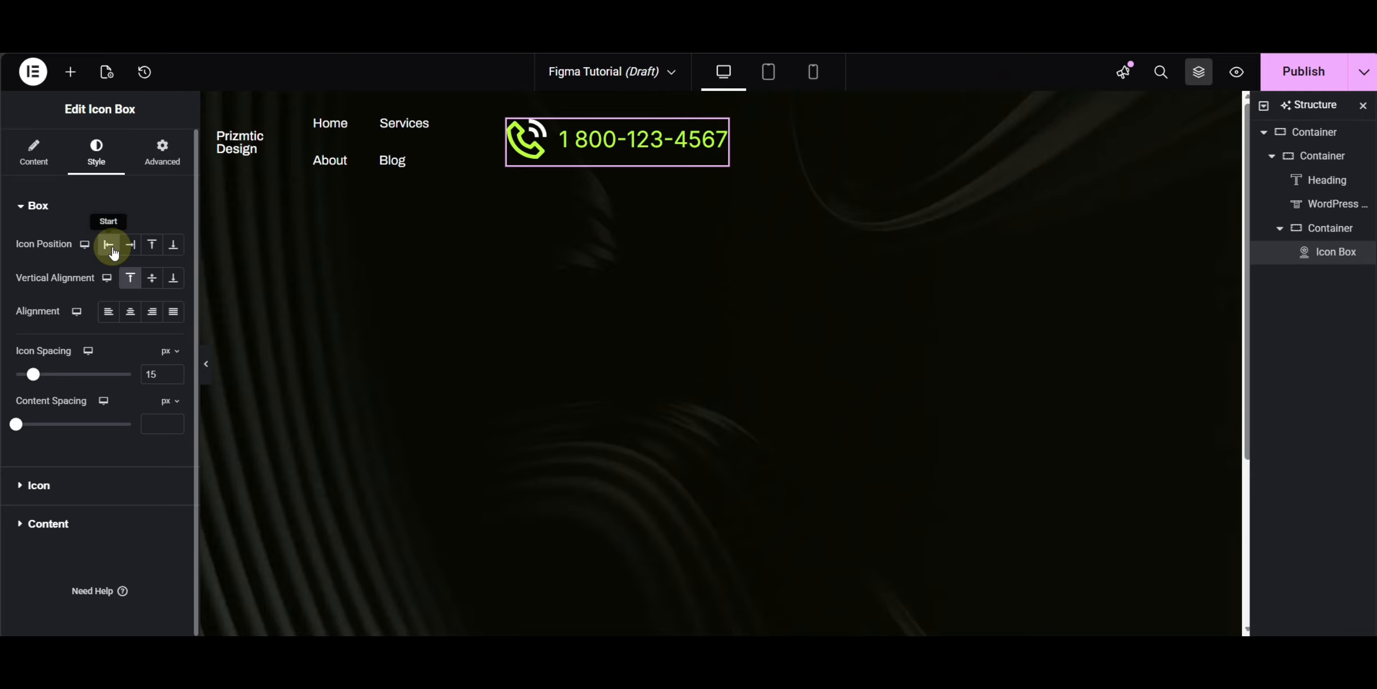
{"action": "left_click", "coordinate": [59, 486]}
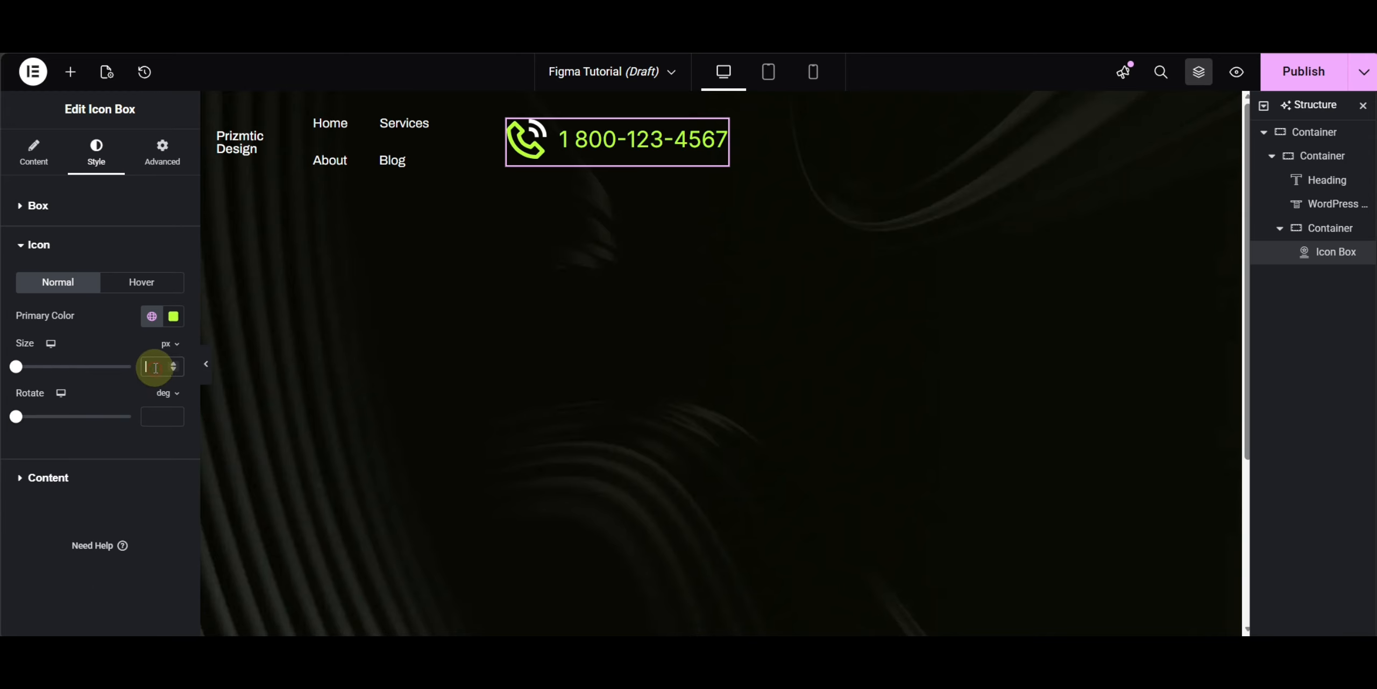
- Set the icon box's icon size to 20 px and its title typography to Archivo at 14 px
{"action": "type", "text": "20"}
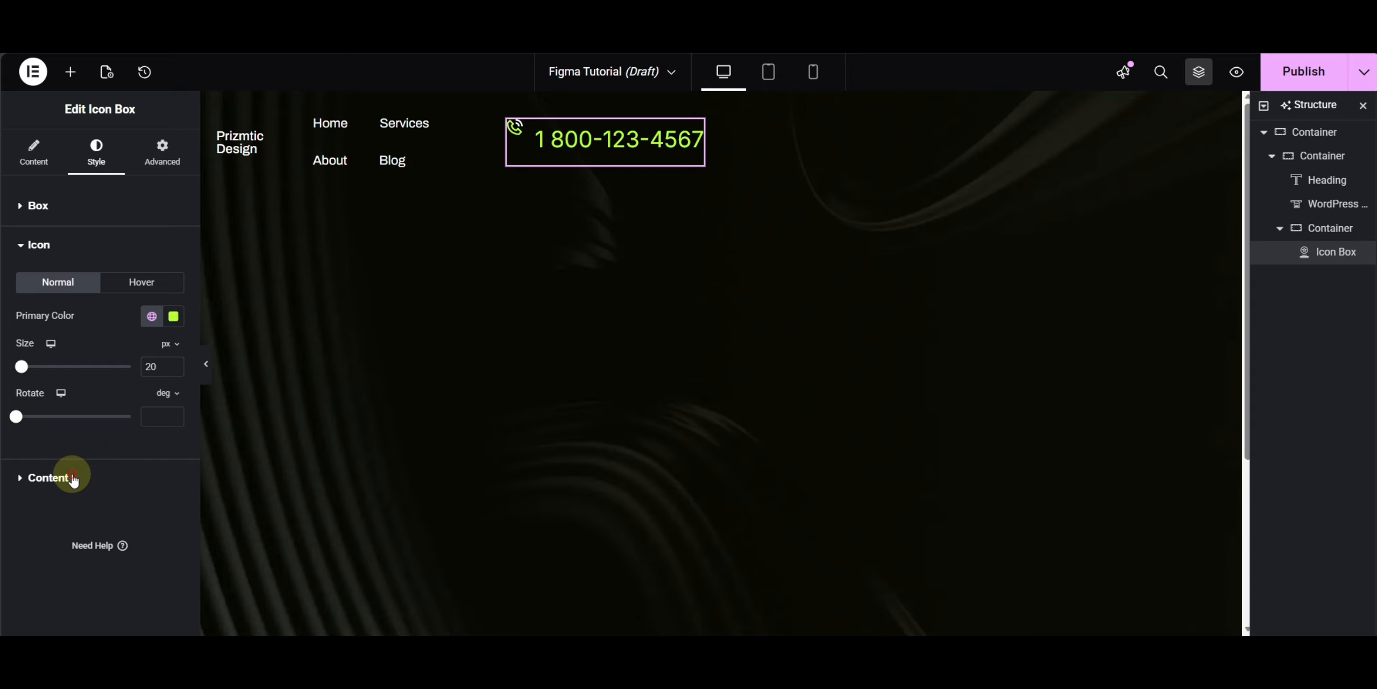
{"action": "left_click", "coordinate": [73, 479]}
{"action": "left_click", "coordinate": [172, 356]}
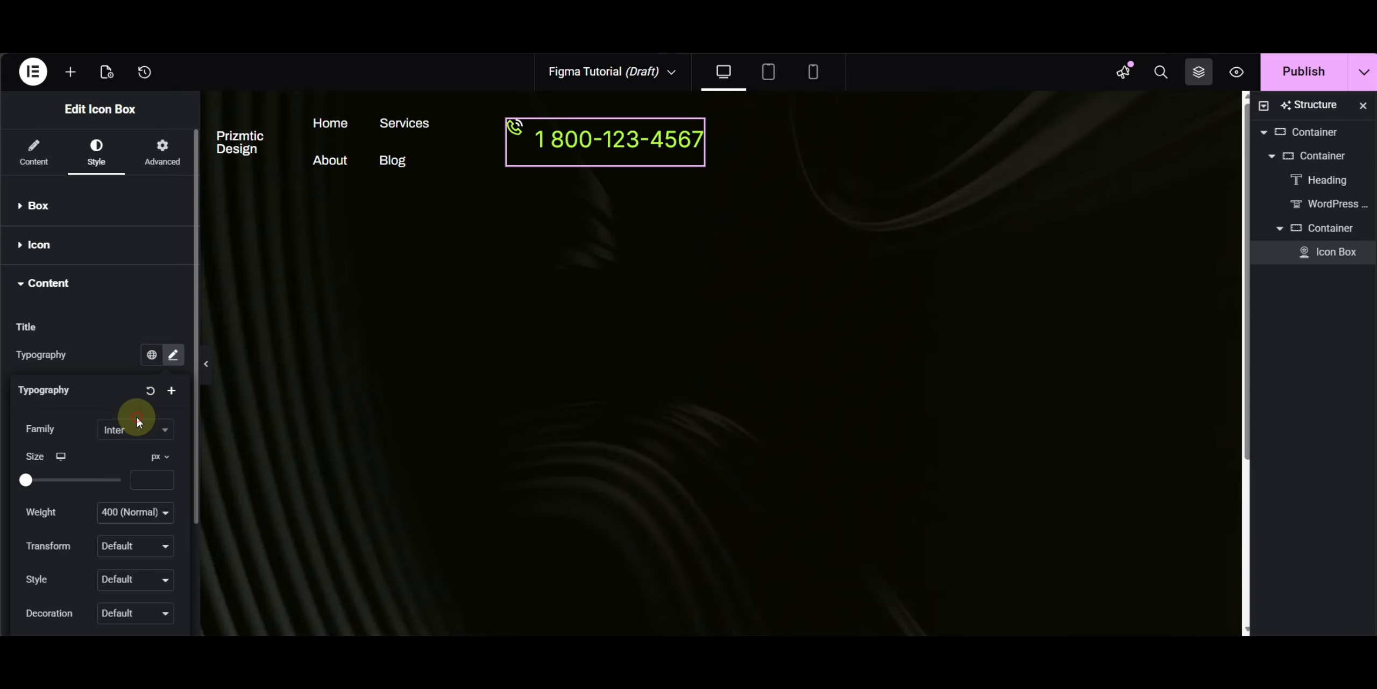
{"action": "left_click", "coordinate": [138, 425]}
{"action": "type", "text": "archi"}
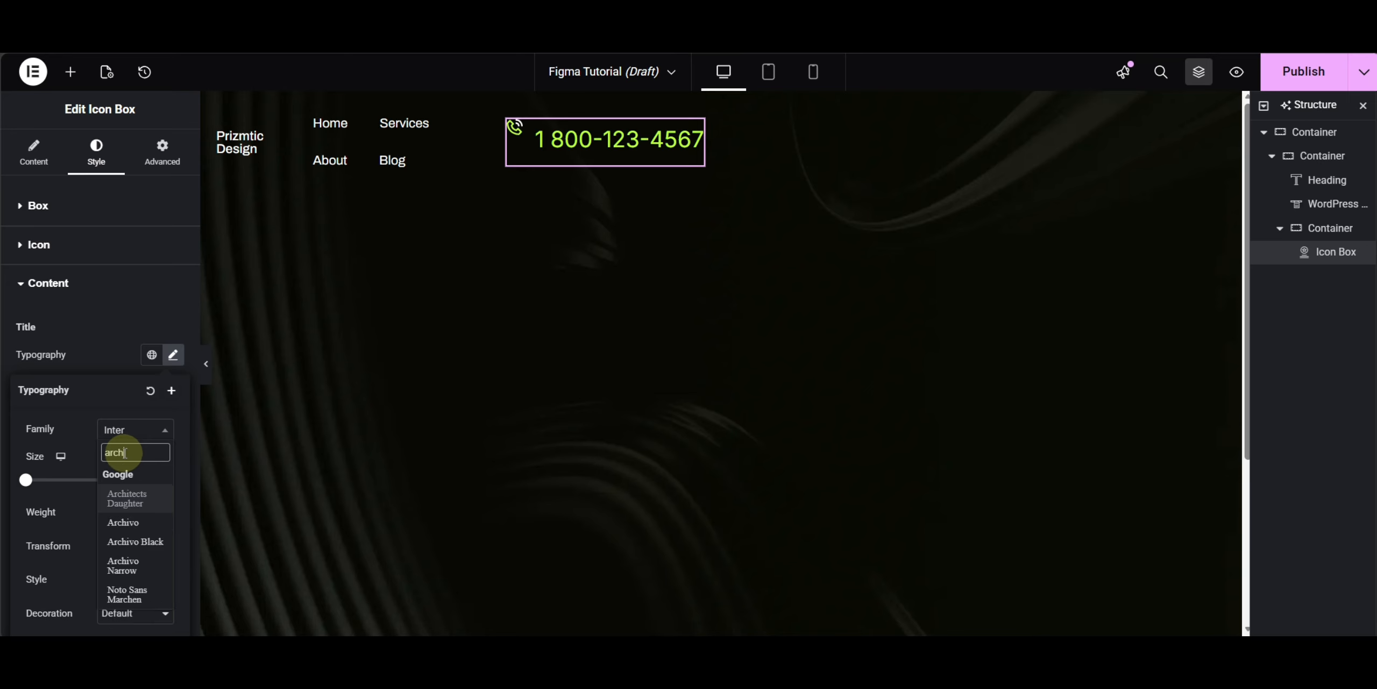
{"action": "left_click", "coordinate": [131, 522]}
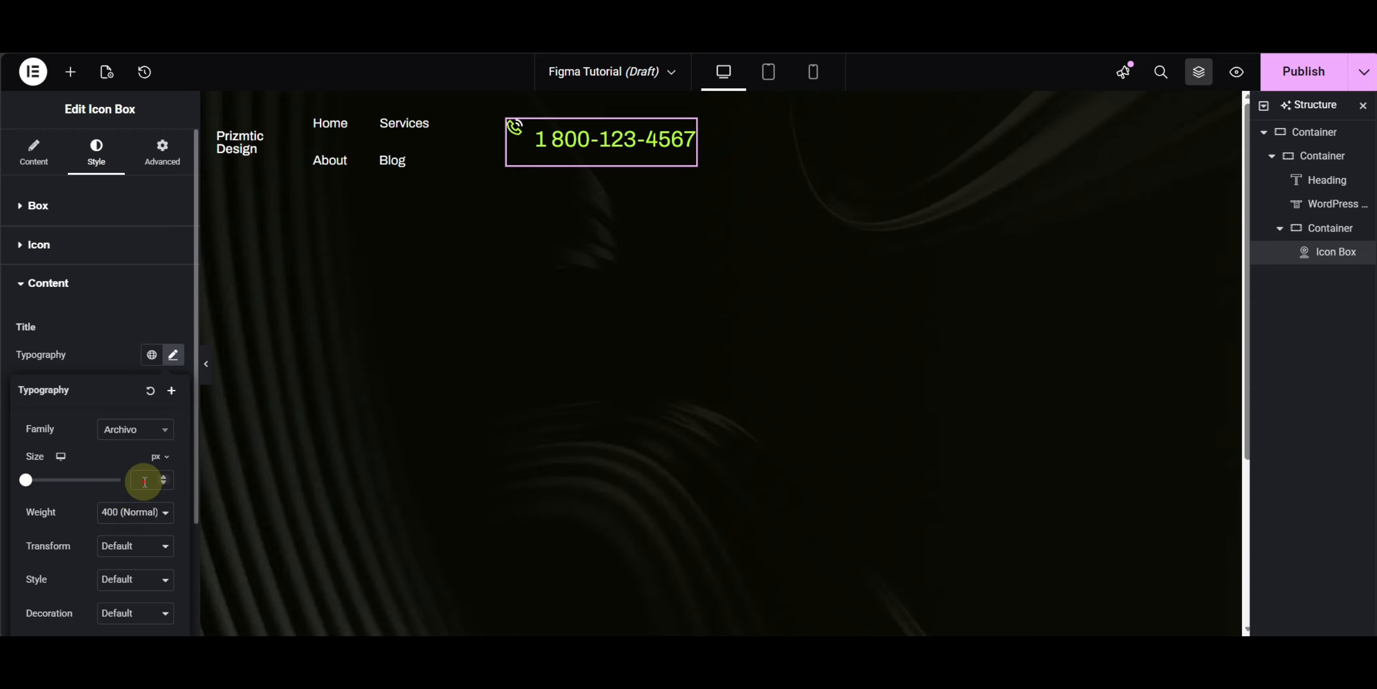
{"action": "type", "text": "14"}
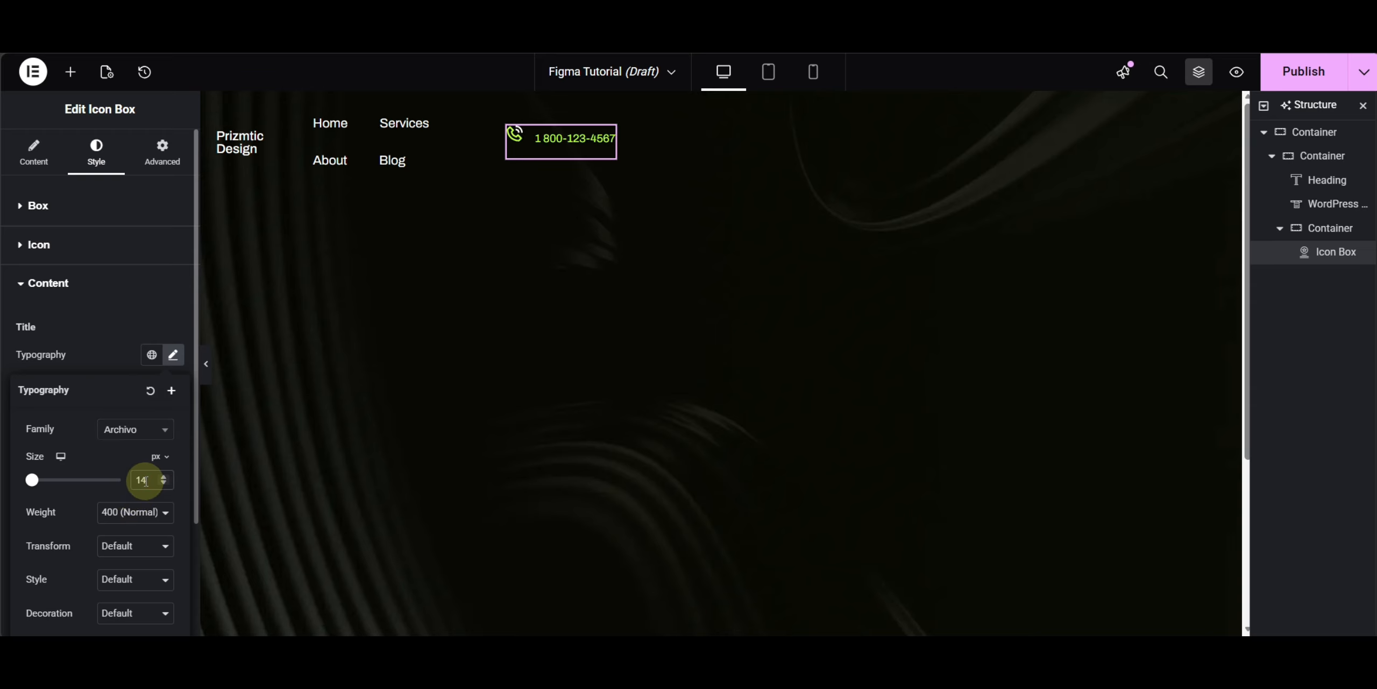
- Set the icon box's content spacing to 1 px in its box style settings
{"action": "left_click", "coordinate": [69, 215]}
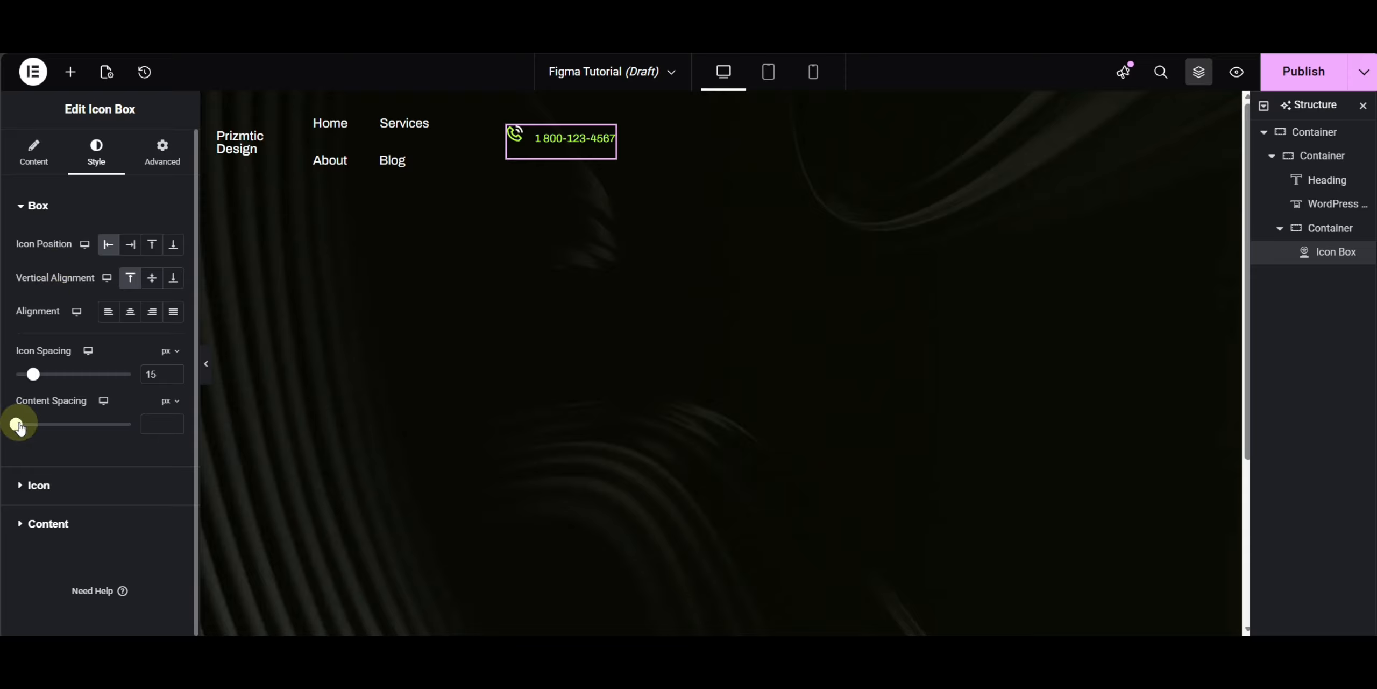
{"action": "left_click_drag", "start_coordinate": [18, 425], "coordinate": [20, 424]}
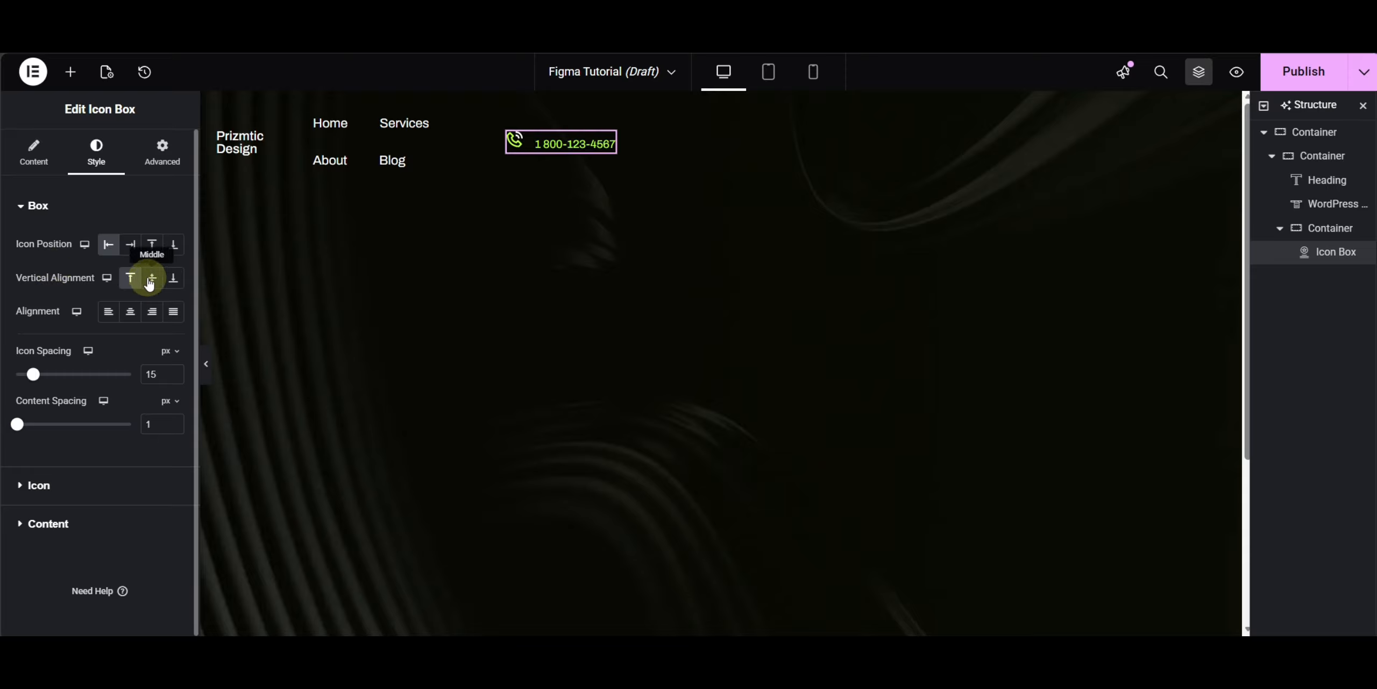
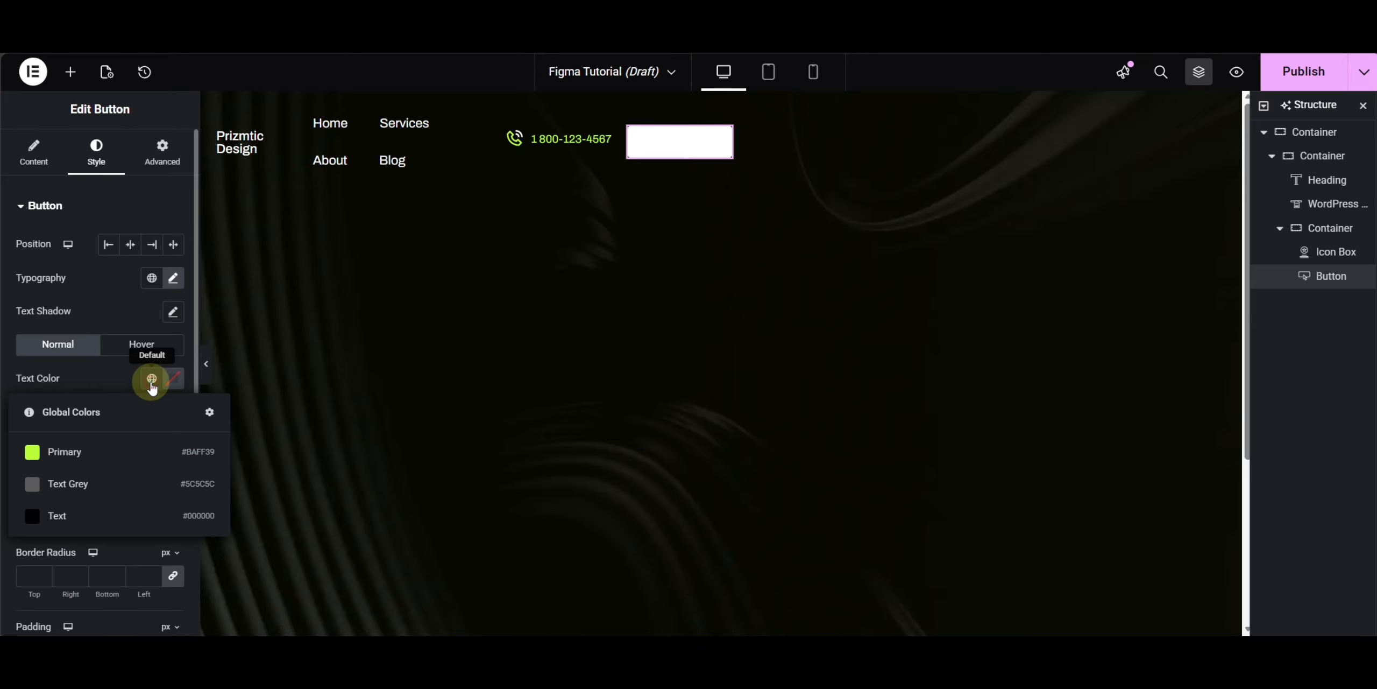
- Set the Get Started button's text color to the global Text color
{"action": "left_click", "coordinate": [78, 512]}
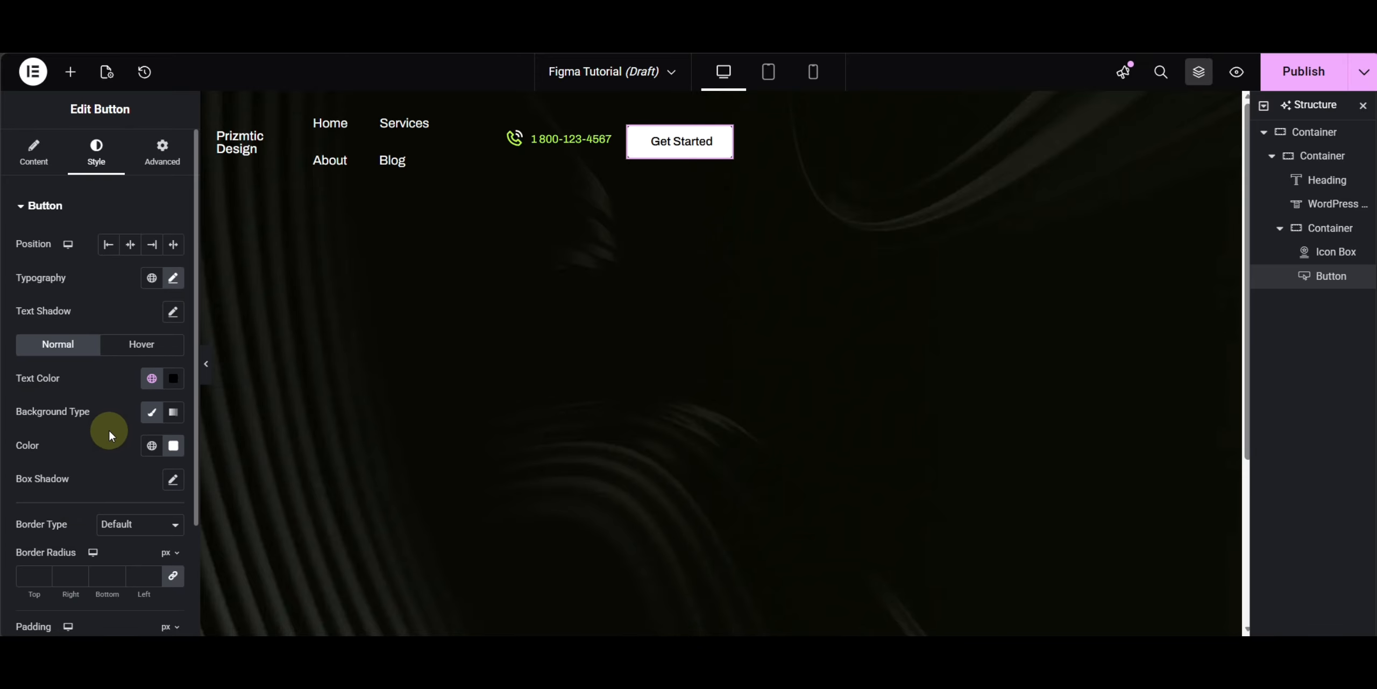
{"action": "scroll", "coordinate": [110, 431], "scroll_direction": "down", "scroll_amount": 3}
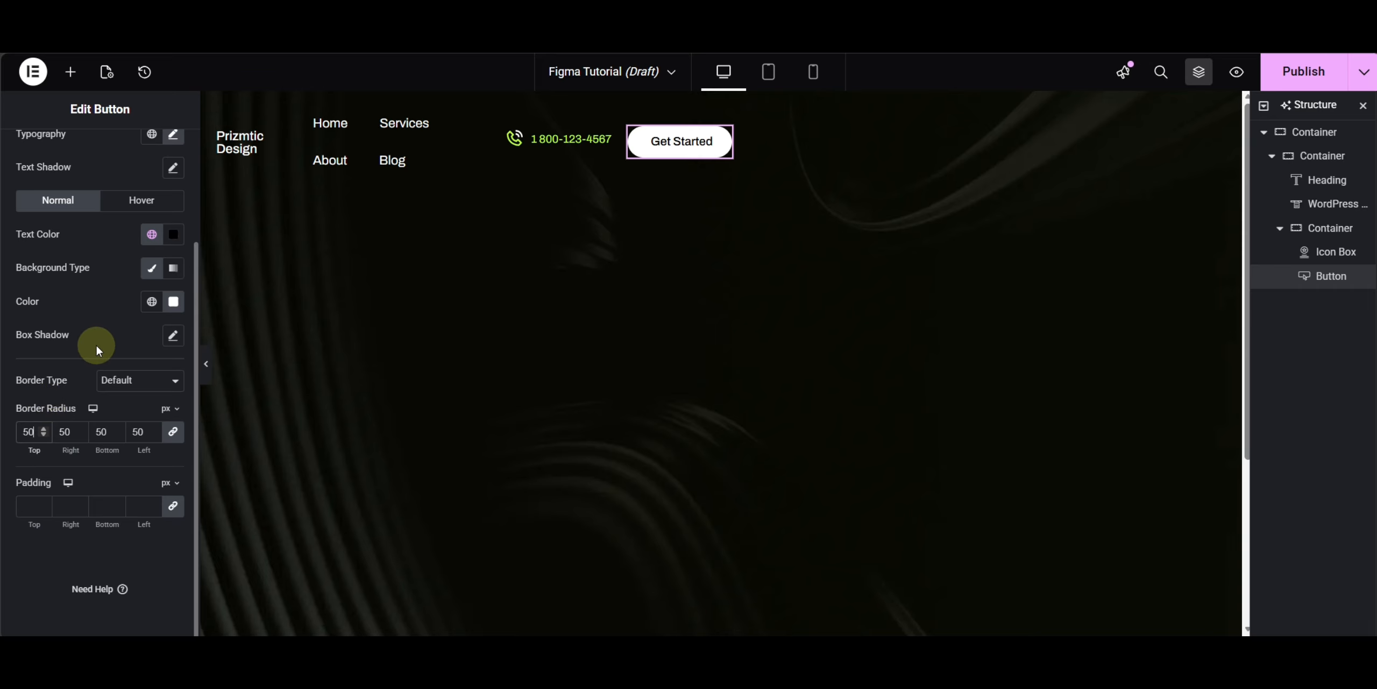
{"action": "scroll", "coordinate": [96, 347], "scroll_direction": "up", "scroll_amount": 3}
- Set the button's hover background color to the global Primary color
{"action": "left_click", "coordinate": [134, 344]}
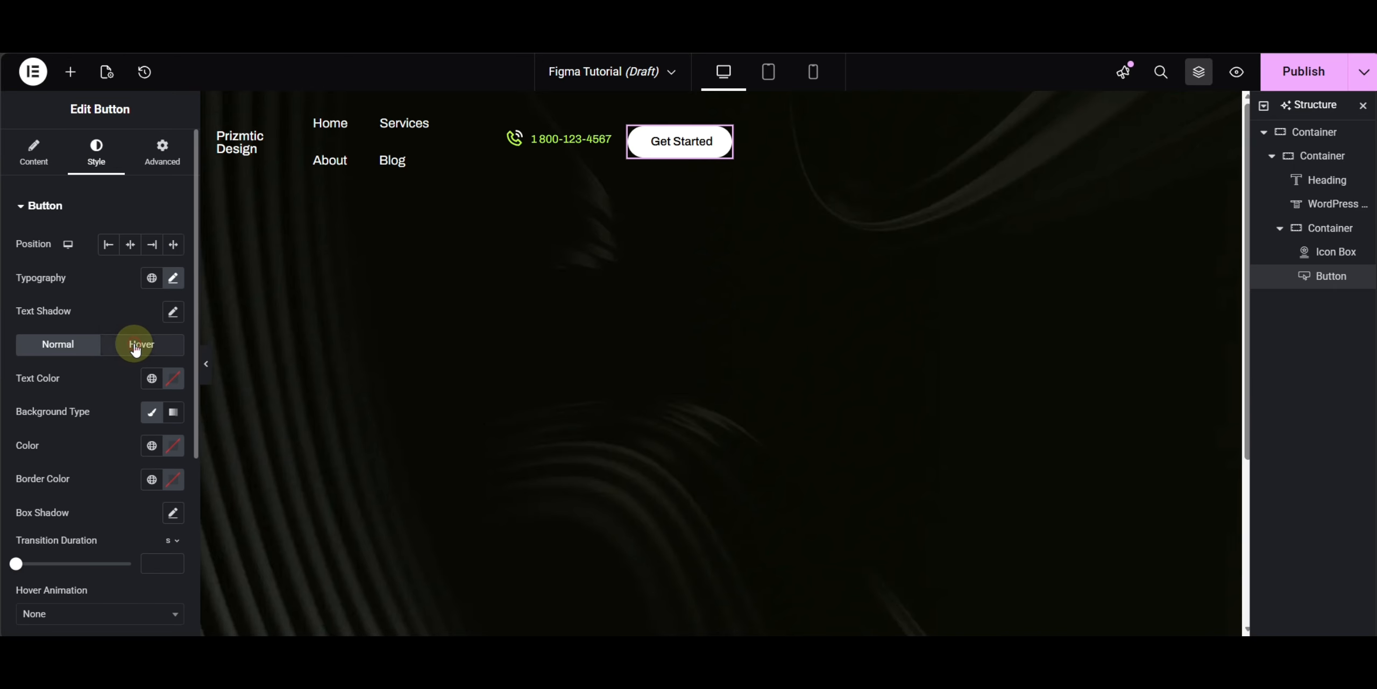
{"action": "left_click", "coordinate": [146, 447]}
{"action": "left_click", "coordinate": [65, 519]}
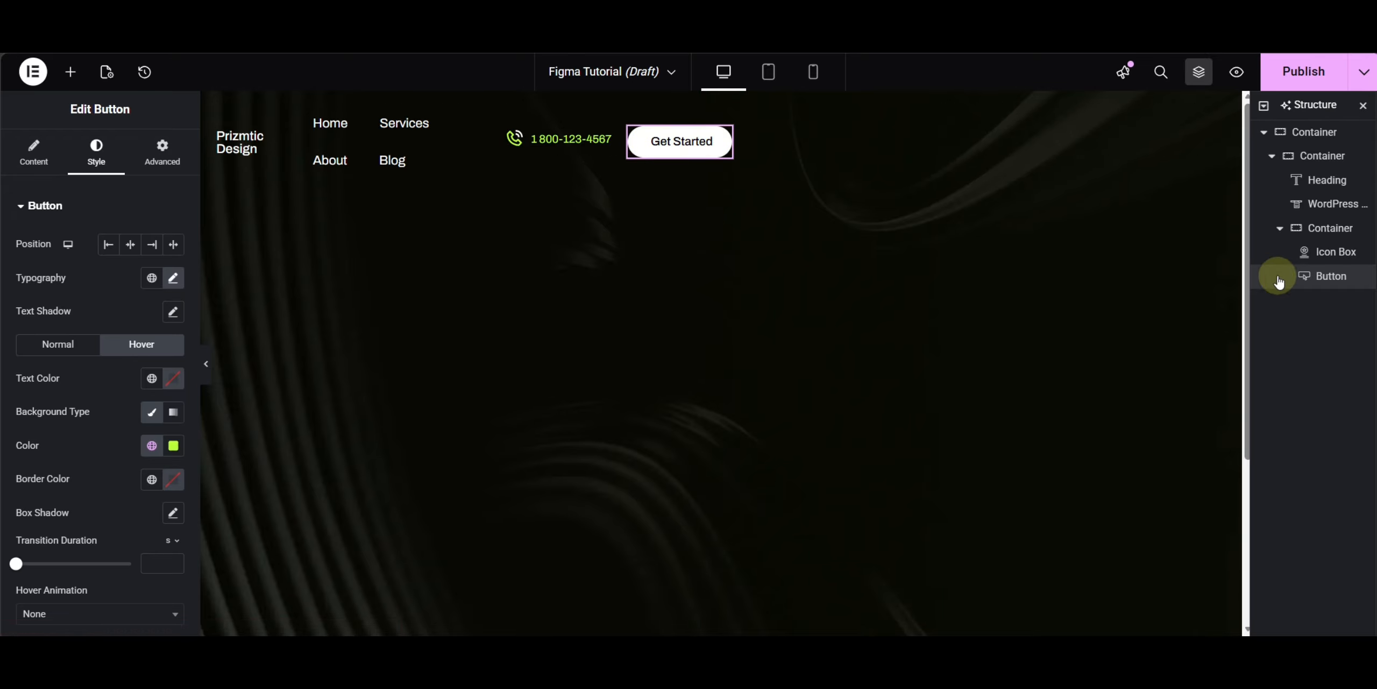
- Set the phone-and-button container to row direction with its items centered
{"action": "left_click", "coordinate": [1316, 237]}
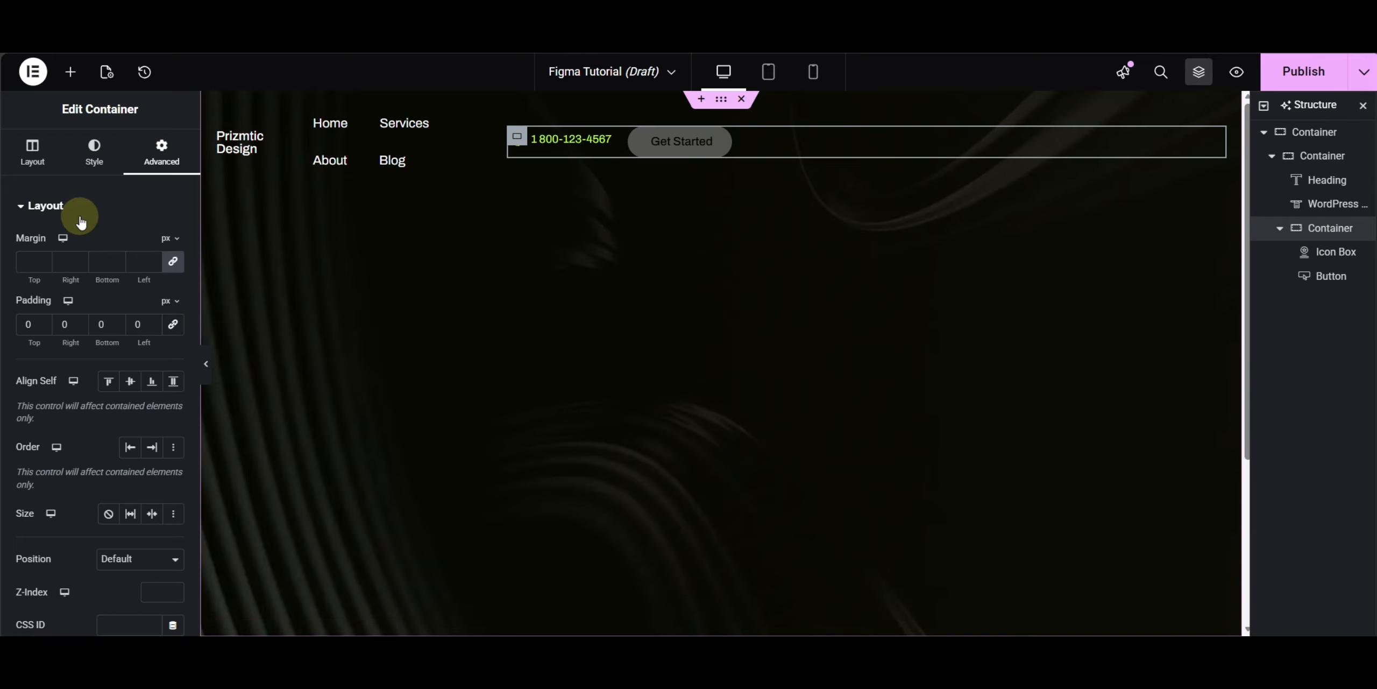
{"action": "left_click", "coordinate": [32, 150]}
{"action": "left_click", "coordinate": [110, 477]}
{"action": "left_click", "coordinate": [131, 564]}
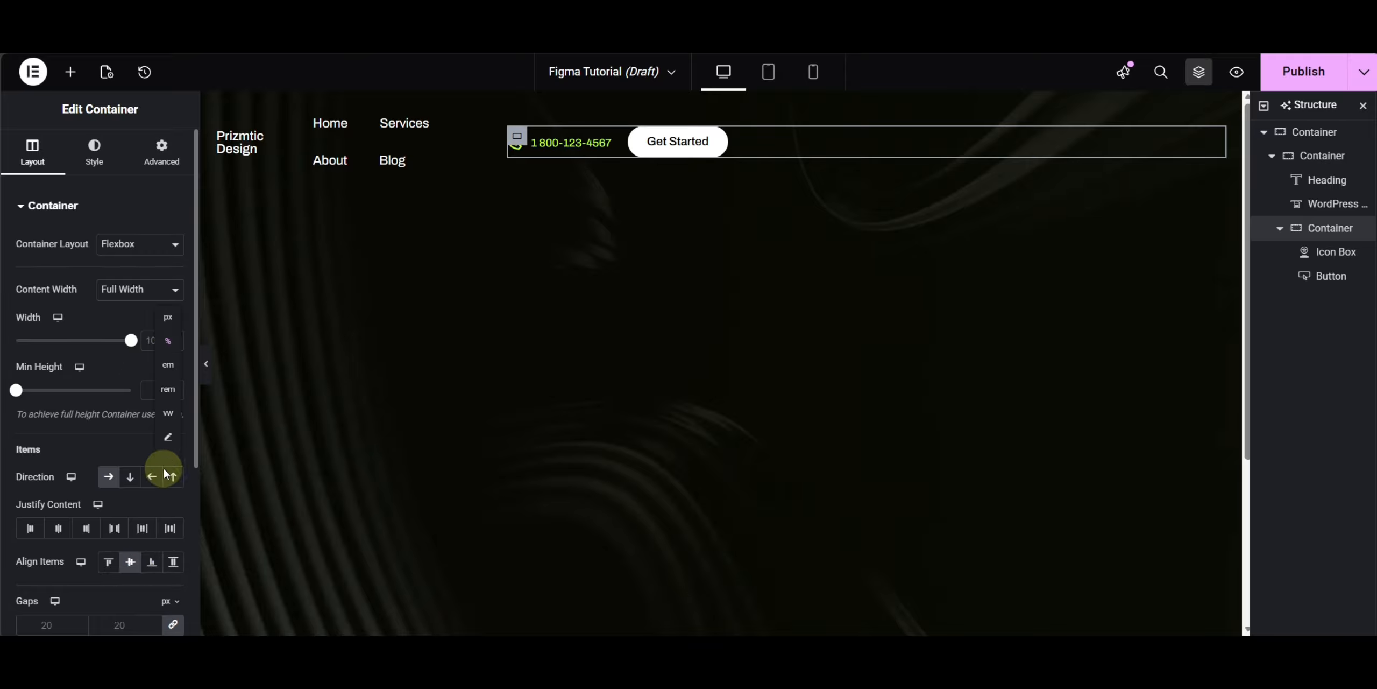
- Set the container's width to a custom fit-content value
{"action": "left_click", "coordinate": [168, 437]}
{"action": "left_click", "coordinate": [62, 344]}
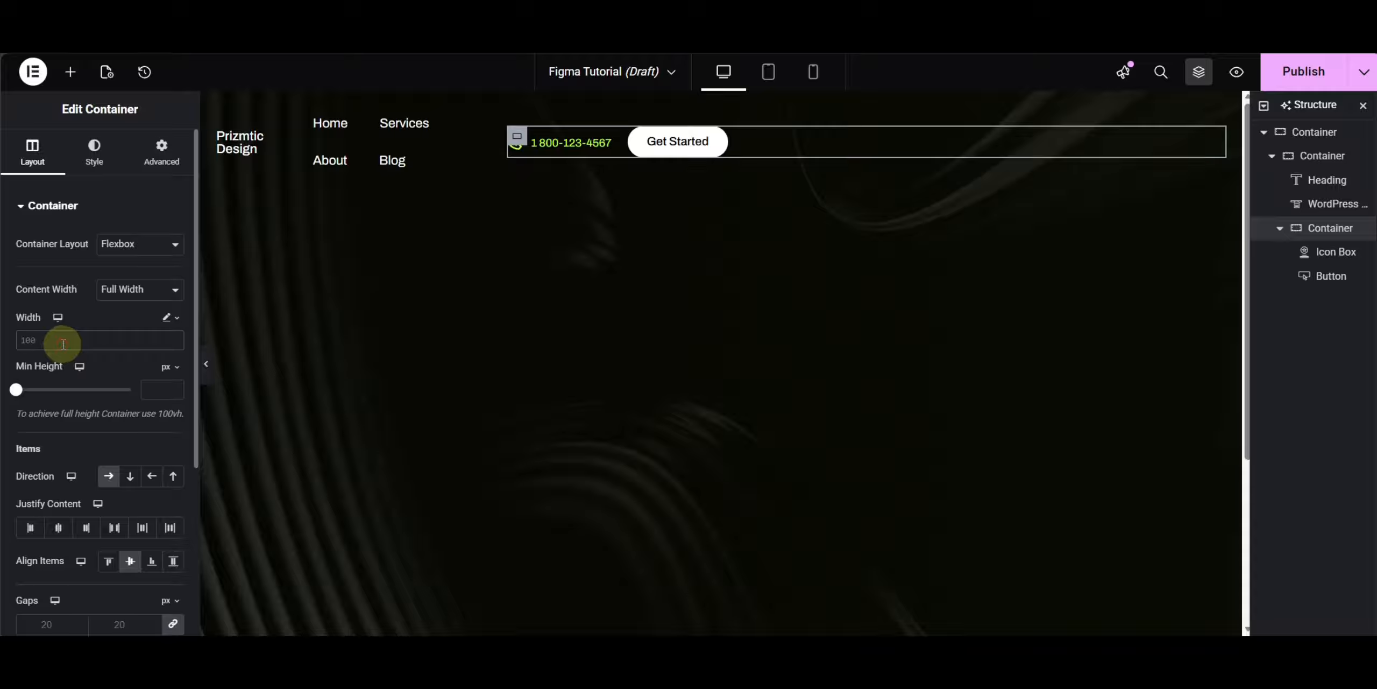
{"action": "type", "text": "fit-content"}
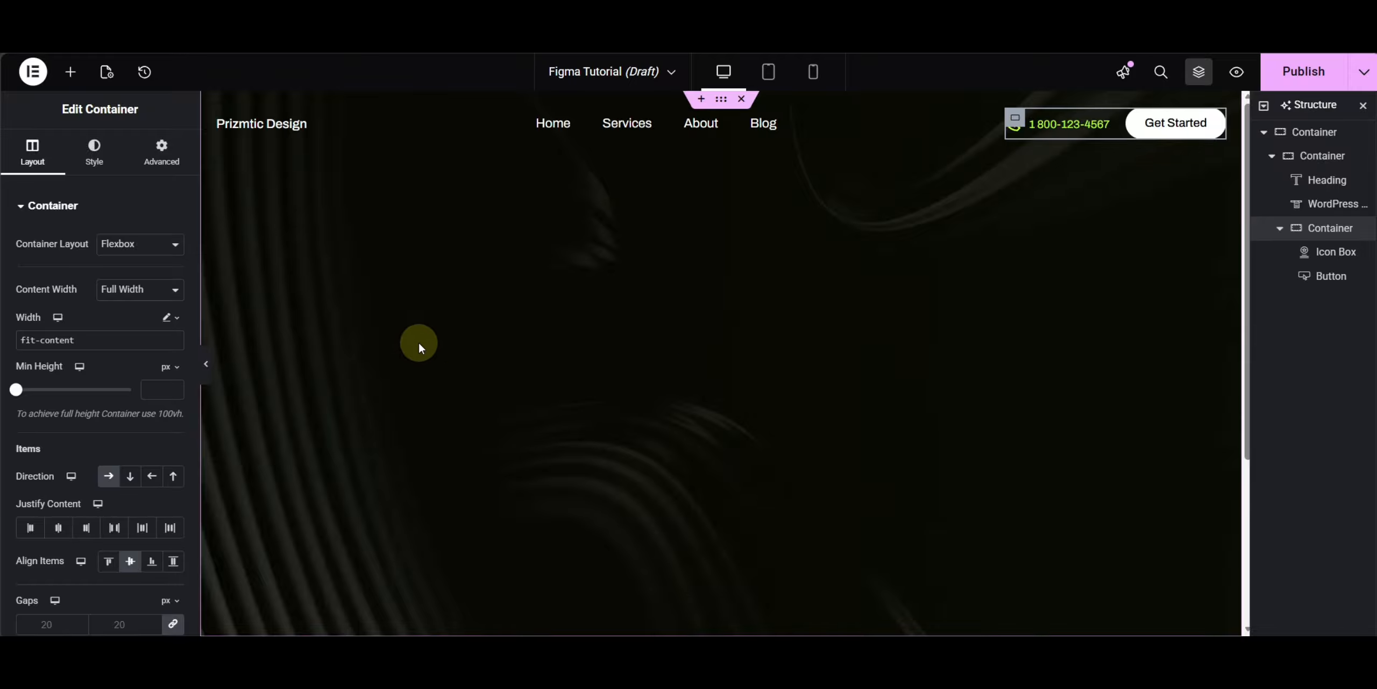
- Set the navigation menu's pointer style to None
{"action": "left_click", "coordinate": [207, 365]}
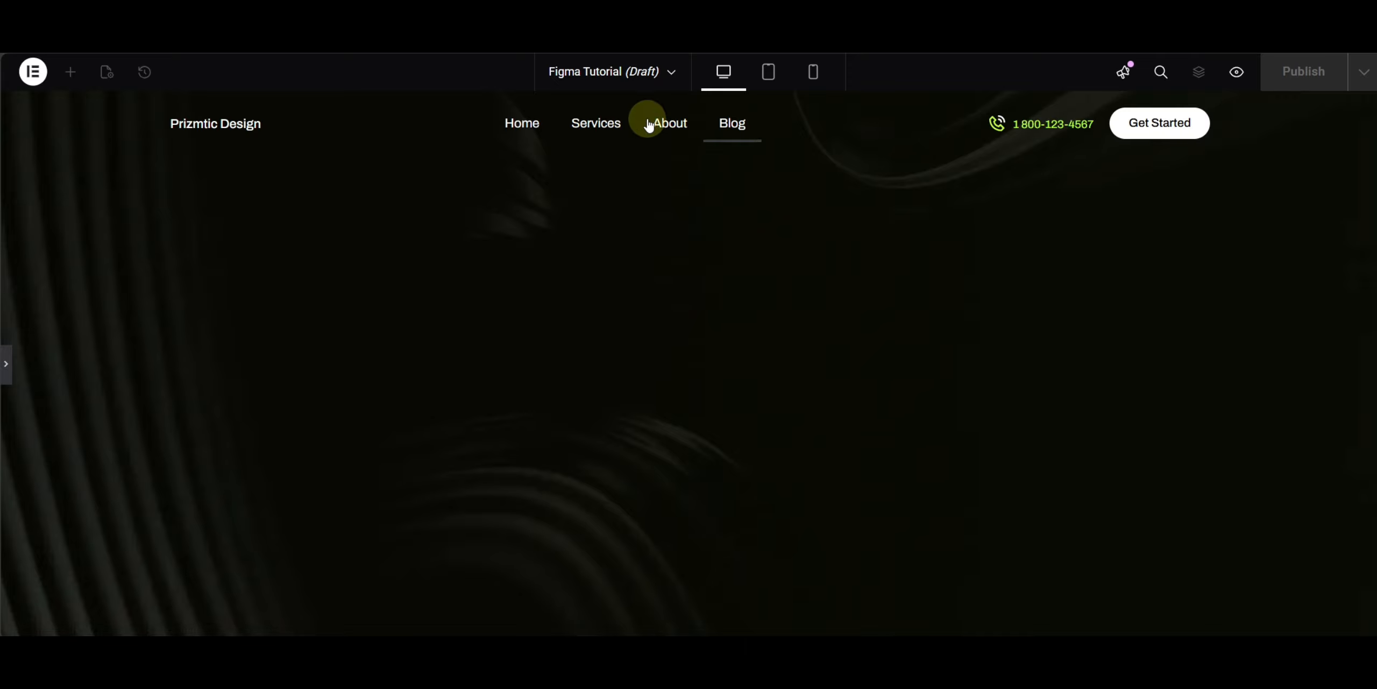
{"action": "left_click", "coordinate": [7, 361]}
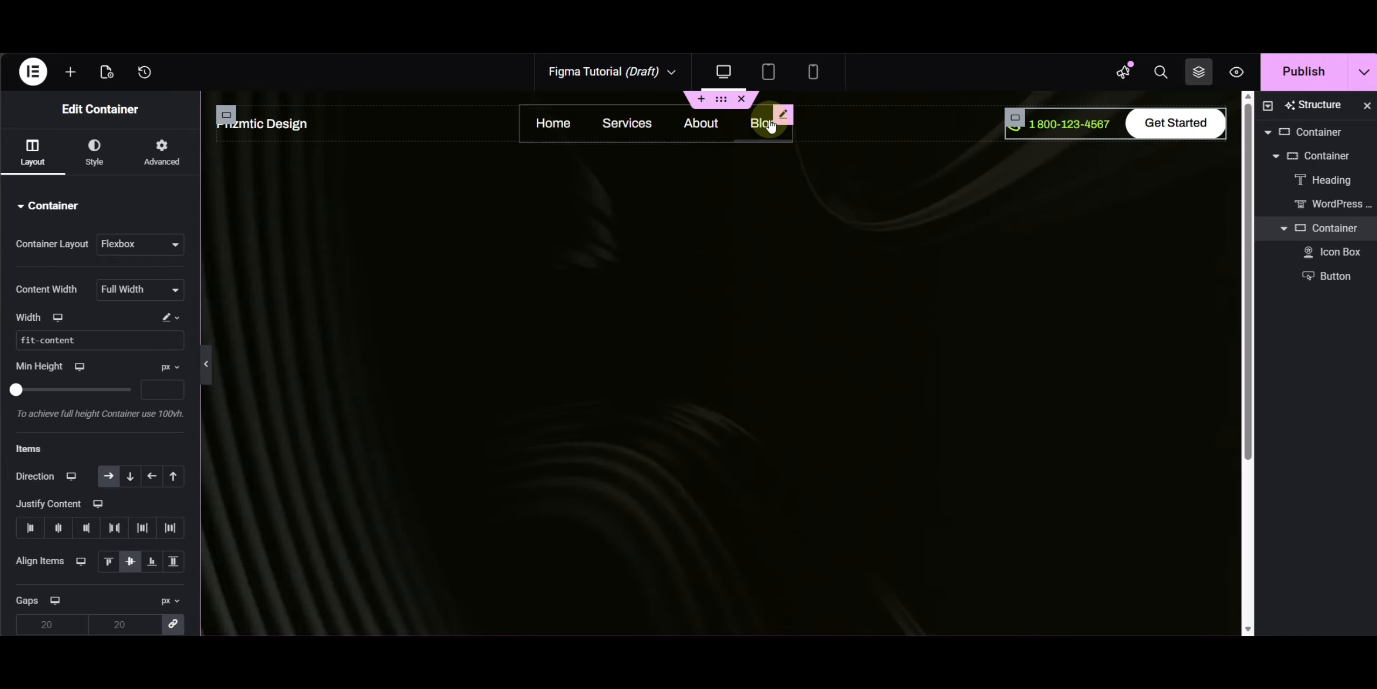
{"action": "left_click", "coordinate": [781, 115]}
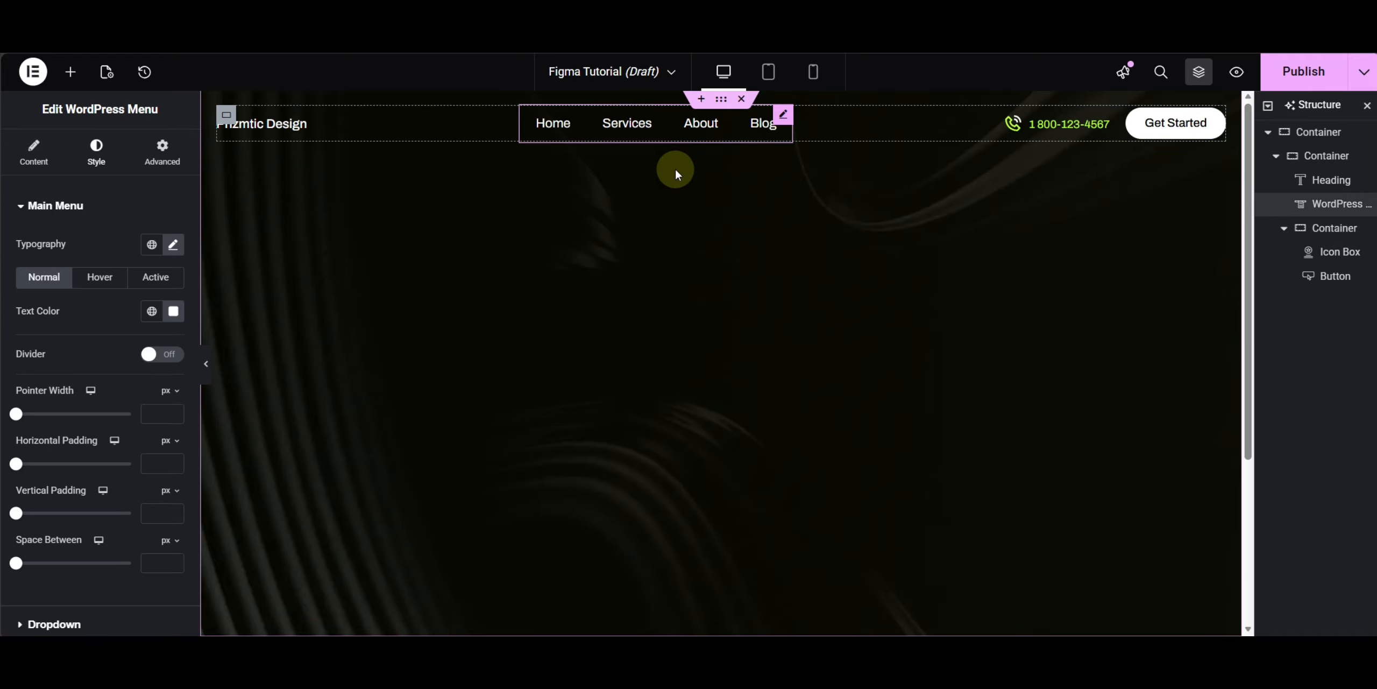
{"action": "left_click", "coordinate": [33, 154]}
{"action": "left_click", "coordinate": [129, 421]}
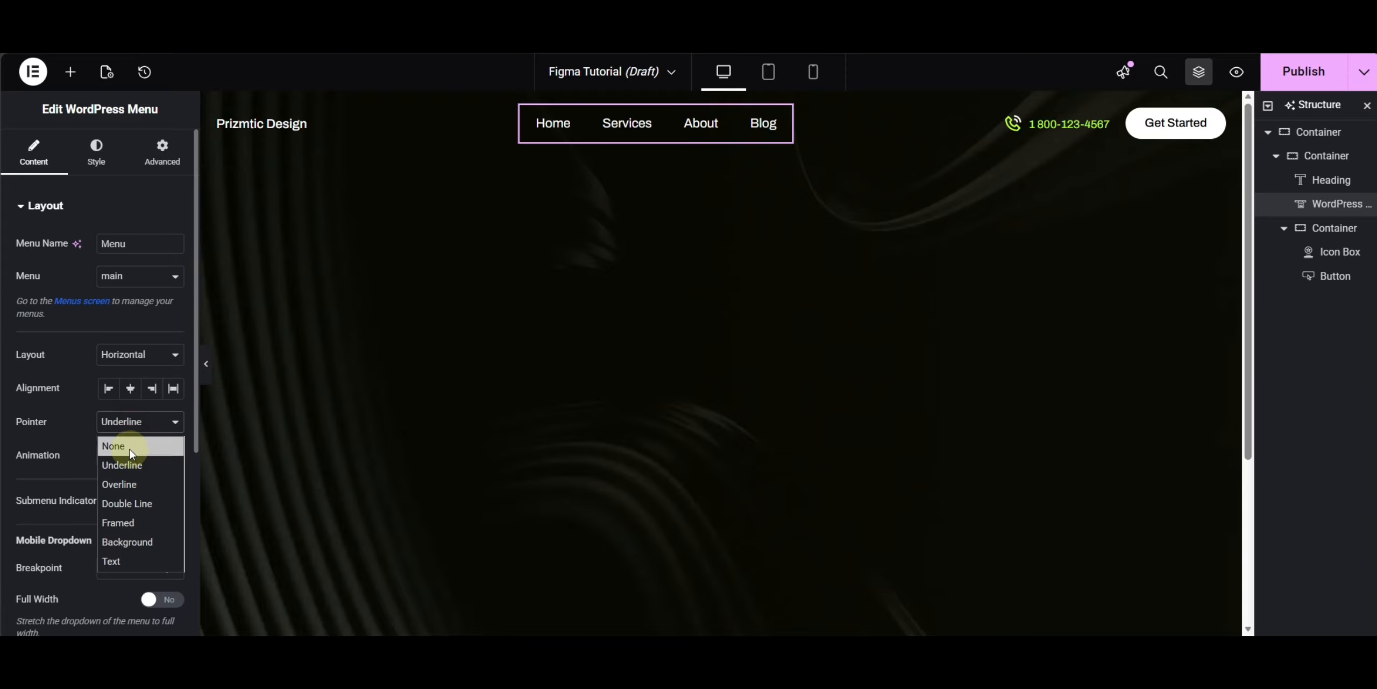
{"action": "left_click", "coordinate": [129, 447]}
- Set the menu's hover text color to the global Primary color
{"action": "left_click", "coordinate": [97, 157]}
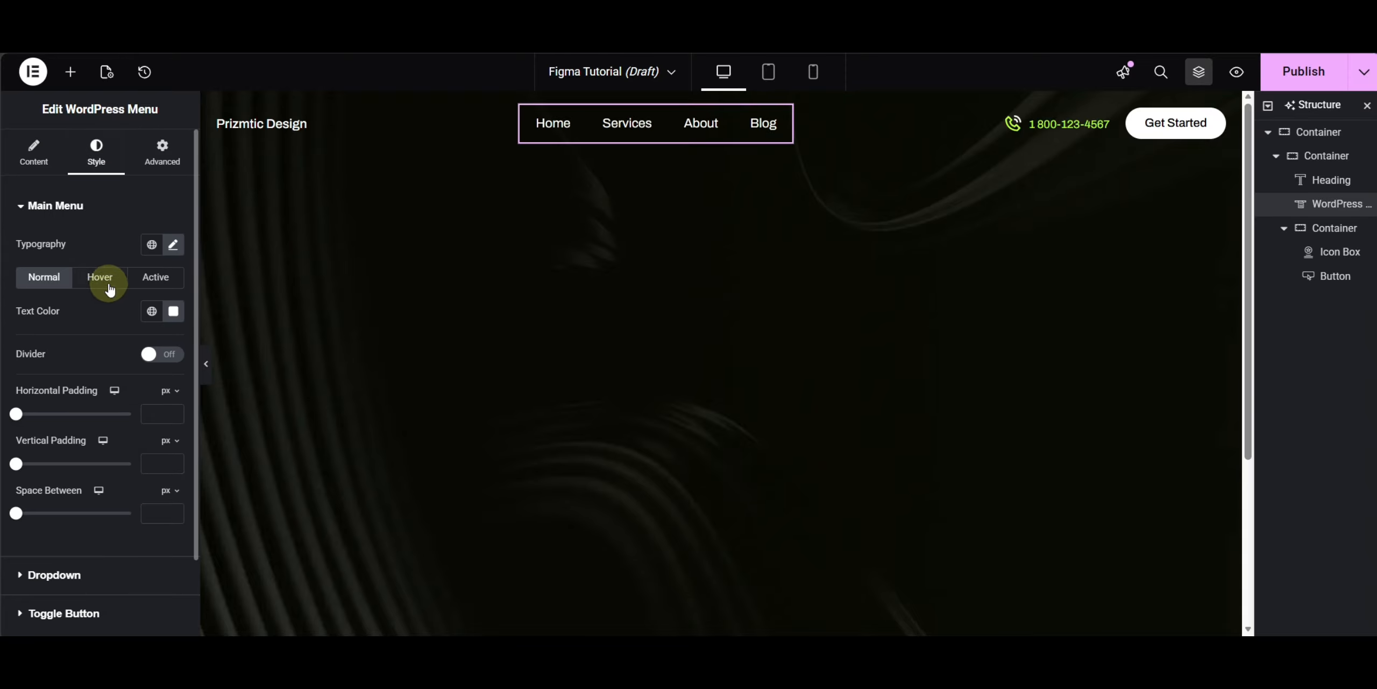
{"action": "left_click", "coordinate": [139, 309]}
{"action": "left_click", "coordinate": [77, 384]}
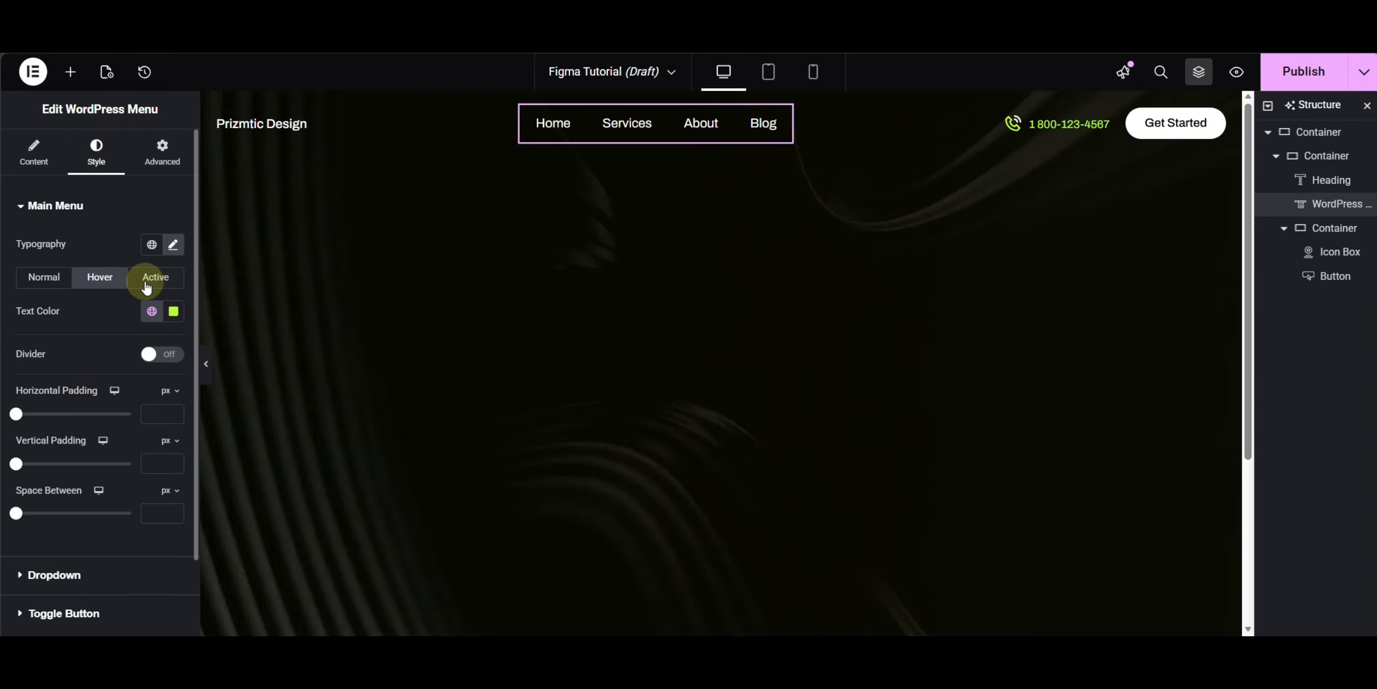
- Set the menu's active text color to the global Primary color
{"action": "left_click", "coordinate": [145, 278]}
{"action": "left_click", "coordinate": [151, 311]}
{"action": "left_click", "coordinate": [81, 385]}
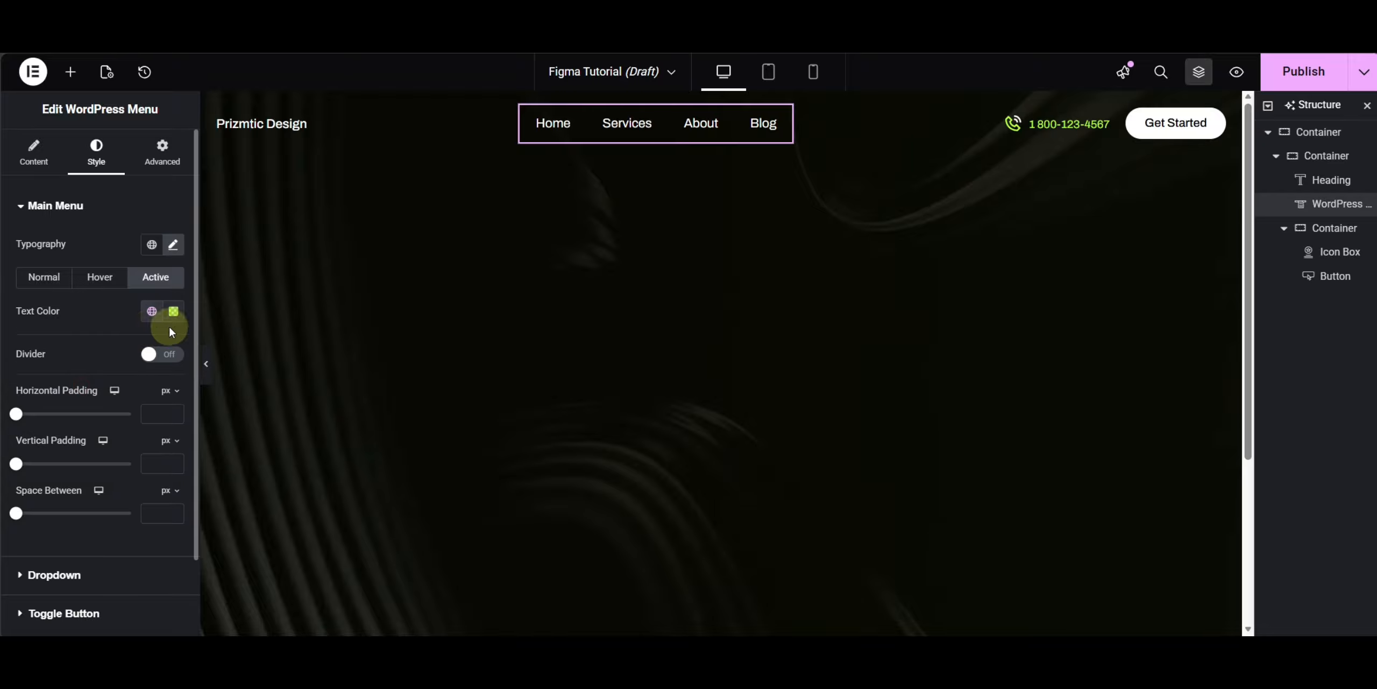
- Preview the finished header and compare it with the hero section of the Figma design
{"action": "left_click", "coordinate": [206, 369]}
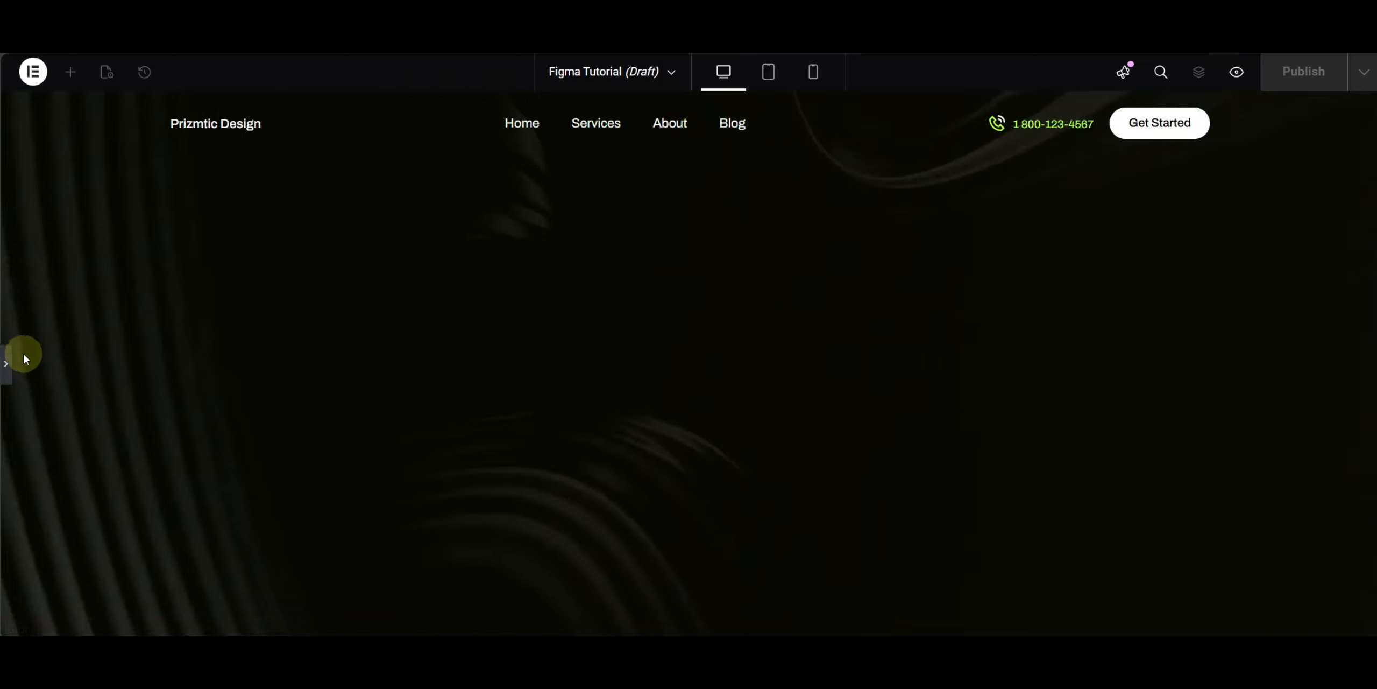
{"action": "left_click", "coordinate": [11, 360]}
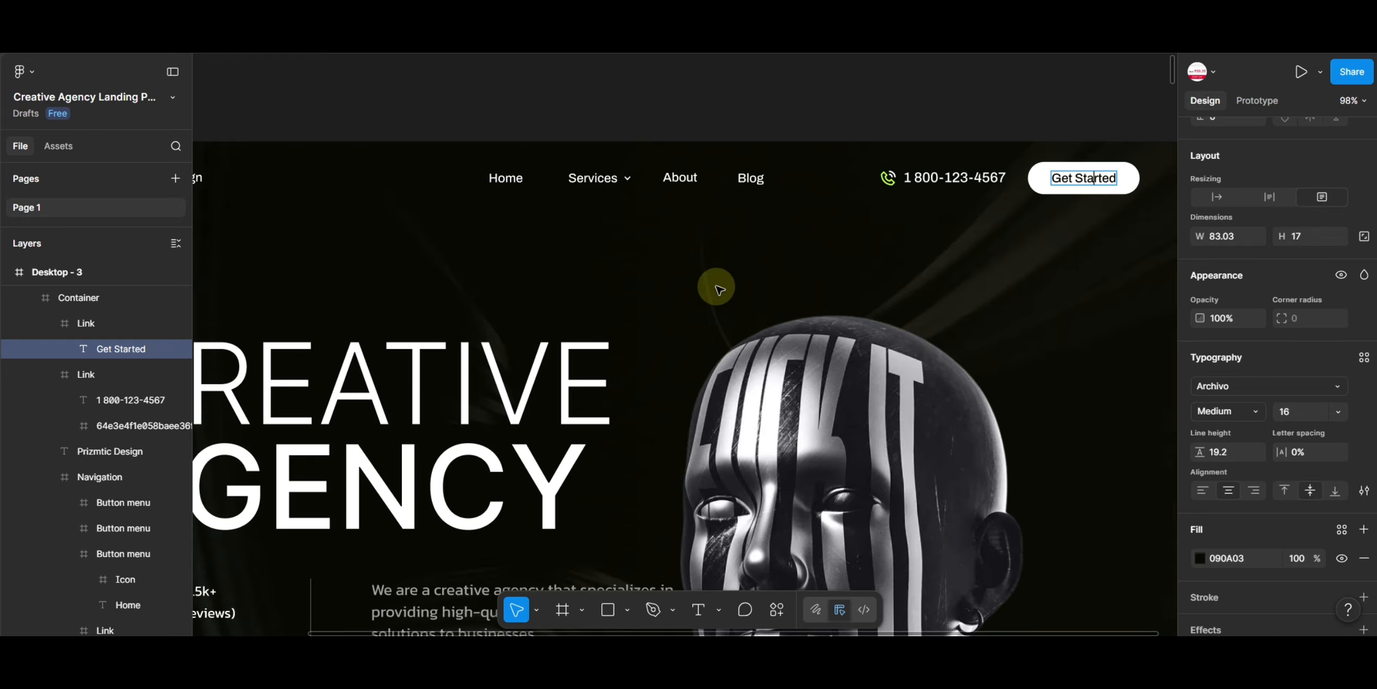
{"action": "scroll", "coordinate": [716, 286], "scroll_direction": "down", "scroll_amount": 2}
{"action": "left_click_drag", "start_coordinate": [661, 344], "coordinate": [725, 213]}
{"action": "scroll", "coordinate": [725, 213], "scroll_direction": "down", "scroll_amount": 1}
{"action": "left_click_drag", "start_coordinate": [831, 250], "coordinate": [807, 251]}
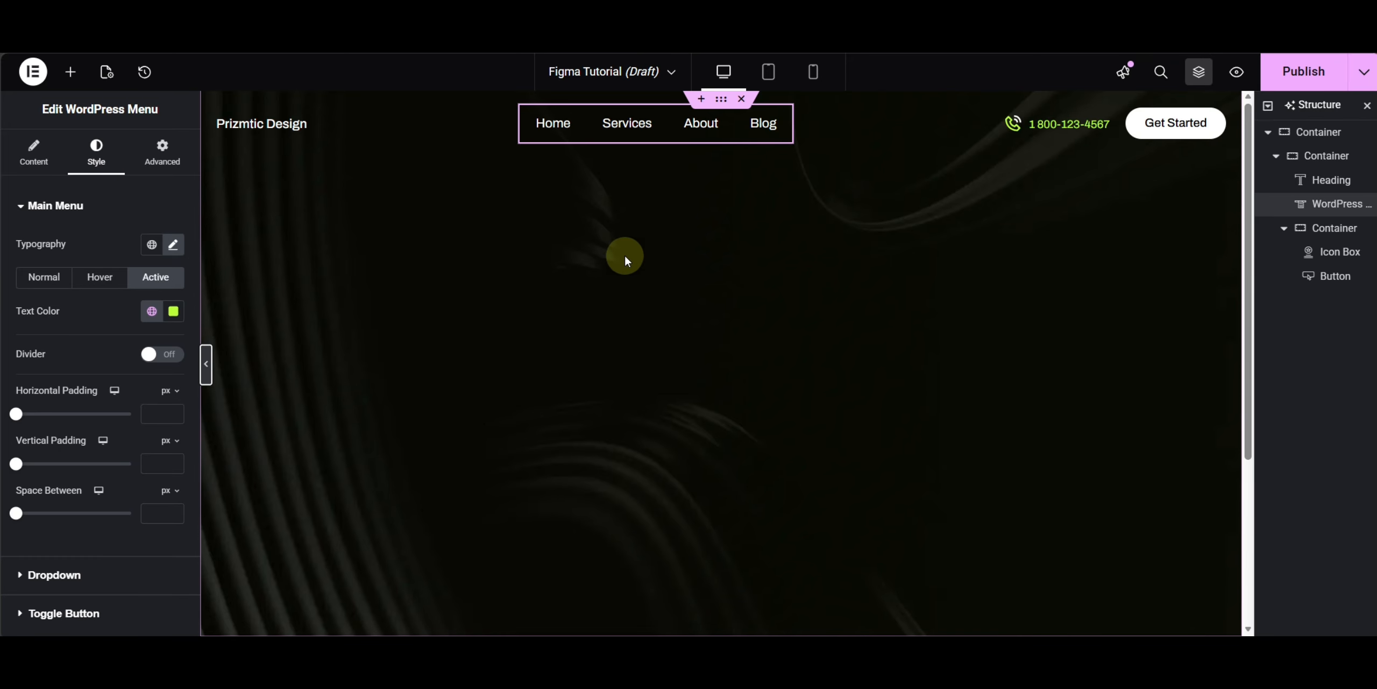
- Add a new container below the header container and set its width to 60%
{"action": "left_click", "coordinate": [69, 81]}
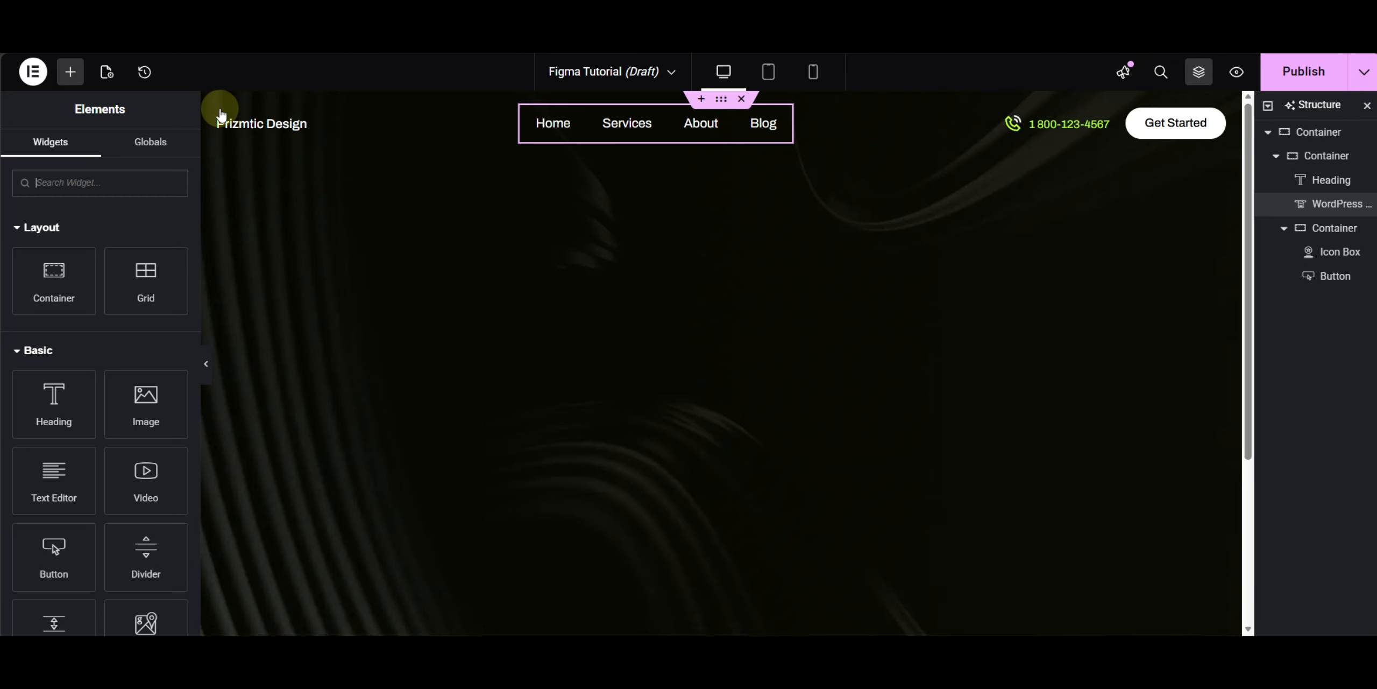
{"action": "left_click", "coordinate": [225, 114]}
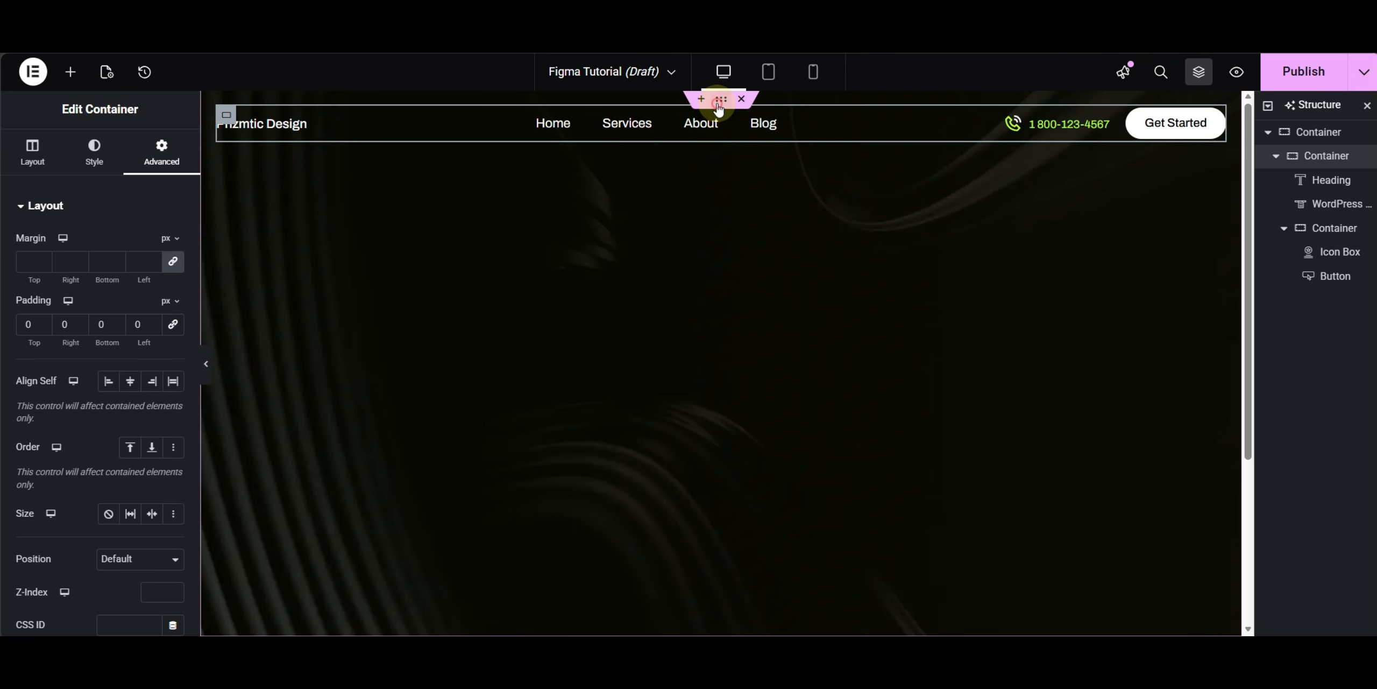
{"action": "left_click", "coordinate": [70, 72]}
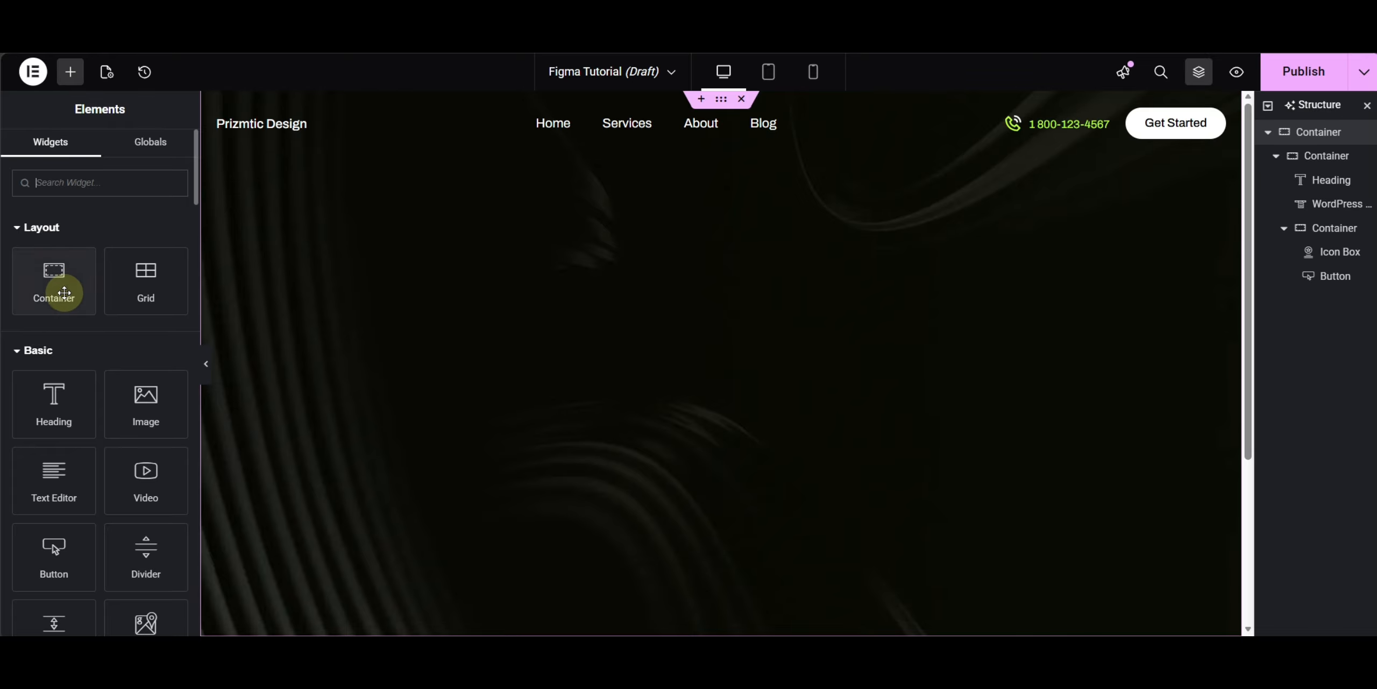
{"action": "left_click", "coordinate": [59, 293]}
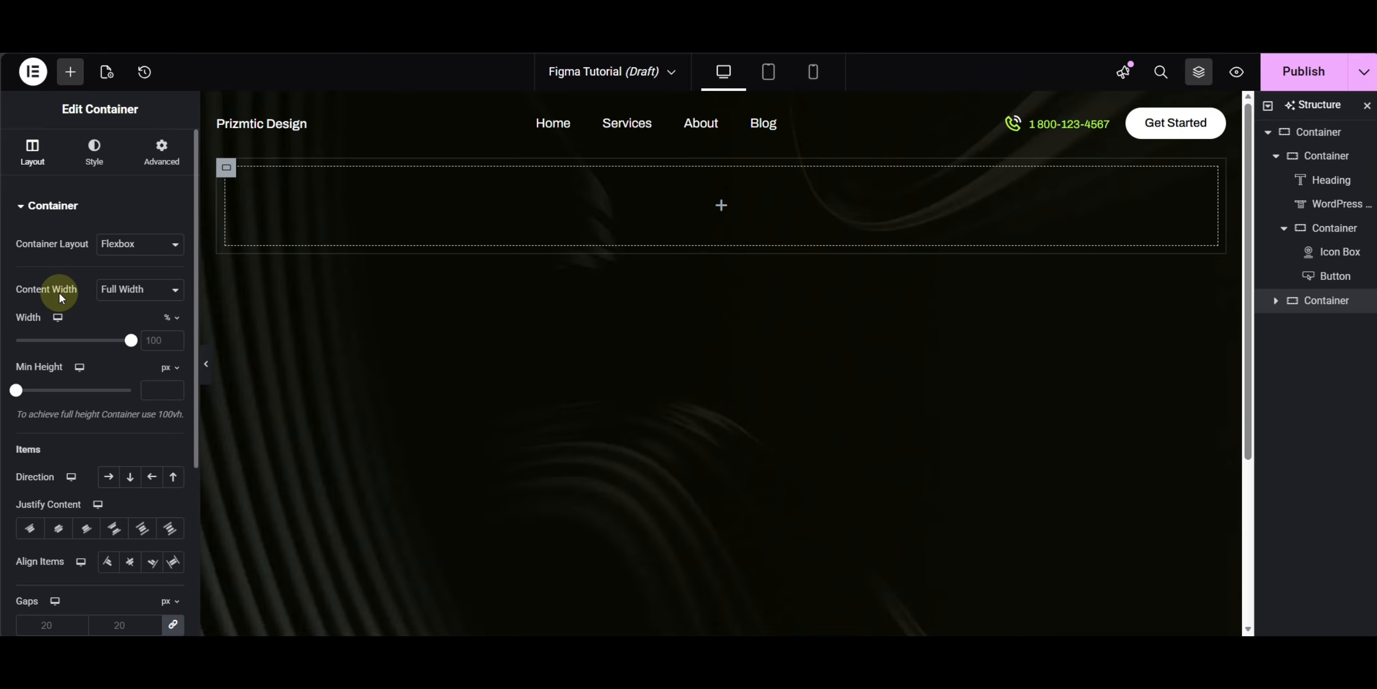
{"action": "left_click", "coordinate": [161, 161]}
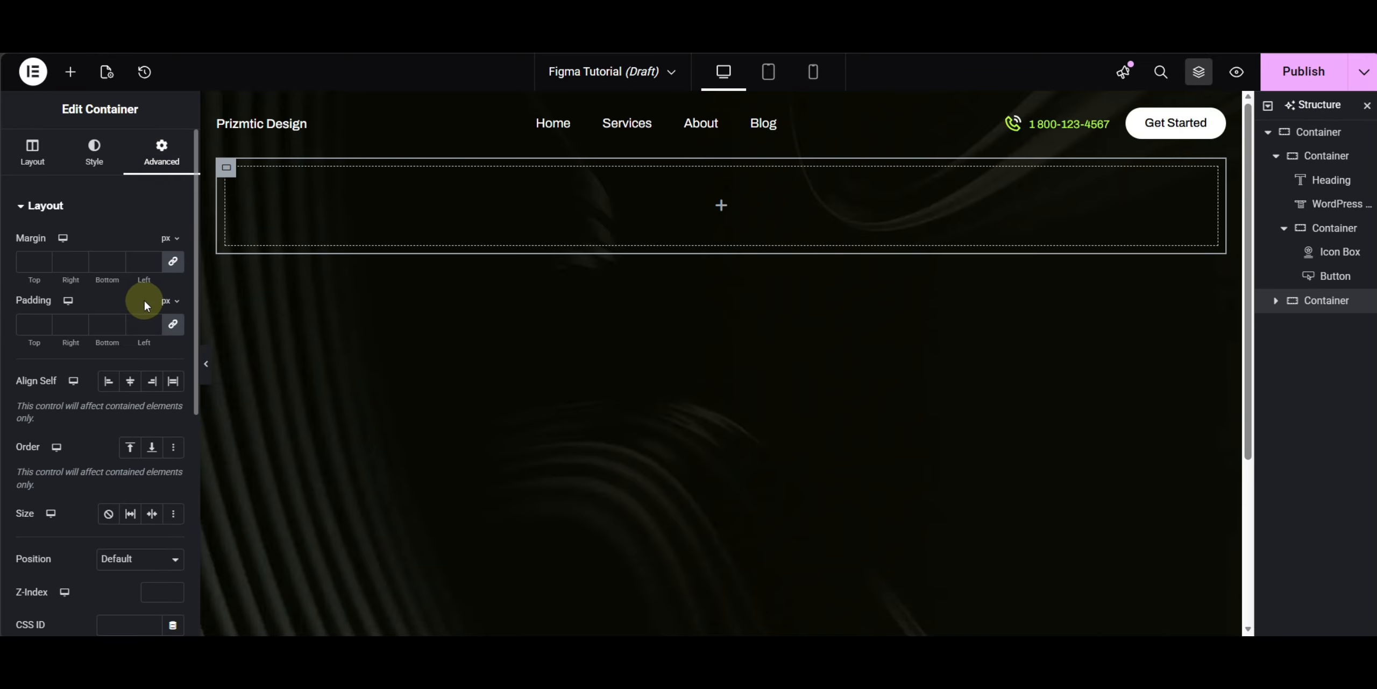
{"action": "left_click", "coordinate": [34, 152]}
{"action": "type", "text": "60"}
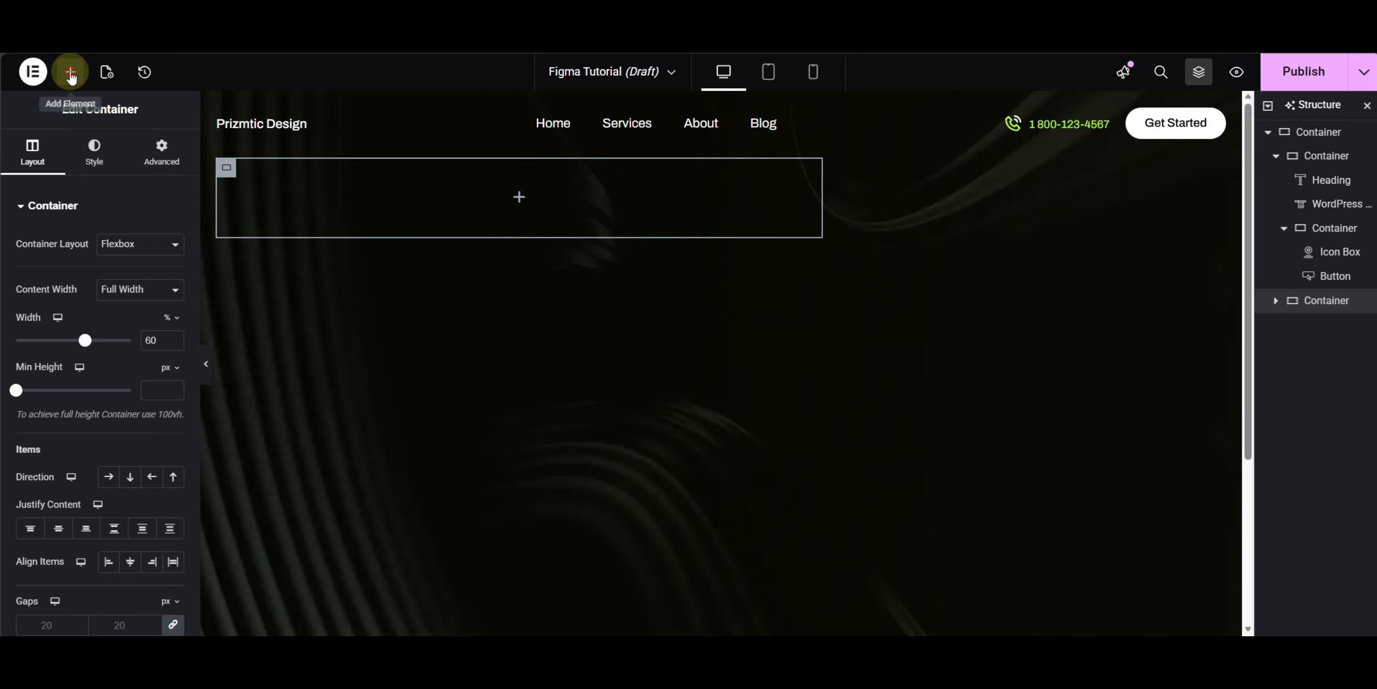
- Add a heading reading Creative Agency to the new container and set its HTML tag to H1
{"action": "left_click", "coordinate": [70, 73]}
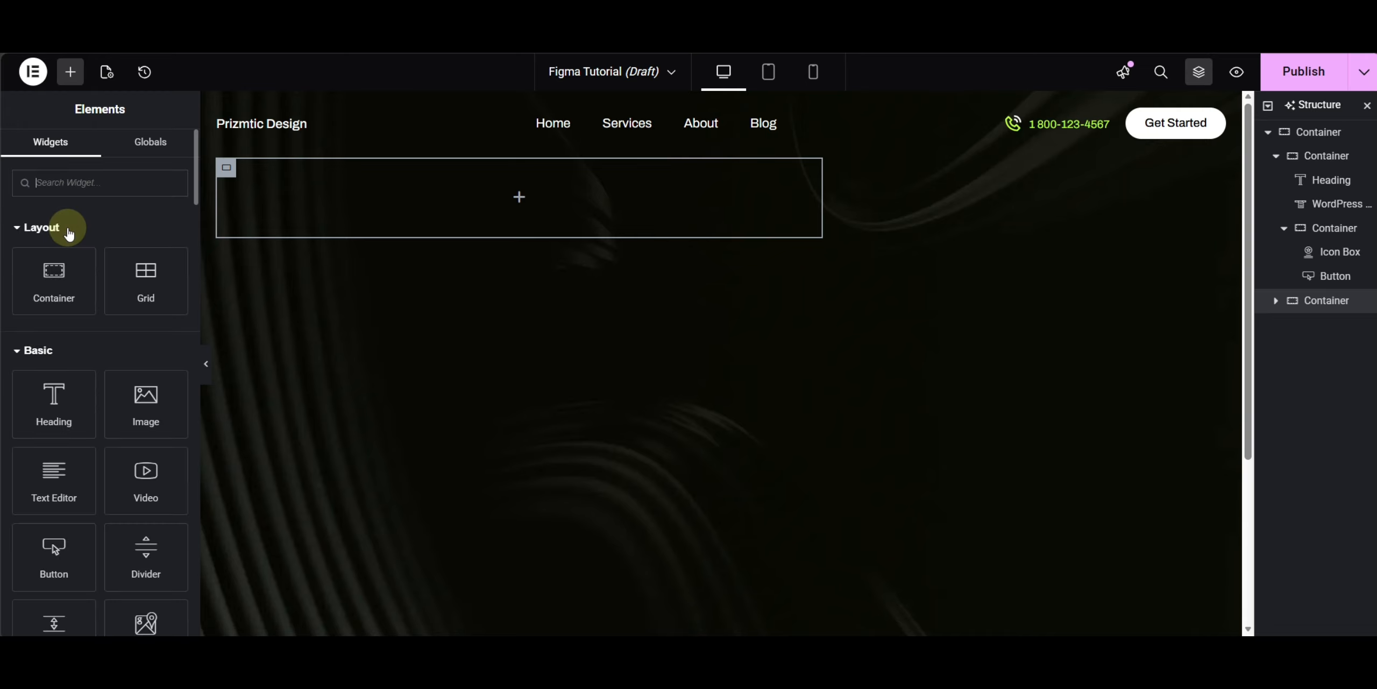
{"action": "left_click", "coordinate": [63, 414]}
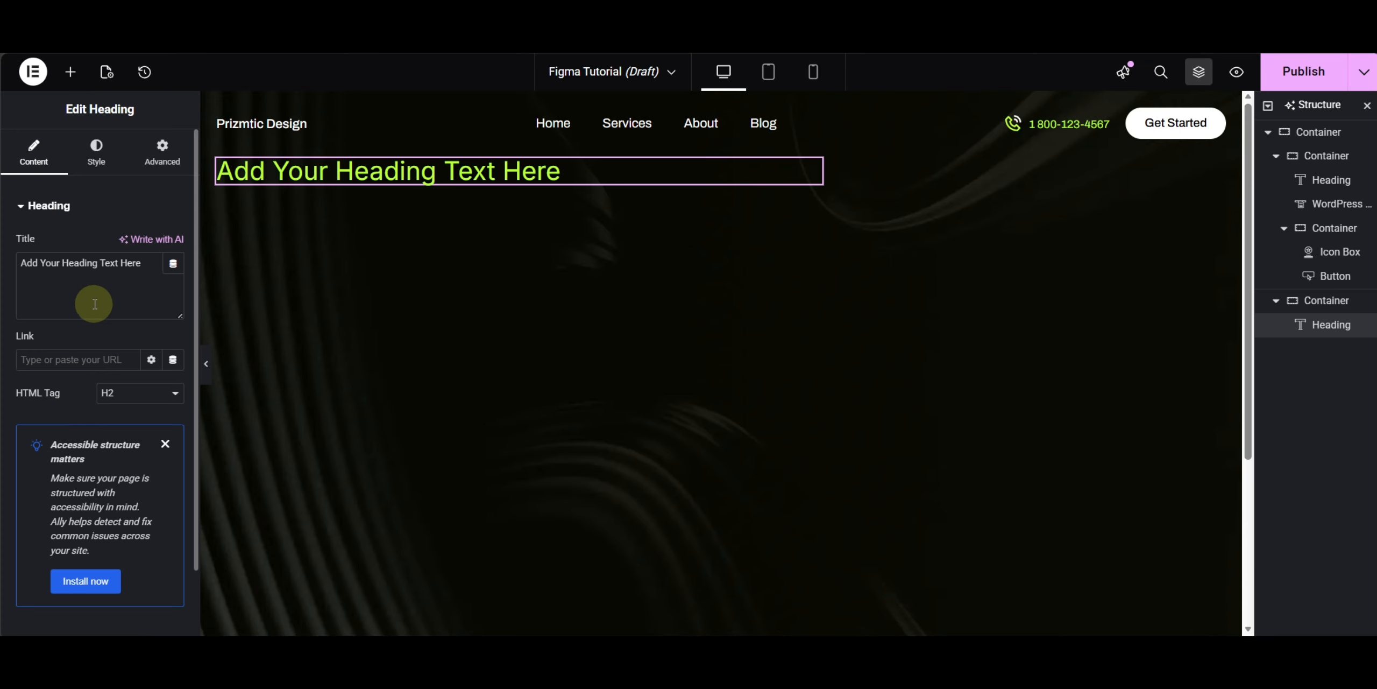
{"action": "type", "text": "Creative Agency"}
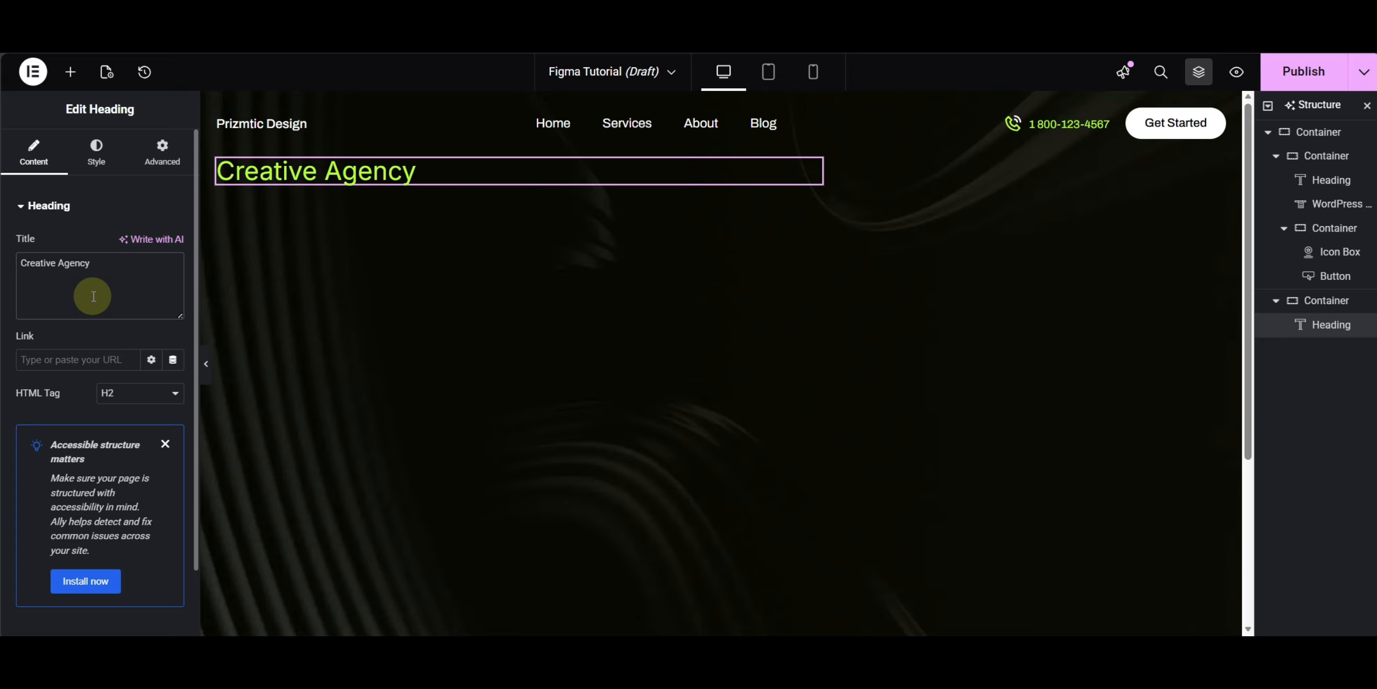
{"action": "left_click", "coordinate": [111, 392]}
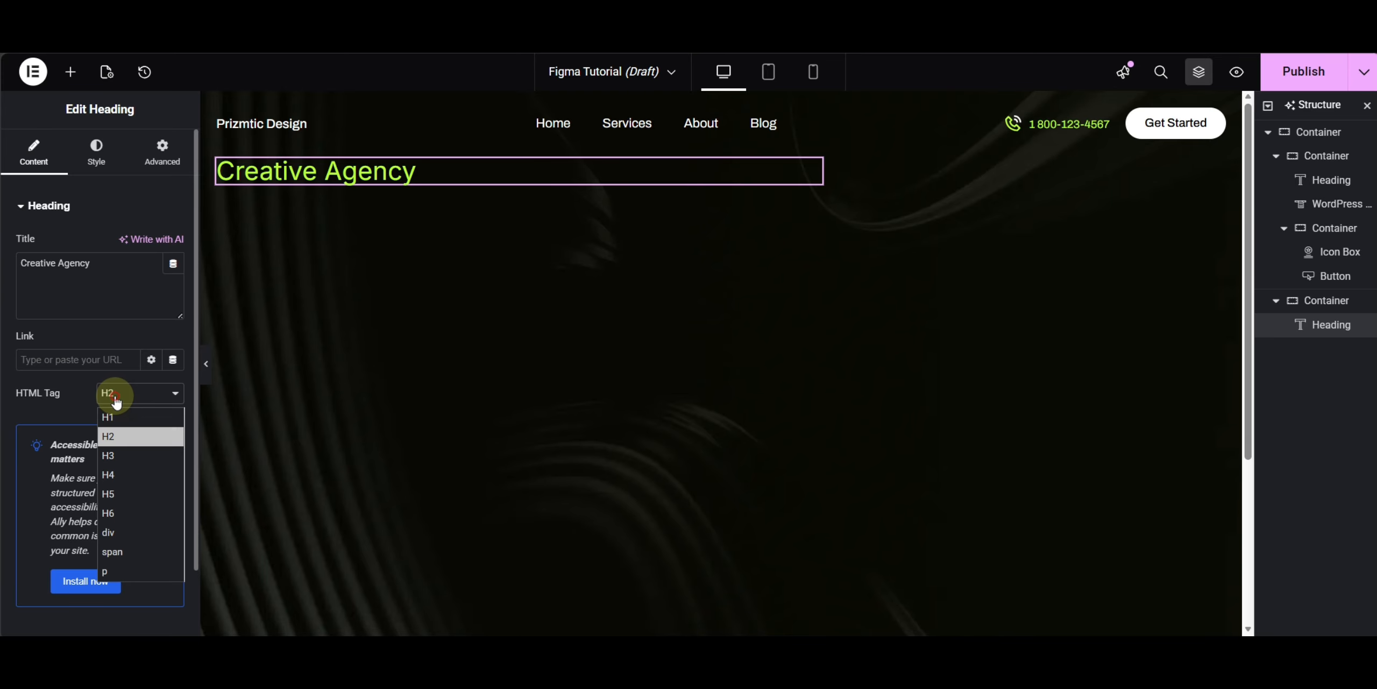
{"action": "left_click", "coordinate": [129, 436]}
{"action": "left_click", "coordinate": [130, 388]}
{"action": "left_click", "coordinate": [113, 417]}
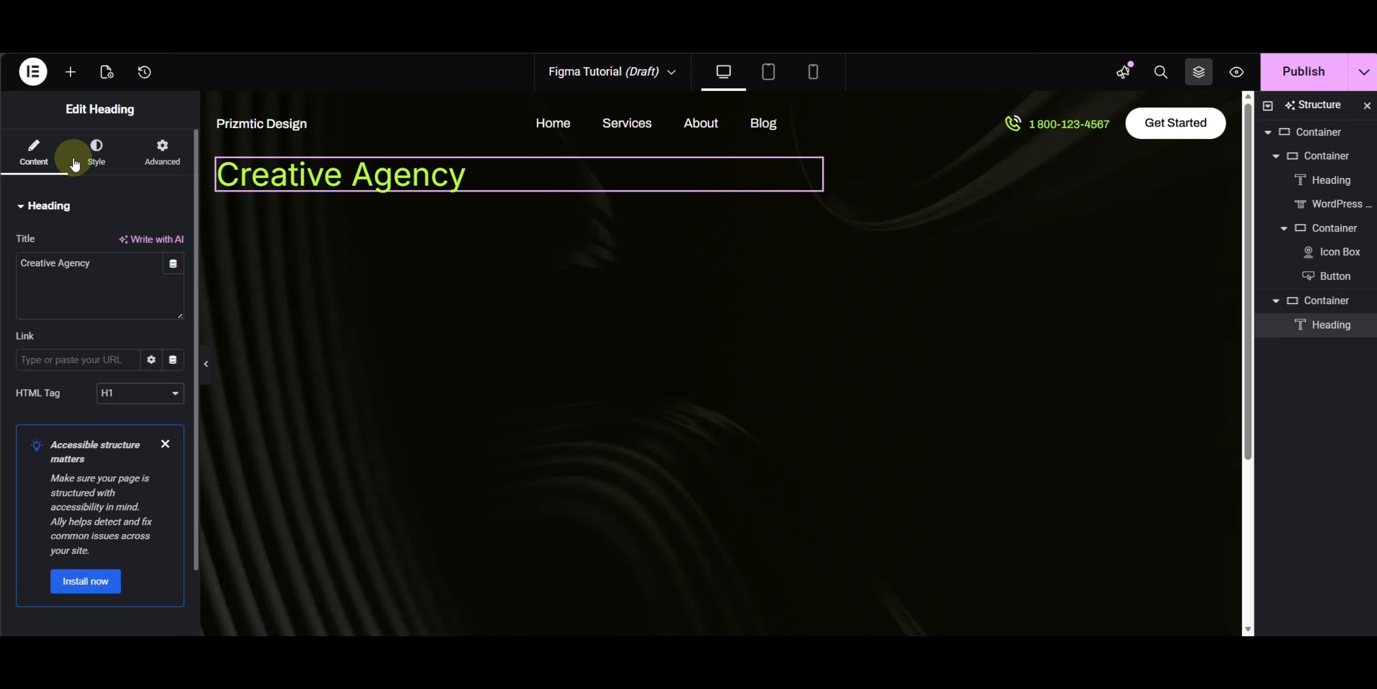
- Set the heading's typography to 110 px size, 300 (Light) weight and uppercase transform
{"action": "left_click", "coordinate": [80, 160]}
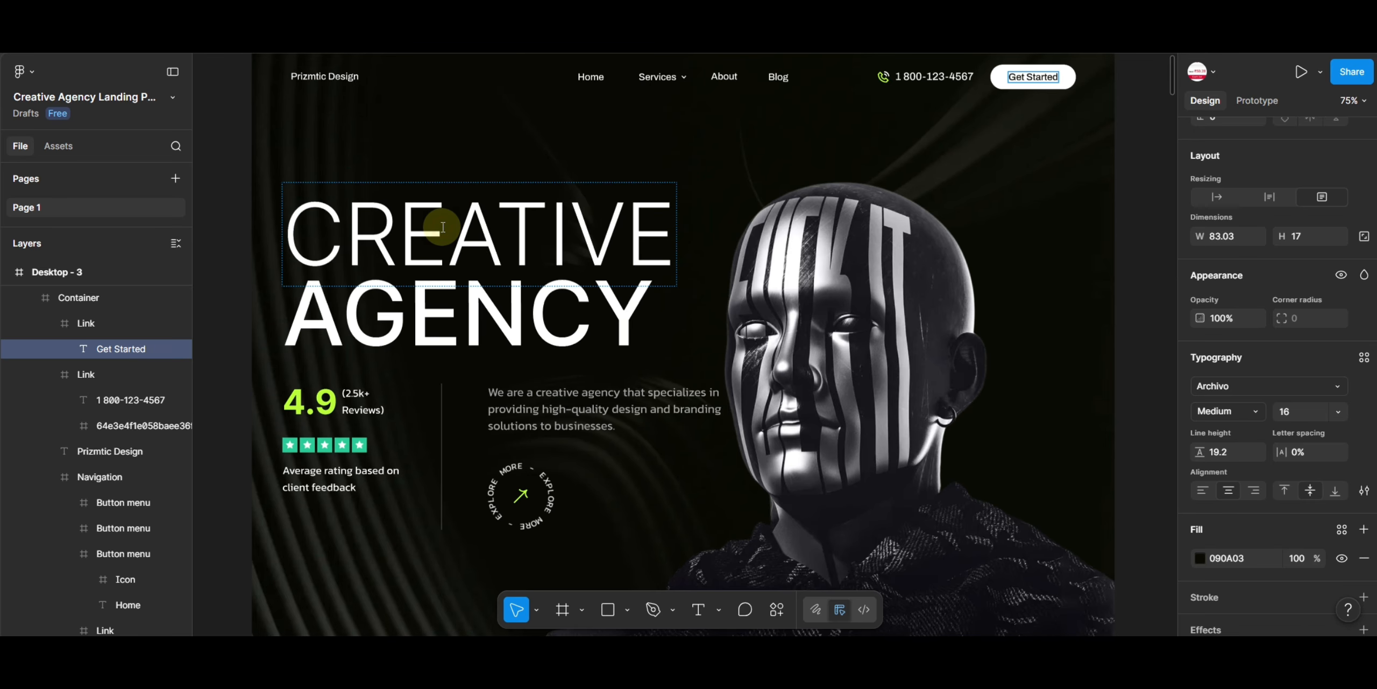
{"action": "left_click", "coordinate": [442, 227]}
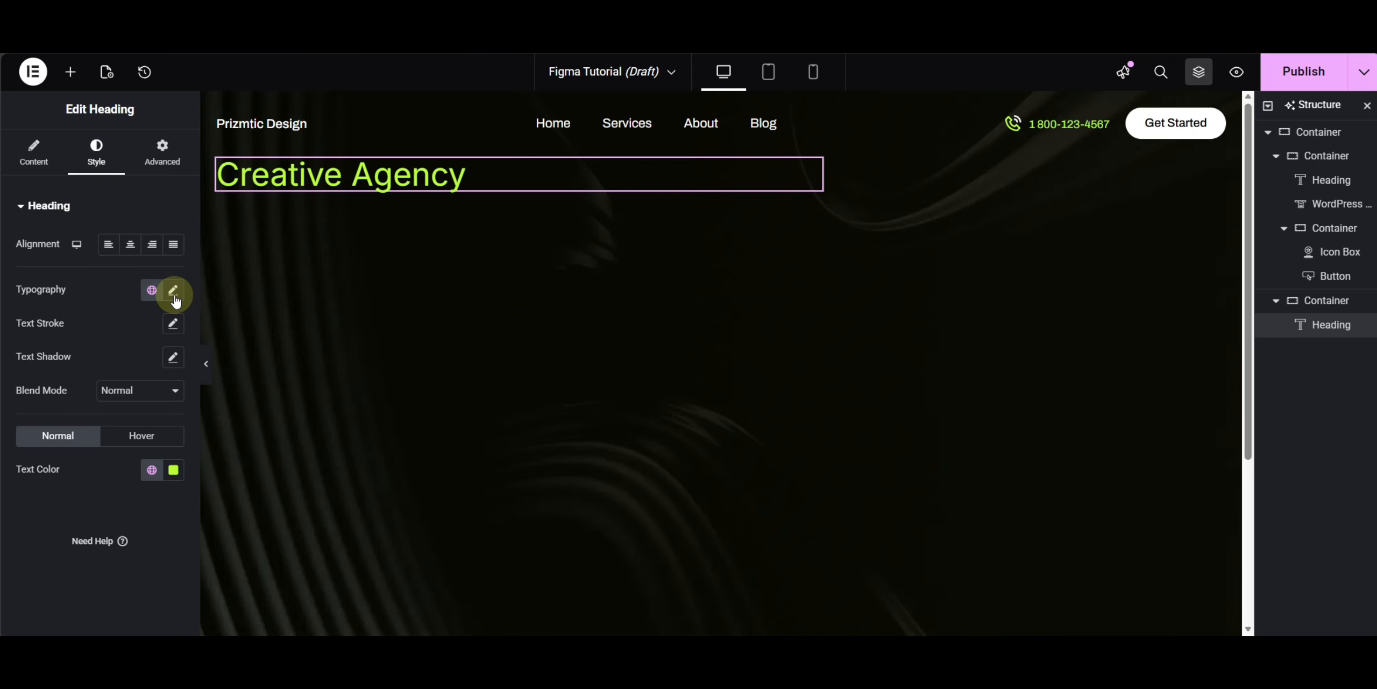
{"action": "left_click", "coordinate": [173, 290]}
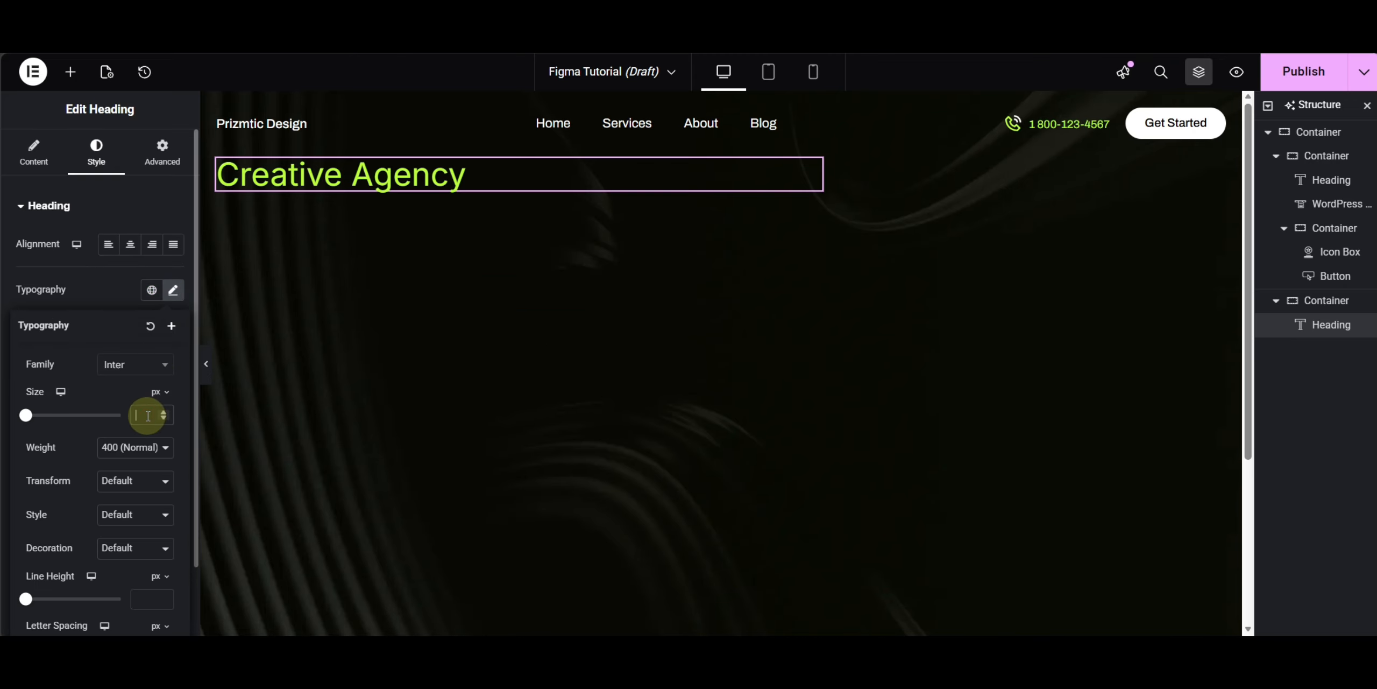
{"action": "type", "text": "110"}
{"action": "left_click", "coordinate": [140, 450]}
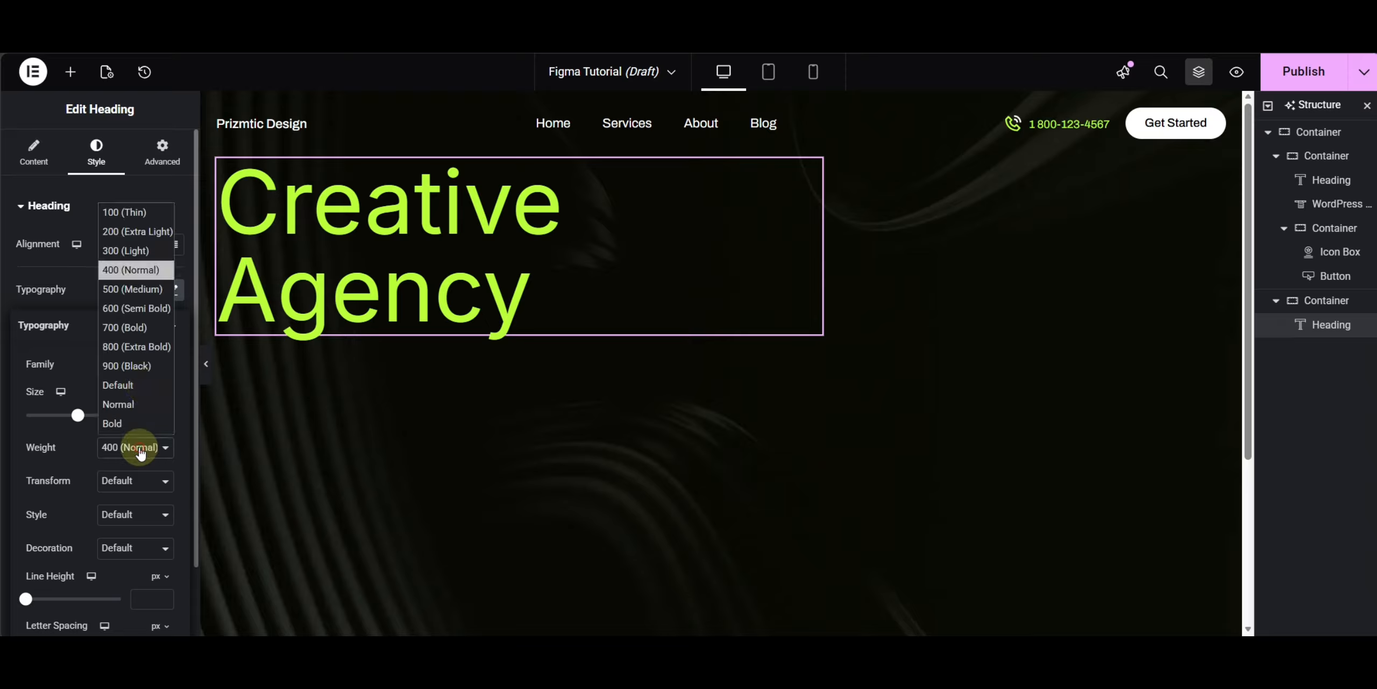
{"action": "left_click", "coordinate": [153, 251]}
{"action": "left_click", "coordinate": [124, 483]}
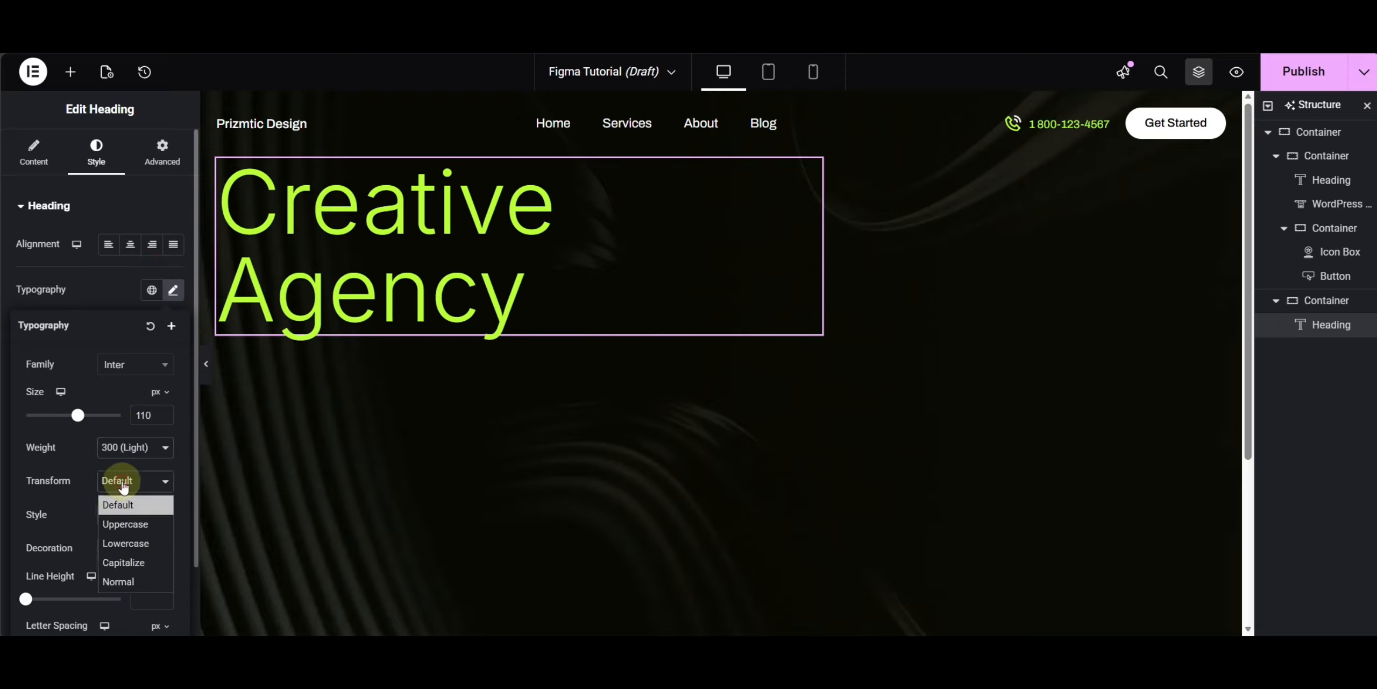
{"action": "left_click", "coordinate": [125, 524]}
{"action": "left_click", "coordinate": [98, 286]}
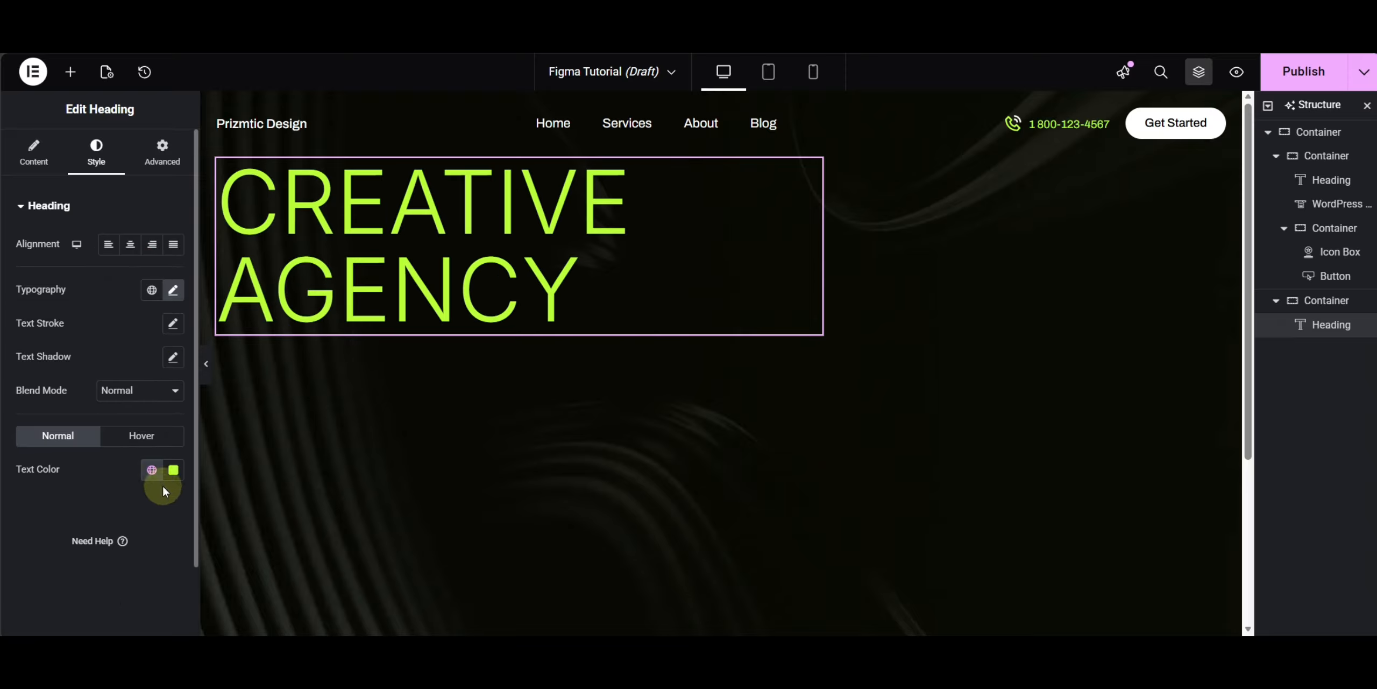
- Set the Creative Agency heading's text color to white (#FFFFFF)
{"action": "left_click", "coordinate": [173, 471]}
{"action": "left_click_drag", "start_coordinate": [105, 293], "coordinate": [67, 241]}
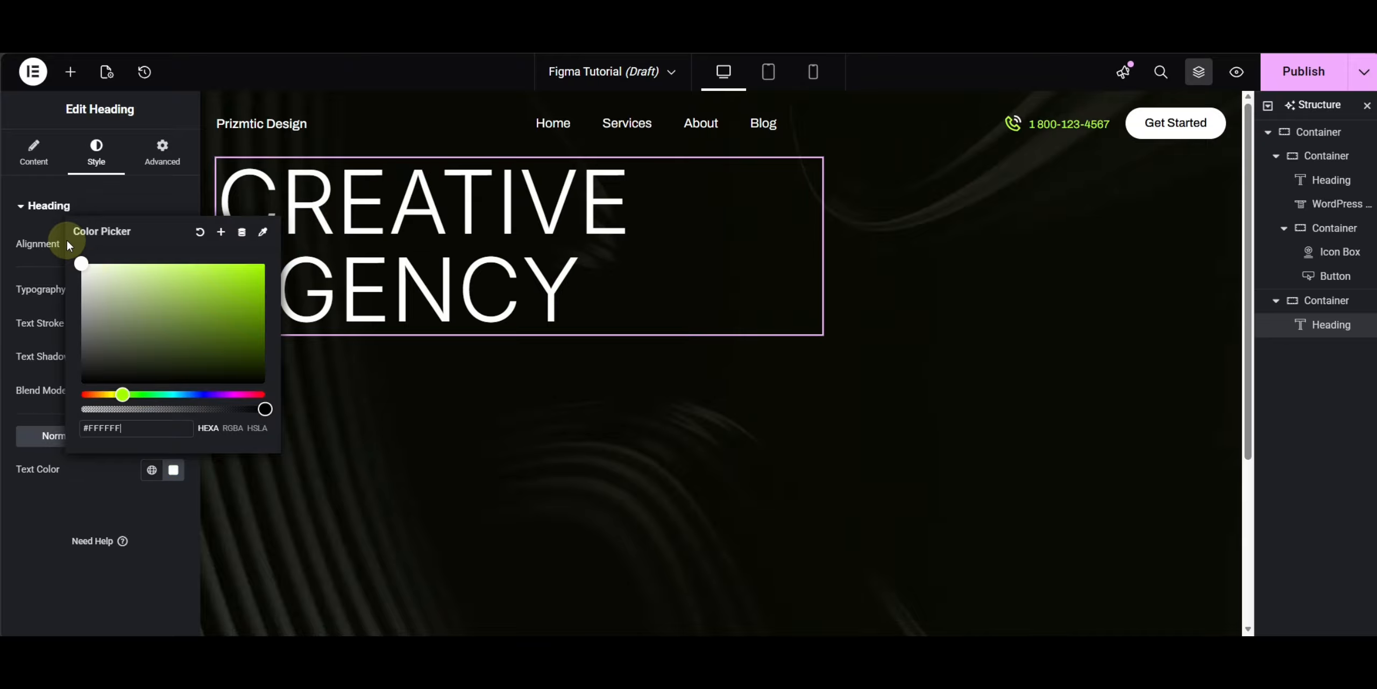
{"action": "left_click", "coordinate": [45, 277]}
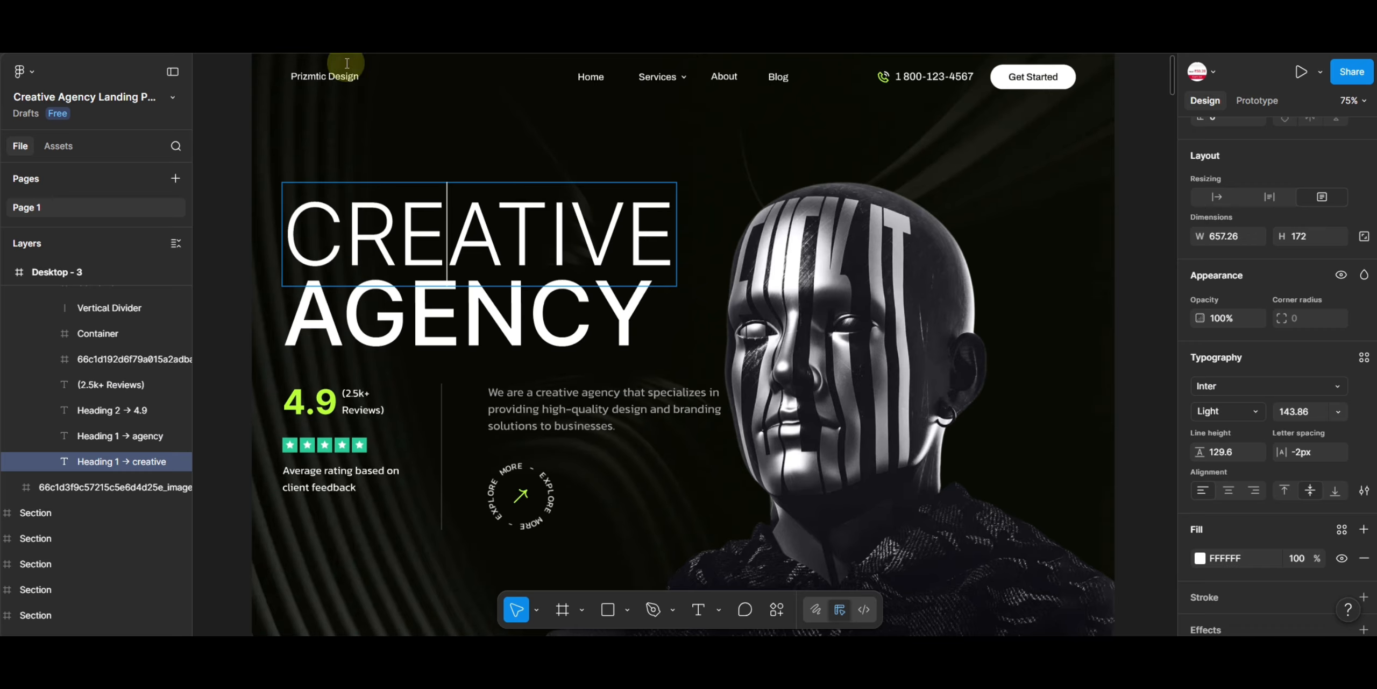
- Wrap the word Agency in a span with style font-weight:500 in the heading's title
{"action": "left_click", "coordinate": [493, 323]}
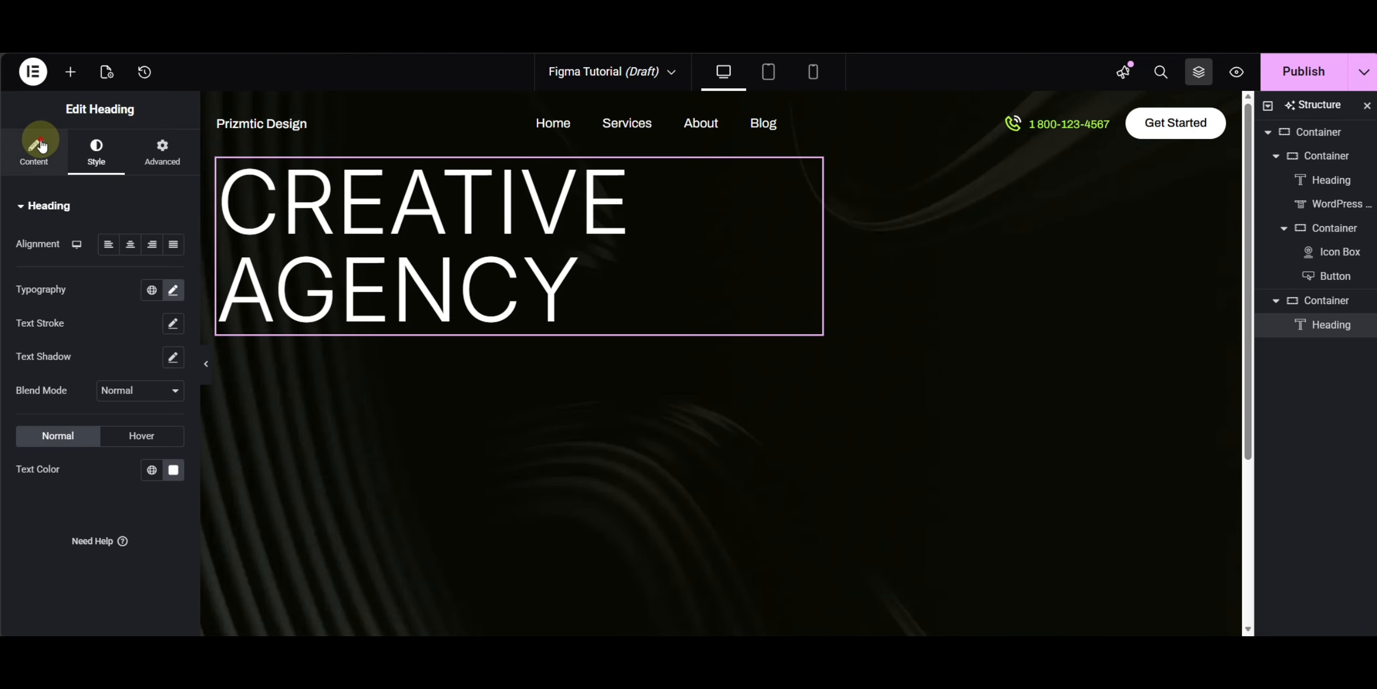
{"action": "left_click", "coordinate": [36, 147]}
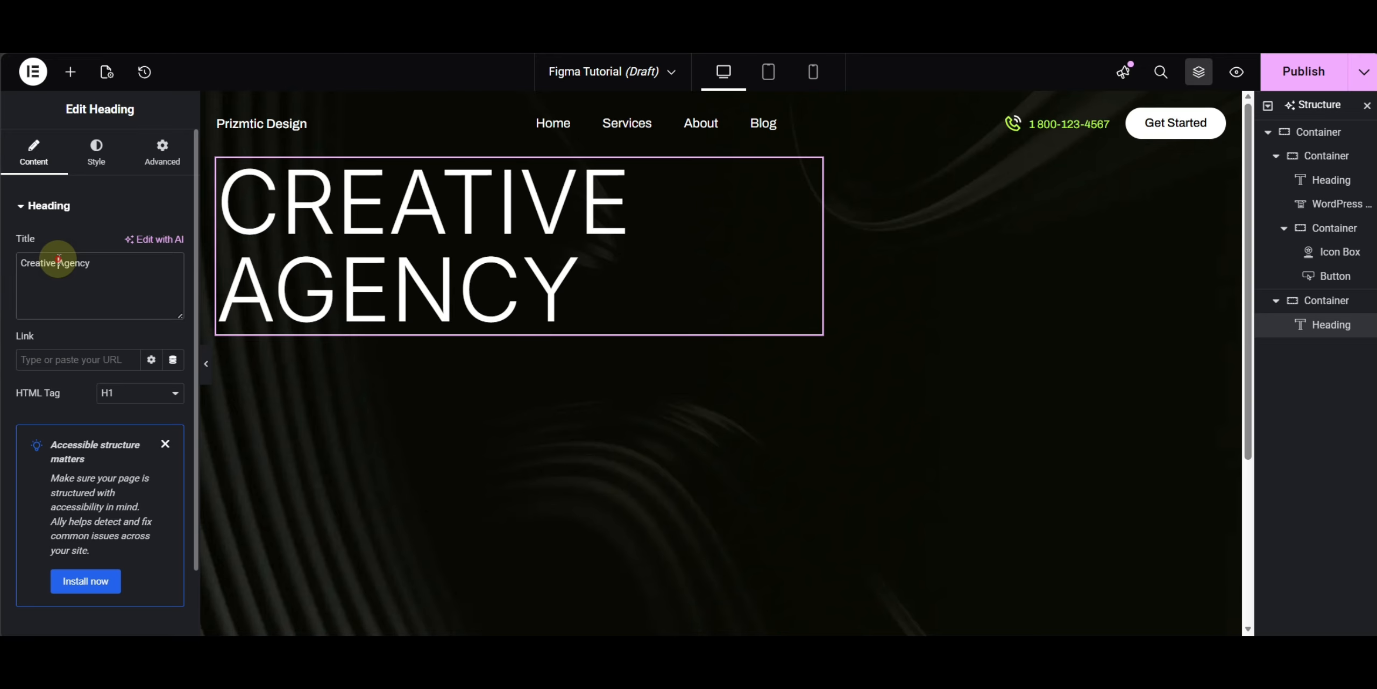
{"action": "type", "text": "<span style=\"font-weight:500"}
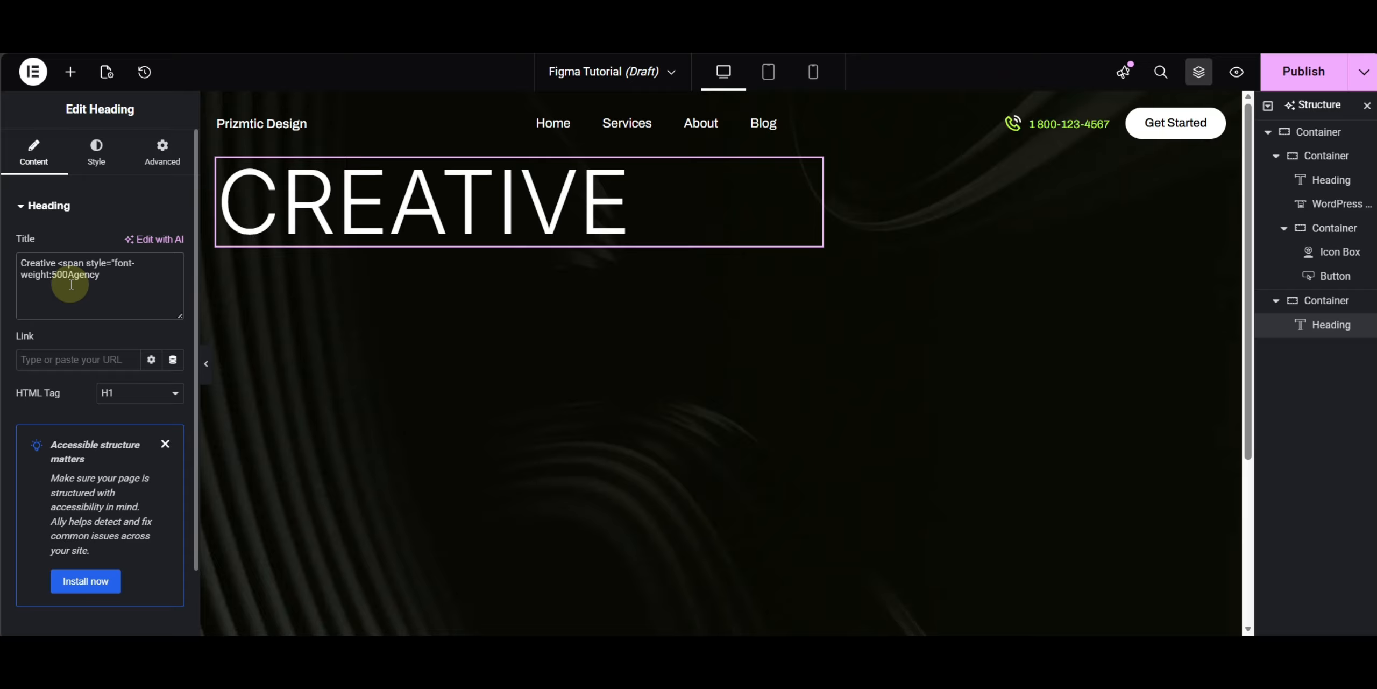
{"action": "type", "text": ">"}
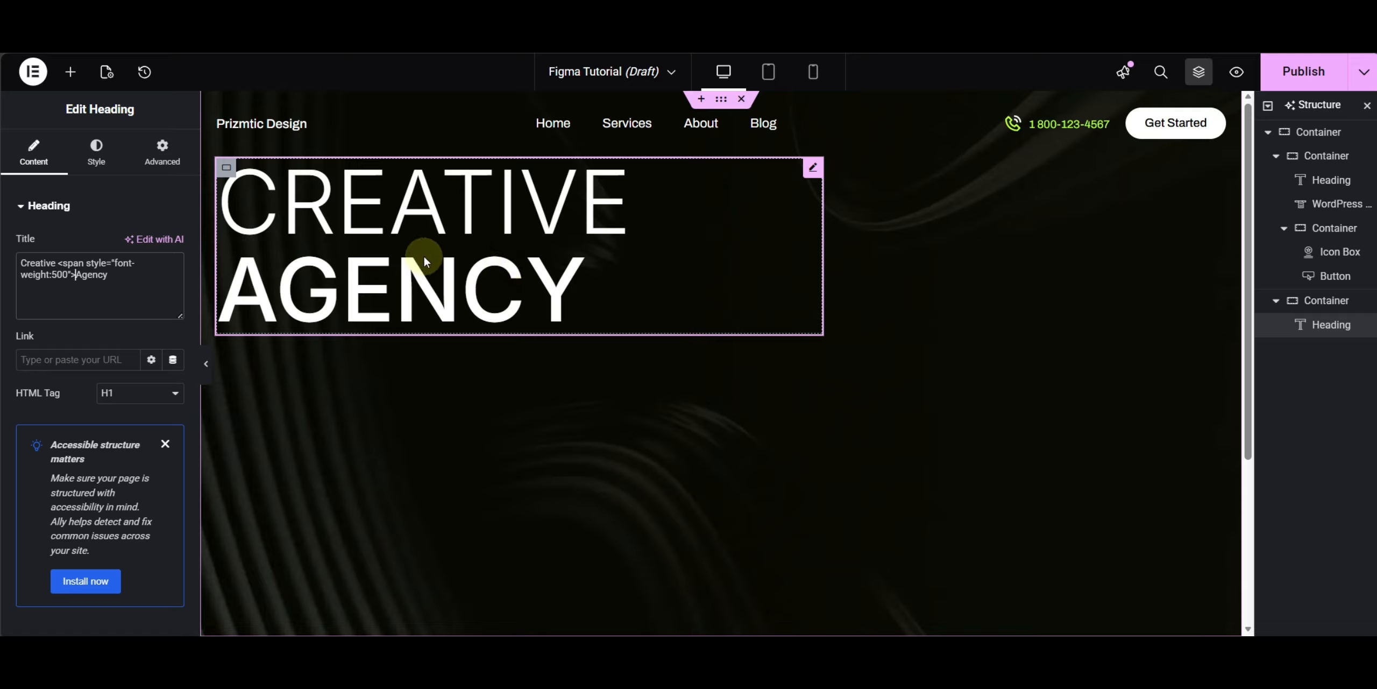
- Set the hero container's column and row gaps to 120 px
{"action": "left_click", "coordinate": [1328, 143]}
{"action": "left_click", "coordinate": [33, 152]}
{"action": "scroll", "coordinate": [97, 430], "scroll_direction": "down", "scroll_amount": 5}
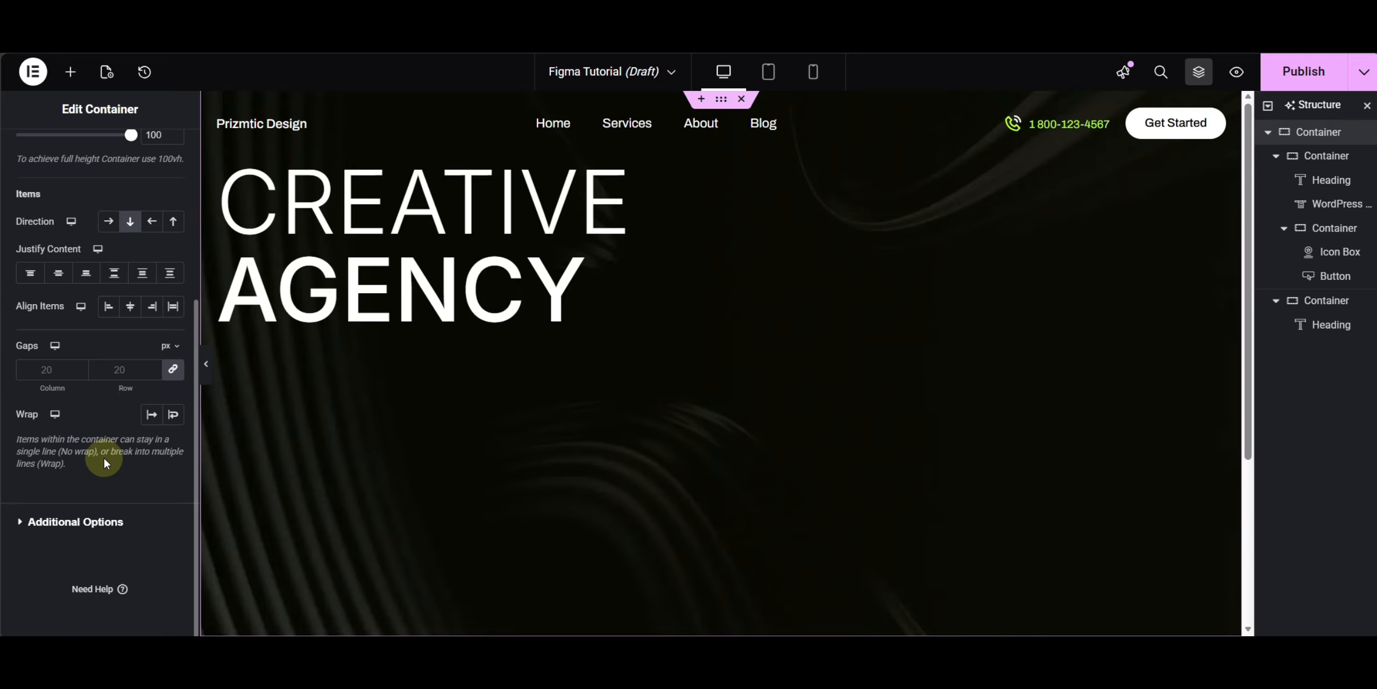
{"action": "type", "text": "120"}
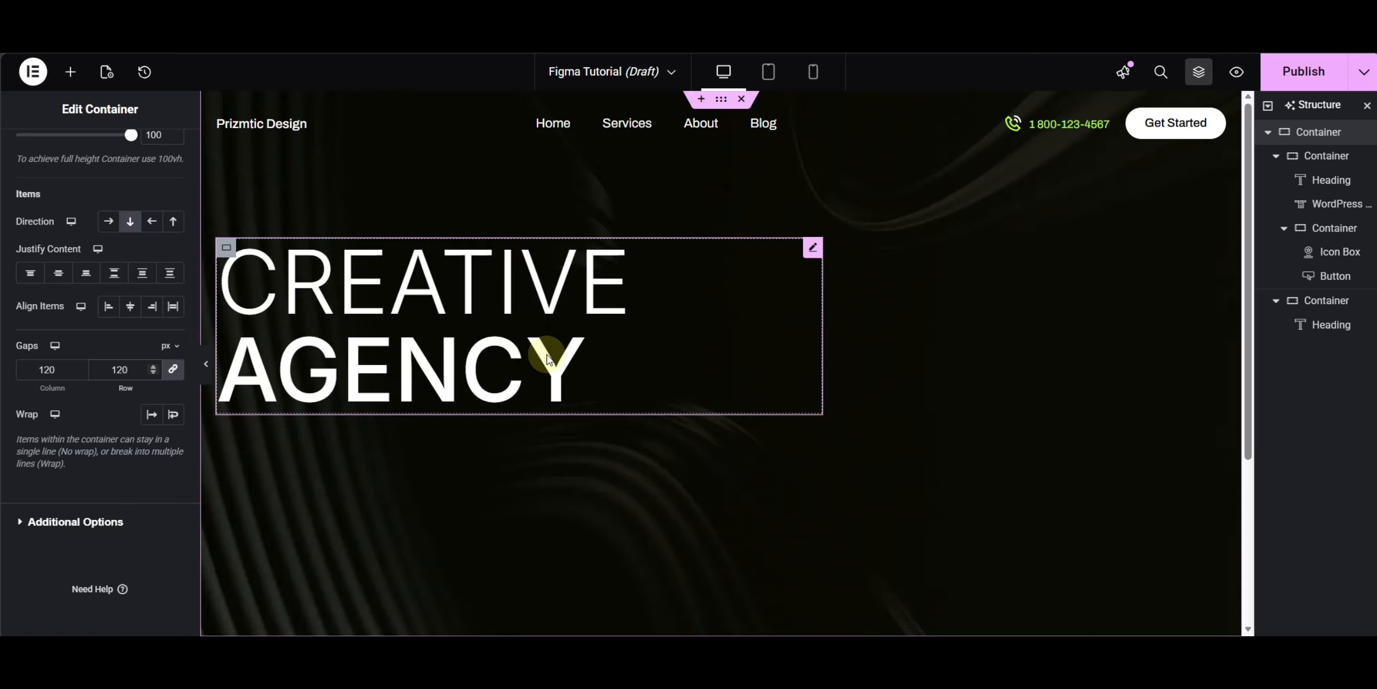
- Add a new container below the Creative Agency heading inside the hero container
{"action": "left_click", "coordinate": [302, 312]}
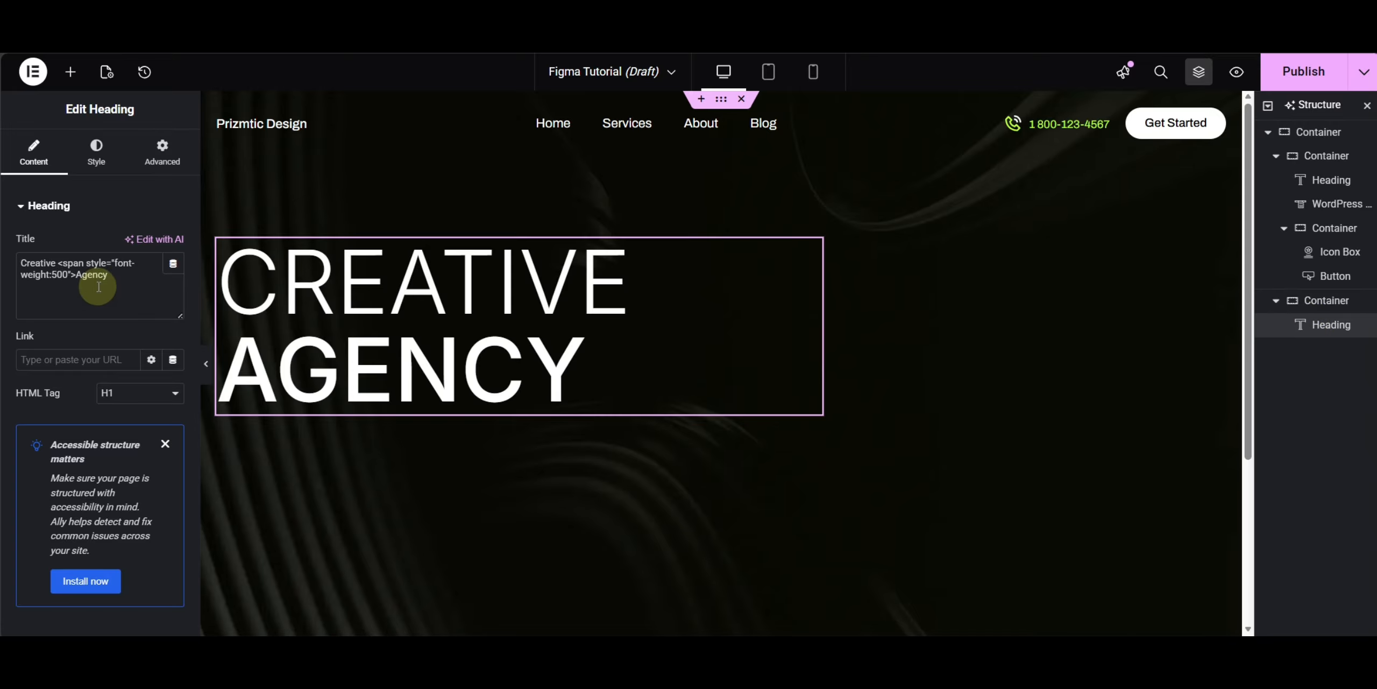
{"action": "left_click", "coordinate": [70, 72]}
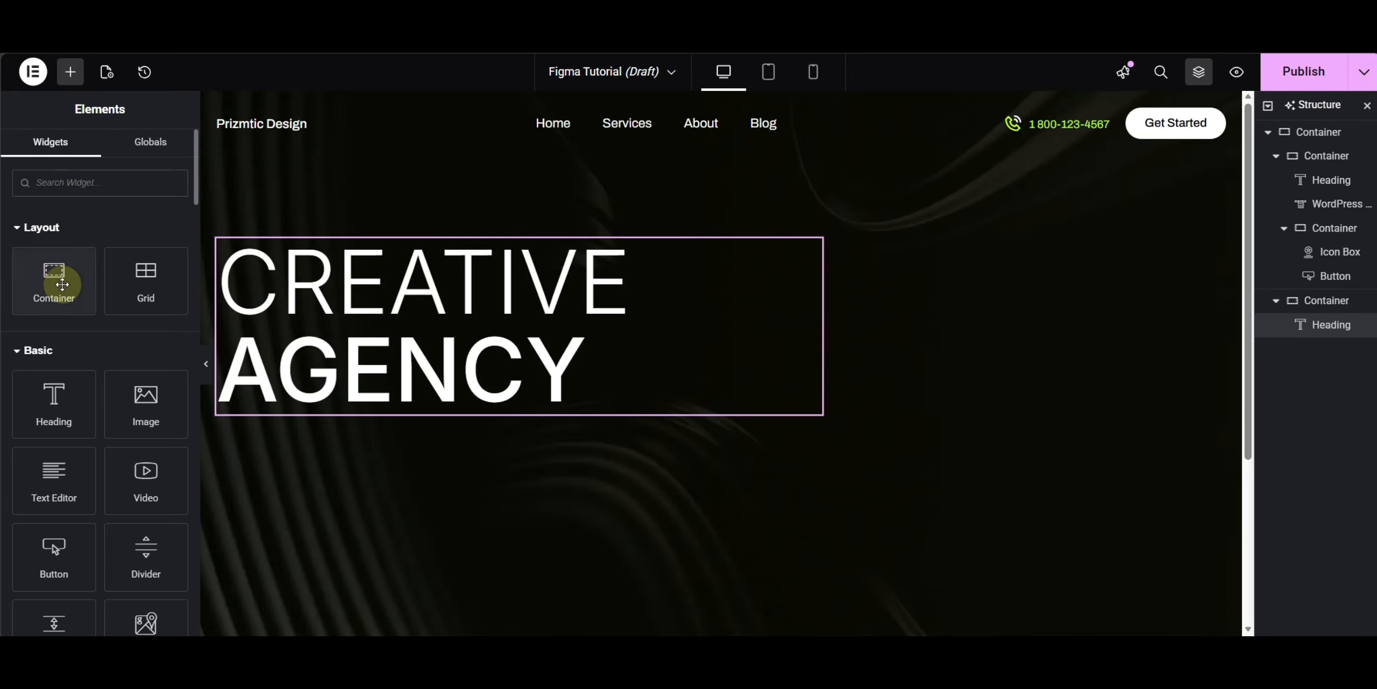
{"action": "left_click", "coordinate": [58, 277]}
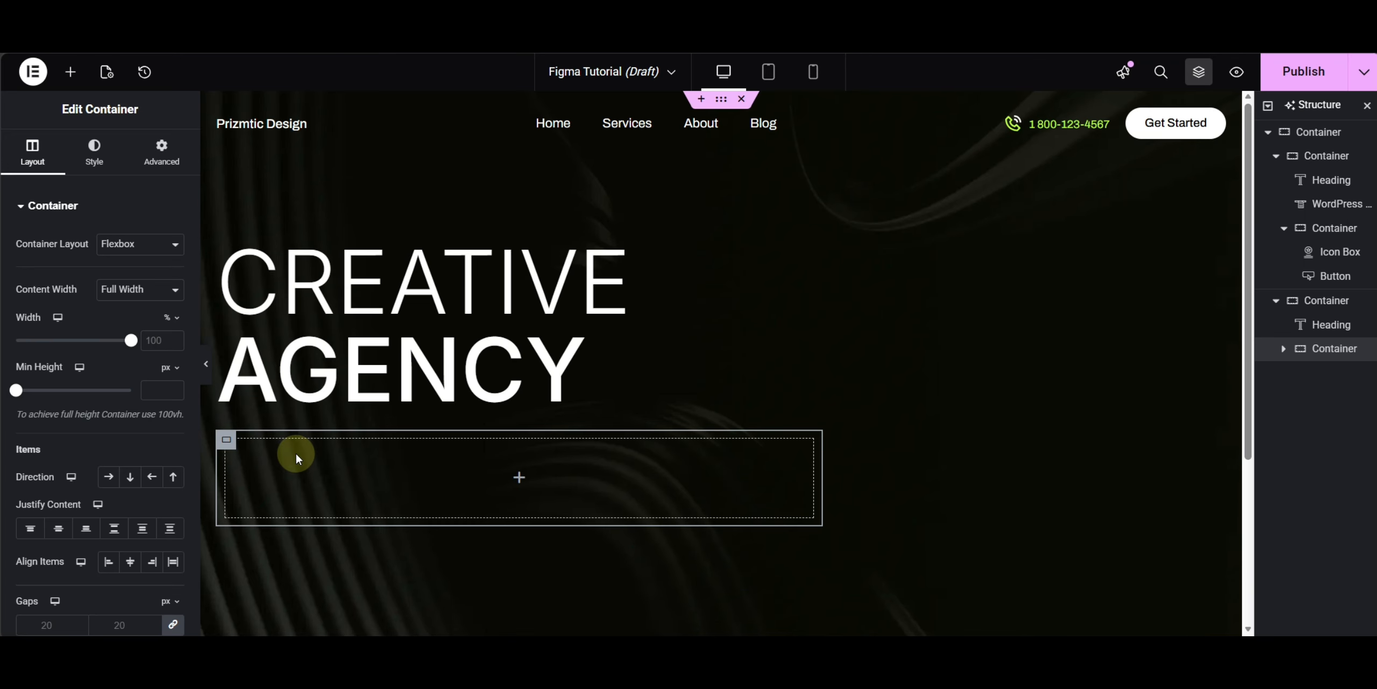
{"action": "left_click", "coordinate": [161, 151]}
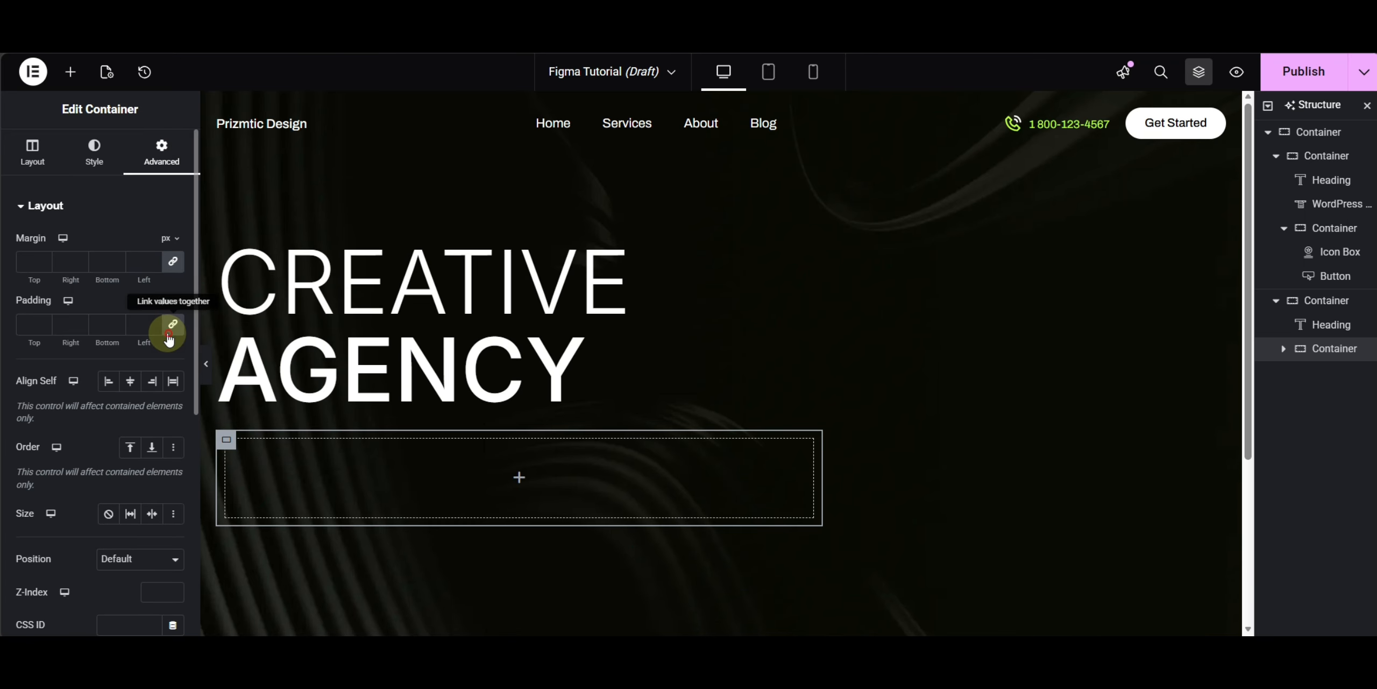
{"action": "left_click", "coordinate": [32, 153]}
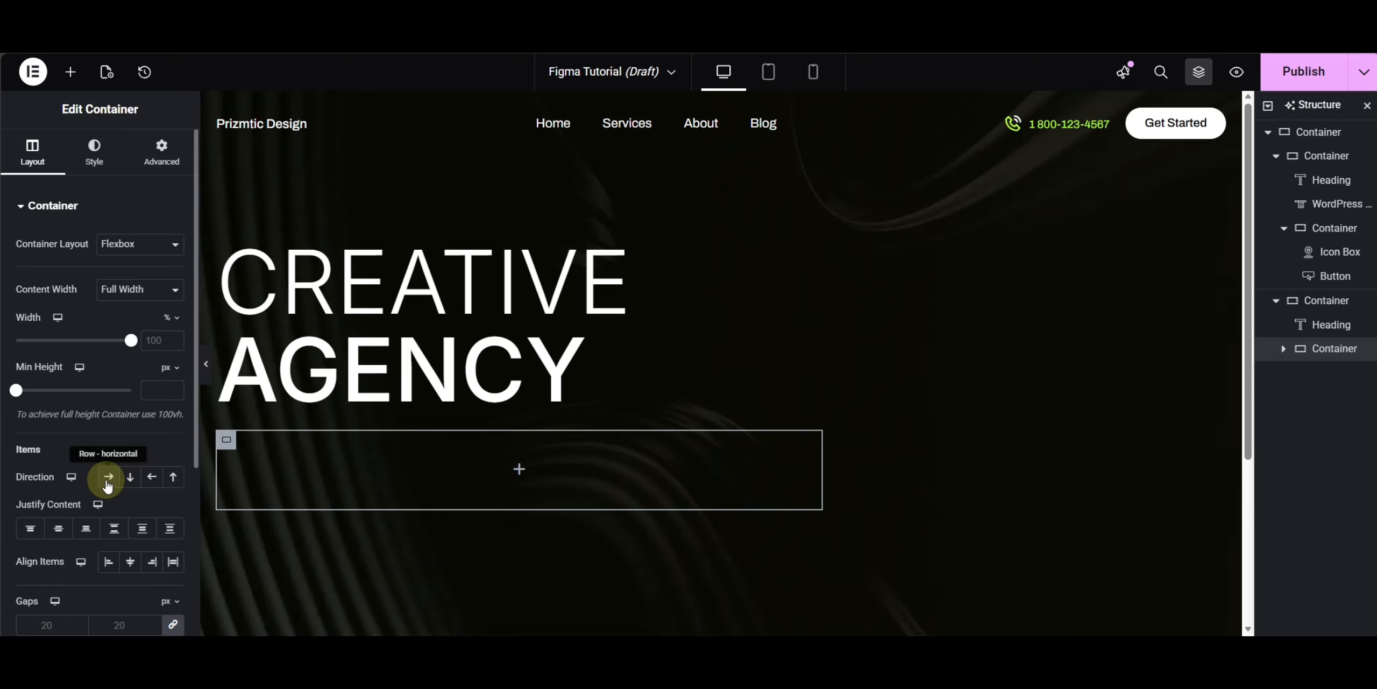
- Nest a container inside the new container and duplicate it to make two side-by-side columns
{"action": "left_click", "coordinate": [70, 72]}
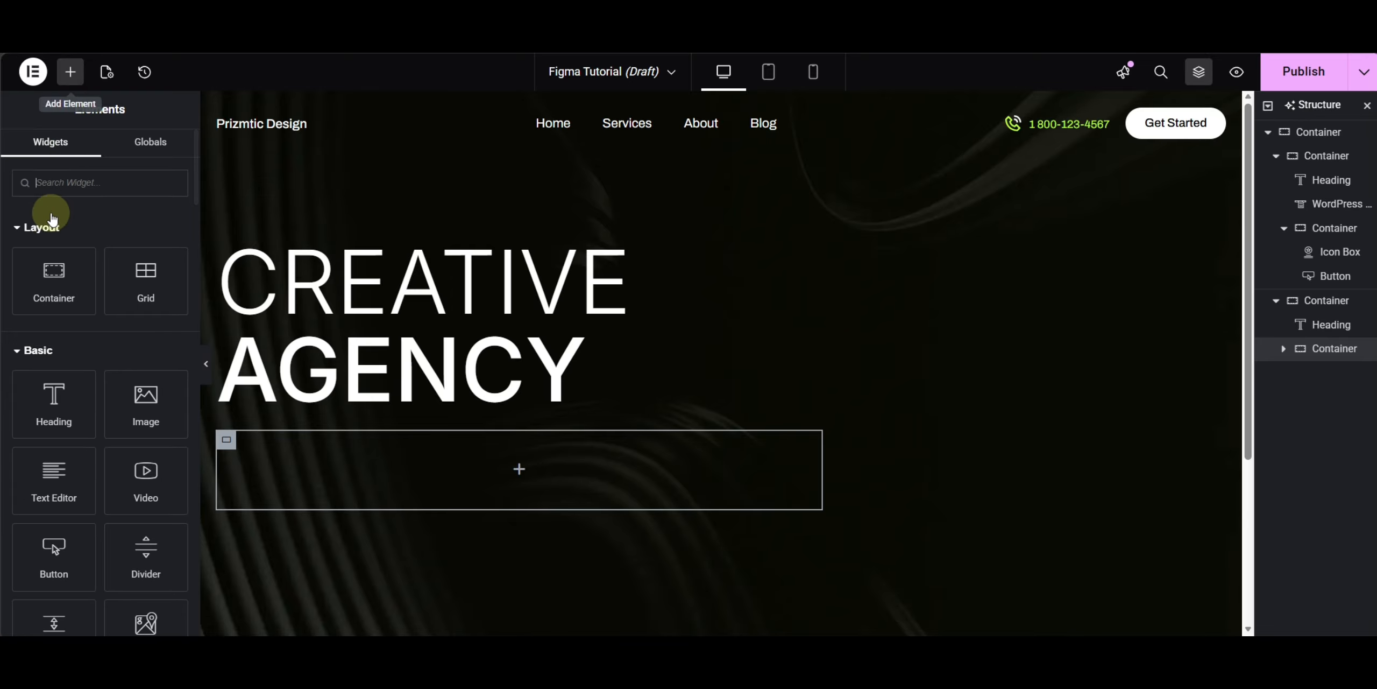
{"action": "left_click_drag", "start_coordinate": [59, 290], "coordinate": [350, 462]}
{"action": "scroll", "coordinate": [371, 463], "scroll_direction": "down", "scroll_amount": 3}
{"action": "left_click", "coordinate": [161, 156]}
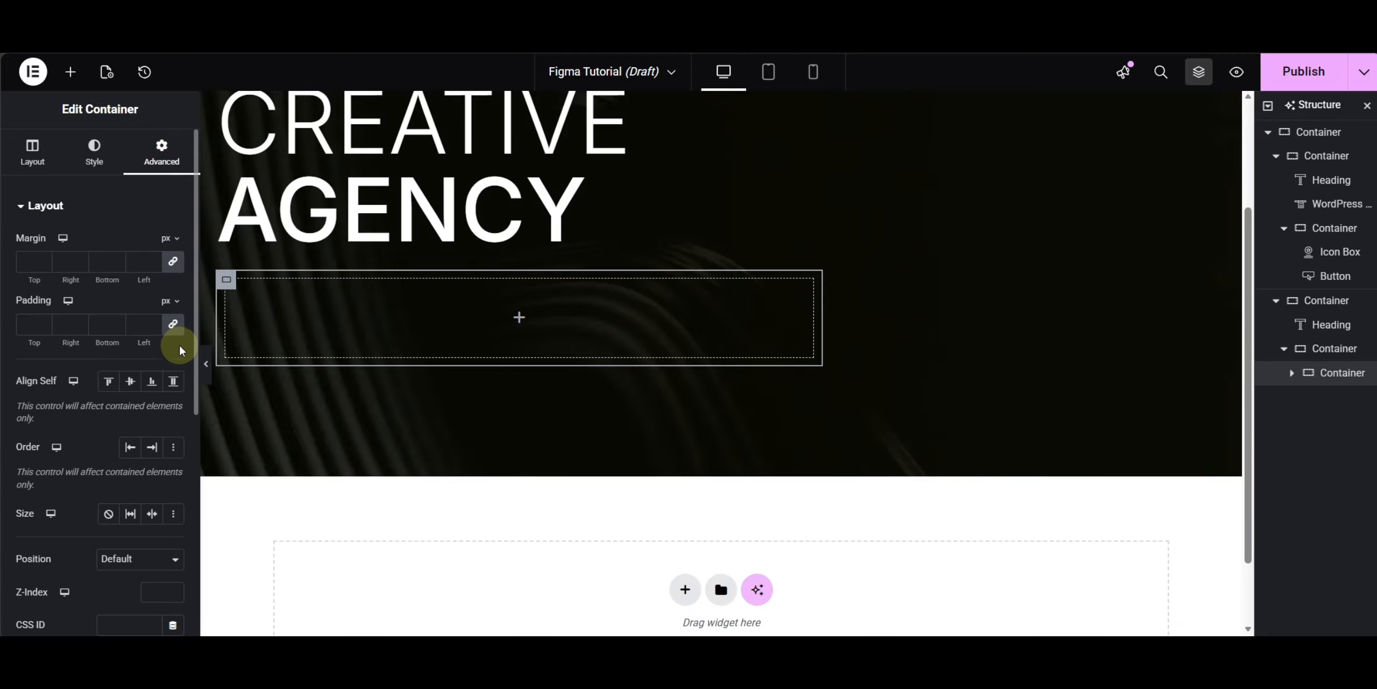
{"action": "left_click", "coordinate": [70, 72]}
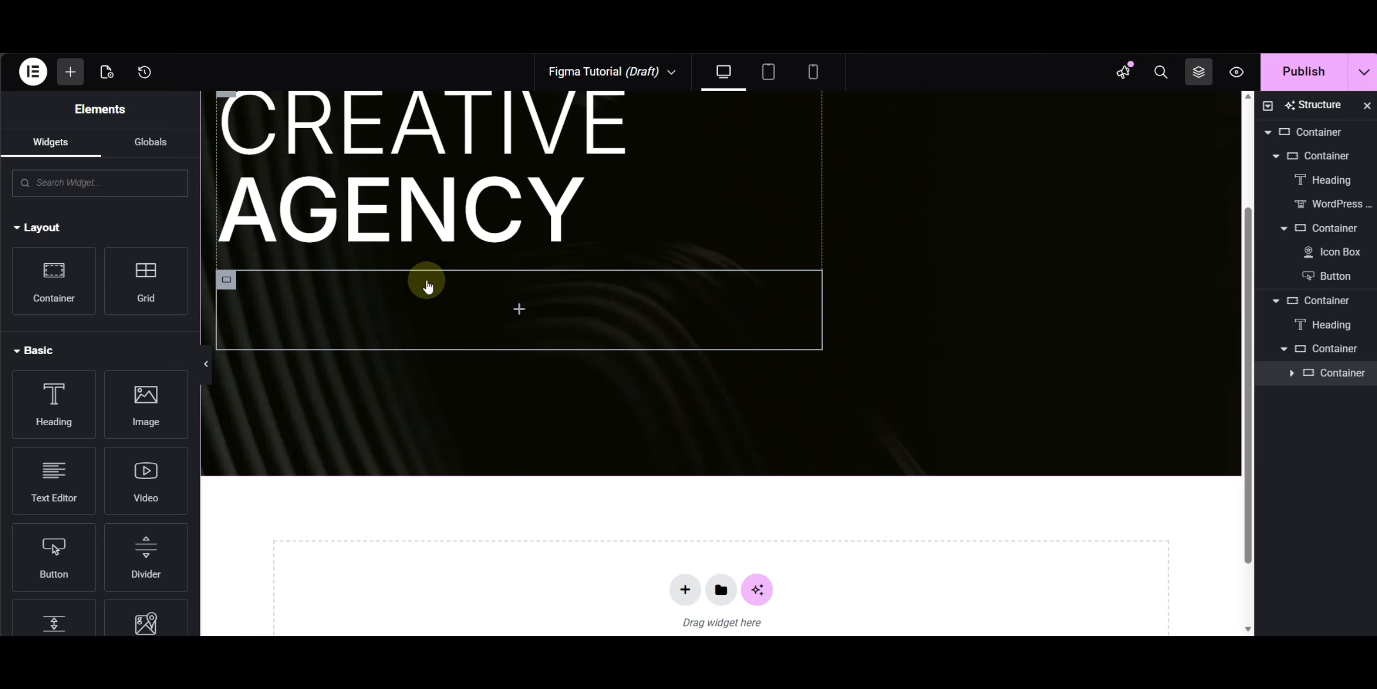
{"action": "right_click", "coordinate": [428, 280]}
{"action": "left_click", "coordinate": [427, 221]}
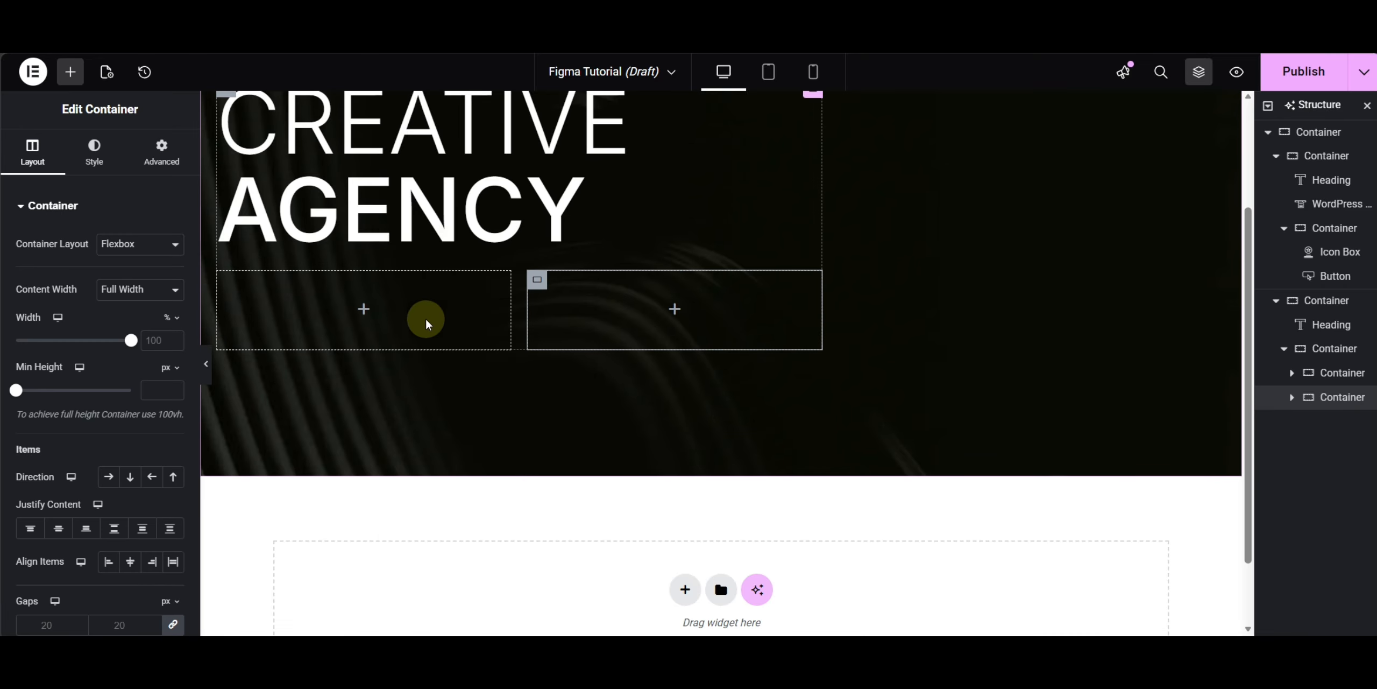
- Add another container inside the left column
{"action": "left_click", "coordinate": [70, 80]}
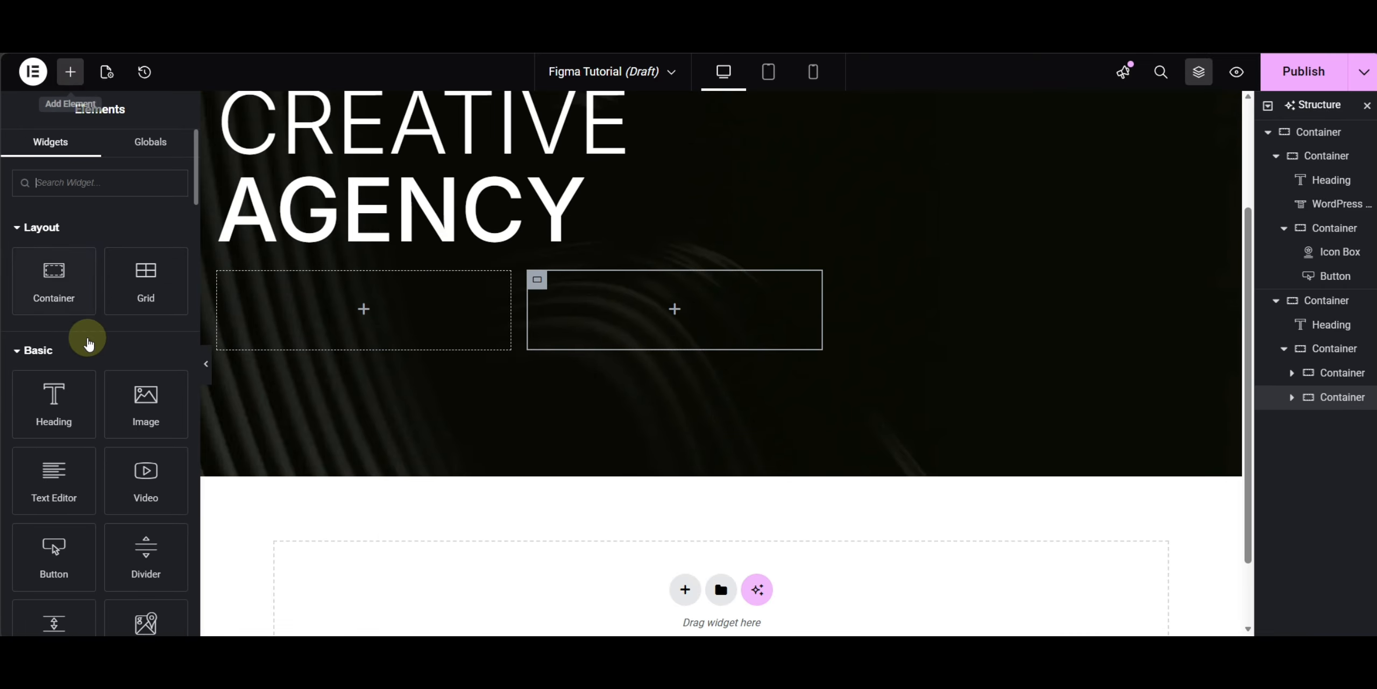
{"action": "left_click_drag", "start_coordinate": [54, 280], "coordinate": [308, 303]}
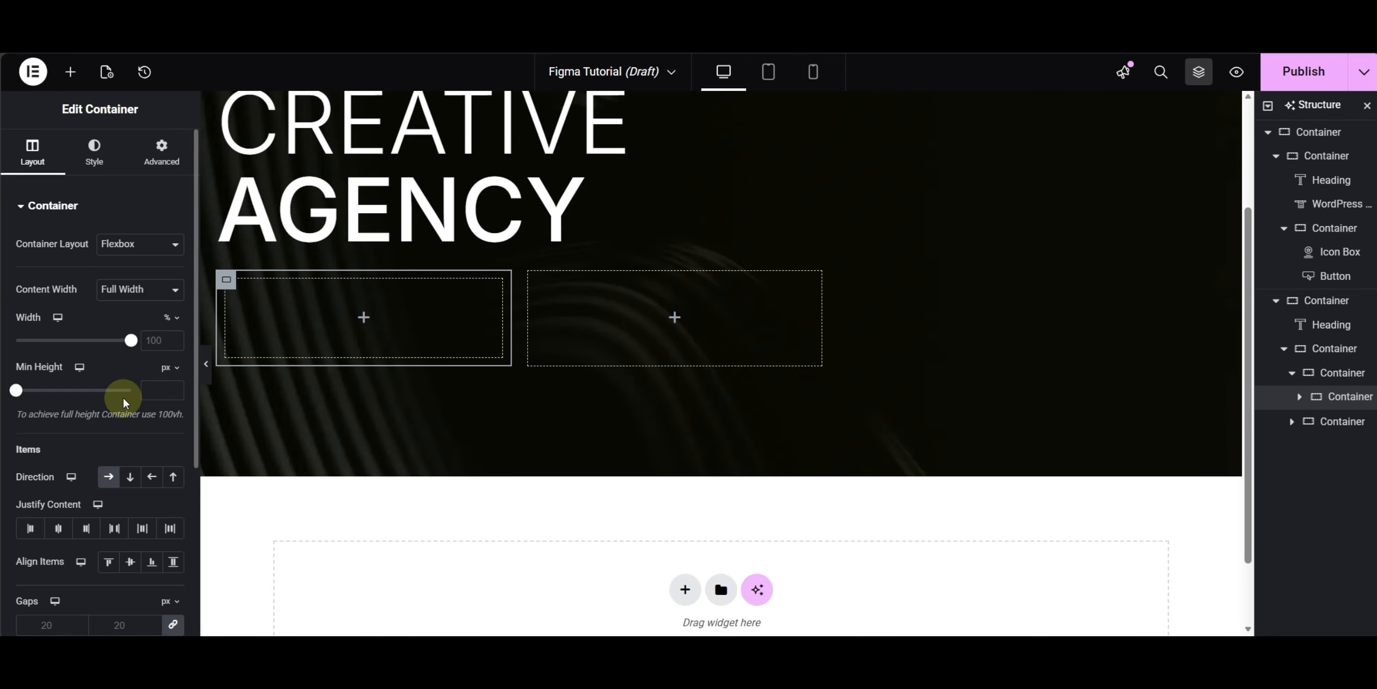
{"action": "left_click", "coordinate": [161, 148]}
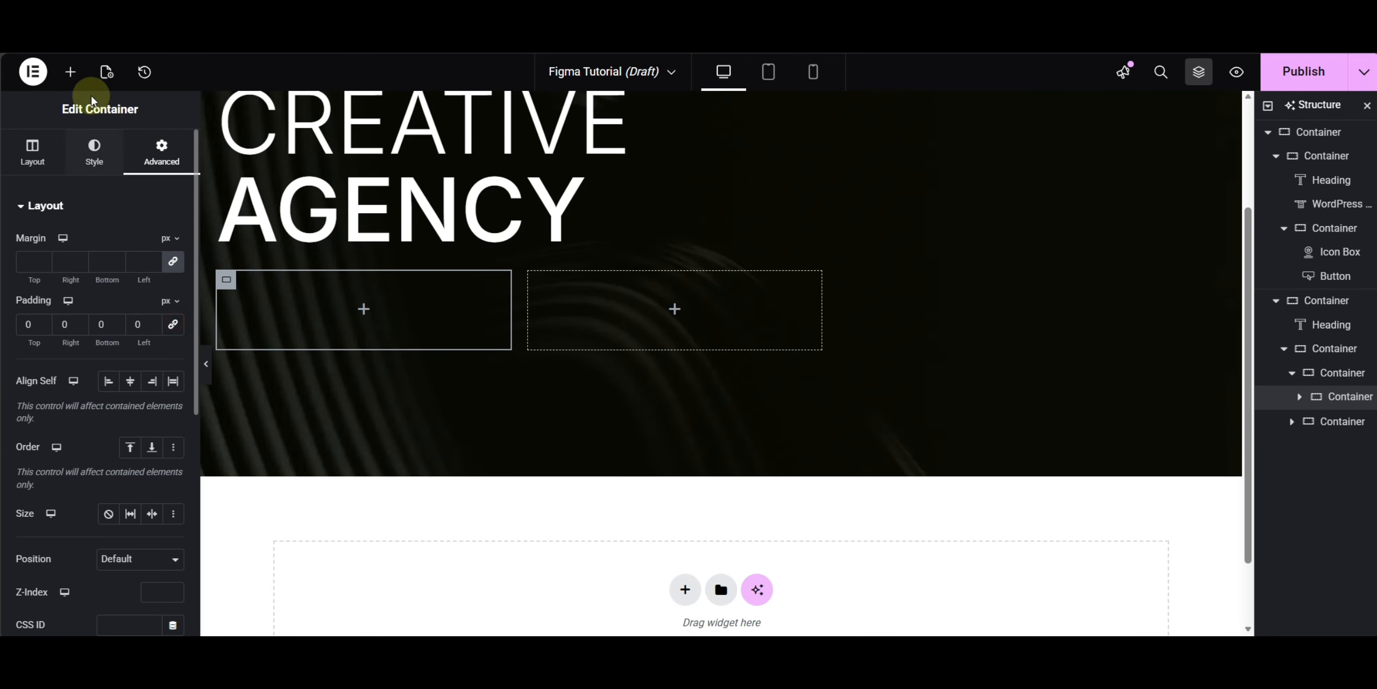
- Add a heading to the inner container and set its HTML tag to span
{"action": "left_click", "coordinate": [70, 71]}
{"action": "left_click_drag", "start_coordinate": [59, 398], "coordinate": [292, 317]}
{"action": "left_click", "coordinate": [154, 394]}
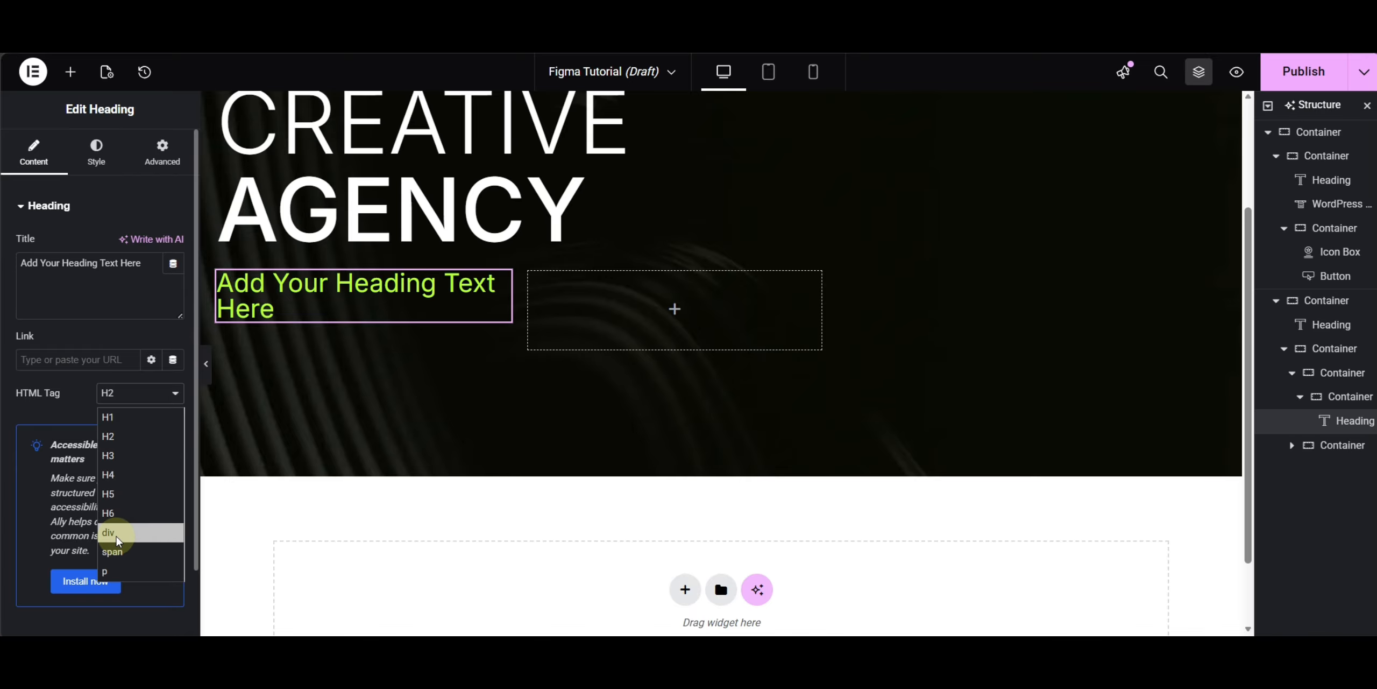
{"action": "left_click", "coordinate": [124, 552]}
- Set the heading's title to 4.9, comparing it with the Figma rating block
{"action": "left_click", "coordinate": [81, 299]}
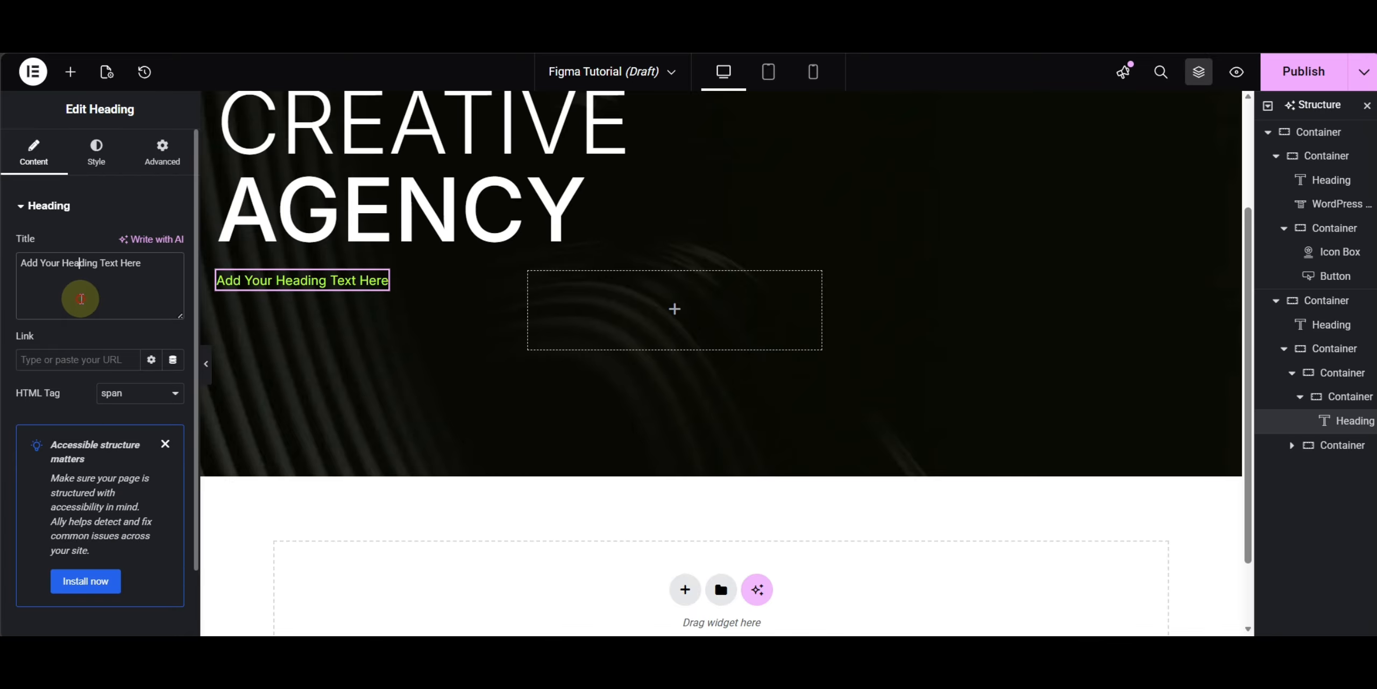
{"action": "type", "text": "4"}
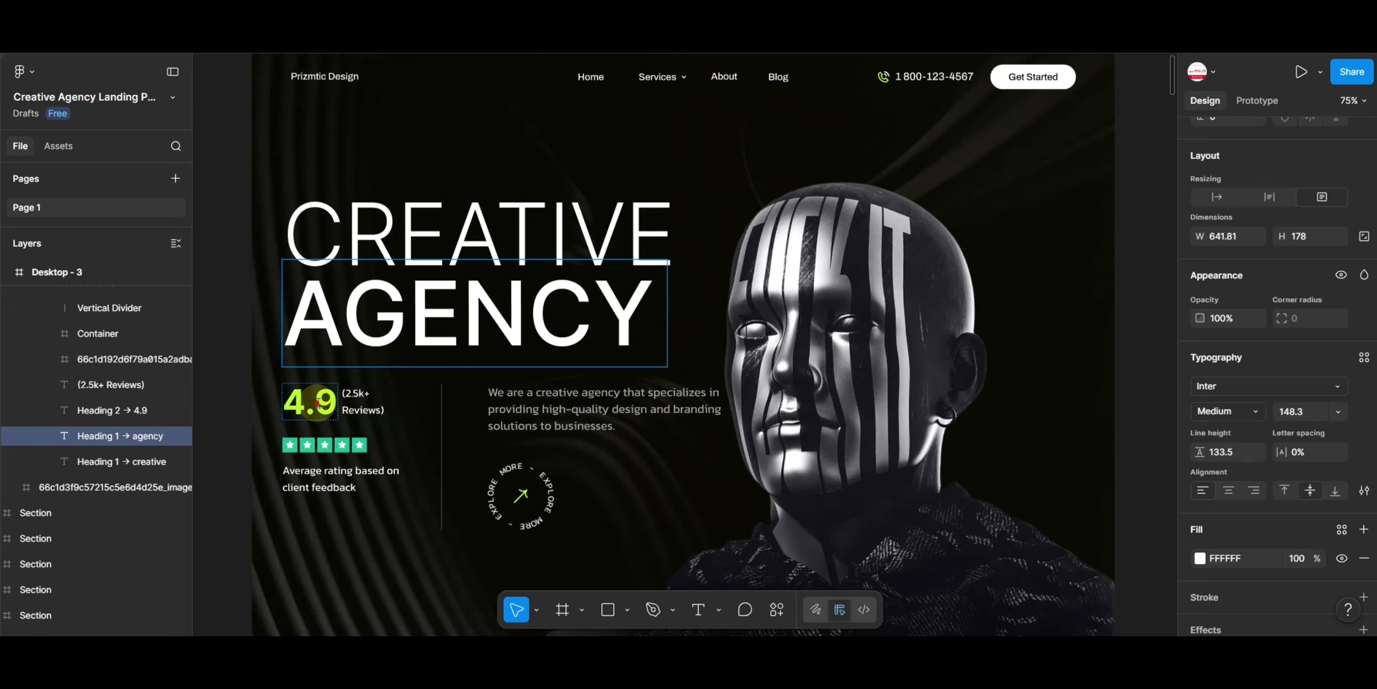
{"action": "left_click", "coordinate": [318, 403]}
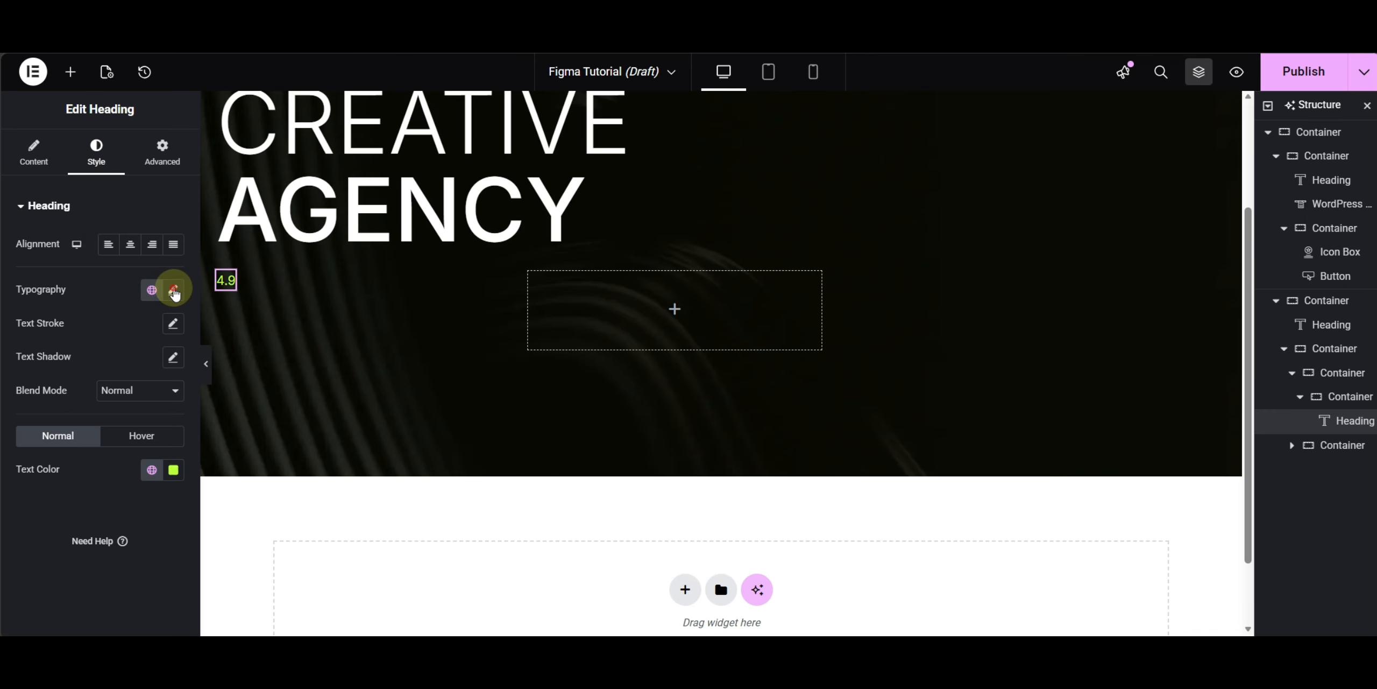
- Set the 4.9 heading's typography to 600 (Semi Bold) weight and 50 px size
{"action": "left_click", "coordinate": [173, 290]}
{"action": "left_click", "coordinate": [134, 448]}
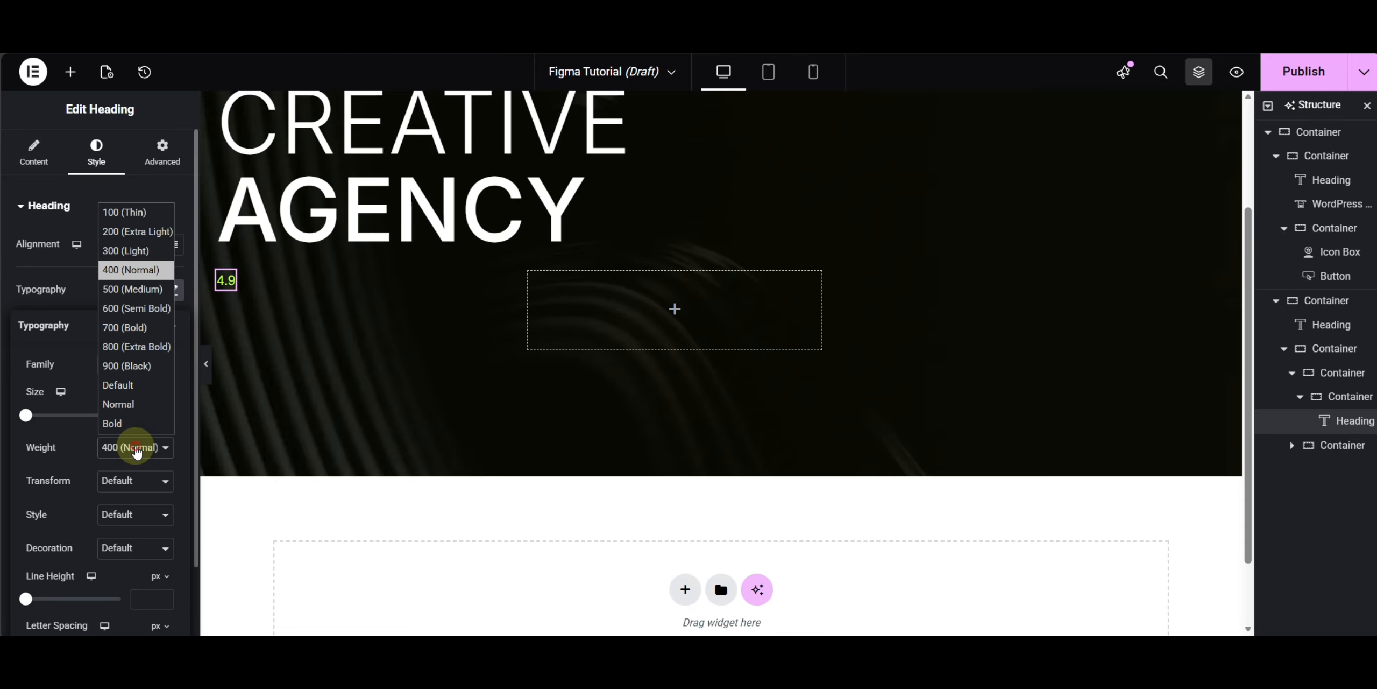
{"action": "left_click", "coordinate": [144, 310]}
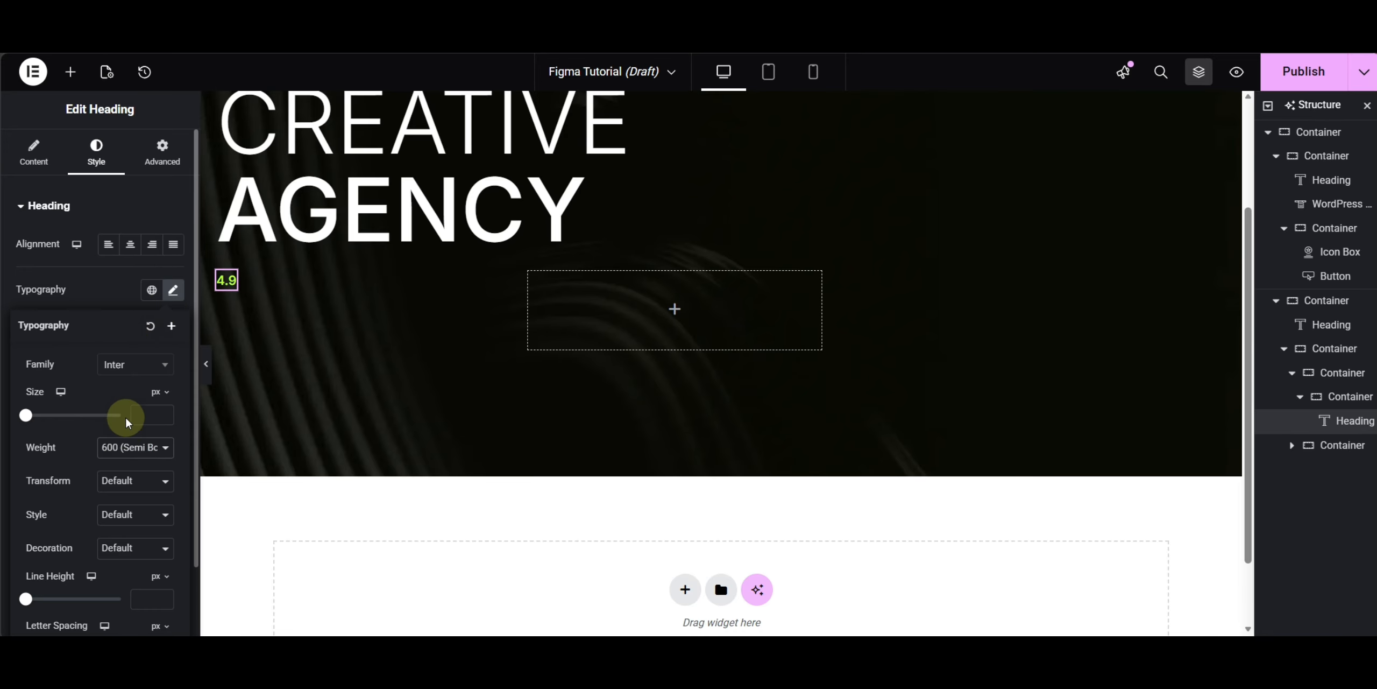
{"action": "left_click", "coordinate": [149, 412]}
{"action": "type", "text": "50"}
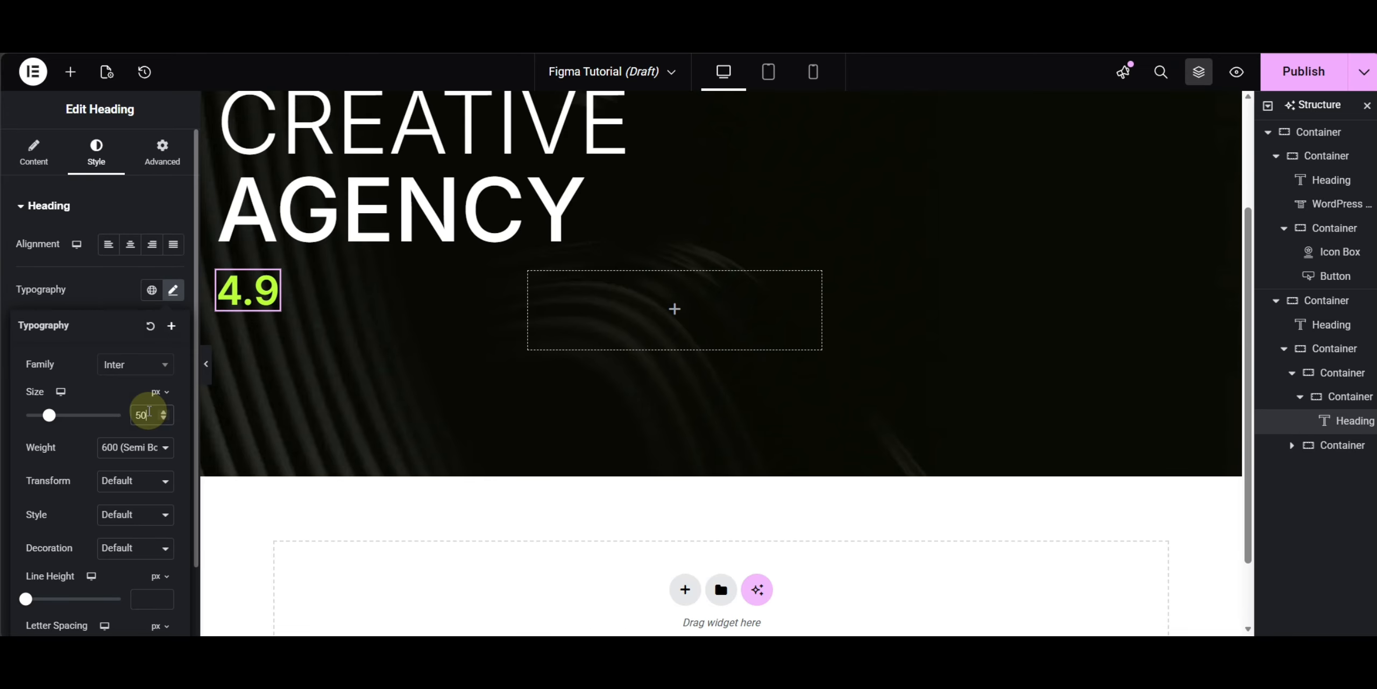
{"action": "left_click", "coordinate": [109, 278]}
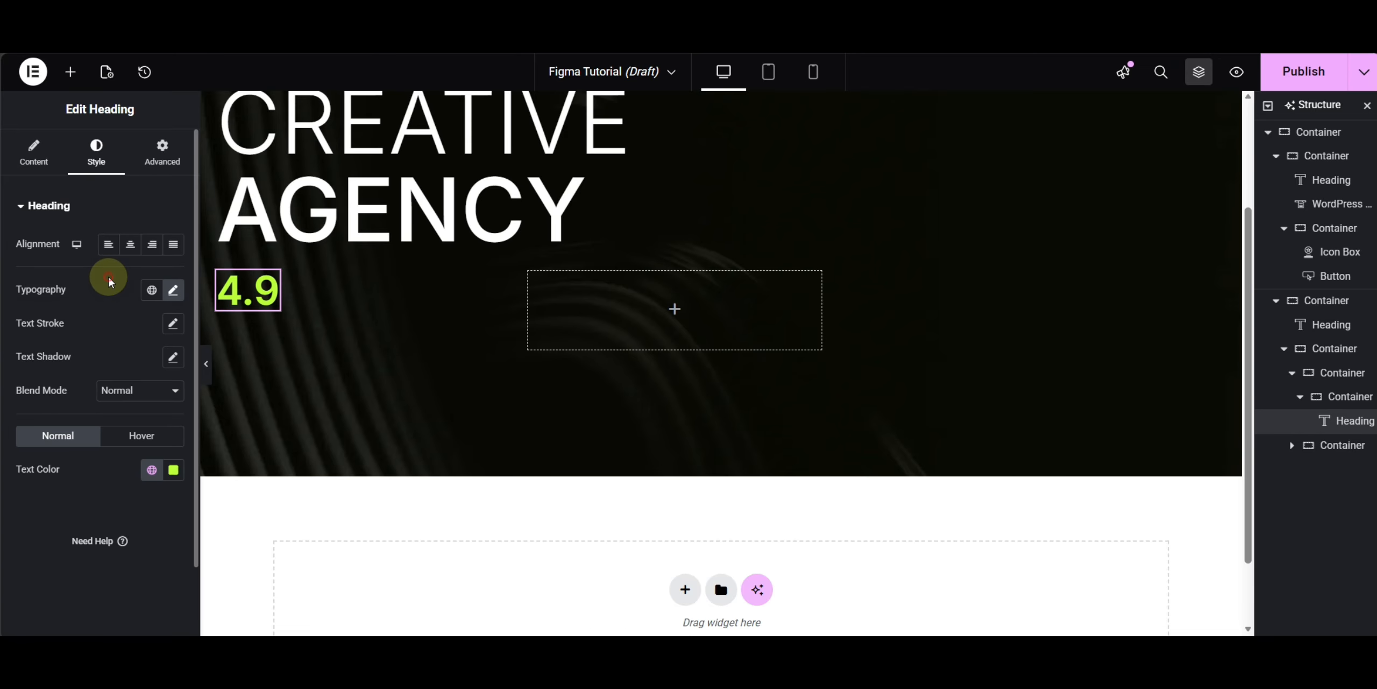
- Add a Text Editor widget beside the rating and paste (2.5k+ Reviews) as its text
{"action": "left_click", "coordinate": [70, 72]}
{"action": "left_click", "coordinate": [31, 479]}
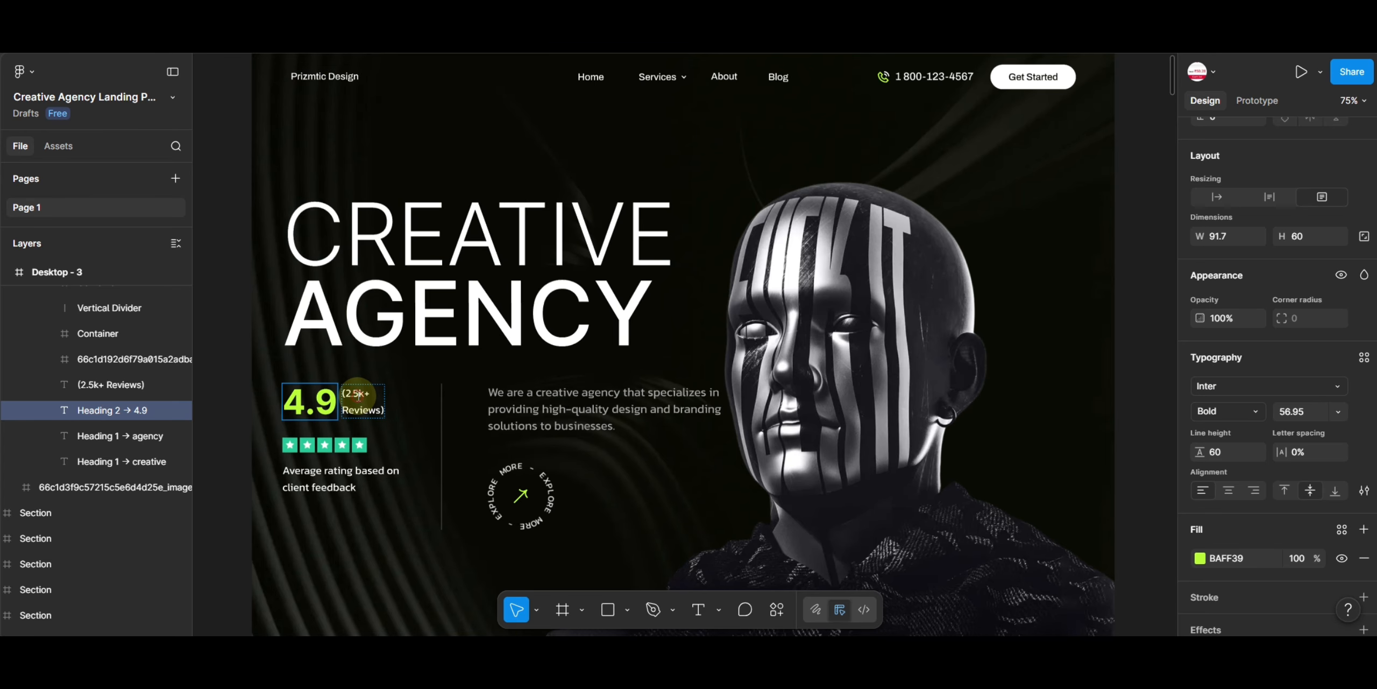
{"action": "left_click", "coordinate": [358, 397]}
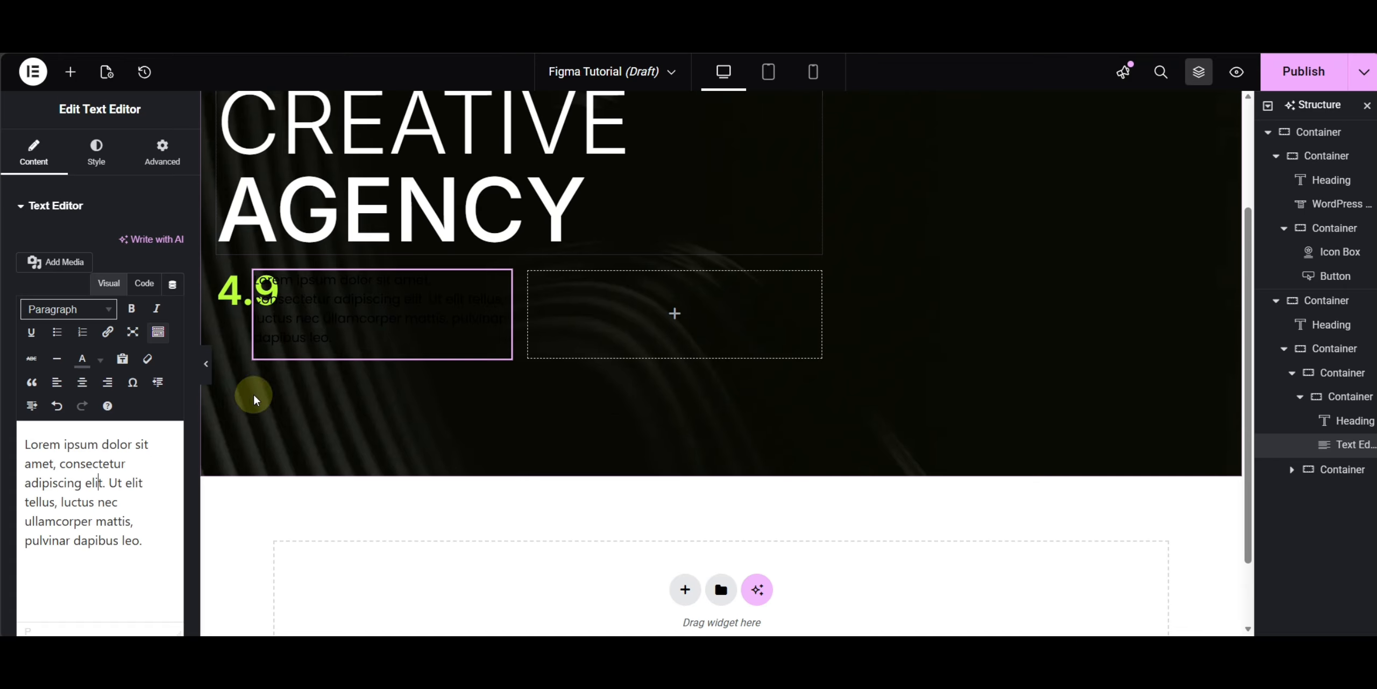
{"action": "key", "text": "ctrl+a"}
{"action": "type", "text": "(2.5k+ Reviews)"}
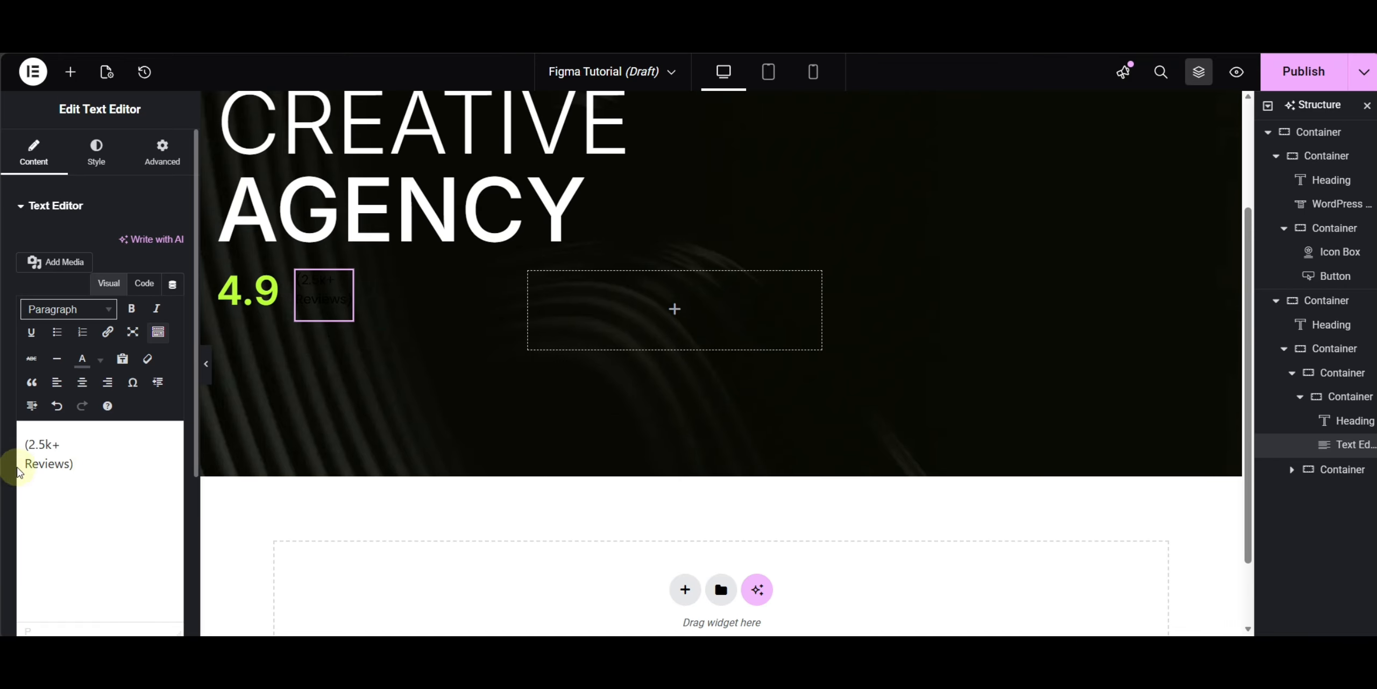
- Set the review text's color to white
{"action": "left_click", "coordinate": [97, 150]}
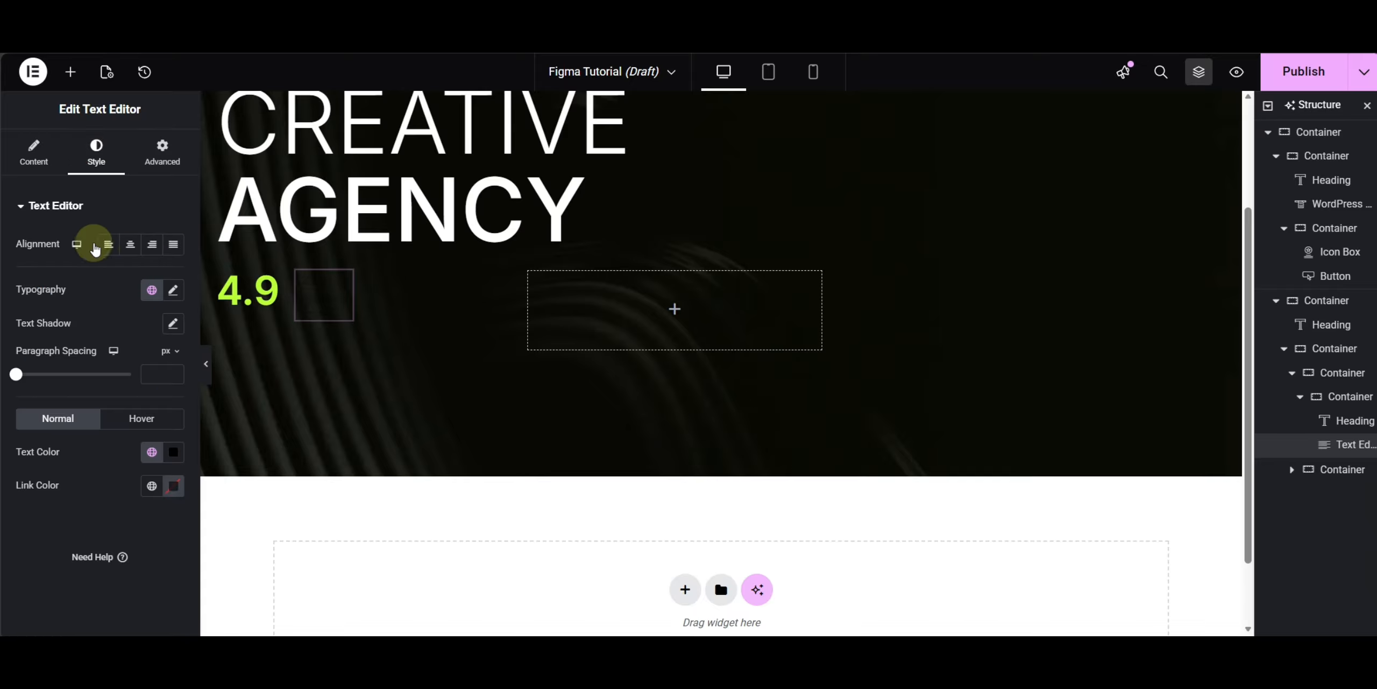
{"action": "left_click", "coordinate": [173, 460]}
{"action": "left_click_drag", "start_coordinate": [111, 307], "coordinate": [81, 246]}
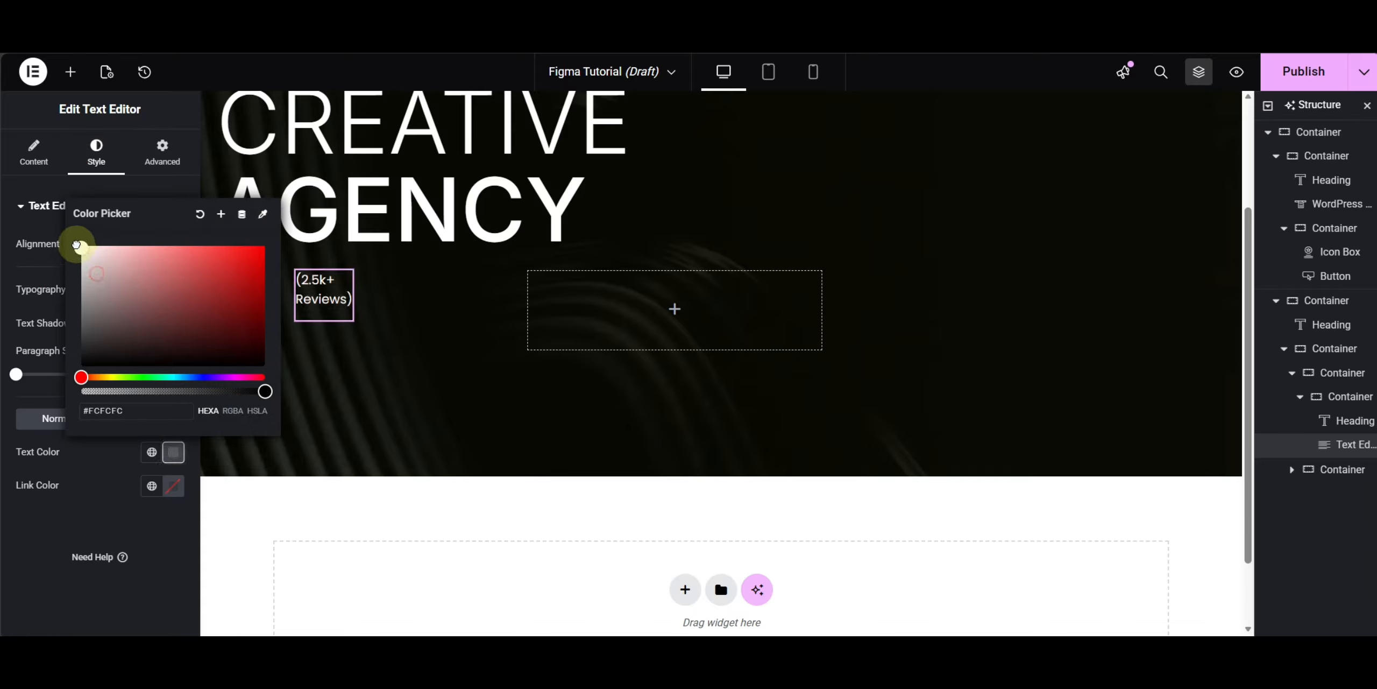
{"action": "left_click", "coordinate": [30, 516]}
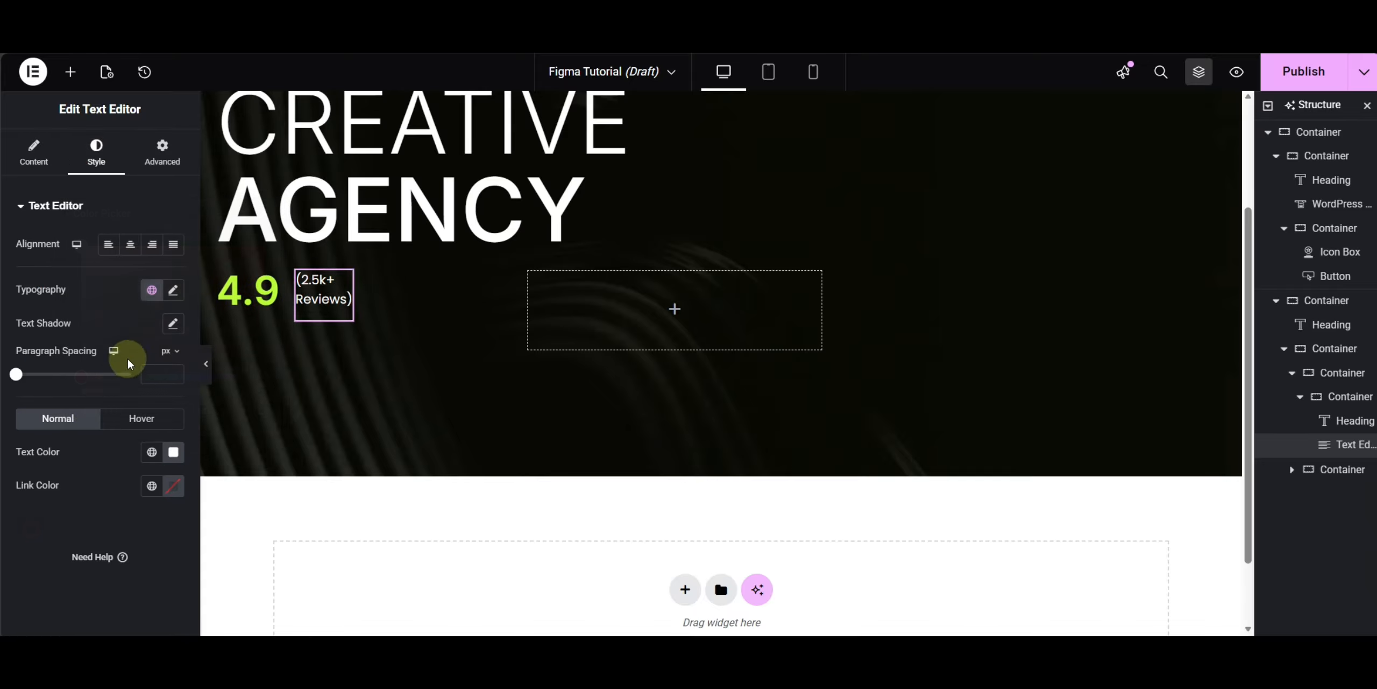
- Apply a global typography style to the review text
{"action": "left_click", "coordinate": [146, 290]}
{"action": "left_click", "coordinate": [60, 393]}
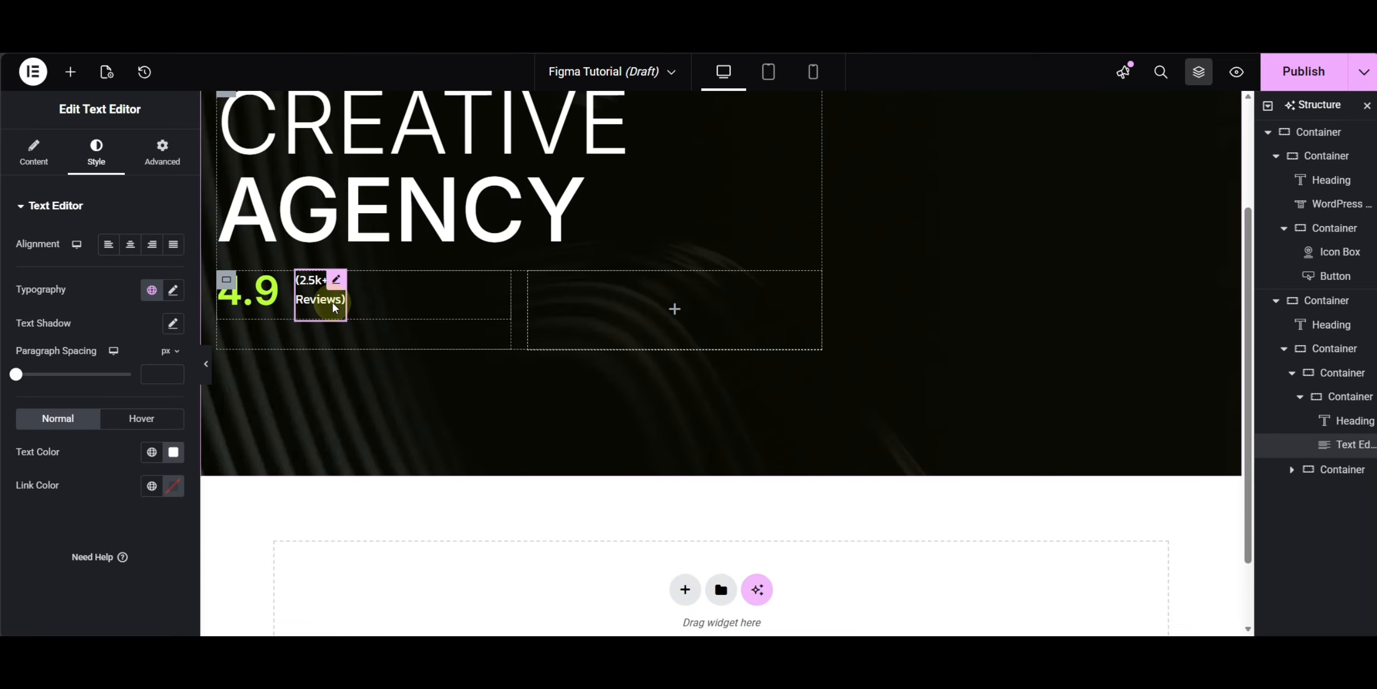
- Inspect the rating row's container, the 4.9 heading and the review text, comparing them with the Figma design
{"action": "left_click", "coordinate": [226, 280]}
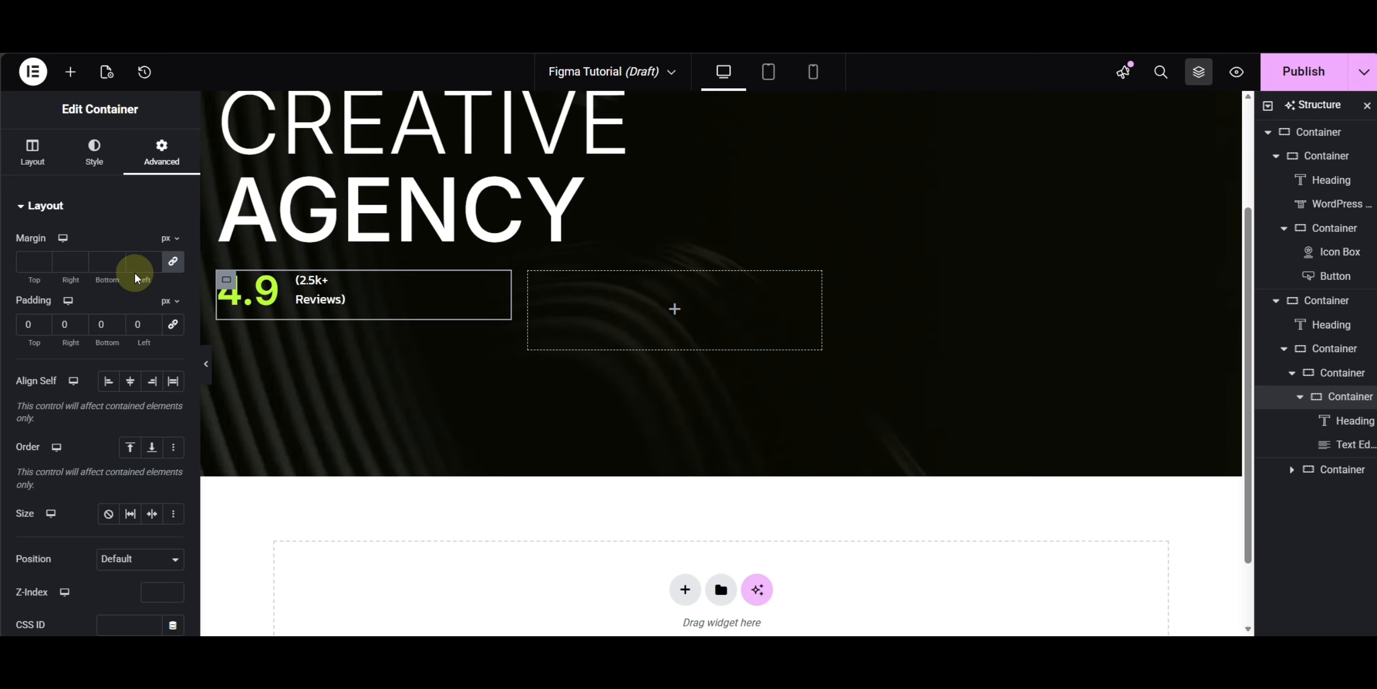
{"action": "left_click", "coordinate": [32, 154]}
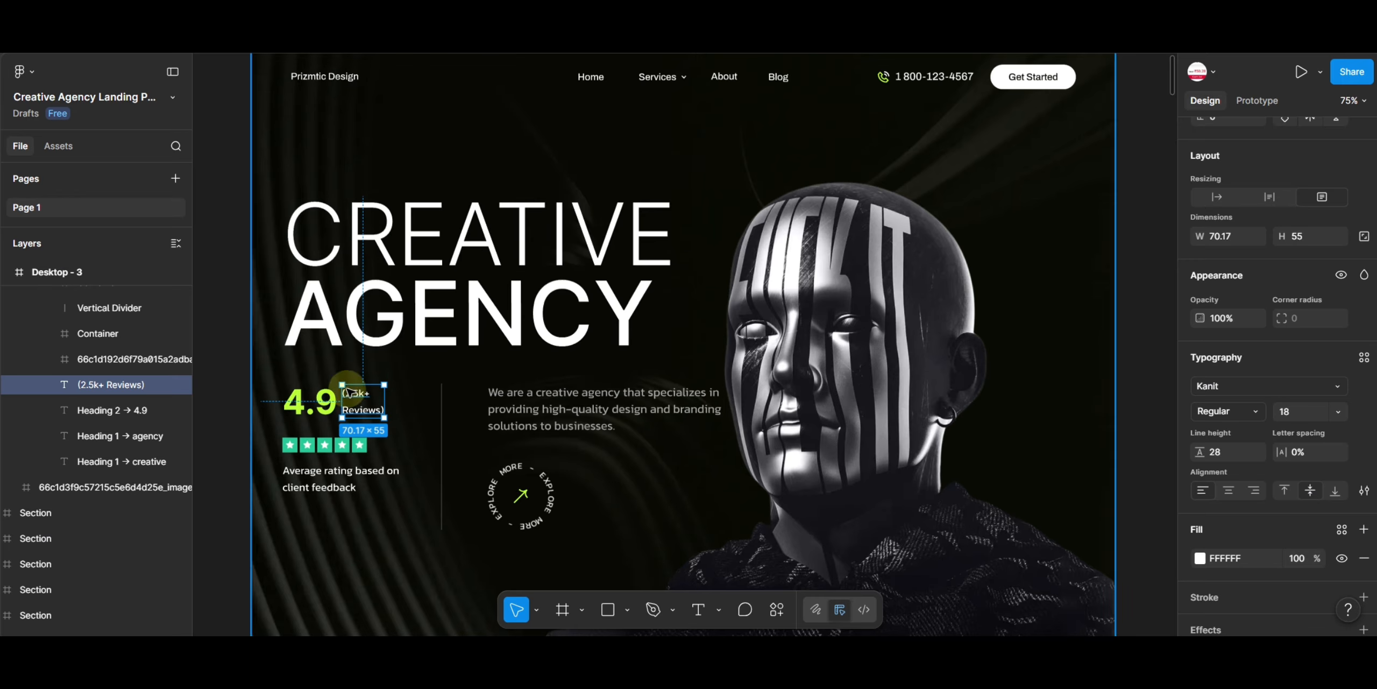
{"action": "left_click", "coordinate": [235, 409]}
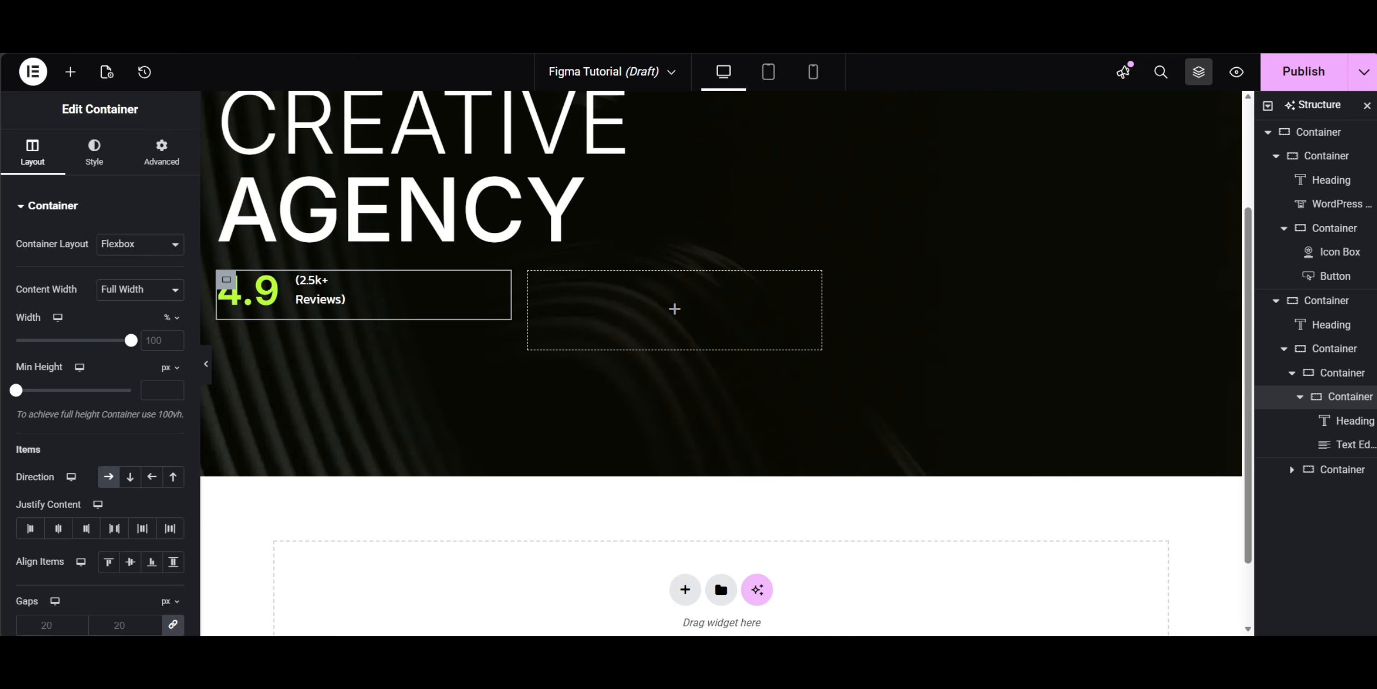
{"action": "left_click", "coordinate": [248, 294]}
{"action": "left_click", "coordinate": [96, 151]}
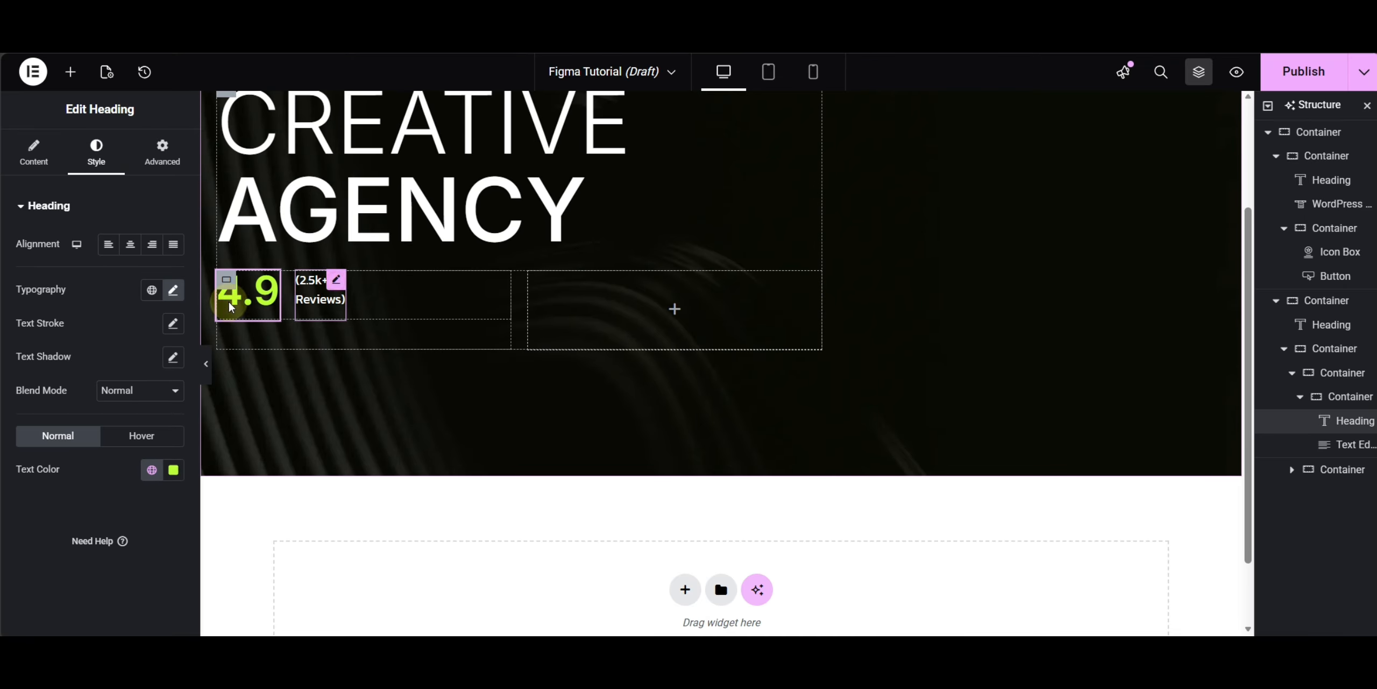
{"action": "left_click", "coordinate": [319, 299]}
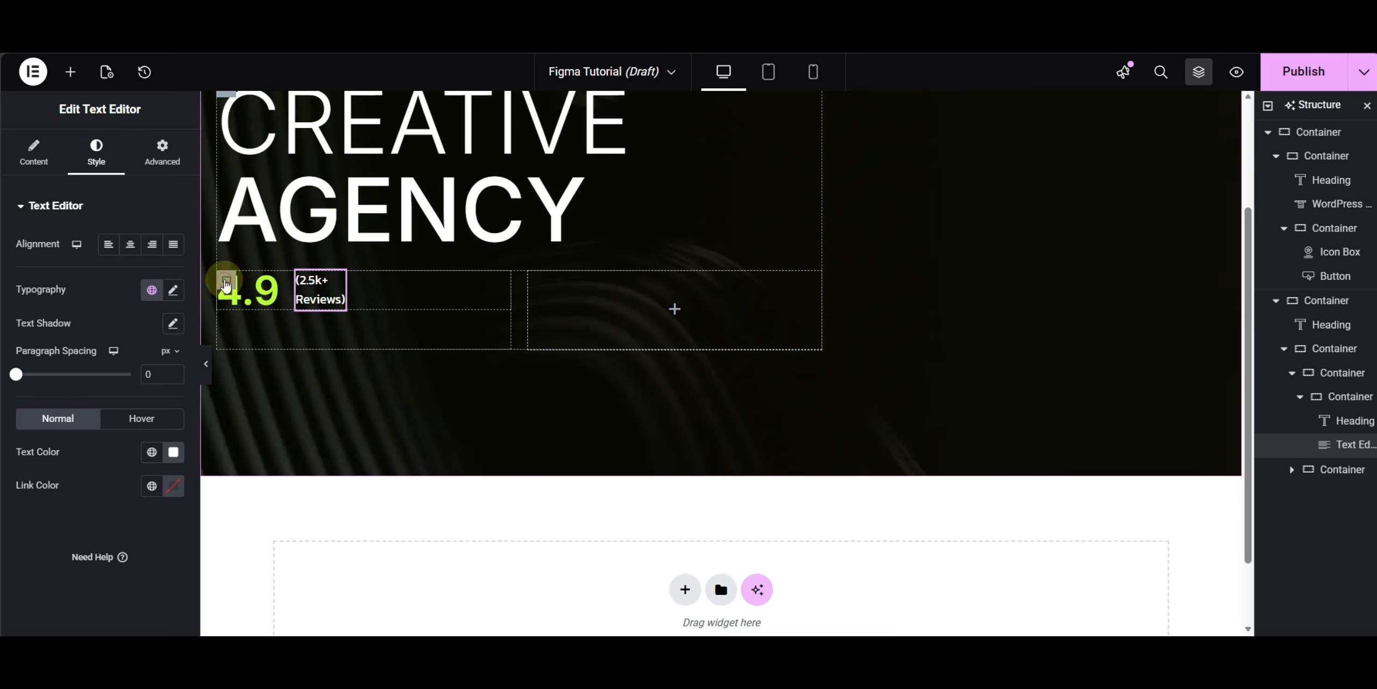
{"action": "left_click", "coordinate": [226, 281]}
- Add a new container and place it below the 4.9 rating row inside the hero column
{"action": "left_click", "coordinate": [70, 72]}
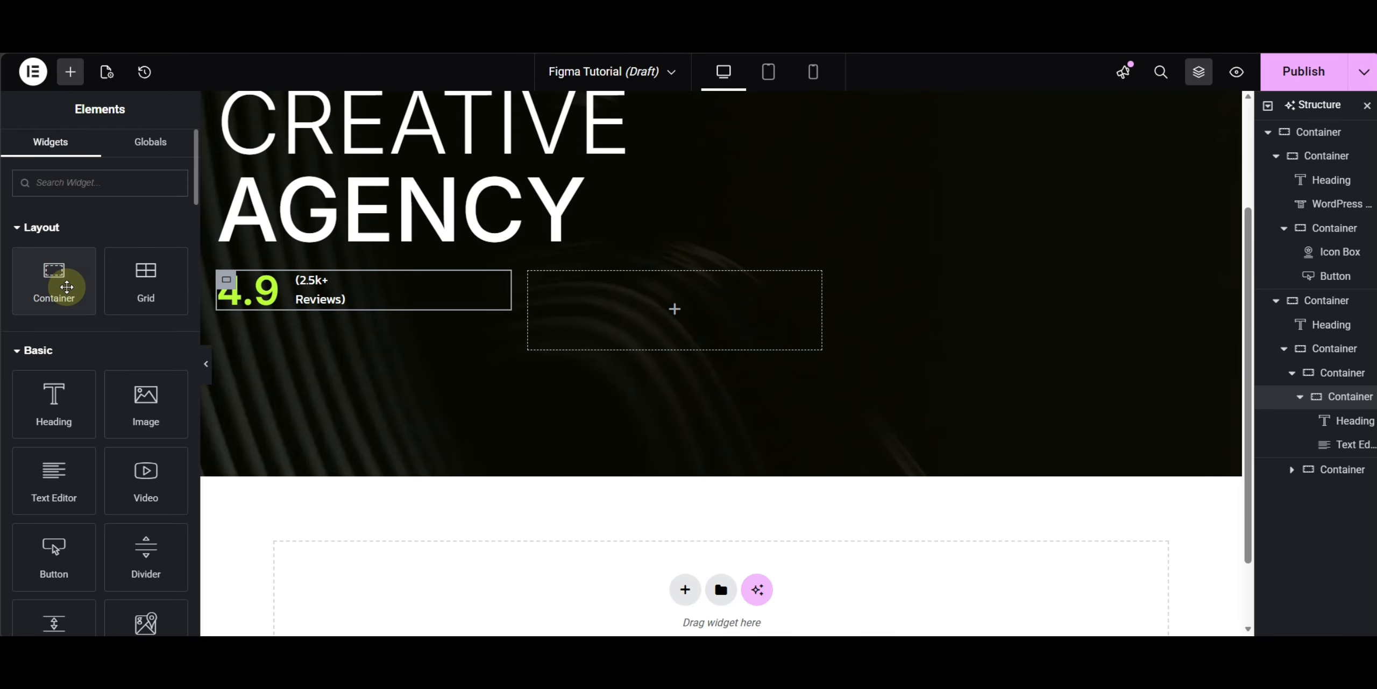
{"action": "left_click", "coordinate": [68, 288]}
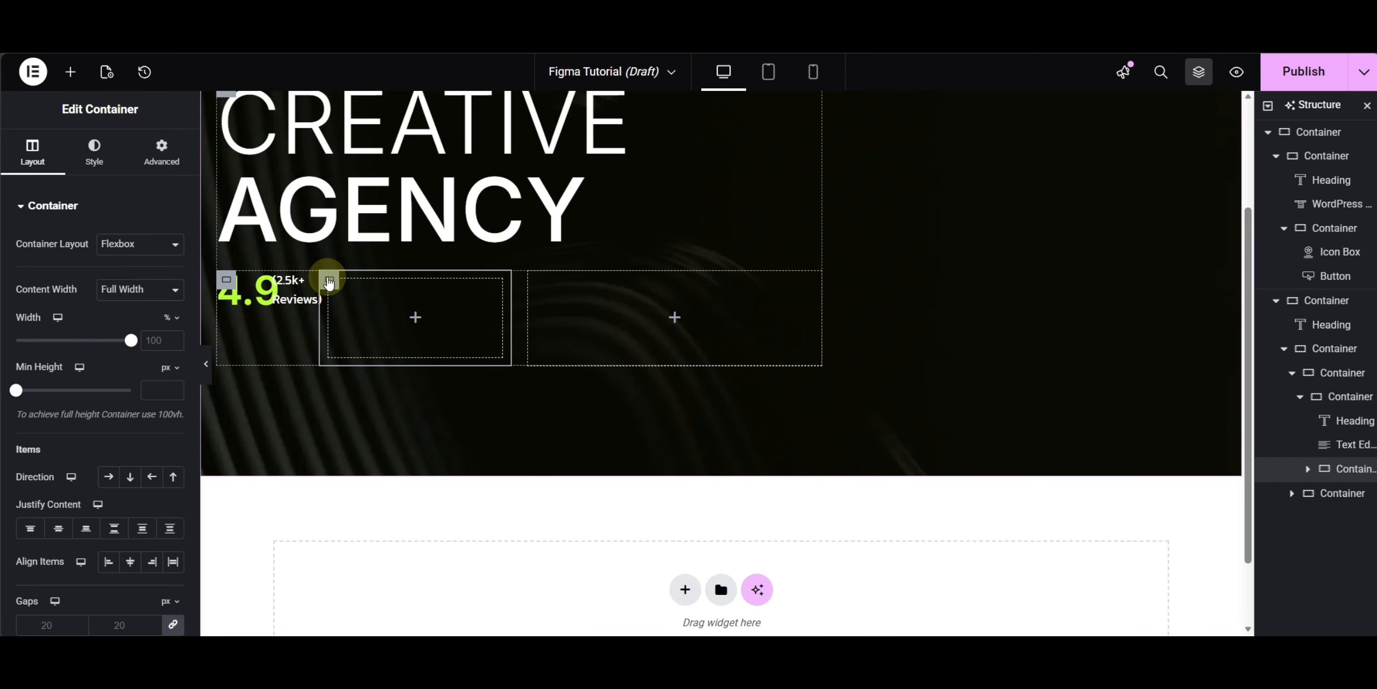
{"action": "left_click_drag", "start_coordinate": [328, 279], "coordinate": [258, 308]}
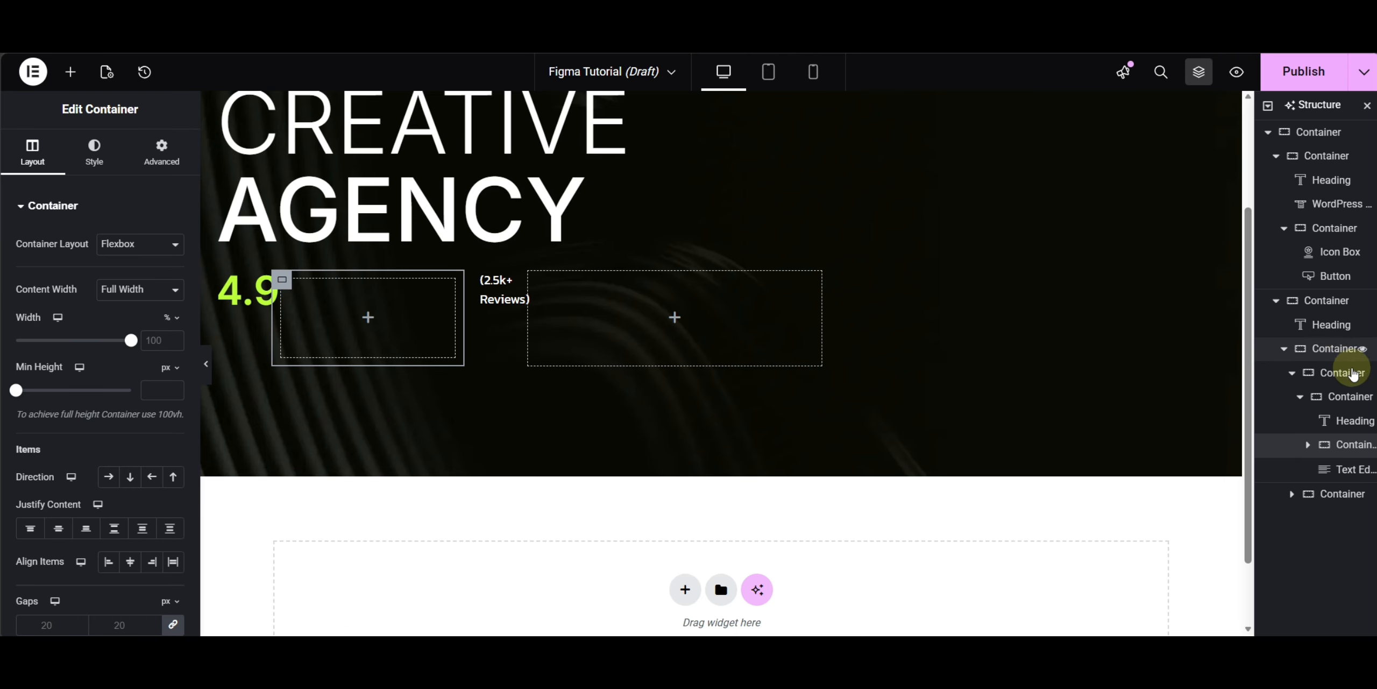
{"action": "left_click_drag", "start_coordinate": [1340, 451], "coordinate": [1296, 467]}
{"action": "left_click", "coordinate": [1298, 423]}
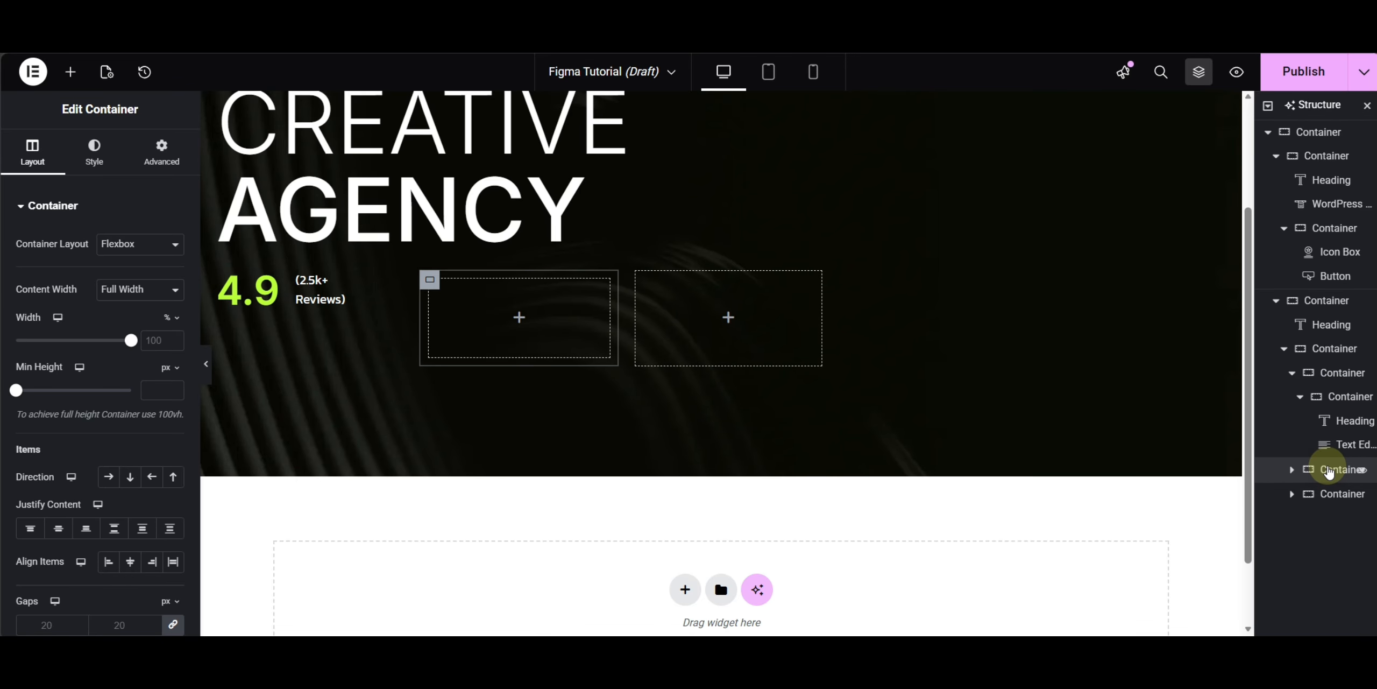
{"action": "left_click", "coordinate": [1301, 399]}
{"action": "mouse_move", "coordinate": [1302, 421]}
{"action": "left_mouse_down"}
{"action": "mouse_move", "coordinate": [1333, 414]}
{"action": "mouse_move", "coordinate": [1334, 393]}
{"action": "mouse_move", "coordinate": [1315, 405]}
{"action": "left_mouse_up"}
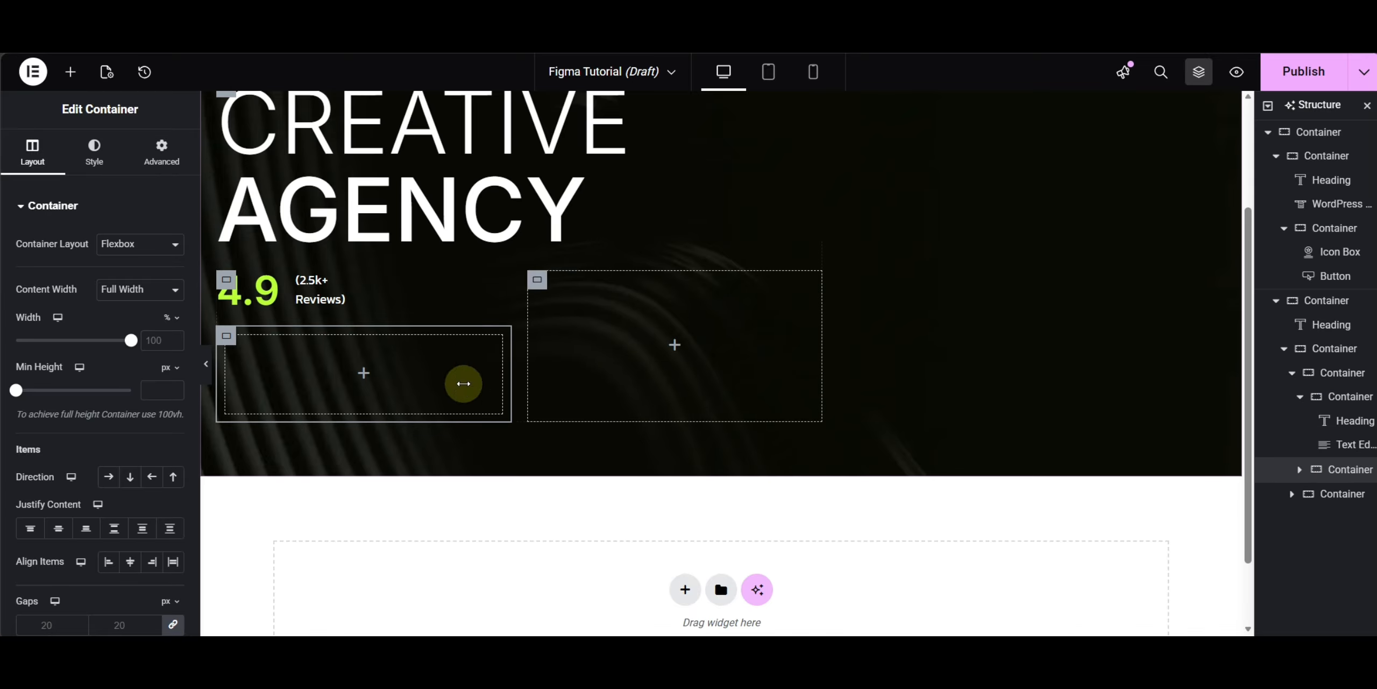
{"action": "left_click", "coordinate": [182, 162]}
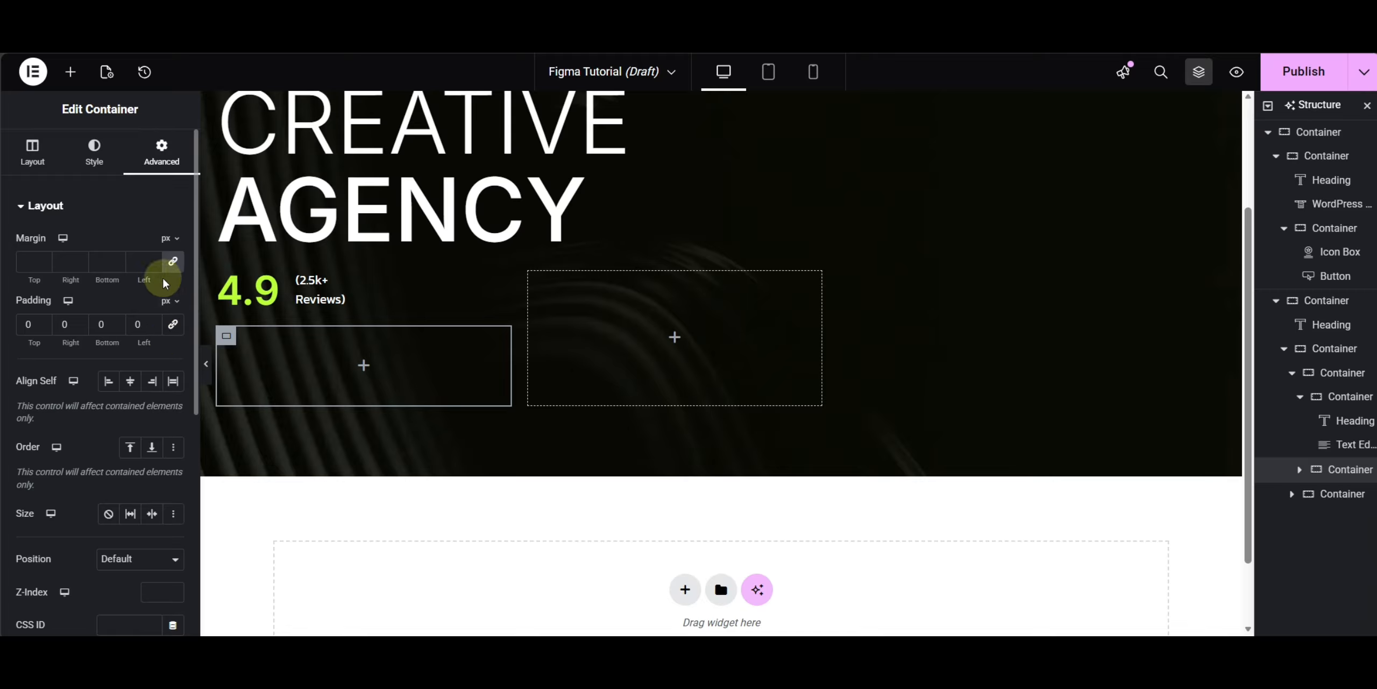
{"action": "left_click", "coordinate": [25, 157]}
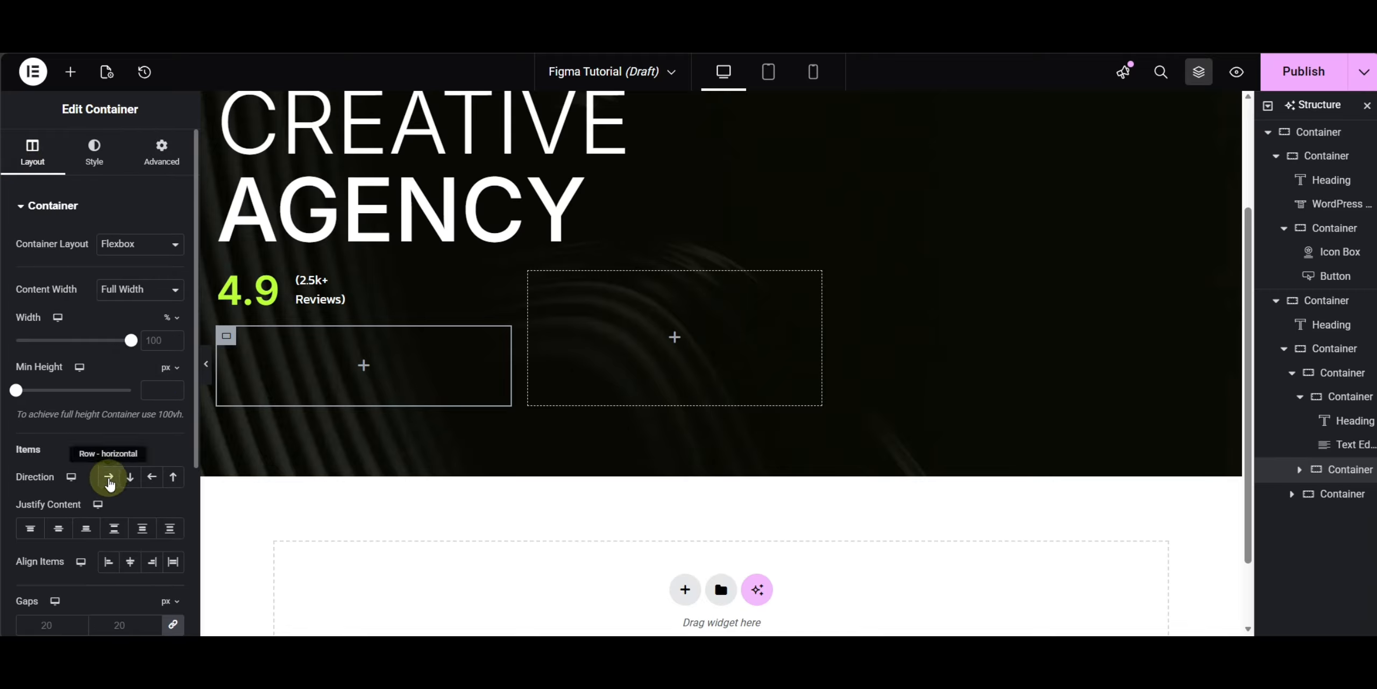
- Add an Icon widget to the new container and set its view to Stacked
{"action": "left_click", "coordinate": [70, 71]}
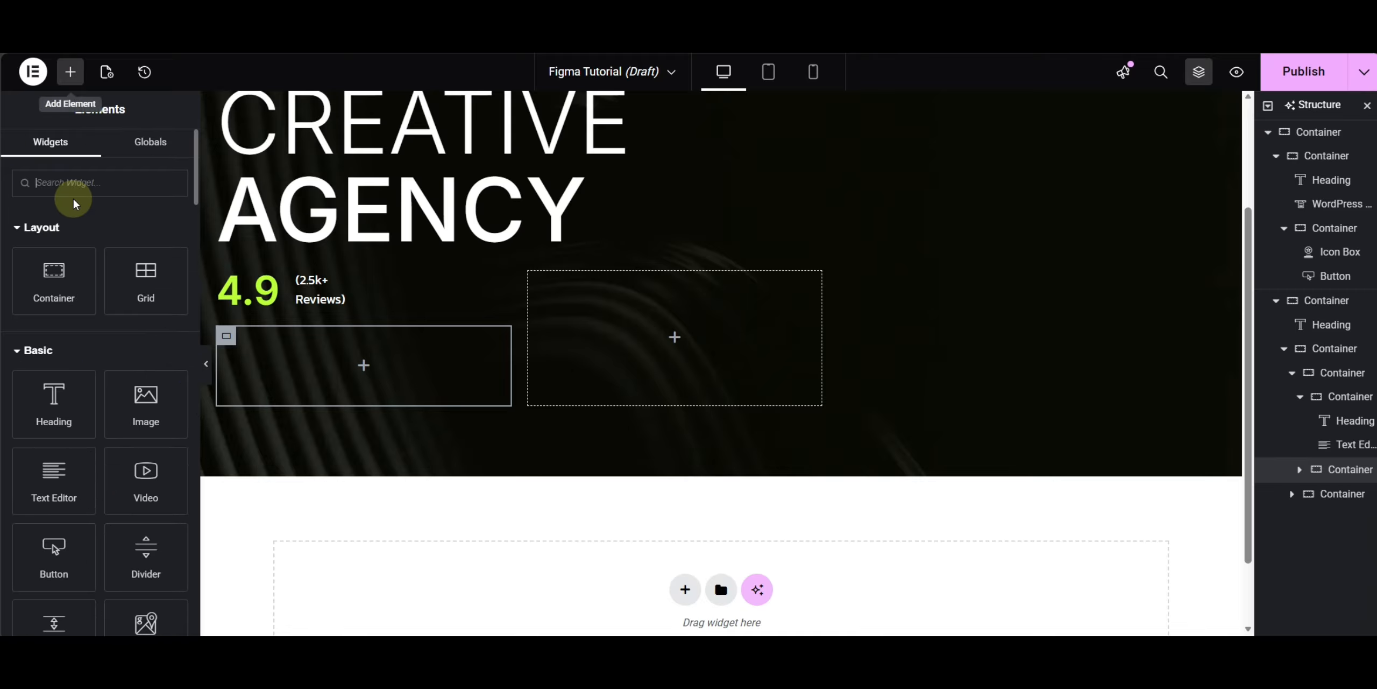
{"action": "left_click", "coordinate": [78, 183]}
{"action": "type", "text": "icon"}
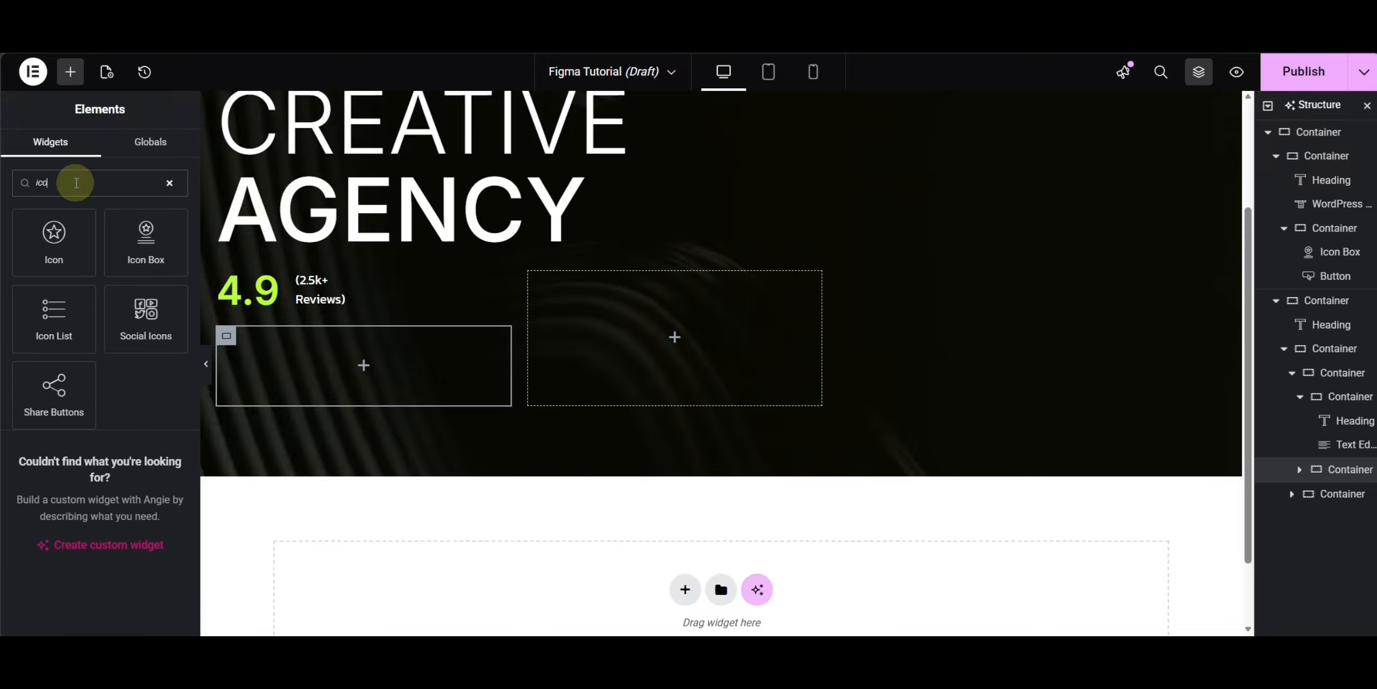
{"action": "left_click", "coordinate": [54, 245]}
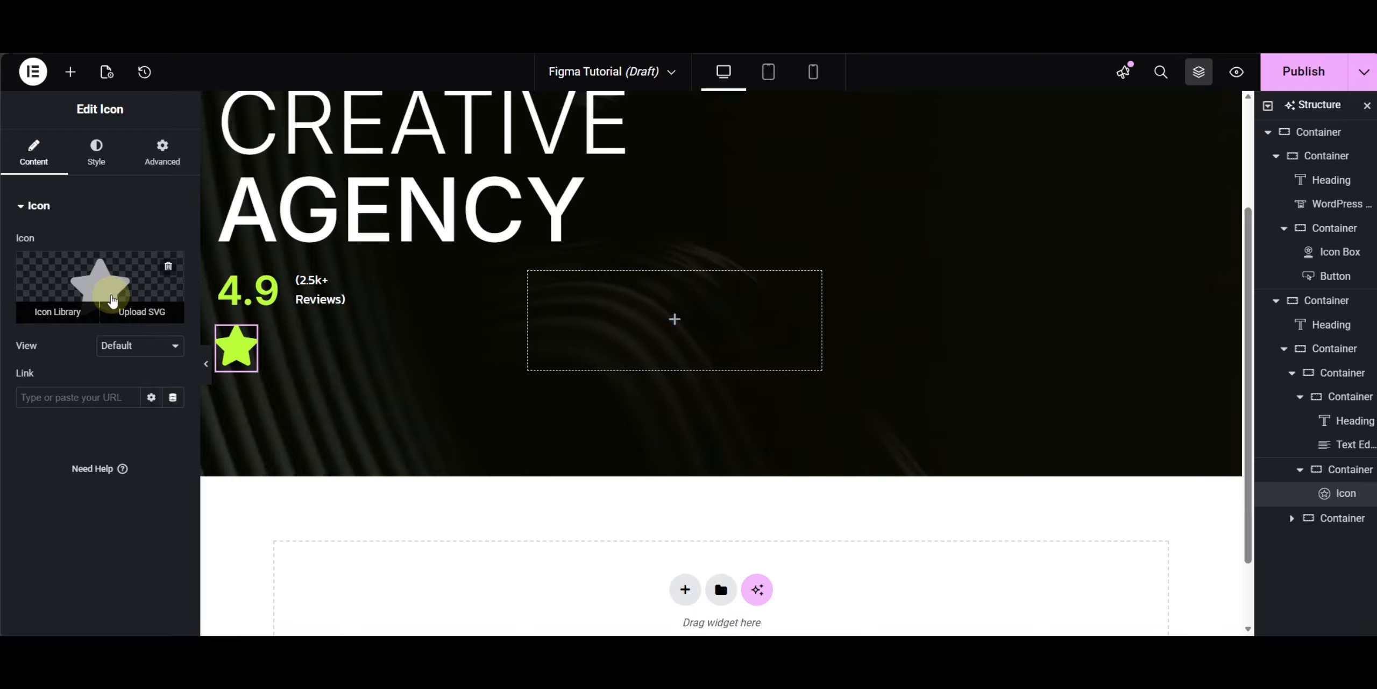
{"action": "left_click", "coordinate": [129, 347]}
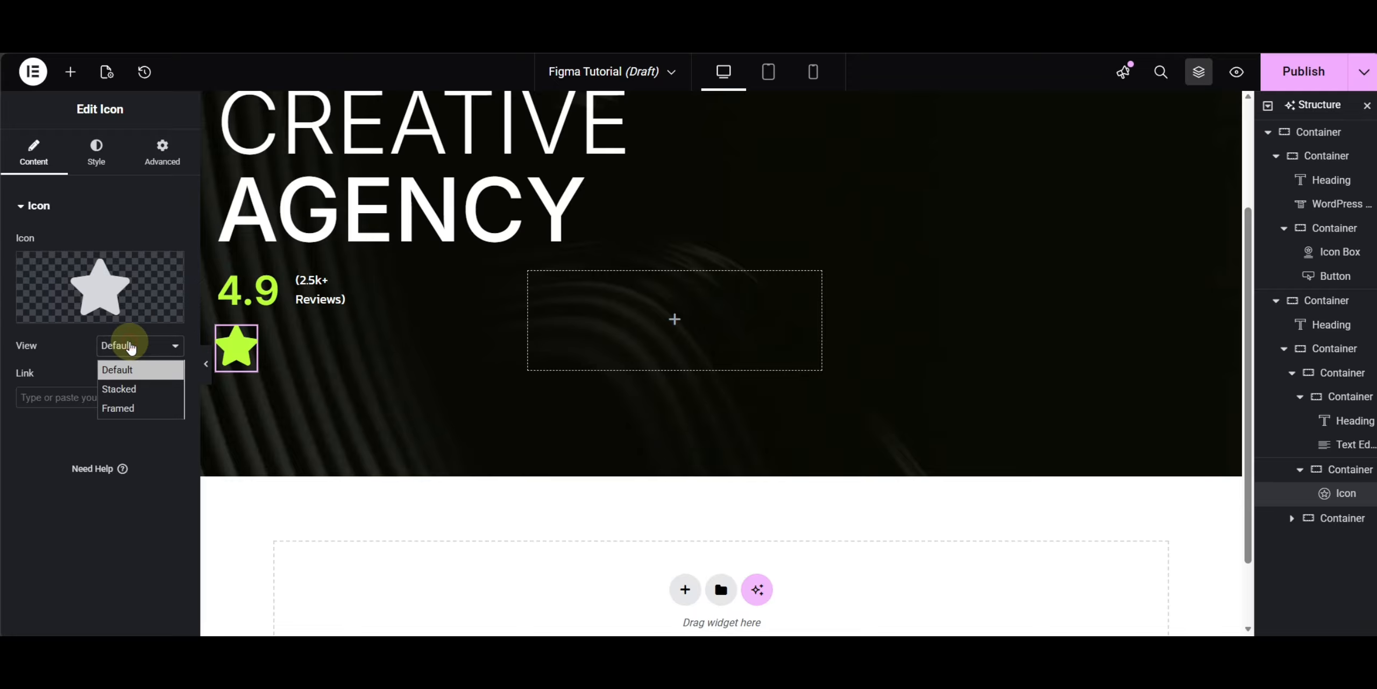
{"action": "left_click", "coordinate": [121, 388]}
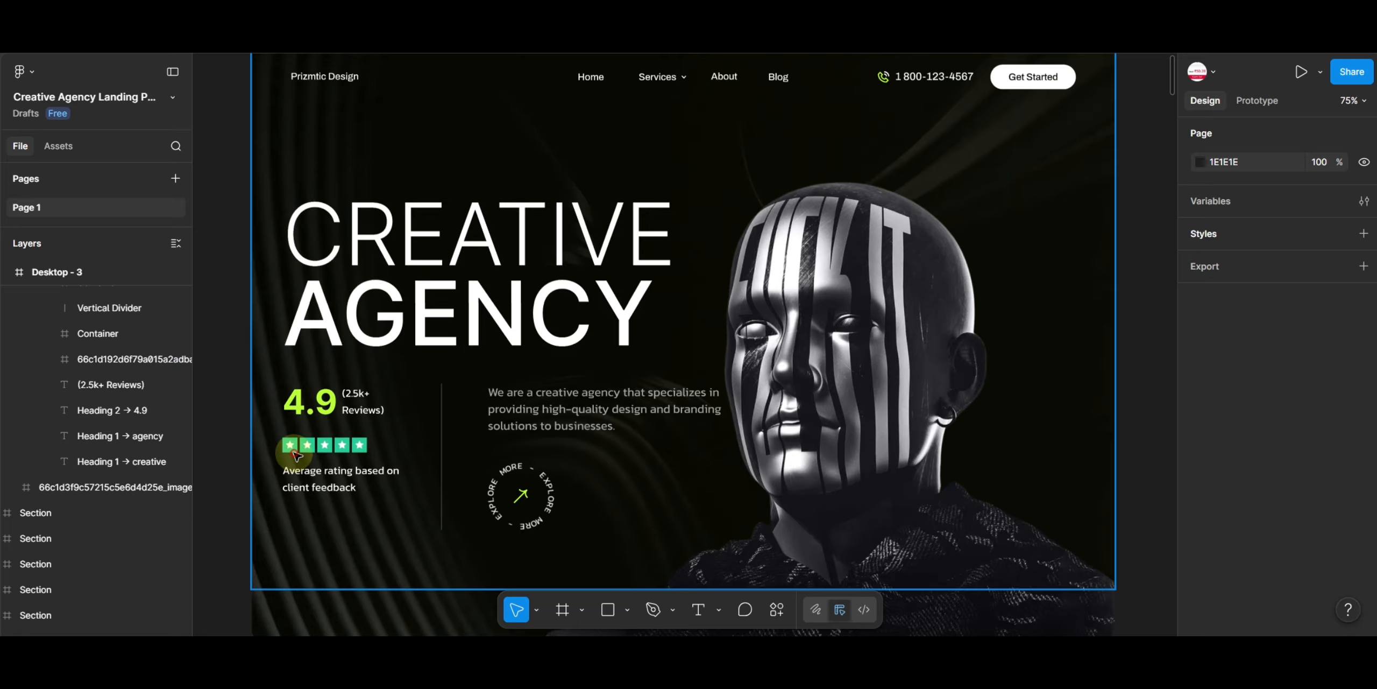
- In Figma, drill into the star rating to a single star and copy its fill color 29CC96
{"action": "left_click", "coordinate": [295, 454]}
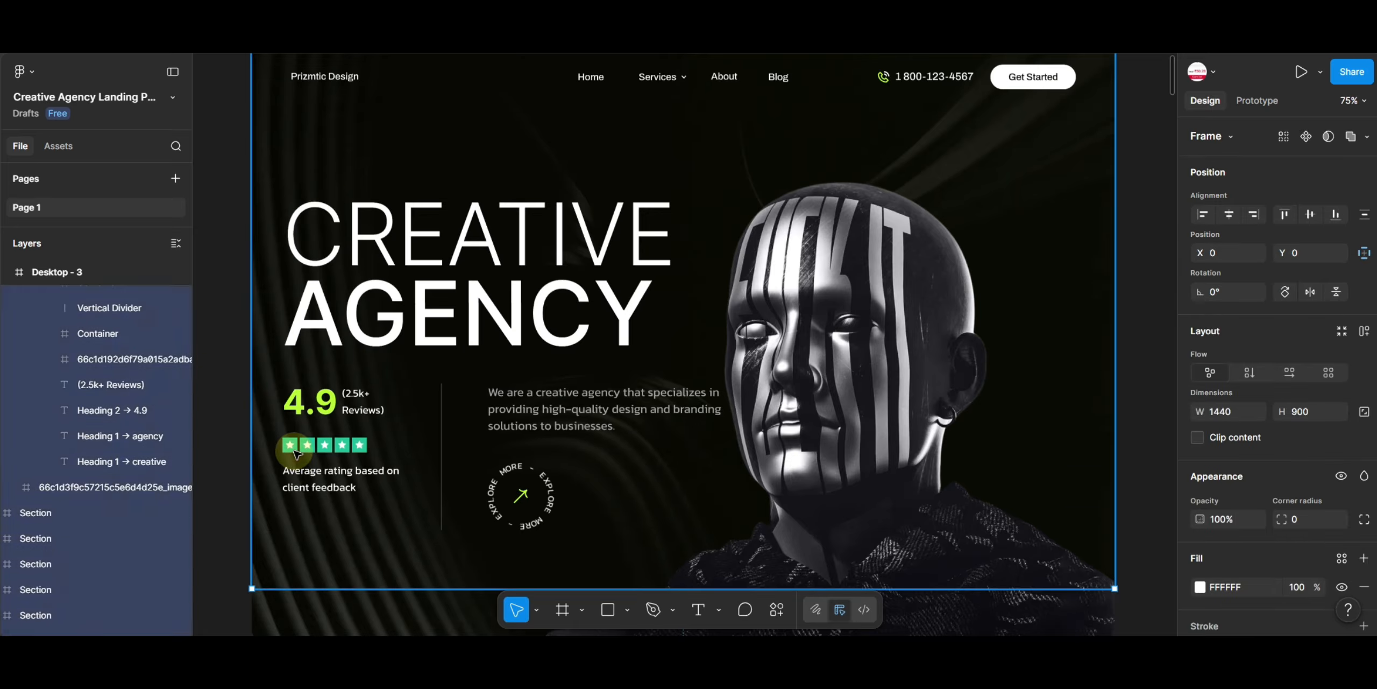
{"action": "double_click", "coordinate": [295, 454]}
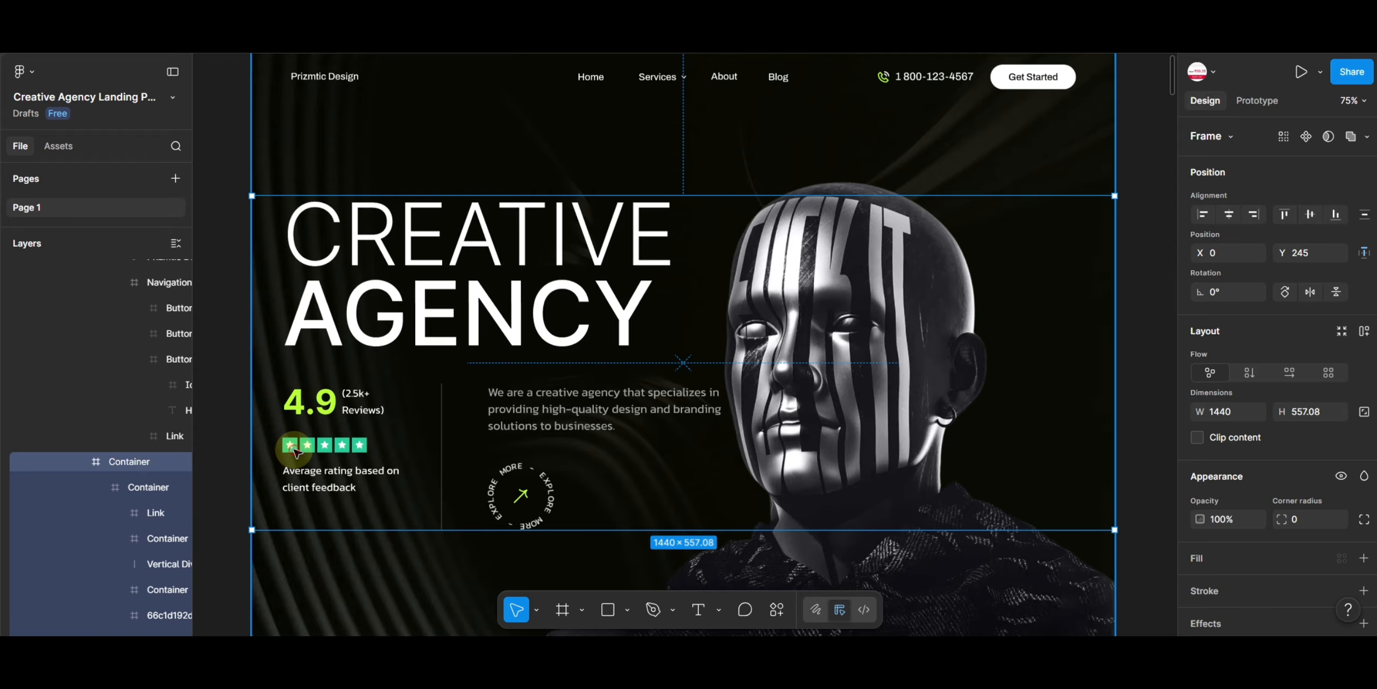
{"action": "double_click", "coordinate": [296, 454]}
{"action": "double_click", "coordinate": [295, 453]}
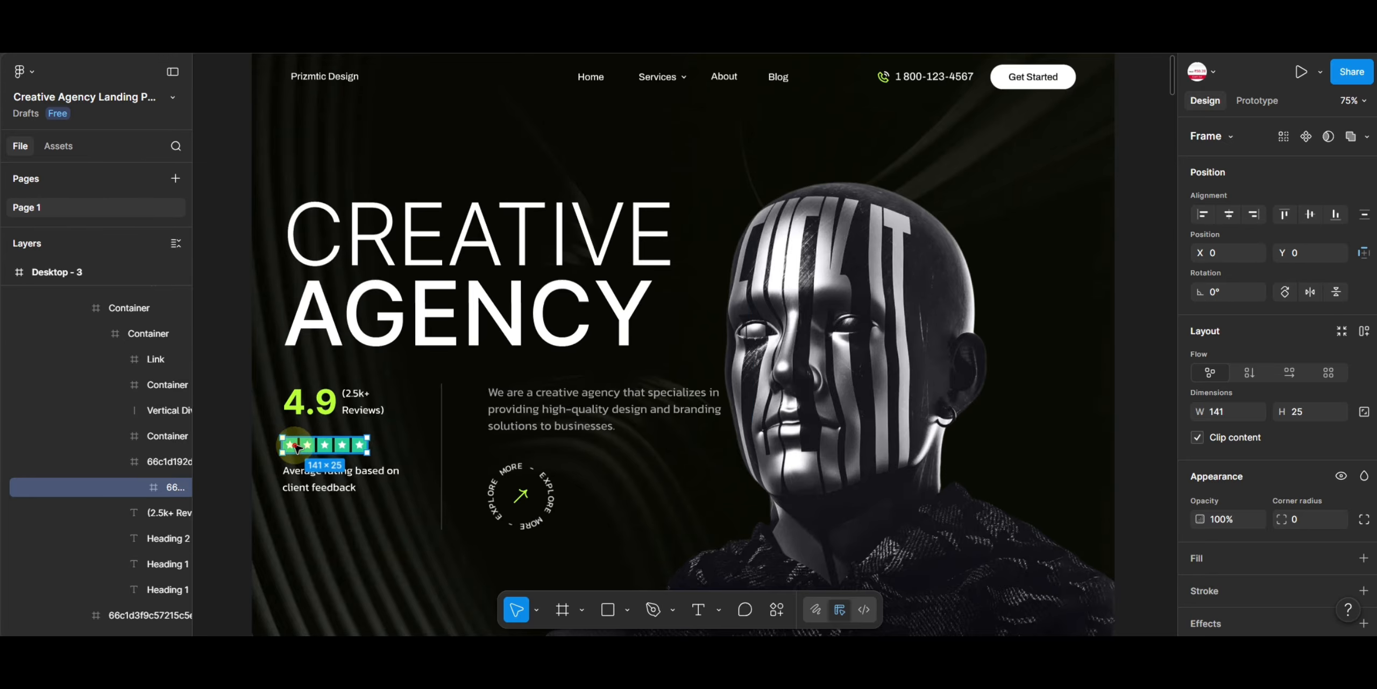
{"action": "double_click", "coordinate": [295, 447]}
{"action": "double_click", "coordinate": [295, 447]}
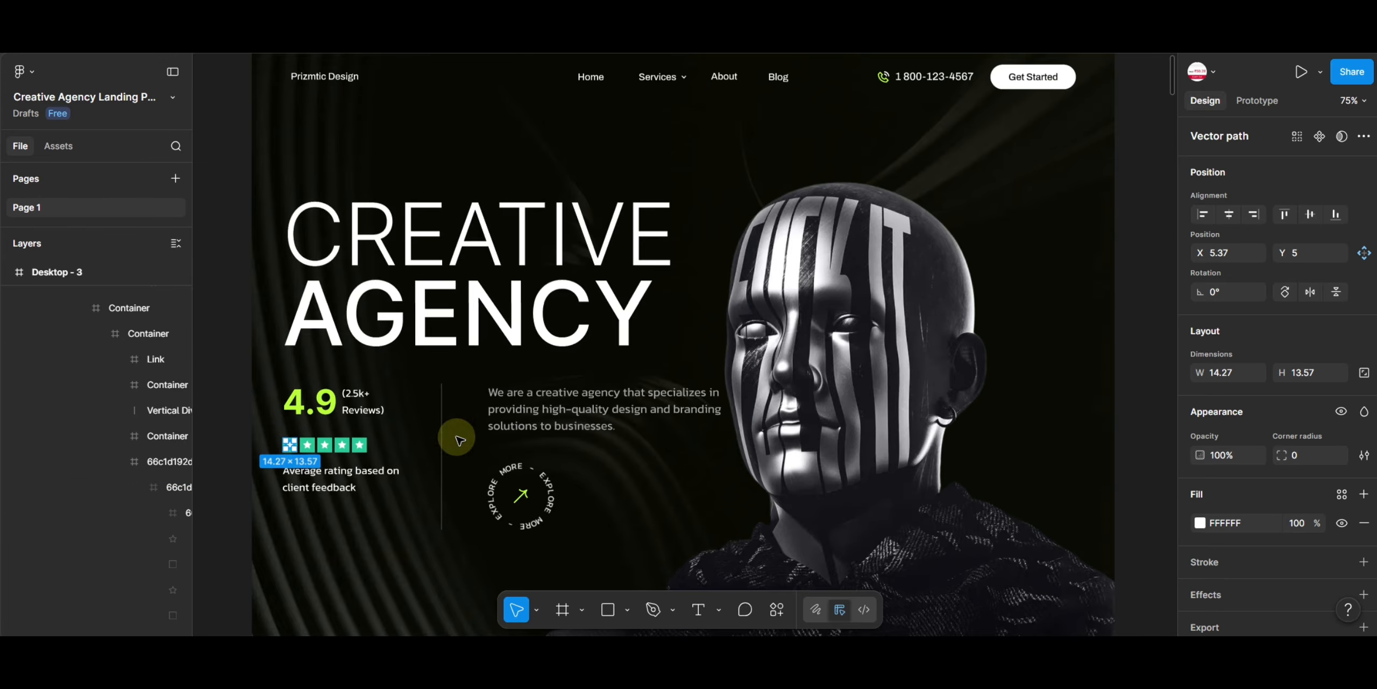
{"action": "scroll", "coordinate": [1262, 421], "scroll_direction": "down", "scroll_amount": 1}
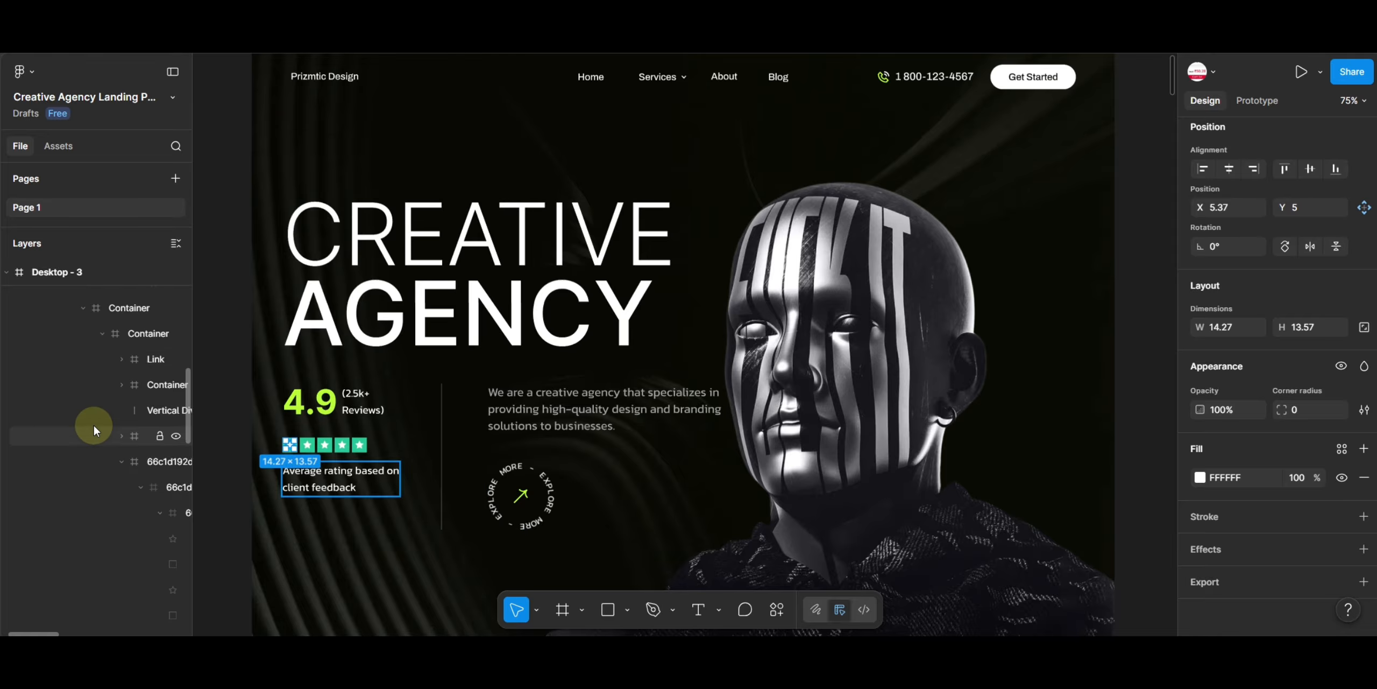
{"action": "left_click_drag", "start_coordinate": [52, 635], "coordinate": [75, 636]}
{"action": "left_click", "coordinate": [117, 438]}
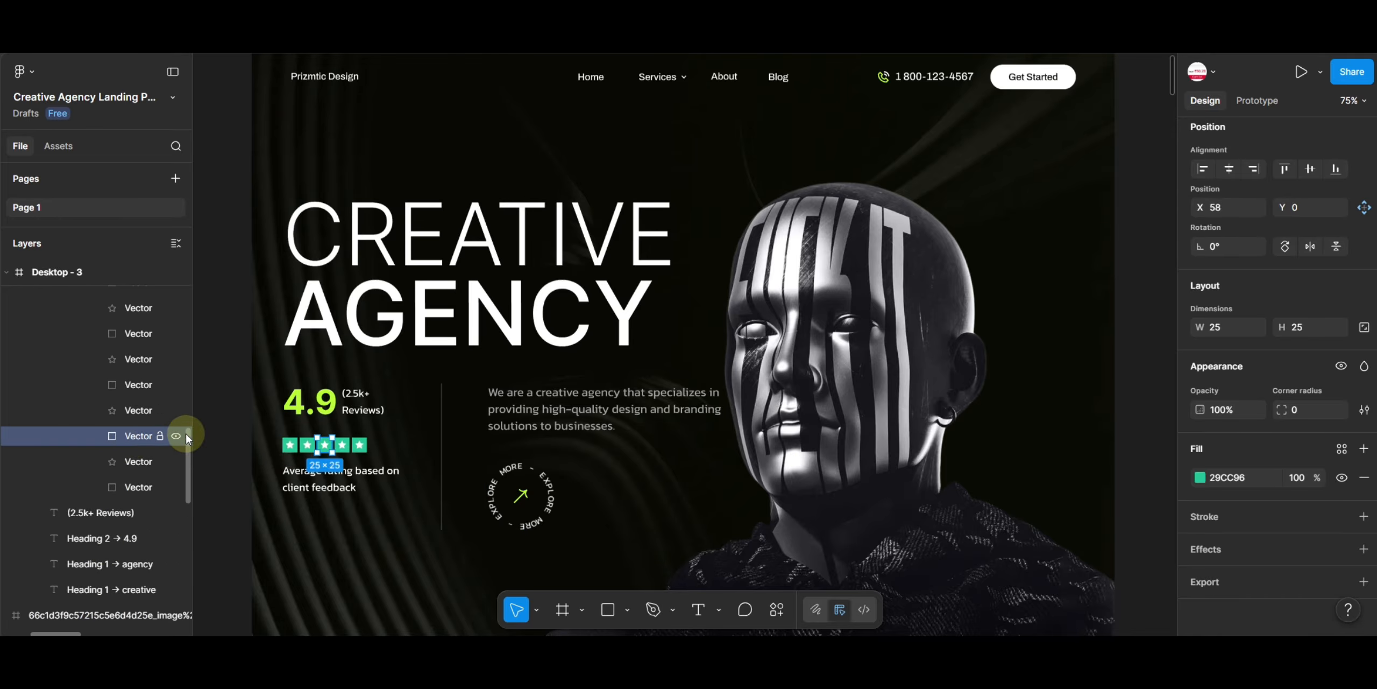
{"action": "left_click", "coordinate": [1228, 479]}
{"action": "key", "text": "ctrl+c"}
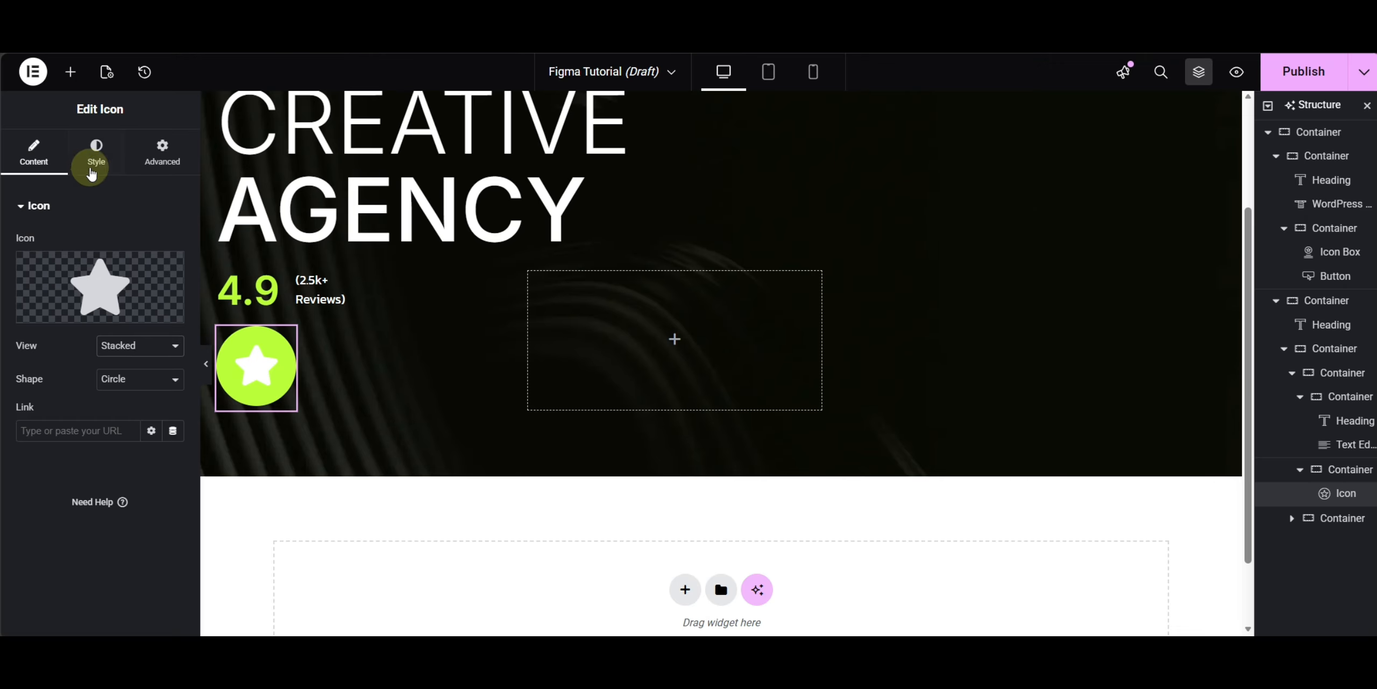
- Set the icon's primary color to #29CC96 by pasting the copied hex value
{"action": "left_click", "coordinate": [96, 156]}
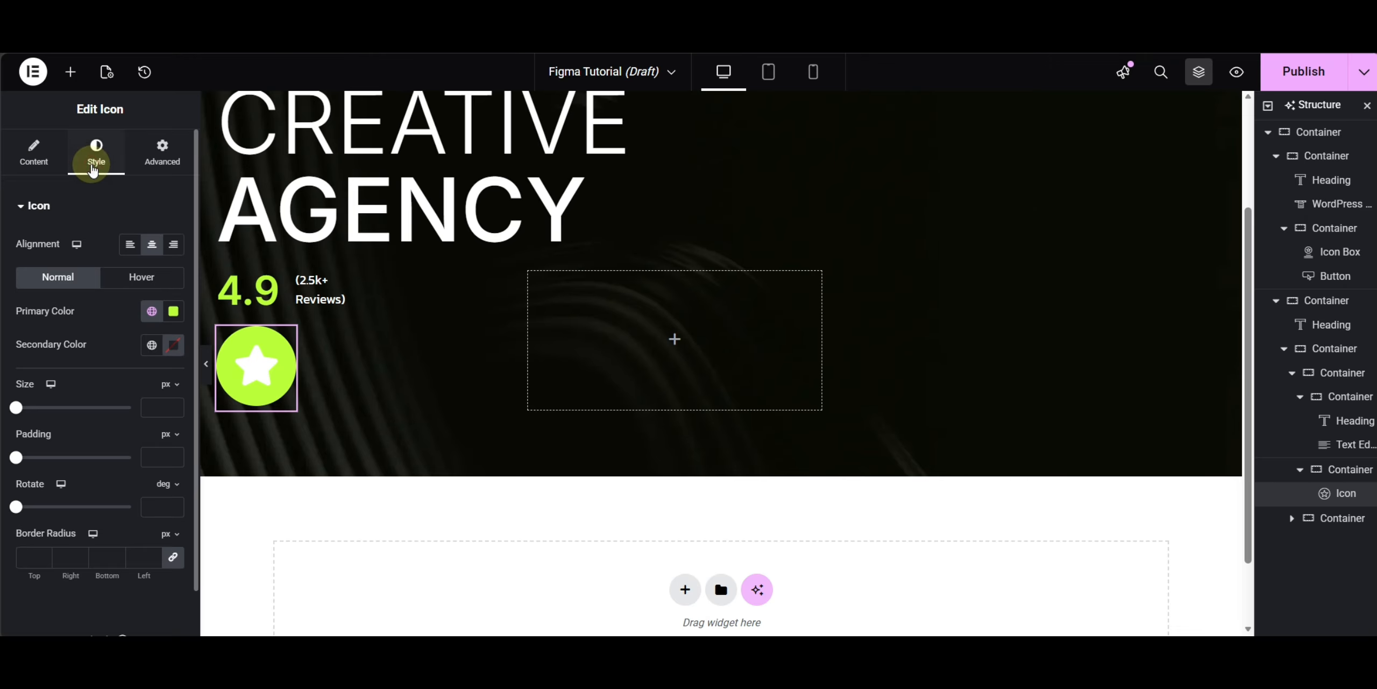
{"action": "left_click", "coordinate": [174, 311]}
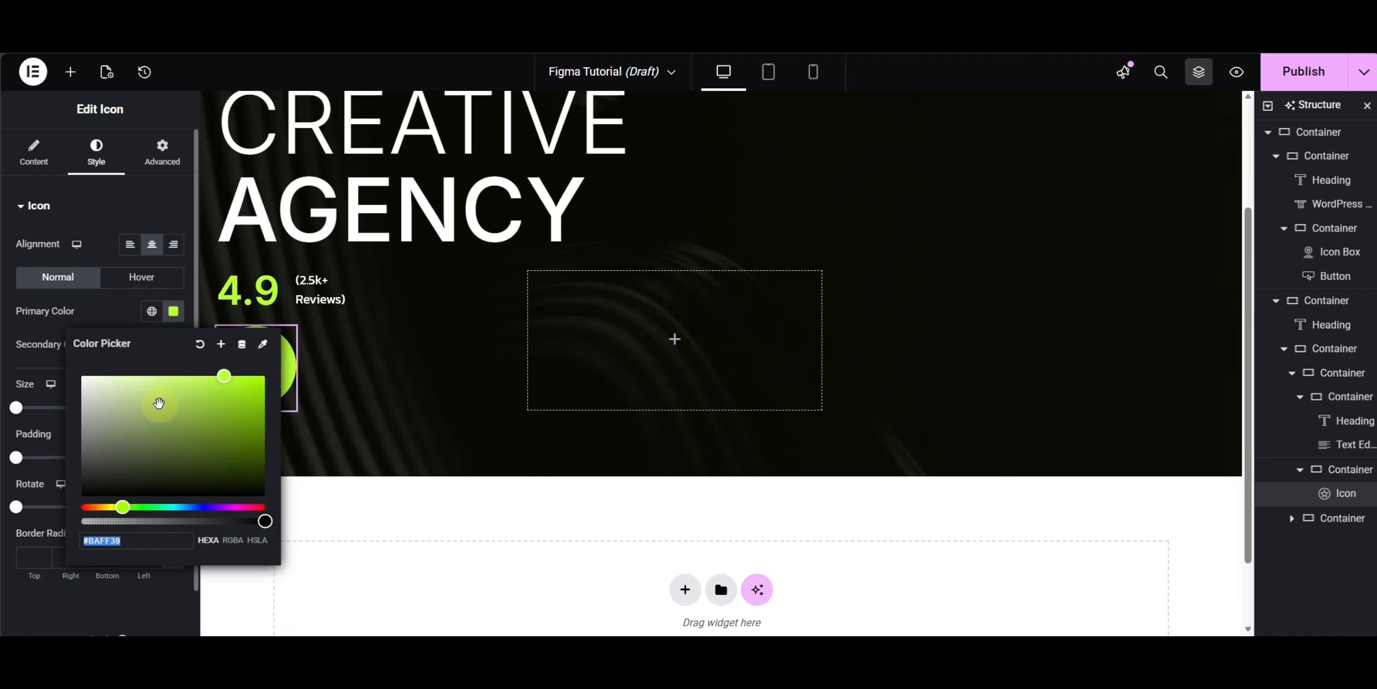
{"action": "left_click", "coordinate": [131, 541]}
{"action": "key", "text": "ctrl+v"}
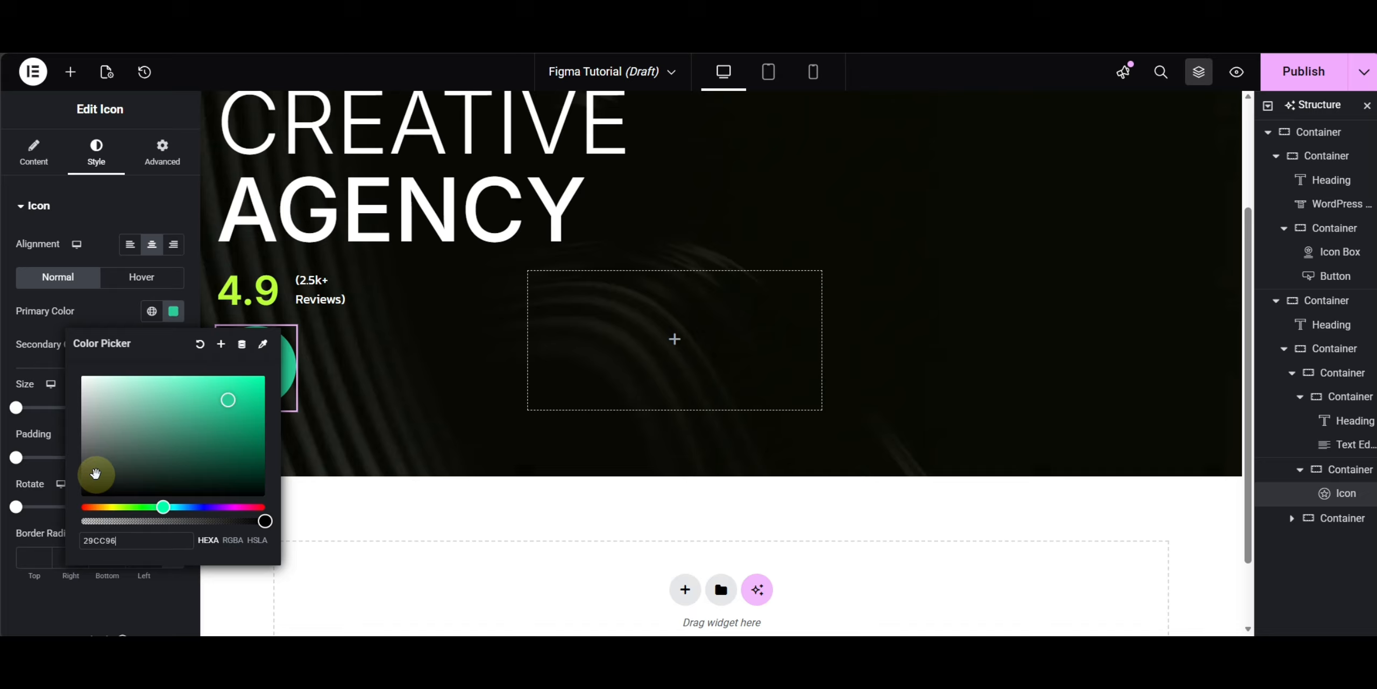
{"action": "left_click", "coordinate": [46, 363]}
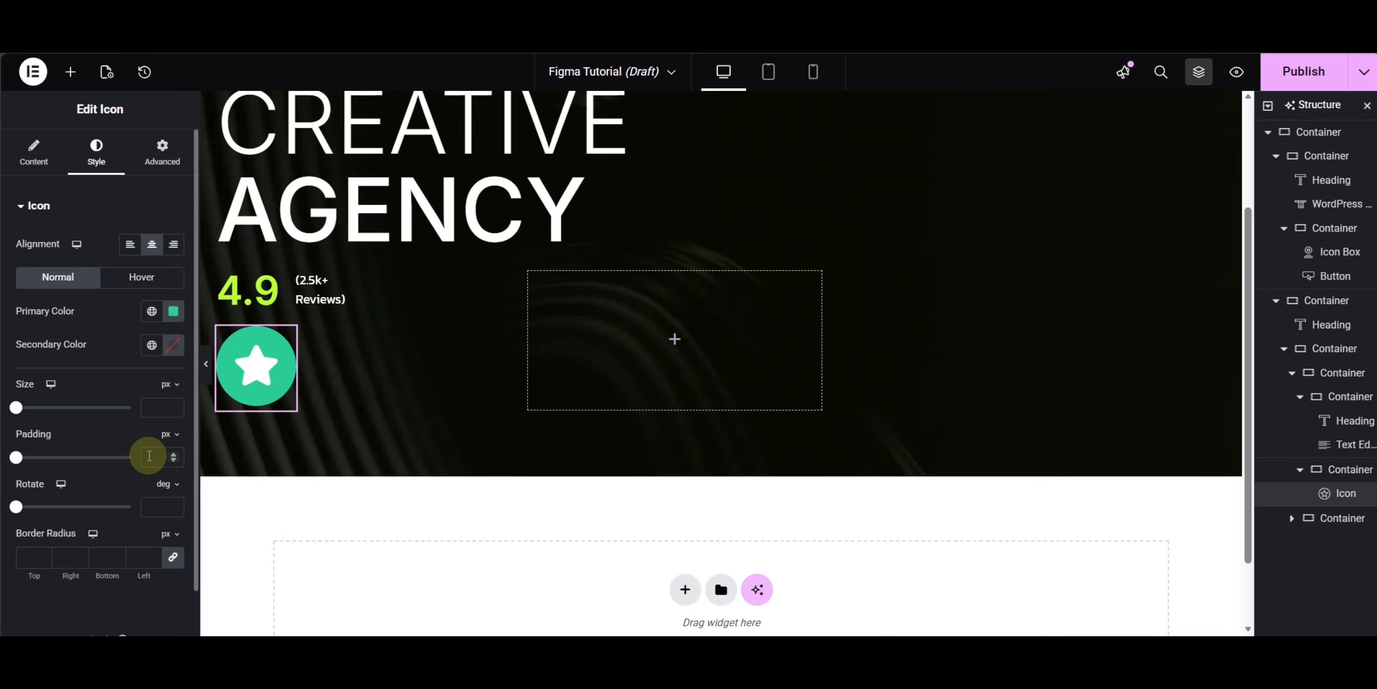
- Set the icon's border radius to 0 on all corners
{"action": "left_click", "coordinate": [139, 557]}
{"action": "type", "text": "0"}
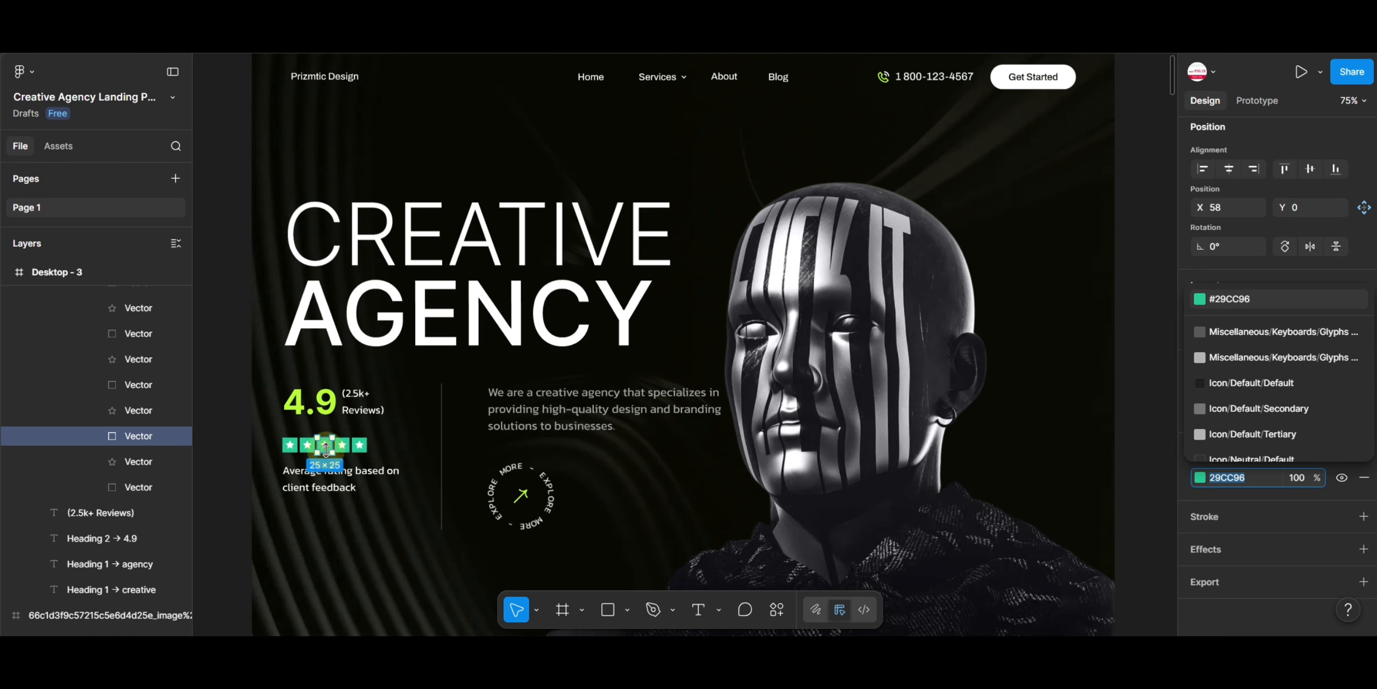
{"action": "left_click", "coordinate": [1247, 618]}
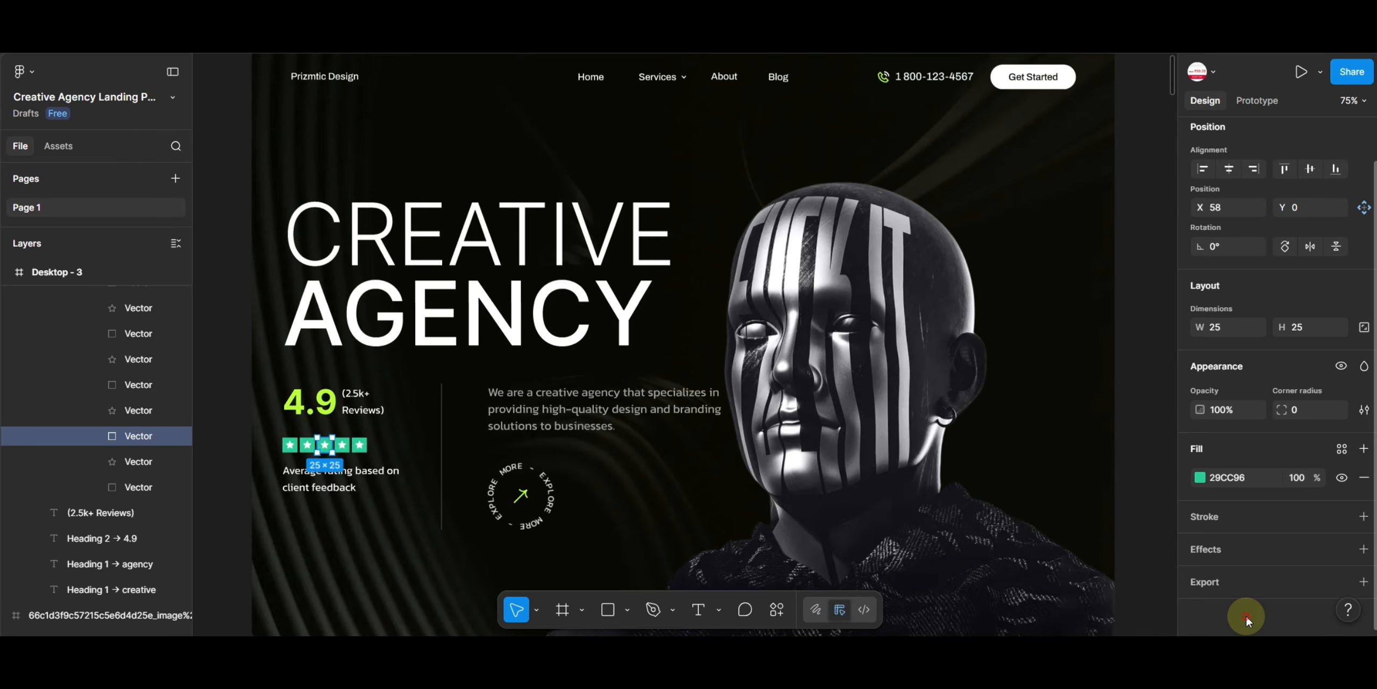
{"action": "scroll", "coordinate": [1245, 370], "scroll_direction": "up", "scroll_amount": 2}
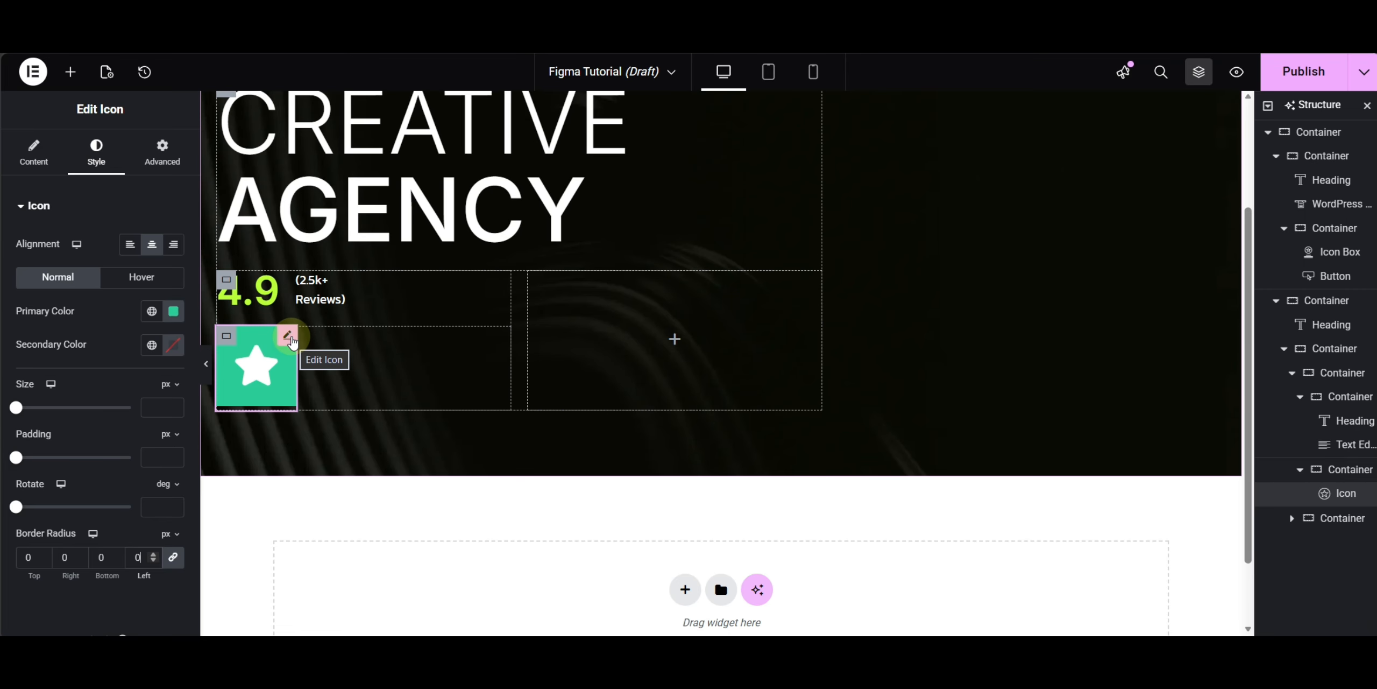
- Duplicate the star icon repeatedly to make a row of six star icons
{"action": "right_click", "coordinate": [286, 340]}
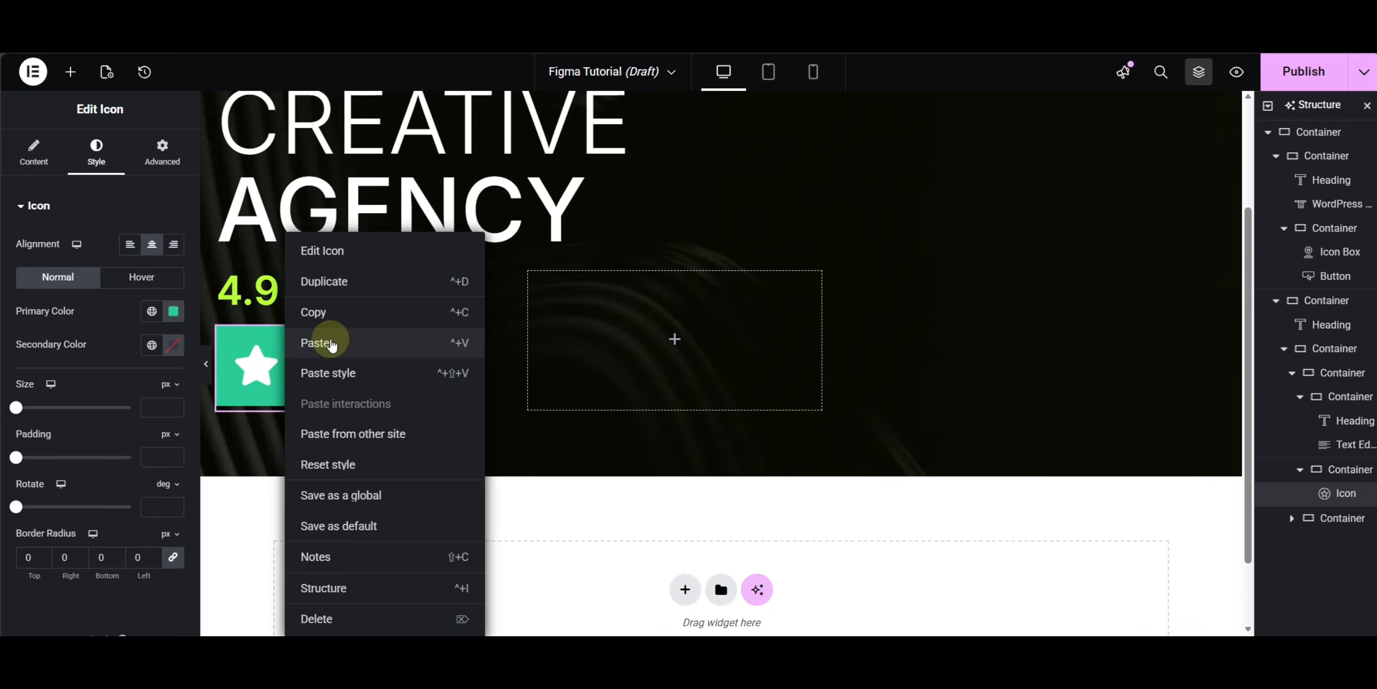
{"action": "left_click", "coordinate": [338, 286]}
{"action": "key", "text": "ctrl+d"}
{"action": "key", "text": "ctrl+d"}
{"action": "key", "text": "ctrl+d"}
{"action": "key", "text": "ctrl+d"}
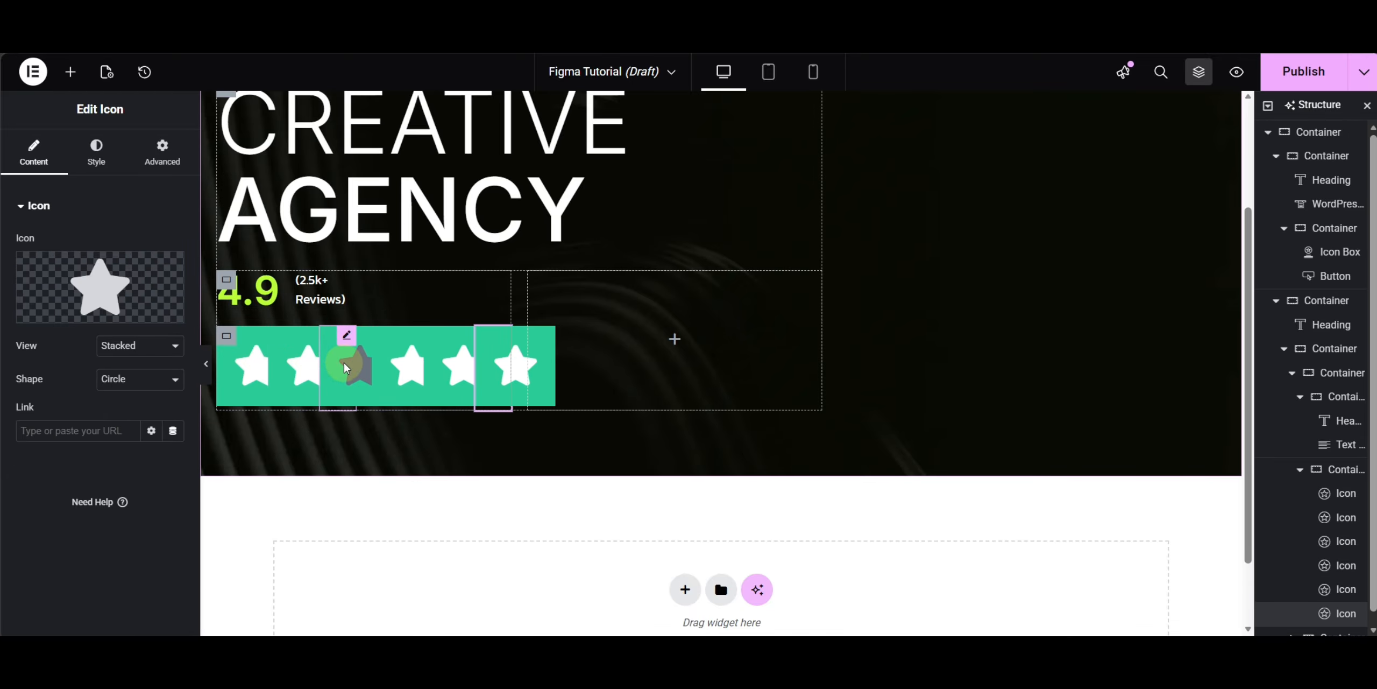
{"action": "left_click_drag", "start_coordinate": [344, 362], "coordinate": [259, 357]}
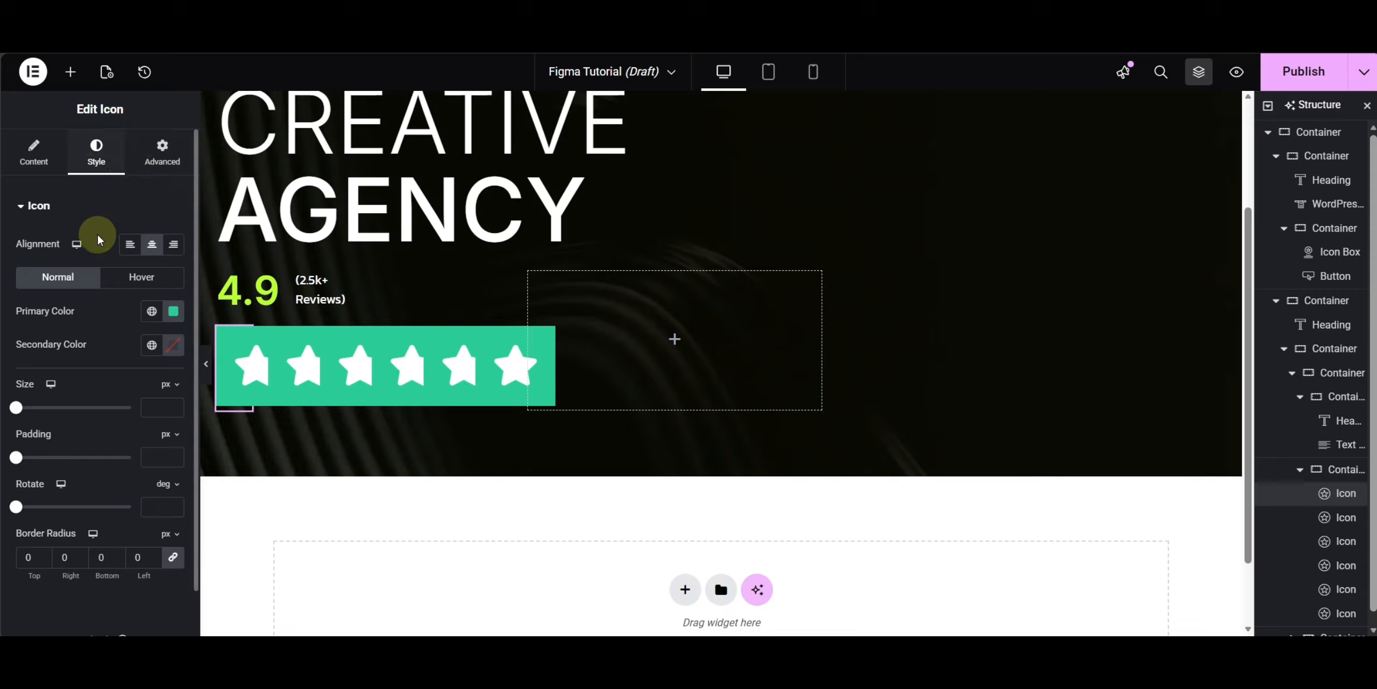
- Set the icon's hover primary color to #29CC96 by pasting the copied hex, and its hover secondary color to #FFFFFF
{"action": "left_click", "coordinate": [137, 277]}
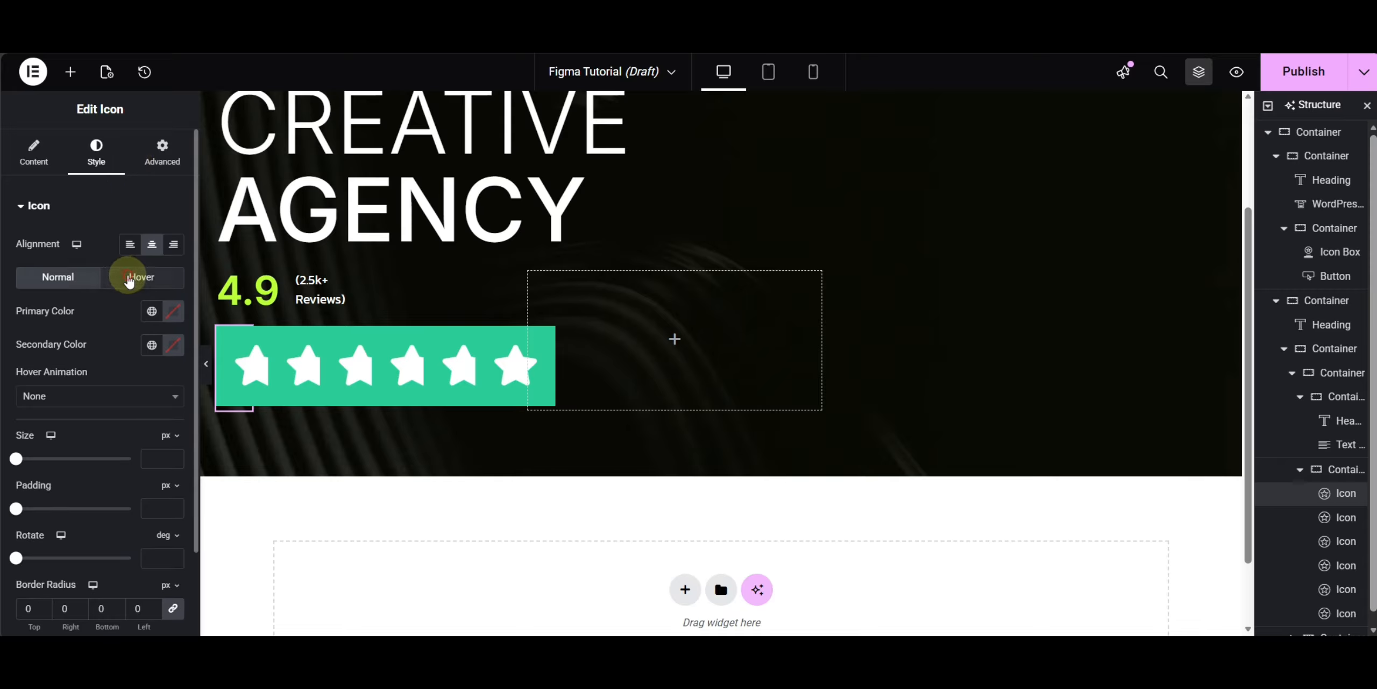
{"action": "left_click", "coordinate": [171, 317]}
{"action": "left_click", "coordinate": [136, 540]}
{"action": "key", "text": "ctrl+v"}
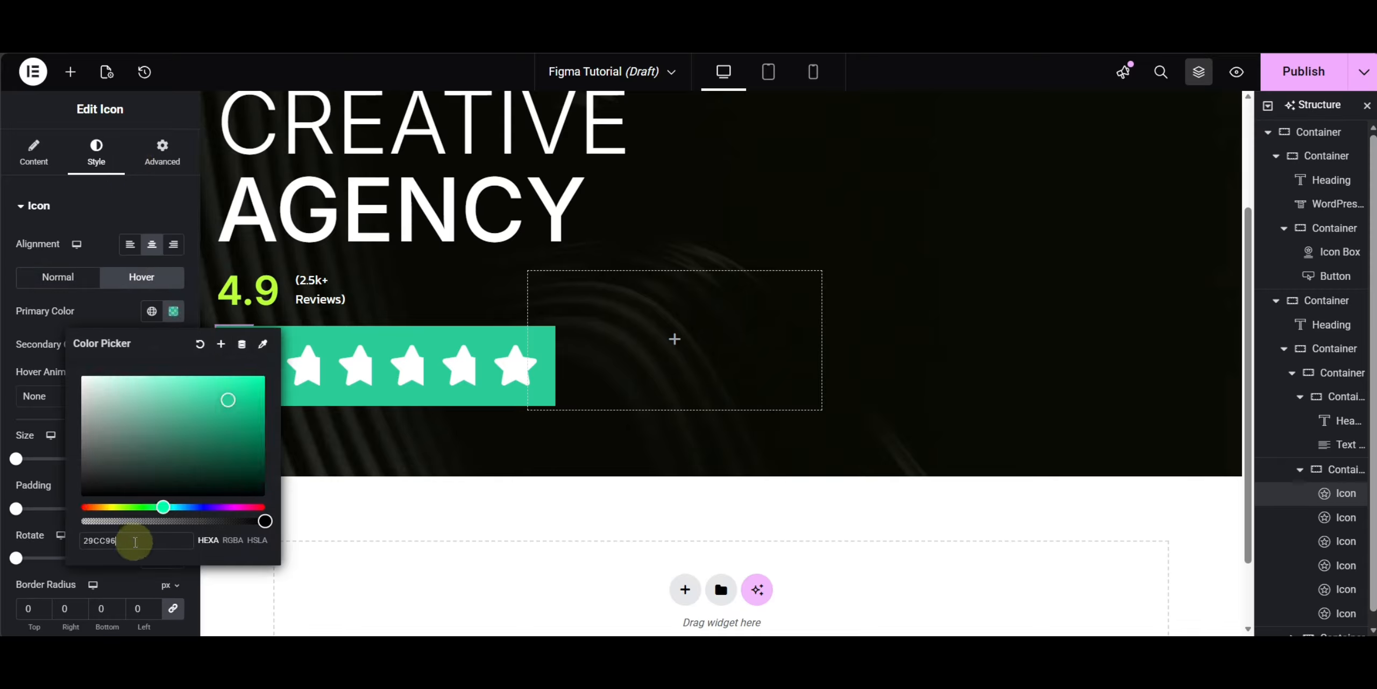
{"action": "left_click", "coordinate": [98, 319]}
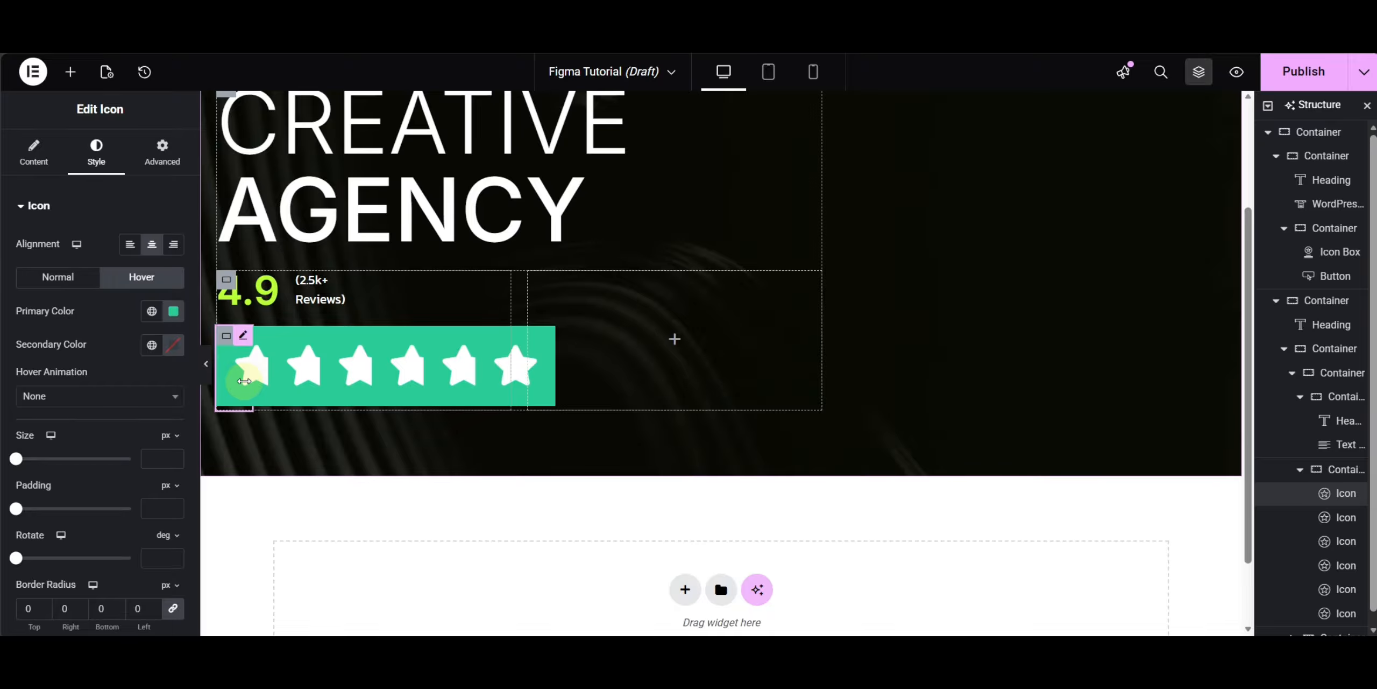
{"action": "left_click", "coordinate": [170, 350]}
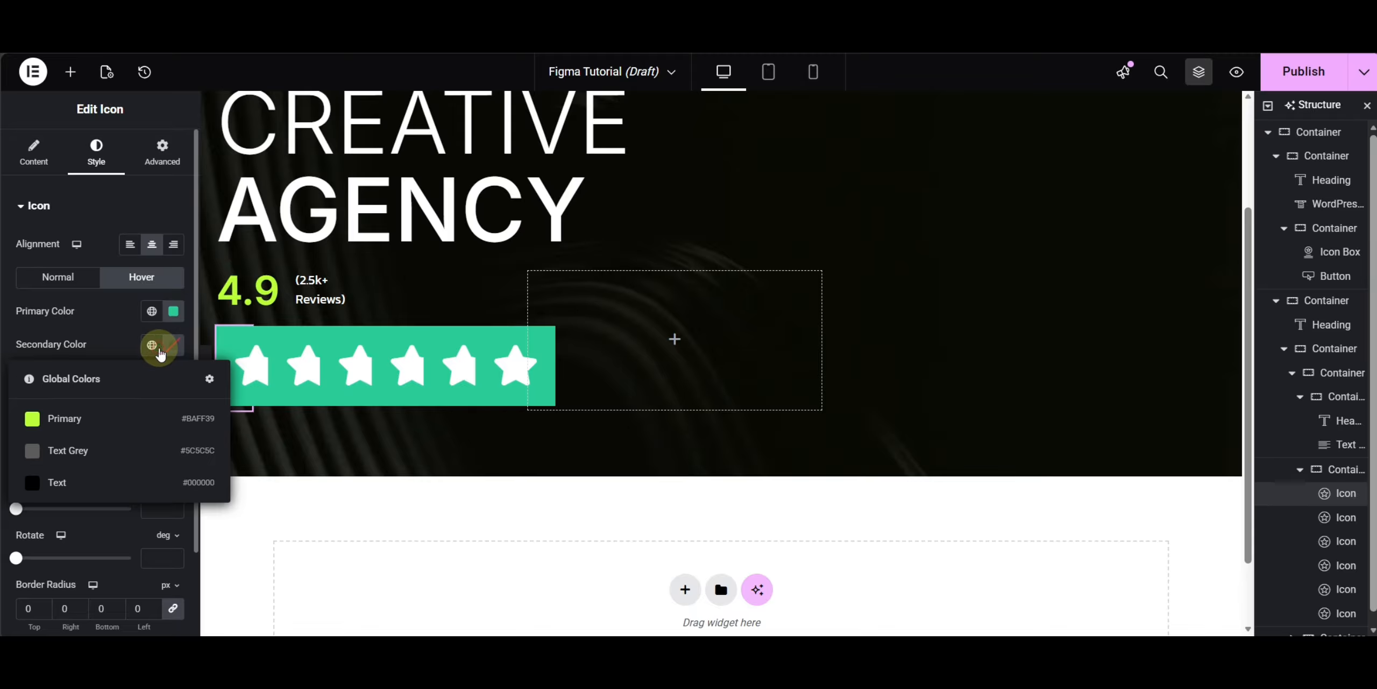
{"action": "left_click", "coordinate": [36, 323]}
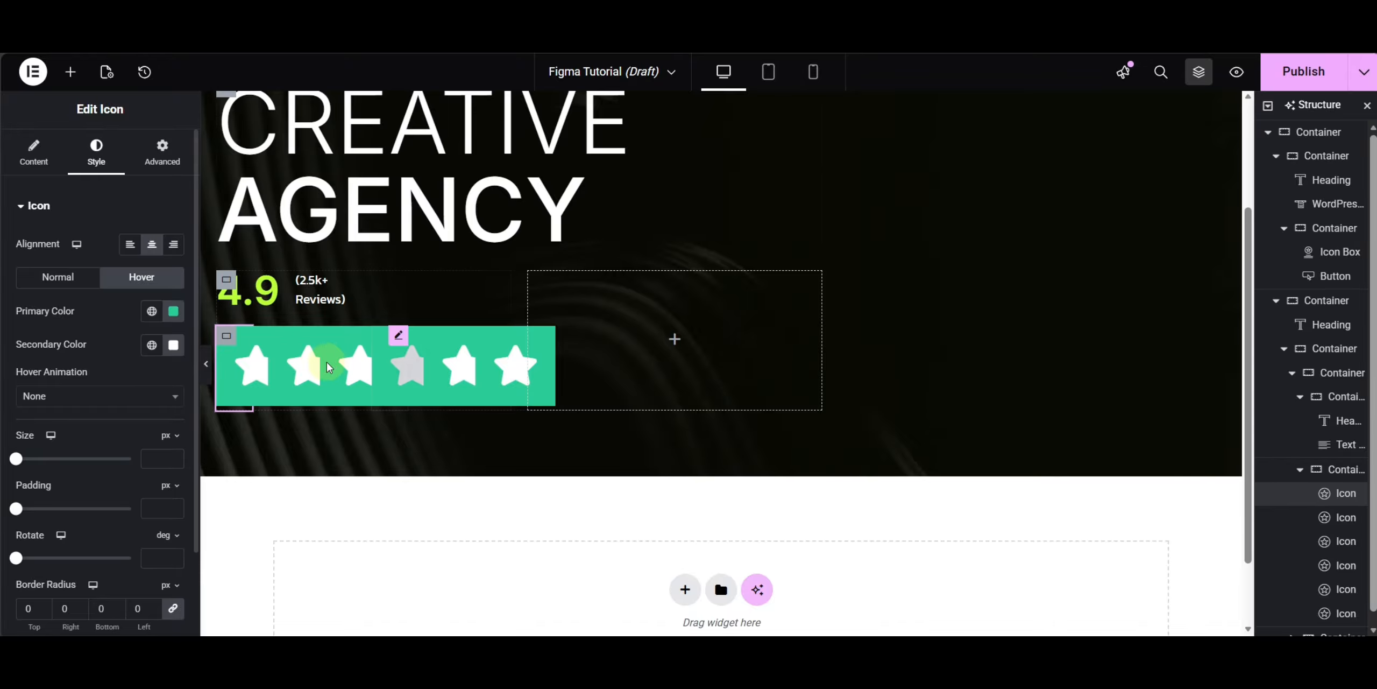
- Delete five of the duplicated star icons, leaving a single star
{"action": "left_click", "coordinate": [293, 337]}
{"action": "key", "text": "Delete"}
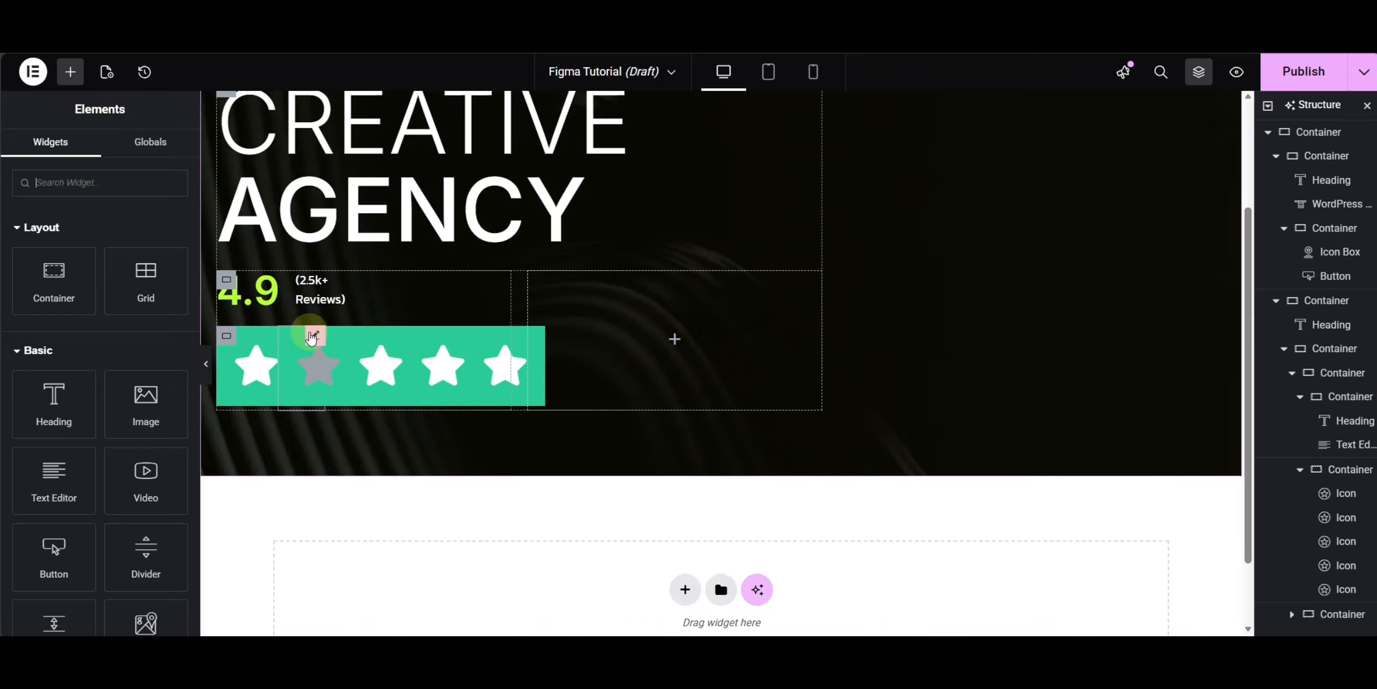
{"action": "left_click", "coordinate": [315, 336]}
{"action": "key", "text": "Delete"}
{"action": "left_click", "coordinate": [345, 336]}
{"action": "key", "text": "Delete"}
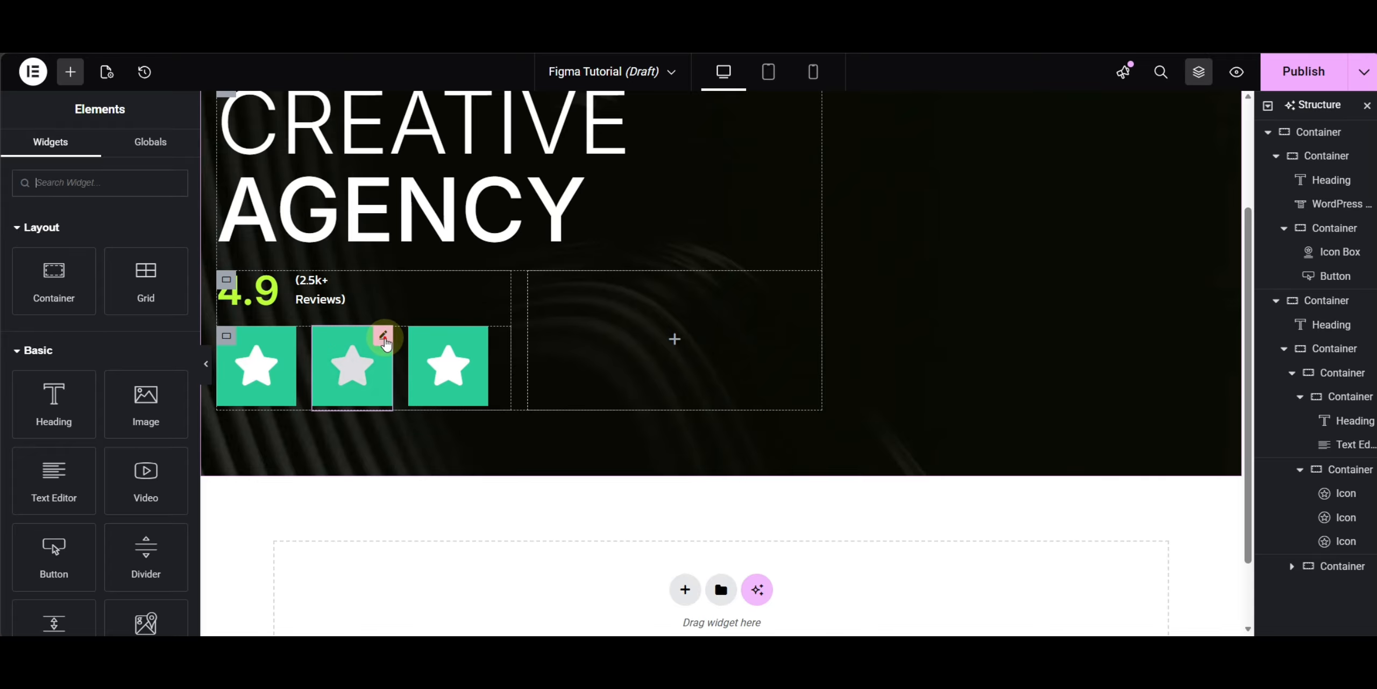
{"action": "left_click", "coordinate": [385, 336]}
{"action": "key", "text": "Delete"}
{"action": "left_click", "coordinate": [388, 337]}
{"action": "key", "text": "Delete"}
- Set the star icon's size to 10 px and duplicate it into a row of five stars
{"action": "left_click", "coordinate": [257, 365]}
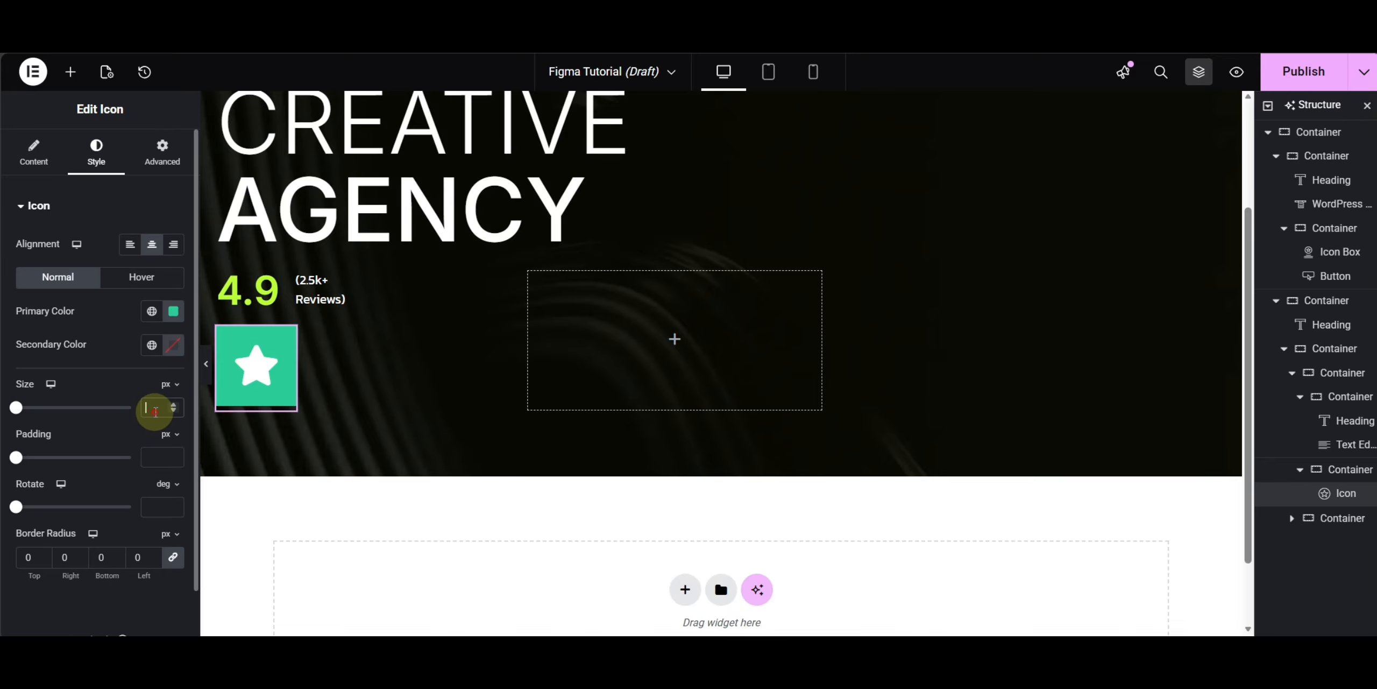
{"action": "type", "text": "10"}
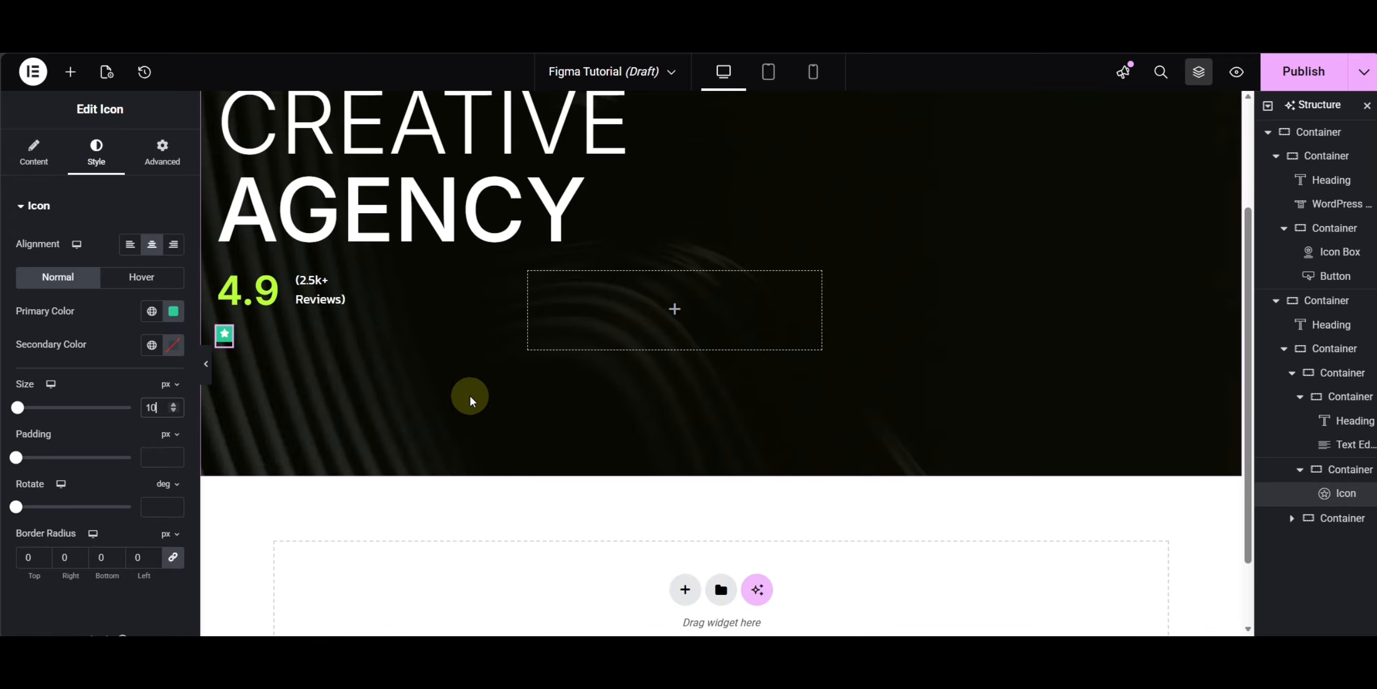
{"action": "key", "text": "ctrl+d"}
{"action": "key", "text": "ctrl+d"}
{"action": "key", "text": "ctrl+d"}
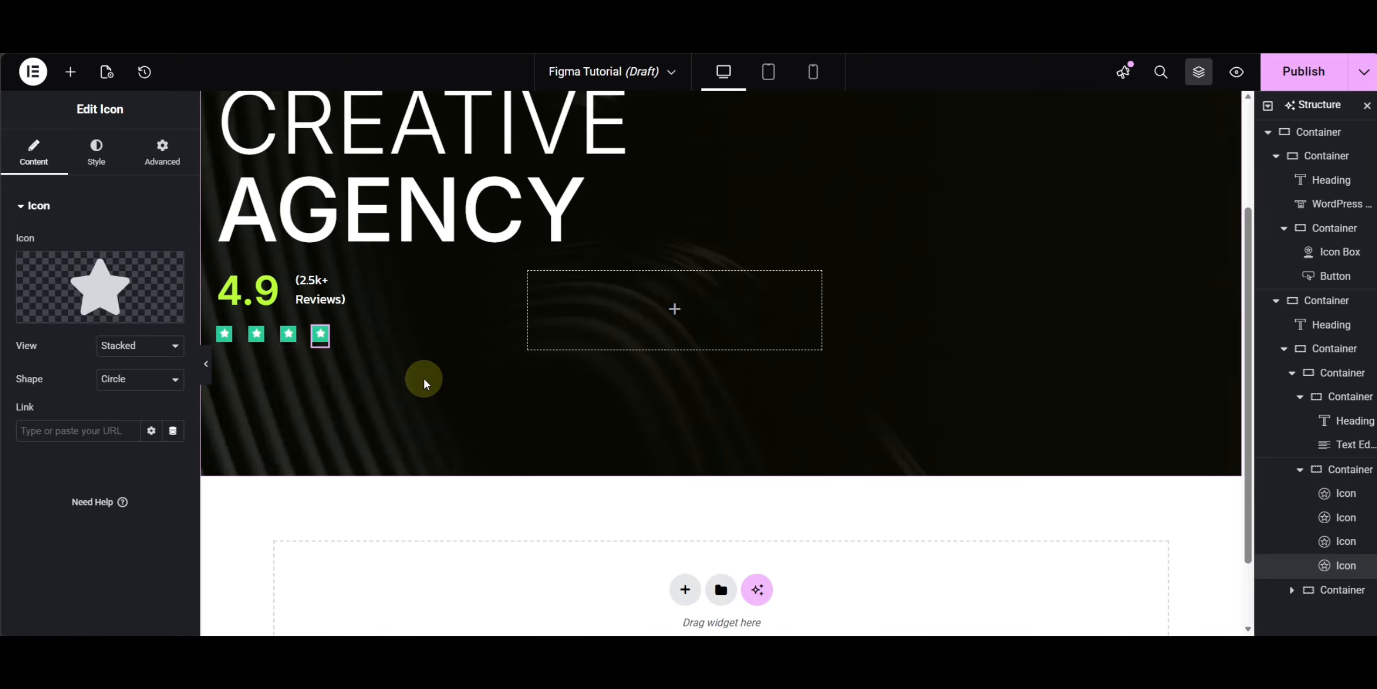
{"action": "key", "text": "ctrl+d"}
- Set the star row container's gap to 5 px
{"action": "left_click", "coordinate": [1275, 469]}
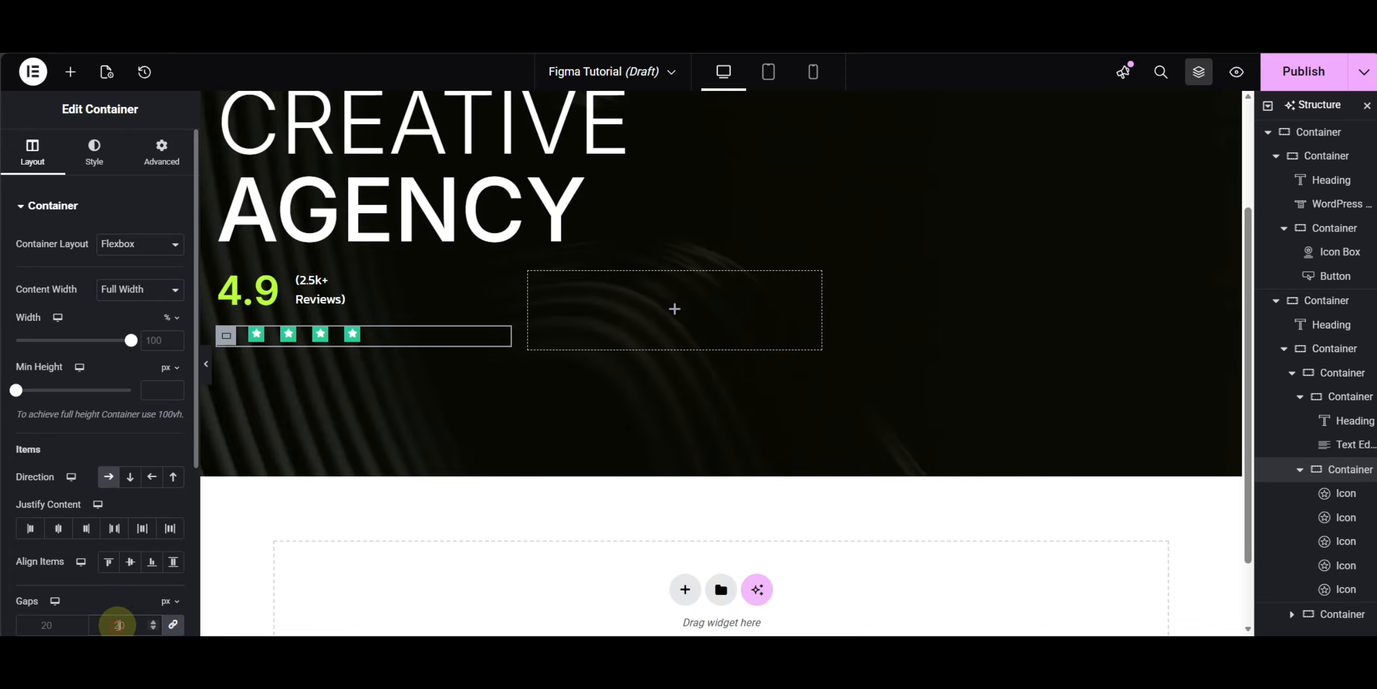
{"action": "type", "text": "1"}
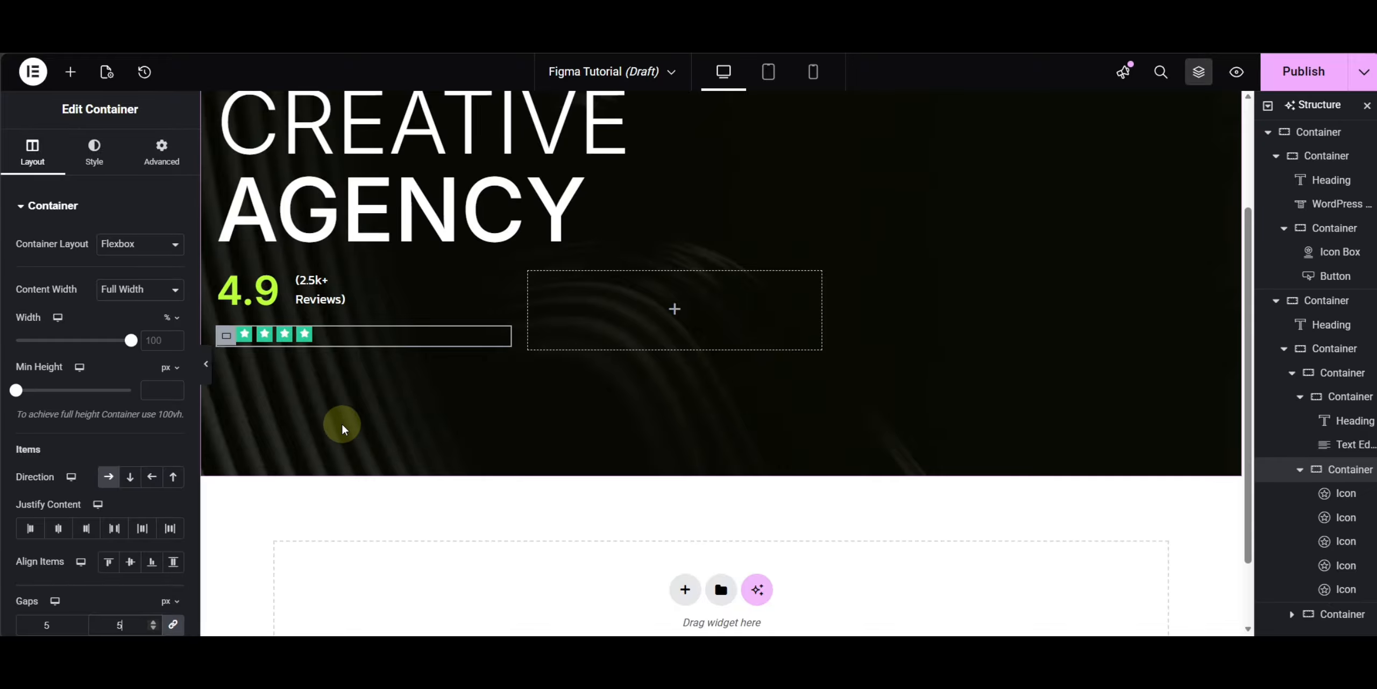
{"action": "left_click", "coordinate": [206, 364]}
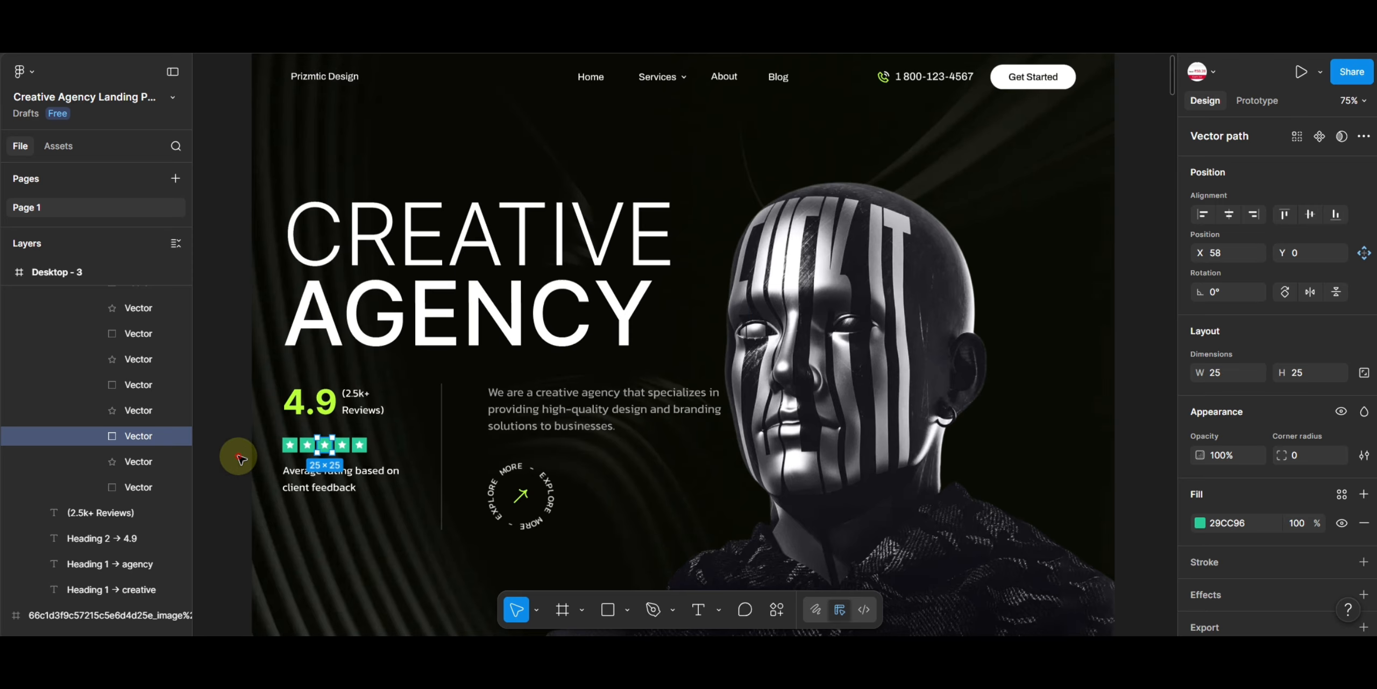
- In Figma, select and copy the 'Average rating based on client feedback' text
{"action": "left_click", "coordinate": [243, 463]}
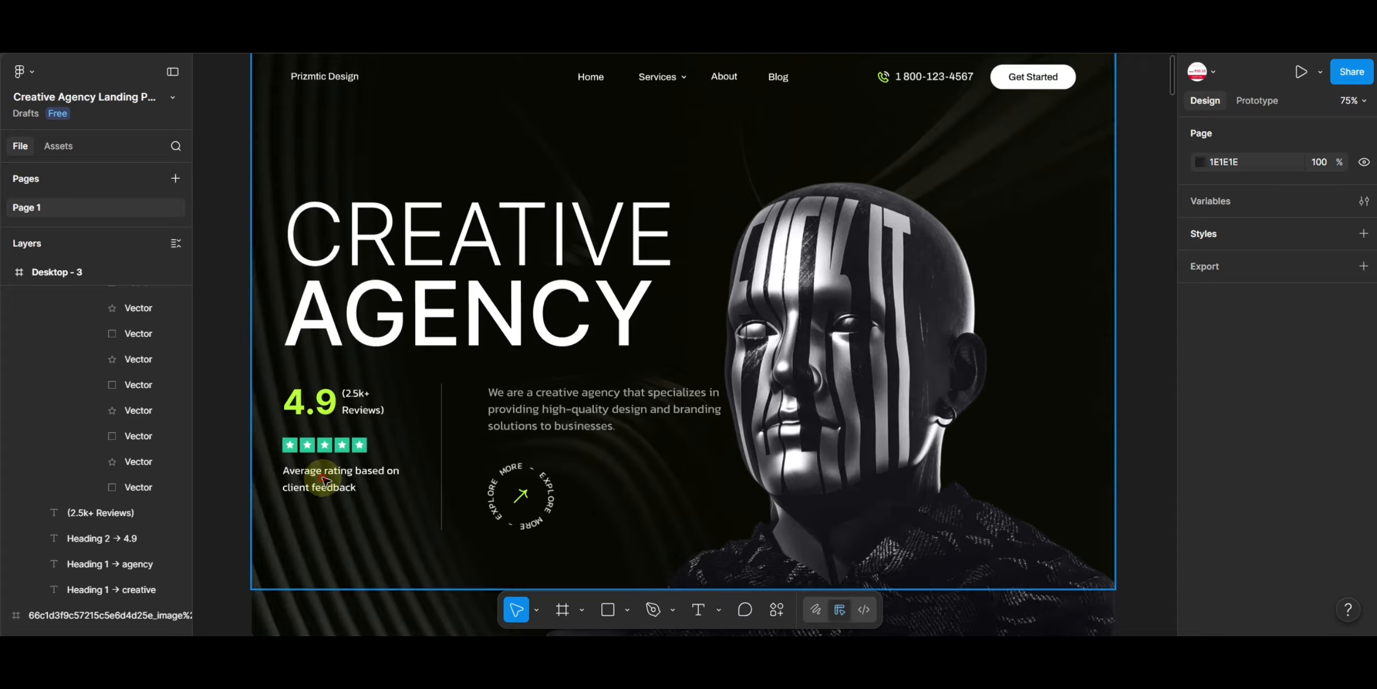
{"action": "left_click", "coordinate": [342, 476]}
{"action": "double_click", "coordinate": [342, 477]}
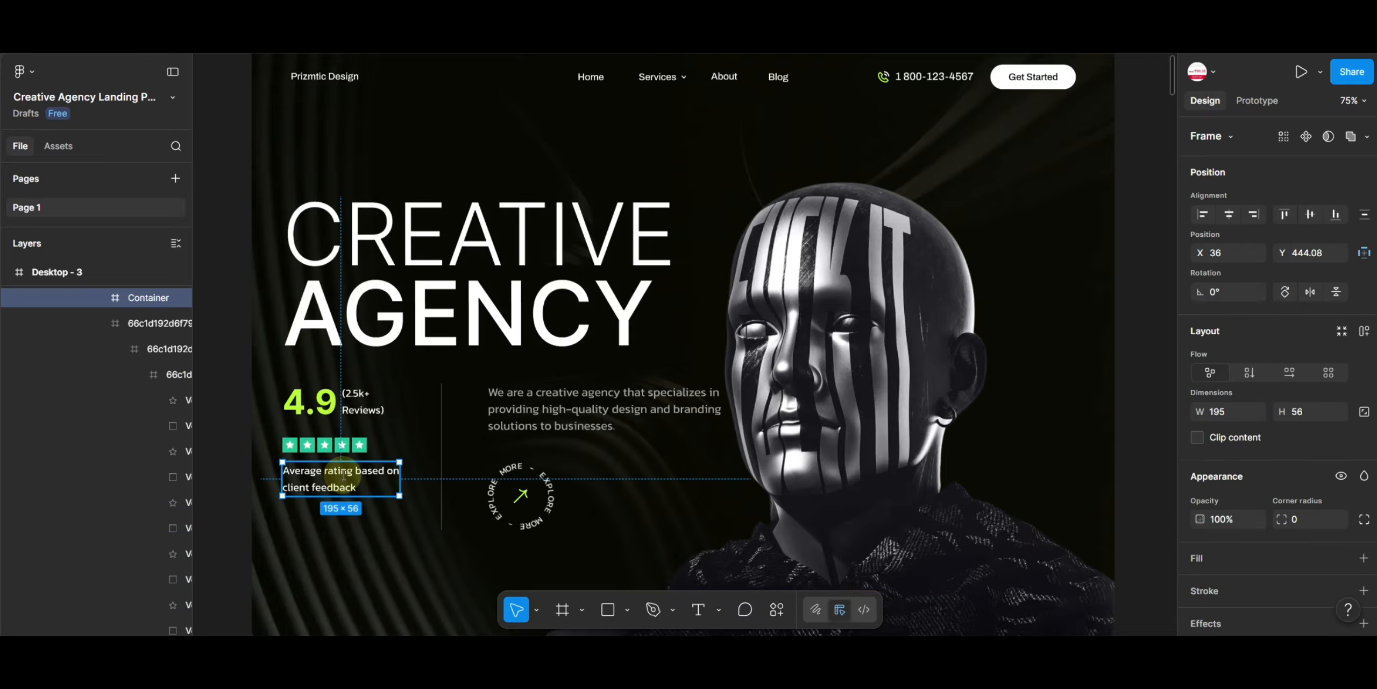
{"action": "double_click", "coordinate": [344, 473]}
{"action": "double_click", "coordinate": [337, 476]}
{"action": "triple_click", "coordinate": [336, 475]}
{"action": "key", "text": "ctrl+c"}
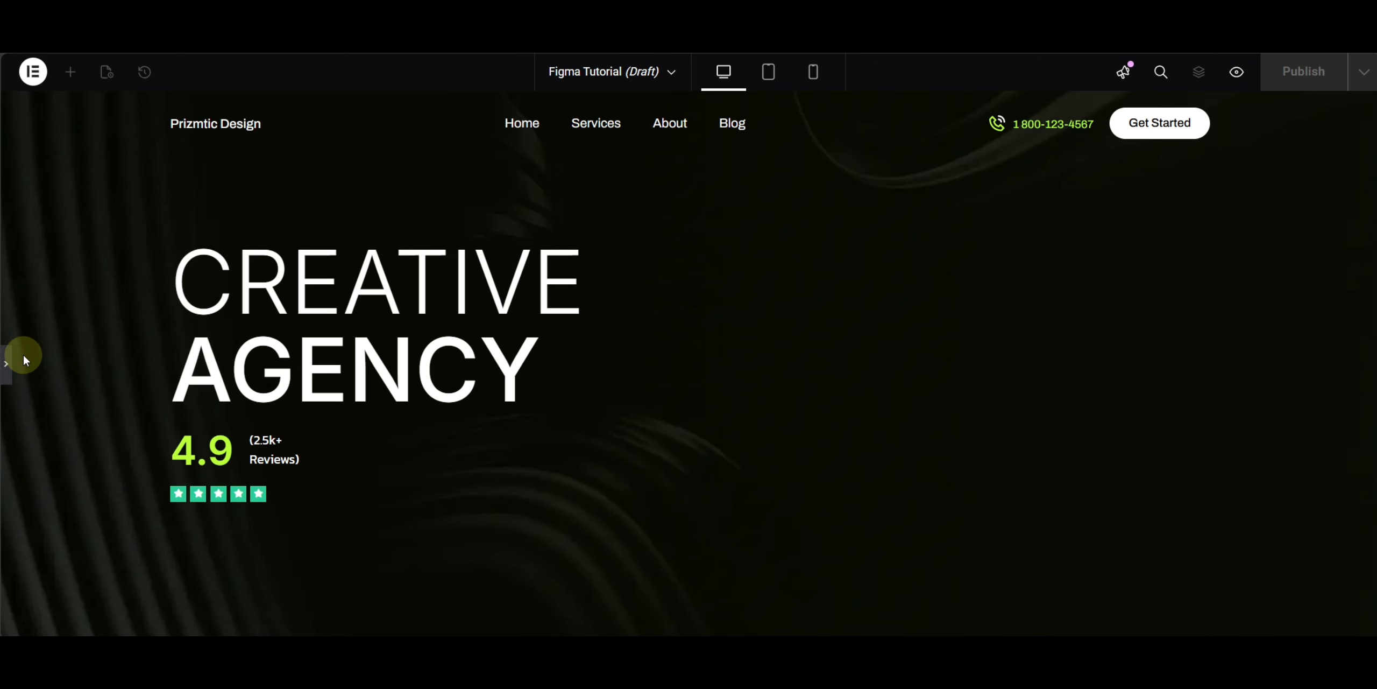
- Duplicate the '(2.5k+ Reviews)' text widget and move the copy below the star row
{"action": "left_click", "coordinate": [8, 357]}
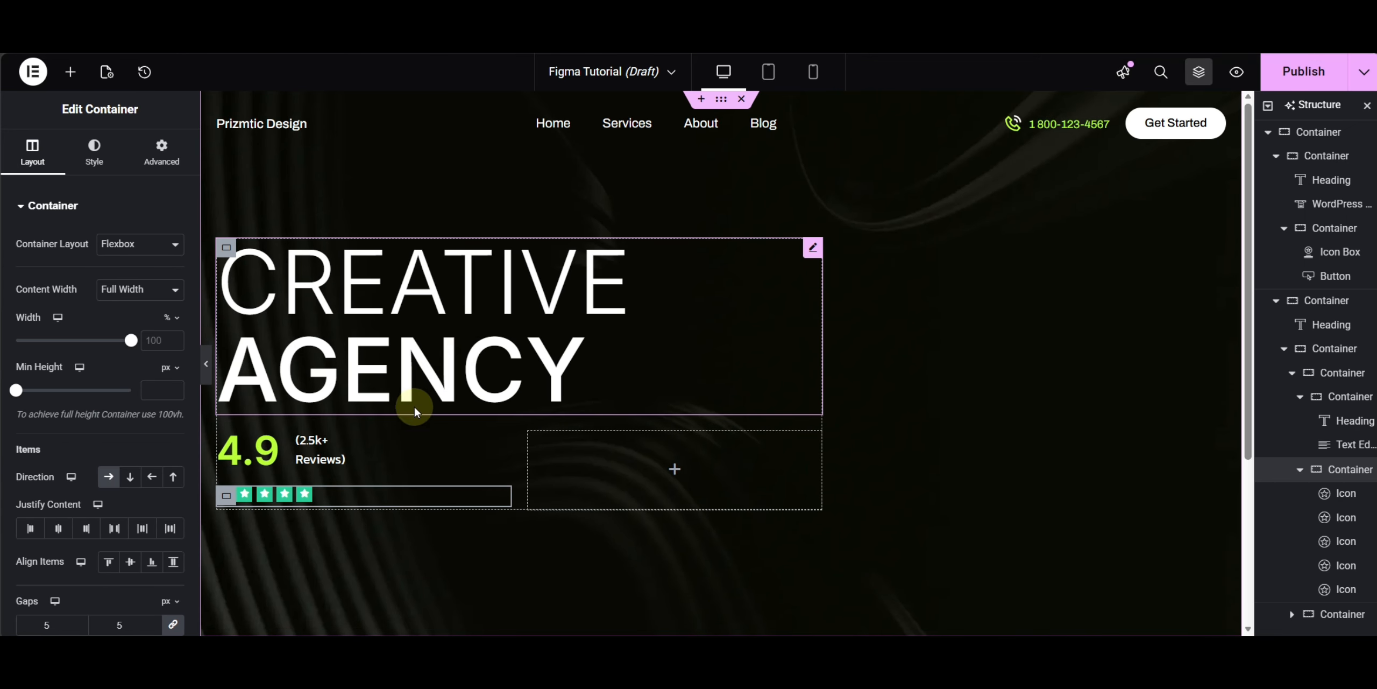
{"action": "right_click", "coordinate": [318, 457]}
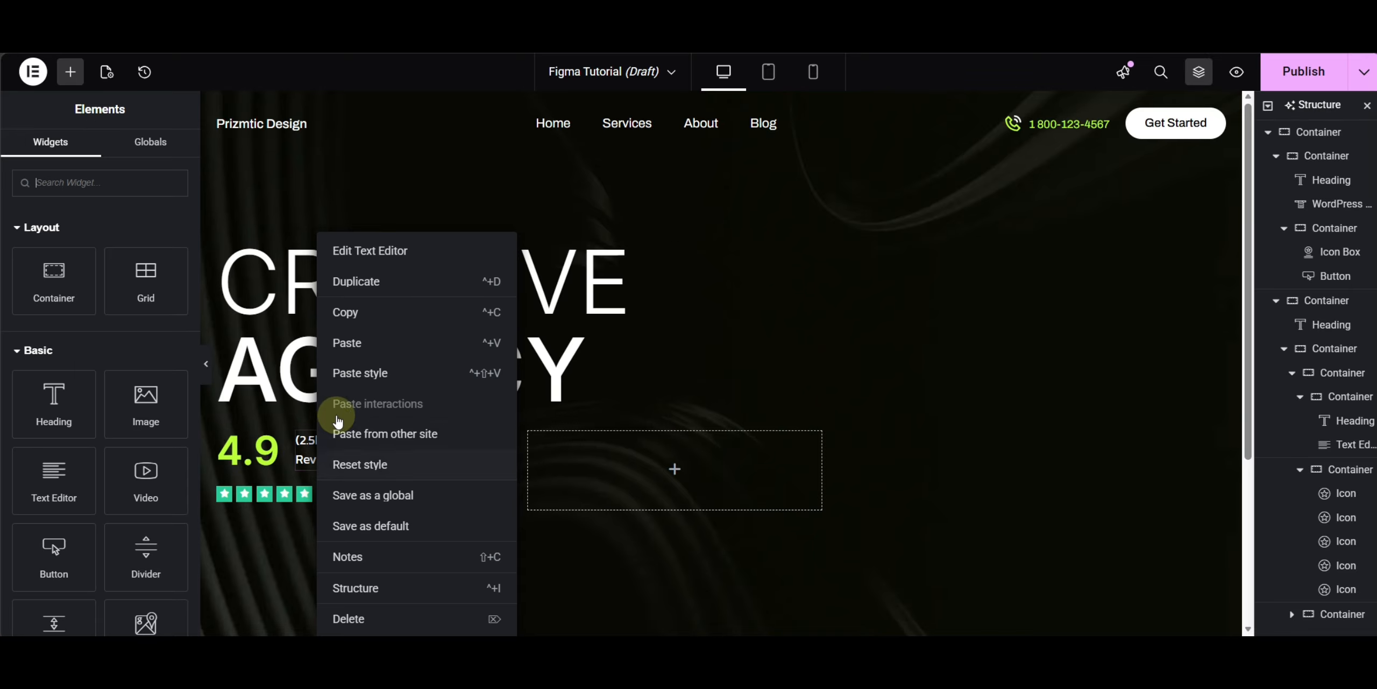
{"action": "left_click", "coordinate": [358, 279]}
{"action": "left_click", "coordinate": [385, 449]}
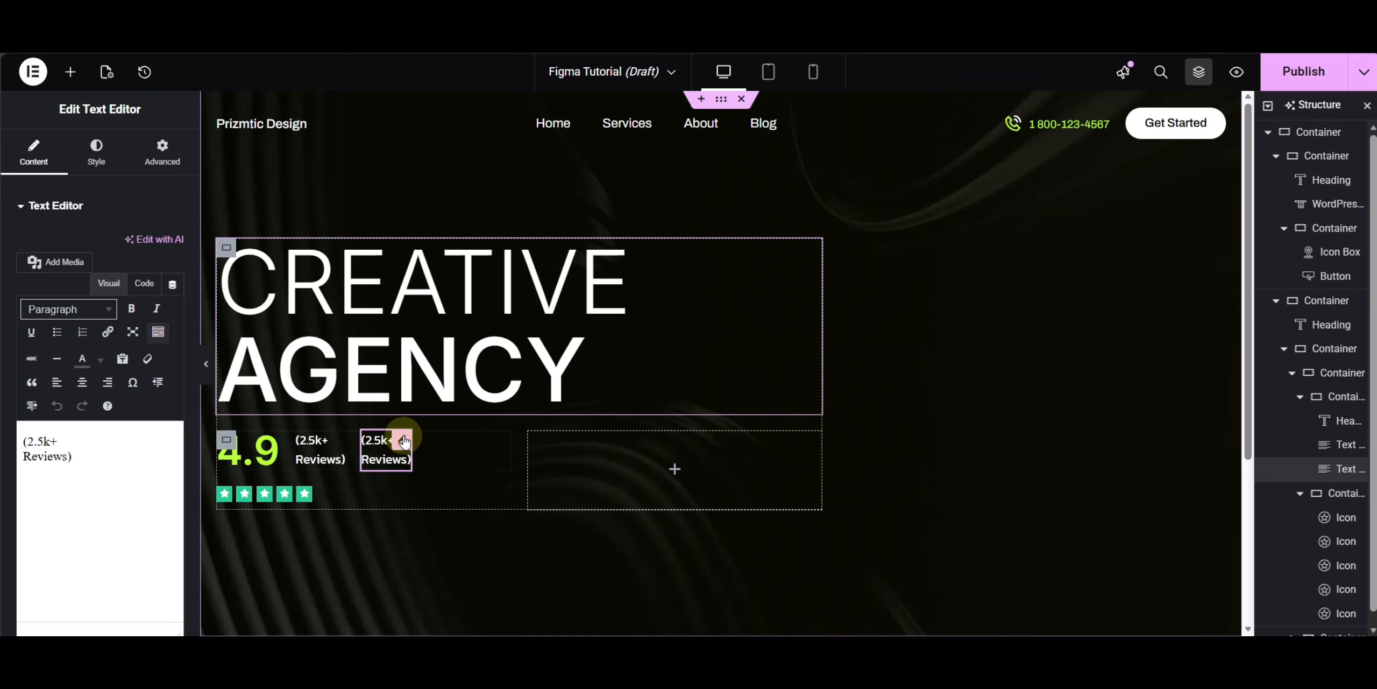
{"action": "left_click_drag", "start_coordinate": [383, 452], "coordinate": [297, 502]}
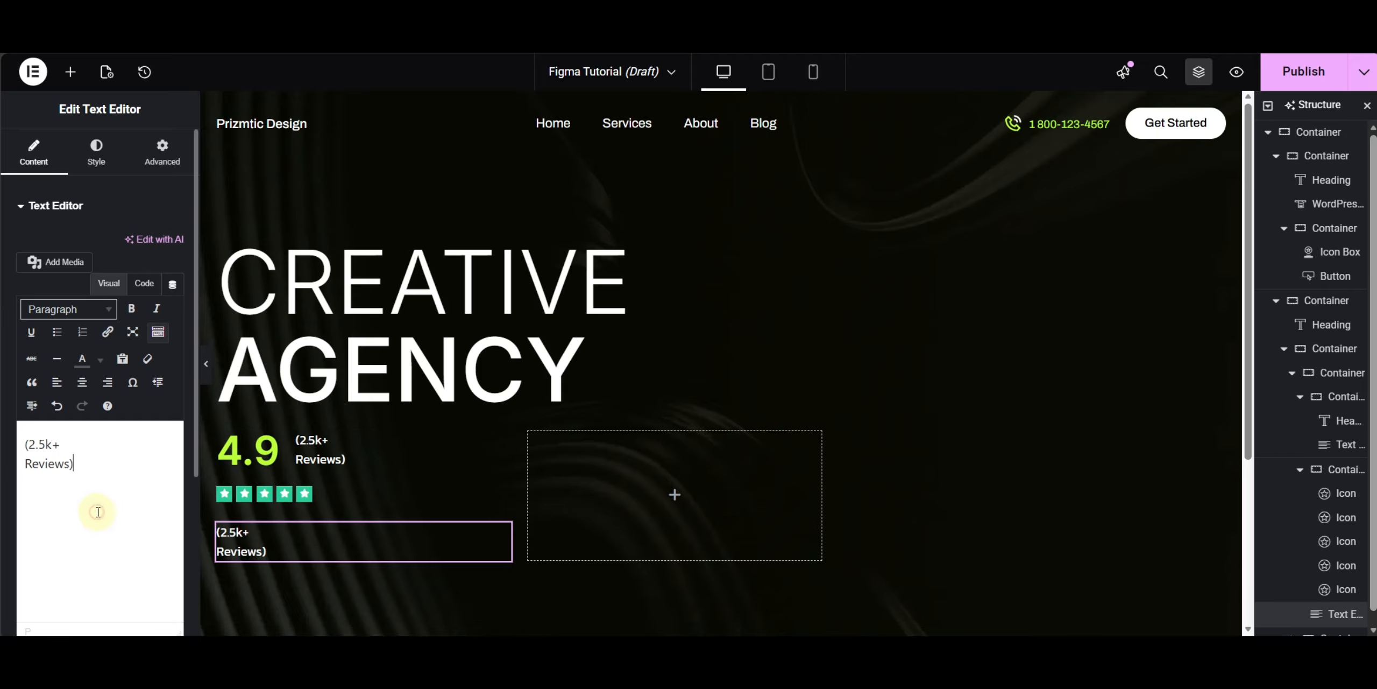
- Replace the copied widget's text with 'Average rating based on client feedback'
{"action": "key", "text": "ctrl+a"}
{"action": "key", "text": "ctrl+v"}
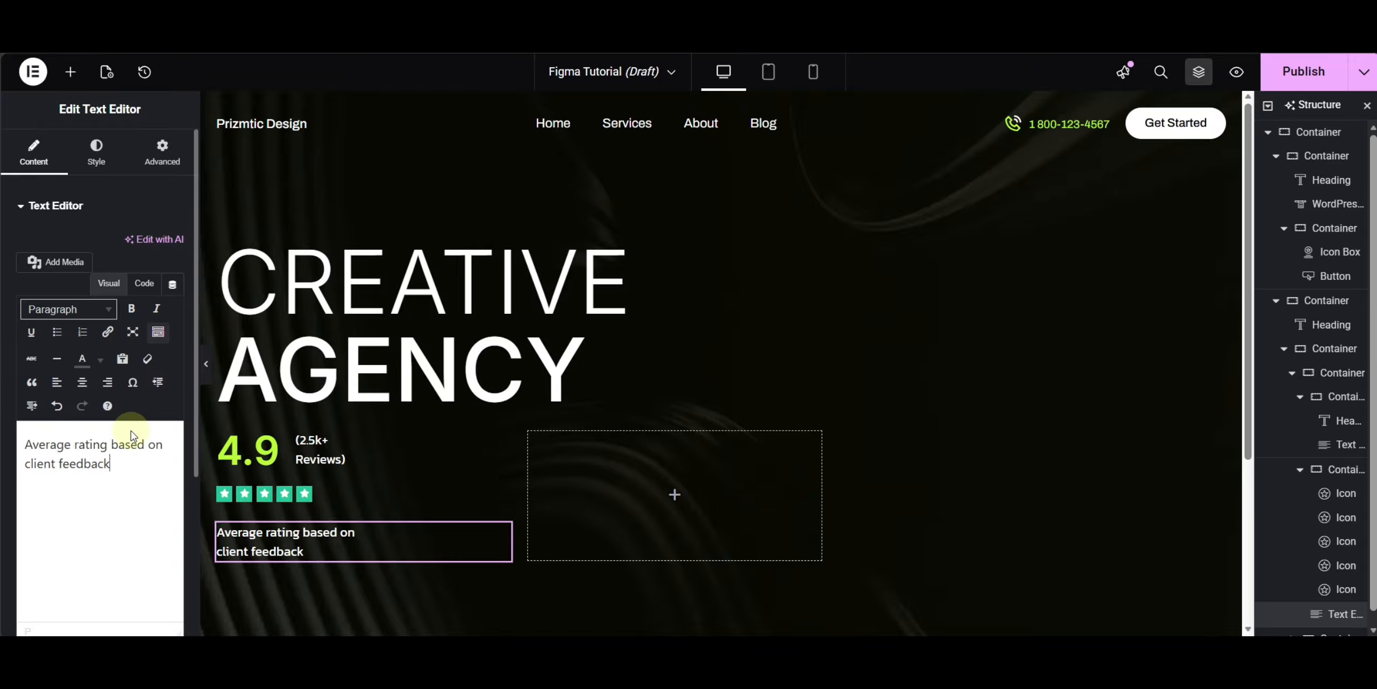
- Set the rating block container's width to 60%
{"action": "scroll", "coordinate": [612, 446], "scroll_direction": "down", "scroll_amount": 3}
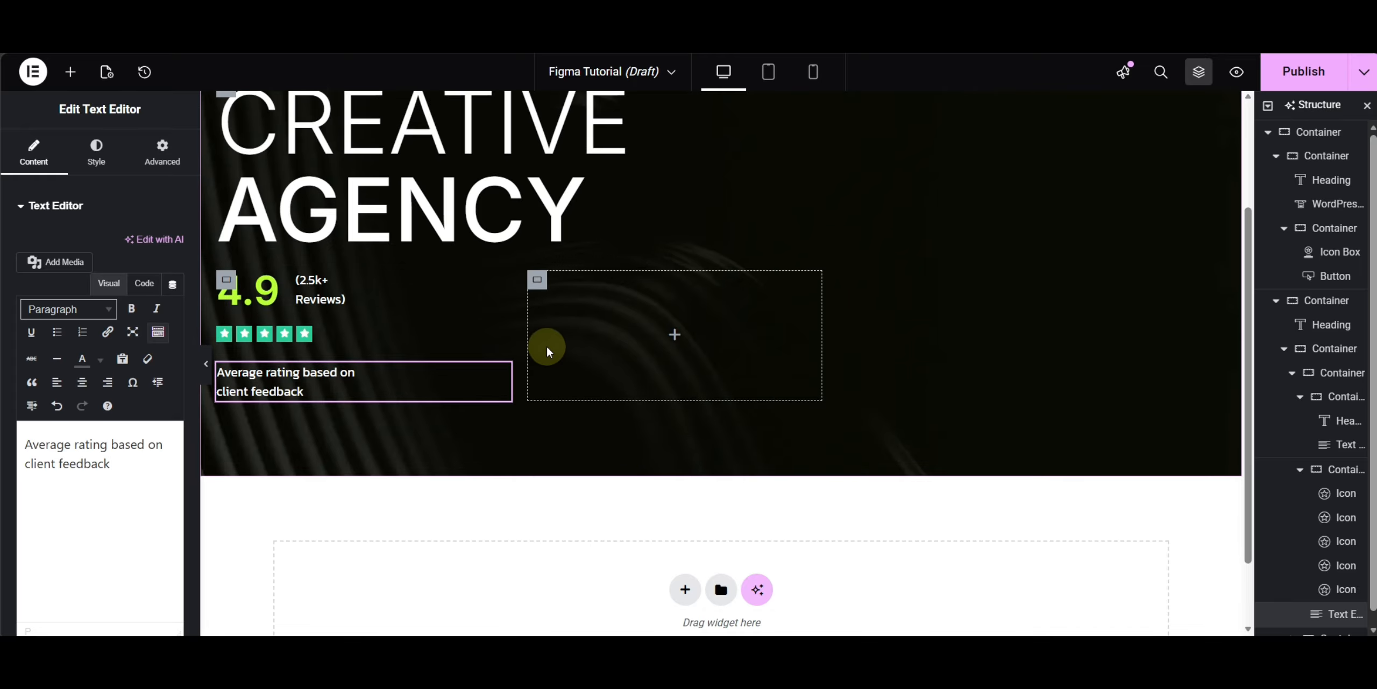
{"action": "left_click", "coordinate": [226, 281]}
{"action": "left_click", "coordinate": [1317, 377]}
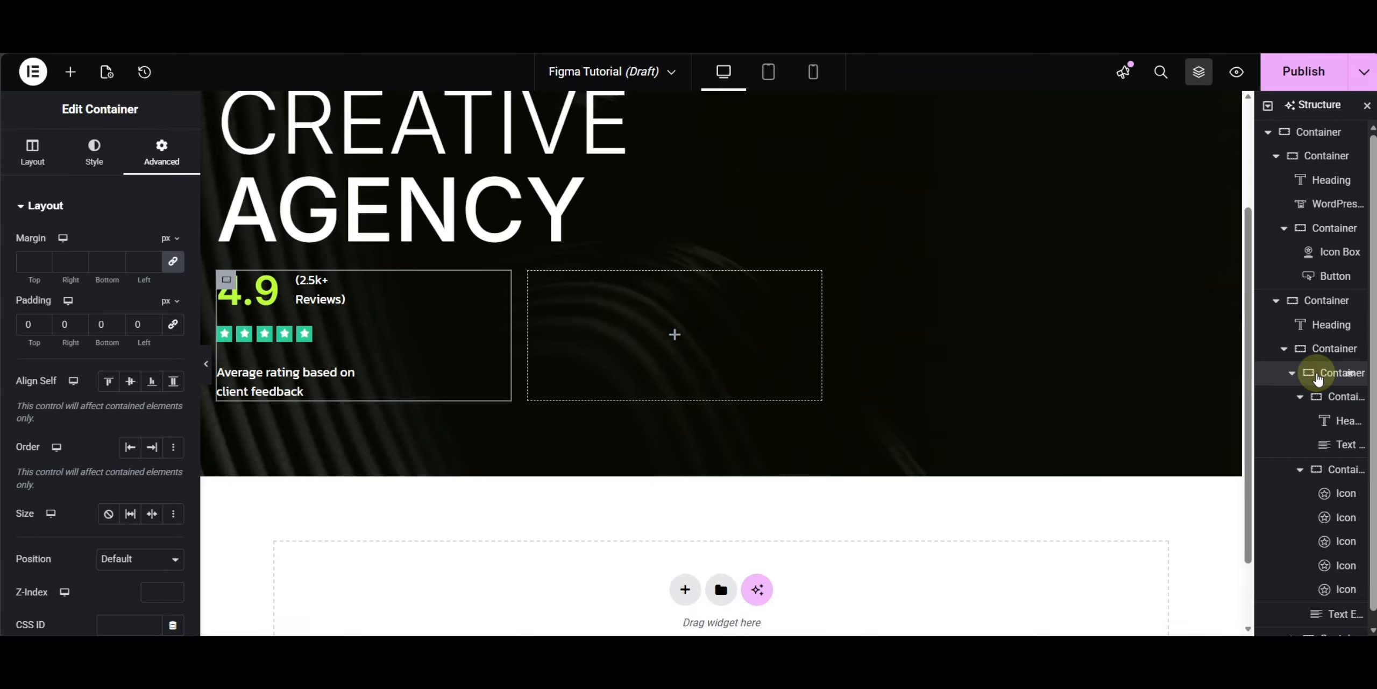
{"action": "left_click", "coordinate": [32, 158]}
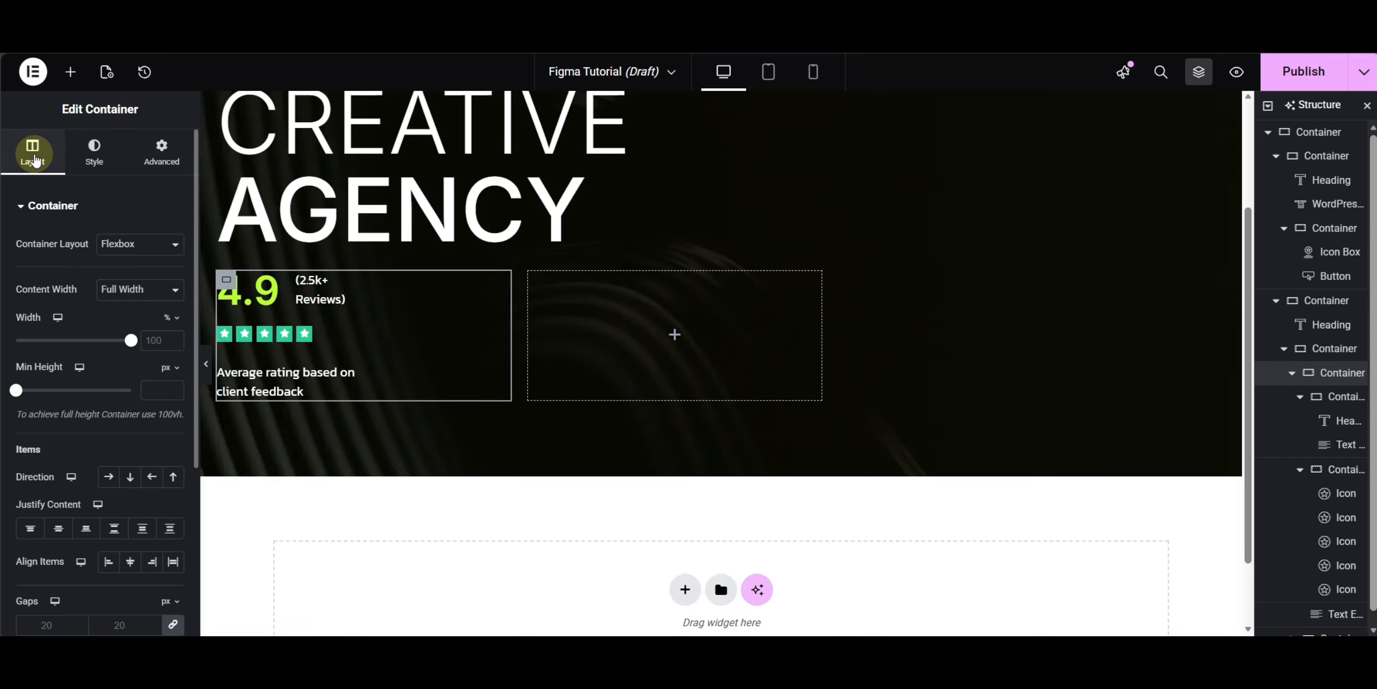
{"action": "left_click", "coordinate": [150, 340]}
{"action": "type", "text": "60"}
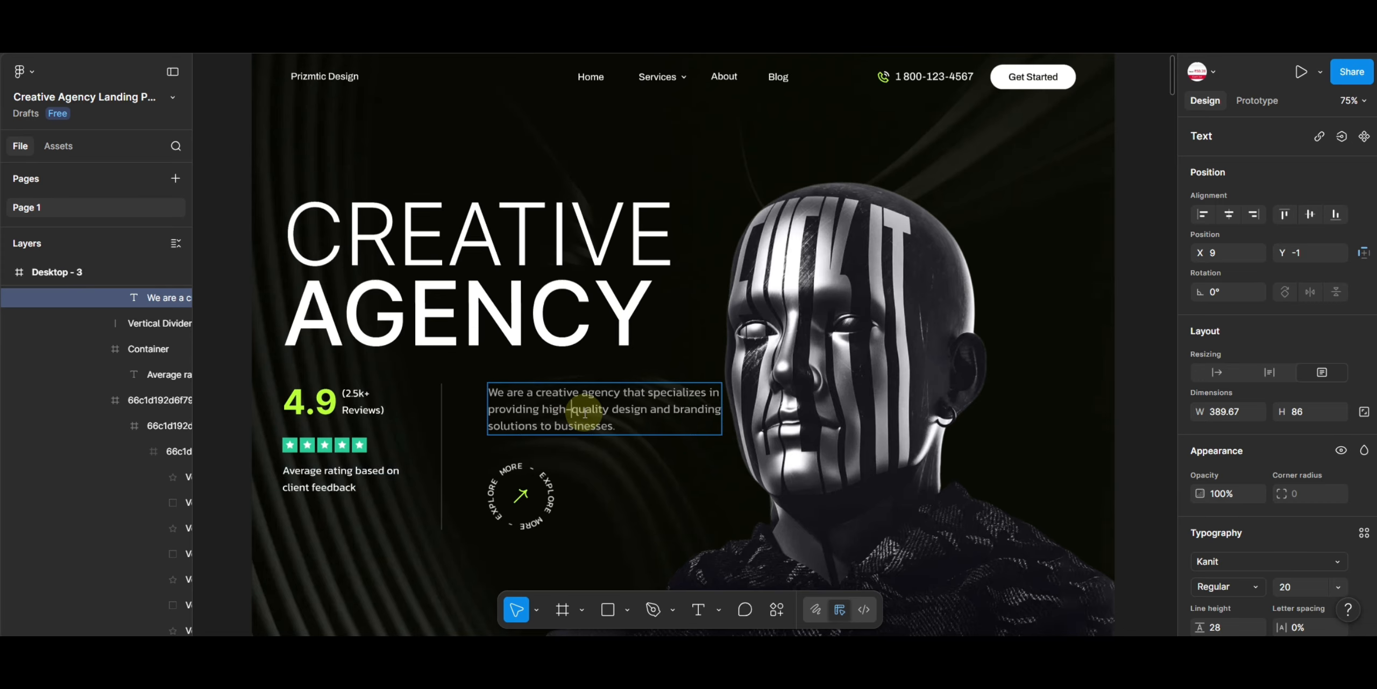
- Copy the description paragraph from Figma and paste it into a new Text Editor widget in the hero's right column
{"action": "double_click", "coordinate": [573, 408]}
{"action": "triple_click", "coordinate": [593, 410]}
{"action": "key", "text": "ctrl+c"}
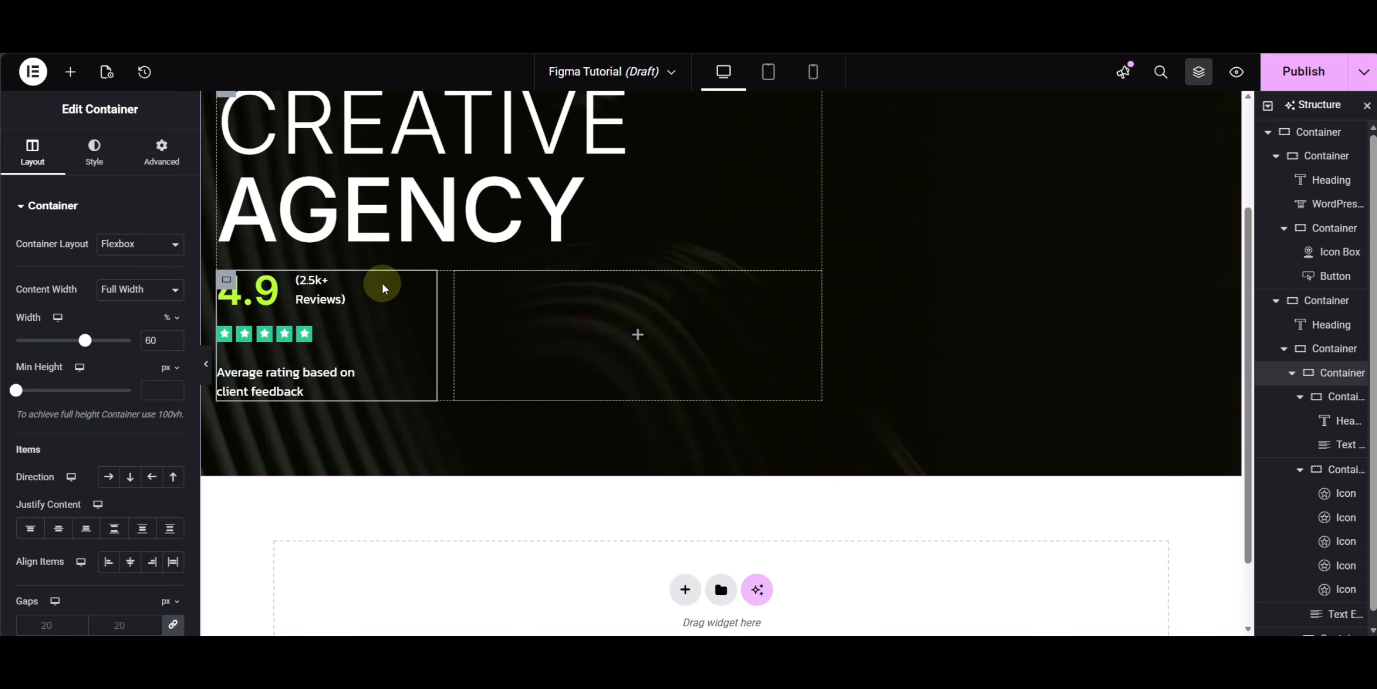
{"action": "left_click_drag", "start_coordinate": [44, 480], "coordinate": [572, 327]}
{"action": "left_click", "coordinate": [99, 491]}
{"action": "key", "text": "ctrl+a"}
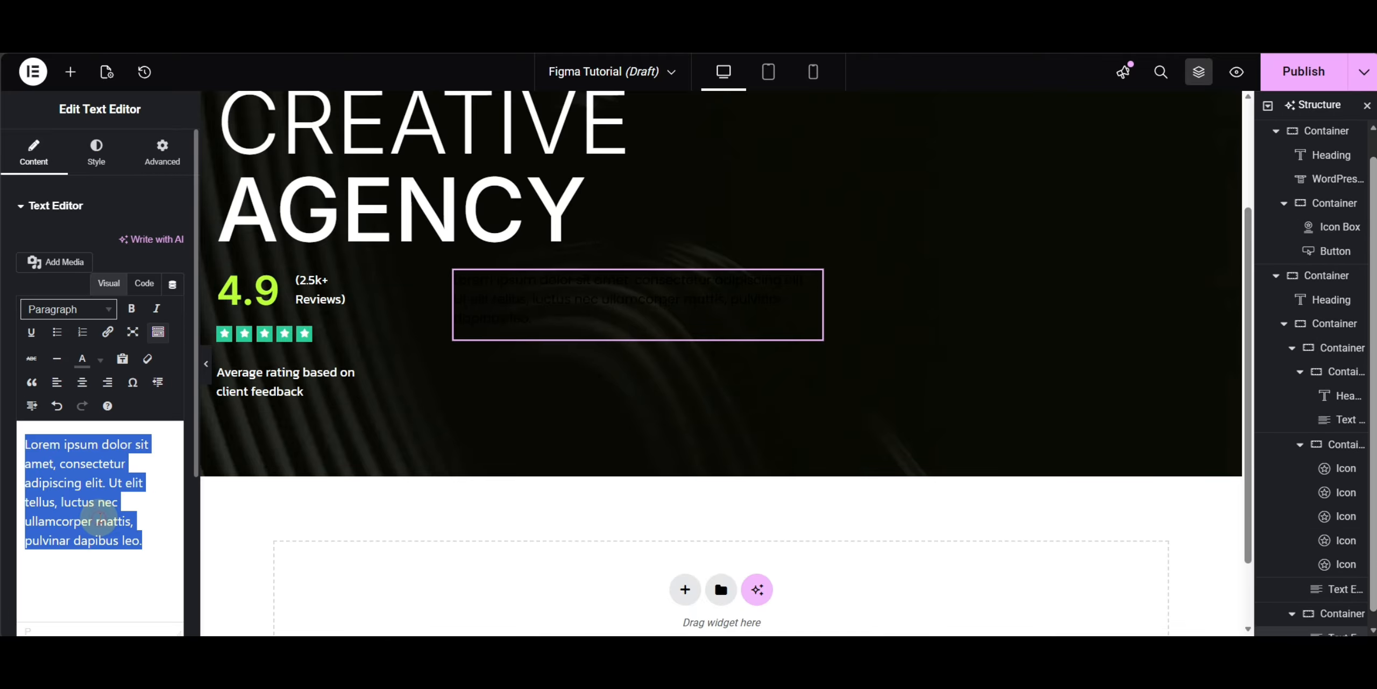
{"action": "key", "text": "ctrl+v"}
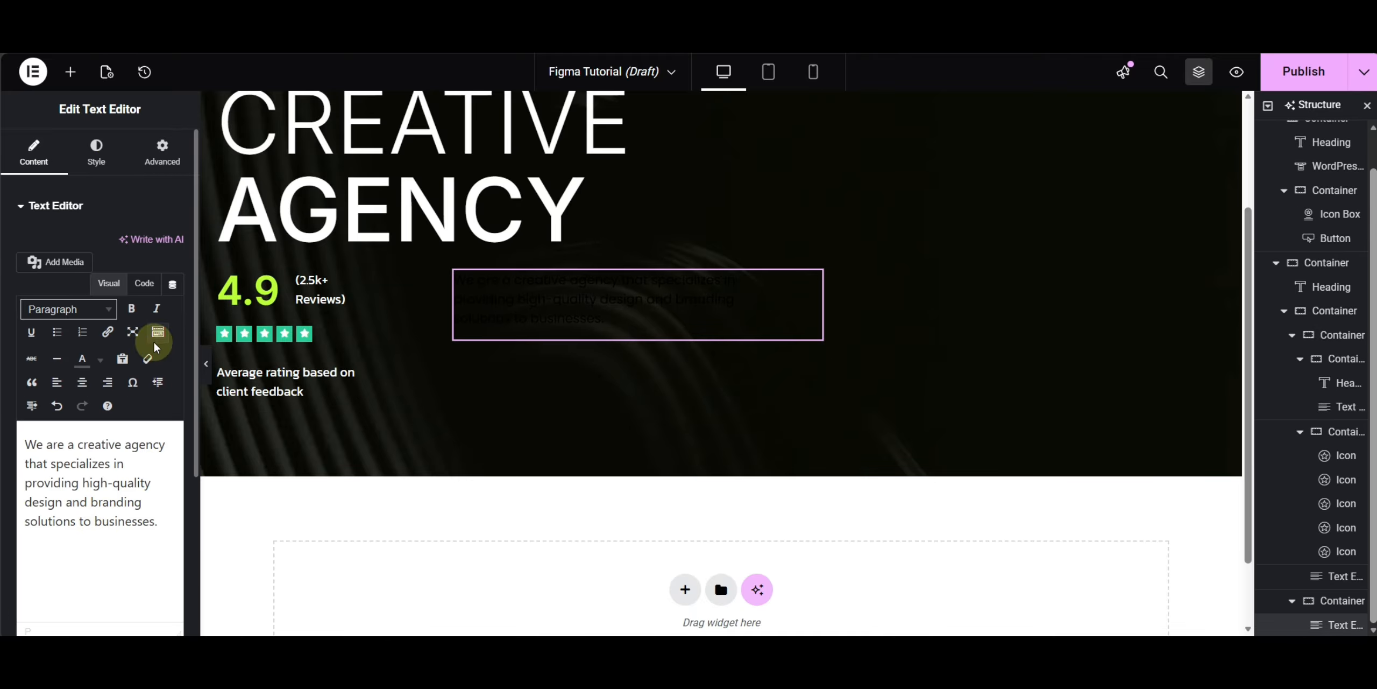
- Set the description's typography to the Secondary global font and its text color to #A1A1A1 copied from Figma
{"action": "left_click", "coordinate": [96, 152]}
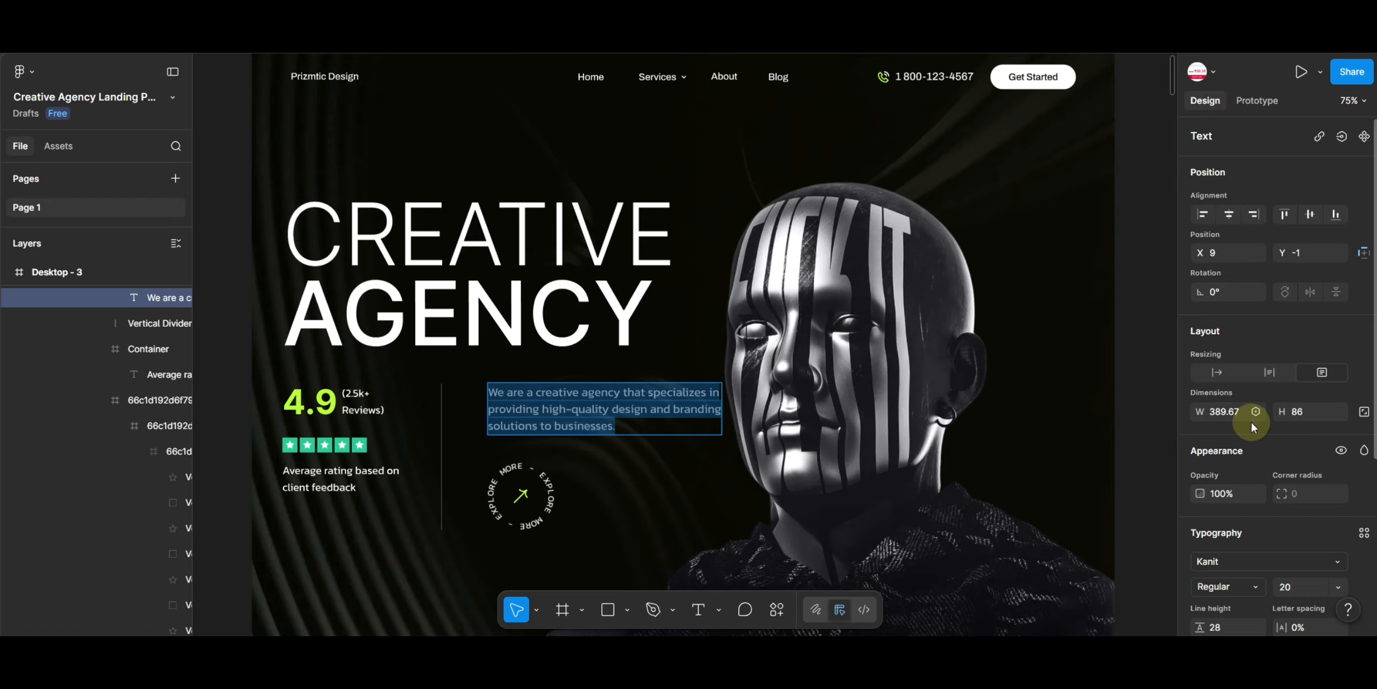
{"action": "scroll", "coordinate": [1253, 421], "scroll_direction": "down", "scroll_amount": 3}
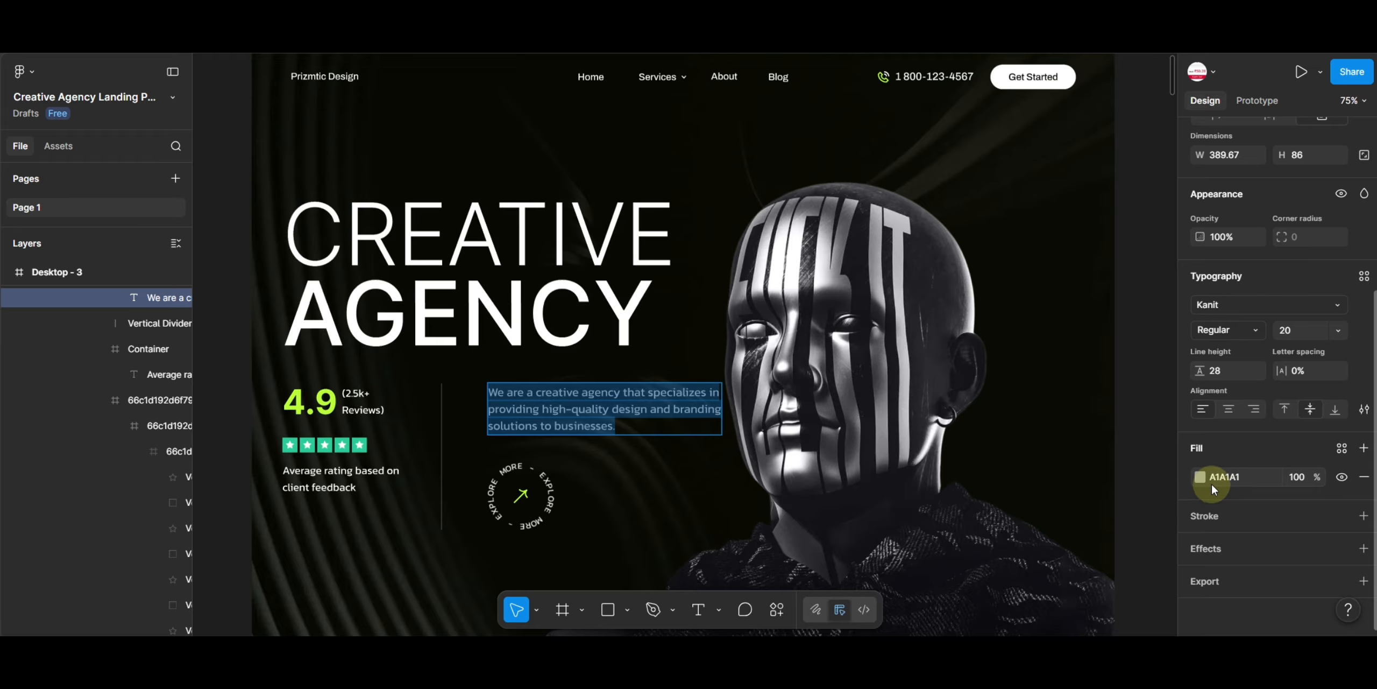
{"action": "left_click", "coordinate": [1227, 477]}
{"action": "key", "text": "ctrl+c"}
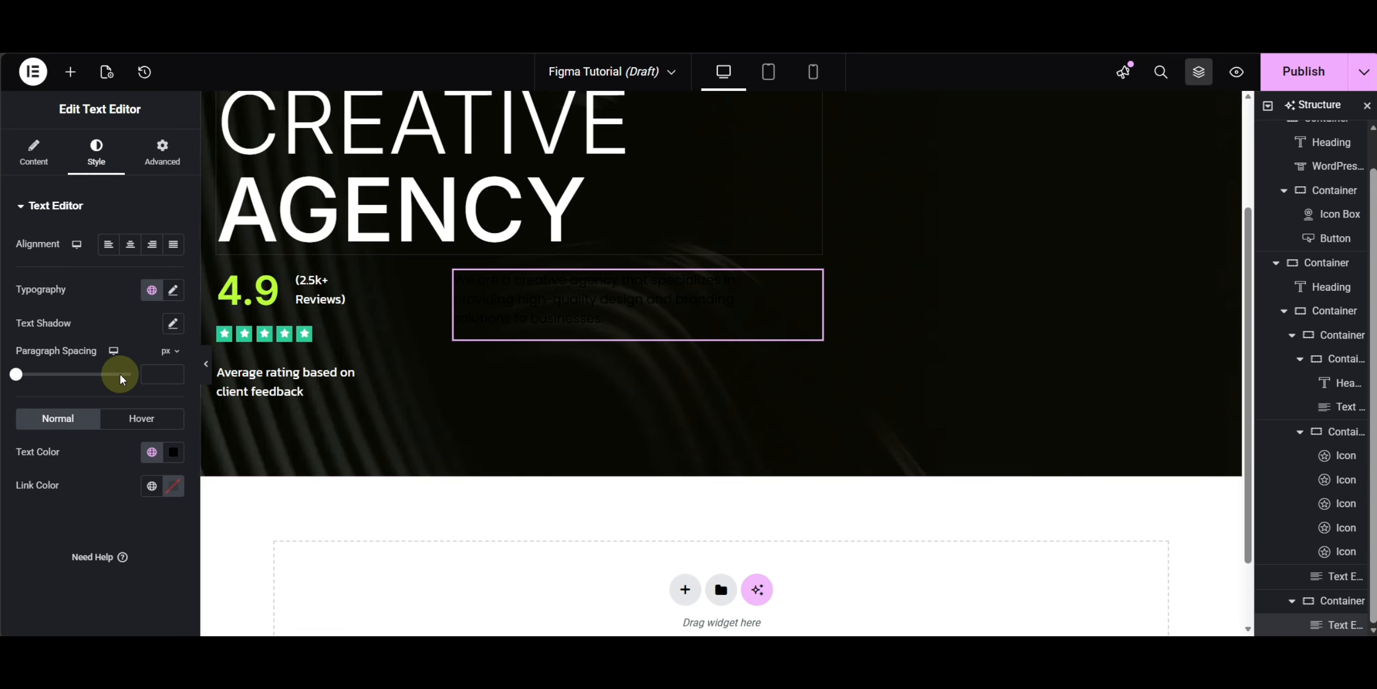
{"action": "left_click", "coordinate": [151, 289]}
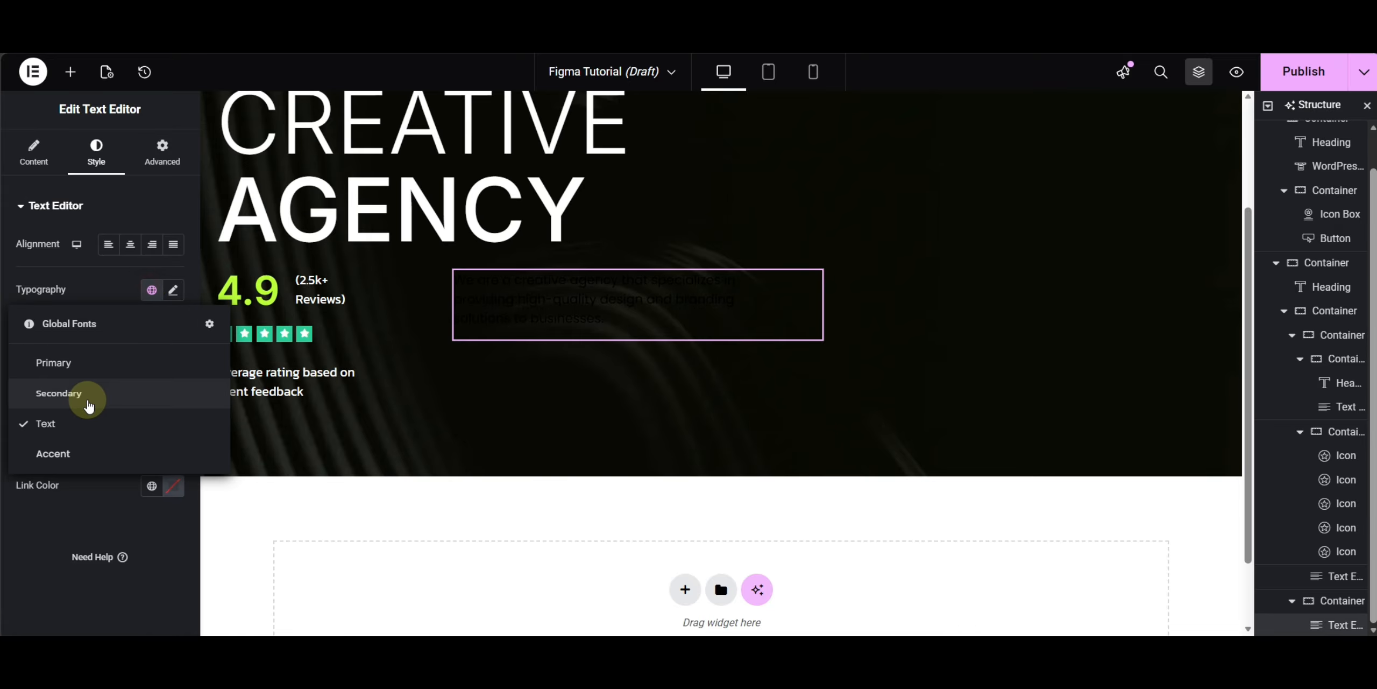
{"action": "left_click", "coordinate": [75, 394]}
{"action": "left_click", "coordinate": [172, 452]}
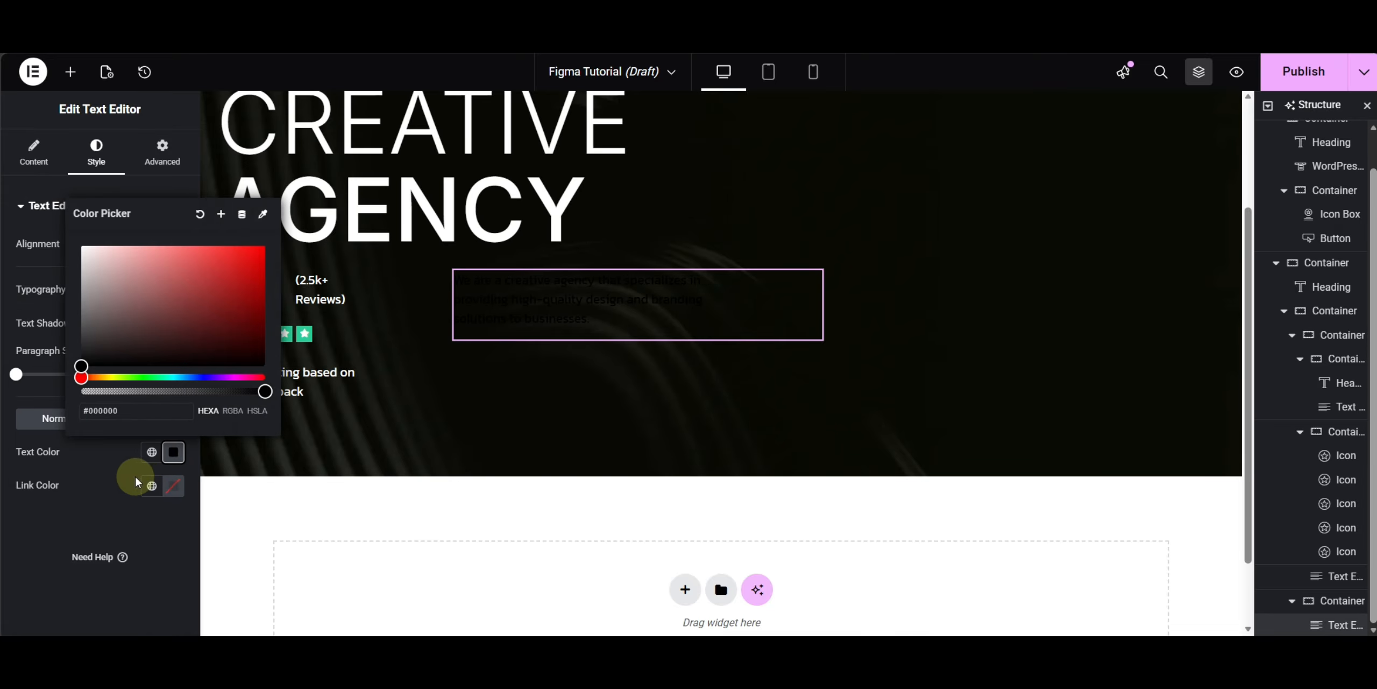
{"action": "key", "text": "ctrl+v"}
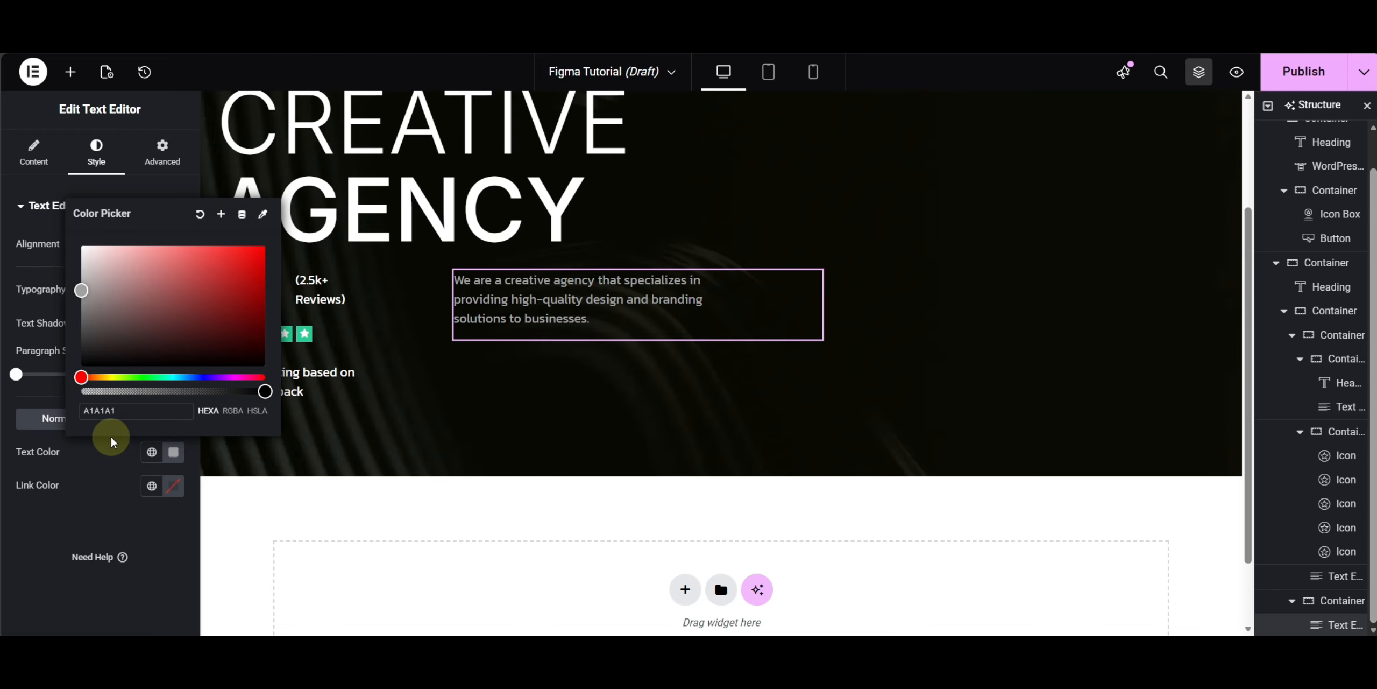
{"action": "left_click", "coordinate": [83, 475]}
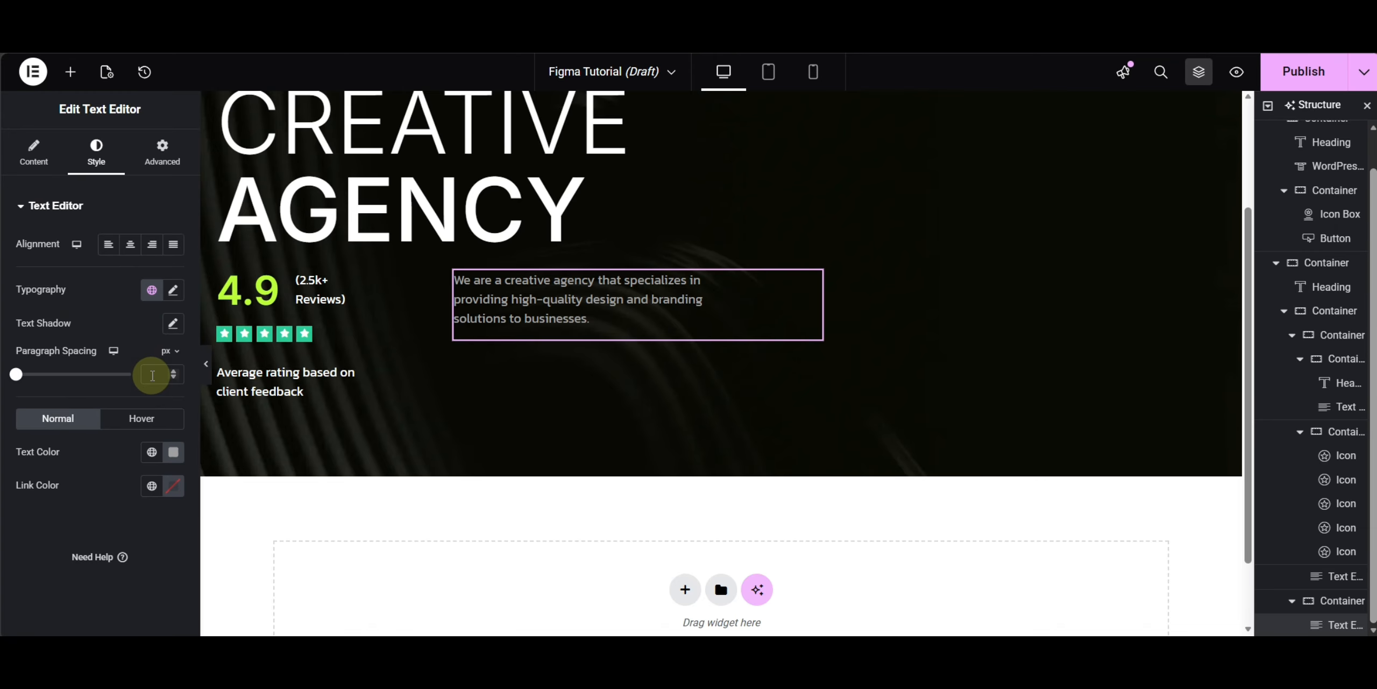
- Set the description's paragraph spacing to 0 and its font weight to 300 (Light)
{"action": "type", "text": "0"}
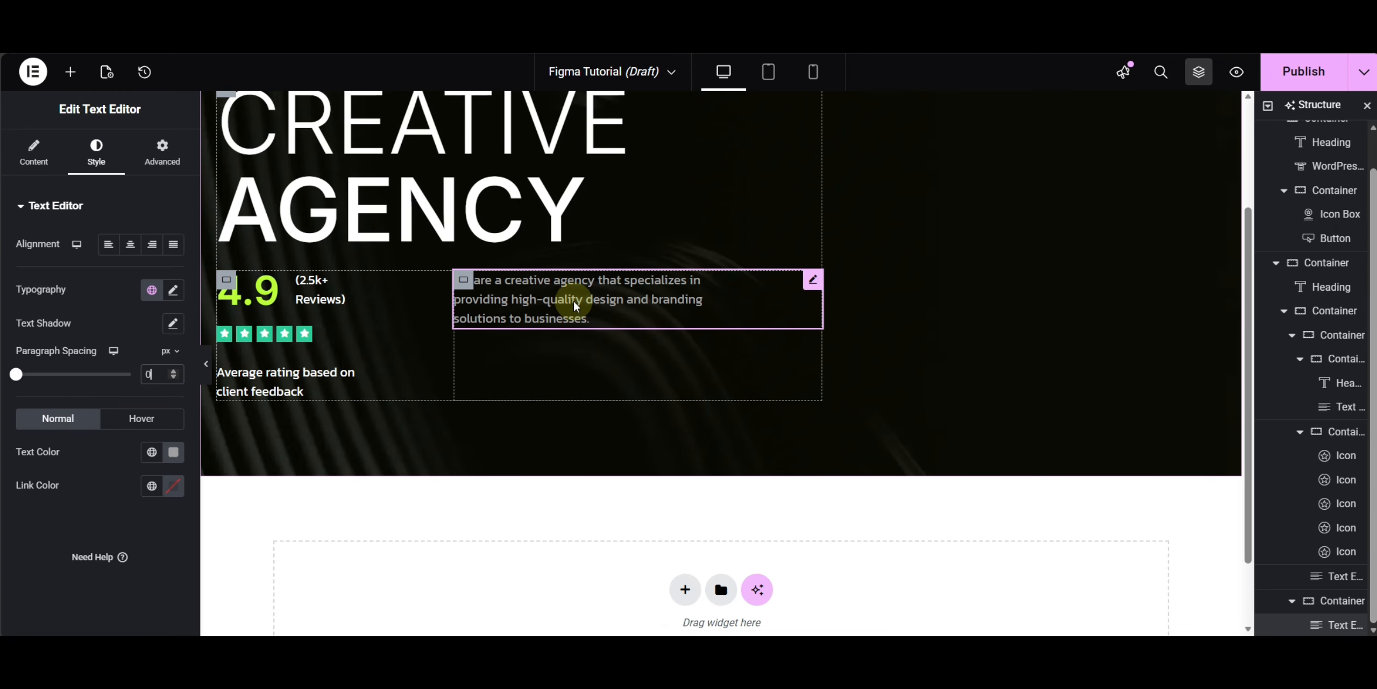
{"action": "left_click", "coordinate": [172, 290]}
{"action": "left_click", "coordinate": [145, 453]}
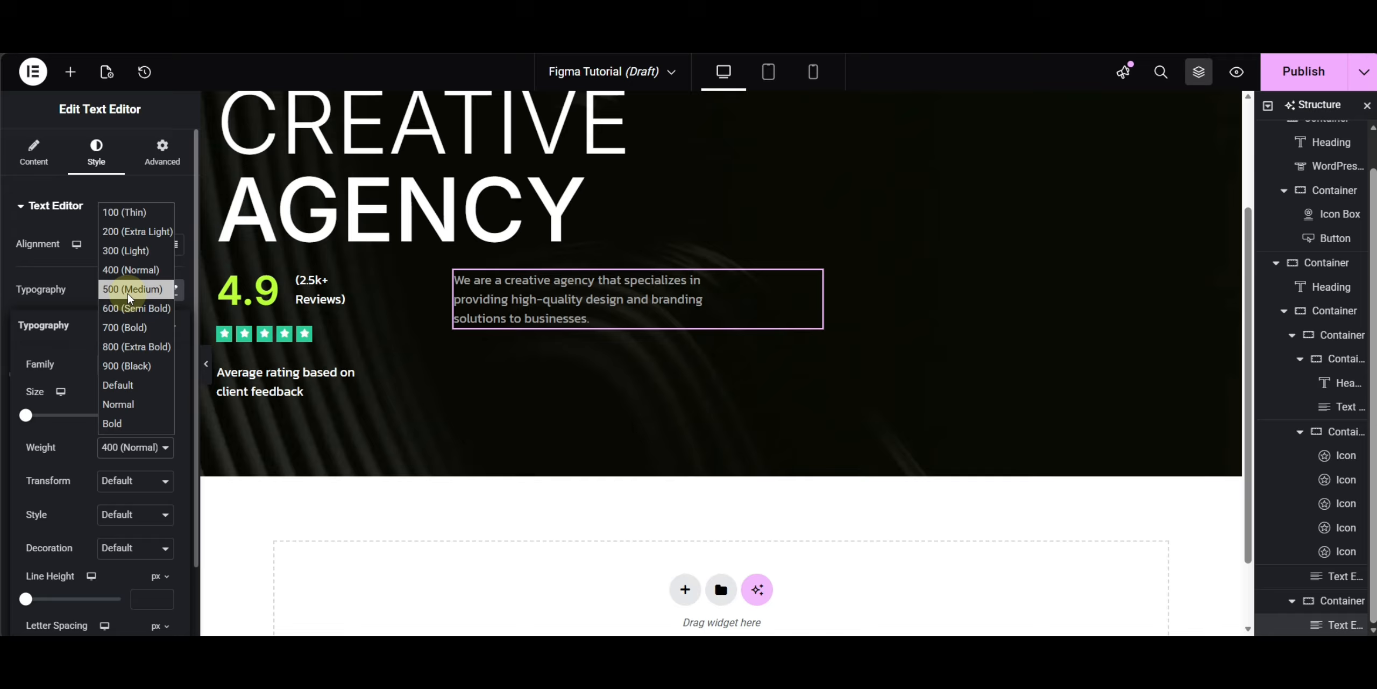
{"action": "left_click", "coordinate": [127, 246]}
{"action": "left_click", "coordinate": [173, 290]}
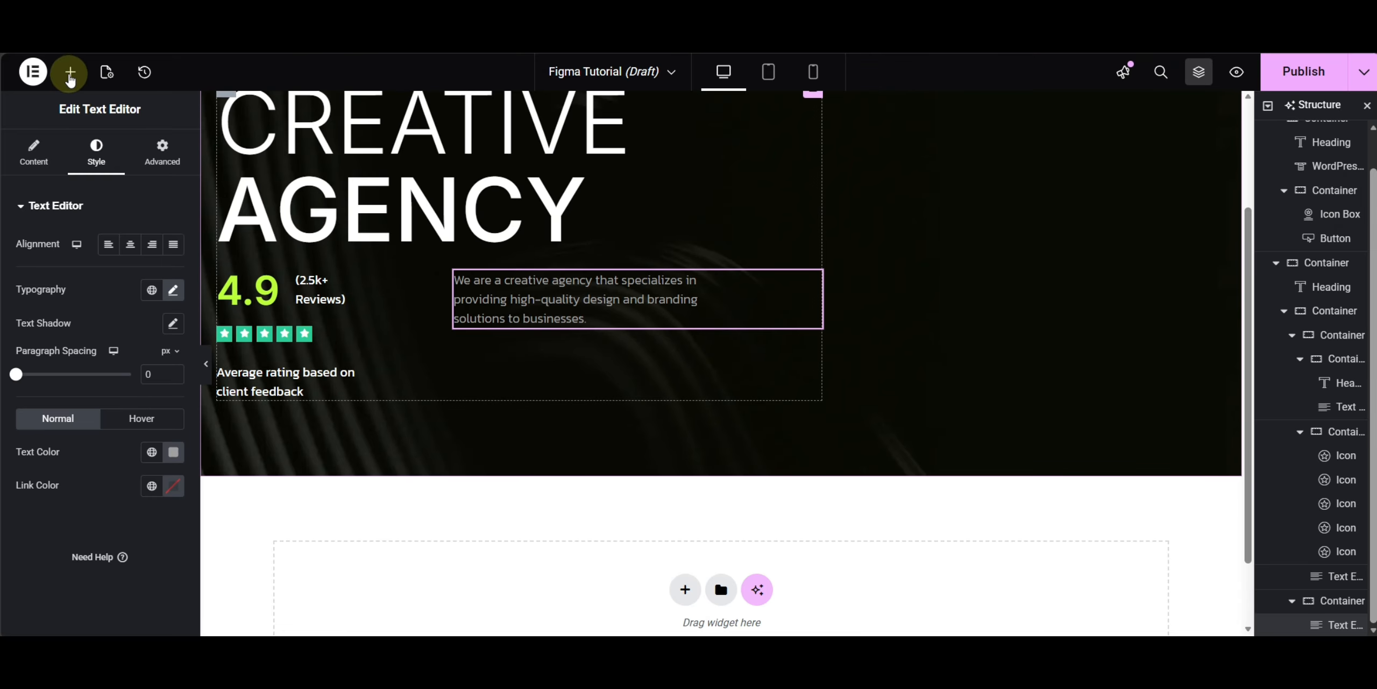
- Add a container below the description and place an Image widget in it showing the circular 'Explore More' asset24 image
{"action": "left_click", "coordinate": [70, 72]}
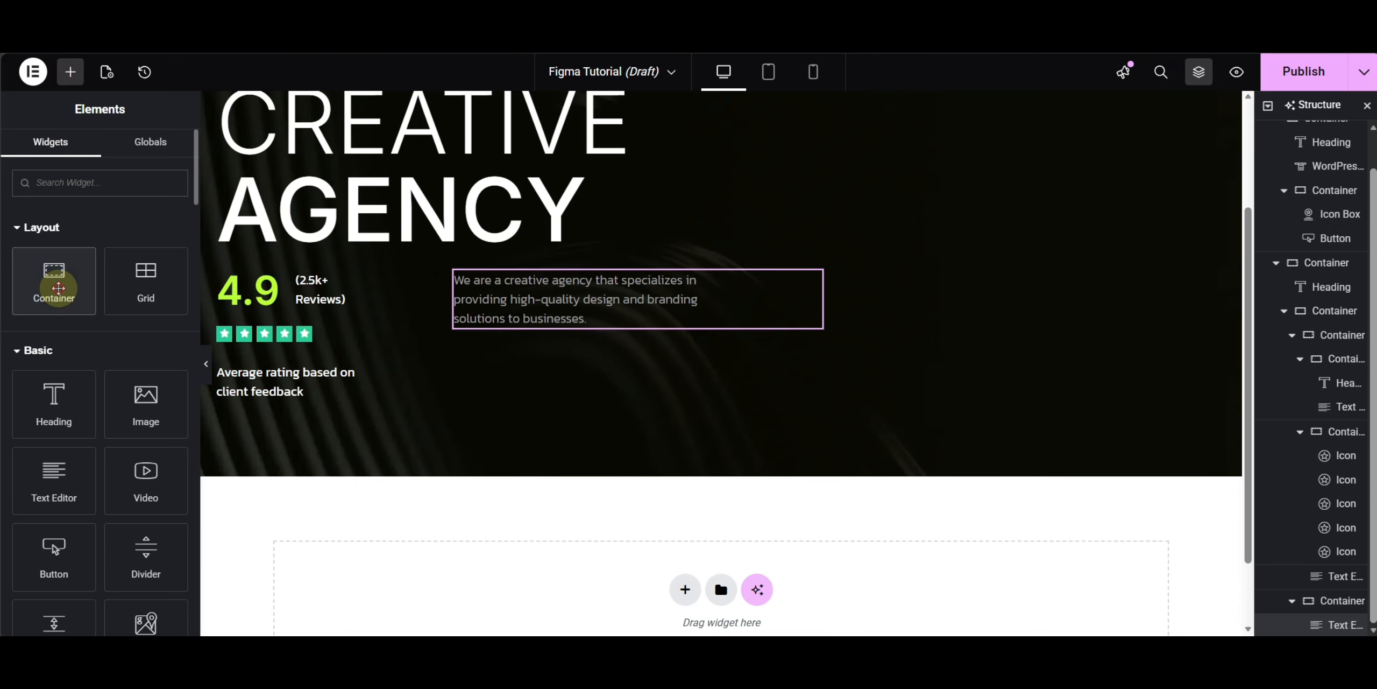
{"action": "left_click", "coordinate": [58, 288]}
{"action": "left_click", "coordinate": [159, 151]}
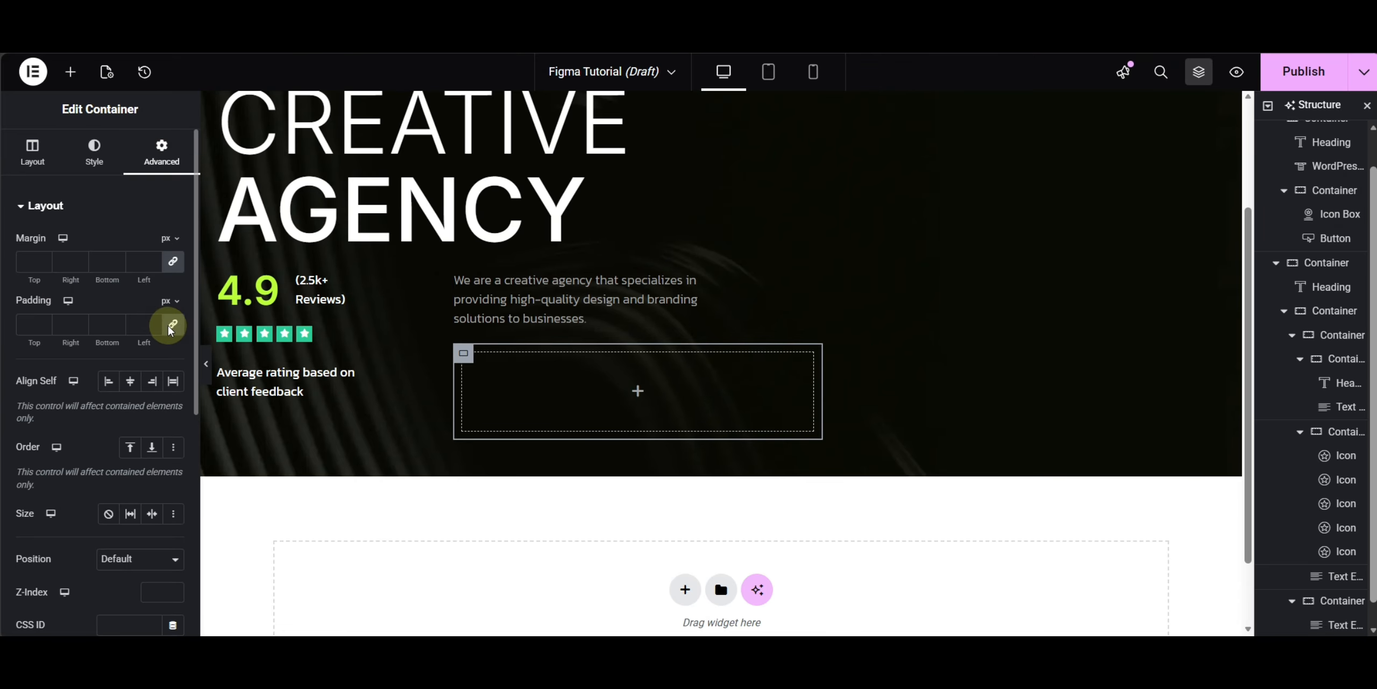
{"action": "left_click", "coordinate": [70, 72]}
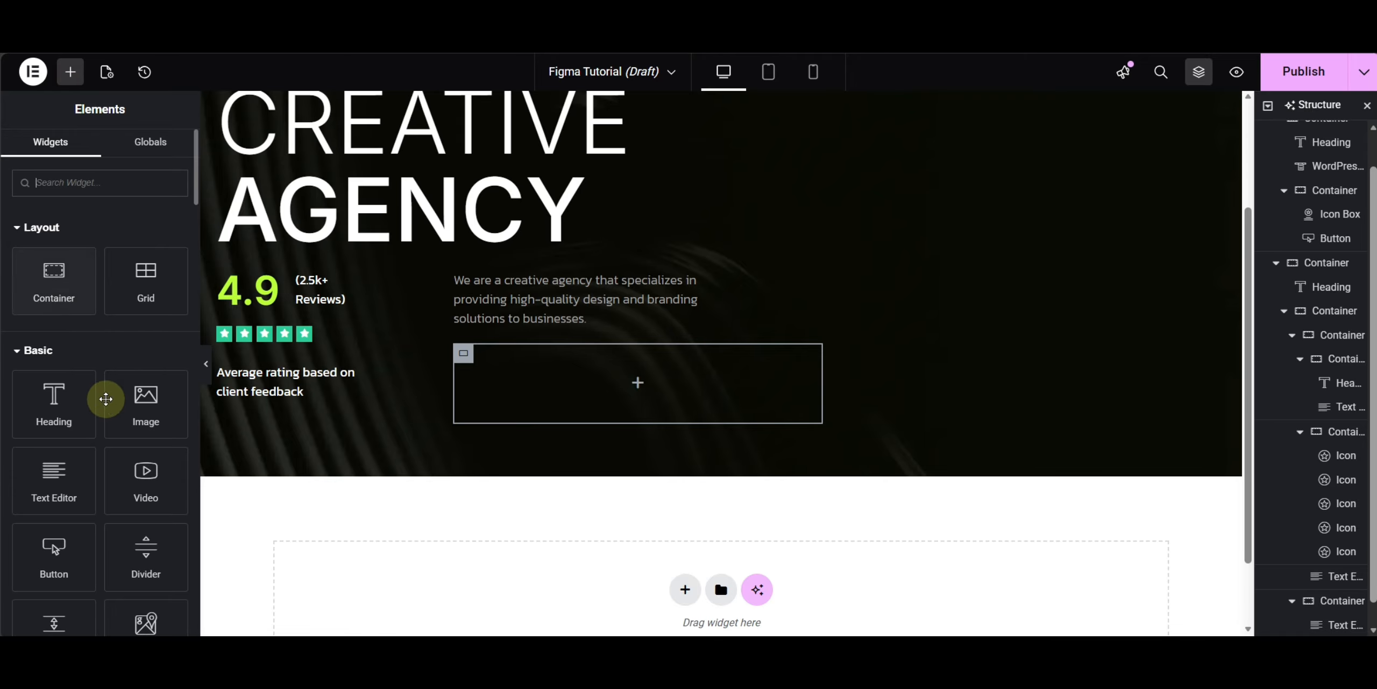
{"action": "left_click", "coordinate": [142, 401]}
{"action": "left_click", "coordinate": [68, 301]}
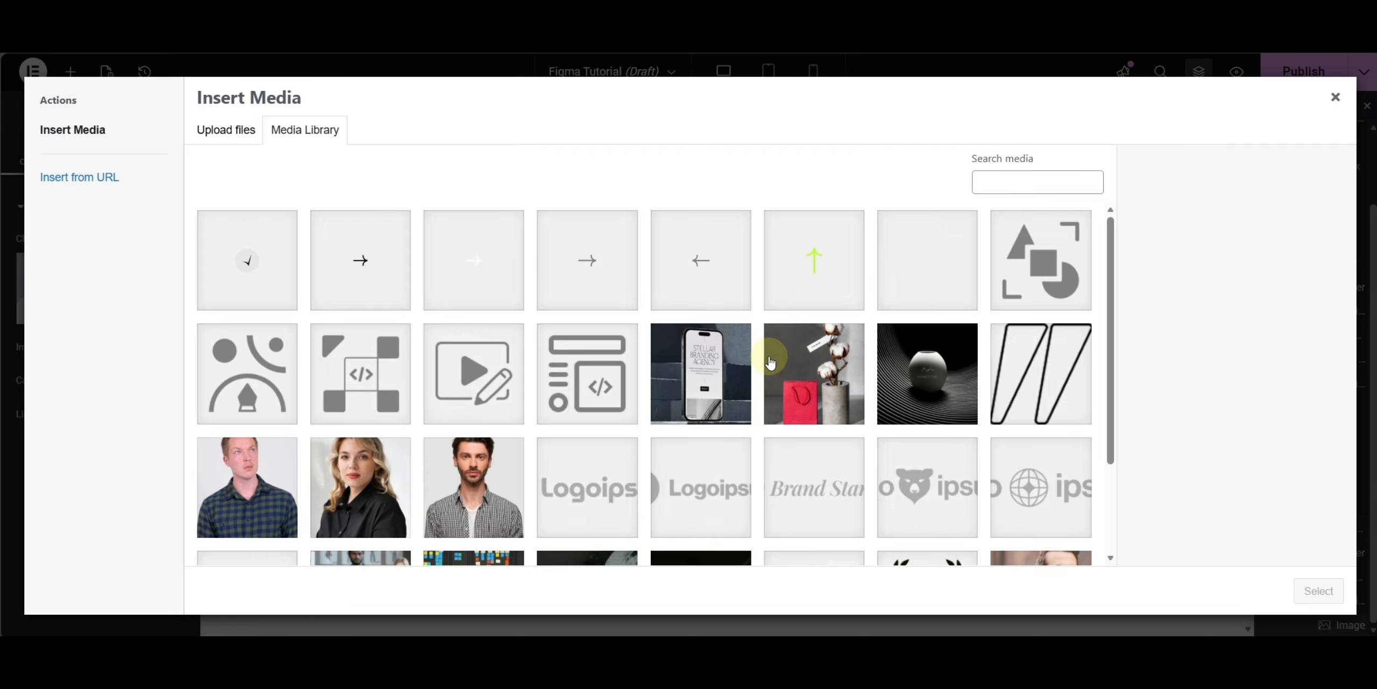
{"action": "scroll", "coordinate": [759, 353], "scroll_direction": "down", "scroll_amount": 3}
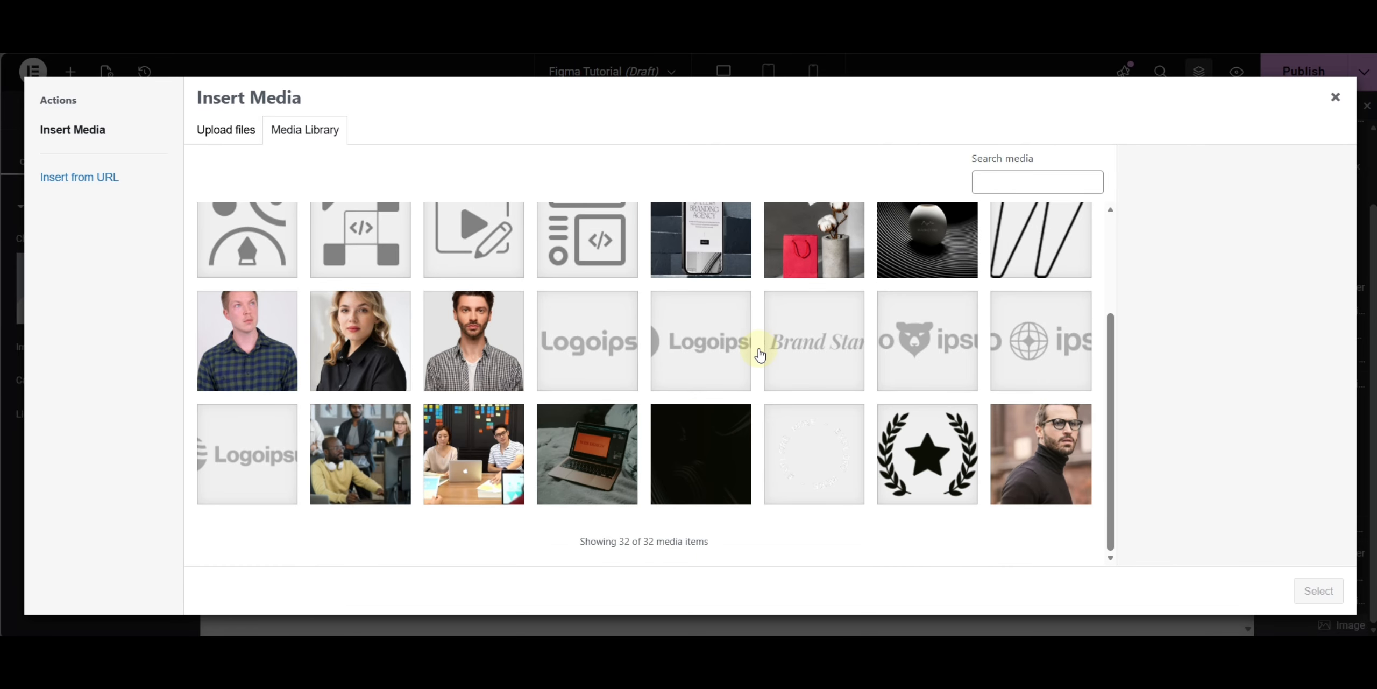
{"action": "left_click", "coordinate": [814, 461]}
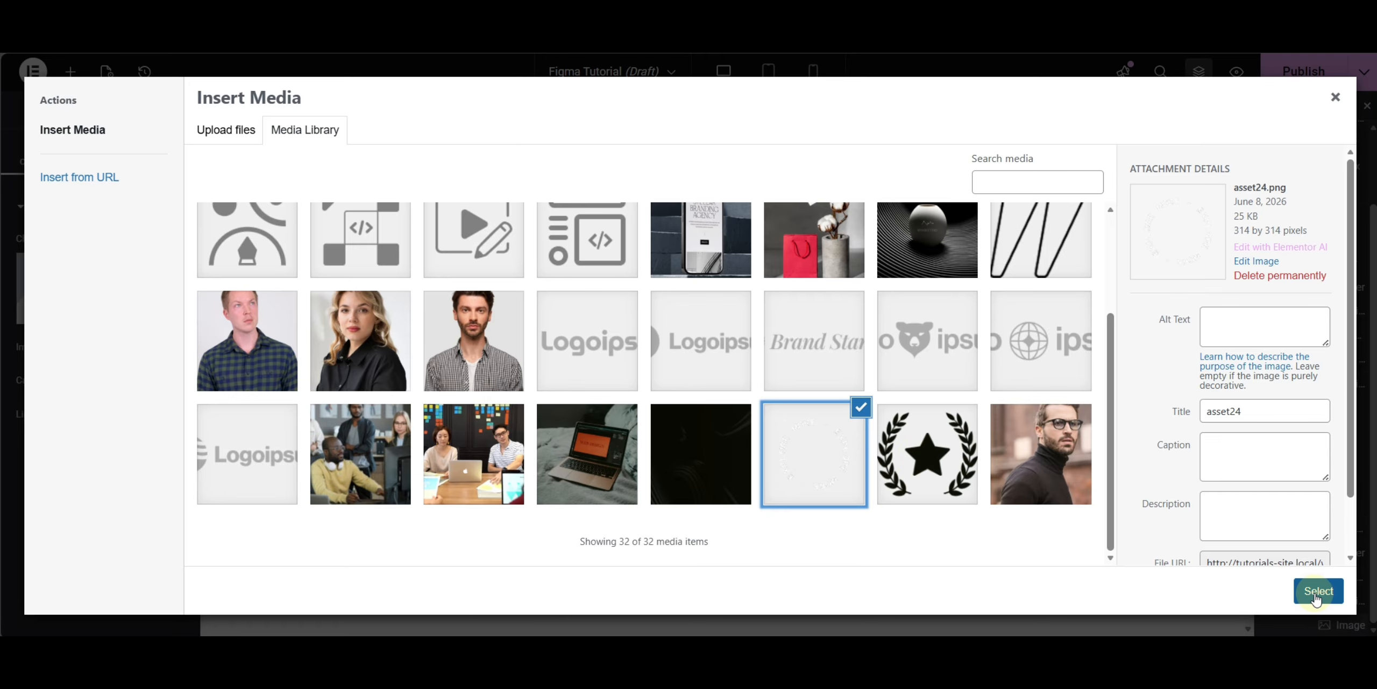
{"action": "left_click", "coordinate": [1318, 592]}
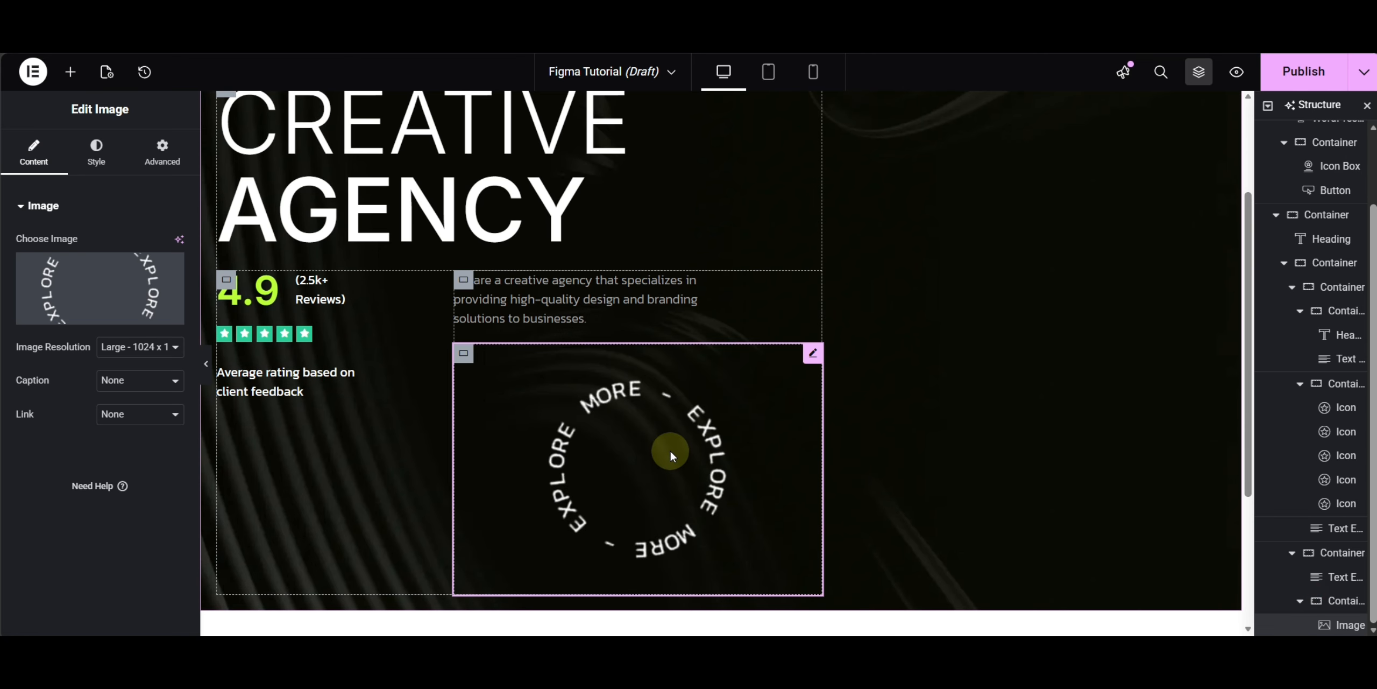
- Give the badge image a custom width of 120 px
{"action": "left_click", "coordinate": [155, 165]}
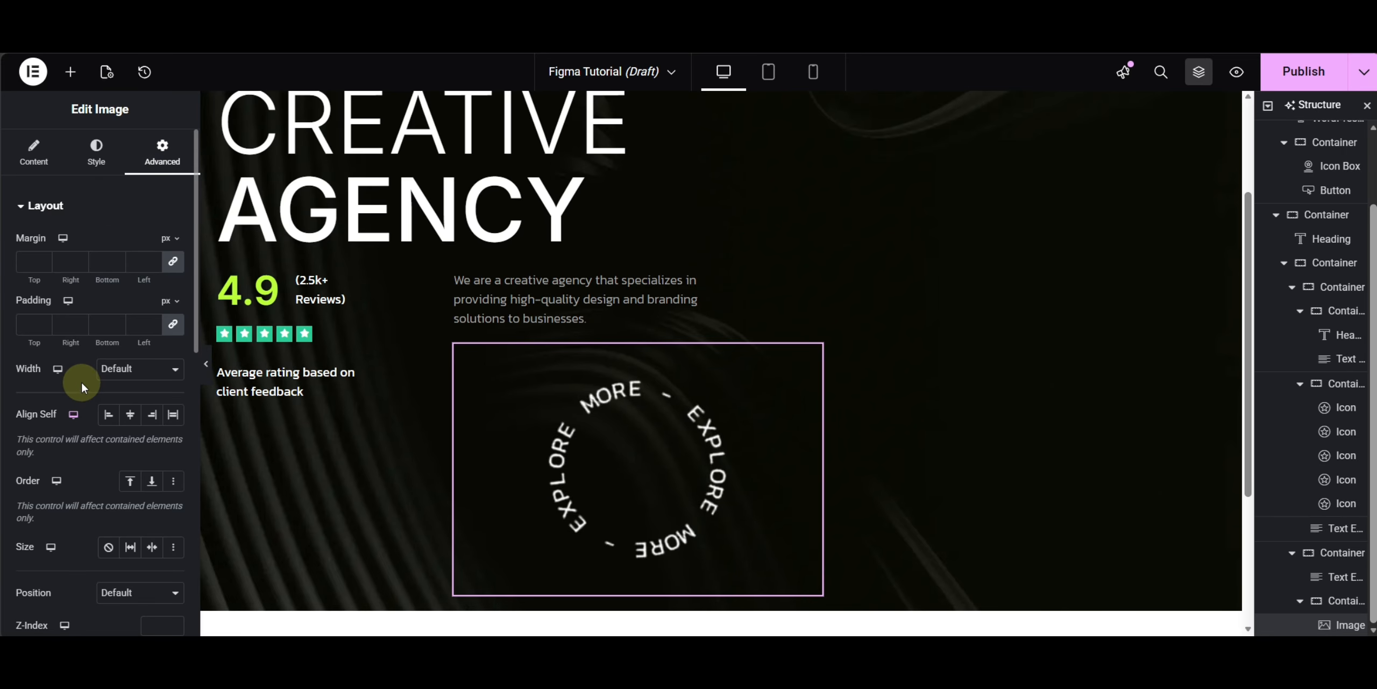
{"action": "left_click", "coordinate": [119, 369]}
{"action": "left_click", "coordinate": [129, 449]}
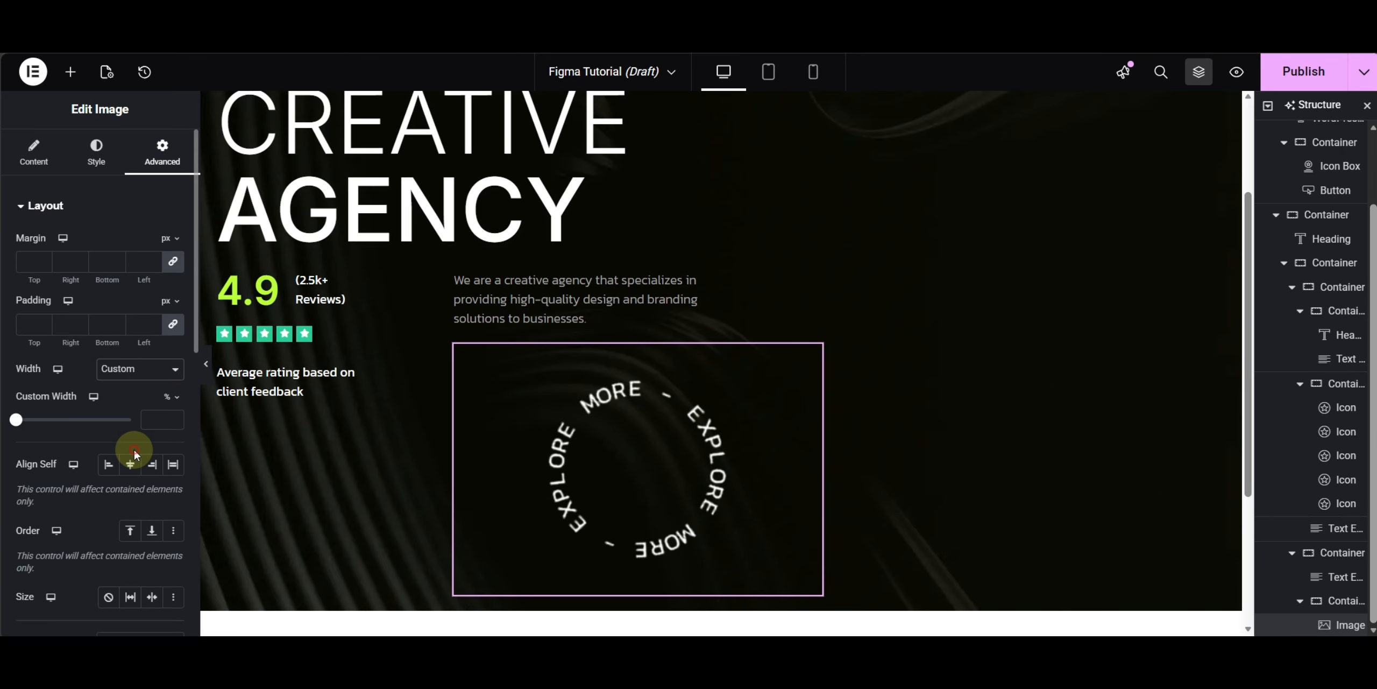
{"action": "left_click", "coordinate": [166, 398]}
{"action": "left_click", "coordinate": [157, 417]}
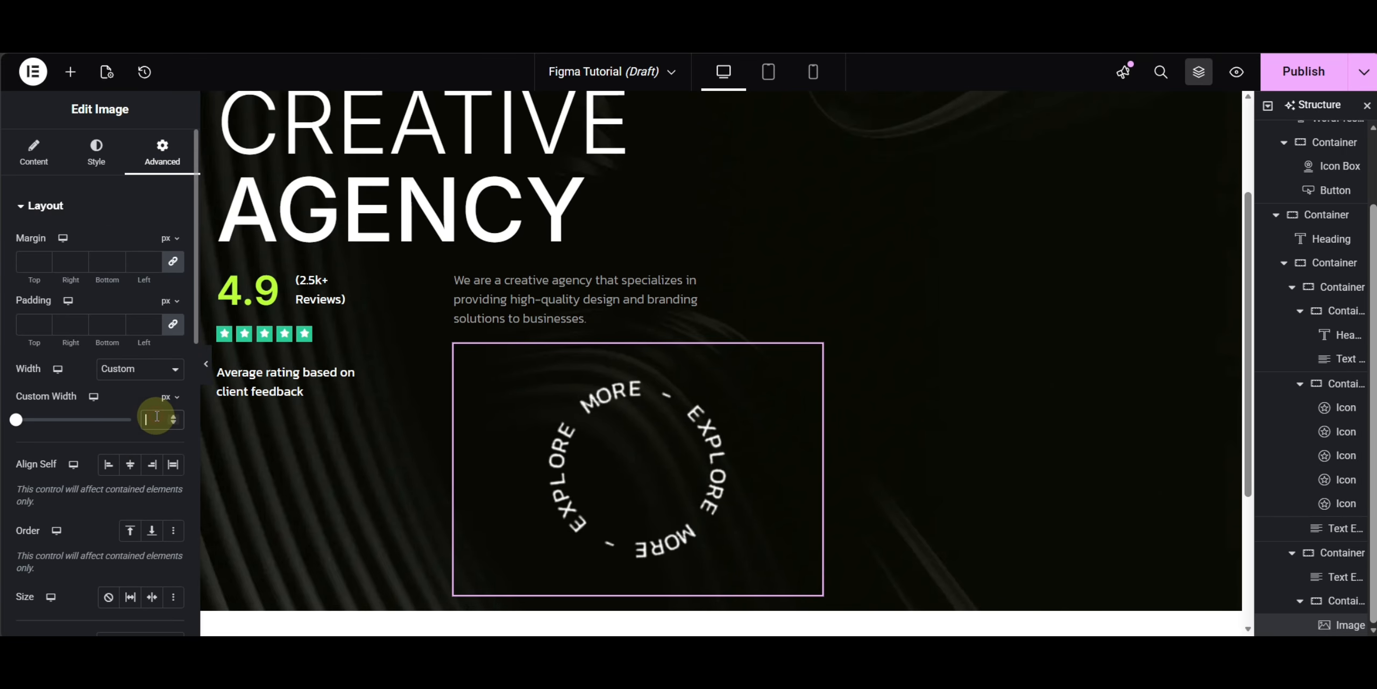
{"action": "type", "text": "120"}
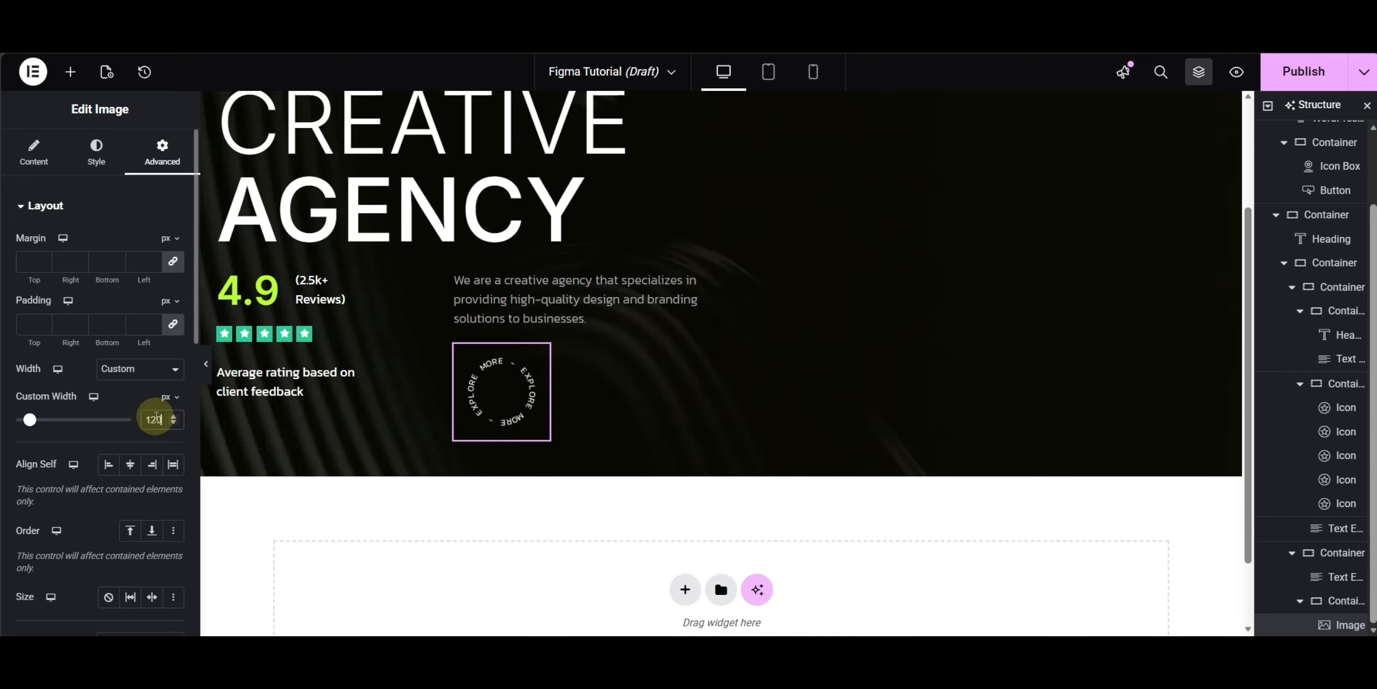
- Copy the spin keyframes CSS from the online notepad and paste it into the badge image's Custom CSS
{"action": "scroll", "coordinate": [151, 412], "scroll_direction": "down", "scroll_amount": 10}
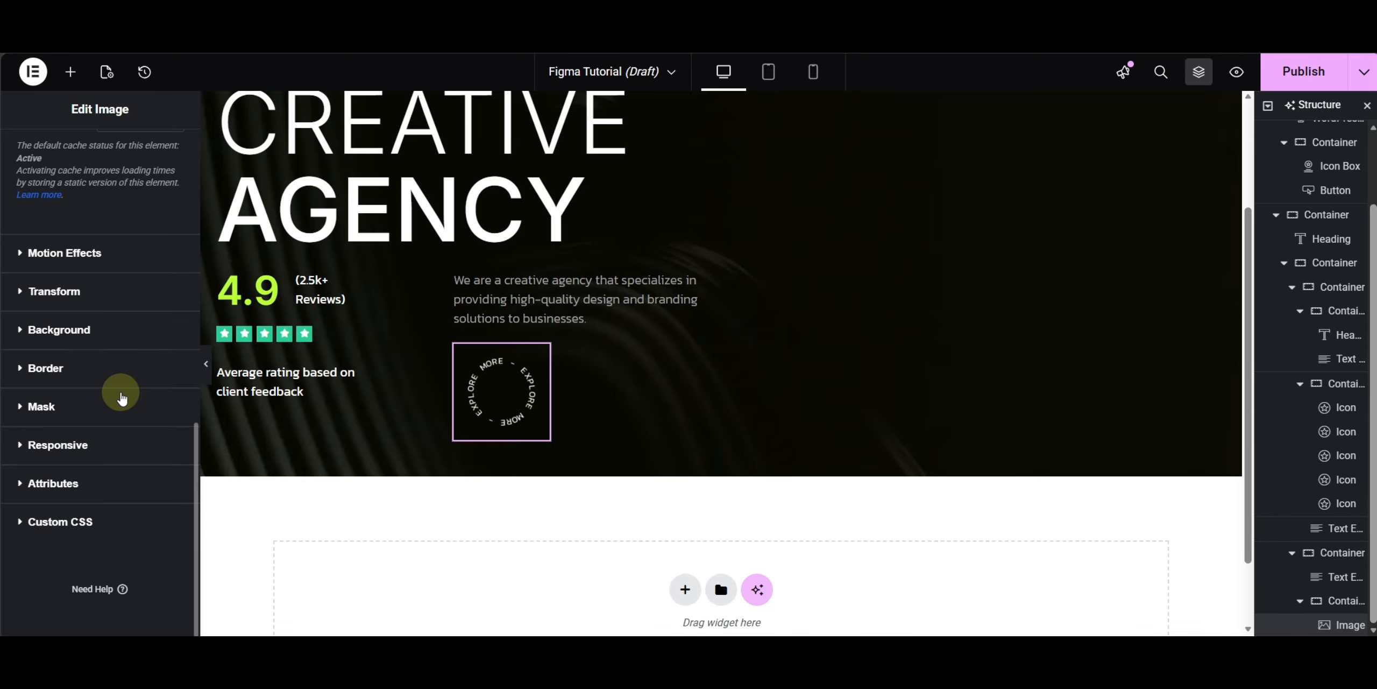
{"action": "left_click", "coordinate": [82, 521]}
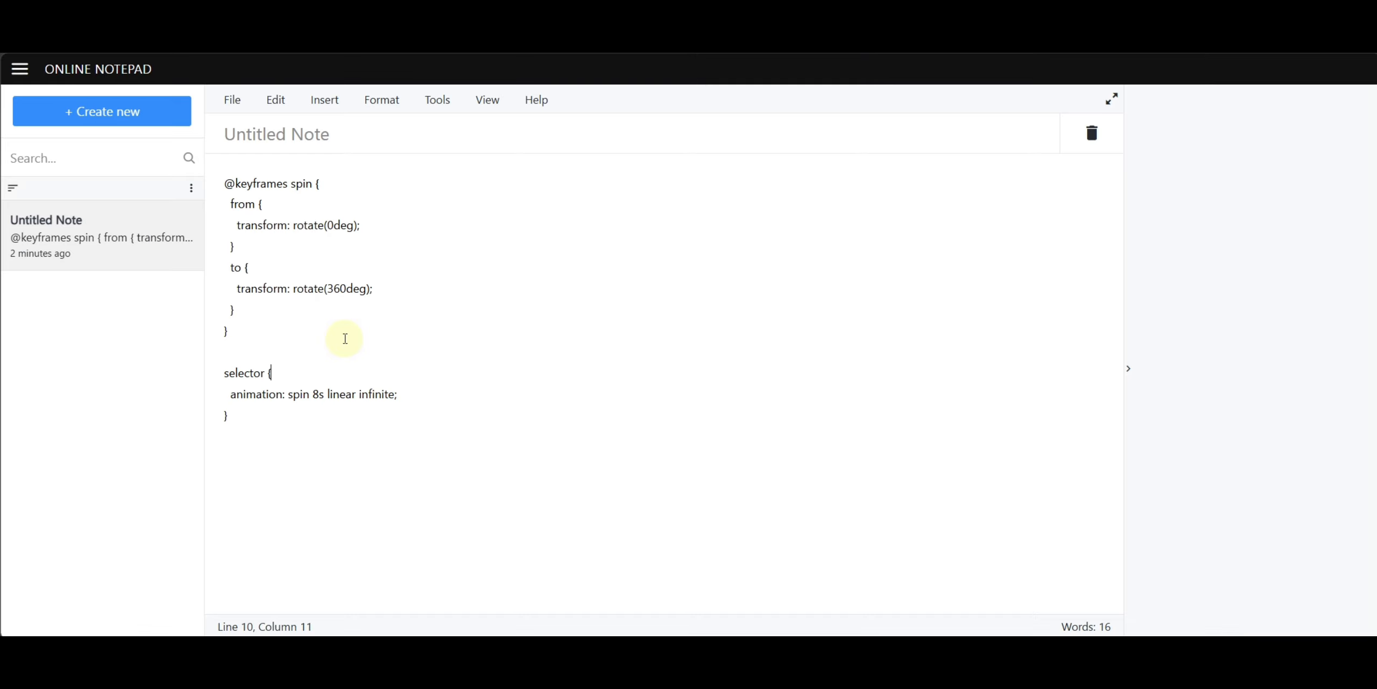
{"action": "key", "text": "ctrl+a"}
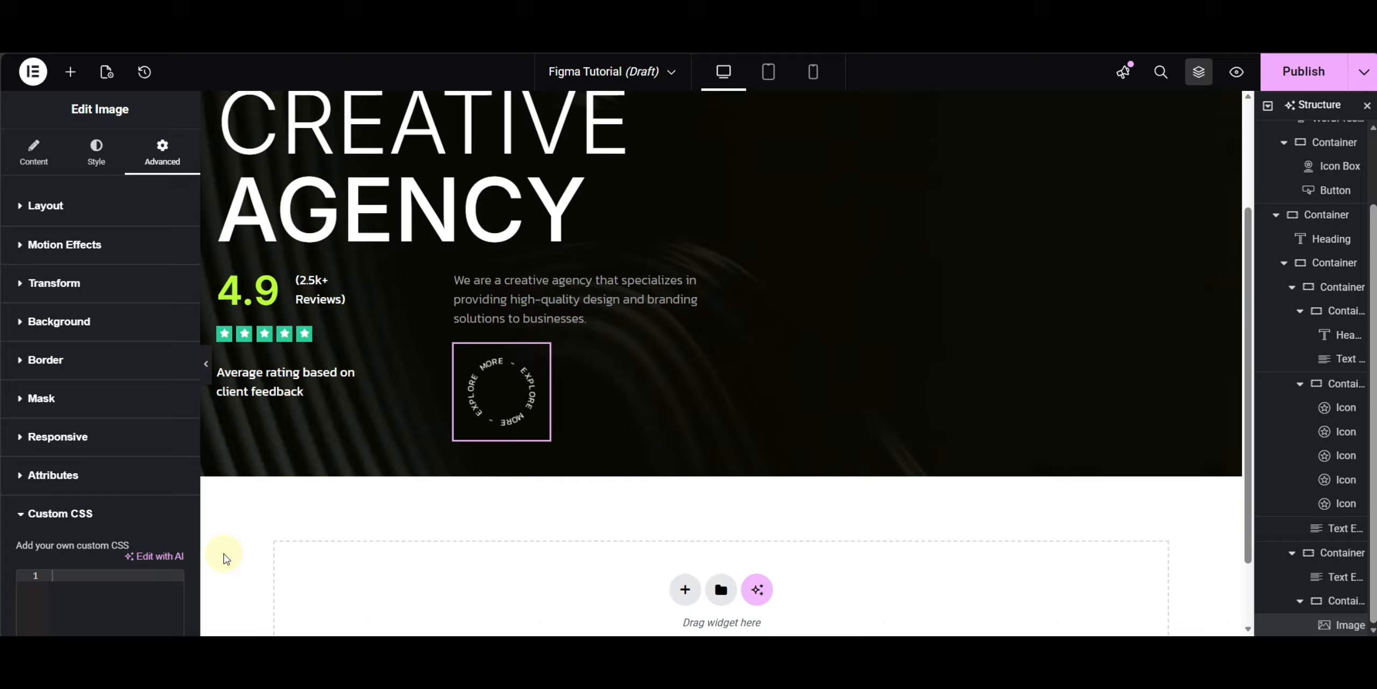
{"action": "scroll", "coordinate": [117, 437], "scroll_direction": "down", "scroll_amount": 1}
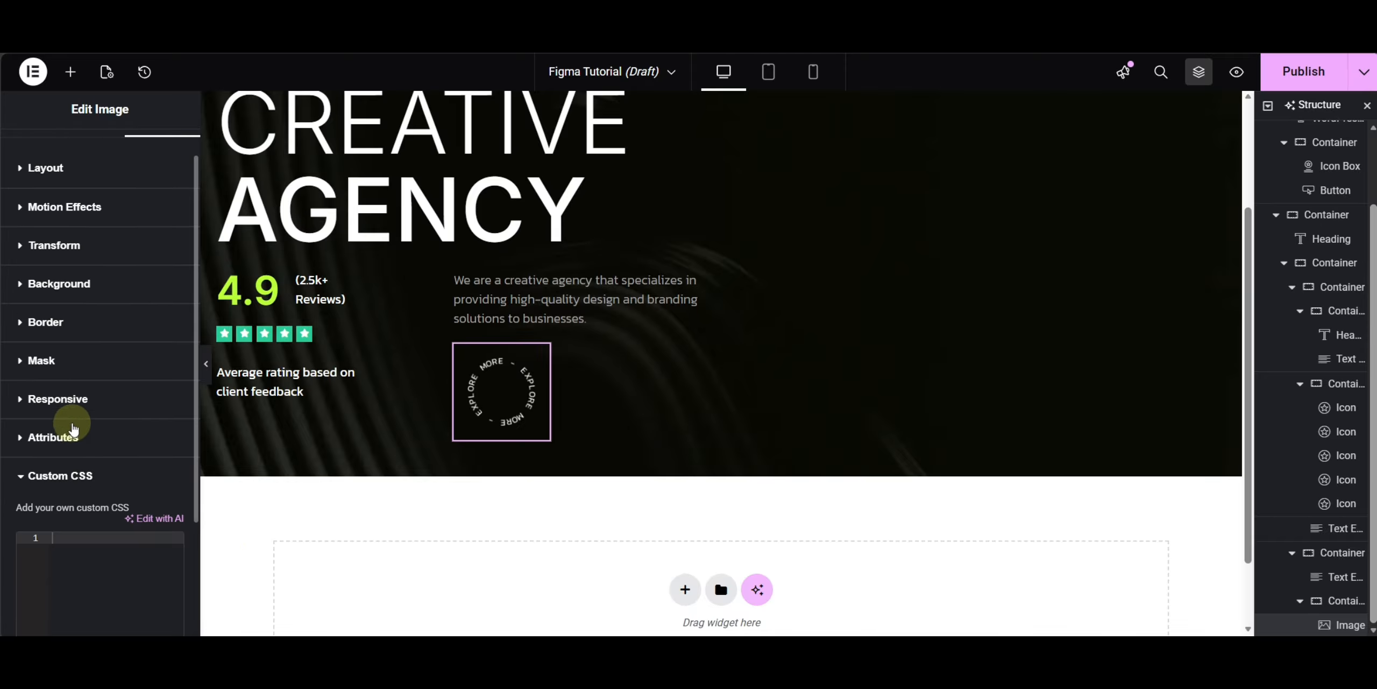
{"action": "left_click", "coordinate": [108, 570]}
{"action": "key", "text": "ctrl+v"}
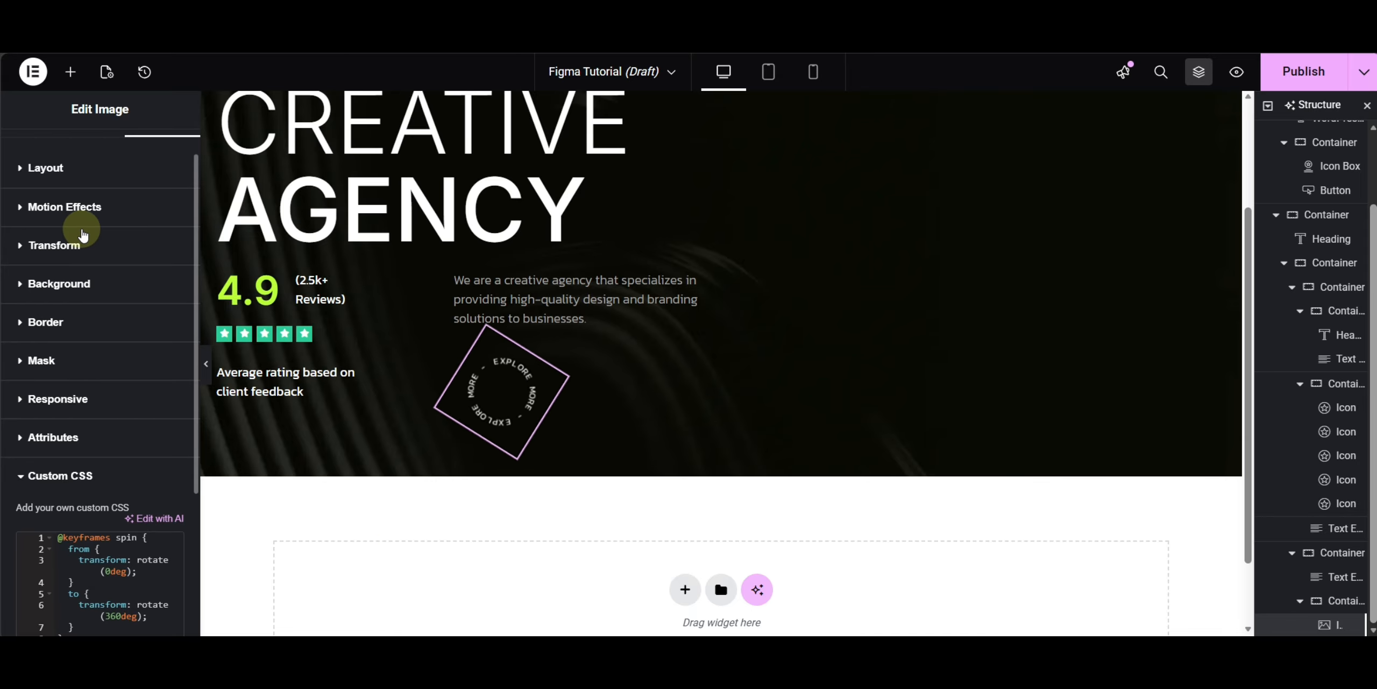
{"action": "scroll", "coordinate": [87, 230], "scroll_direction": "down", "scroll_amount": 2}
{"action": "scroll", "coordinate": [86, 230], "scroll_direction": "up", "scroll_amount": 4}
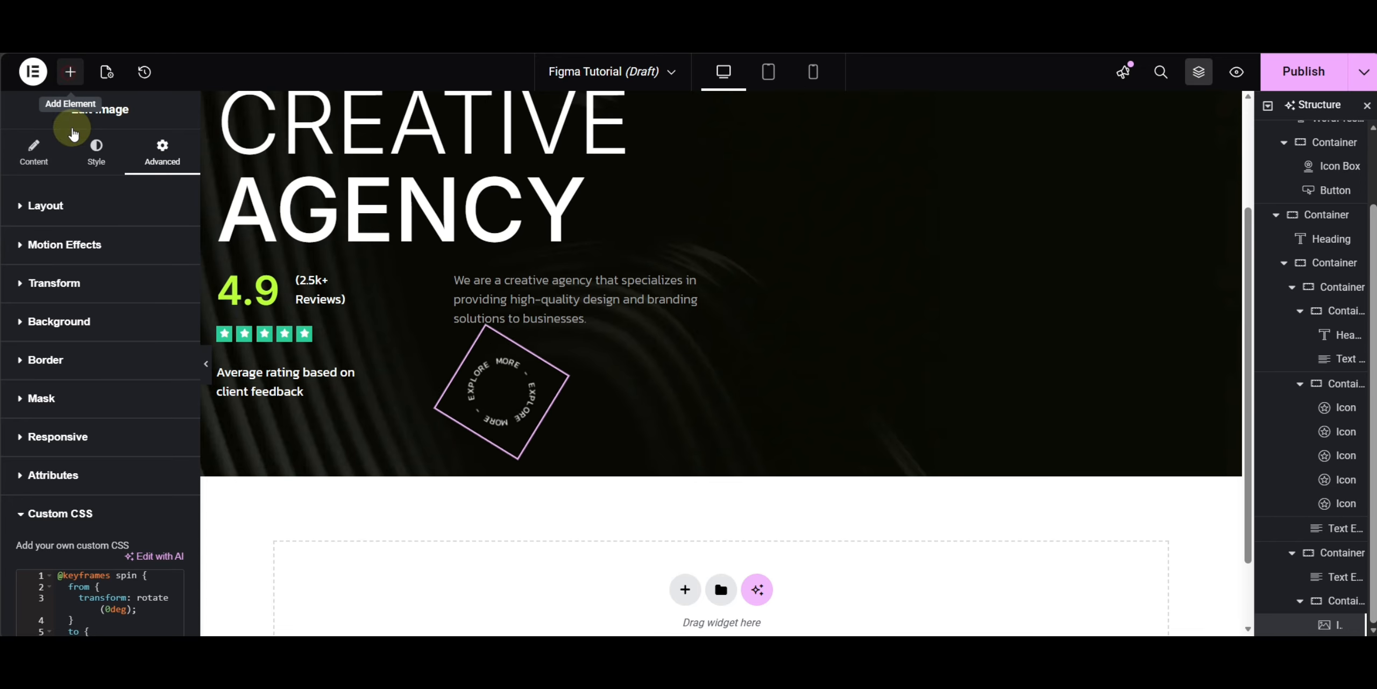
- Add another Image widget below the badge showing the green up-arrow image
{"action": "left_click", "coordinate": [70, 72]}
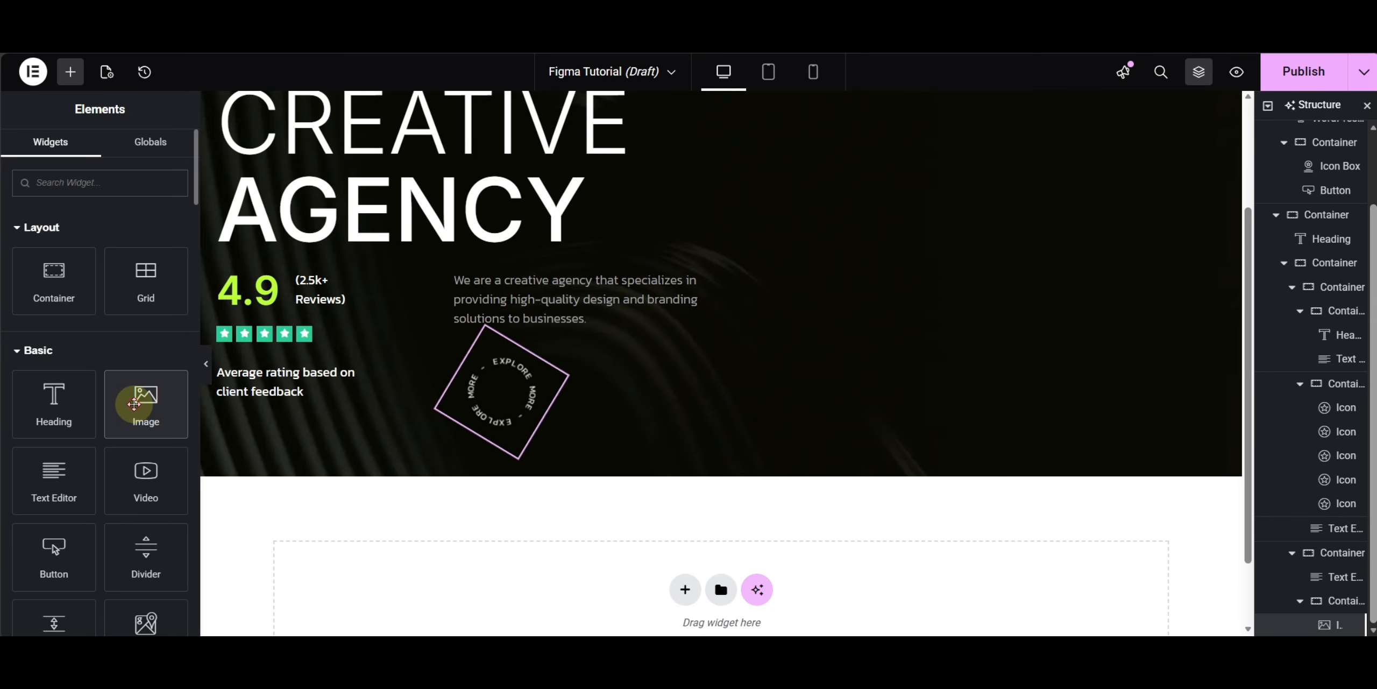
{"action": "left_click", "coordinate": [138, 402]}
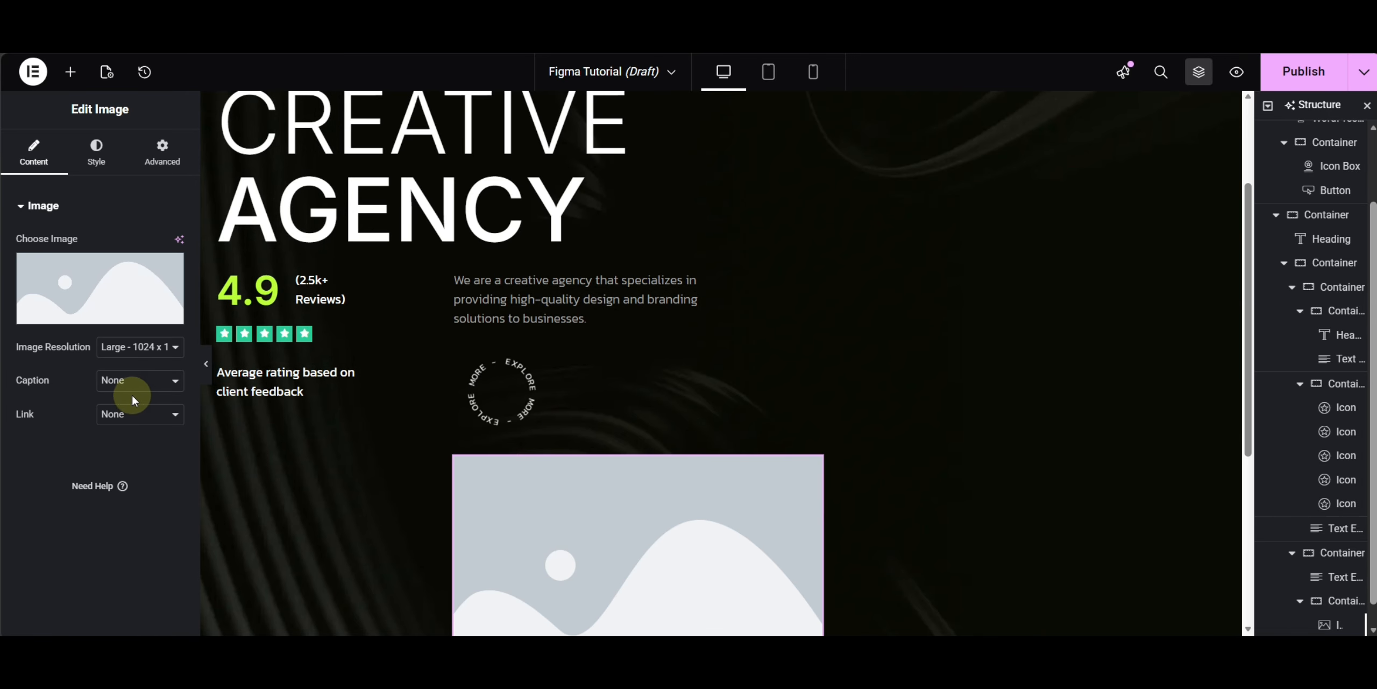
{"action": "left_click", "coordinate": [87, 285]}
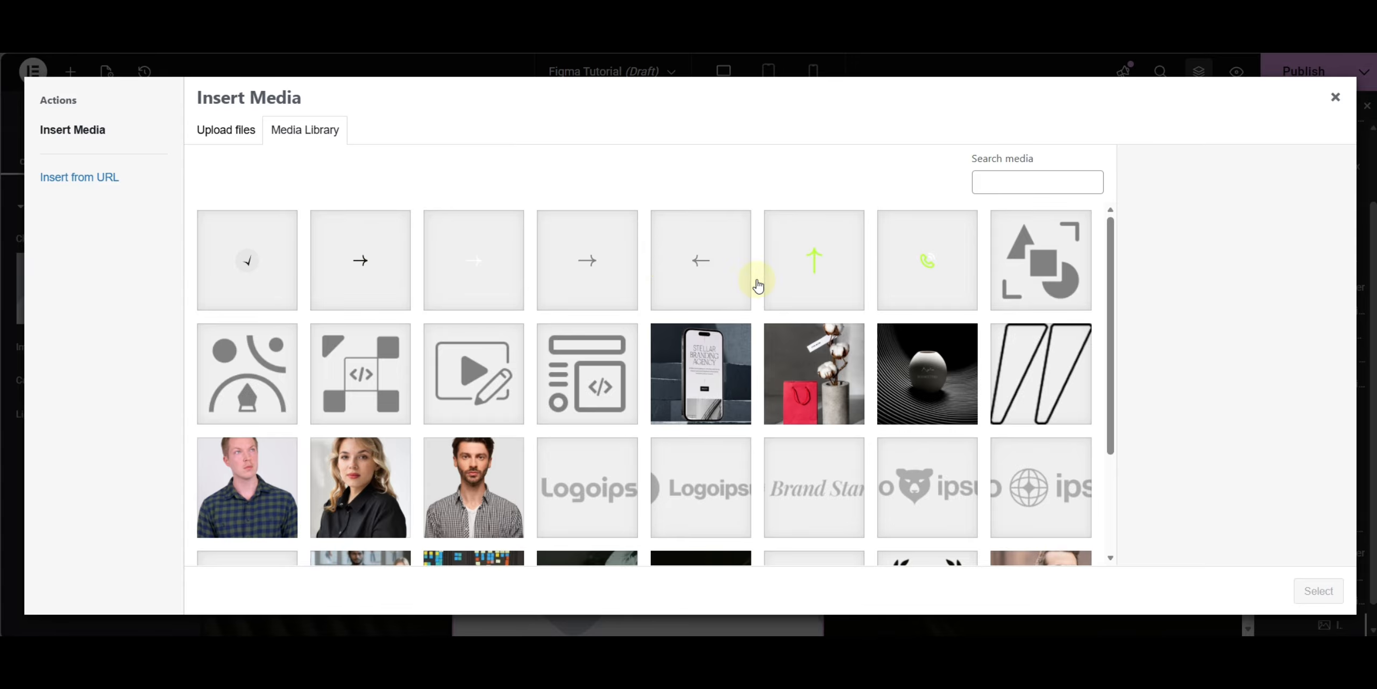
{"action": "scroll", "coordinate": [818, 286], "scroll_direction": "down", "scroll_amount": 3}
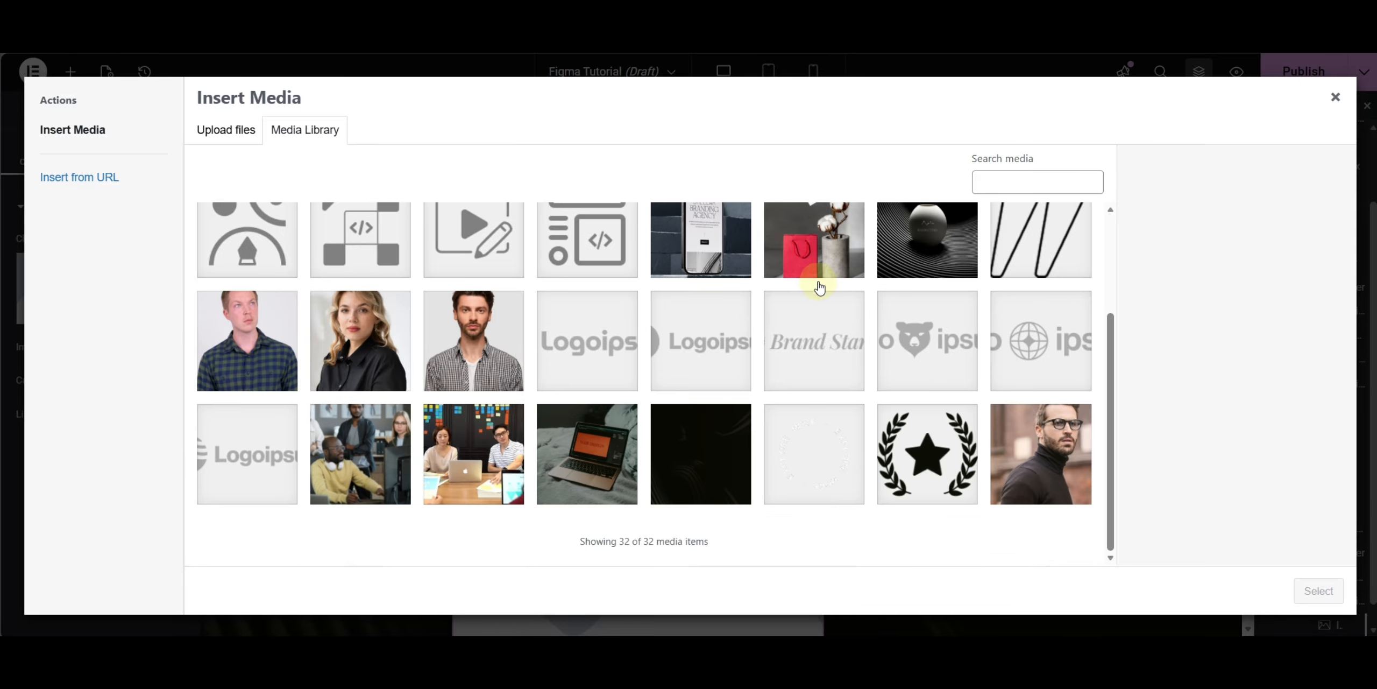
{"action": "scroll", "coordinate": [804, 449], "scroll_direction": "up", "scroll_amount": 3}
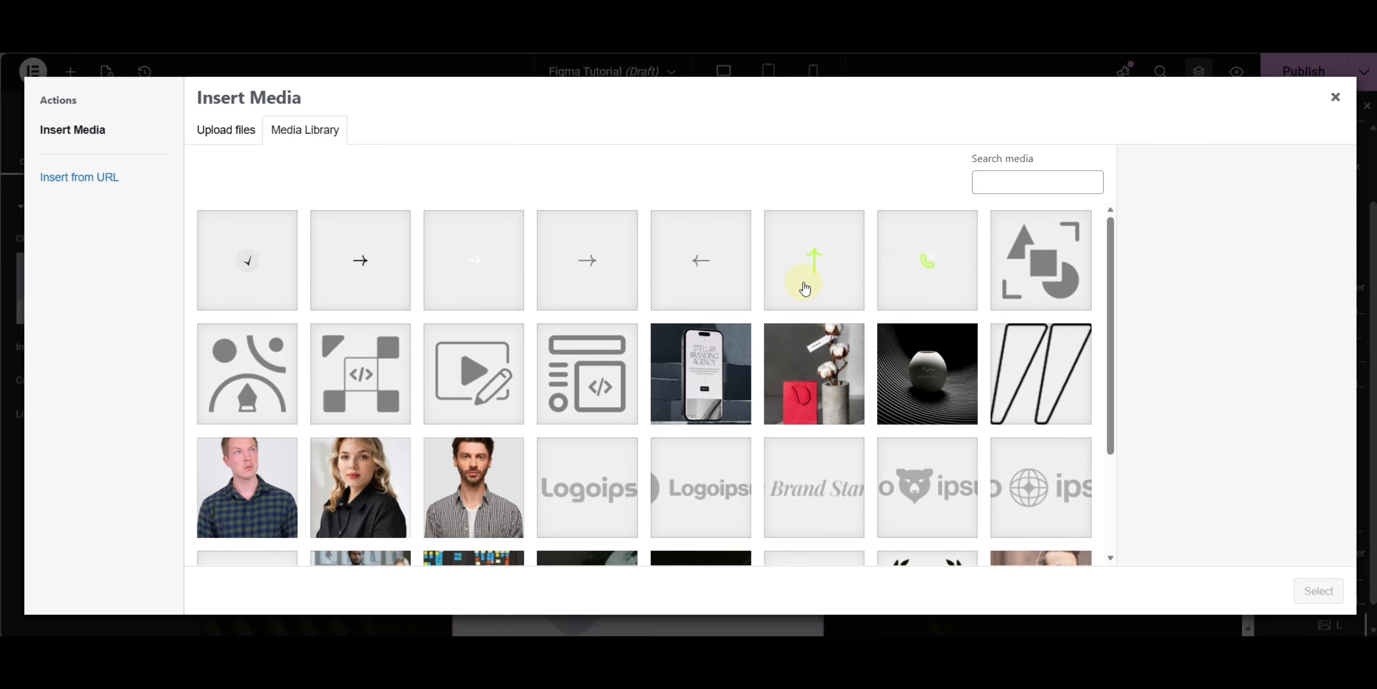
{"action": "left_click", "coordinate": [804, 289]}
{"action": "left_click", "coordinate": [1316, 591]}
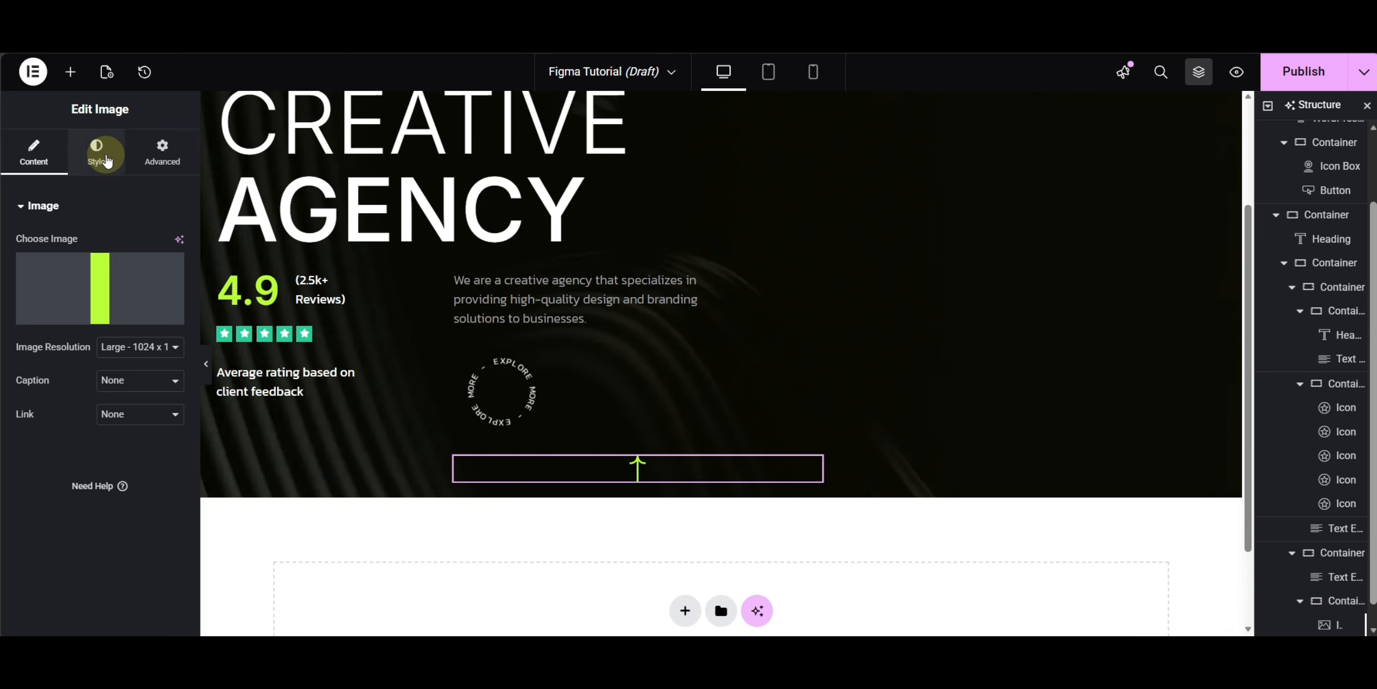
- Set the arrow image's width to Custom at 20 px
{"action": "left_click", "coordinate": [160, 159]}
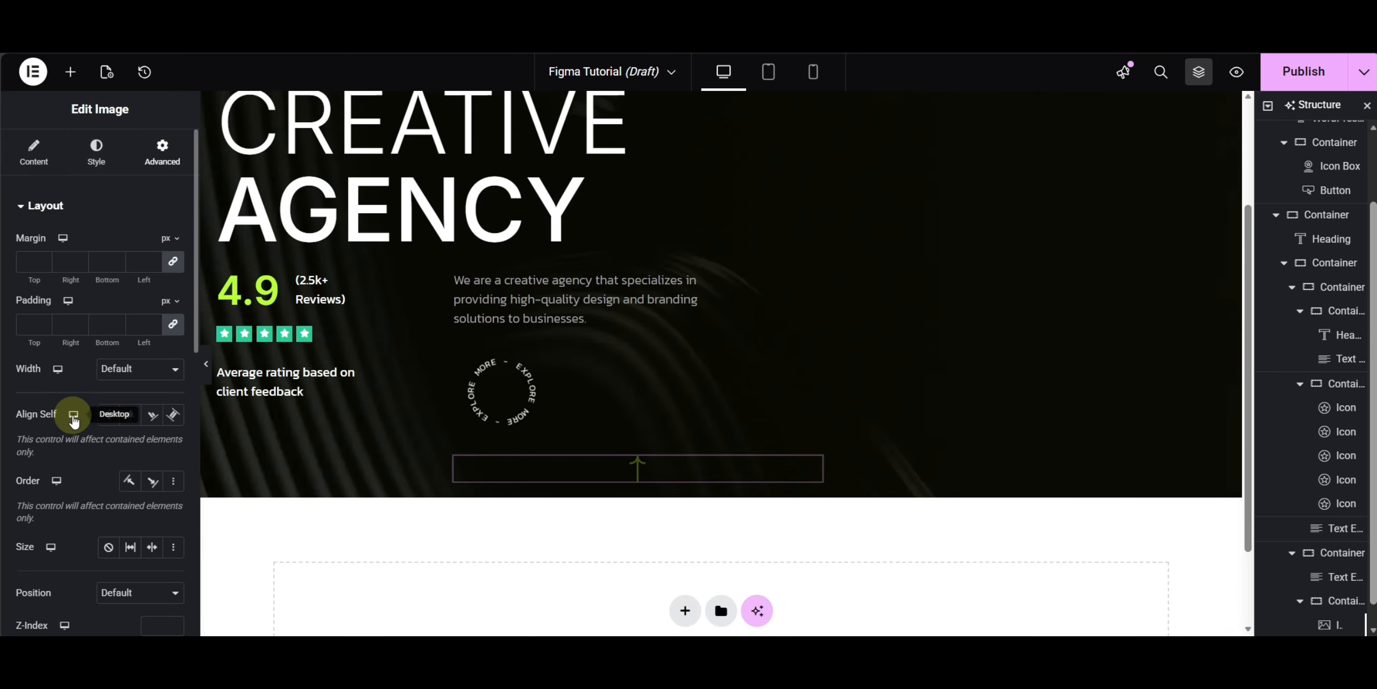
{"action": "left_click", "coordinate": [123, 371]}
{"action": "left_click", "coordinate": [114, 450]}
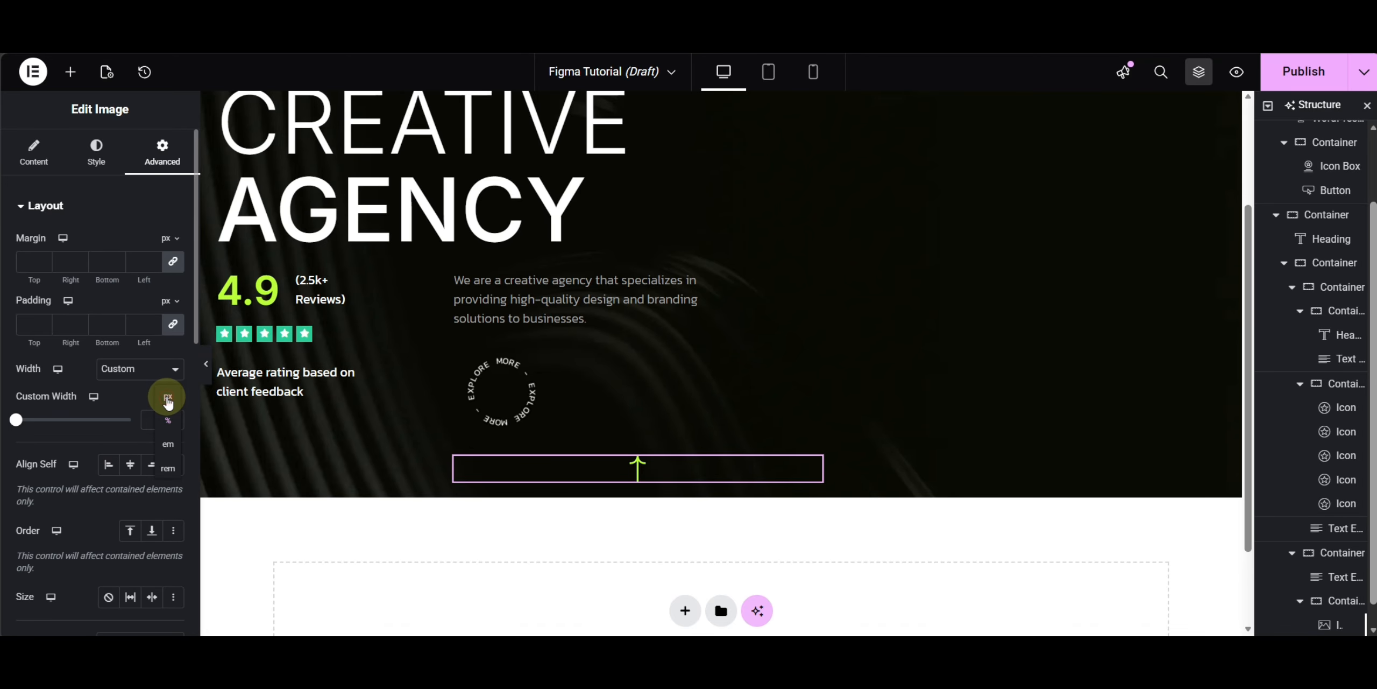
{"action": "left_click", "coordinate": [156, 421]}
{"action": "type", "text": "20"}
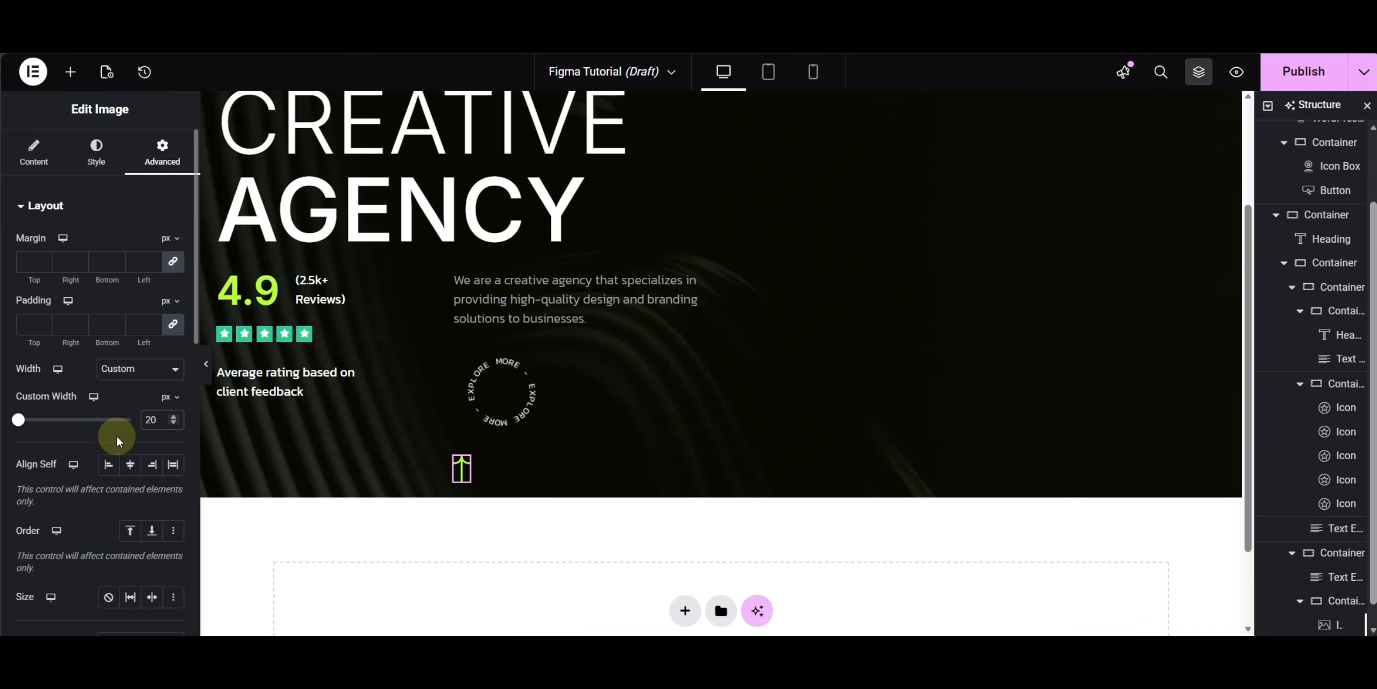
- Position the arrow absolutely with a 50 px horizontal offset and 45 px vertical offset to center it inside the badge
{"action": "scroll", "coordinate": [116, 433], "scroll_direction": "down", "scroll_amount": 5}
{"action": "left_click", "coordinate": [144, 321]}
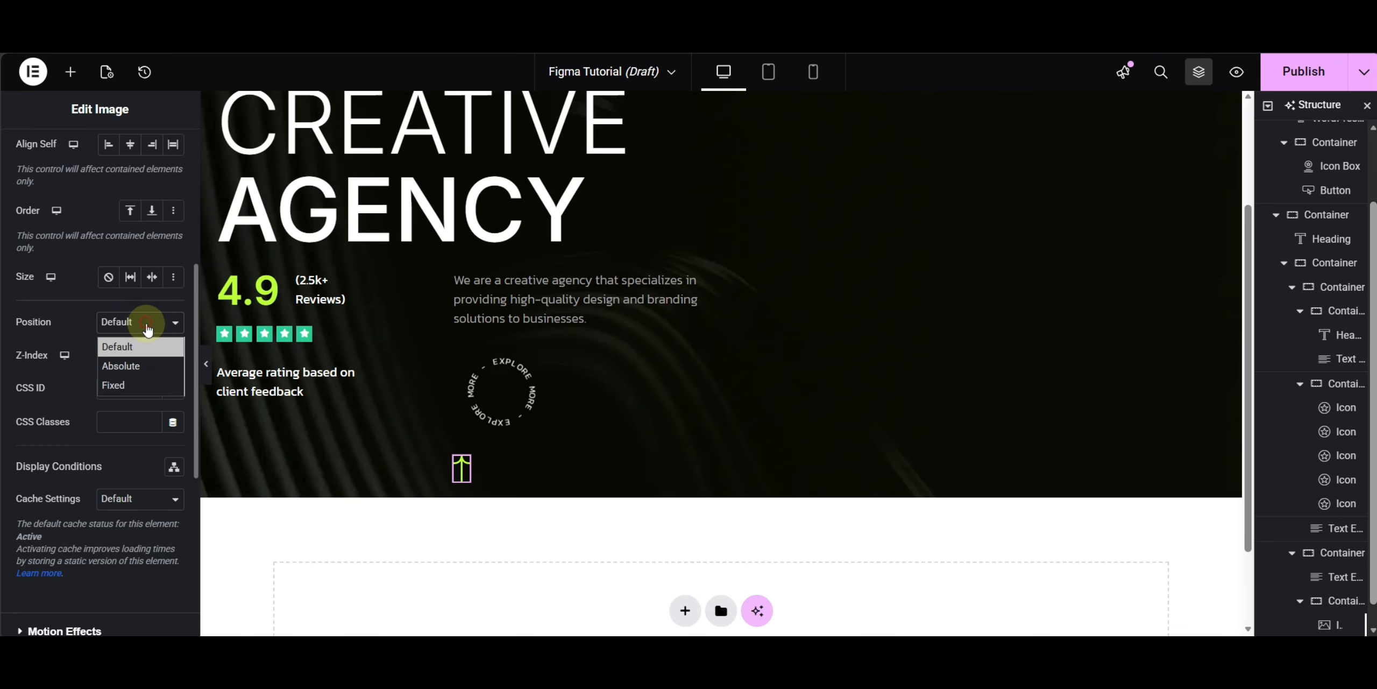
{"action": "left_click", "coordinate": [117, 373]}
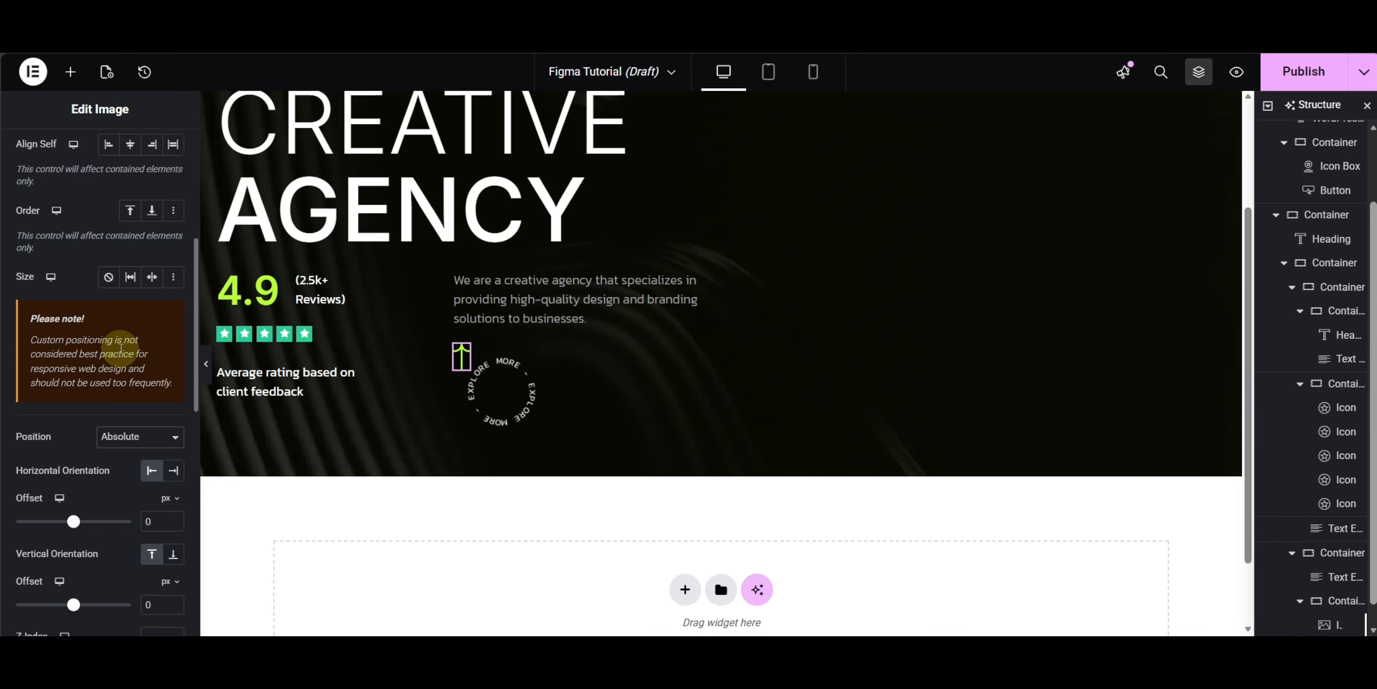
{"action": "scroll", "coordinate": [147, 312], "scroll_direction": "down", "scroll_amount": 3}
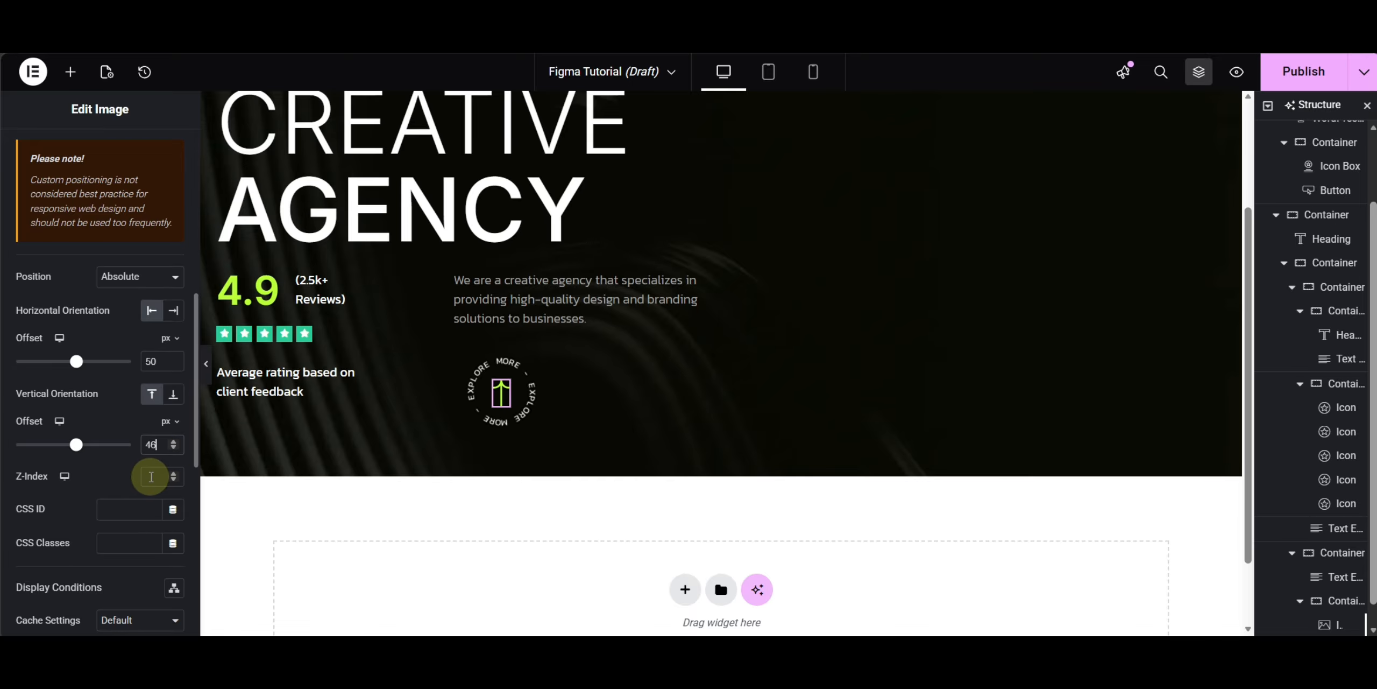
{"action": "key", "text": "Up"}
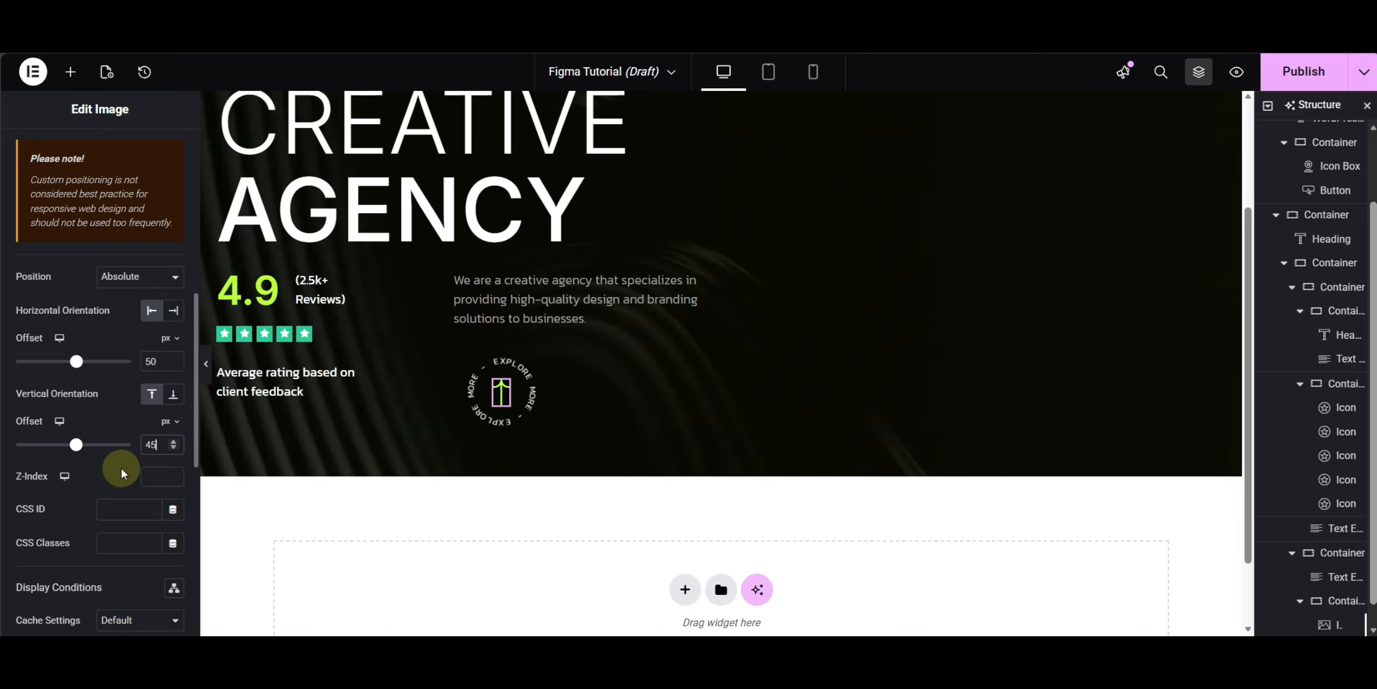
- Rotate the arrow image 45 degrees using the Transform rotate setting
{"action": "scroll", "coordinate": [117, 344], "scroll_direction": "down", "scroll_amount": 5}
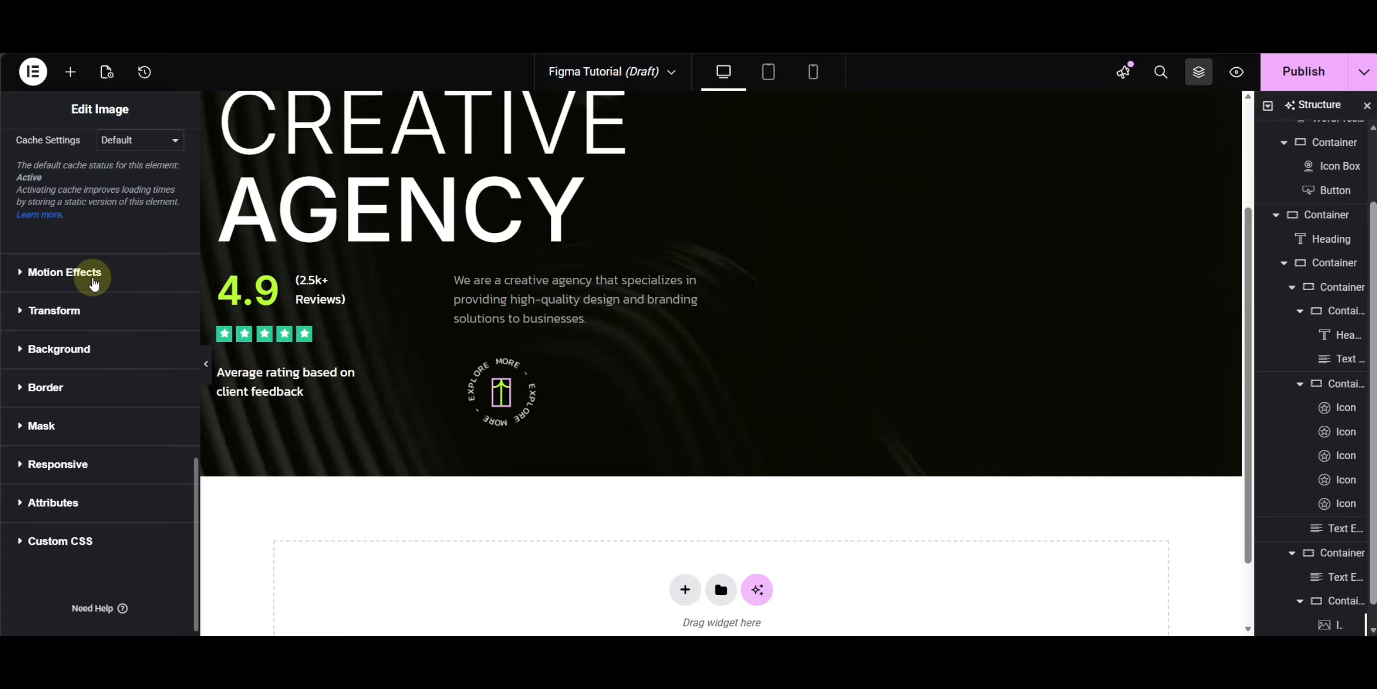
{"action": "left_click", "coordinate": [64, 272]}
{"action": "left_click", "coordinate": [69, 523]}
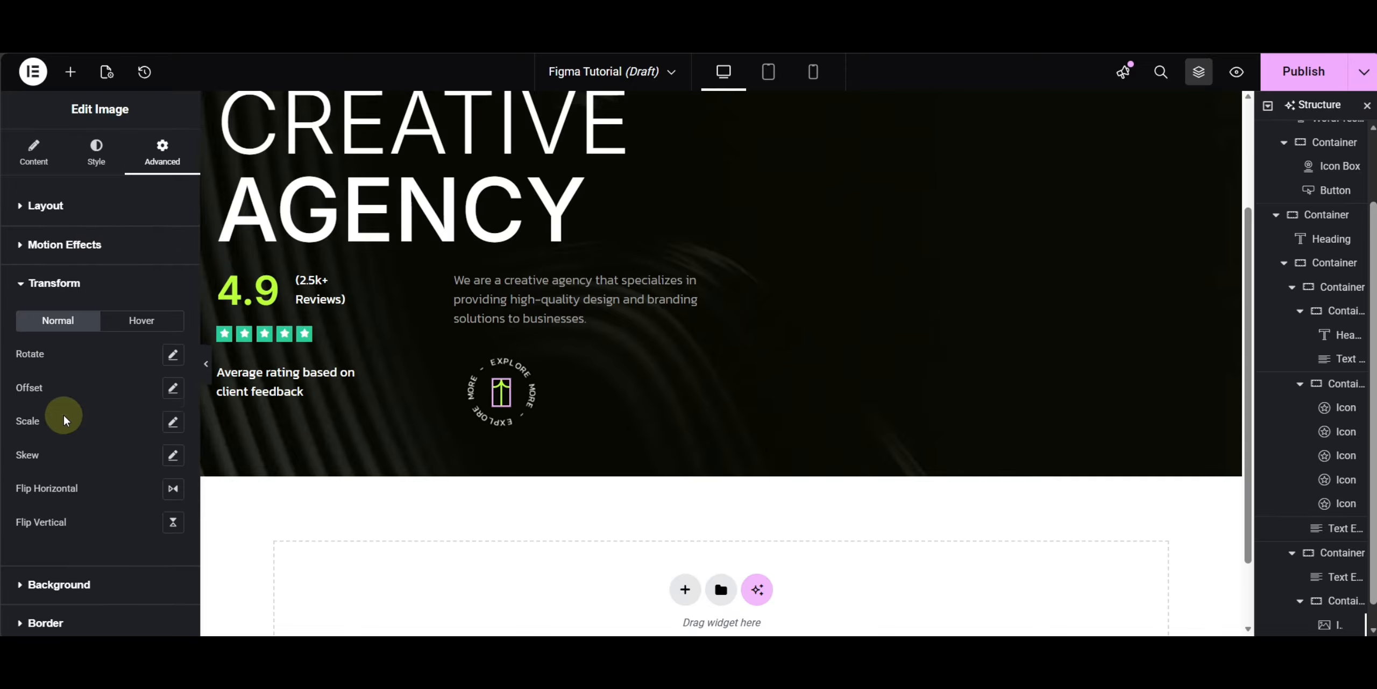
{"action": "left_click", "coordinate": [172, 354]}
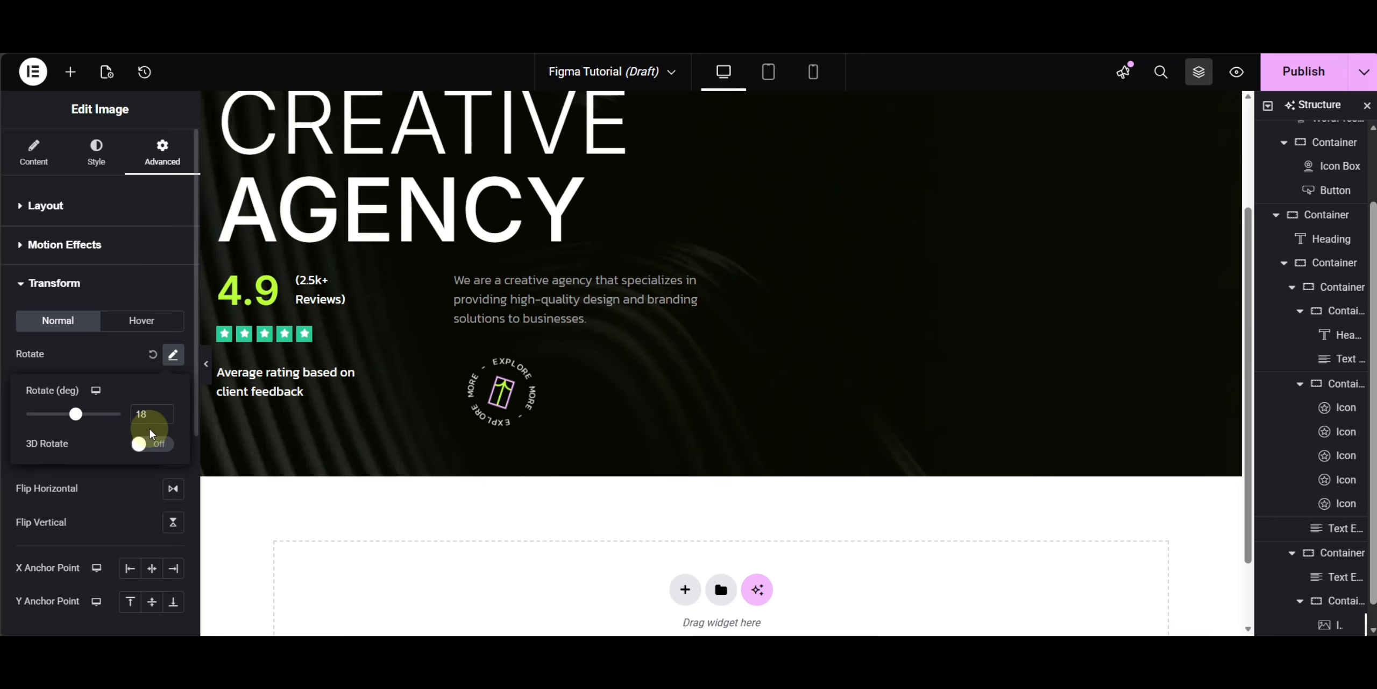
{"action": "left_click", "coordinate": [146, 413]}
{"action": "left_click_drag", "start_coordinate": [146, 412], "coordinate": [126, 413]}
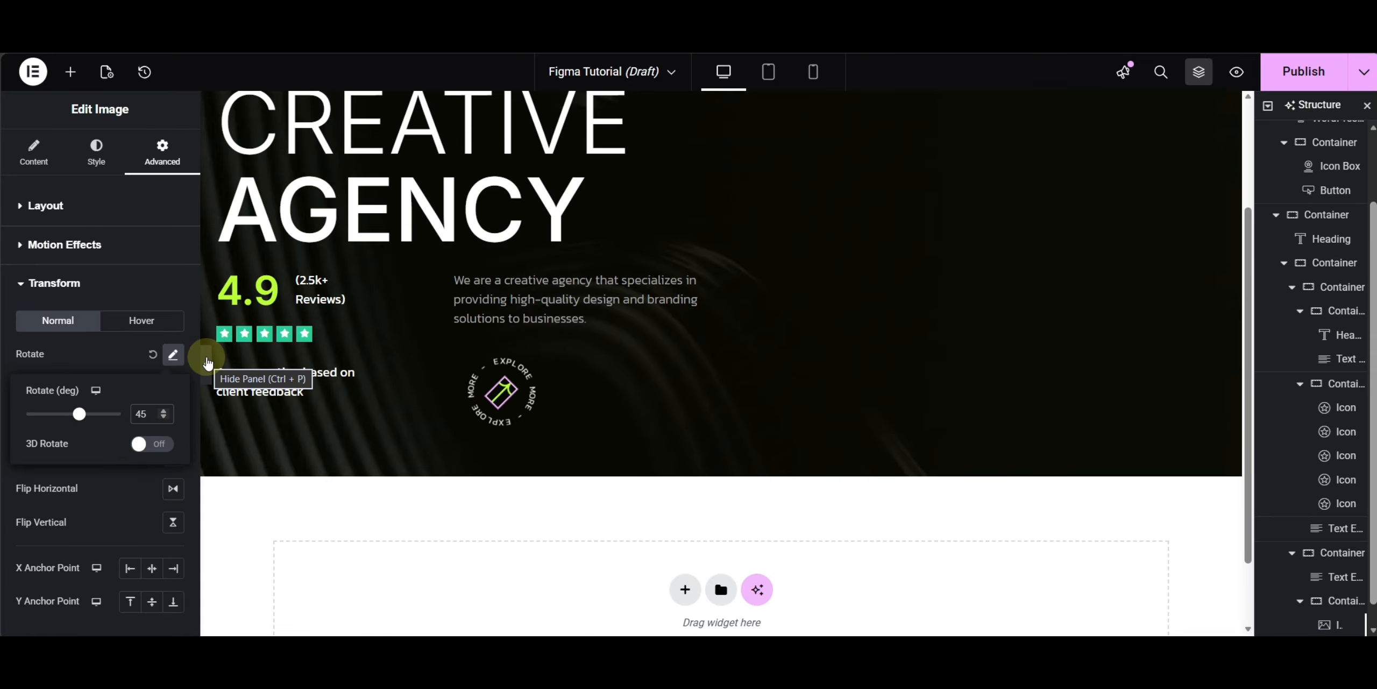
- Fine-tune the arrow's absolute offsets to 54 px horizontal and 46 px vertical, then preview the centered result
{"action": "left_click", "coordinate": [72, 208]}
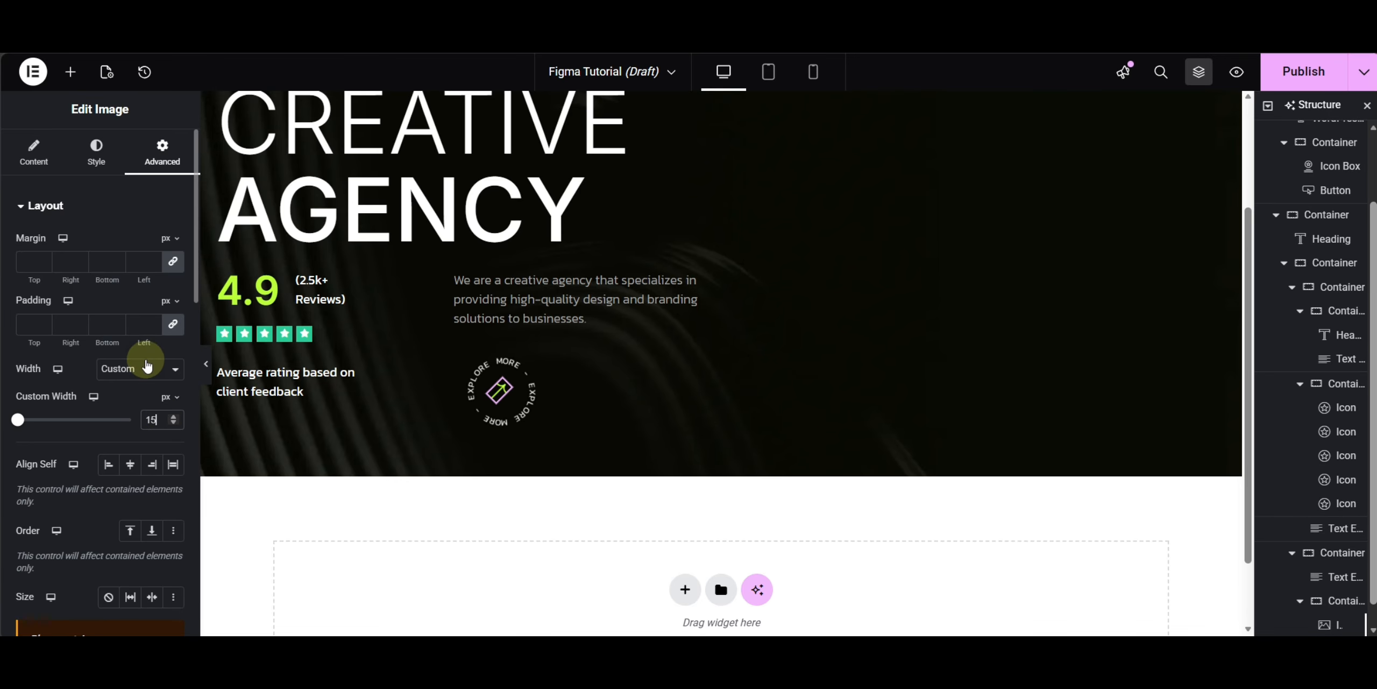
{"action": "scroll", "coordinate": [126, 392], "scroll_direction": "down", "scroll_amount": 6}
{"action": "left_click", "coordinate": [164, 525]}
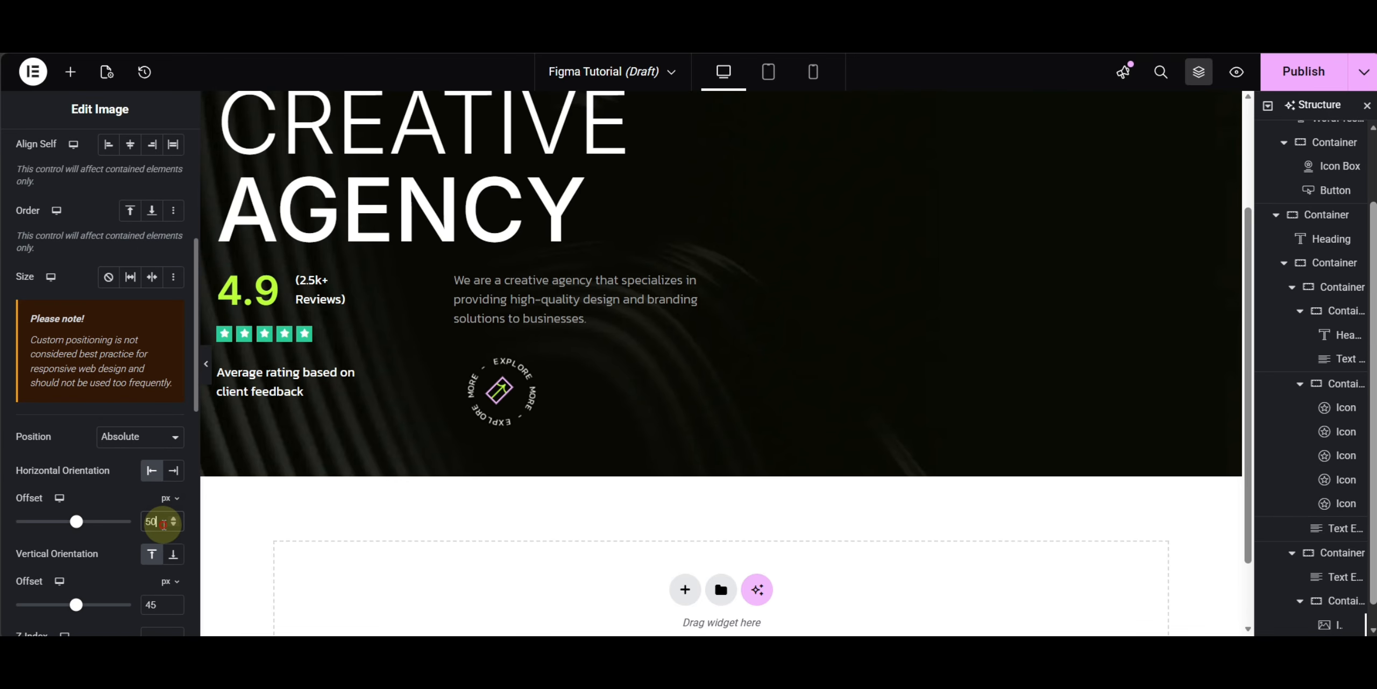
{"action": "key", "text": "Up"}
{"action": "key", "text": "Up"}
{"action": "key", "text": "Up"}
{"action": "key", "text": "Up"}
{"action": "left_click", "coordinate": [169, 614]}
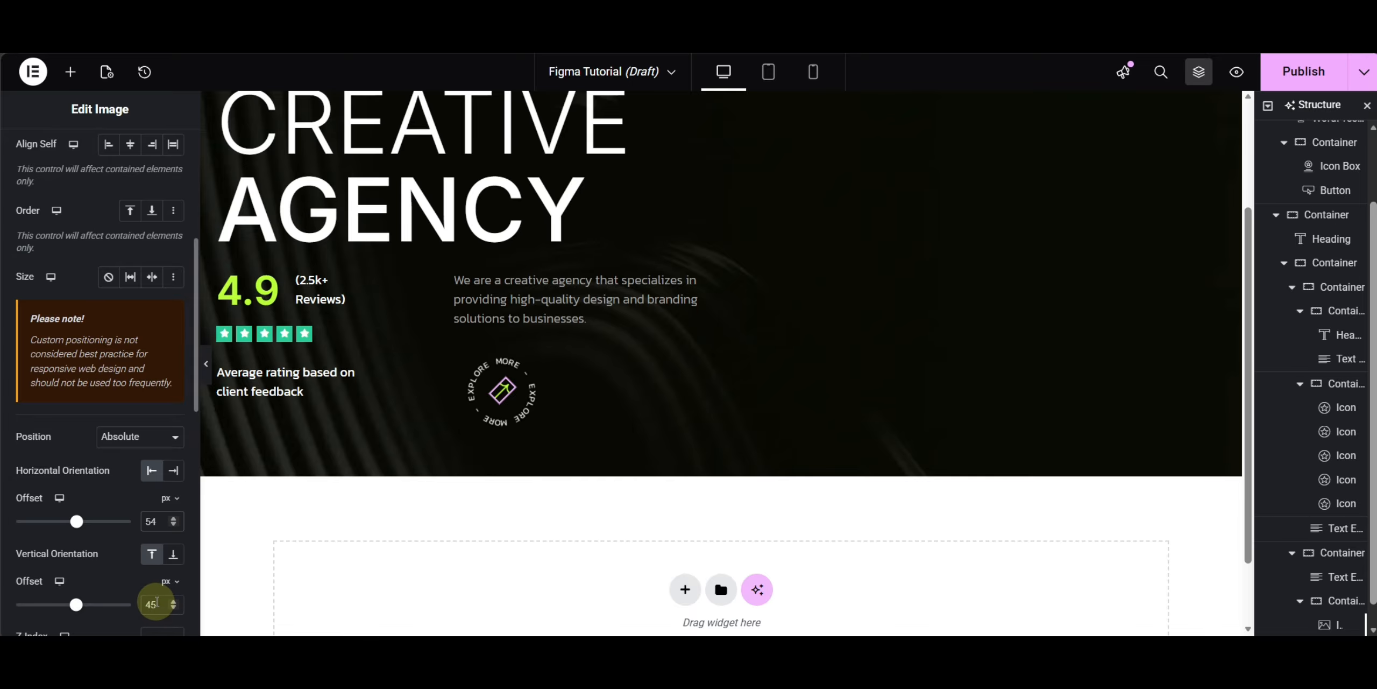
{"action": "key", "text": "Up"}
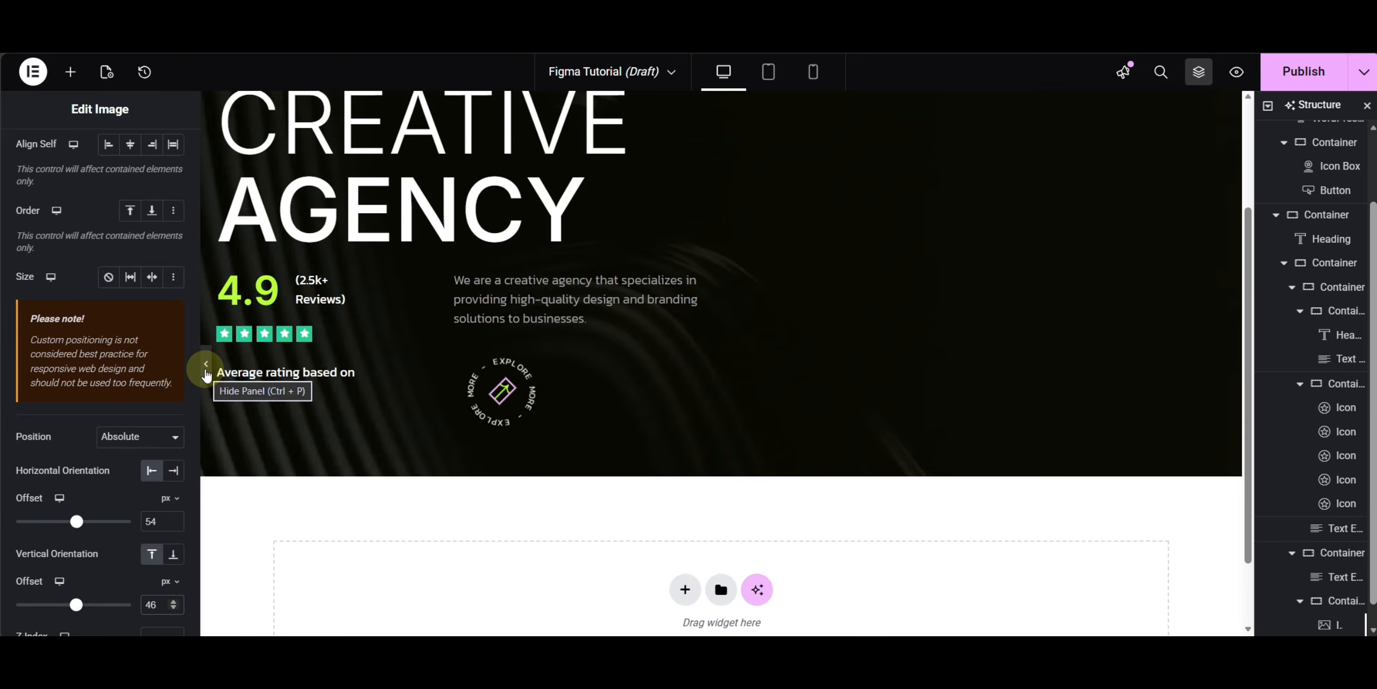
{"action": "left_click", "coordinate": [206, 377]}
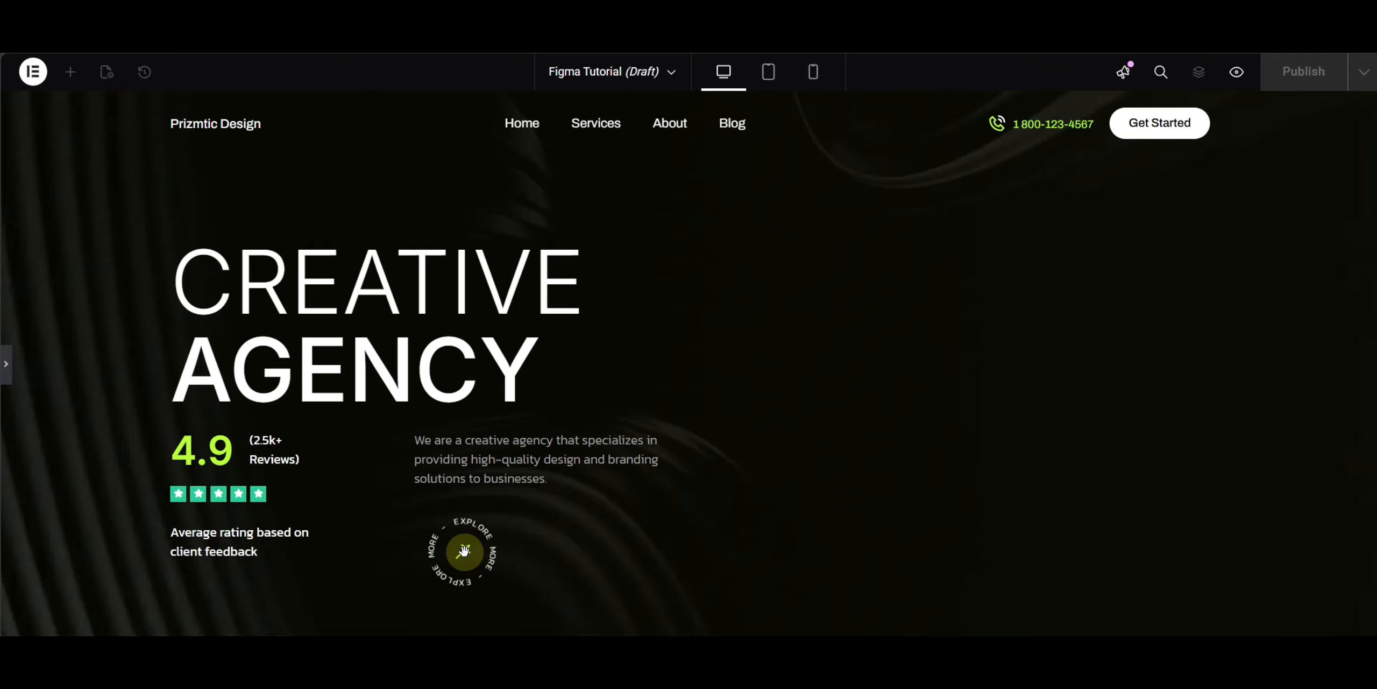
{"action": "left_click", "coordinate": [9, 364]}
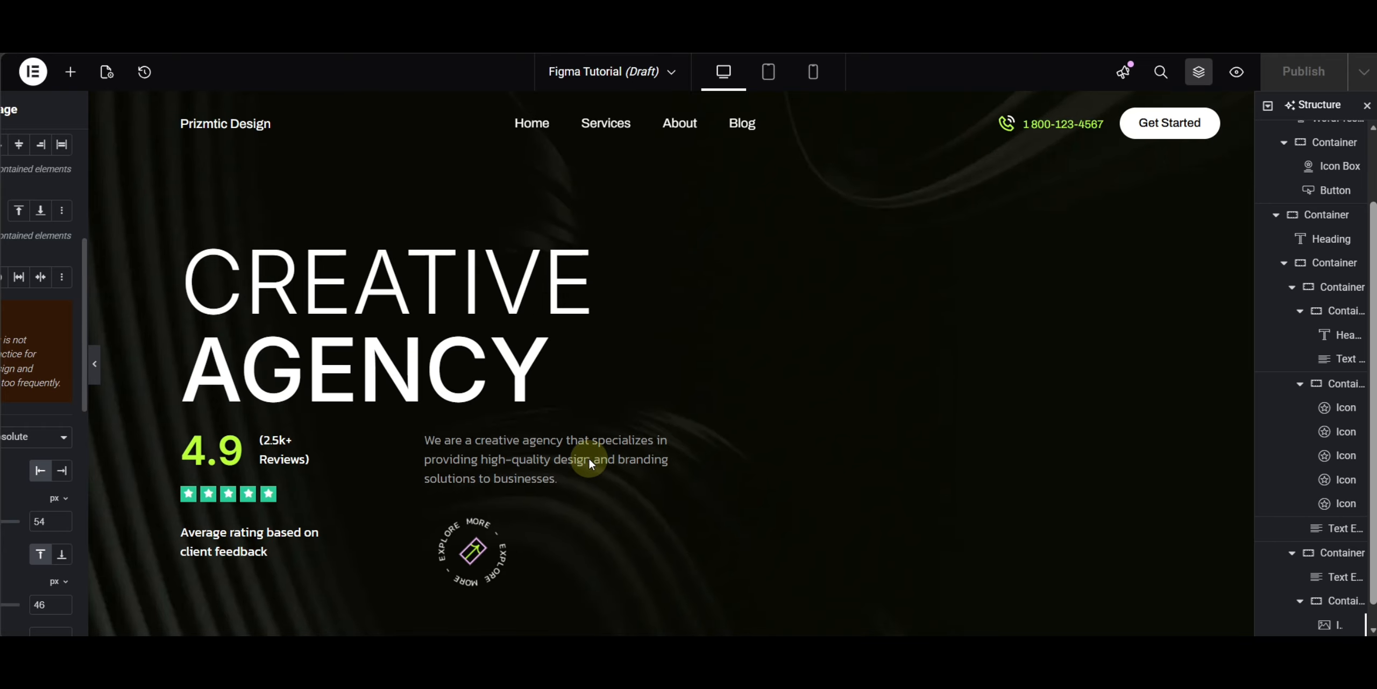
{"action": "scroll", "coordinate": [571, 517], "scroll_direction": "down", "scroll_amount": 3}
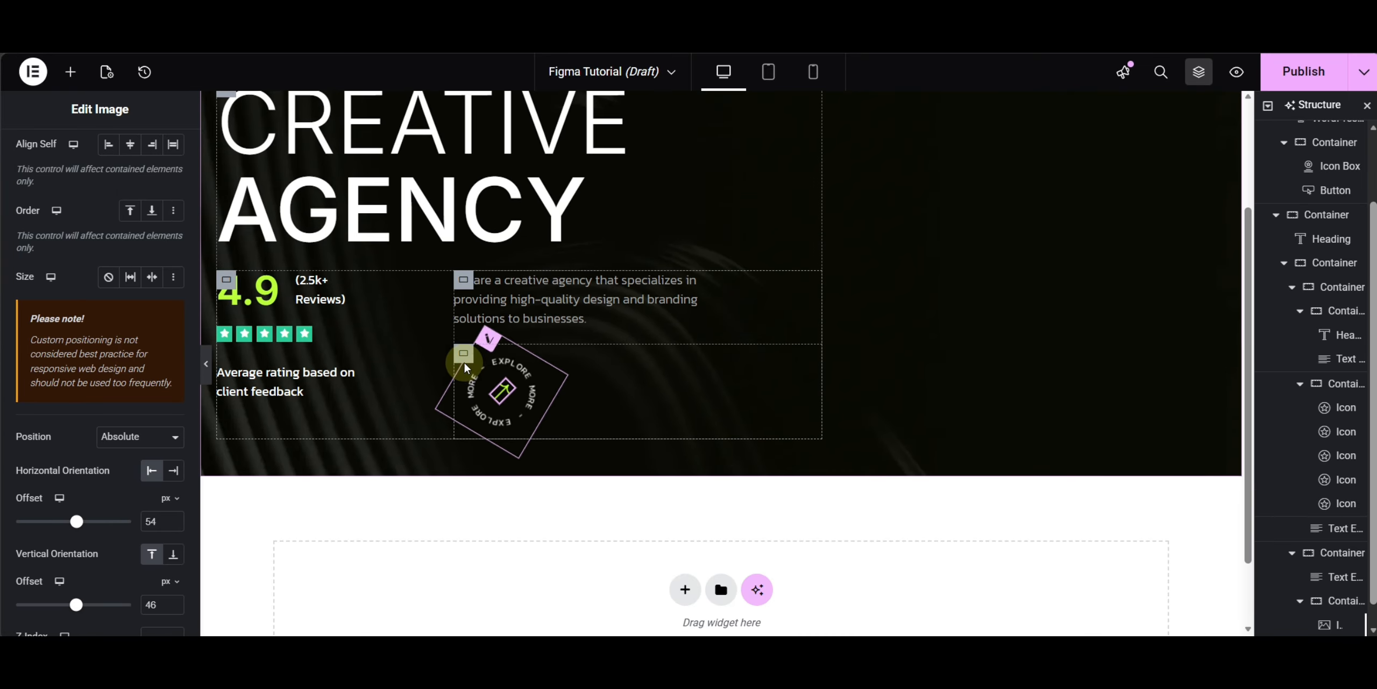
- Set the badge's container width to the custom value fit-content
{"action": "left_click", "coordinate": [463, 355]}
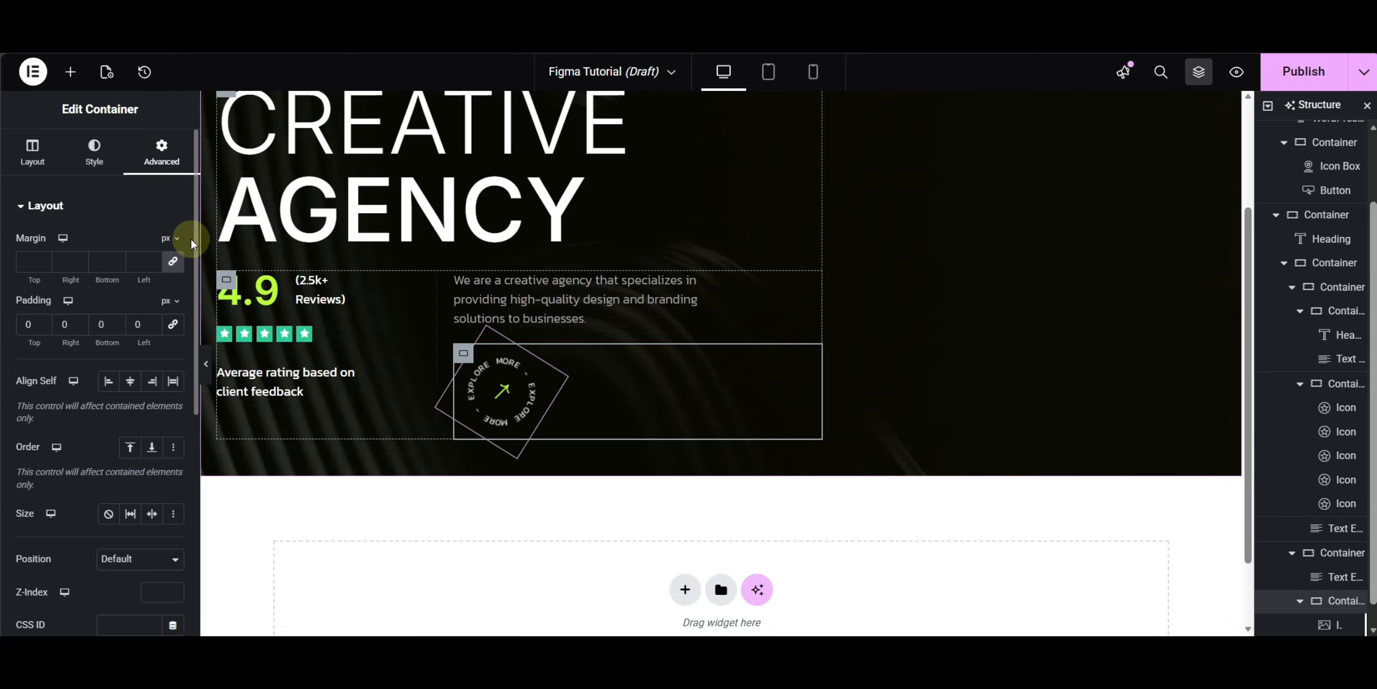
{"action": "left_click", "coordinate": [27, 171]}
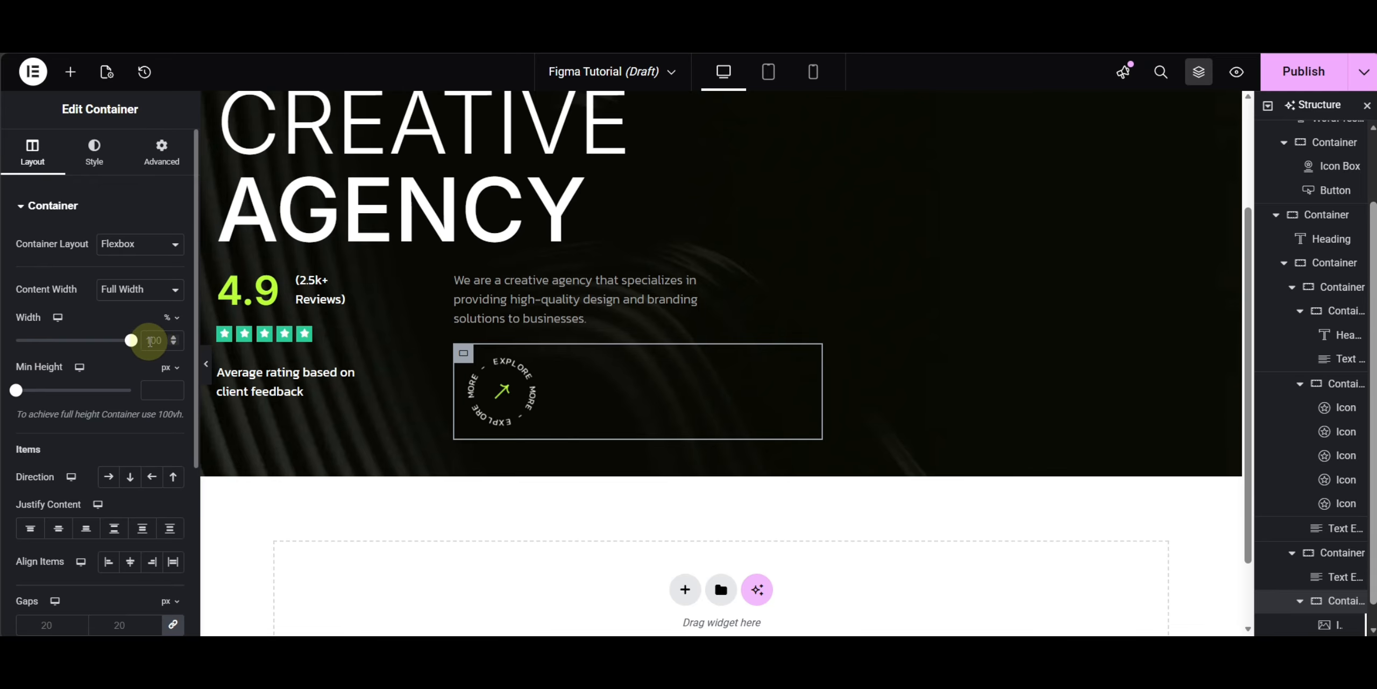
{"action": "left_click", "coordinate": [168, 317]}
{"action": "left_click", "coordinate": [168, 437]}
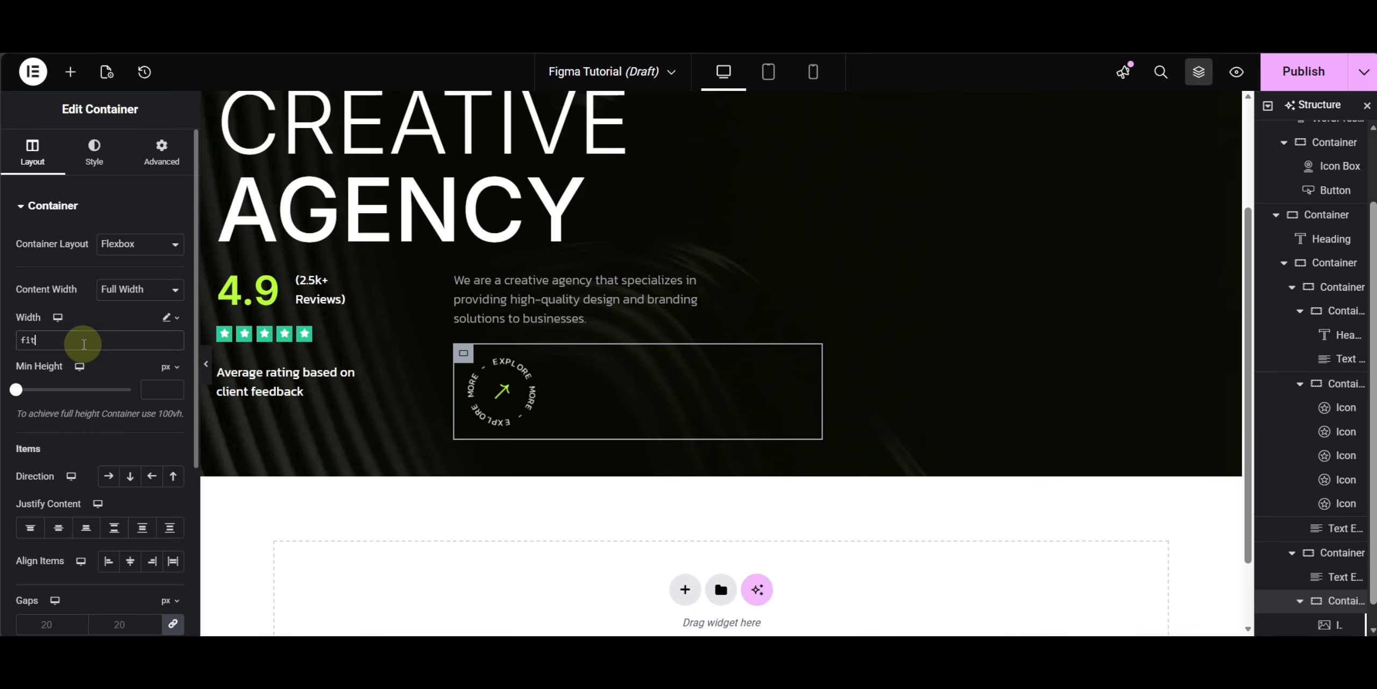
{"action": "type", "text": "ent"}
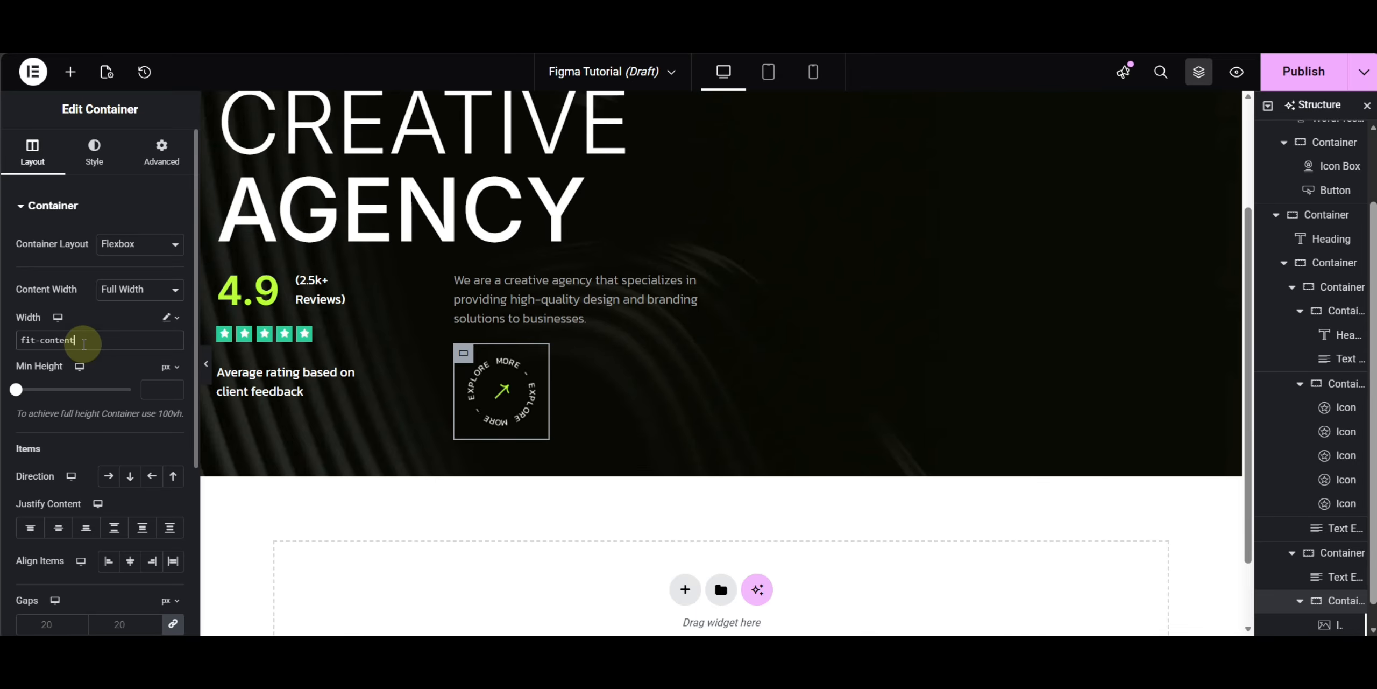
- Turn the badge container into a link by setting its HTML tag to a (link) with URL #
{"action": "left_click", "coordinate": [161, 151]}
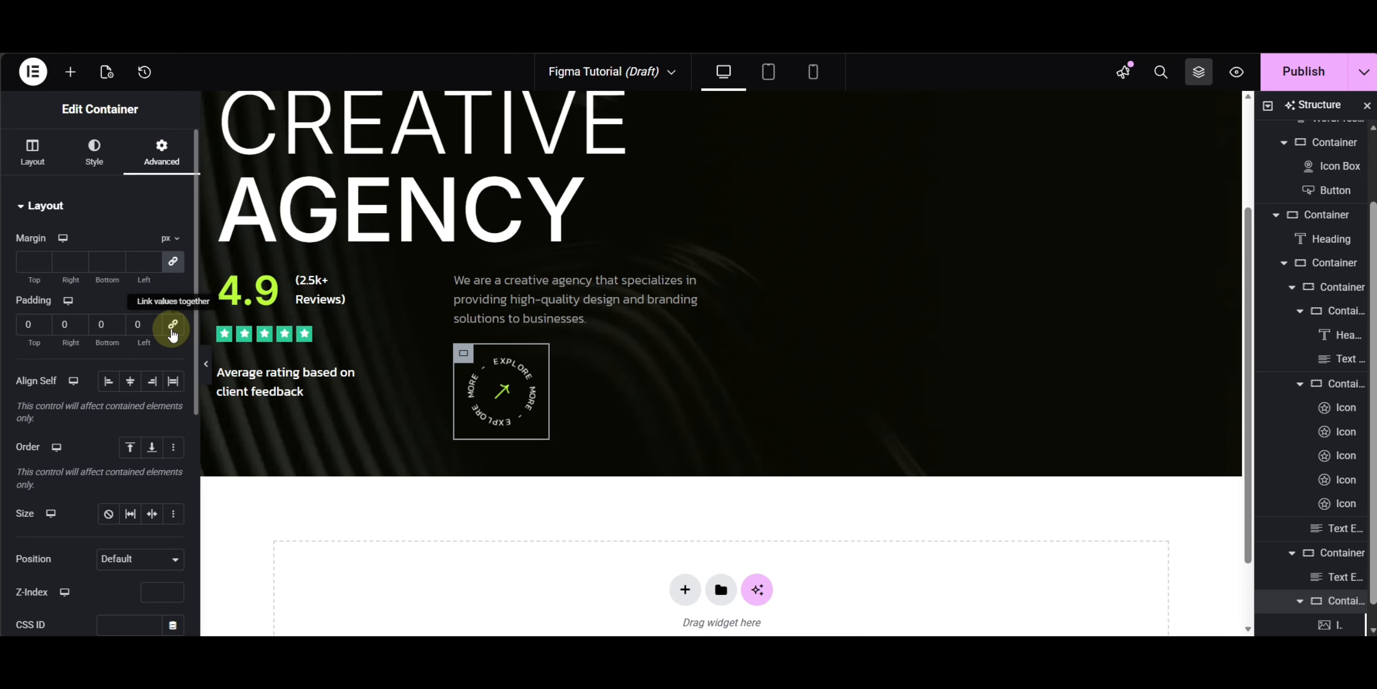
{"action": "left_click", "coordinate": [32, 150]}
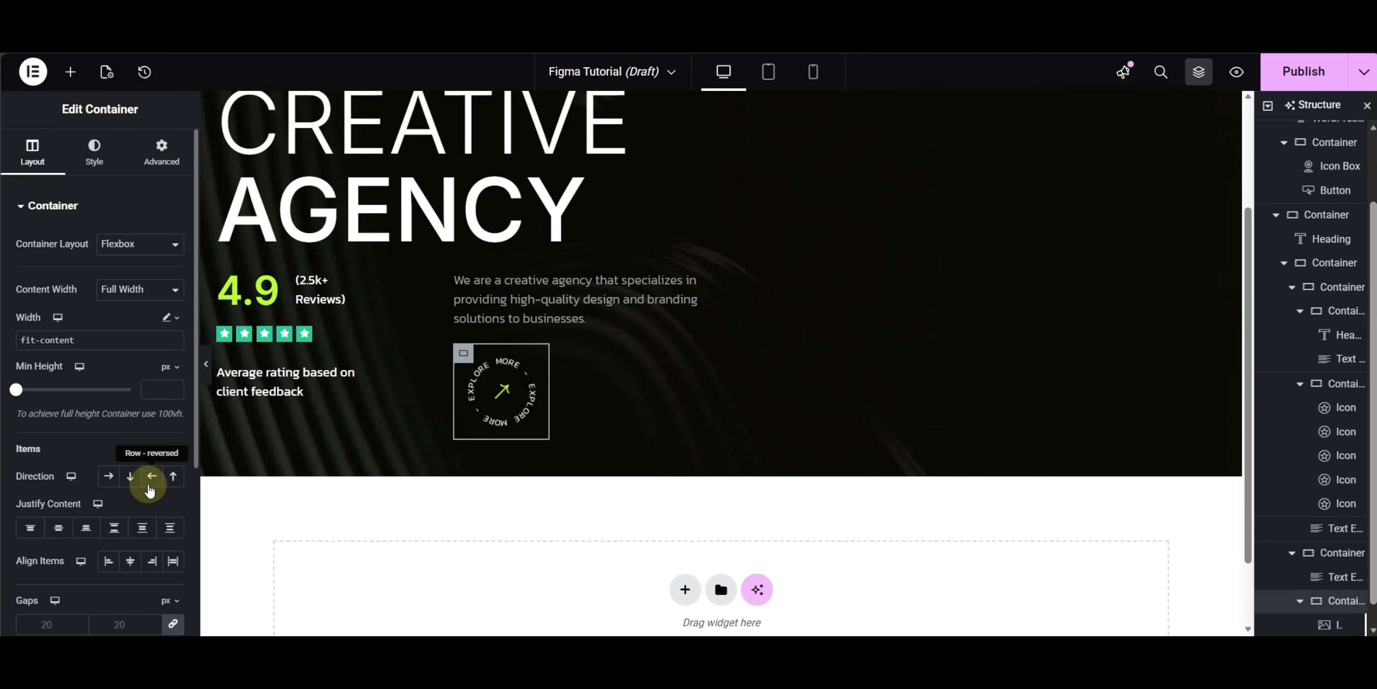
{"action": "scroll", "coordinate": [134, 491], "scroll_direction": "down", "scroll_amount": 6}
{"action": "left_click", "coordinate": [96, 520]}
{"action": "left_click", "coordinate": [115, 317]}
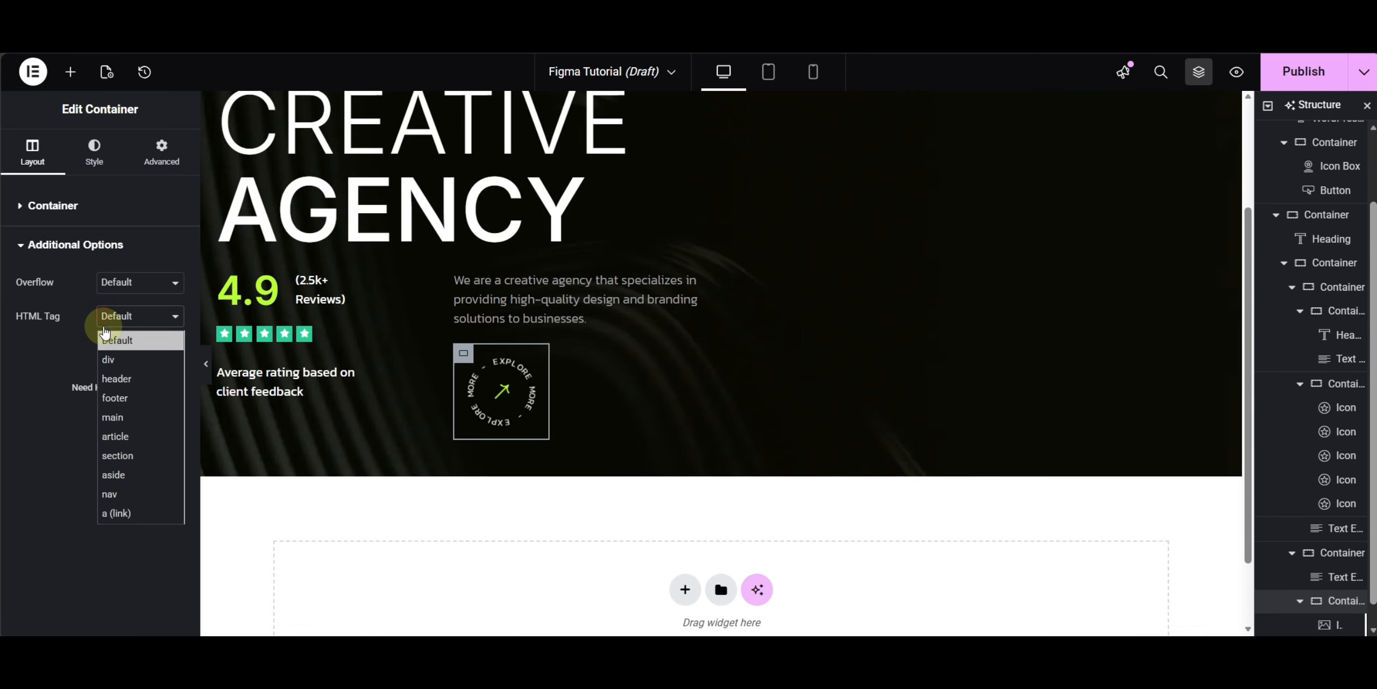
{"action": "left_click", "coordinate": [116, 513]}
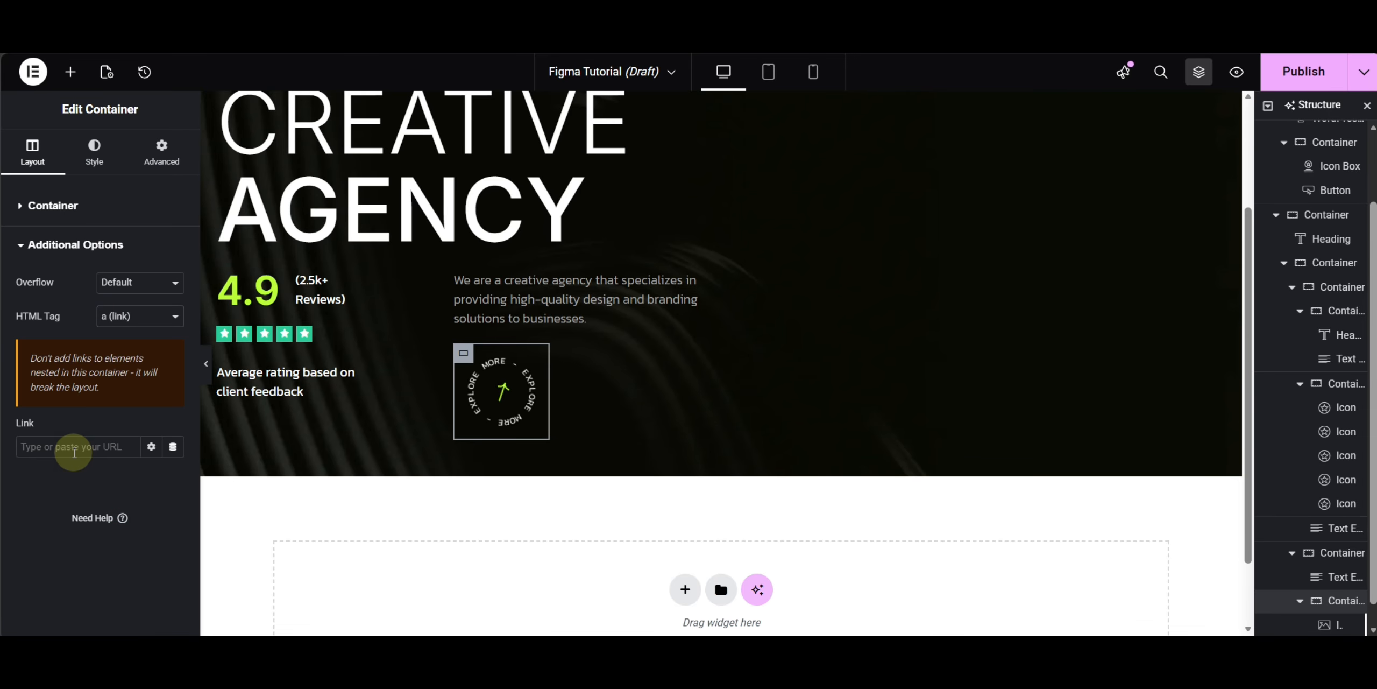
{"action": "type", "text": "#"}
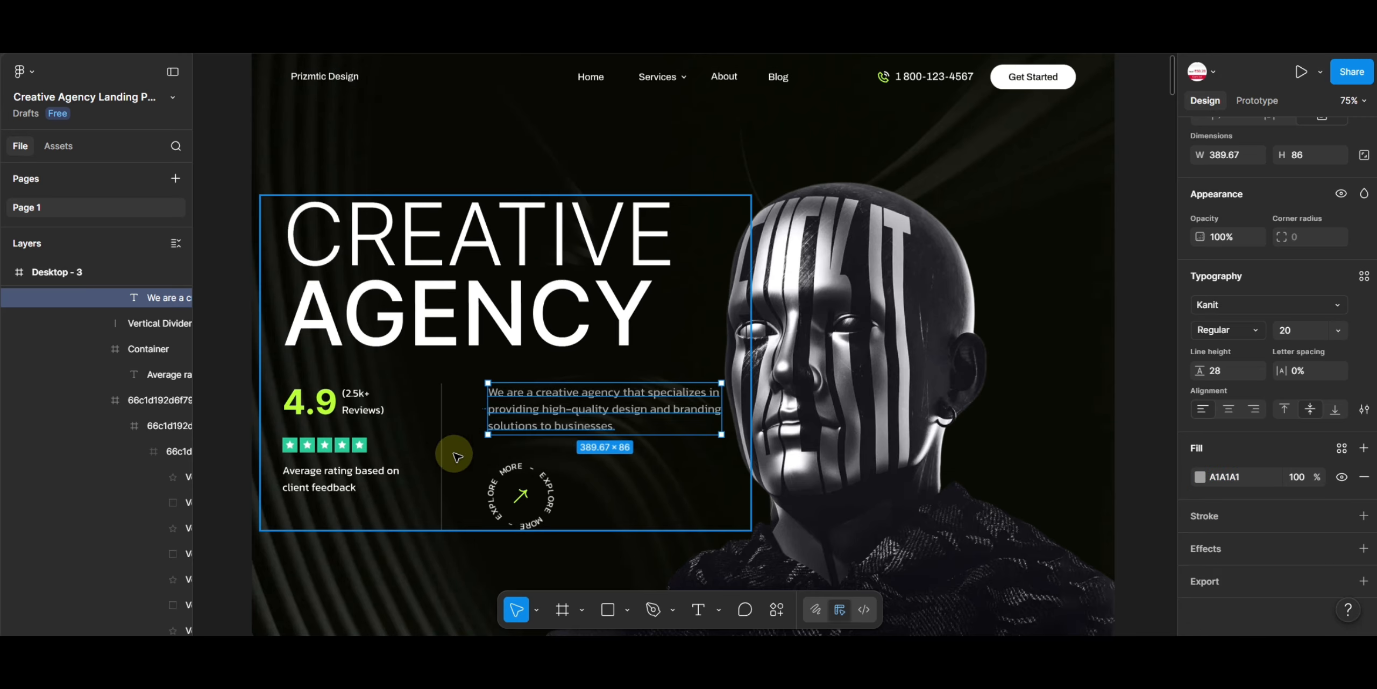
- Compare against the Figma divider and give the rating container a solid border 1 px wide on the right side only
{"action": "left_click", "coordinate": [444, 446]}
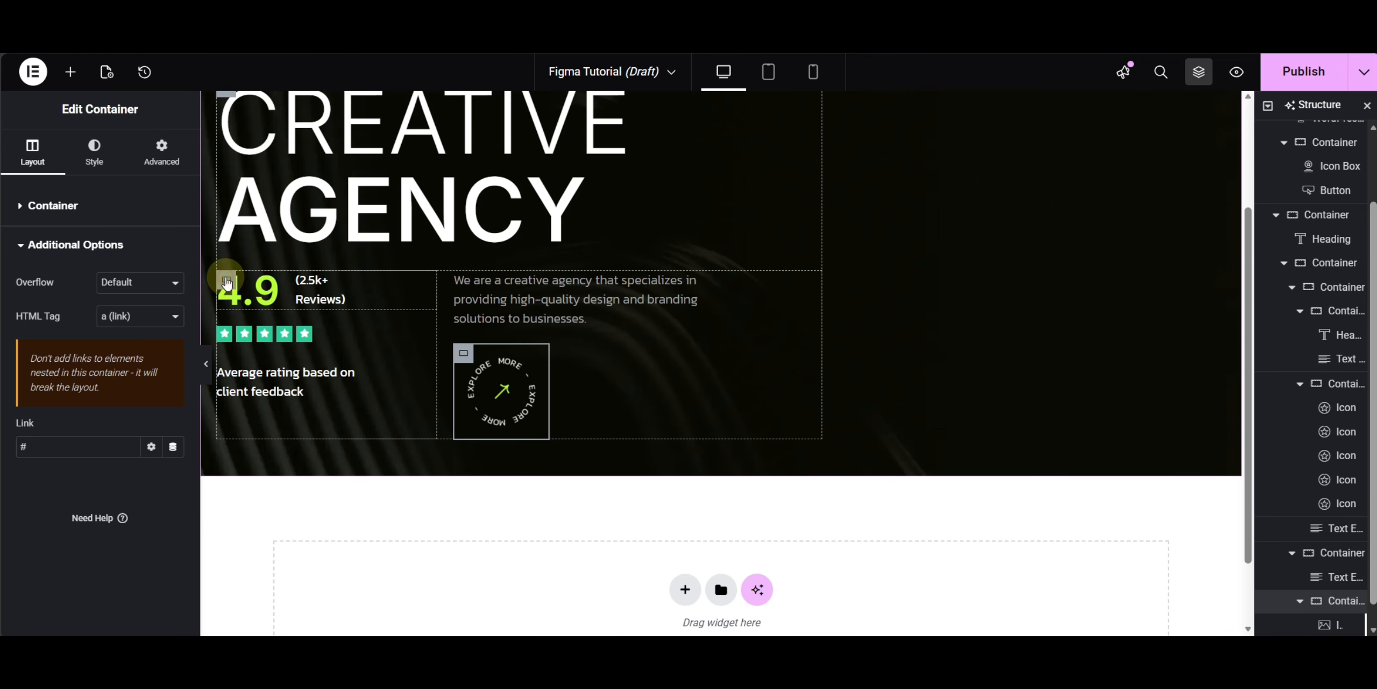
{"action": "left_click", "coordinate": [226, 281]}
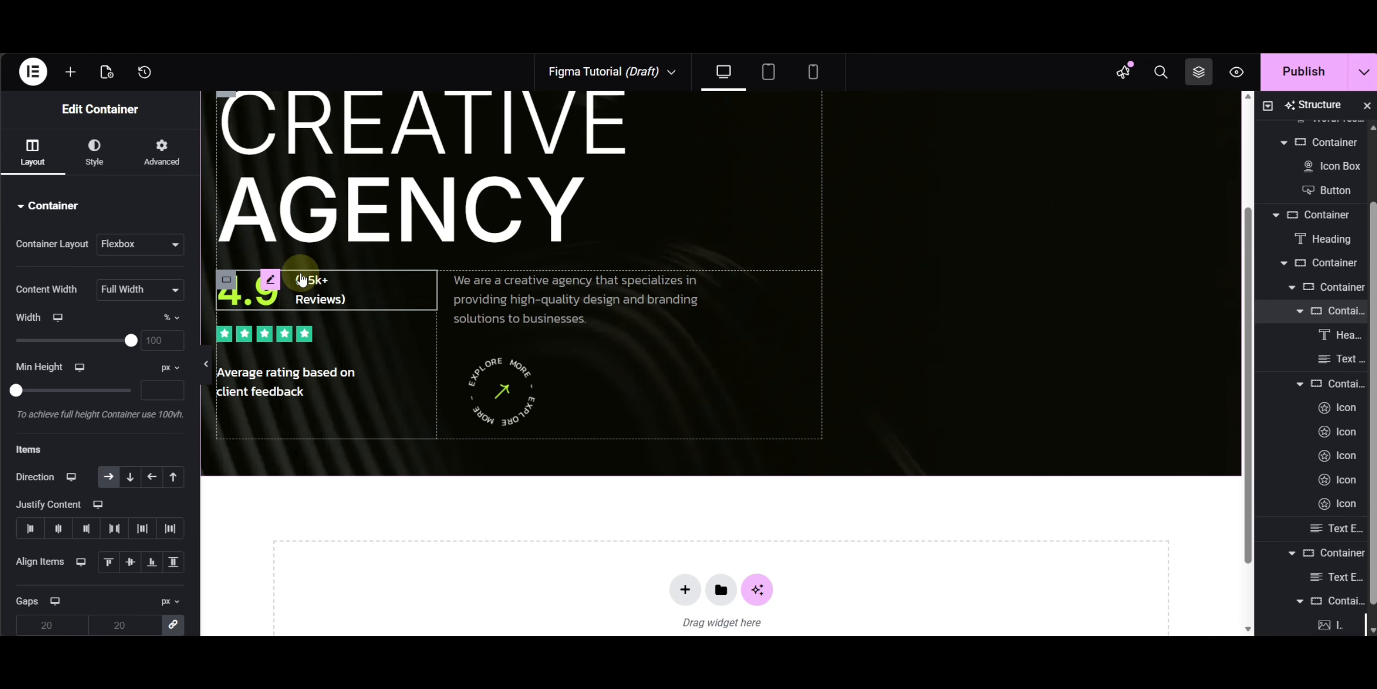
{"action": "left_click", "coordinate": [1296, 294]}
{"action": "left_click", "coordinate": [98, 160]}
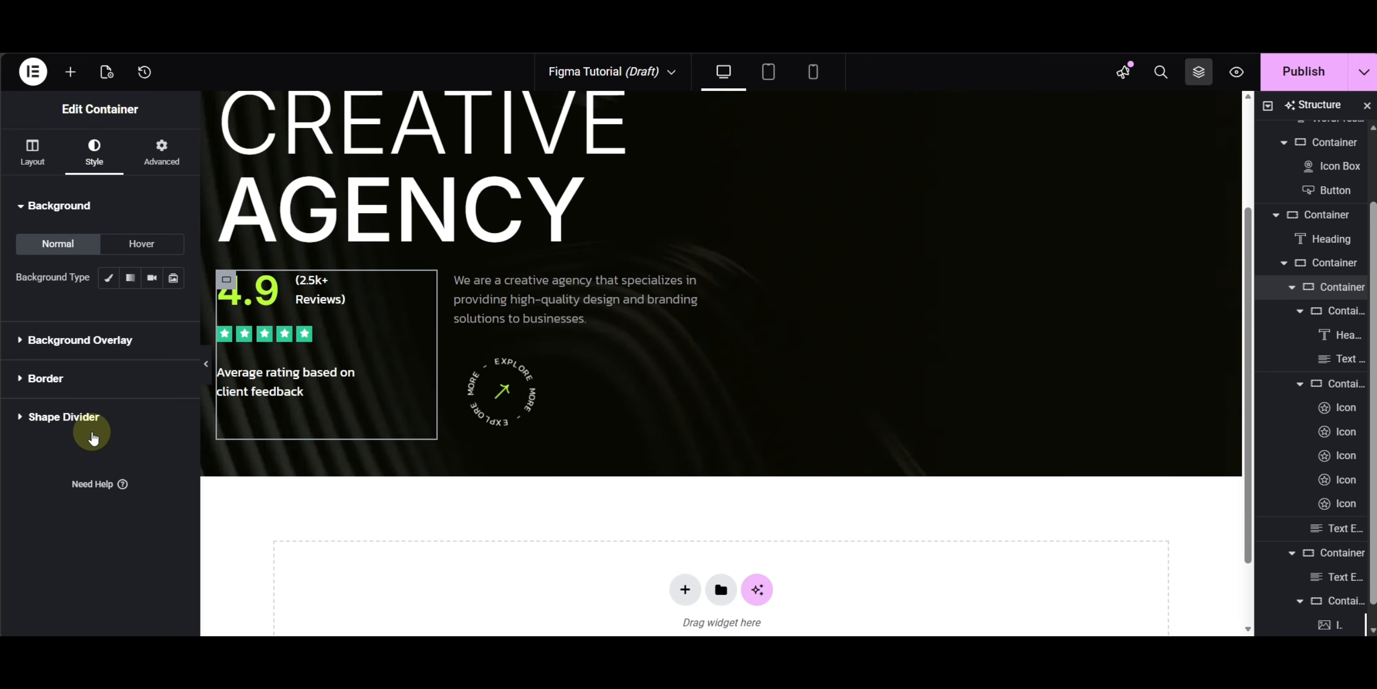
{"action": "left_click", "coordinate": [66, 378]}
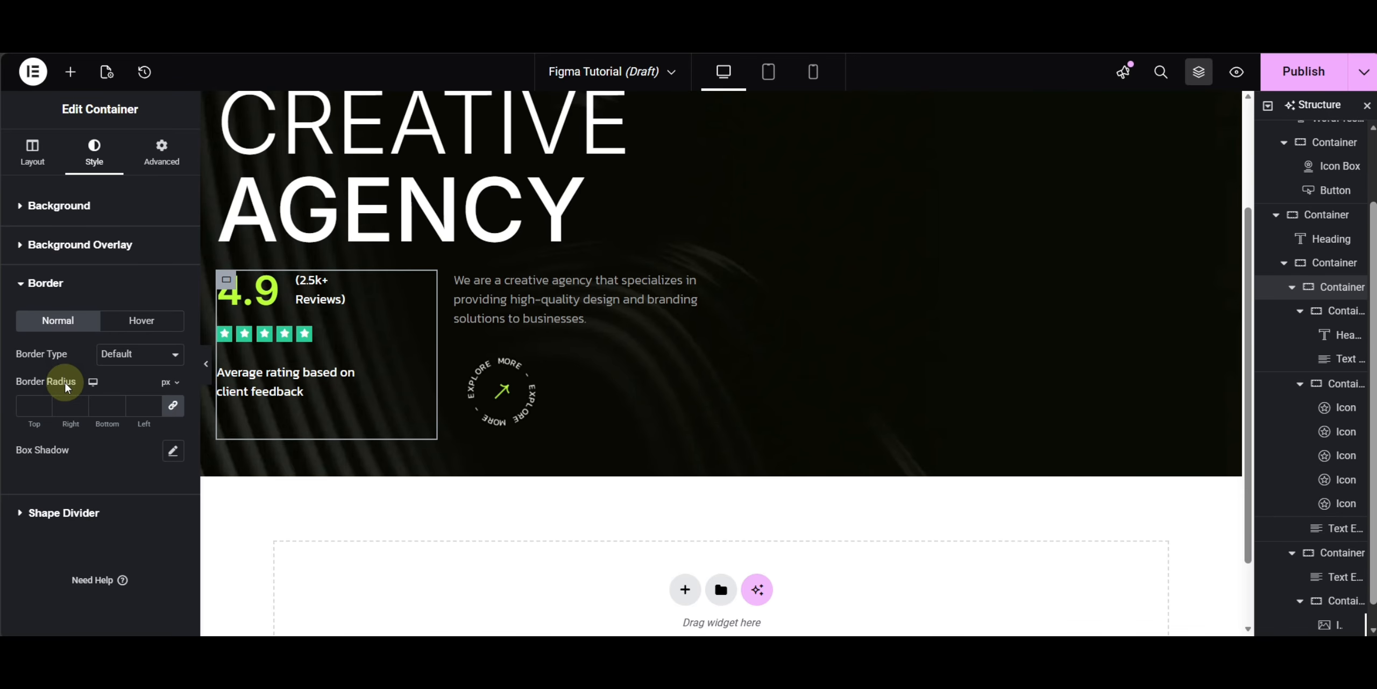
{"action": "left_click", "coordinate": [161, 354]}
{"action": "left_click", "coordinate": [121, 417]}
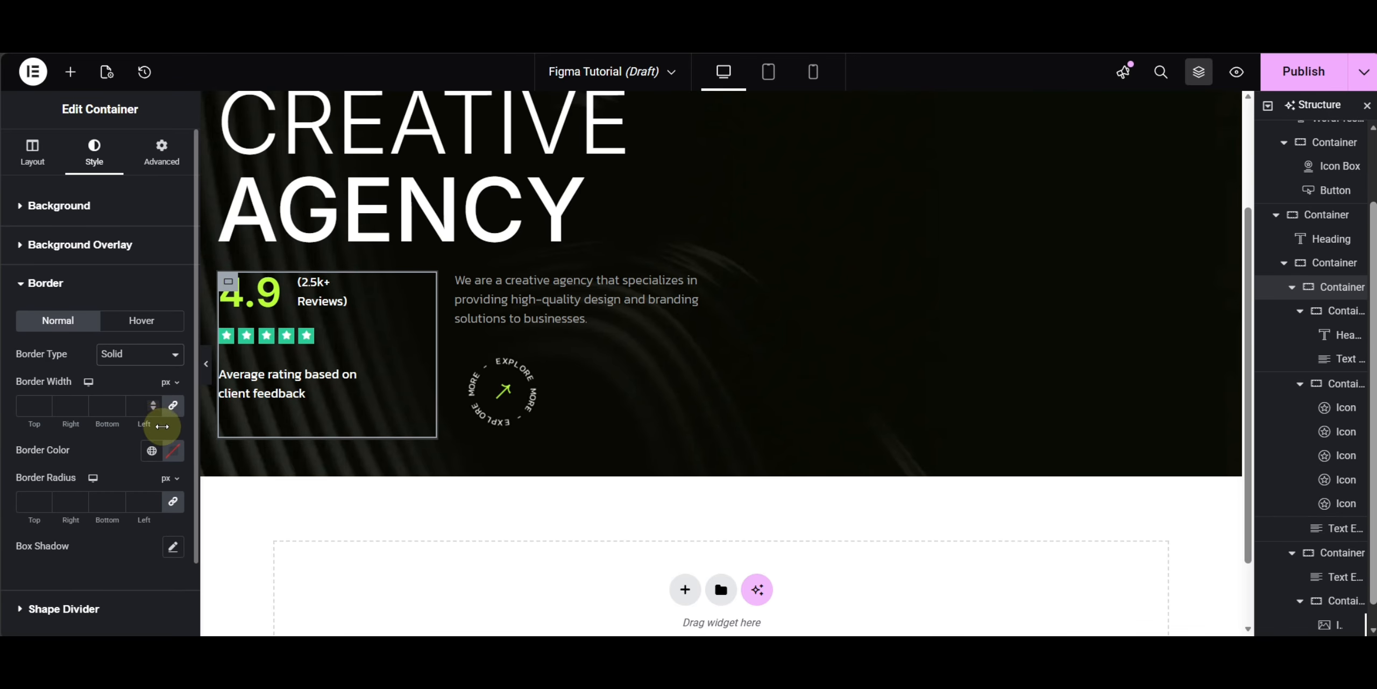
{"action": "left_click", "coordinate": [171, 409]}
{"action": "left_click", "coordinate": [94, 407]}
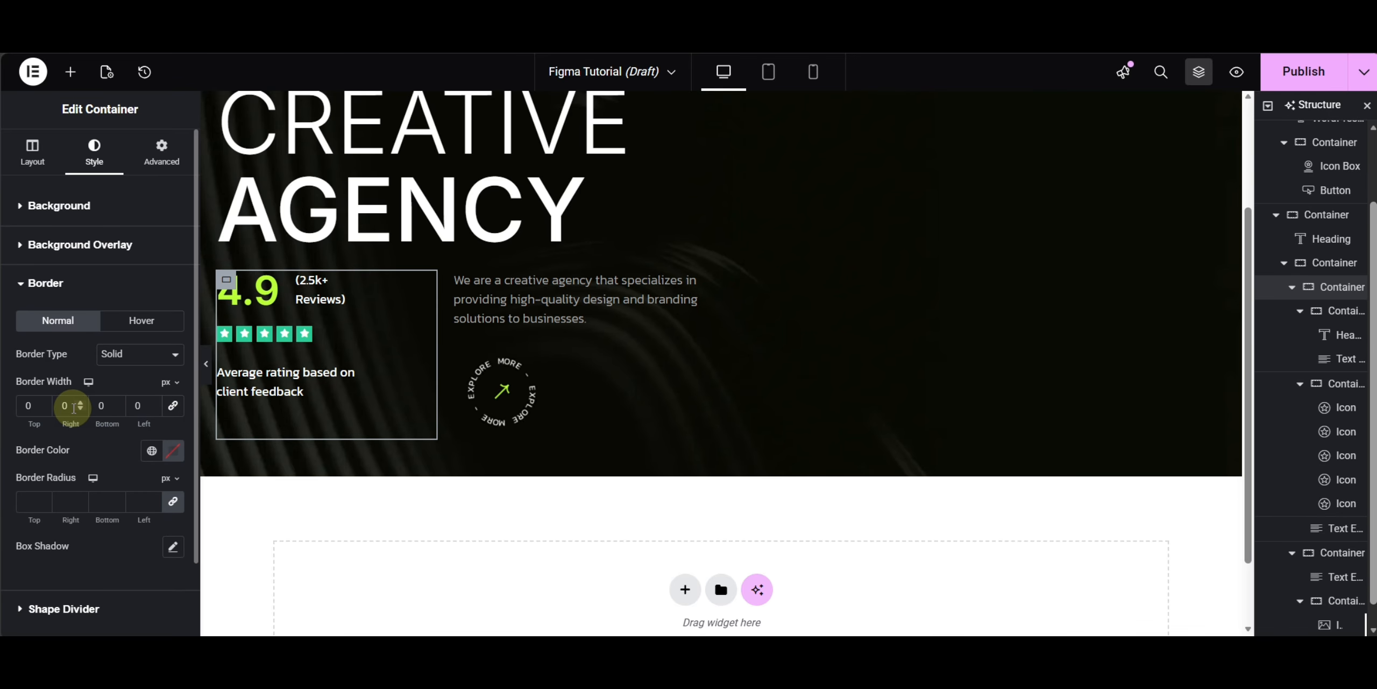
- Set the rating container's border color to semi-transparent white #FFFFFF48
{"action": "left_click", "coordinate": [173, 450]}
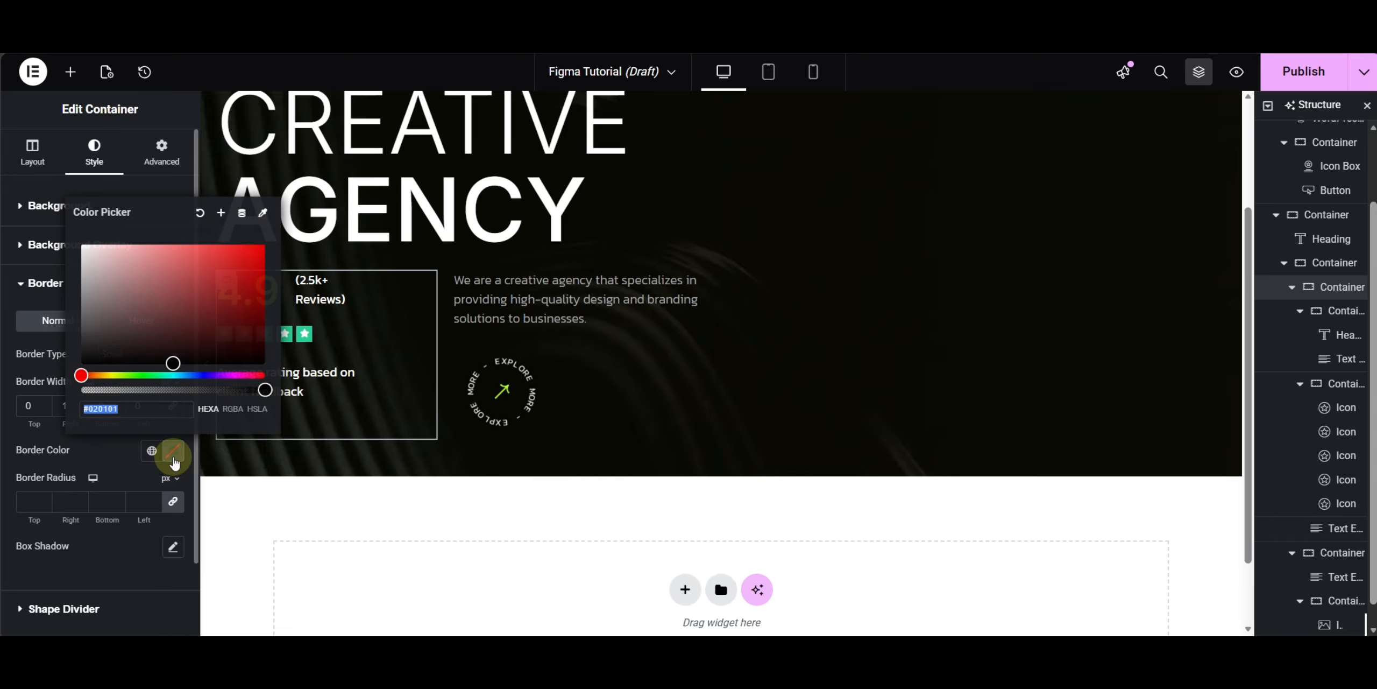
{"action": "left_click_drag", "start_coordinate": [92, 349], "coordinate": [92, 350]}
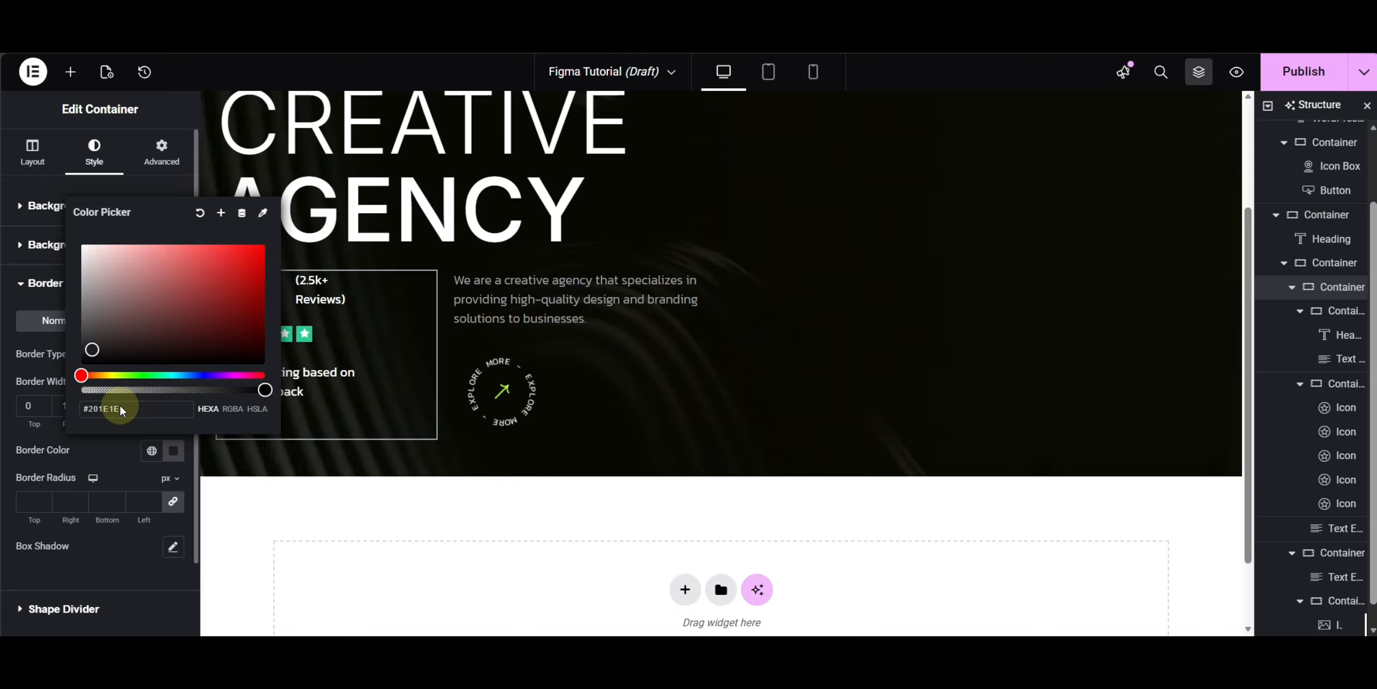
{"action": "left_click_drag", "start_coordinate": [112, 345], "coordinate": [80, 232]}
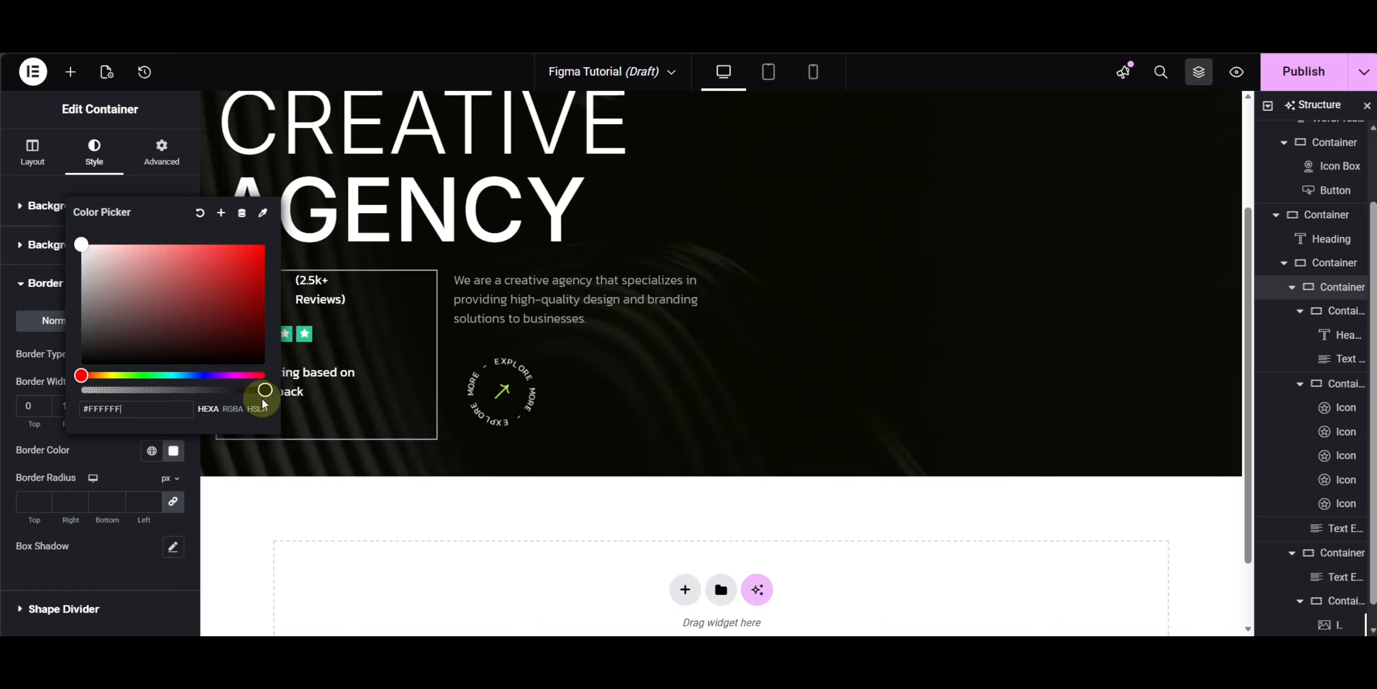
{"action": "left_click_drag", "start_coordinate": [262, 390], "coordinate": [127, 390]}
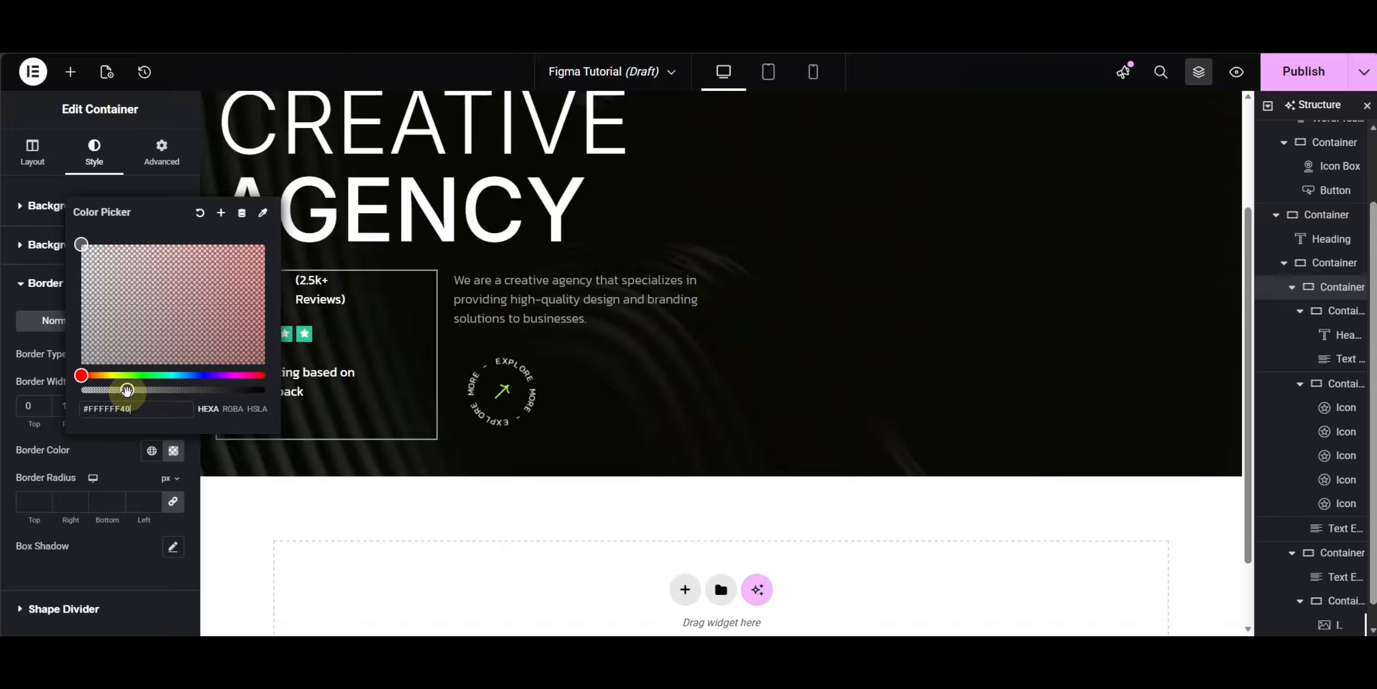
{"action": "left_click", "coordinate": [104, 456]}
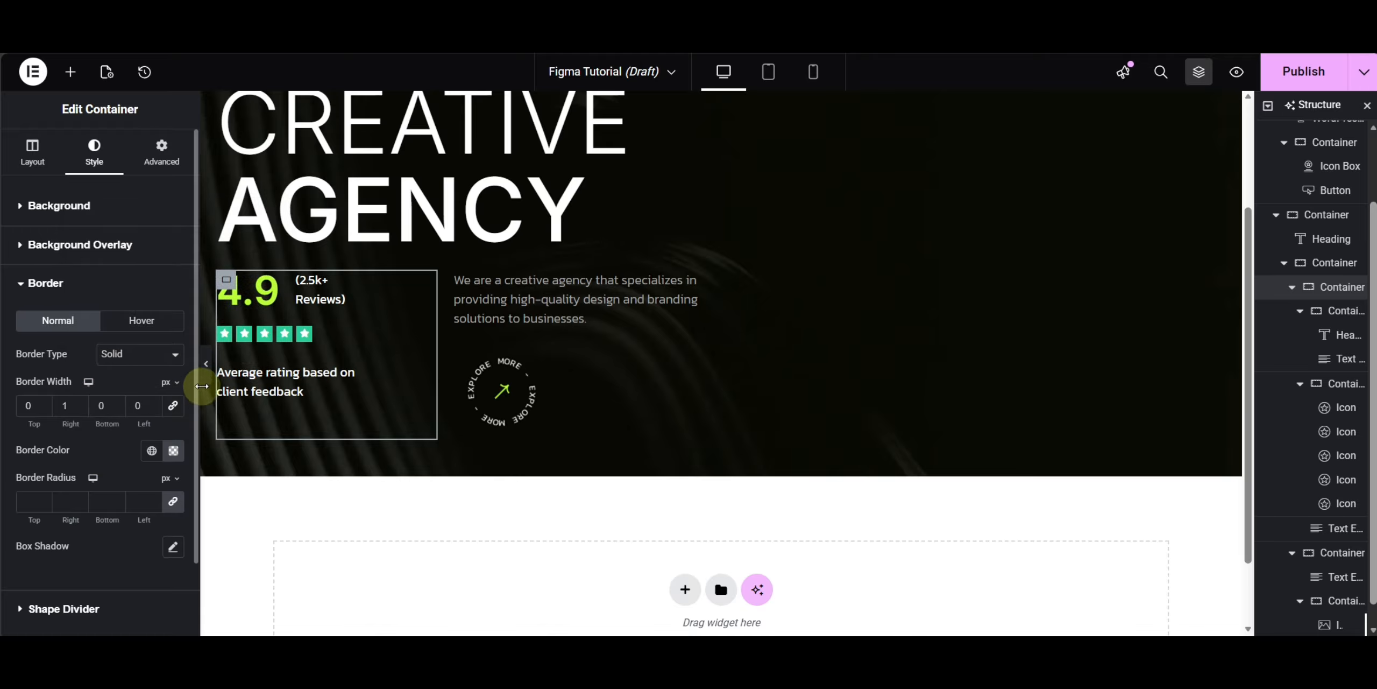
- Set the gaps of the container holding the rating and description columns to 40 px
{"action": "scroll", "coordinate": [206, 377], "scroll_direction": "up", "scroll_amount": 3}
{"action": "key", "text": "ctrl+p"}
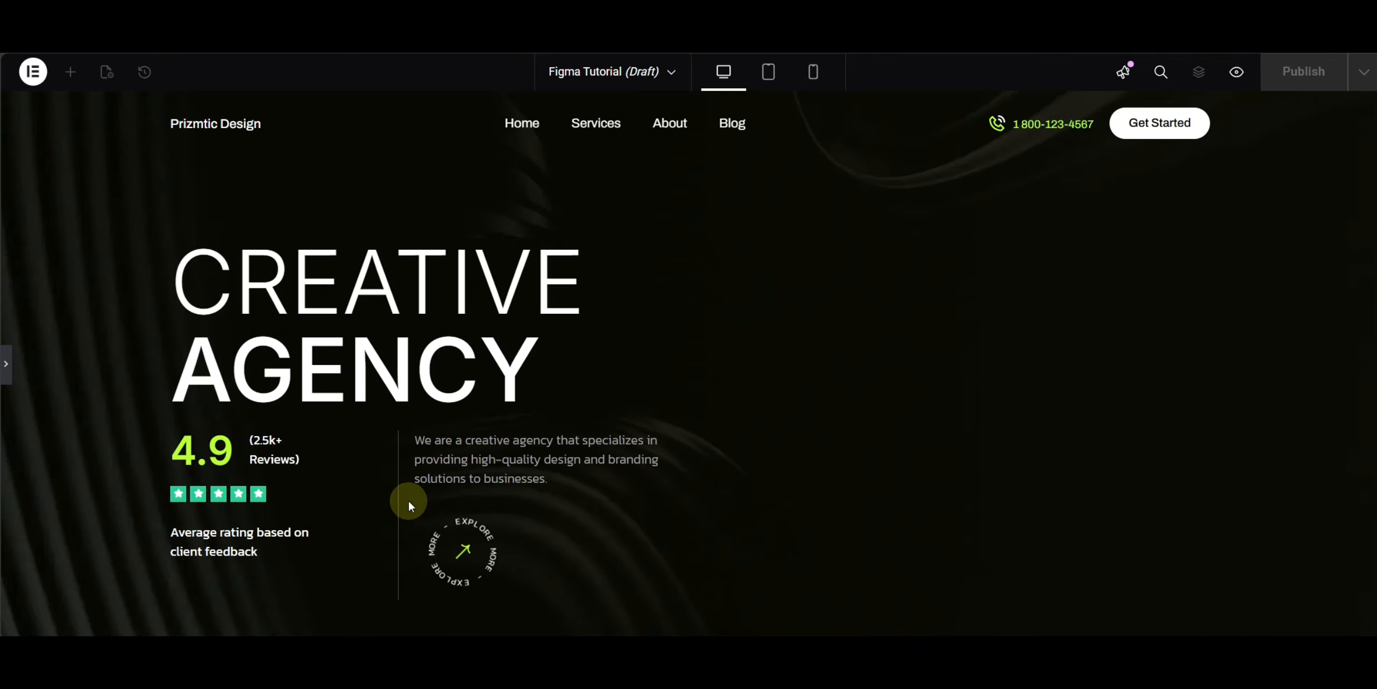
{"action": "left_click", "coordinate": [10, 356]}
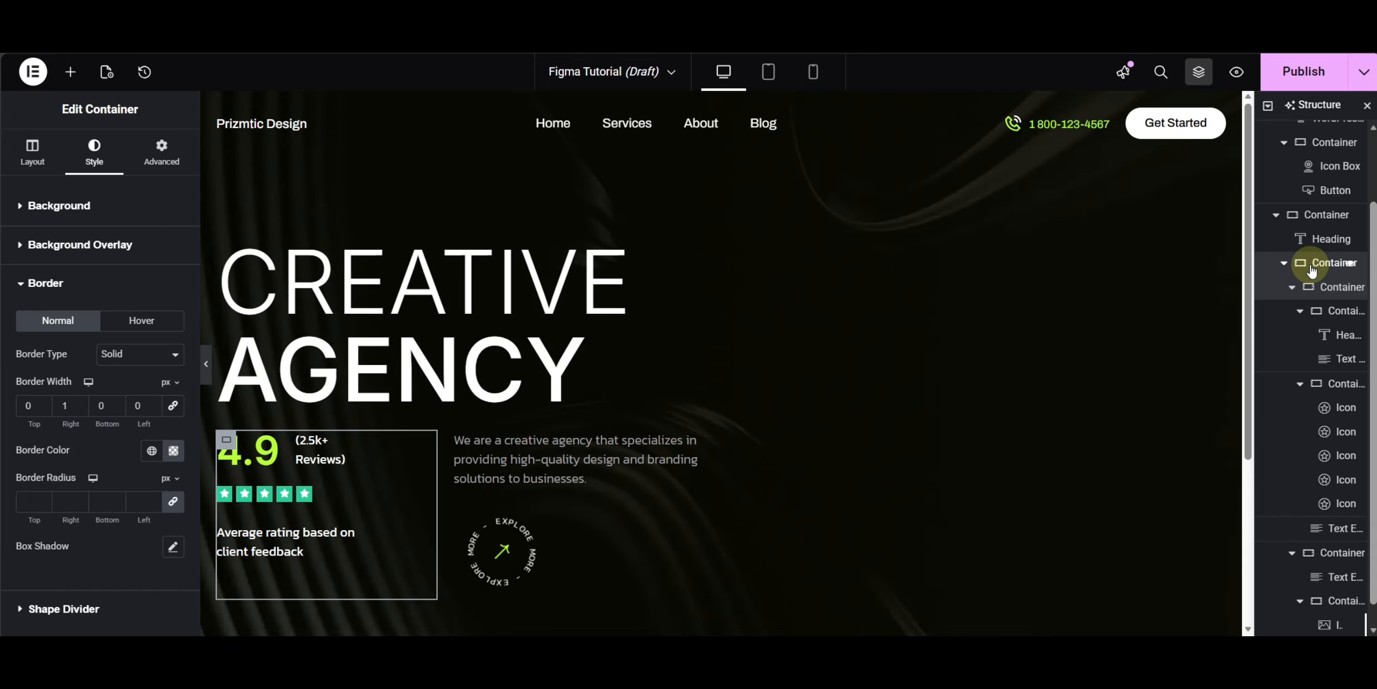
{"action": "left_click", "coordinate": [1313, 265]}
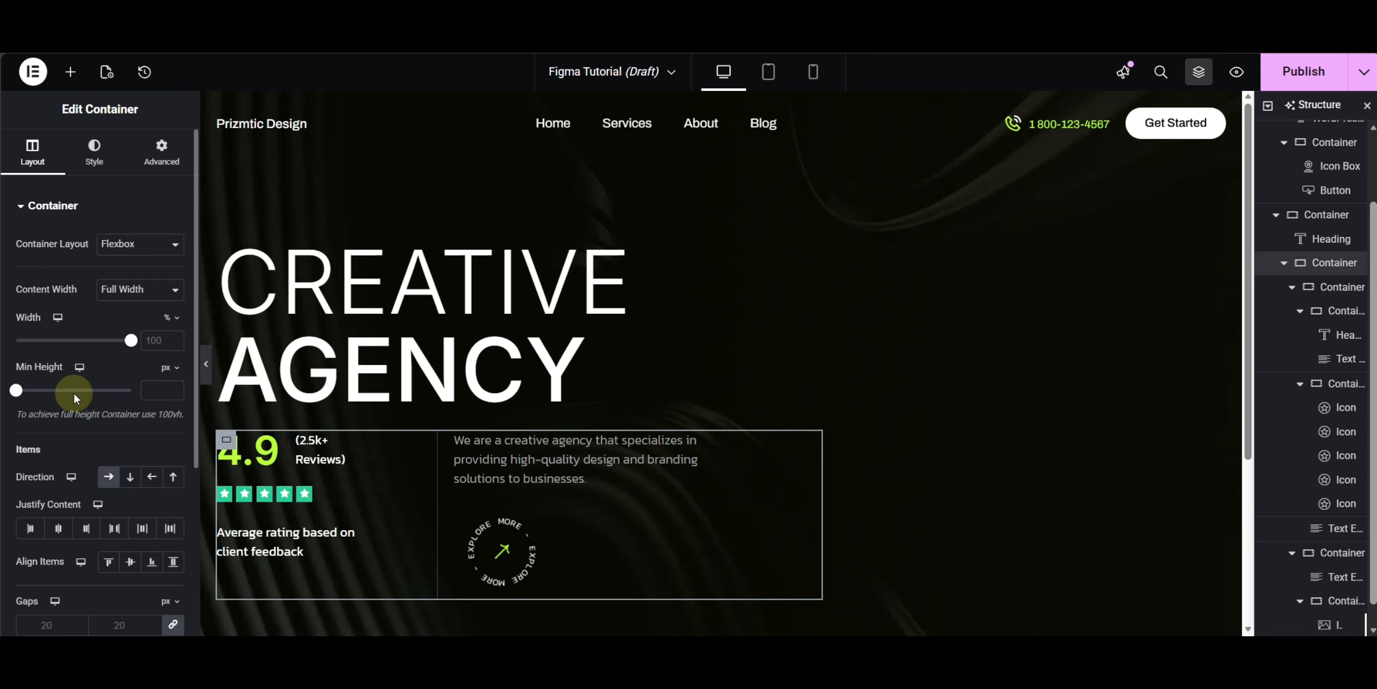
{"action": "scroll", "coordinate": [73, 392], "scroll_direction": "down", "scroll_amount": 3}
{"action": "double_click", "coordinate": [121, 465]}
{"action": "type", "text": "40"}
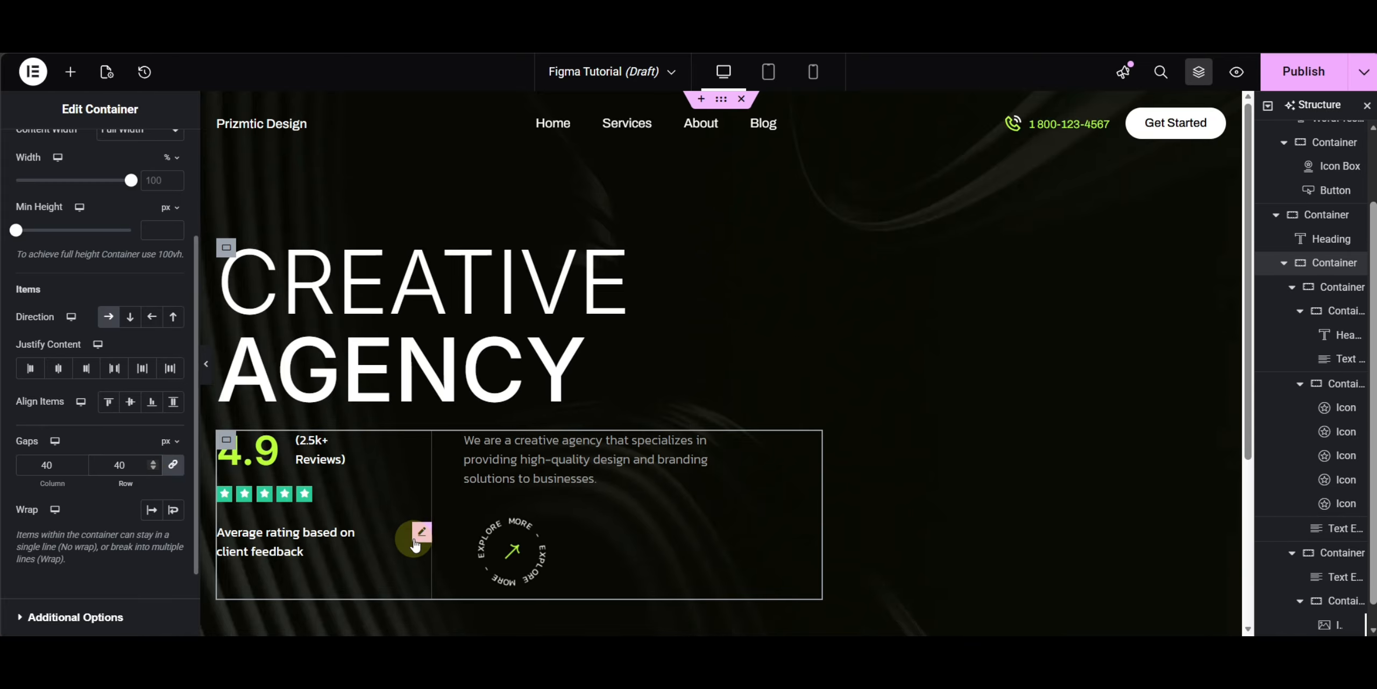
- Preview the hero section and compare it against the Figma design
{"action": "scroll", "coordinate": [686, 493], "scroll_direction": "down", "scroll_amount": 5}
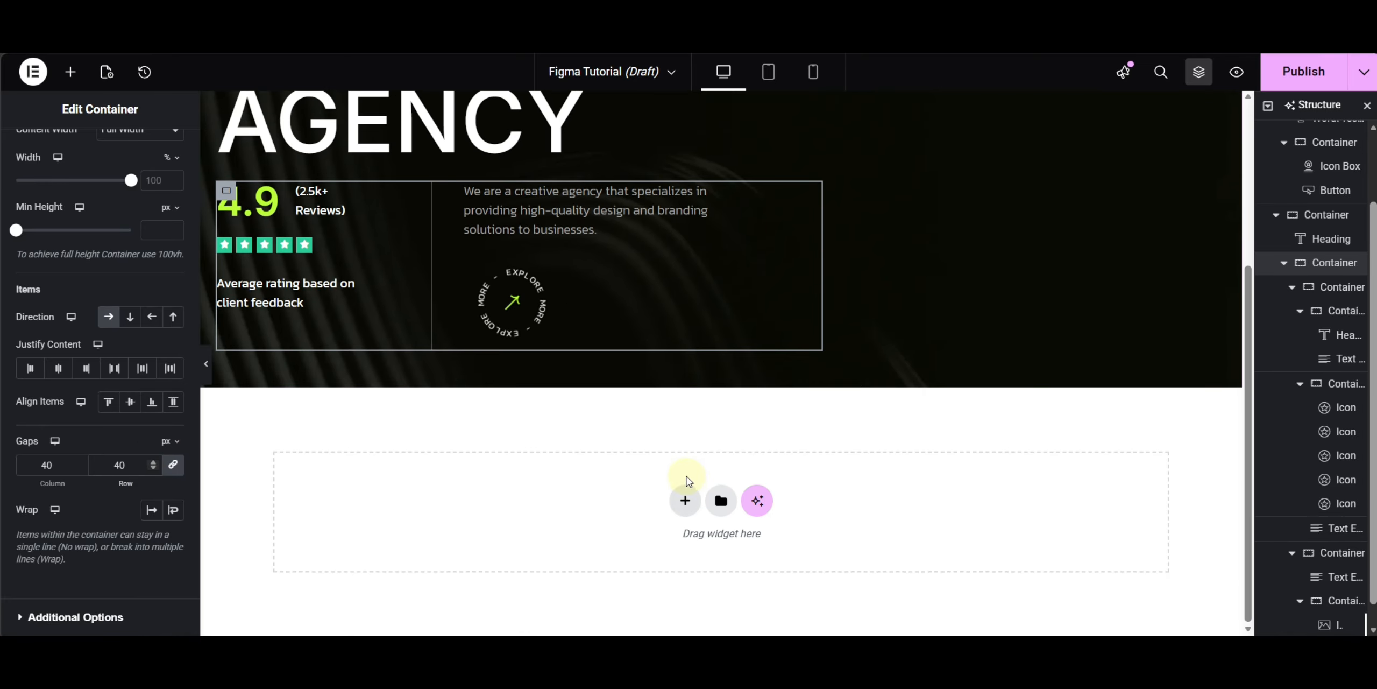
{"action": "scroll", "coordinate": [400, 317], "scroll_direction": "up", "scroll_amount": 5}
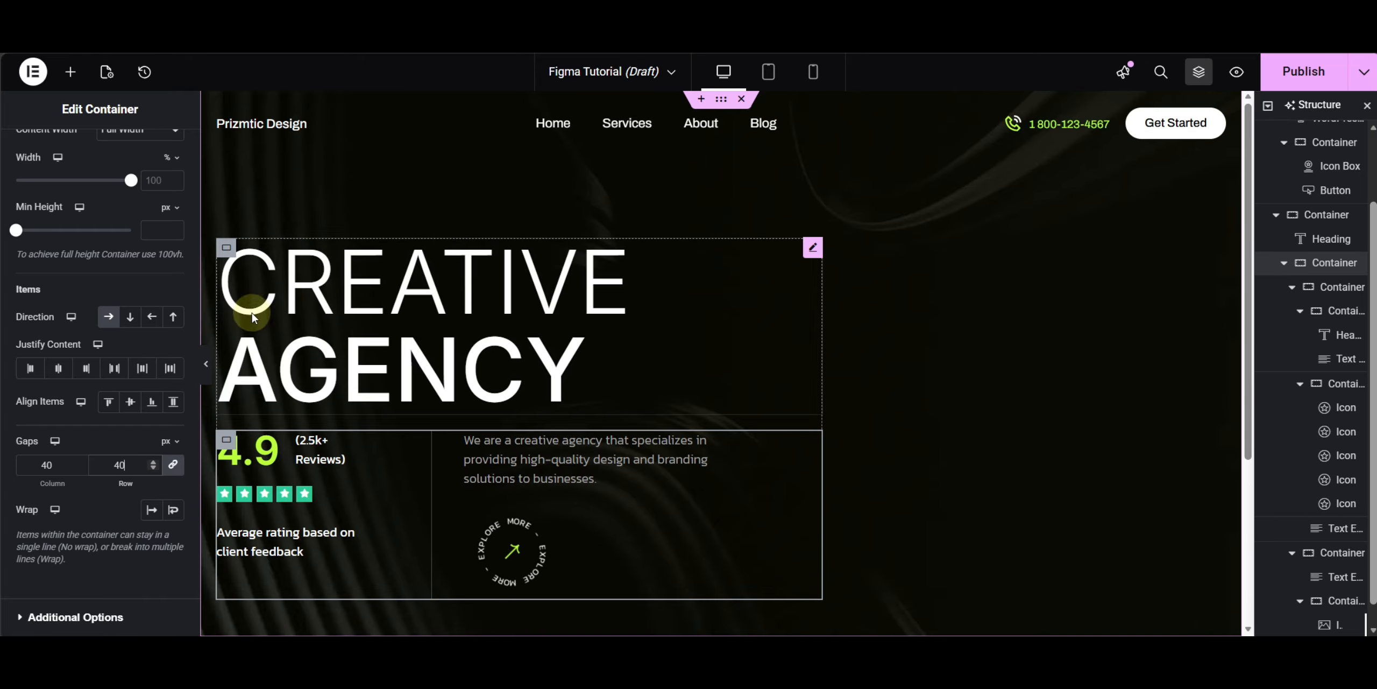
{"action": "left_click", "coordinate": [207, 365]}
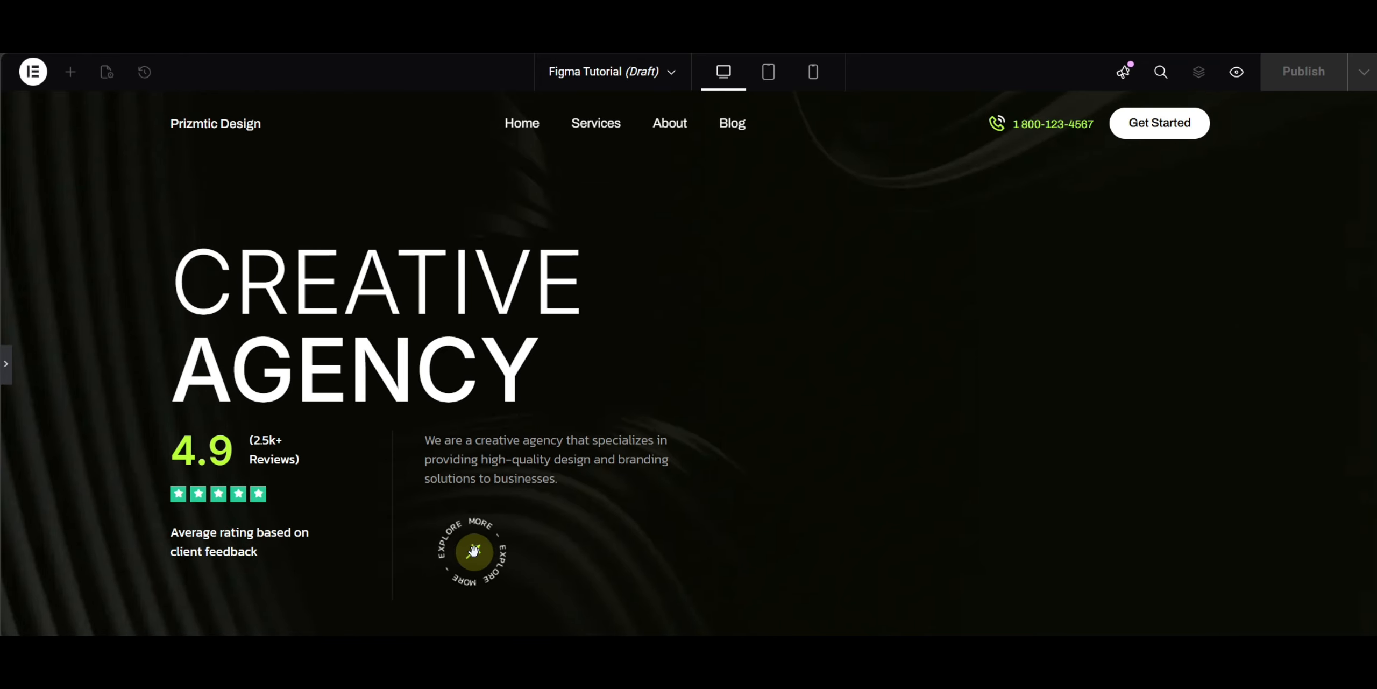
{"action": "left_click", "coordinate": [13, 361]}
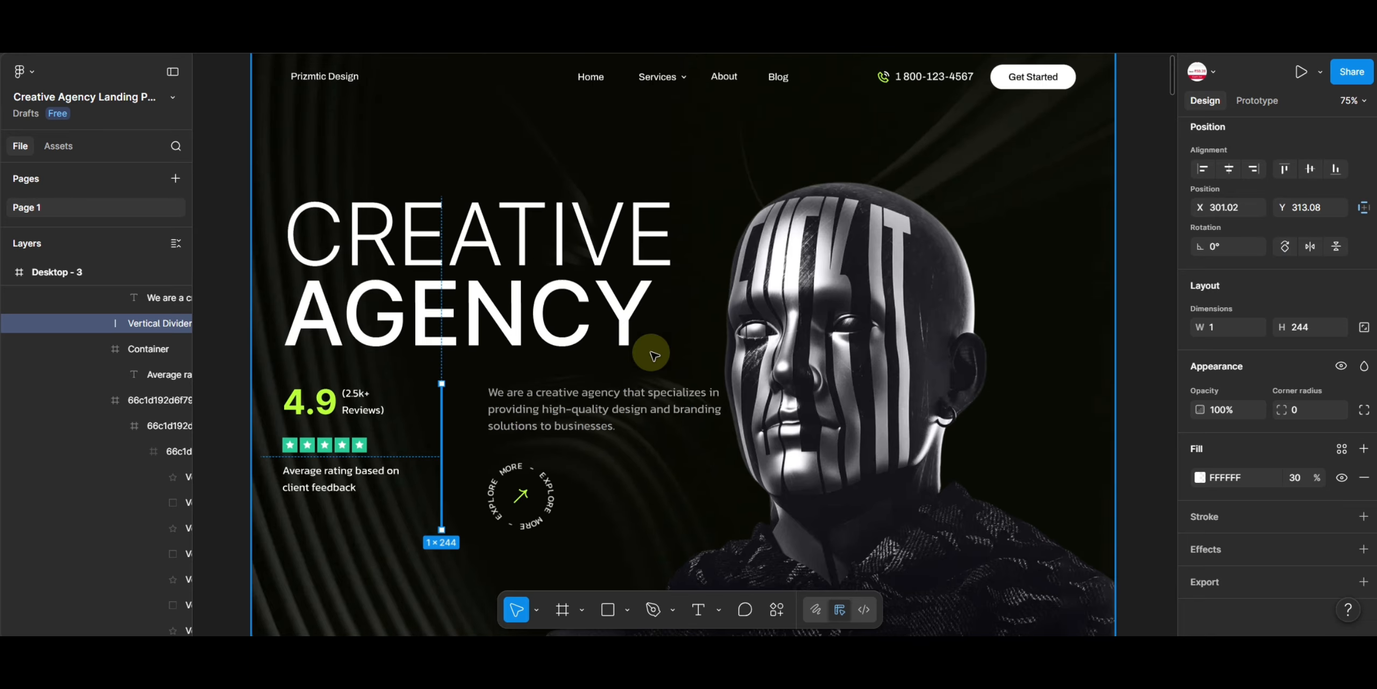
{"action": "scroll", "coordinate": [953, 271], "scroll_direction": "down", "scroll_amount": 1}
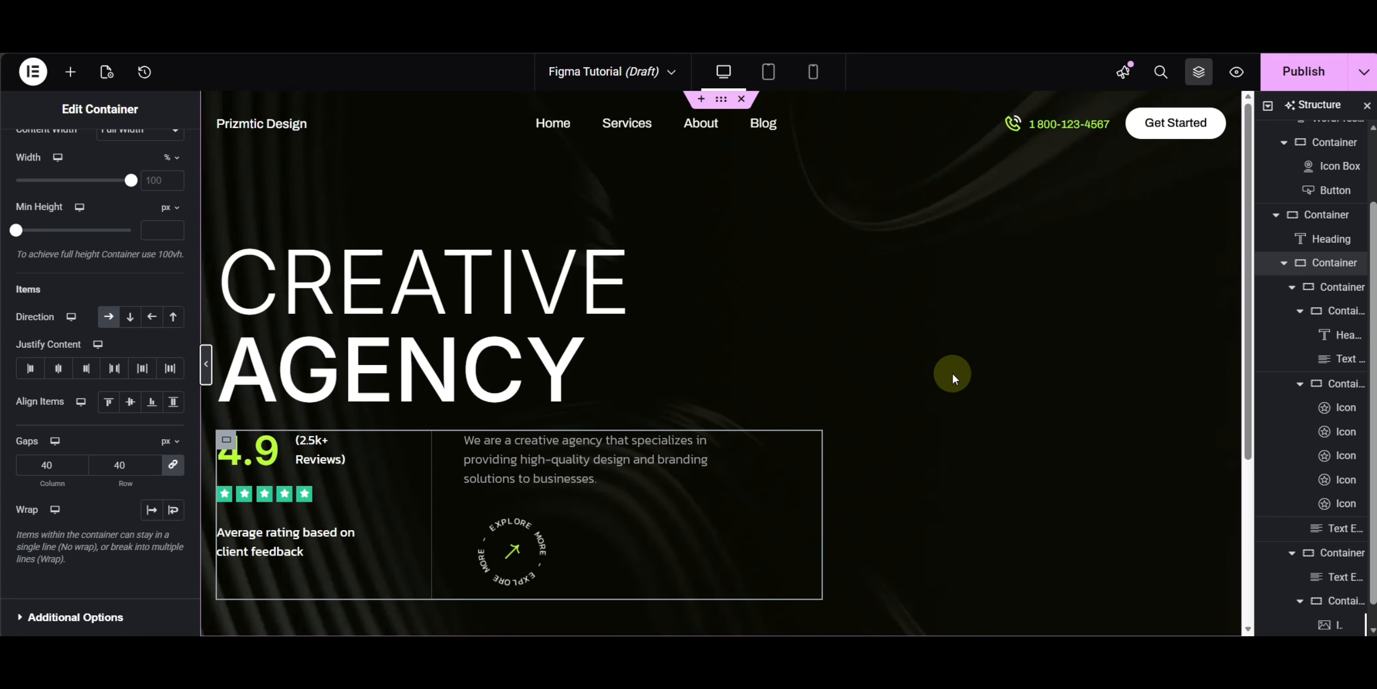
{"action": "scroll", "coordinate": [1286, 217], "scroll_direction": "up", "scroll_amount": 3}
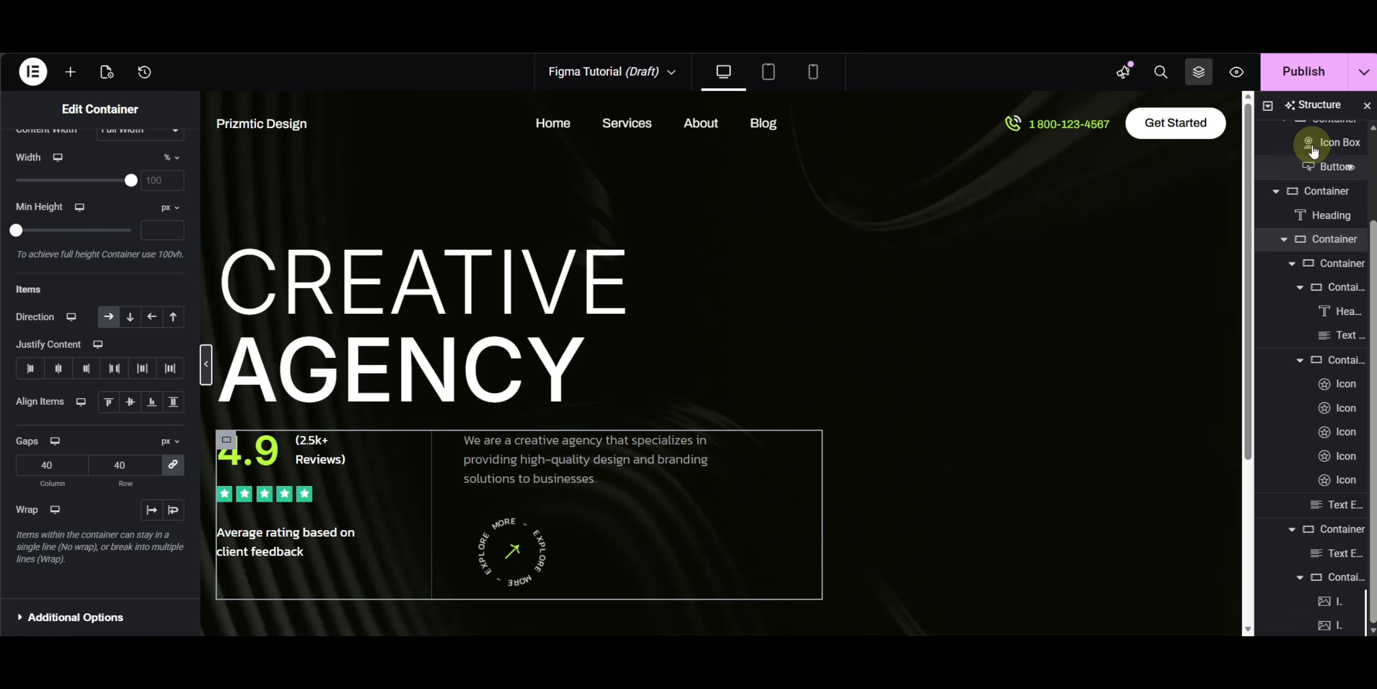
- Add an Image widget to the outer hero container and insert the robot-head image from the media library
{"action": "left_click", "coordinate": [1312, 145]}
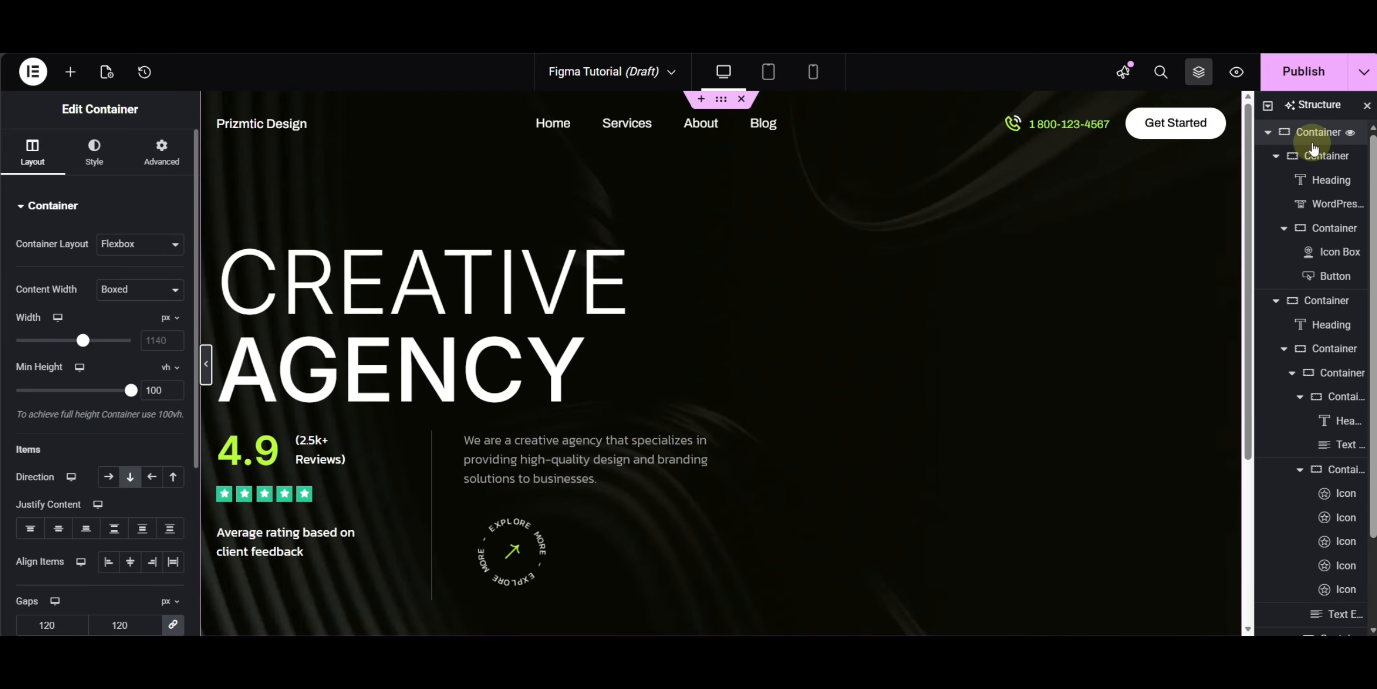
{"action": "left_click", "coordinate": [70, 71]}
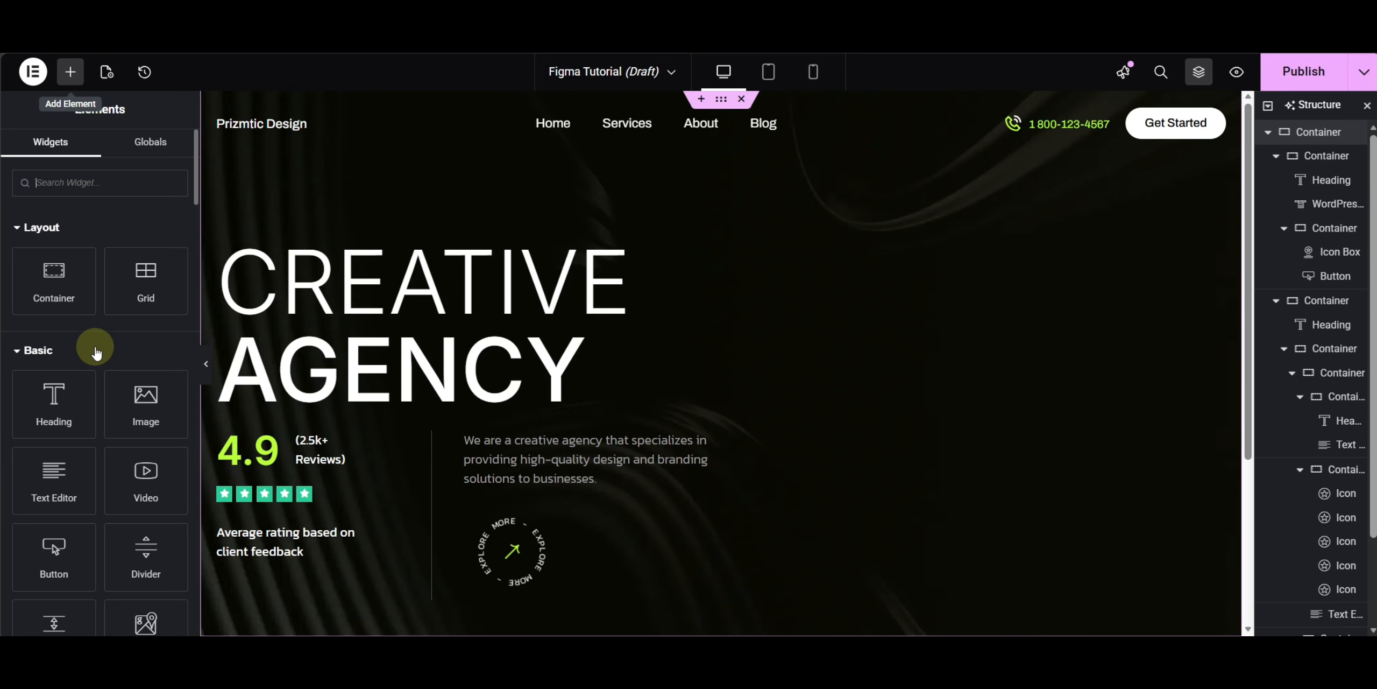
{"action": "left_click", "coordinate": [145, 400]}
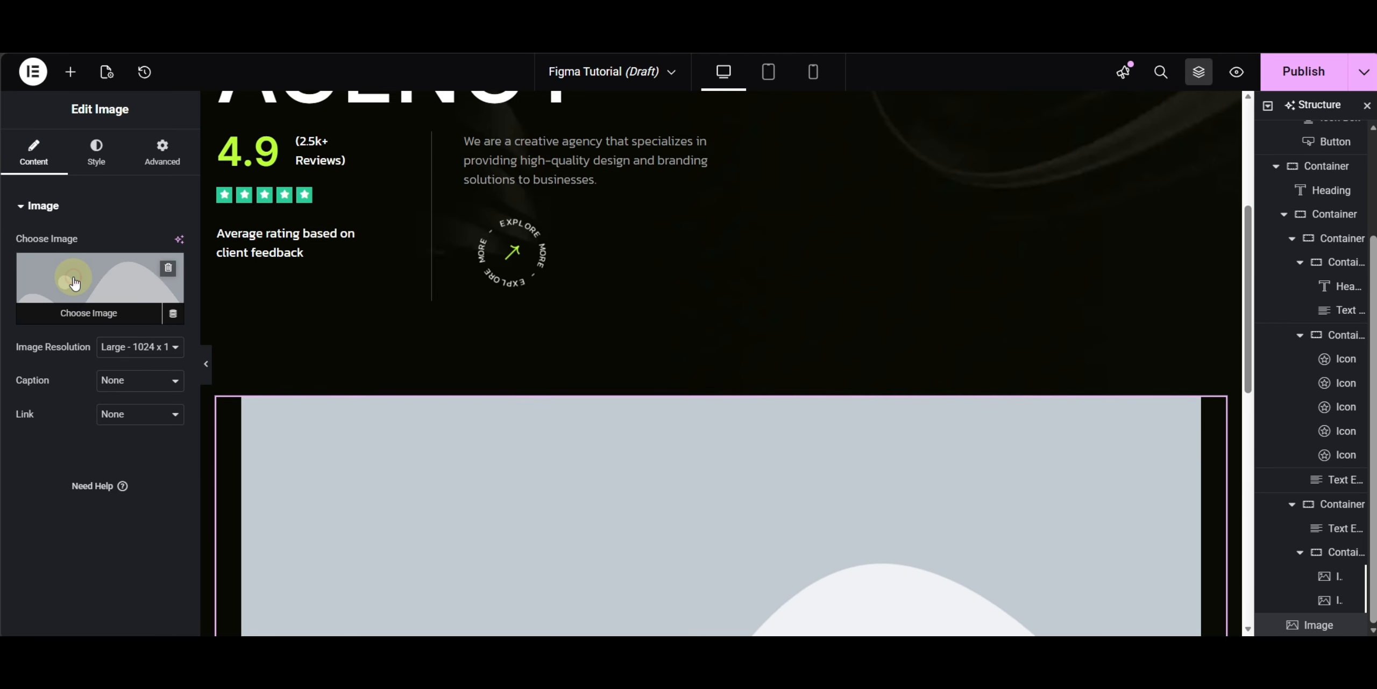
{"action": "left_click", "coordinate": [75, 280]}
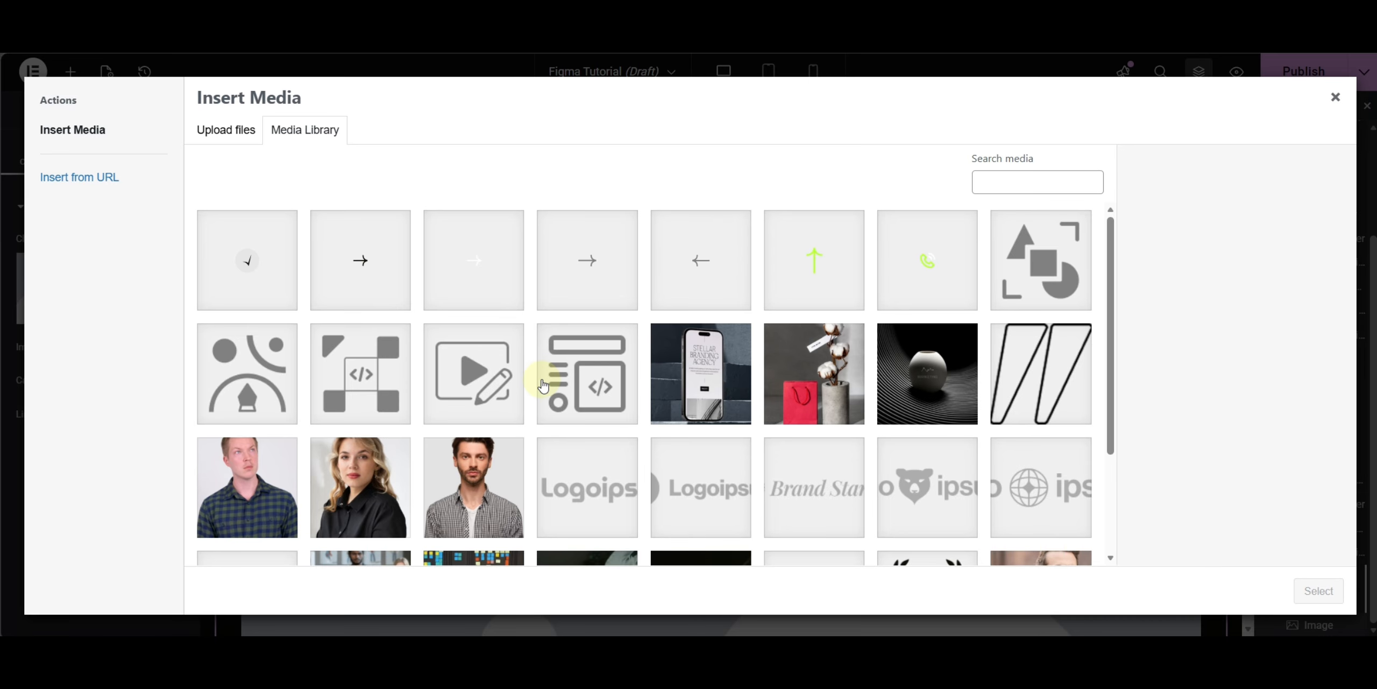
{"action": "scroll", "coordinate": [544, 388], "scroll_direction": "down", "scroll_amount": 3}
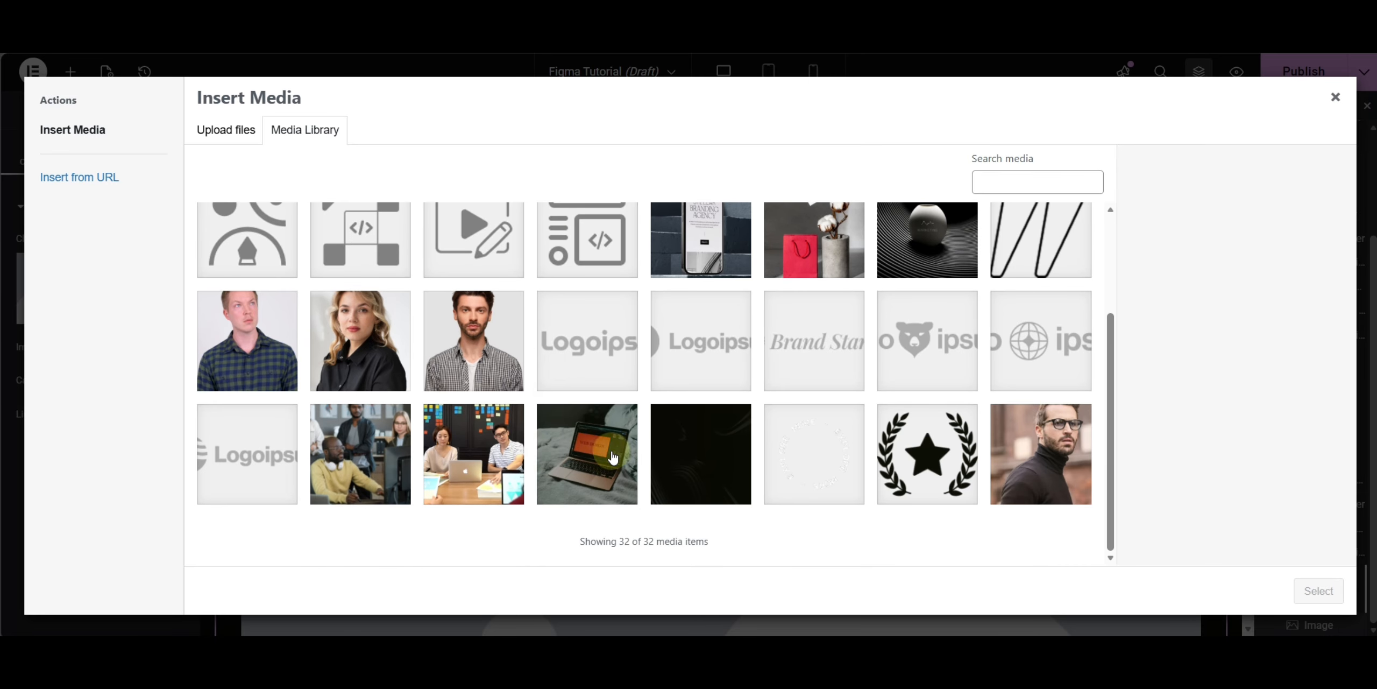
{"action": "scroll", "coordinate": [368, 441], "scroll_direction": "up", "scroll_amount": 3}
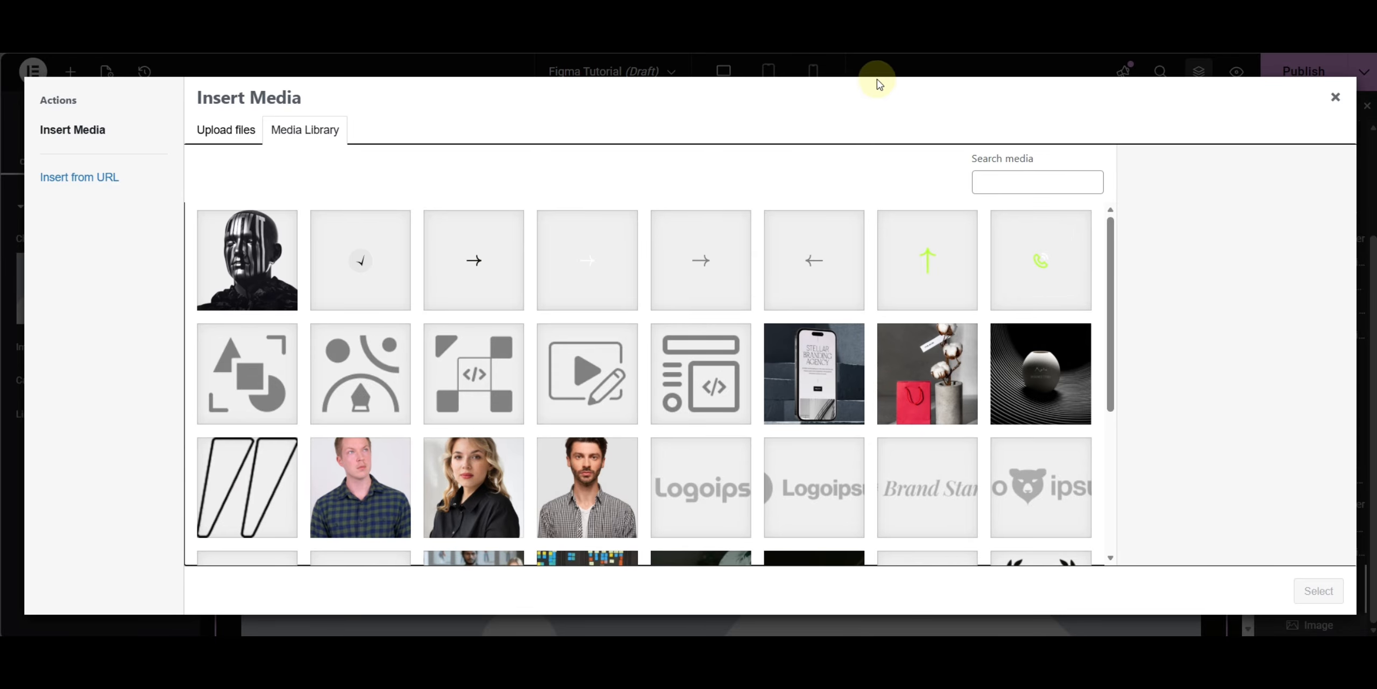
{"action": "left_click", "coordinate": [816, 101]}
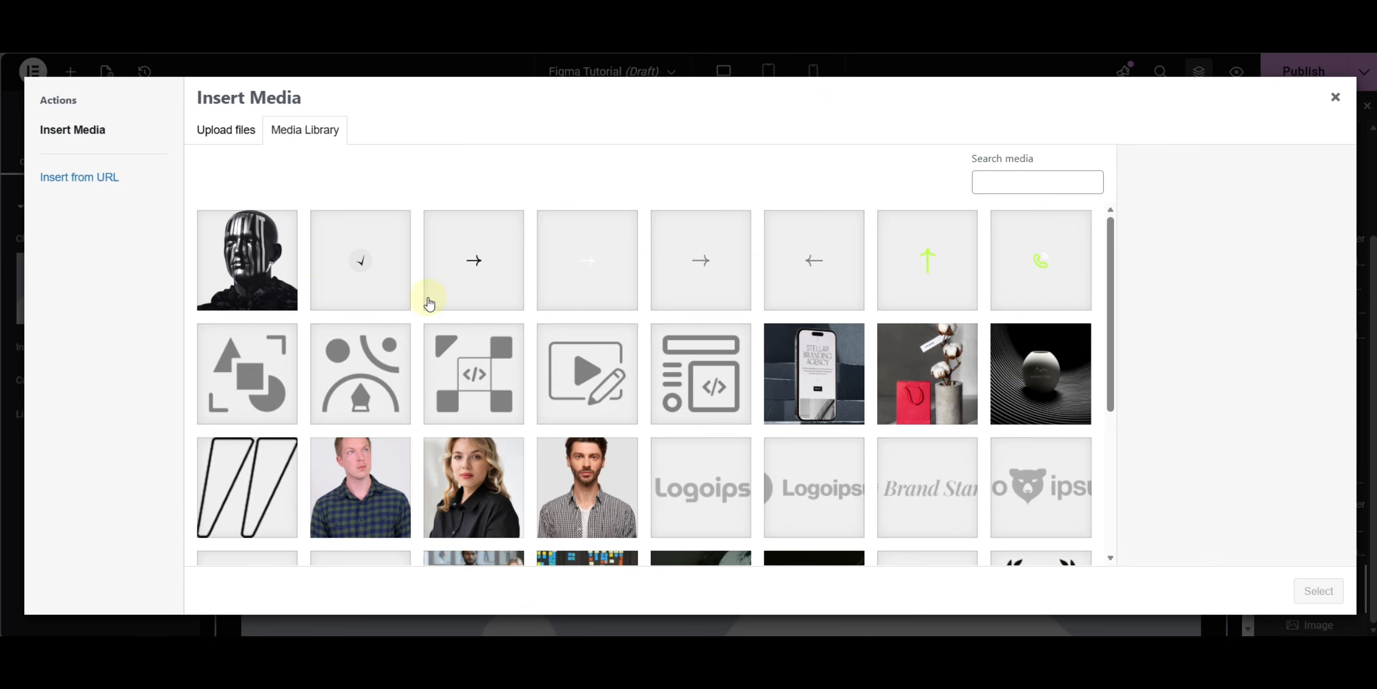
{"action": "left_click", "coordinate": [245, 261]}
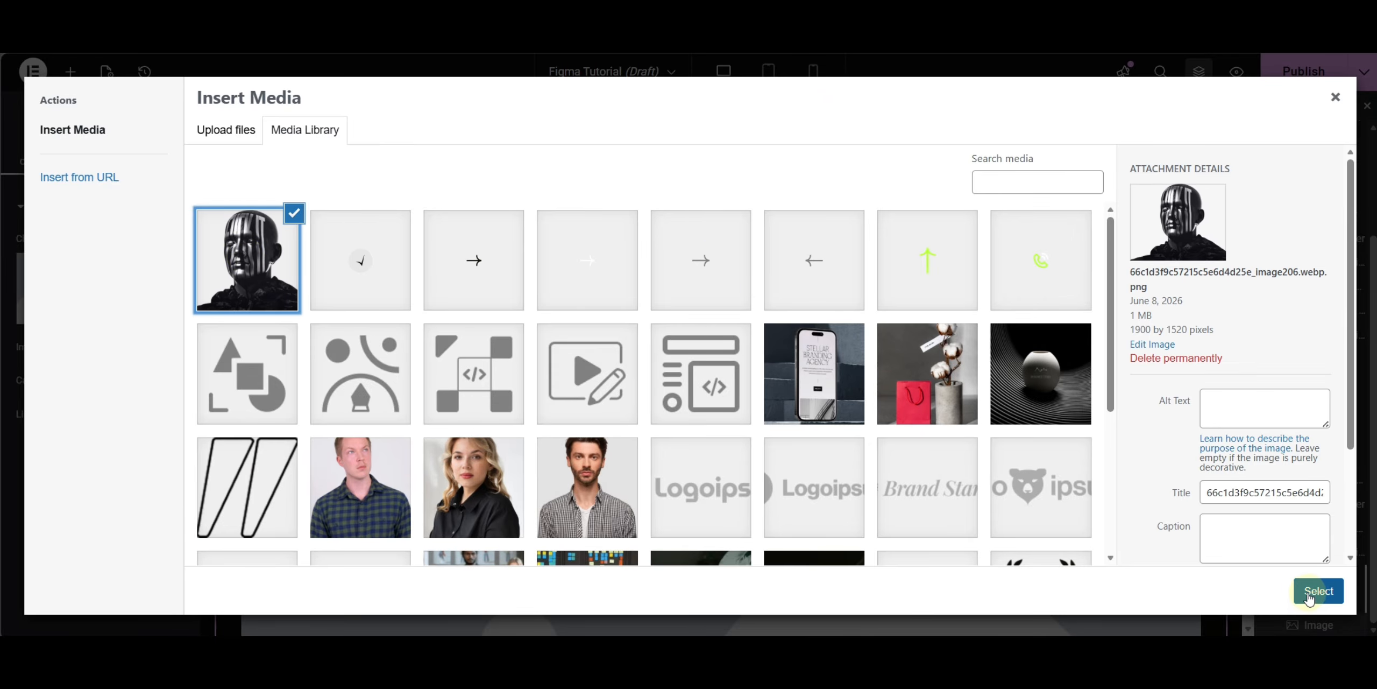
{"action": "left_click", "coordinate": [1318, 591]}
{"action": "scroll", "coordinate": [925, 400], "scroll_direction": "down", "scroll_amount": 10}
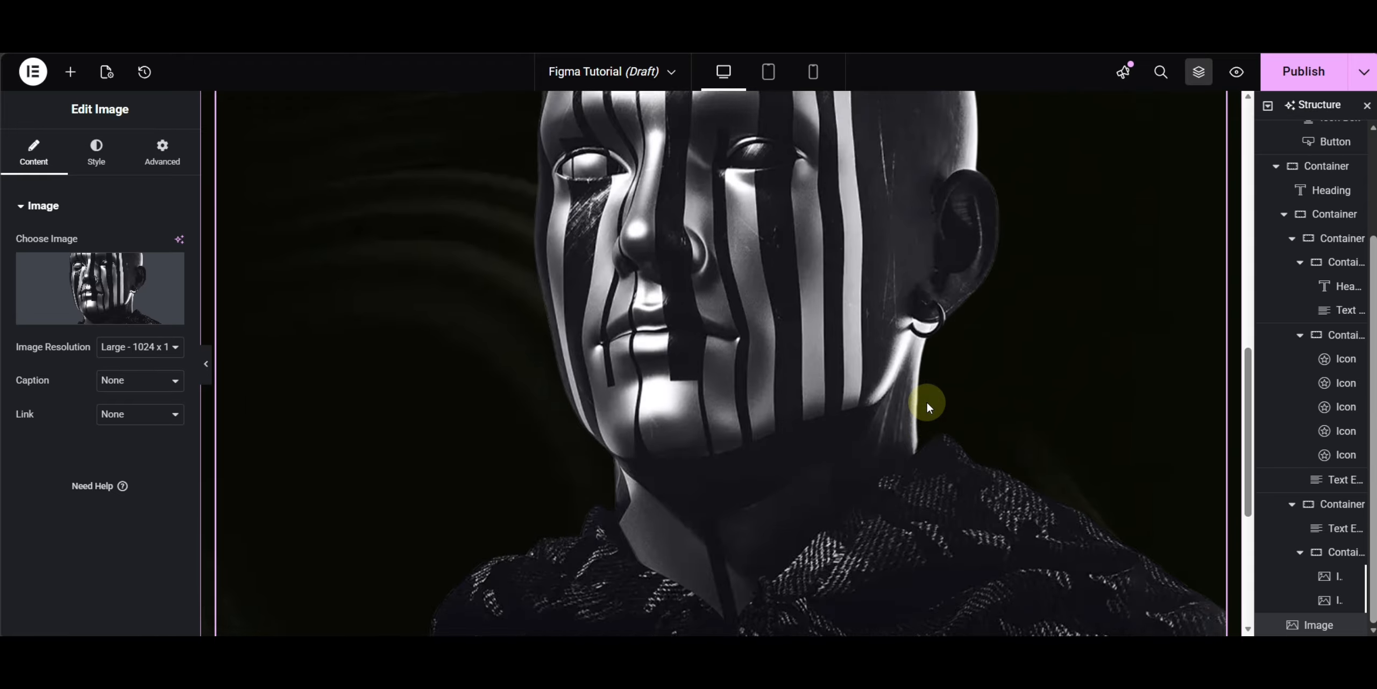
{"action": "scroll", "coordinate": [925, 400], "scroll_direction": "up", "scroll_amount": 10}
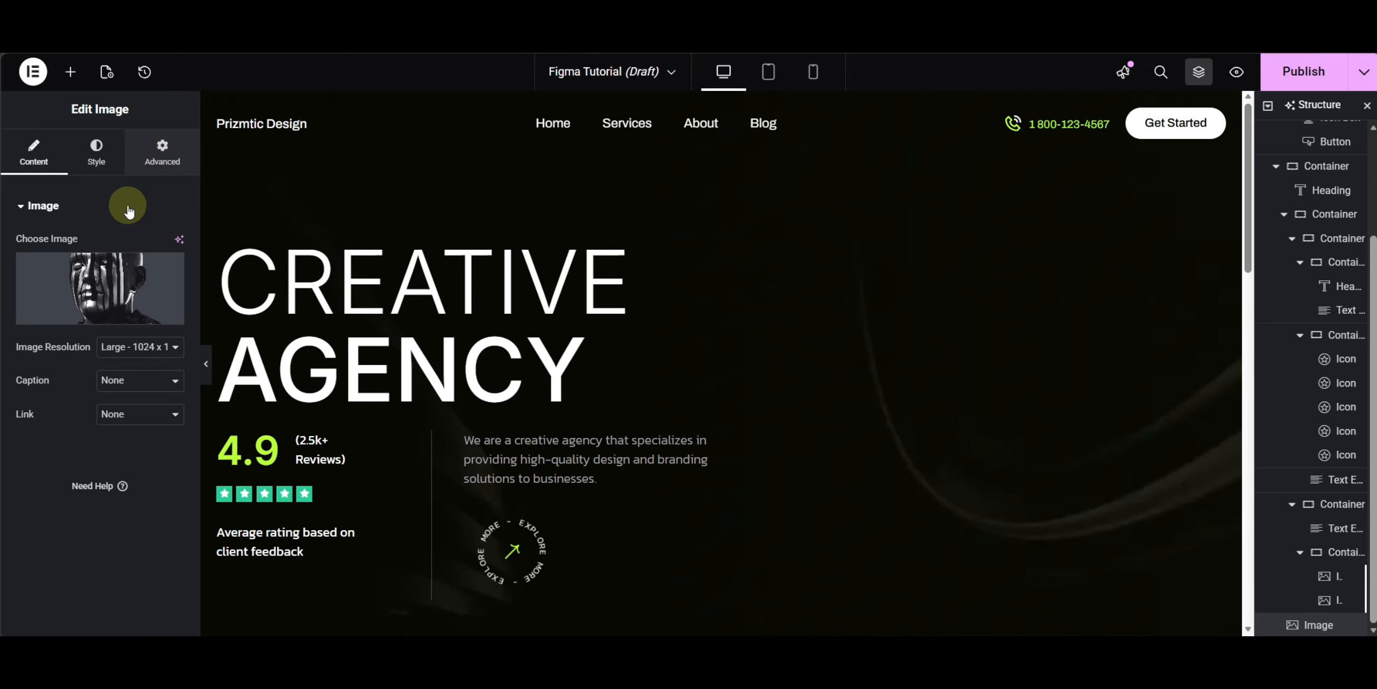
- Give the image an absolute position anchored to the right and bottom of the section
{"action": "left_click", "coordinate": [162, 152]}
{"action": "scroll", "coordinate": [80, 387], "scroll_direction": "down", "scroll_amount": 10}
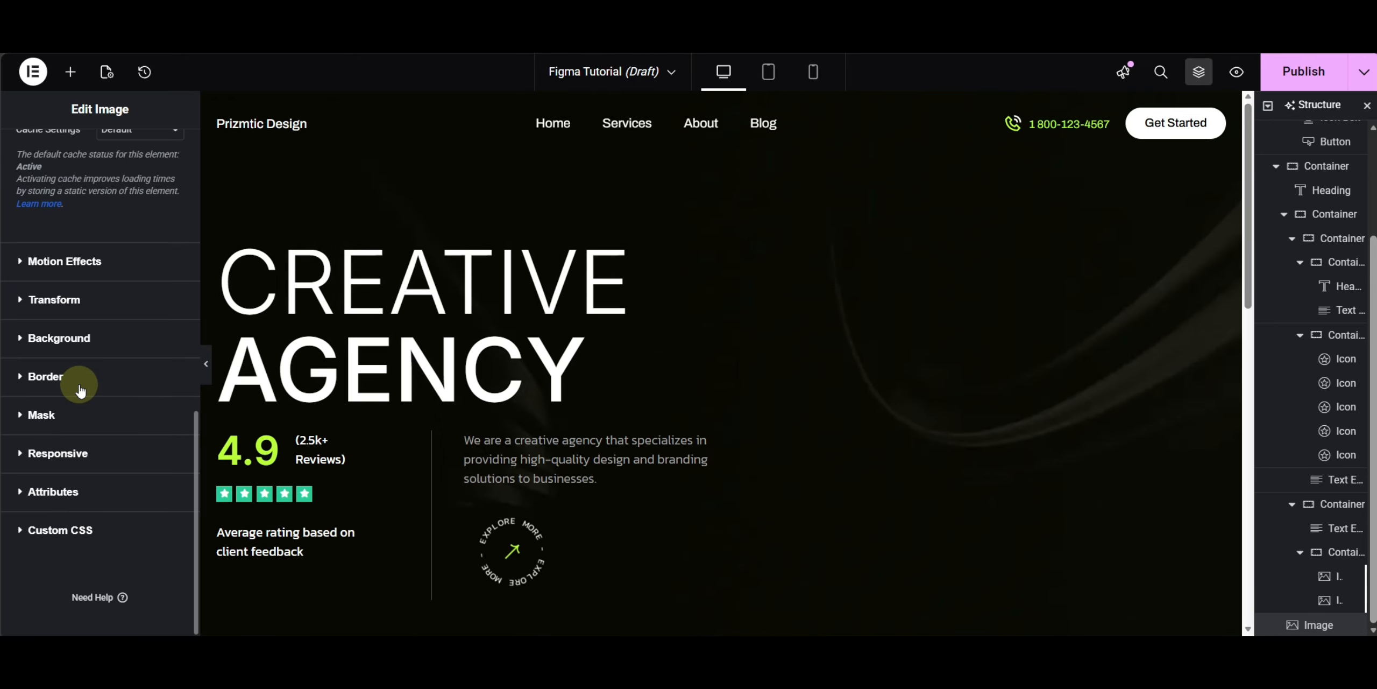
{"action": "scroll", "coordinate": [77, 381], "scroll_direction": "up", "scroll_amount": 10}
{"action": "left_click", "coordinate": [129, 432]}
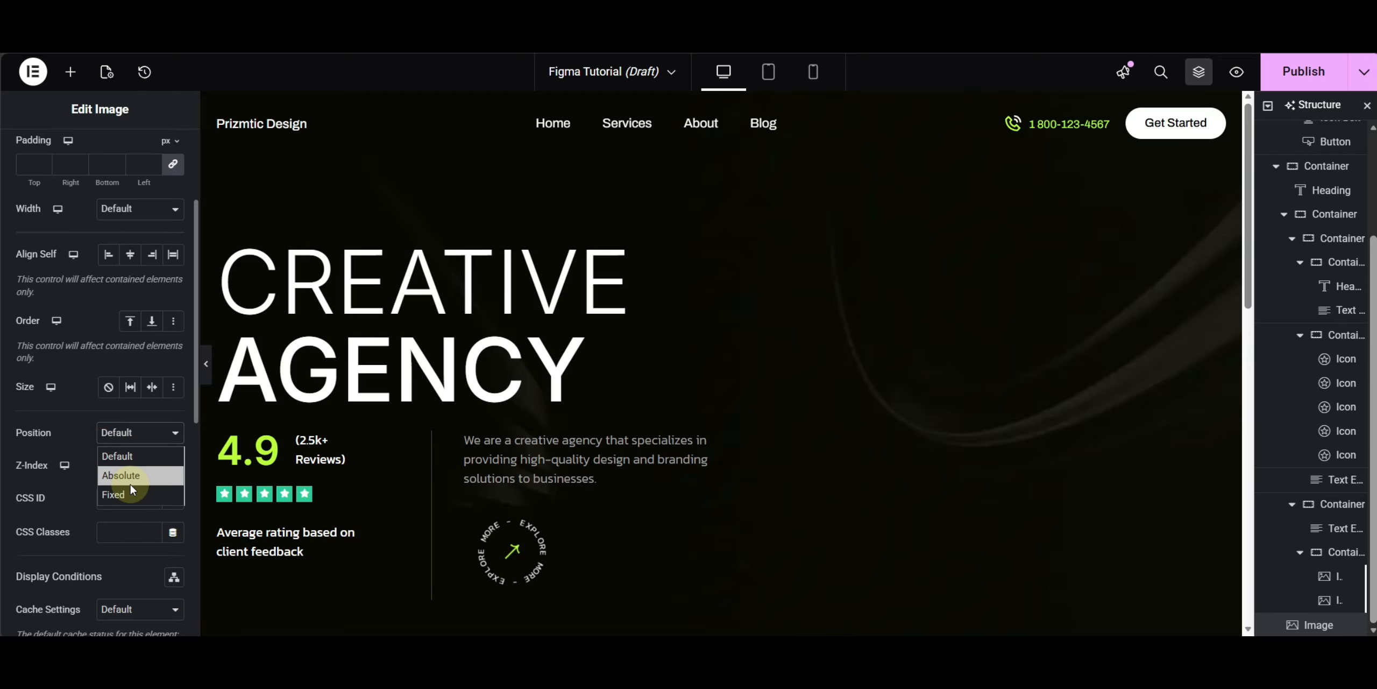
{"action": "left_click", "coordinate": [131, 482]}
{"action": "scroll", "coordinate": [122, 474], "scroll_direction": "down", "scroll_amount": 3}
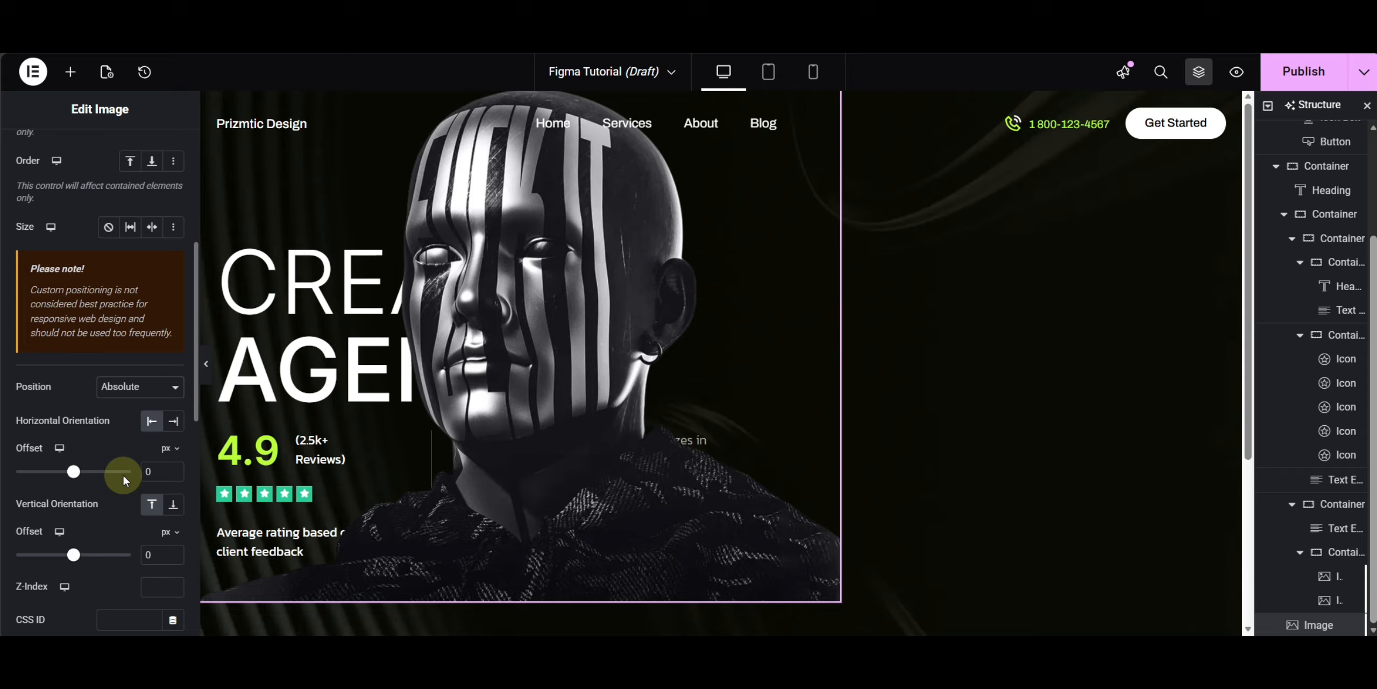
{"action": "left_click", "coordinate": [173, 425]}
{"action": "left_click", "coordinate": [172, 506]}
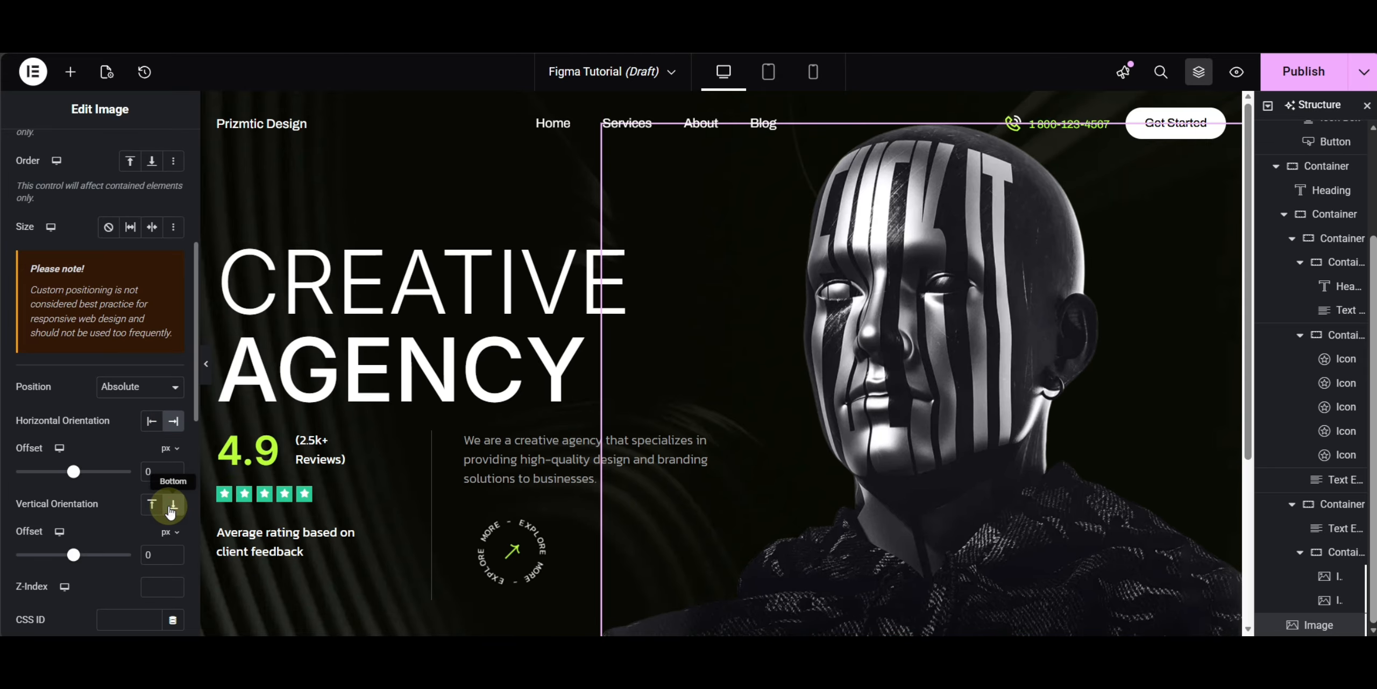
{"action": "scroll", "coordinate": [400, 455], "scroll_direction": "down", "scroll_amount": 3}
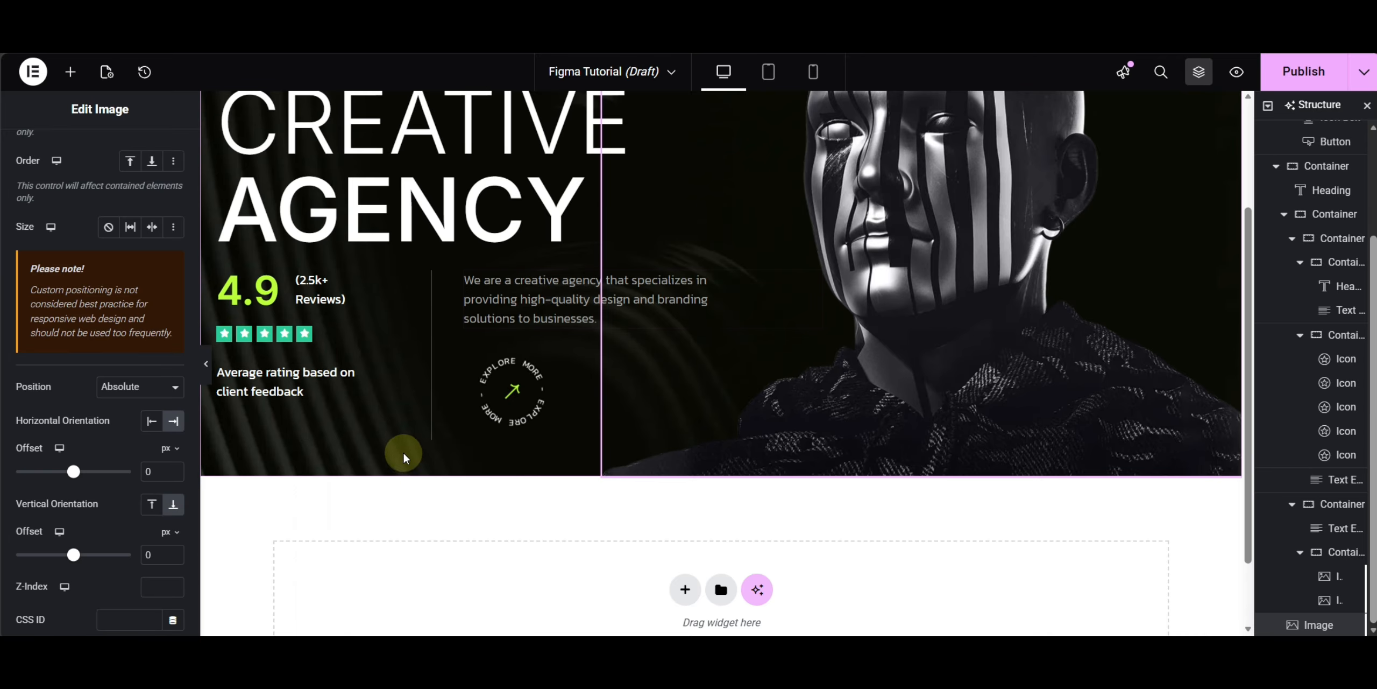
- Remove the line break in the rating caption and set its font weight to 300 (Light)
{"action": "left_click", "coordinate": [305, 379]}
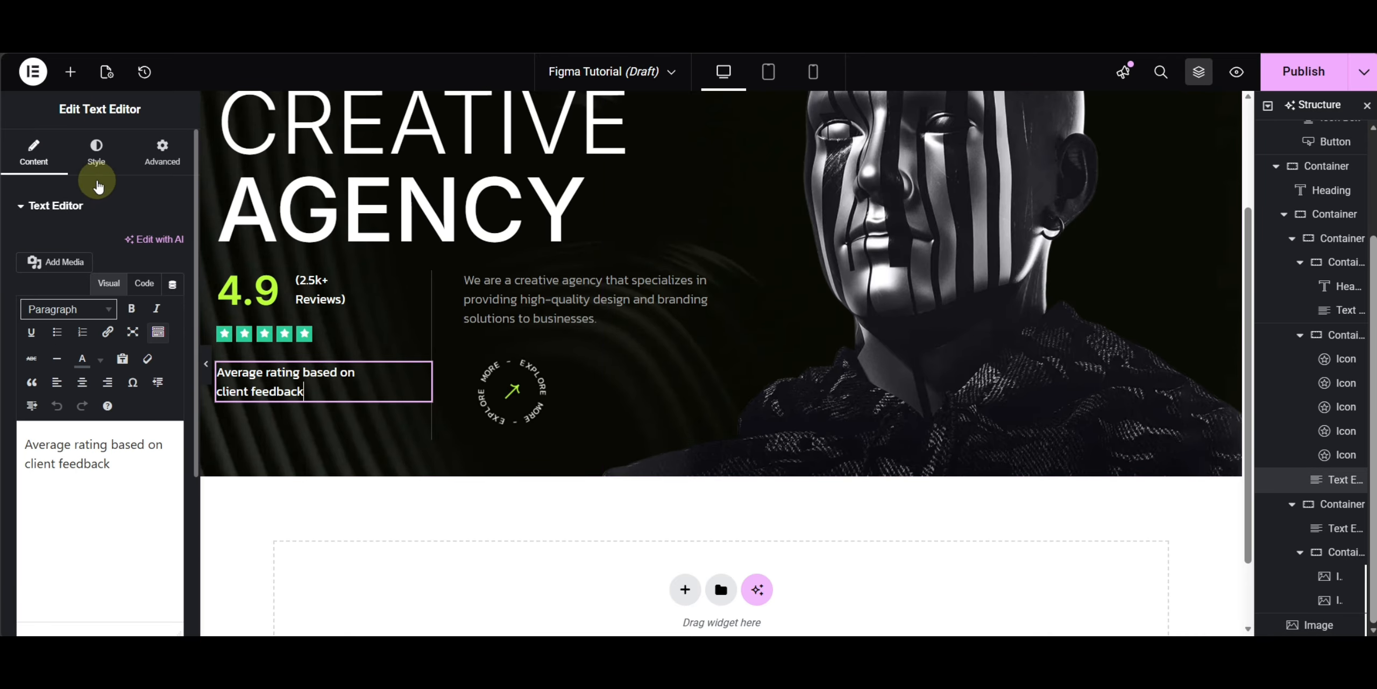
{"action": "left_click", "coordinate": [26, 468]}
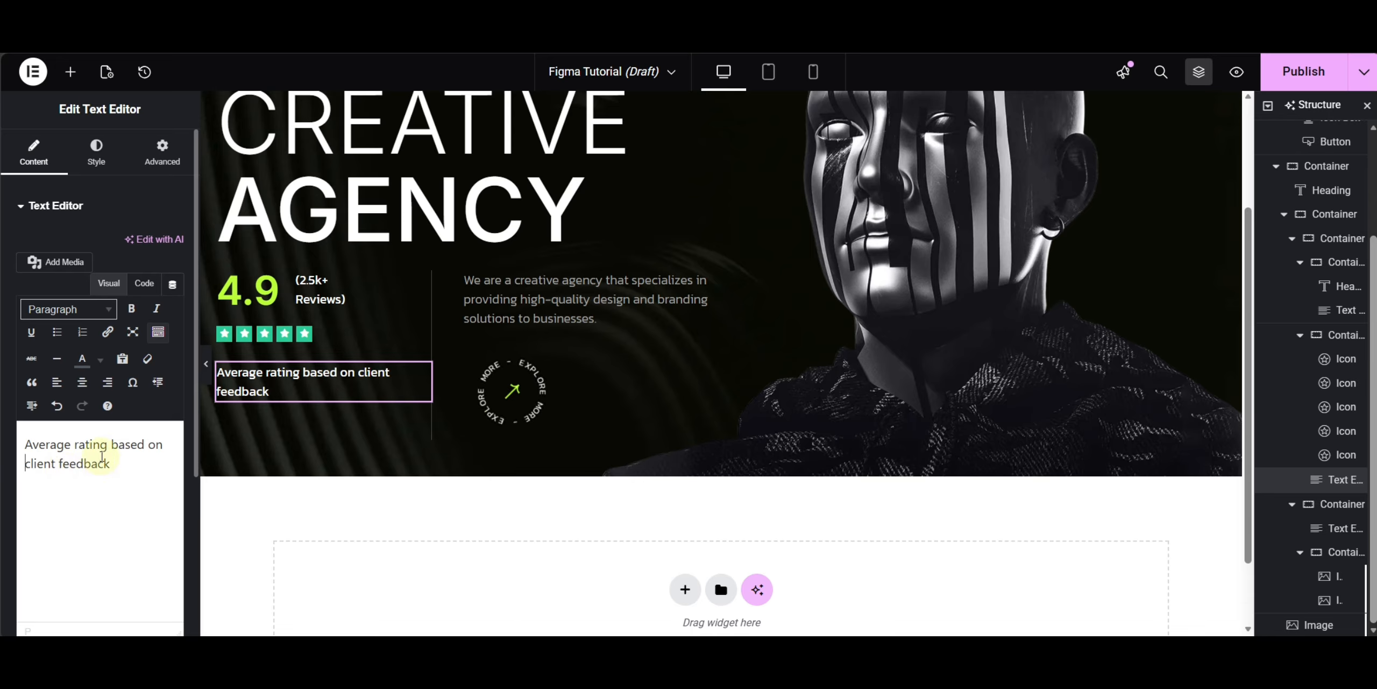
{"action": "left_click", "coordinate": [96, 155]}
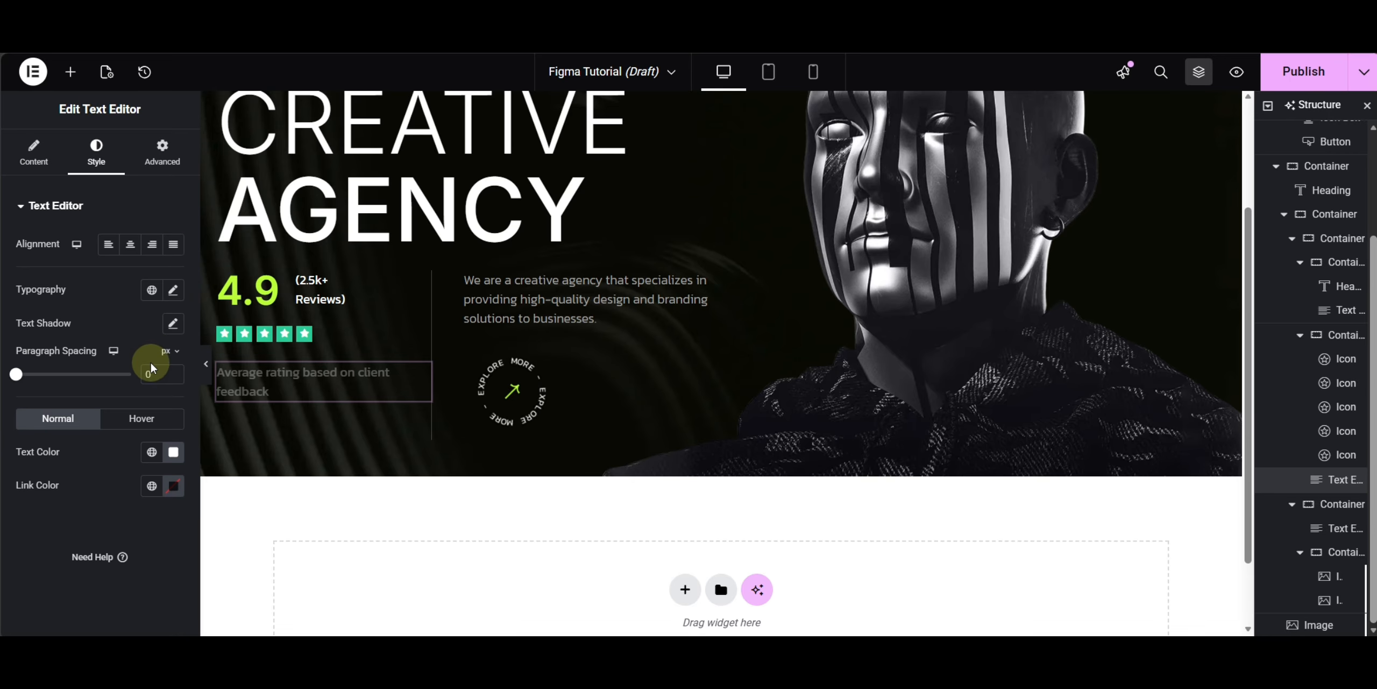
{"action": "left_click", "coordinate": [177, 294]}
{"action": "left_click", "coordinate": [134, 447]}
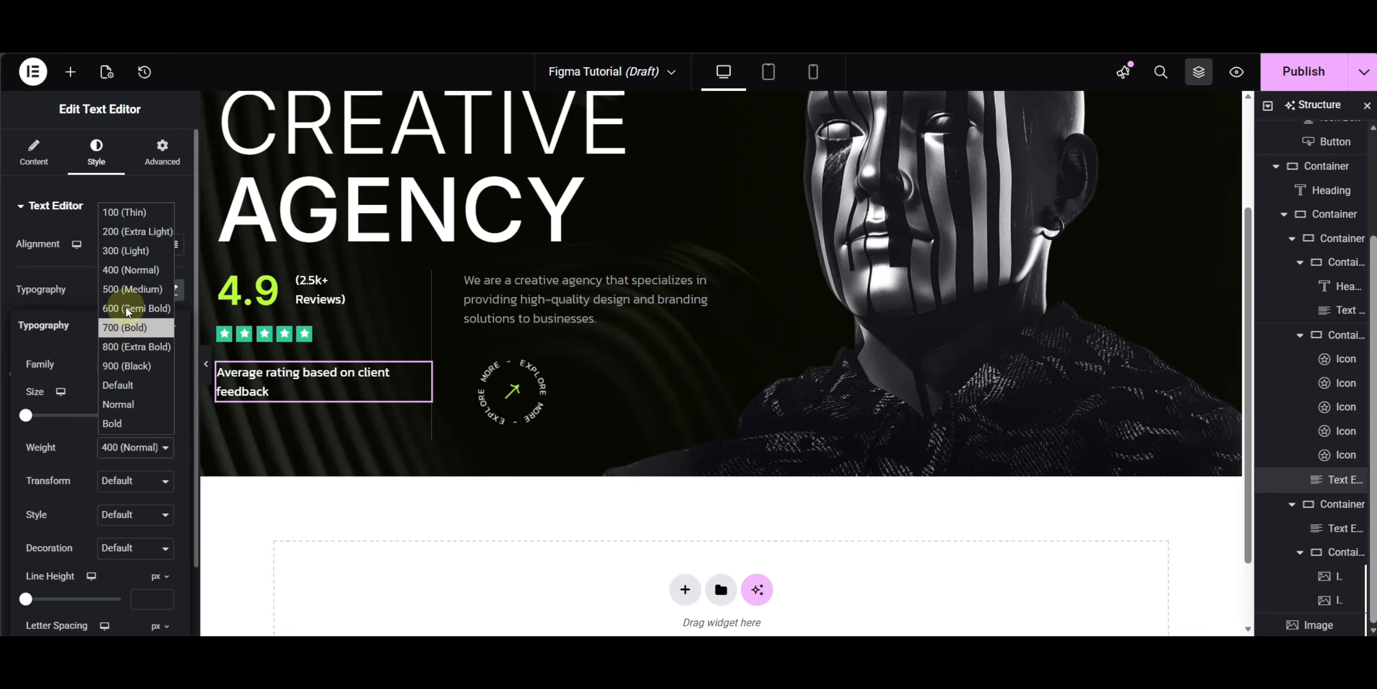
{"action": "left_click", "coordinate": [135, 251]}
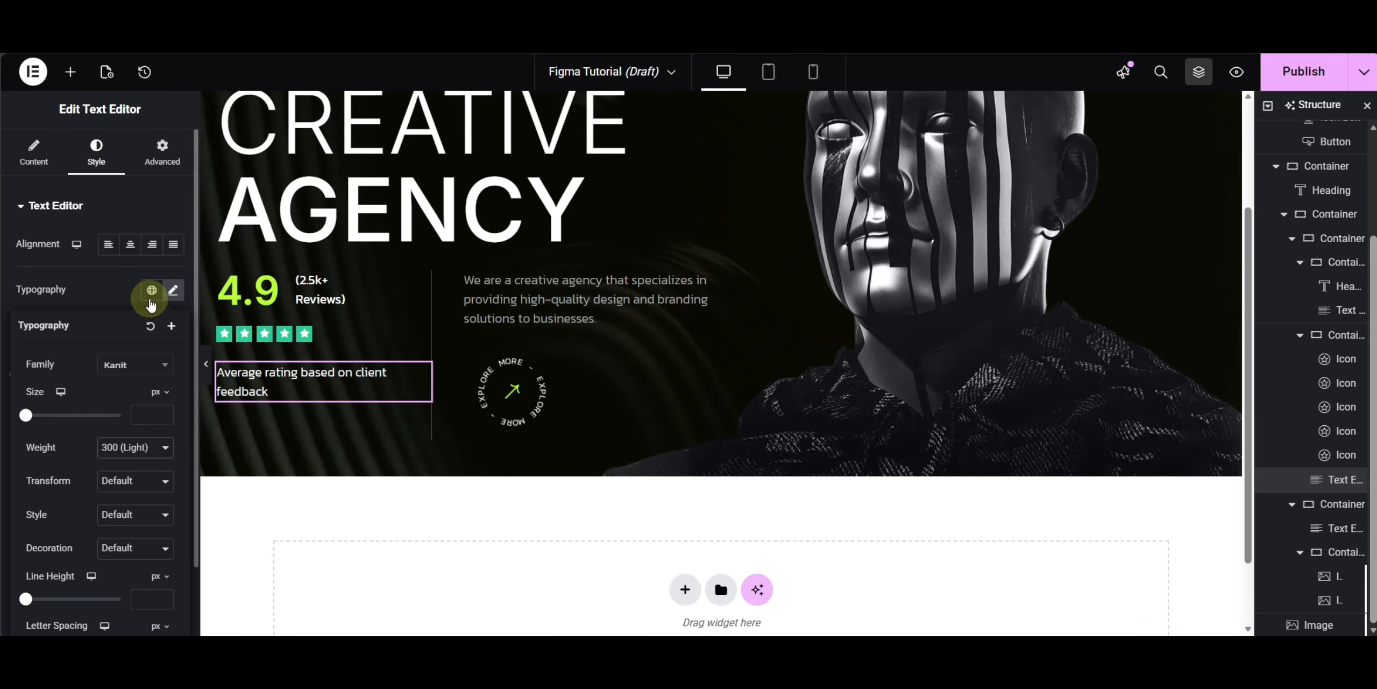
- Remove the line breaks from the agency description text
{"action": "left_click", "coordinate": [546, 300]}
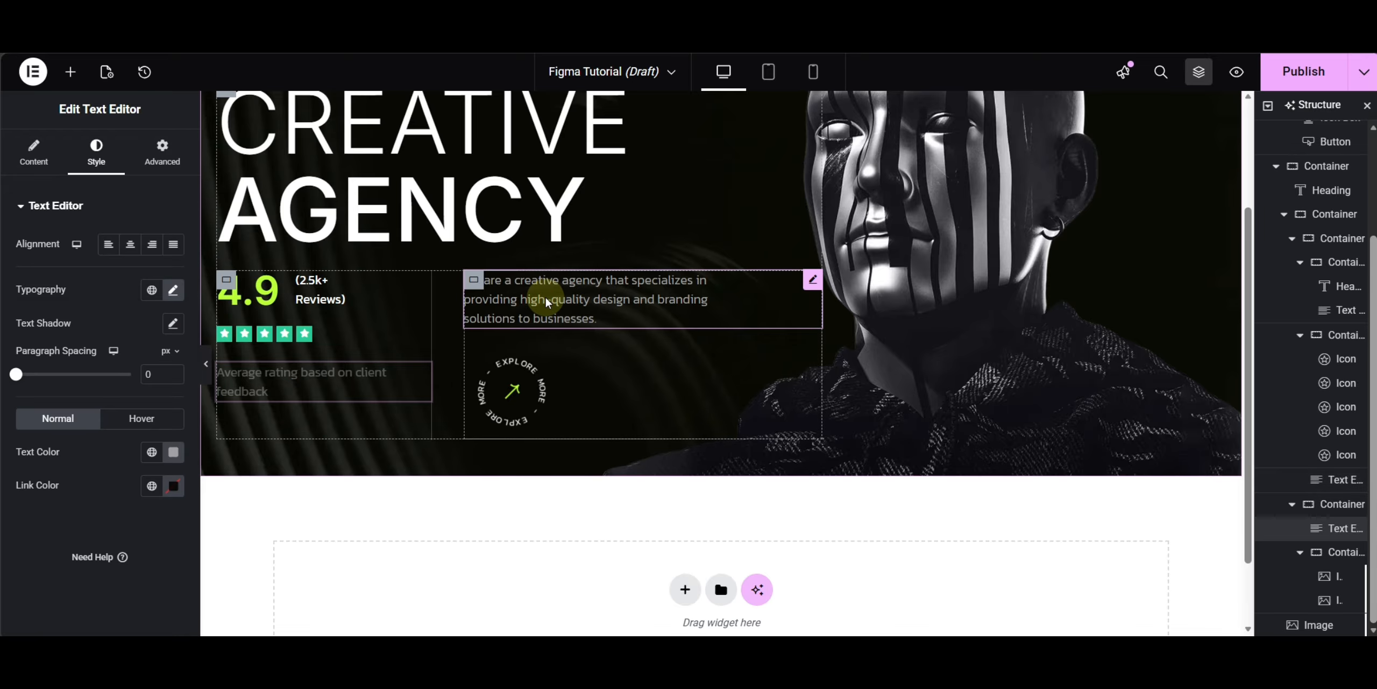
{"action": "left_click", "coordinate": [33, 153]}
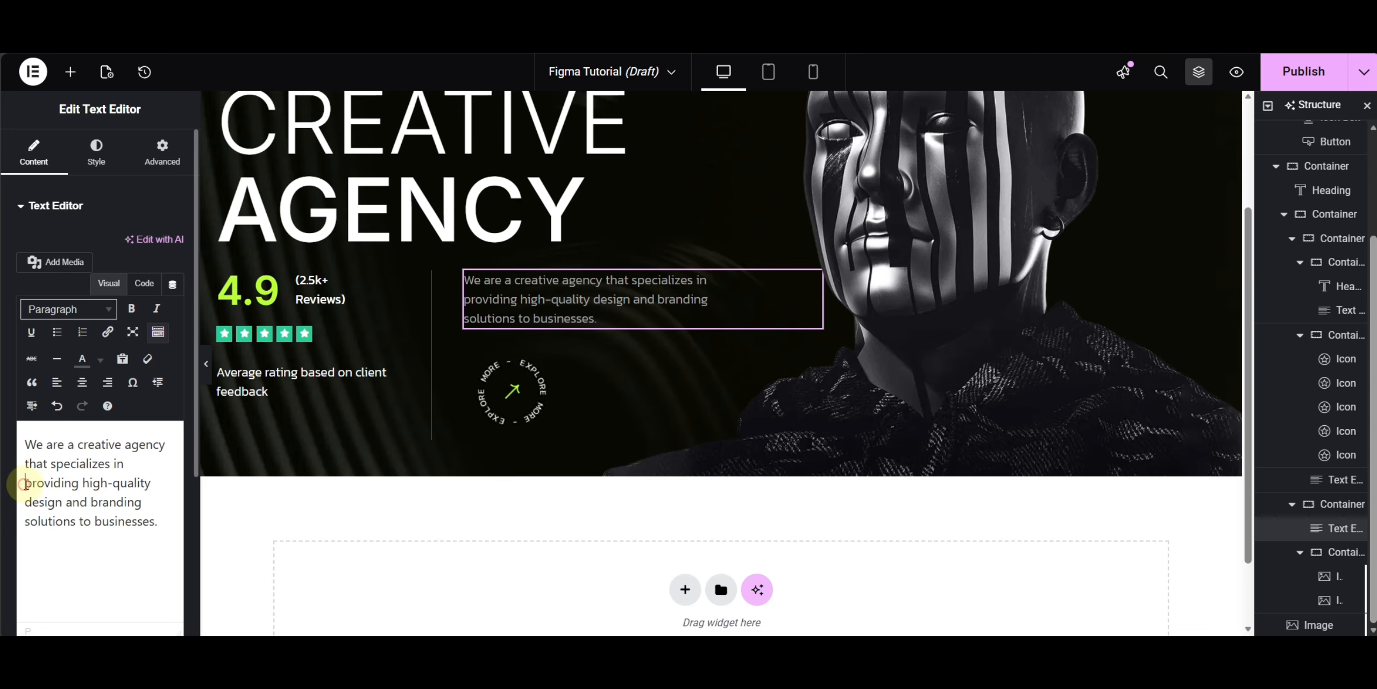
{"action": "left_click", "coordinate": [25, 484]}
{"action": "key", "text": "BackSpace"}
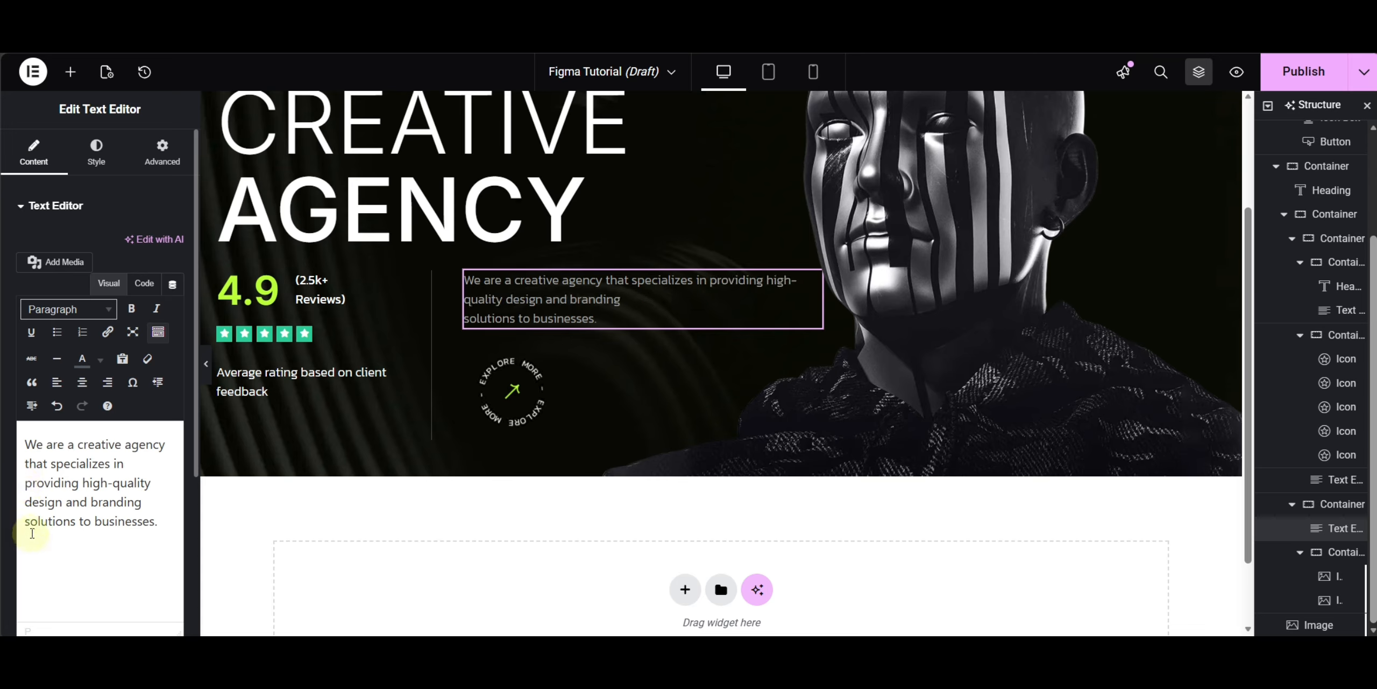
{"action": "left_click", "coordinate": [25, 522]}
{"action": "key", "text": "BackSpace"}
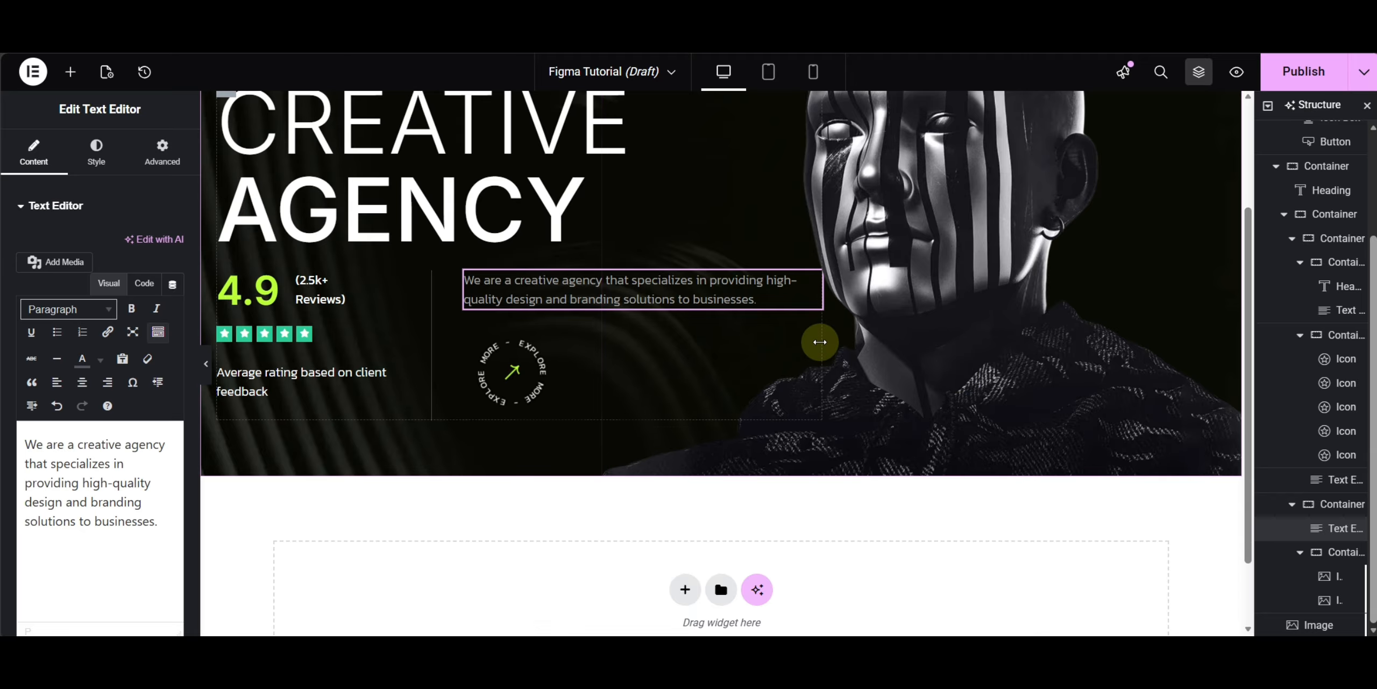
- Set the gaps of the hero content container to 40 px and preview the result
{"action": "scroll", "coordinate": [820, 342], "scroll_direction": "up", "scroll_amount": 3}
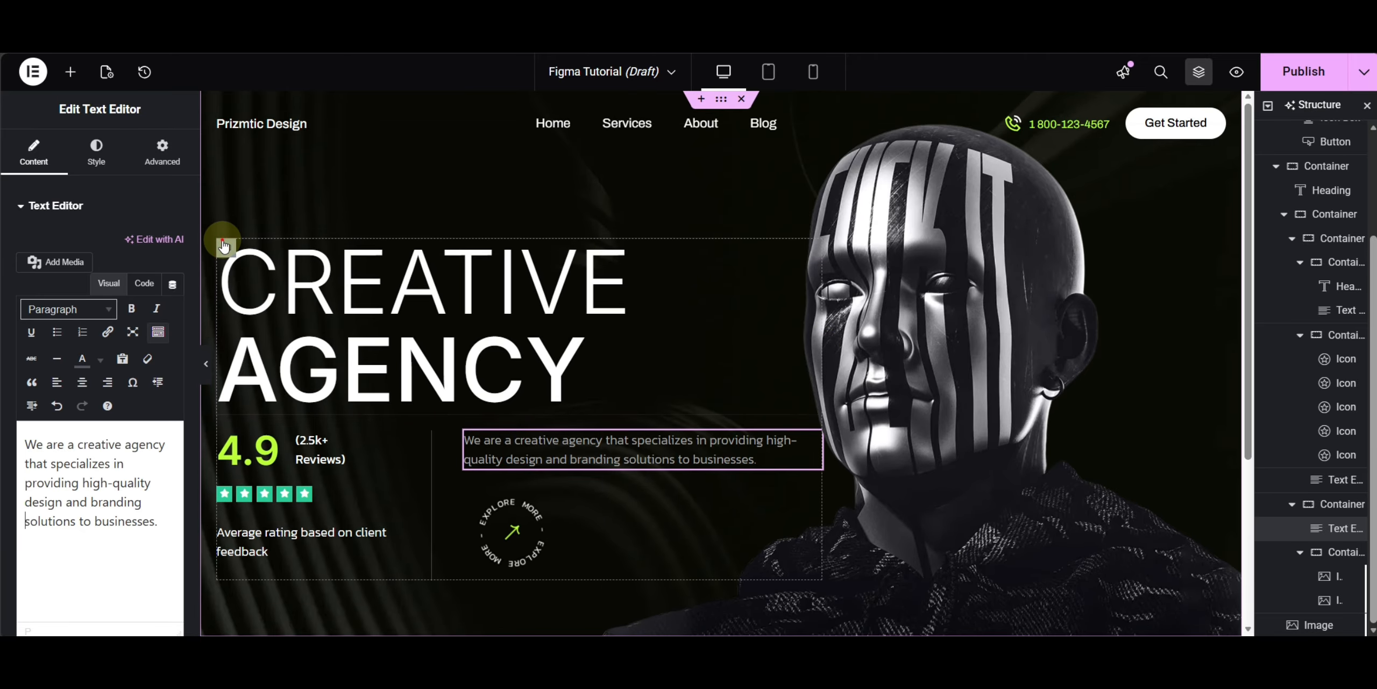
{"action": "left_click", "coordinate": [224, 246]}
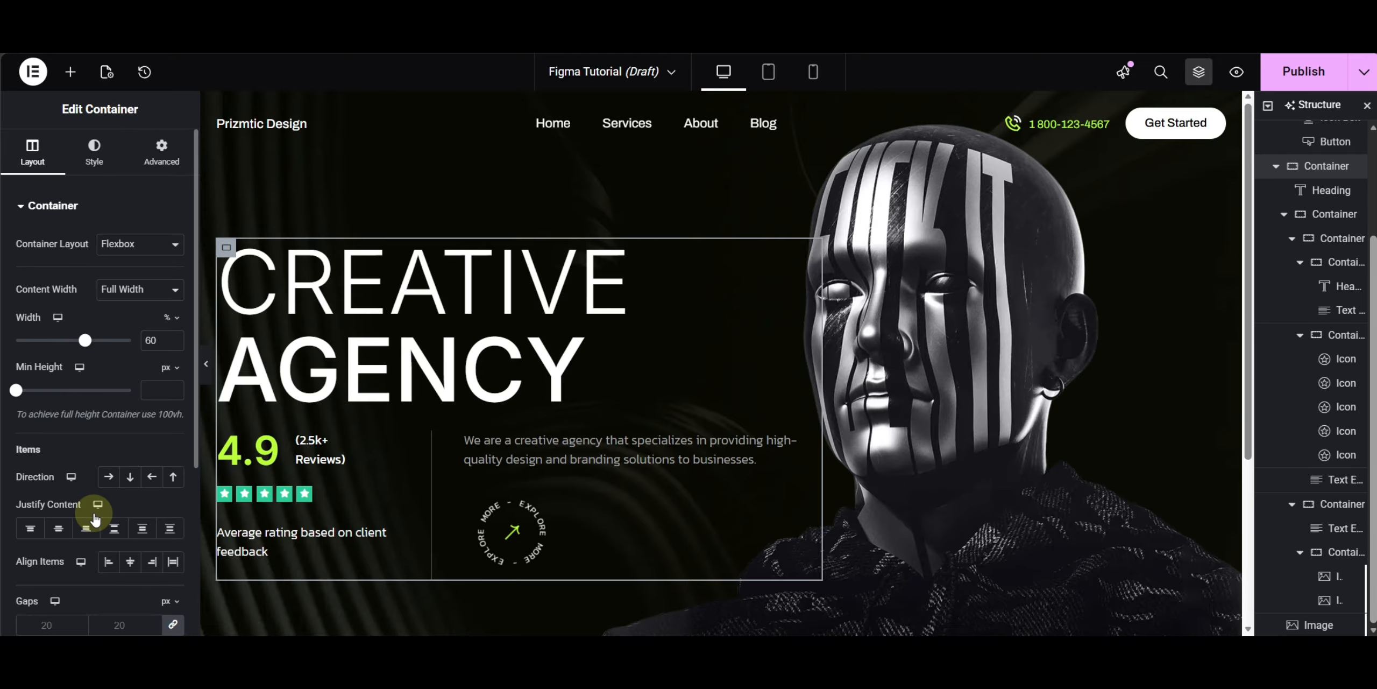
{"action": "double_click", "coordinate": [118, 625]}
{"action": "type", "text": "40"}
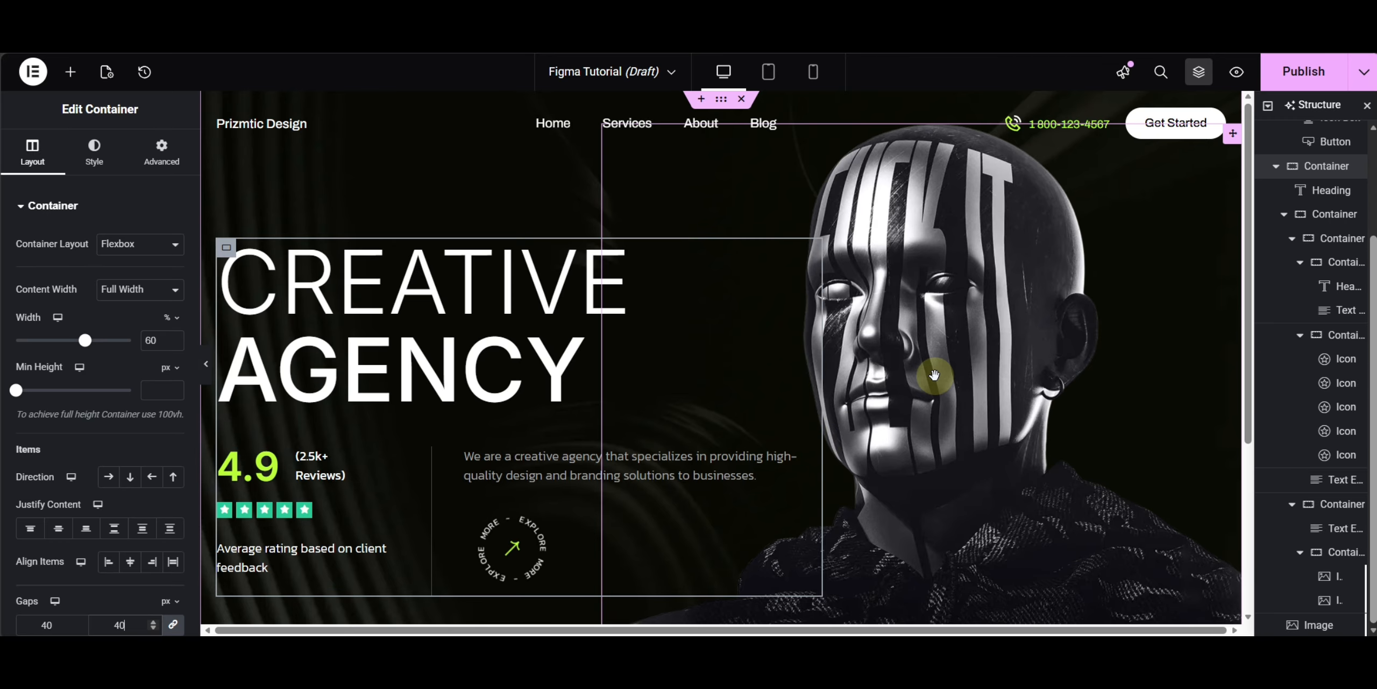
{"action": "left_click", "coordinate": [205, 364]}
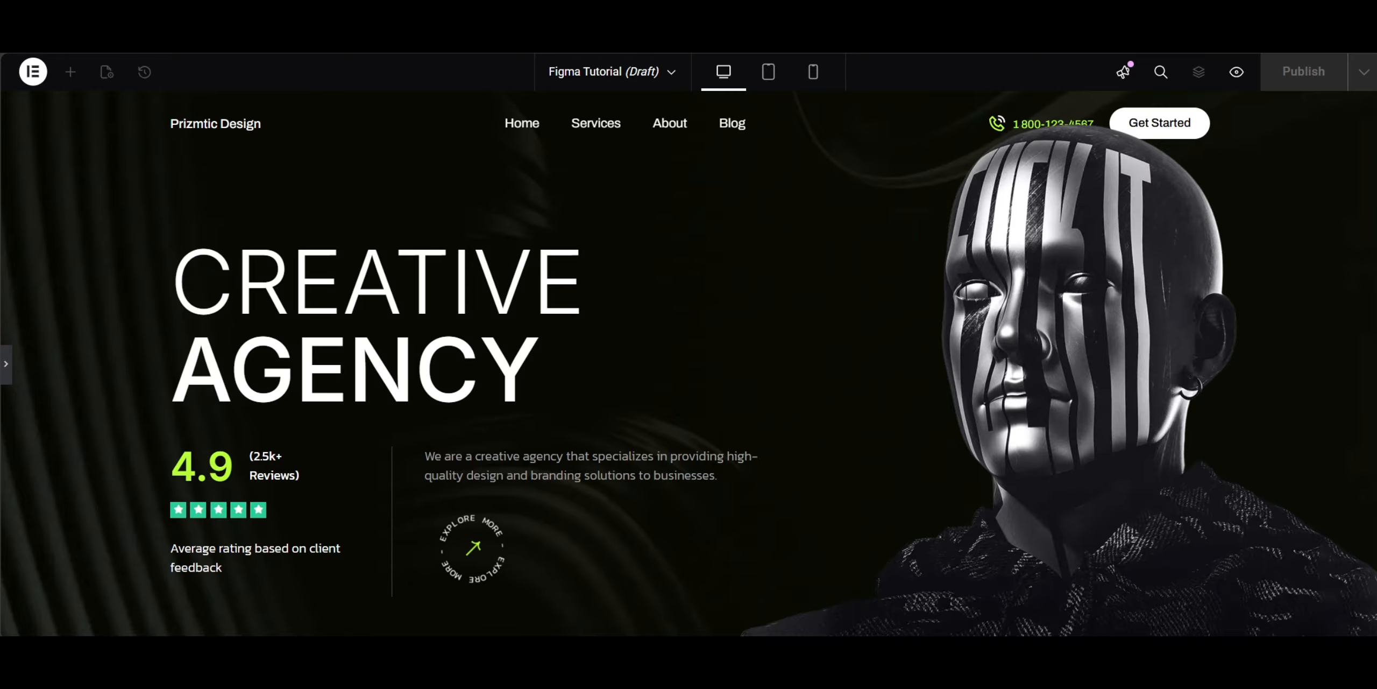
{"action": "left_click", "coordinate": [5, 364]}
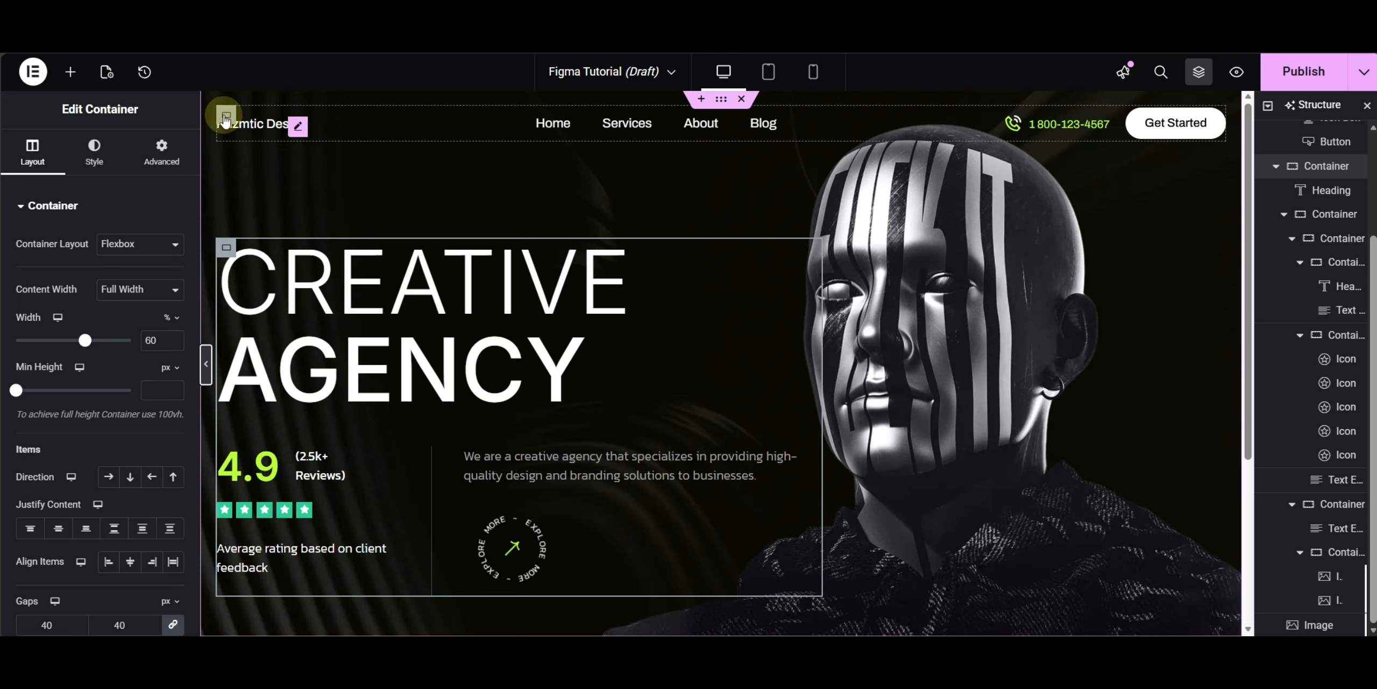
- Inspect the Advanced settings of the header container and the hero content container
{"action": "left_click", "coordinate": [226, 117]}
{"action": "left_click", "coordinate": [161, 153]}
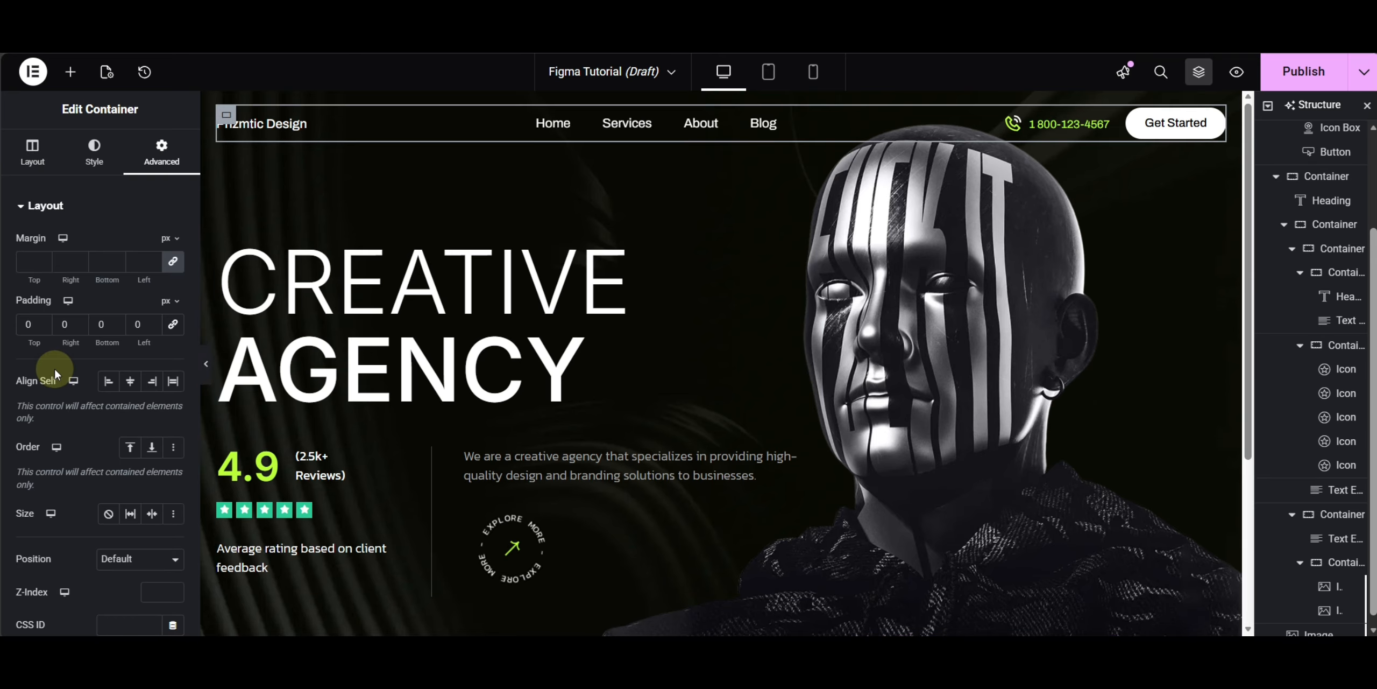
{"action": "scroll", "coordinate": [54, 365], "scroll_direction": "down", "scroll_amount": 5}
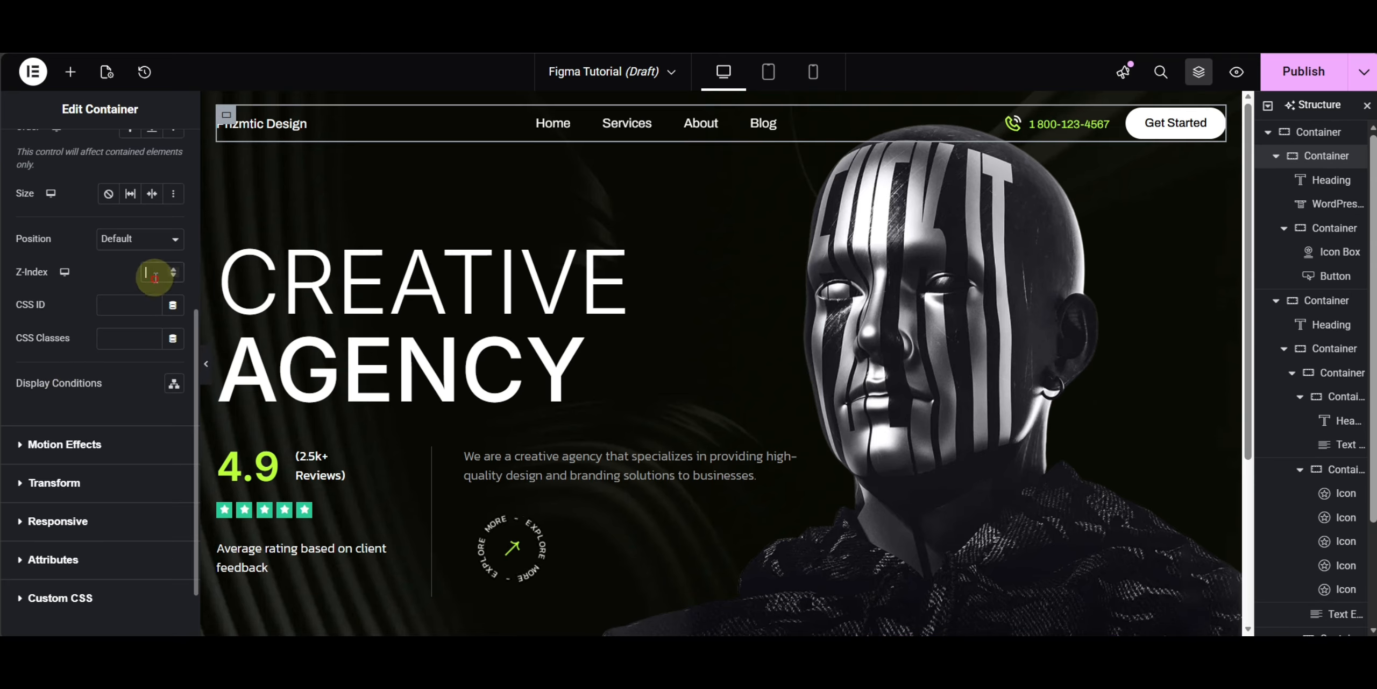
{"action": "left_click", "coordinate": [230, 243]}
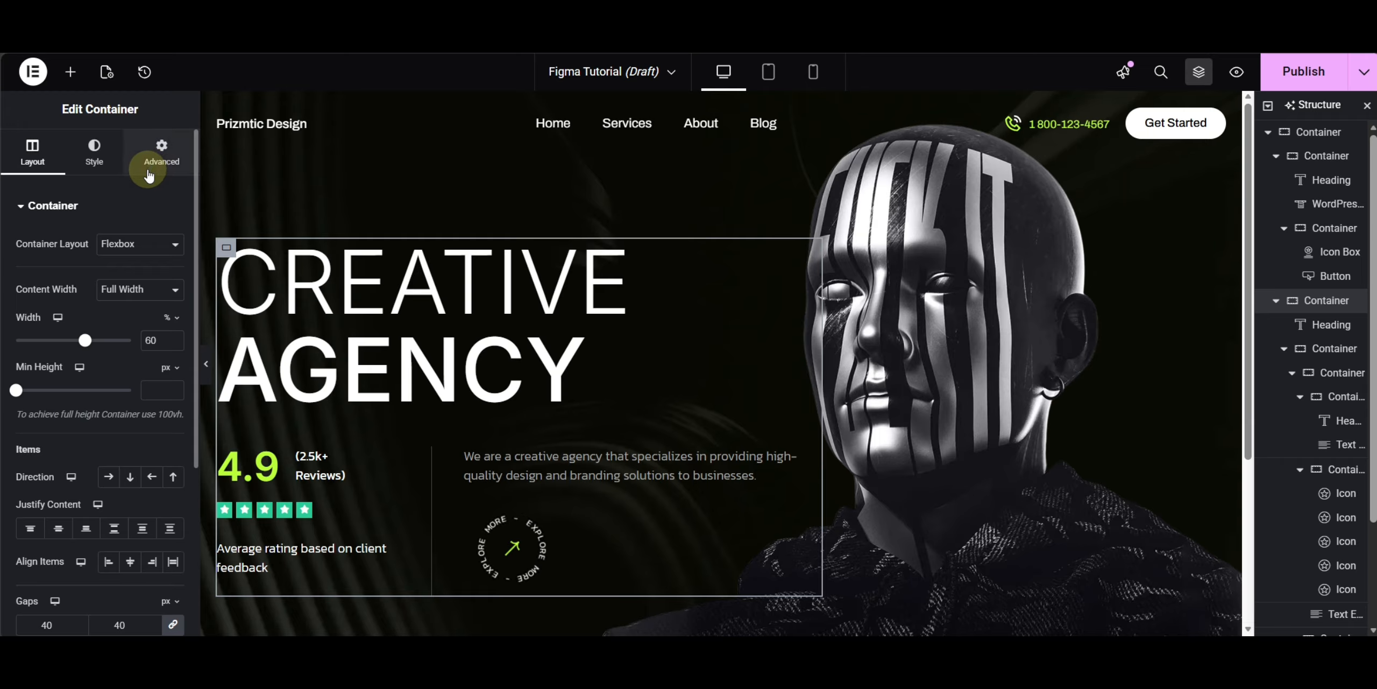
{"action": "left_click", "coordinate": [149, 171]}
{"action": "scroll", "coordinate": [123, 425], "scroll_direction": "down", "scroll_amount": 5}
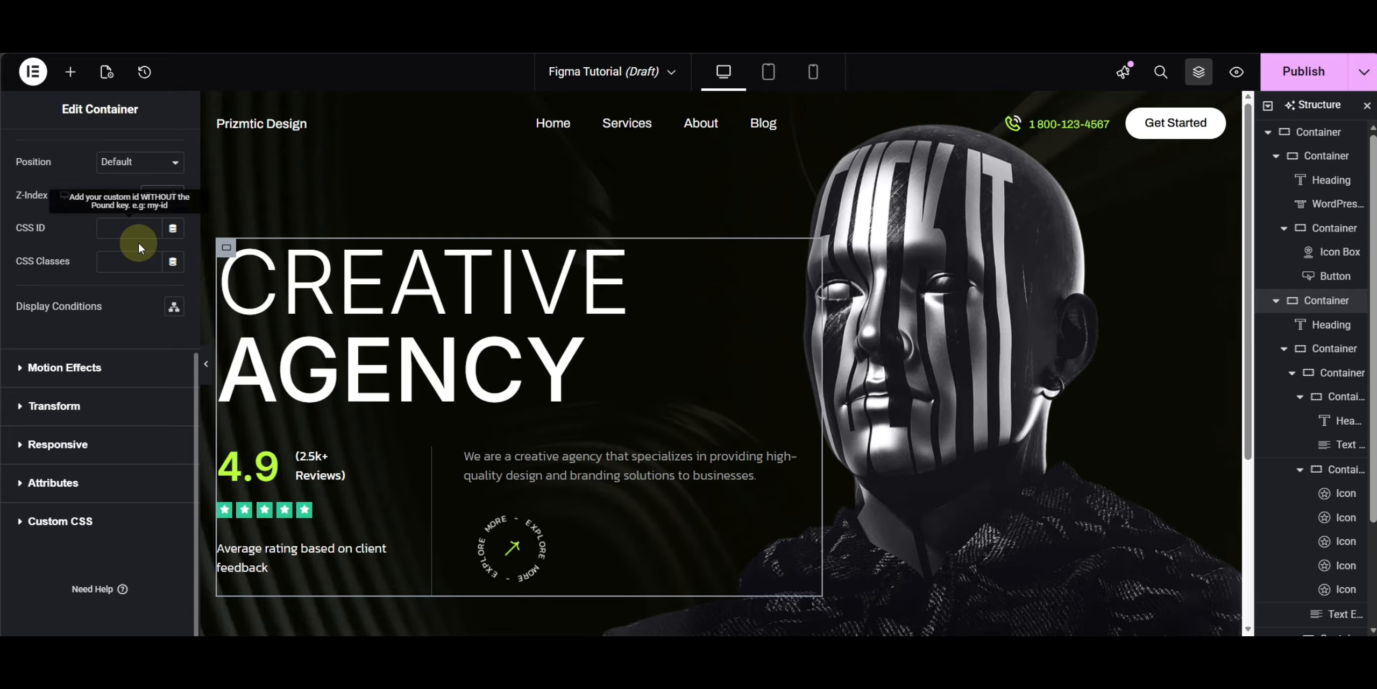
- Set the hero image's horizontal offset to -30 px
{"action": "left_click", "coordinate": [908, 315]}
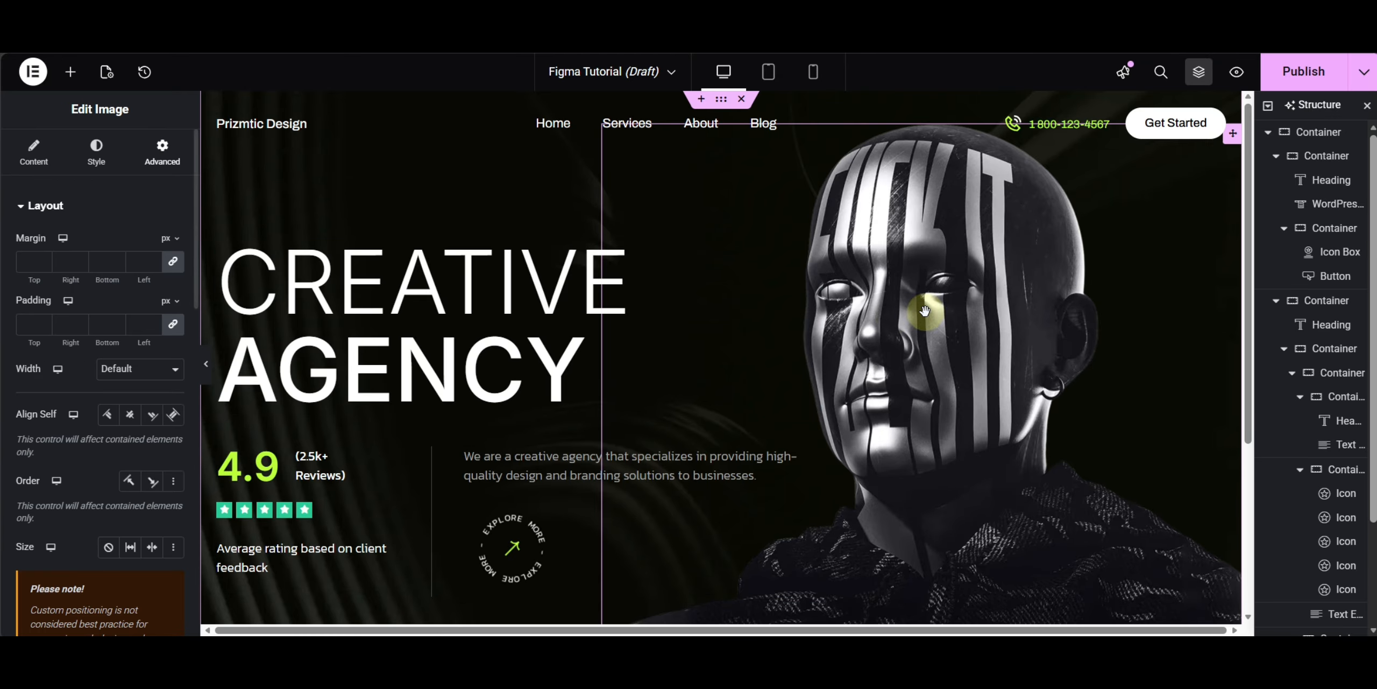
{"action": "scroll", "coordinate": [131, 344], "scroll_direction": "down", "scroll_amount": 6}
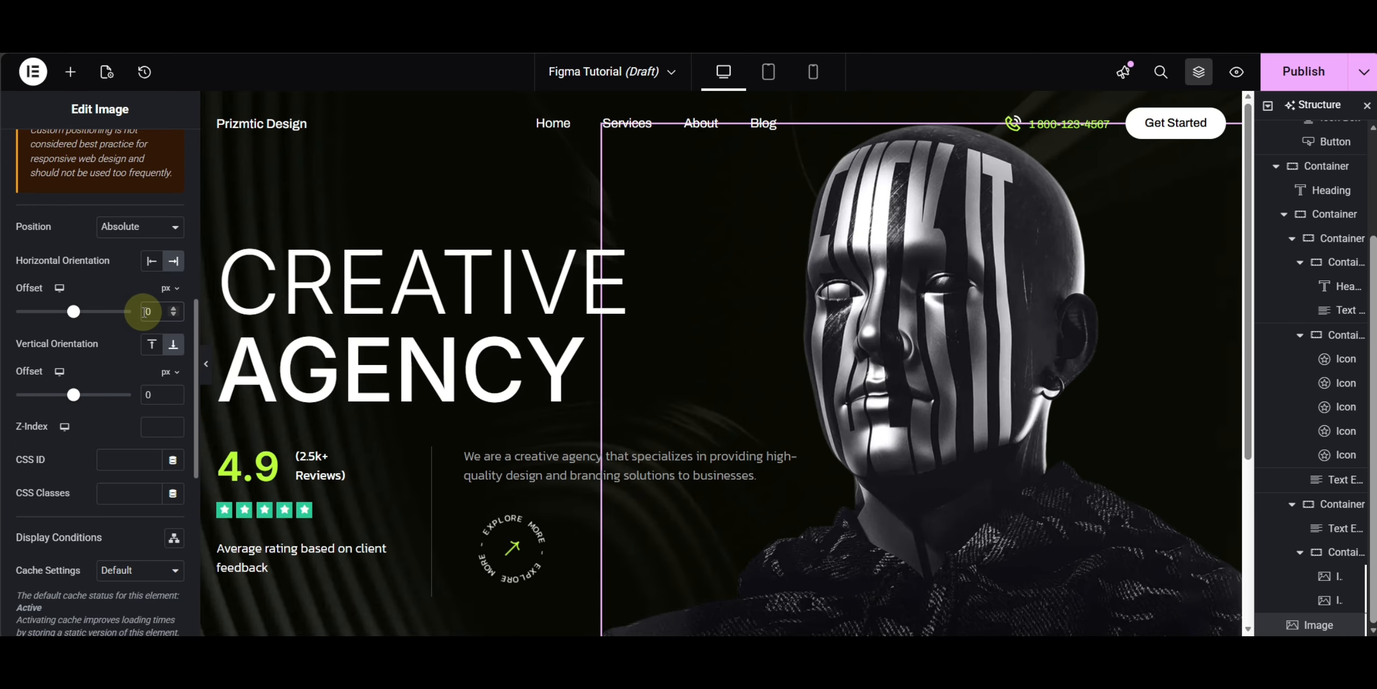
{"action": "type", "text": "-5"}
{"action": "key", "text": "BackSpace"}
{"action": "type", "text": "31"}
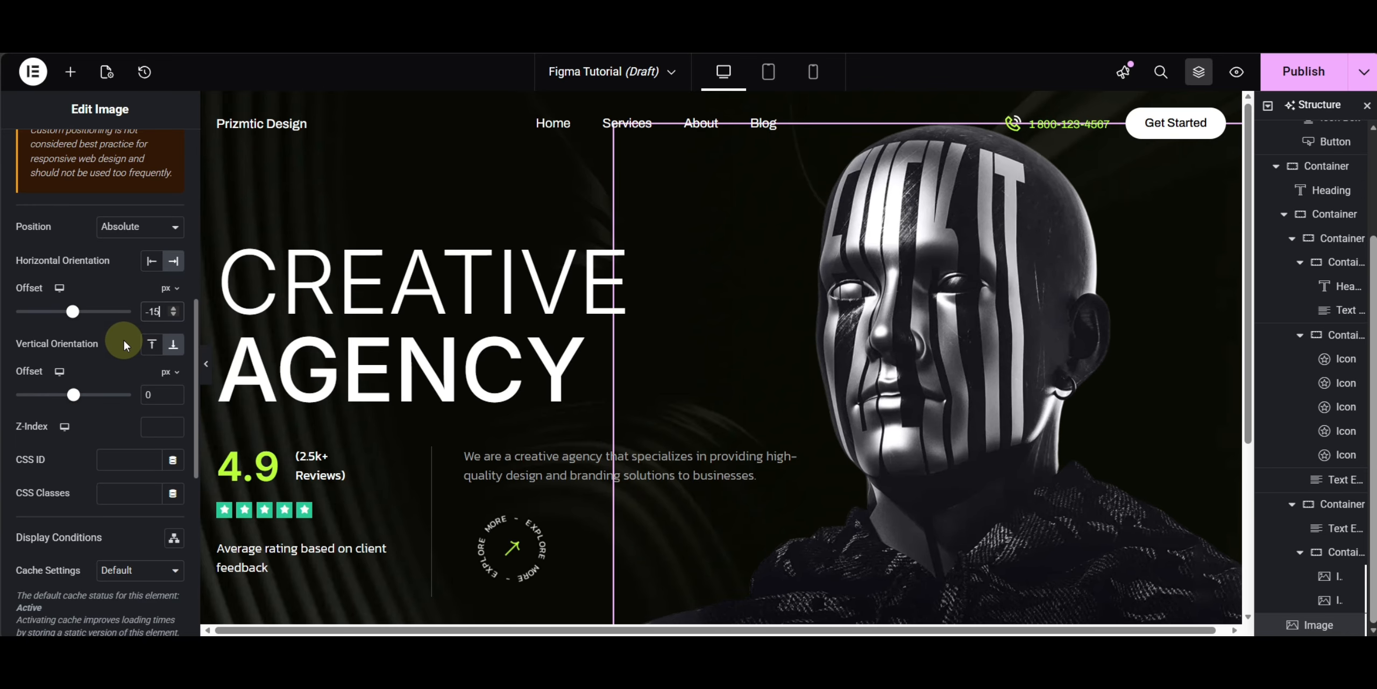
{"action": "key", "text": "Up"}
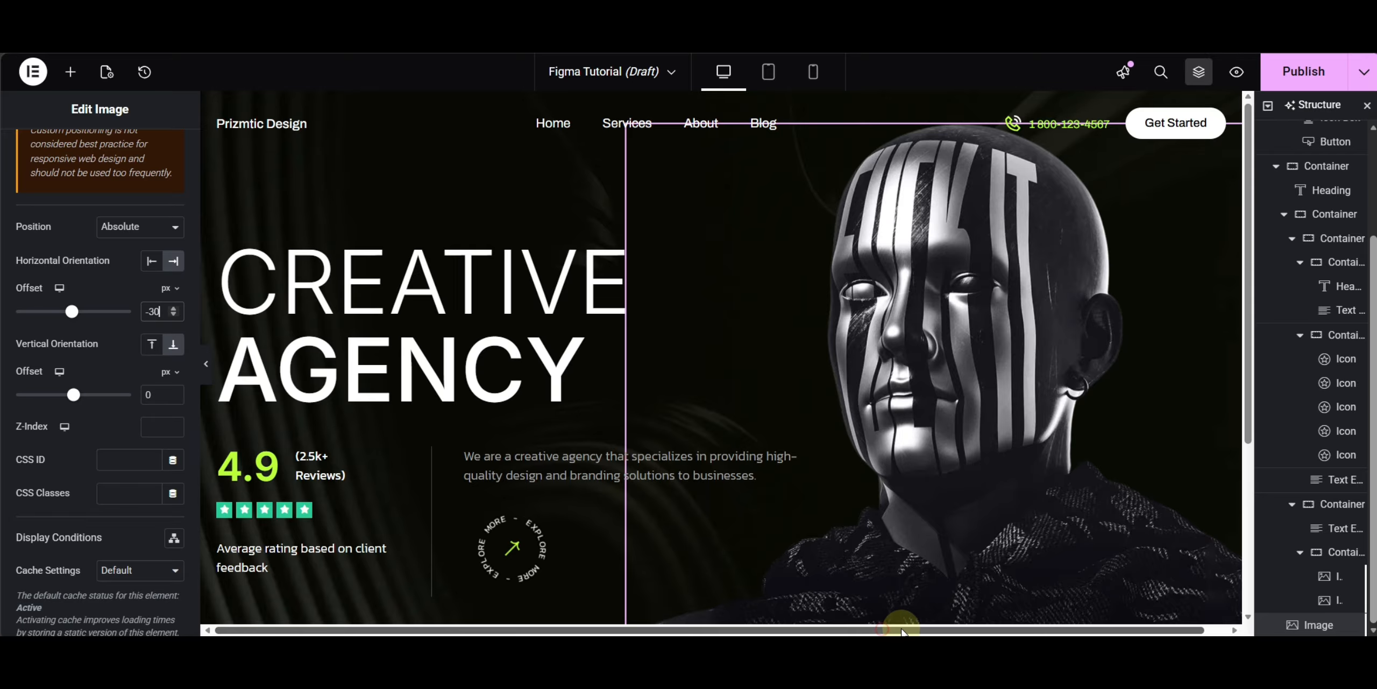
- Set the hero section container's overflow to Hidden
{"action": "left_click_drag", "start_coordinate": [901, 629], "coordinate": [968, 631]}
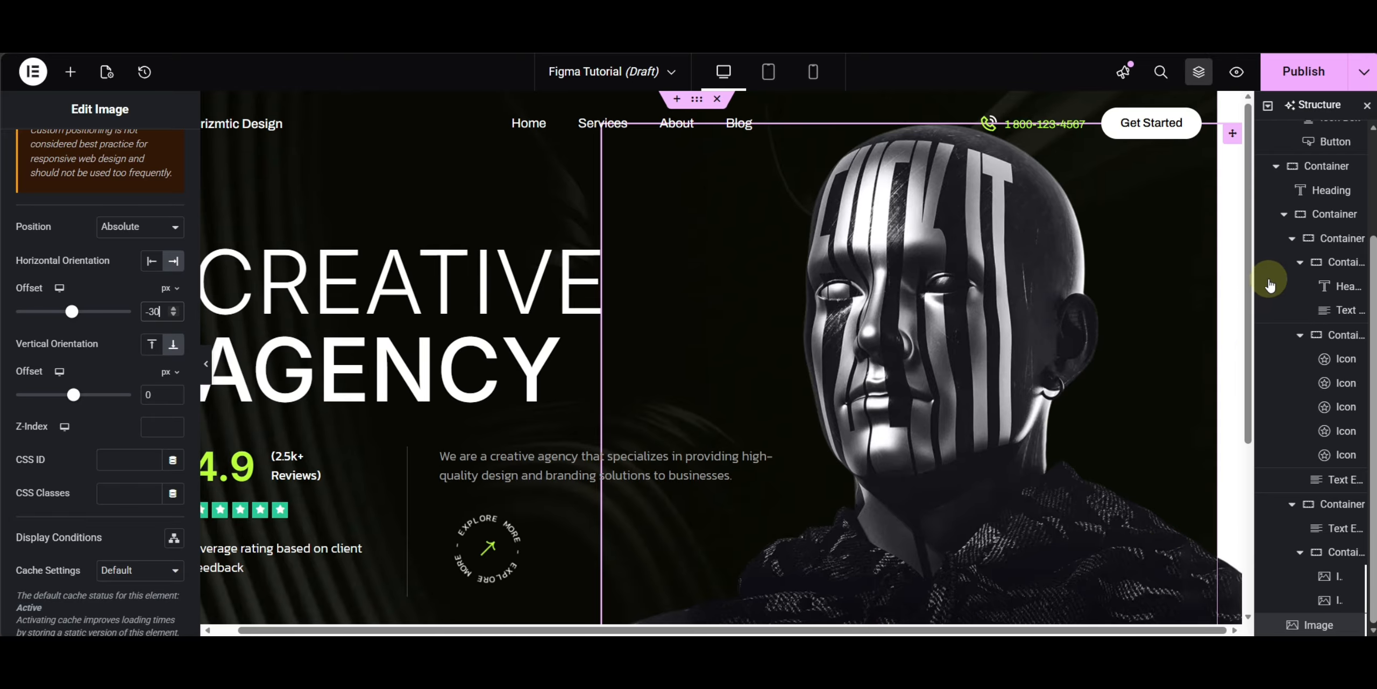
{"action": "scroll", "coordinate": [1291, 247], "scroll_direction": "up", "scroll_amount": 3}
{"action": "left_click", "coordinate": [1312, 166]}
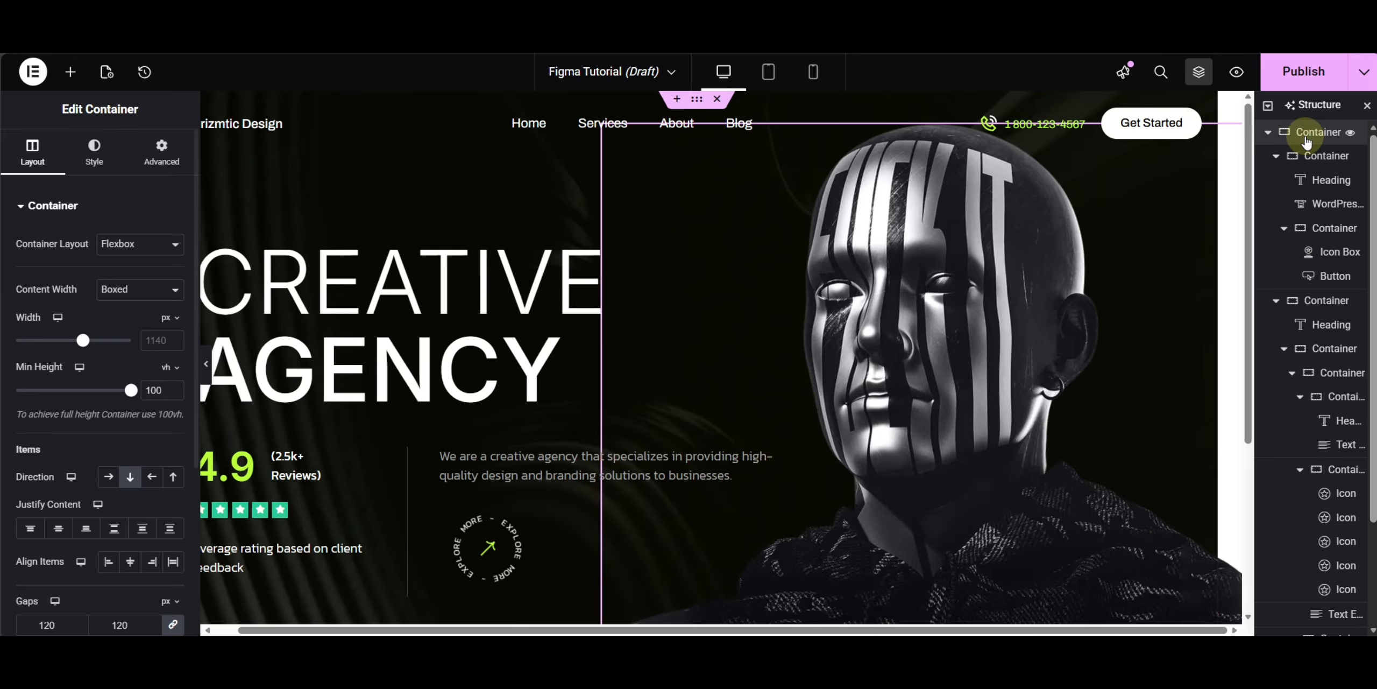
{"action": "scroll", "coordinate": [38, 381], "scroll_direction": "down", "scroll_amount": 3}
{"action": "scroll", "coordinate": [38, 381], "scroll_direction": "down", "scroll_amount": 2}
{"action": "left_click", "coordinate": [80, 519]}
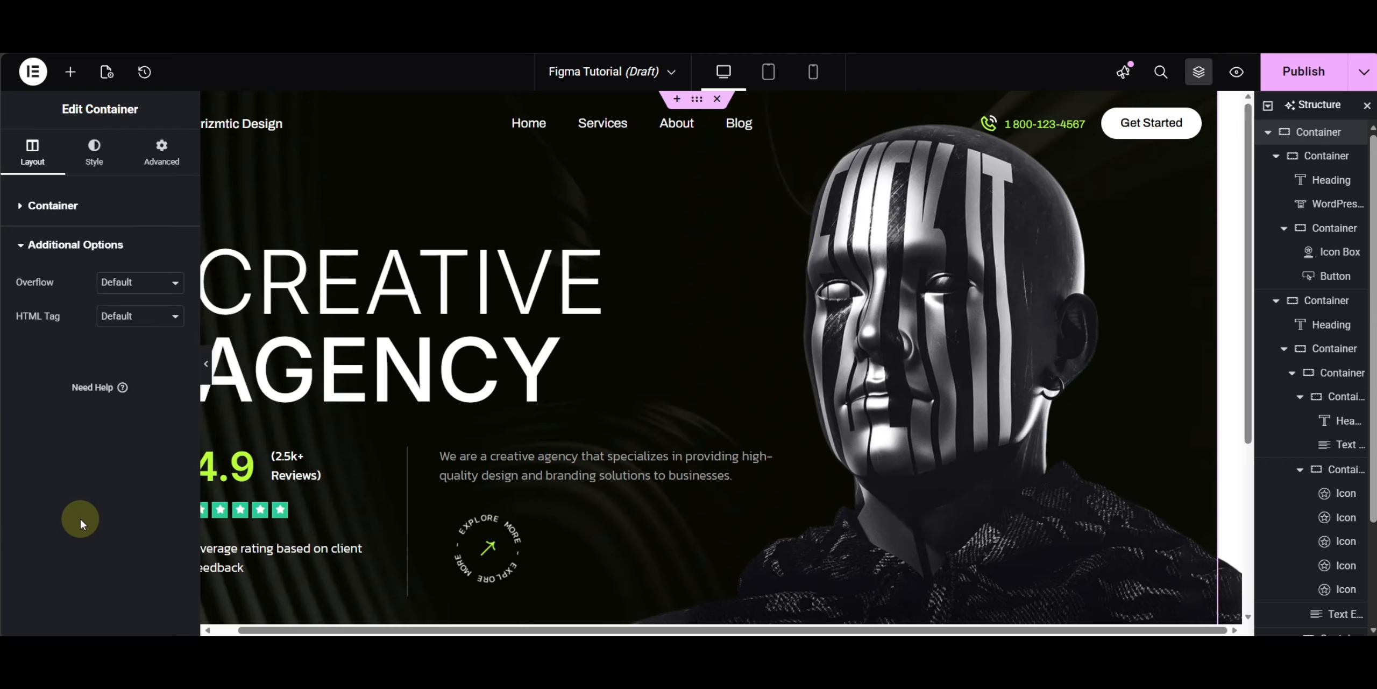
{"action": "left_click", "coordinate": [123, 284]}
{"action": "left_click", "coordinate": [124, 325]}
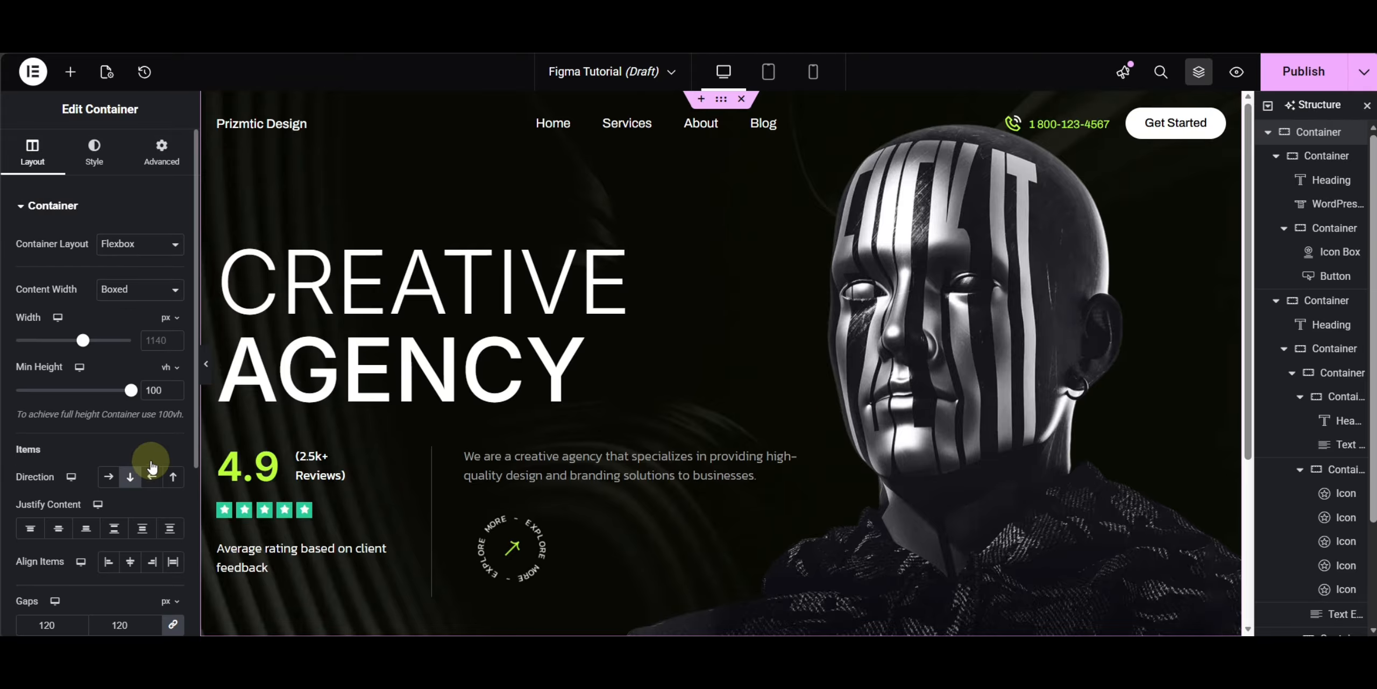
- Set the hero section container's minimum height to 110 vh
{"action": "left_click", "coordinate": [156, 391]}
{"action": "key", "text": "BackSpace"}
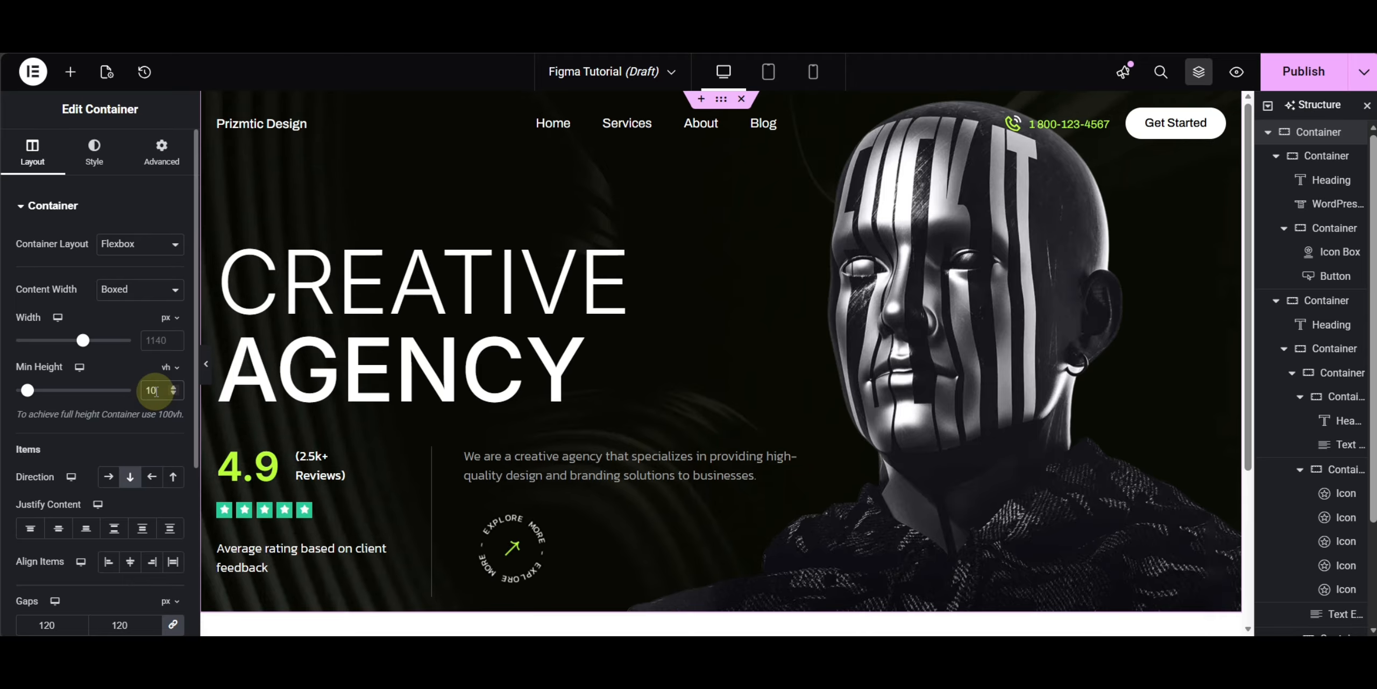
{"action": "type", "text": "1"}
{"action": "left_click", "coordinate": [117, 429]}
{"action": "scroll", "coordinate": [968, 481], "scroll_direction": "down", "scroll_amount": 5}
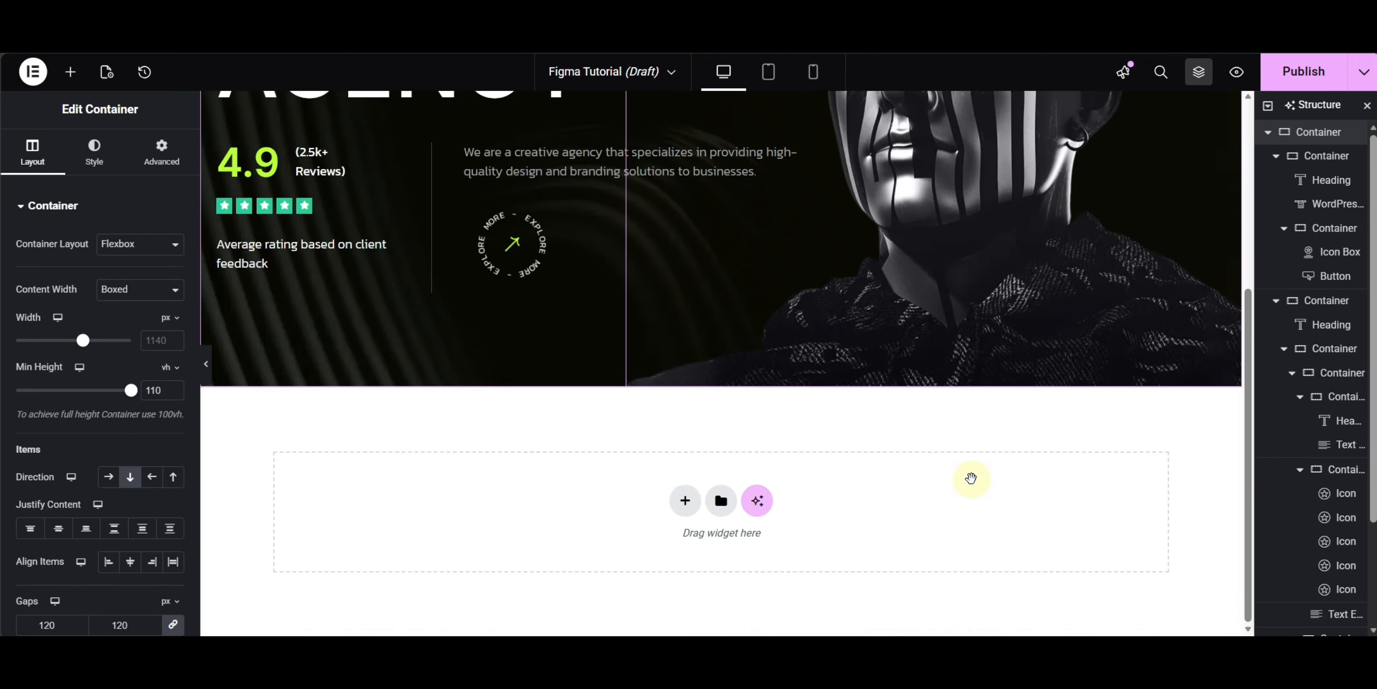
{"action": "scroll", "coordinate": [971, 477], "scroll_direction": "up", "scroll_amount": 3}
{"action": "scroll", "coordinate": [971, 477], "scroll_direction": "up", "scroll_amount": 3}
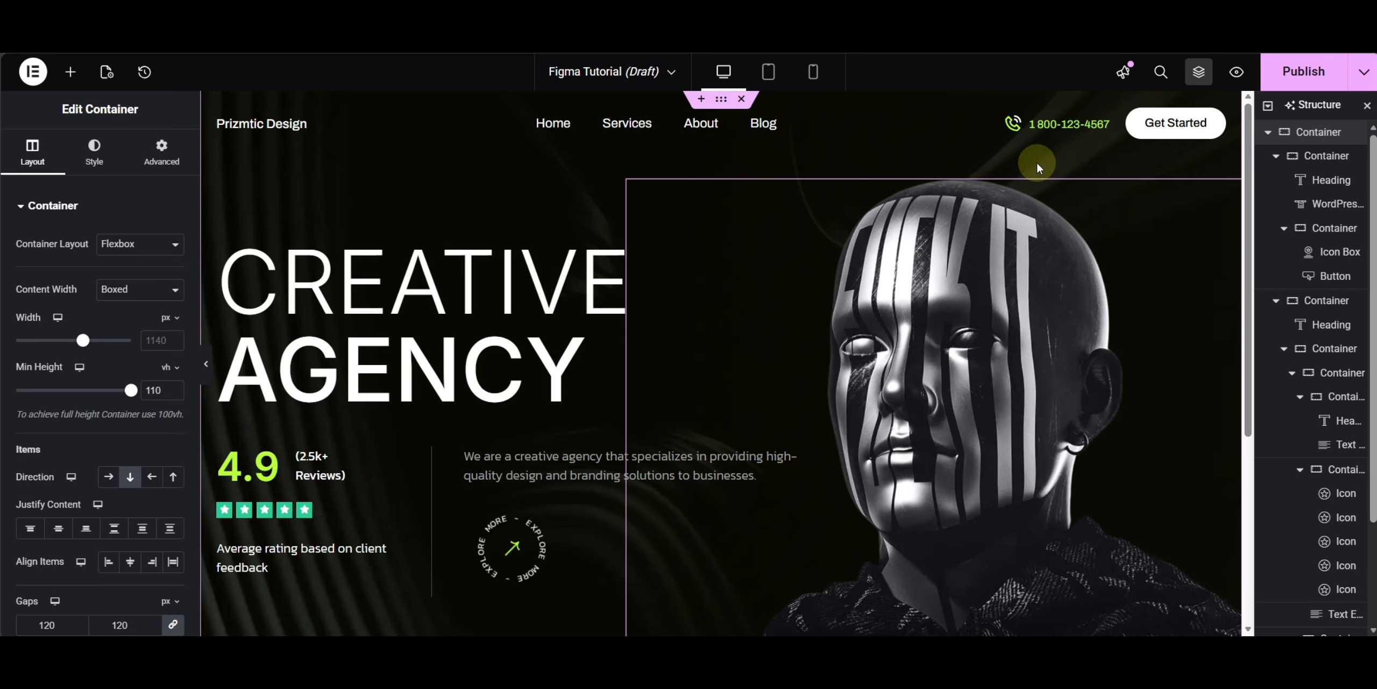
- Set the title colour of the phone number icon box to white
{"action": "left_click", "coordinate": [1040, 137]}
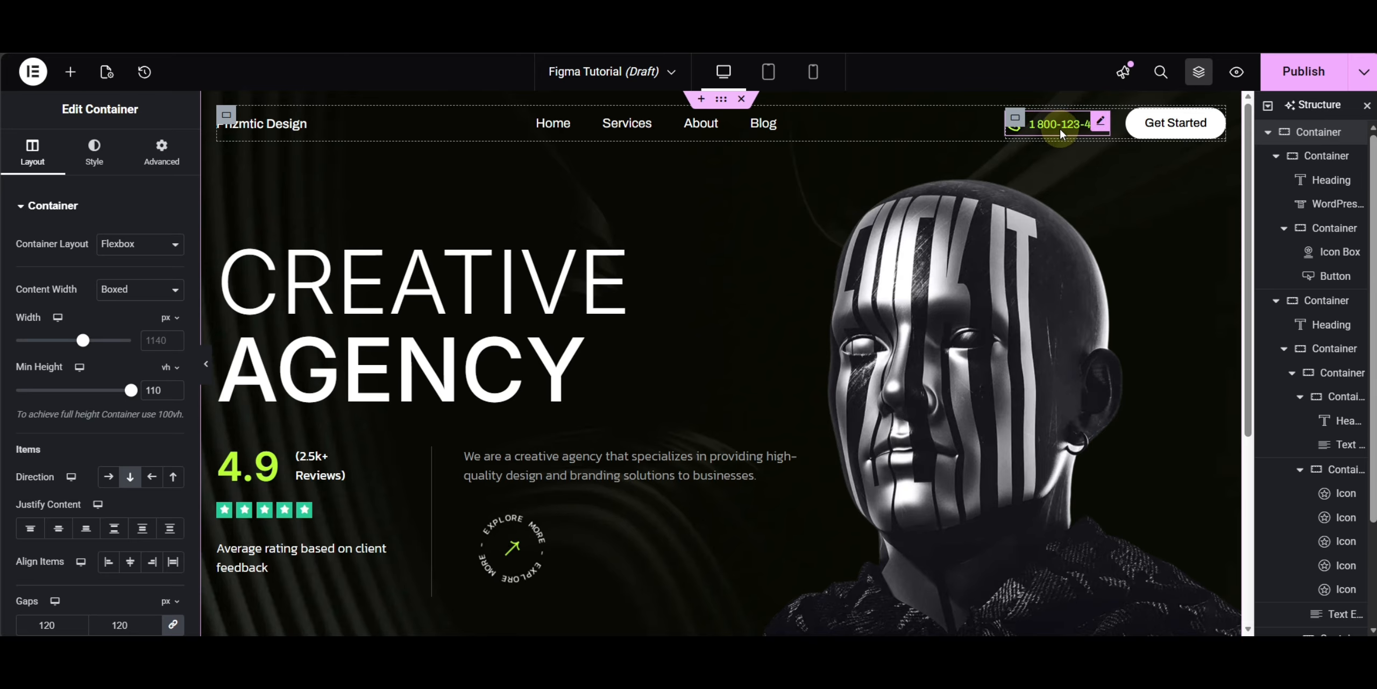
{"action": "left_click", "coordinate": [64, 525]}
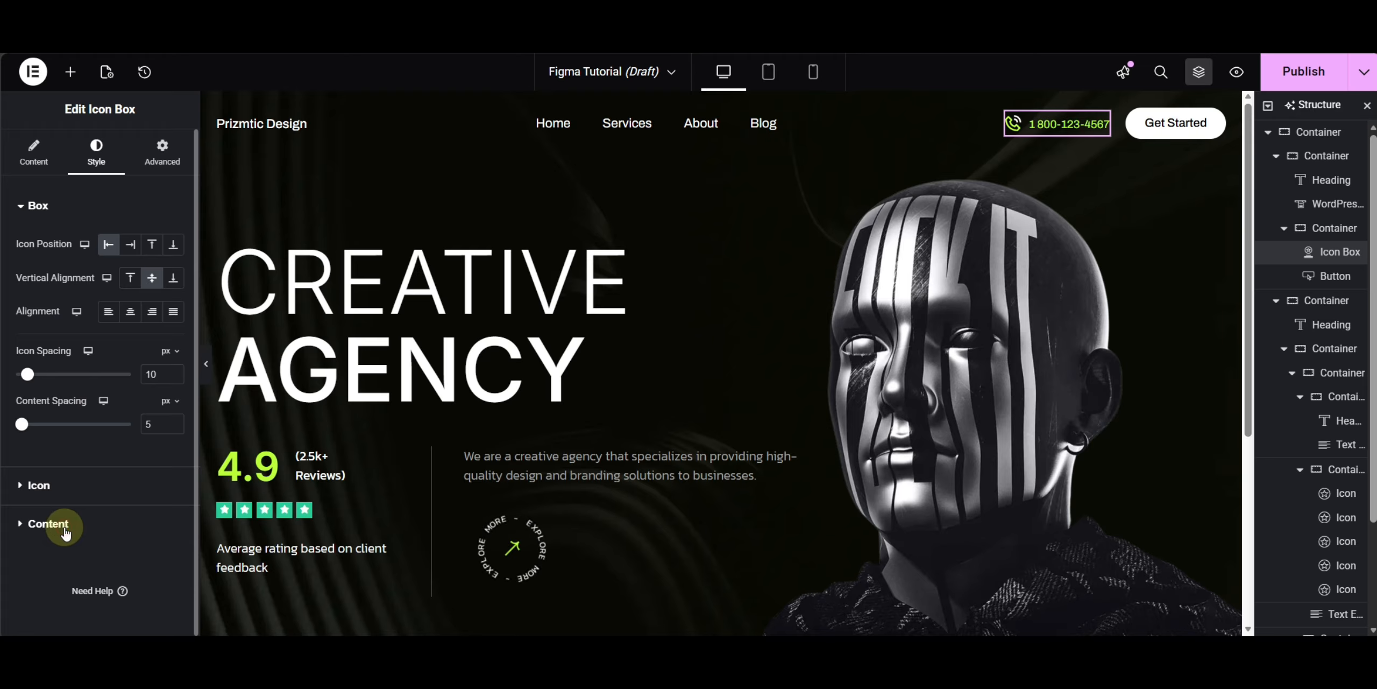
{"action": "left_click", "coordinate": [173, 490]}
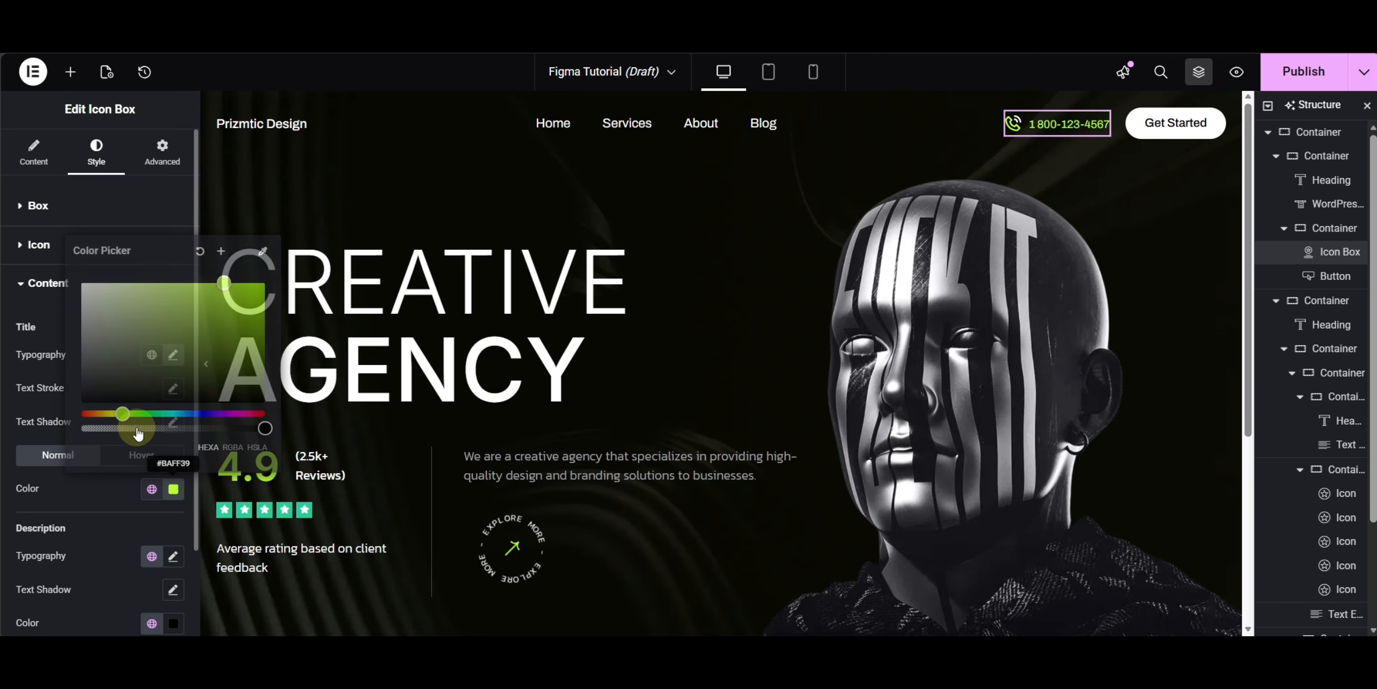
{"action": "left_click_drag", "start_coordinate": [110, 312], "coordinate": [73, 262]}
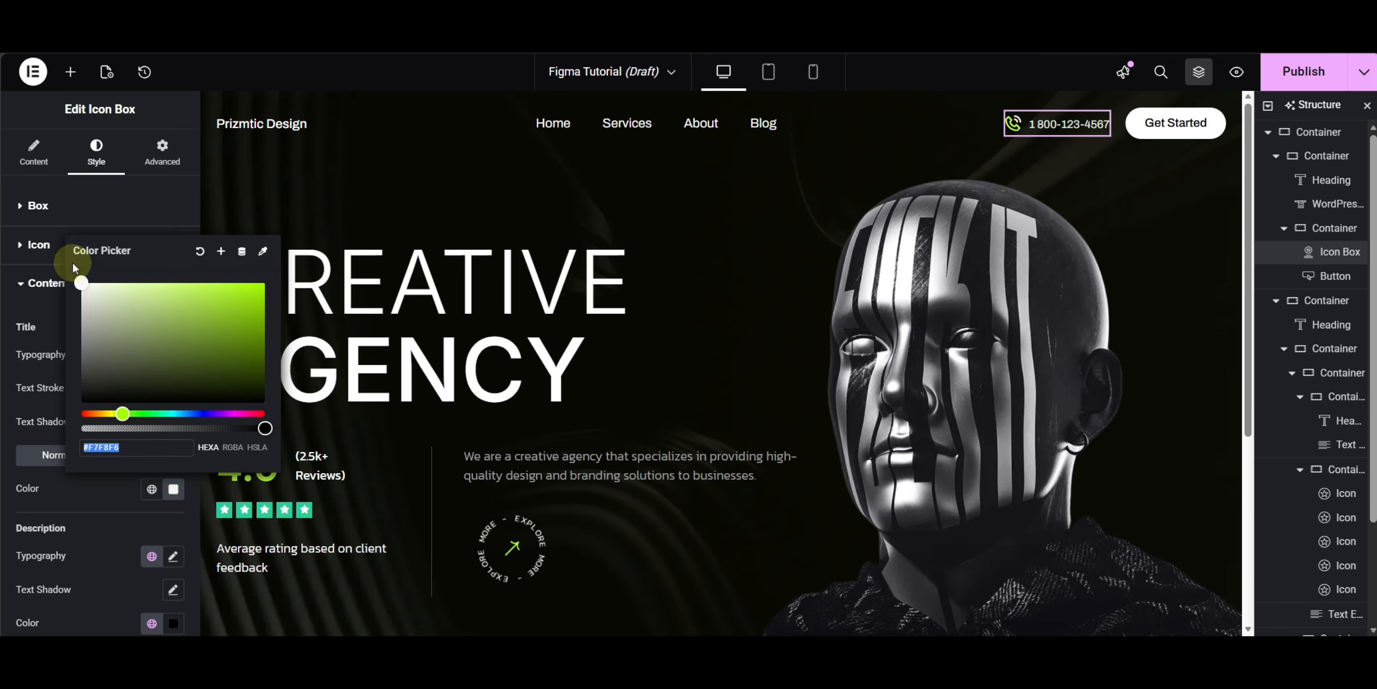
{"action": "left_click", "coordinate": [21, 362]}
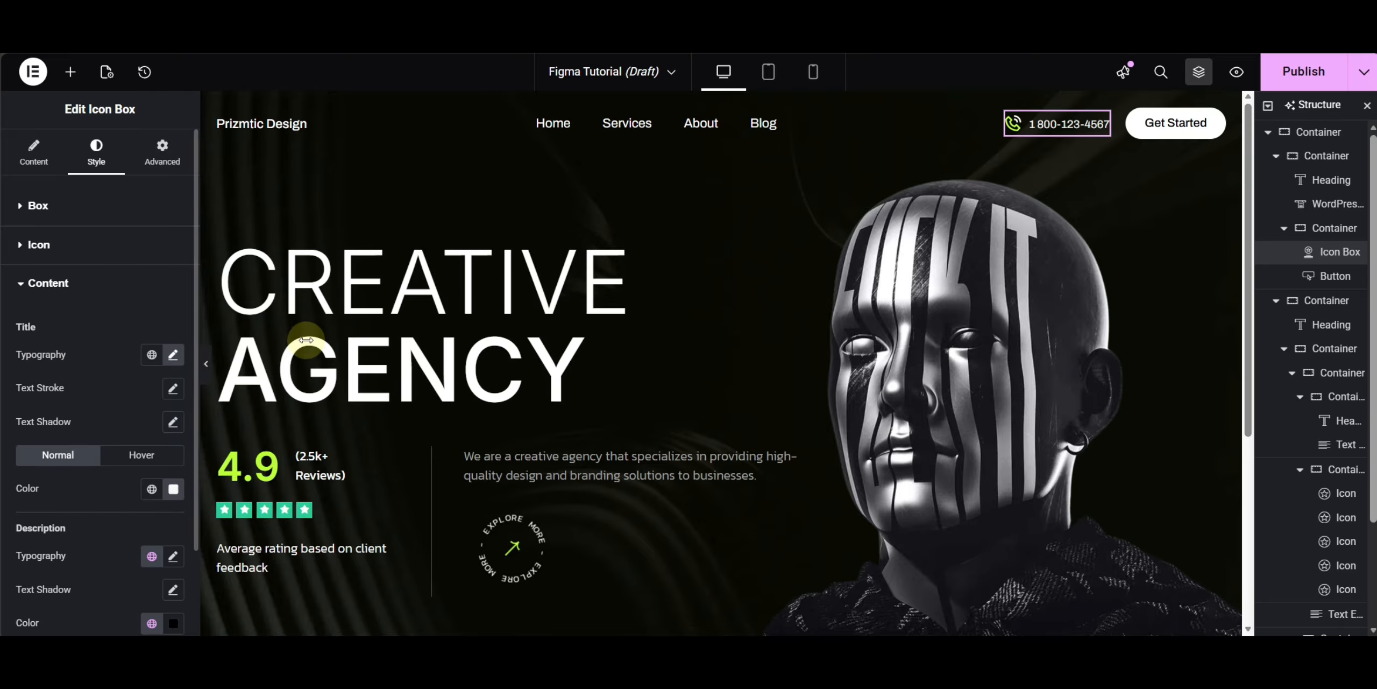
- Preview the hero section with the editor panel hidden
{"action": "left_click", "coordinate": [209, 366]}
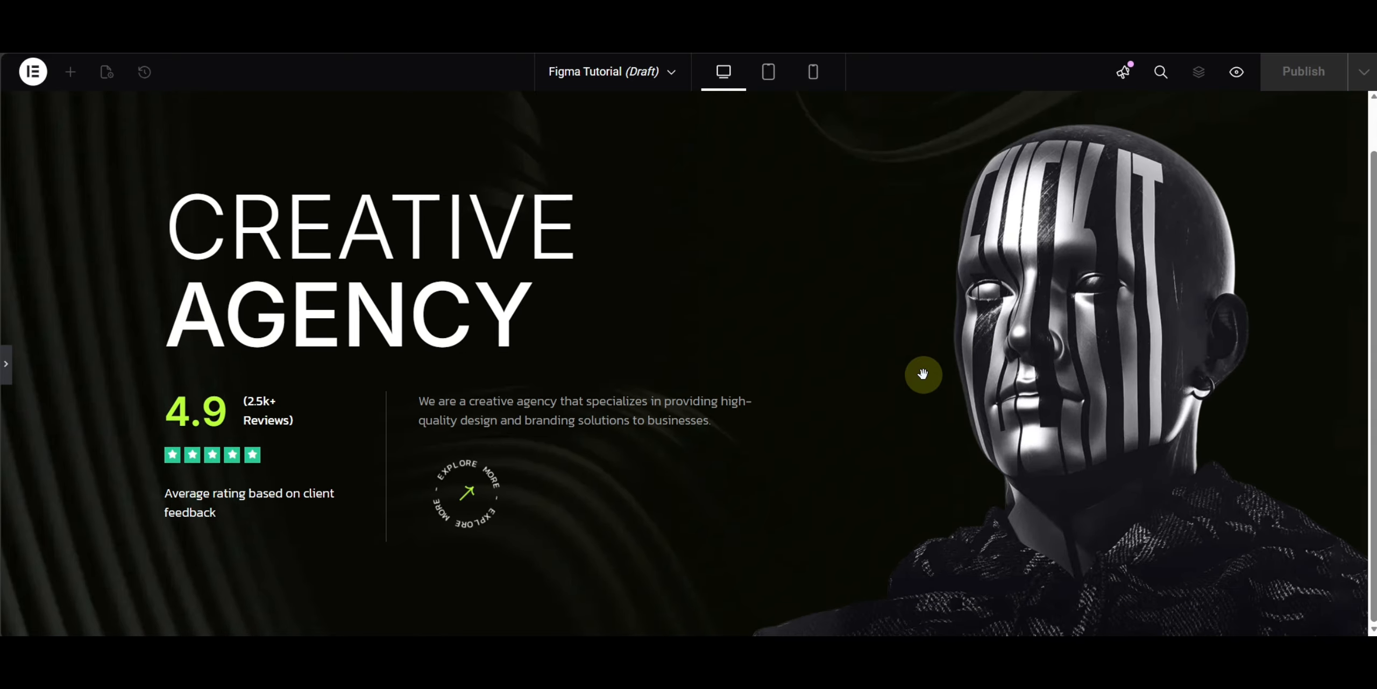
{"action": "scroll", "coordinate": [923, 374], "scroll_direction": "up", "scroll_amount": 2}
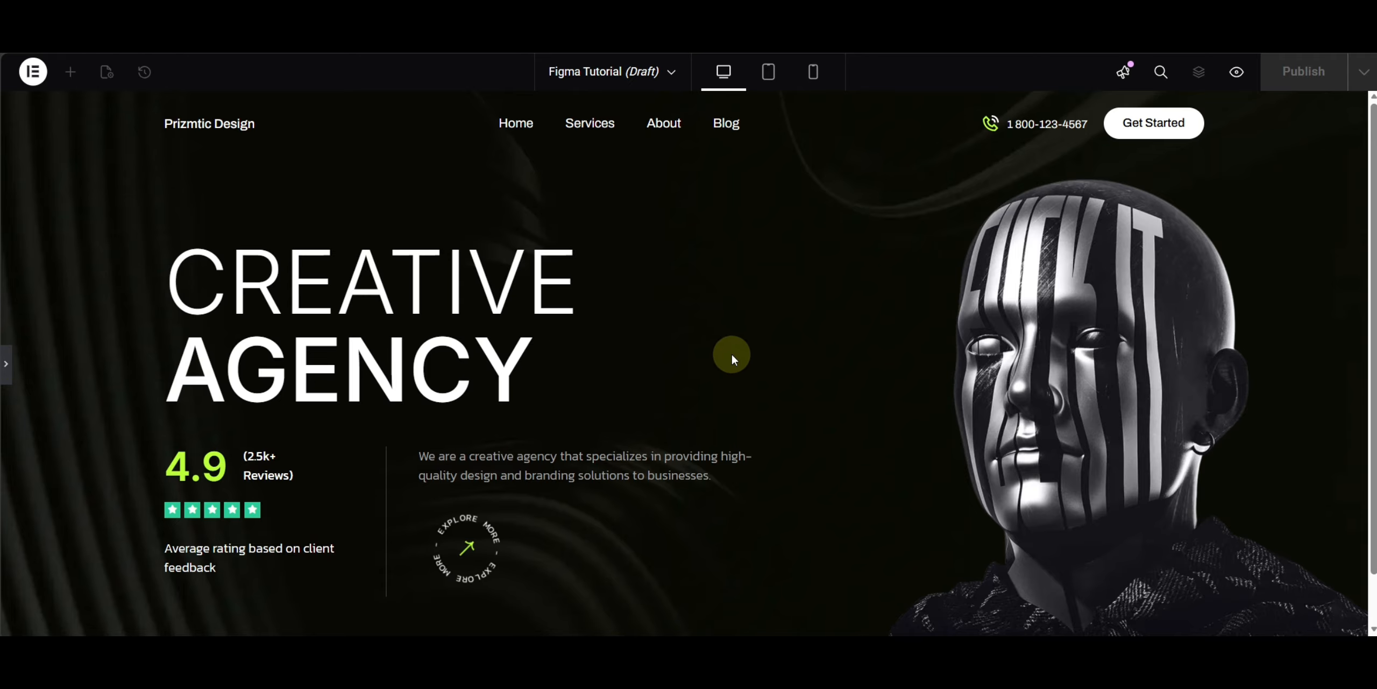
{"action": "left_click", "coordinate": [767, 361]}
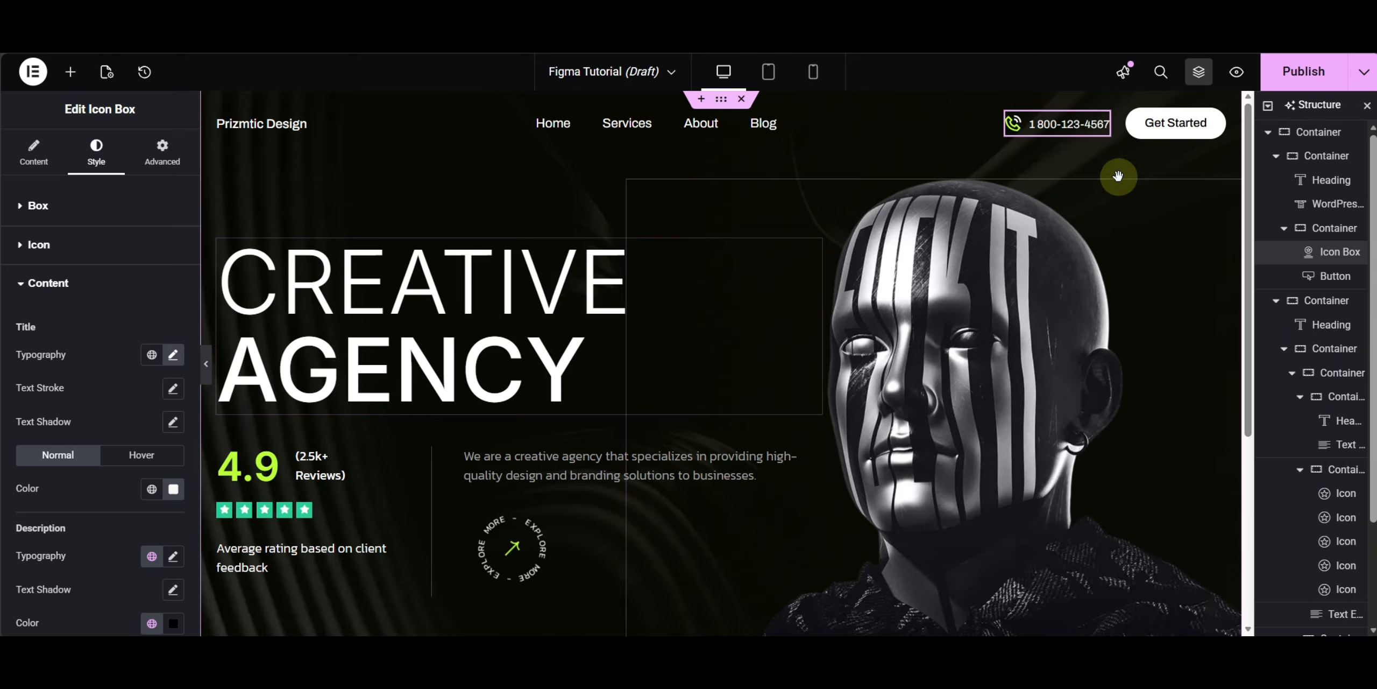
- Publish the page and switch to the Figma design to compare it
{"action": "left_click", "coordinate": [1318, 74]}
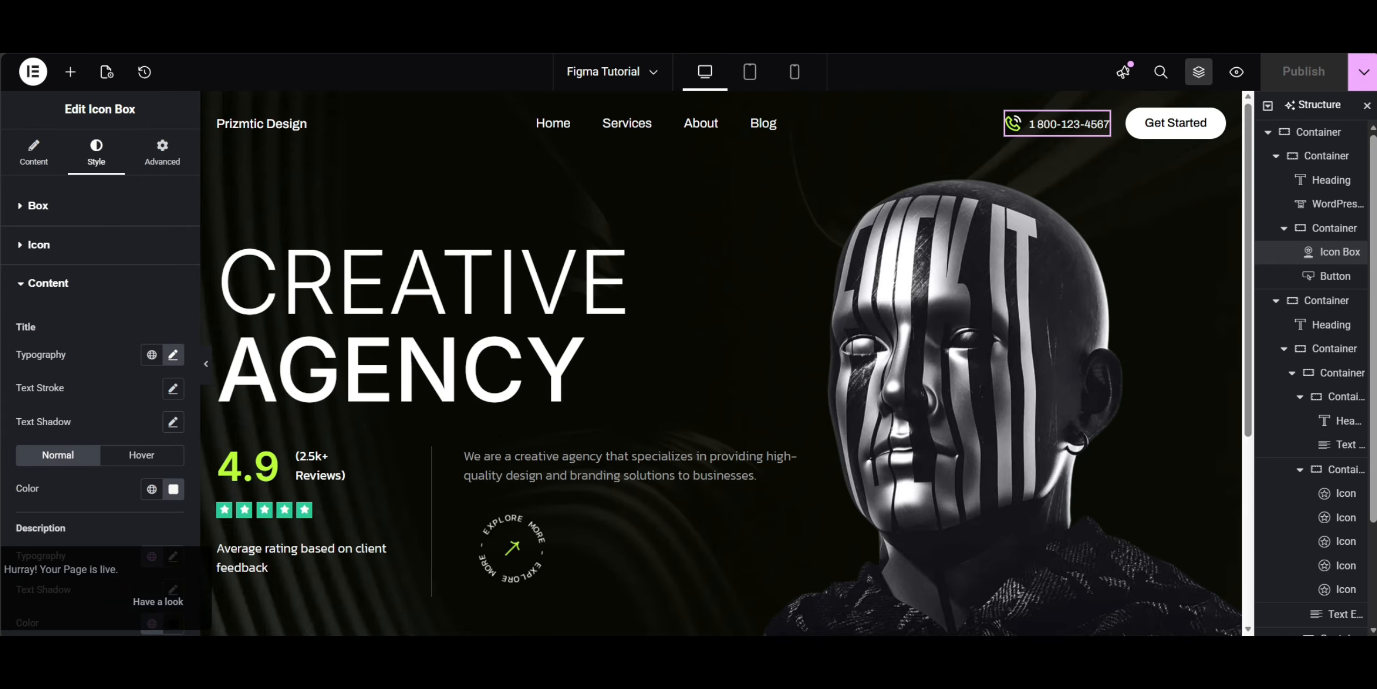
{"action": "left_click", "coordinate": [1237, 72]}
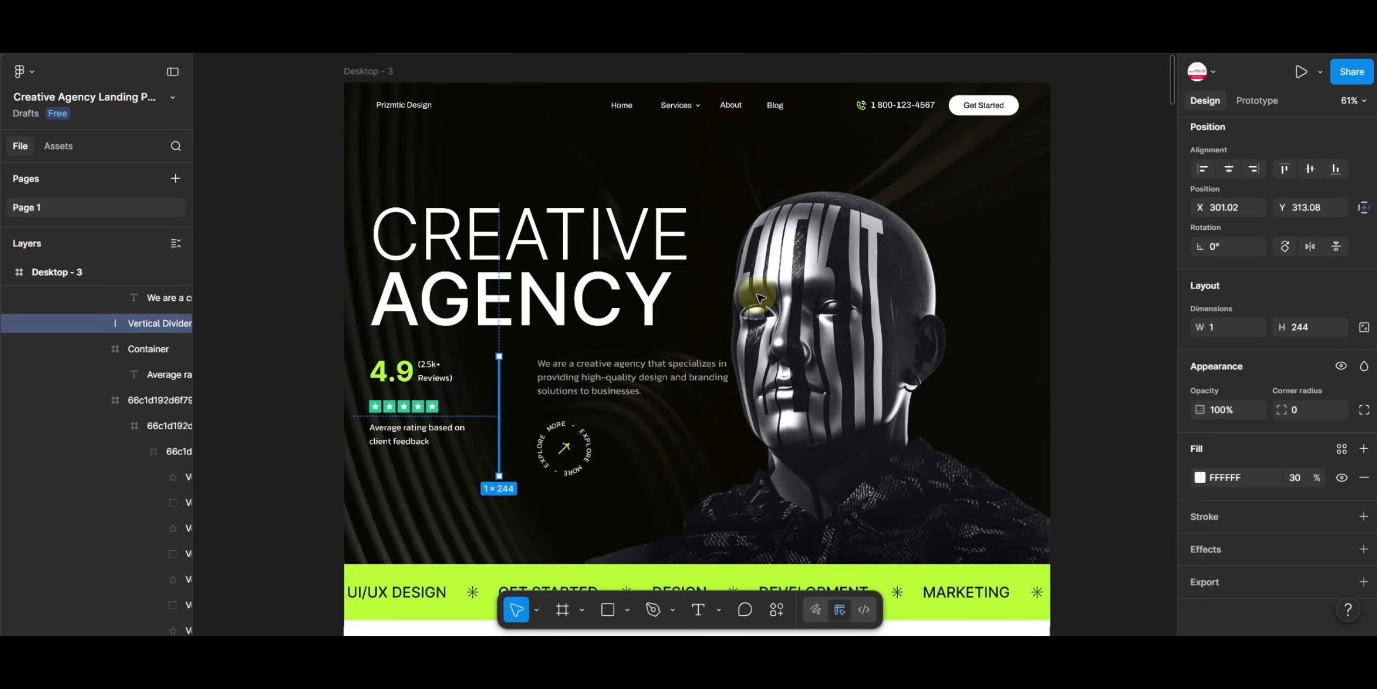
{"action": "left_click", "coordinate": [1085, 283]}
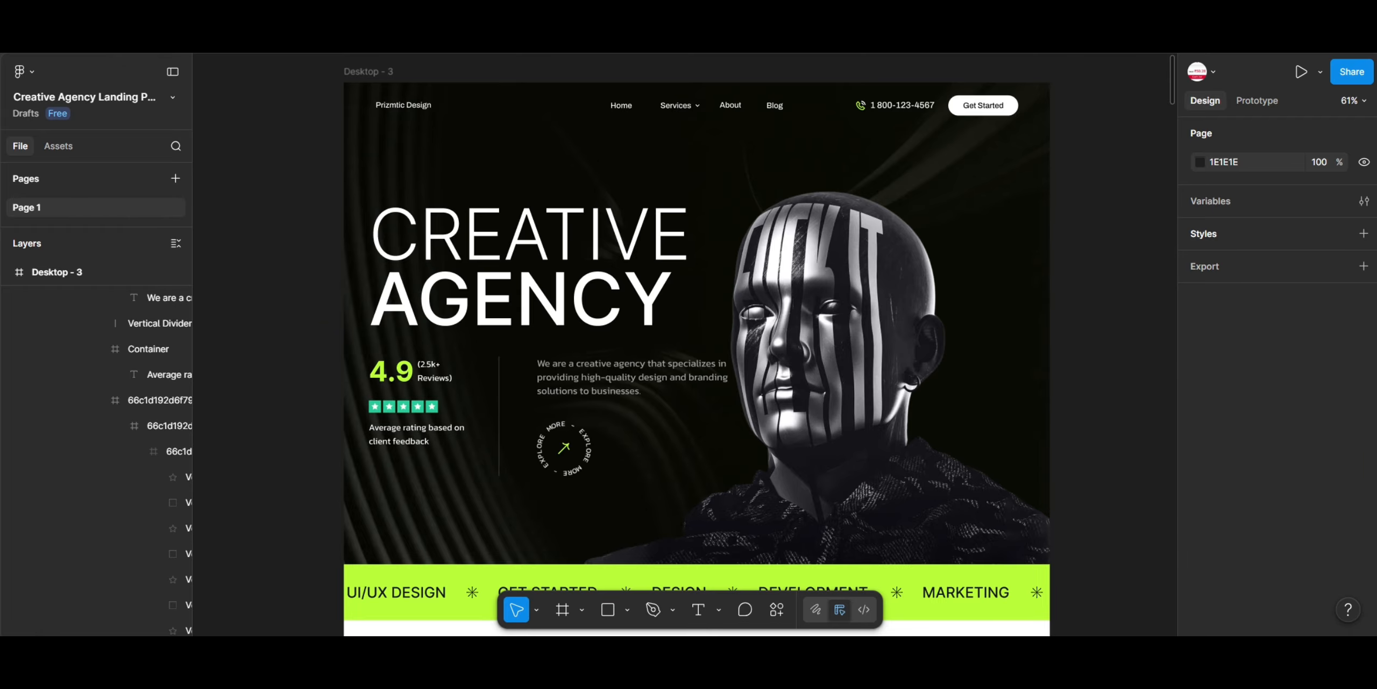